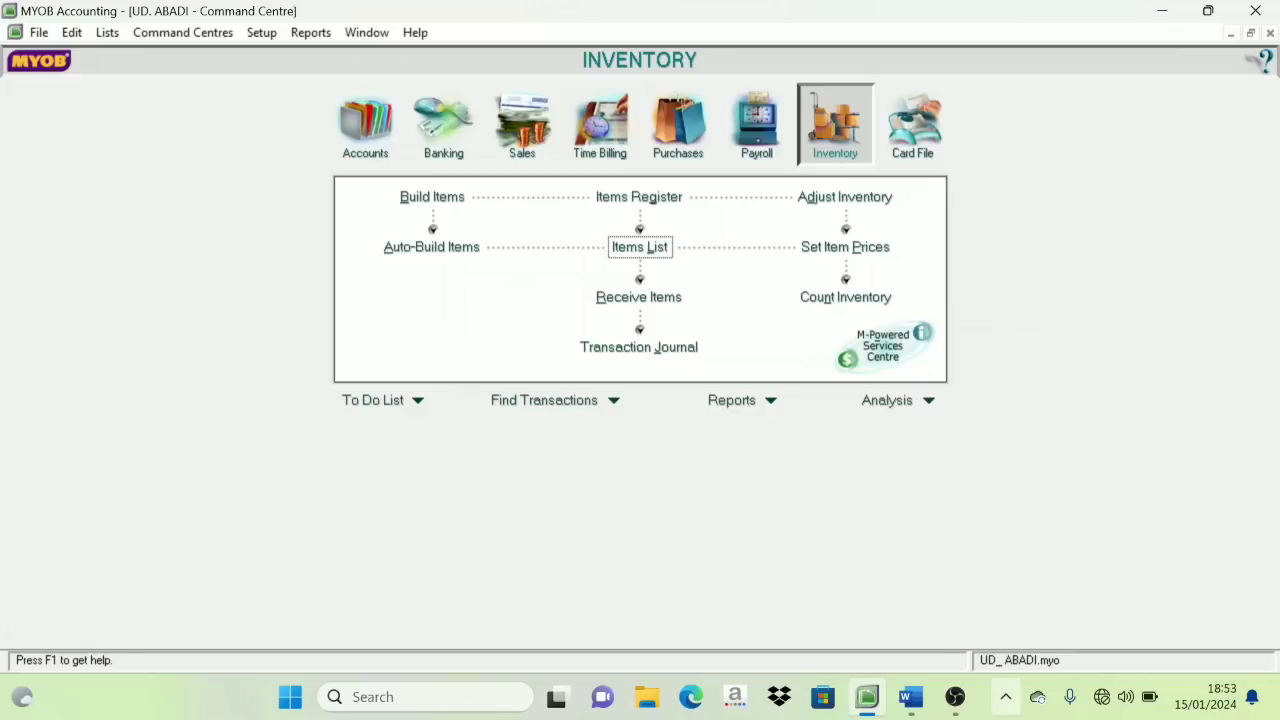
Switch to the Word document SOAL MYOB UD ABADI P1 and review the account list and the 30 November 2022 trial balance.
mouse_move(866, 697)
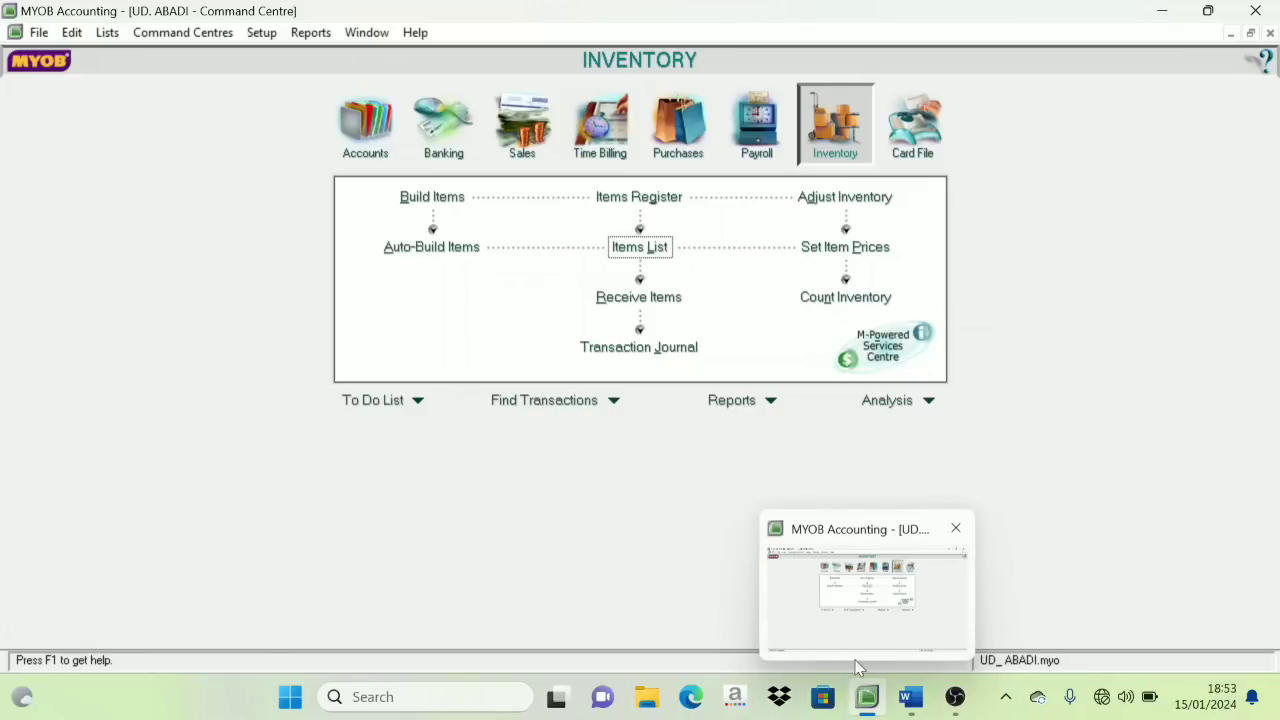
click(912, 697)
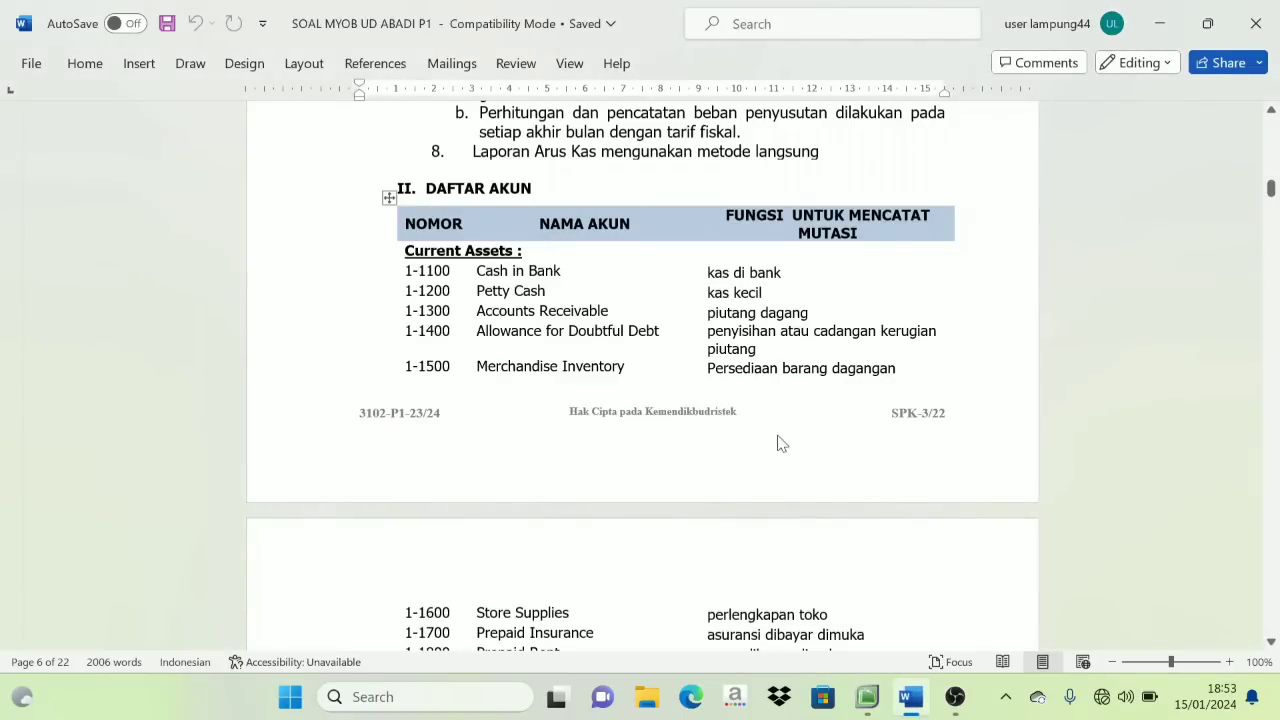
scroll(640, 400, down, 1)
scroll(640, 400, up, 1)
scroll(640, 400, down, 4)
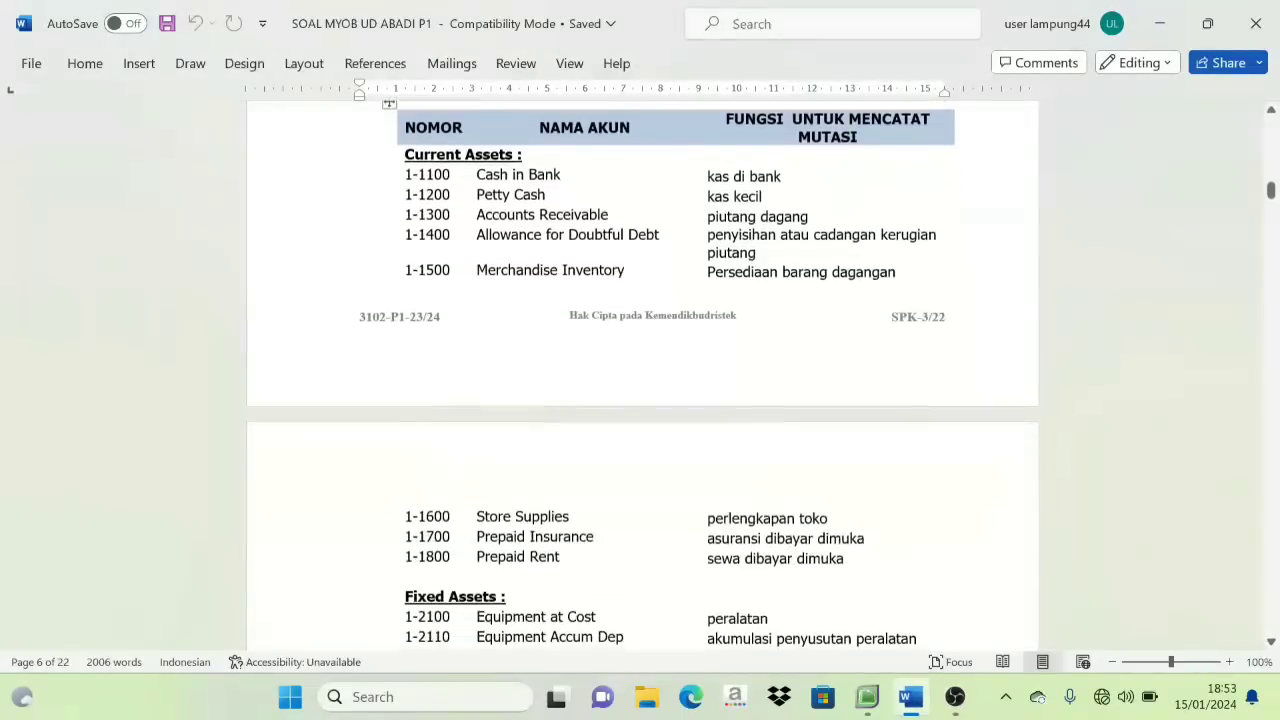
scroll(530, 314, down, 15)
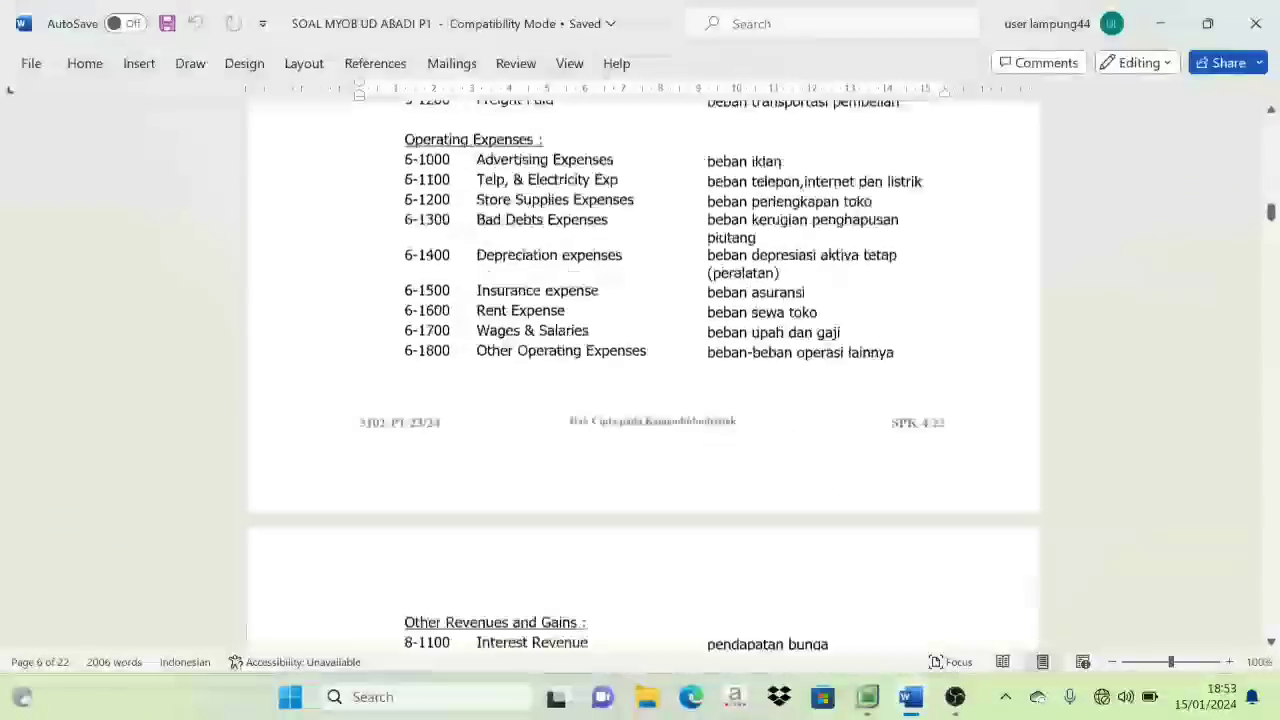
scroll(530, 314, down, 8)
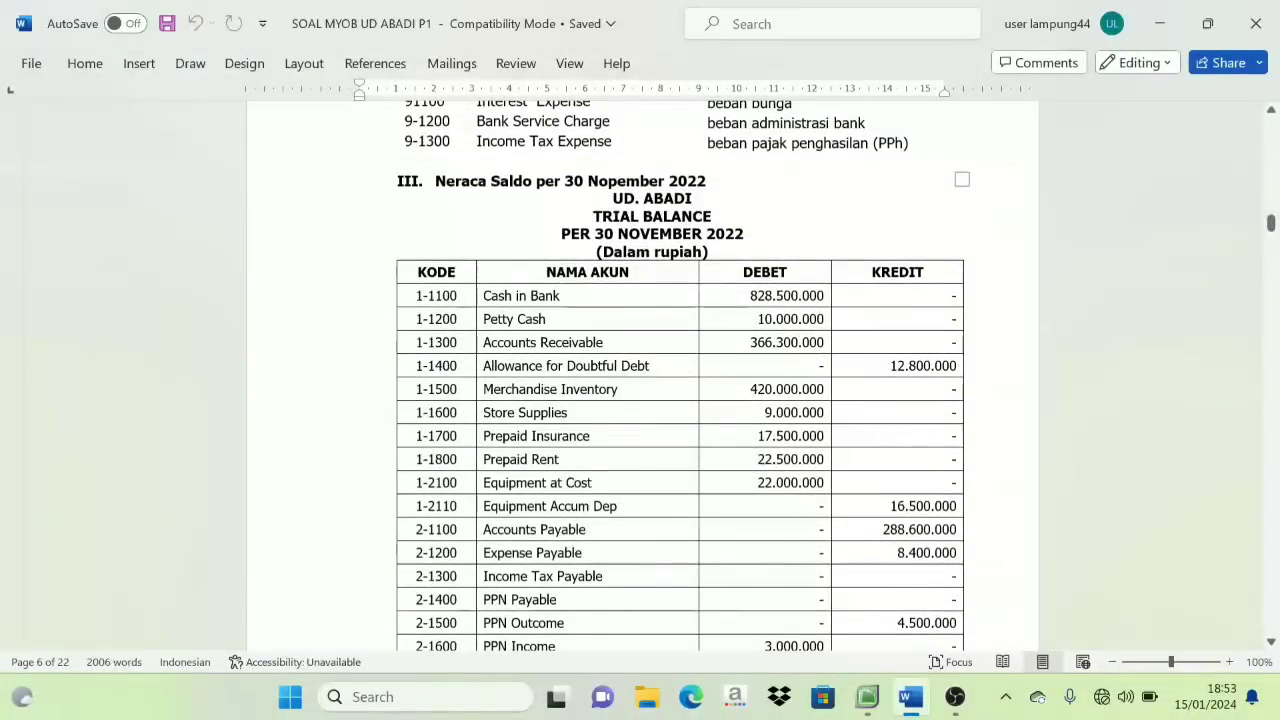
scroll(576, 232, up, 2)
scroll(576, 232, down, 3)
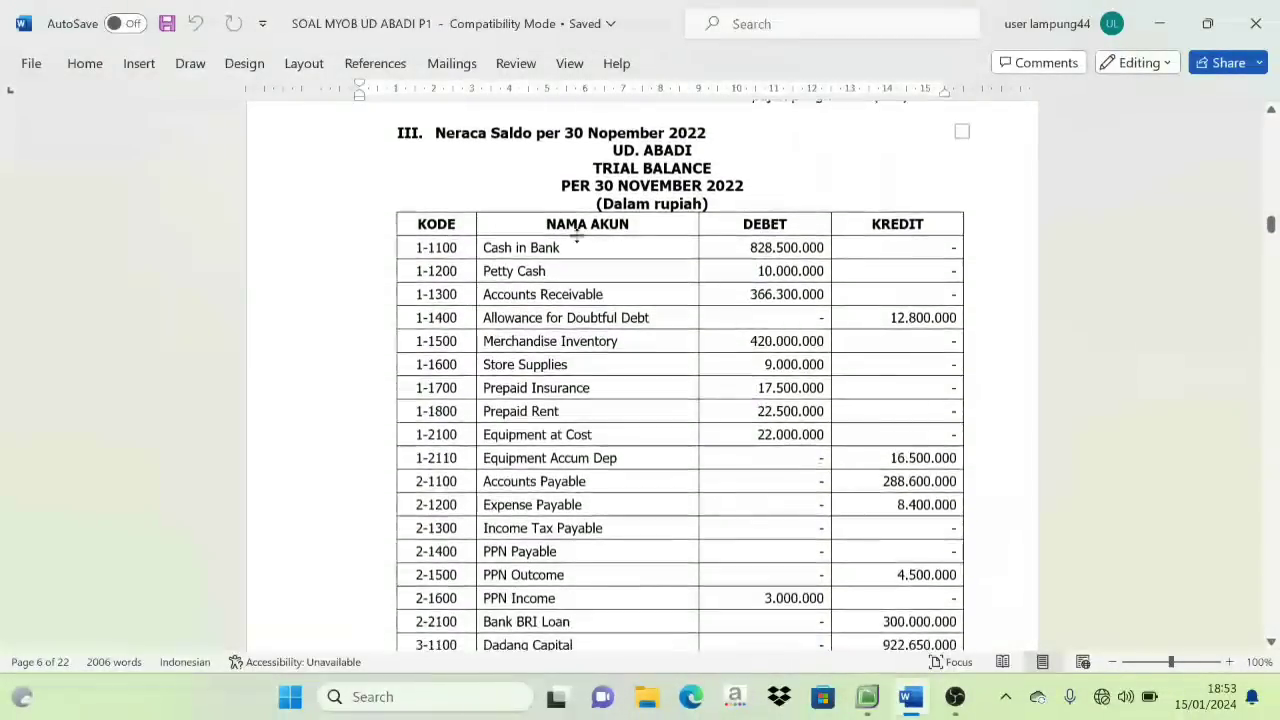
scroll(633, 235, down, 3)
scroll(633, 235, up, 4)
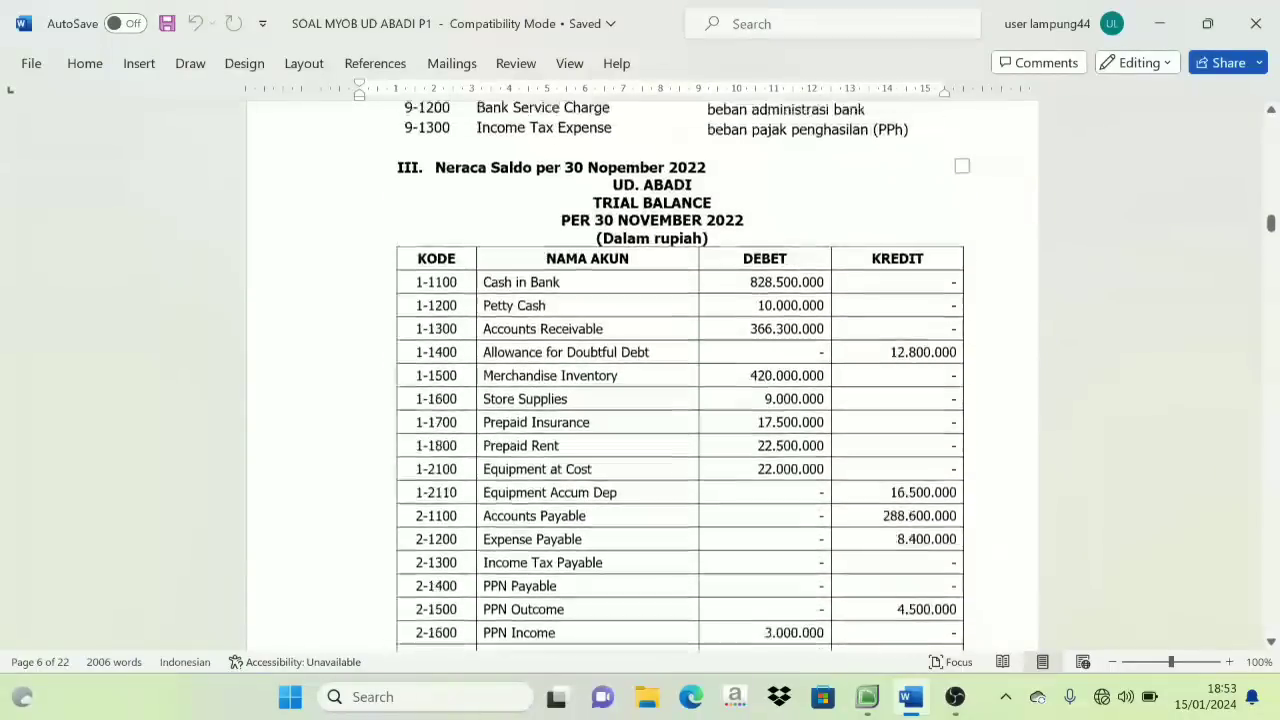
scroll(633, 235, down, 2)
scroll(633, 235, up, 1)
scroll(633, 235, down, 10)
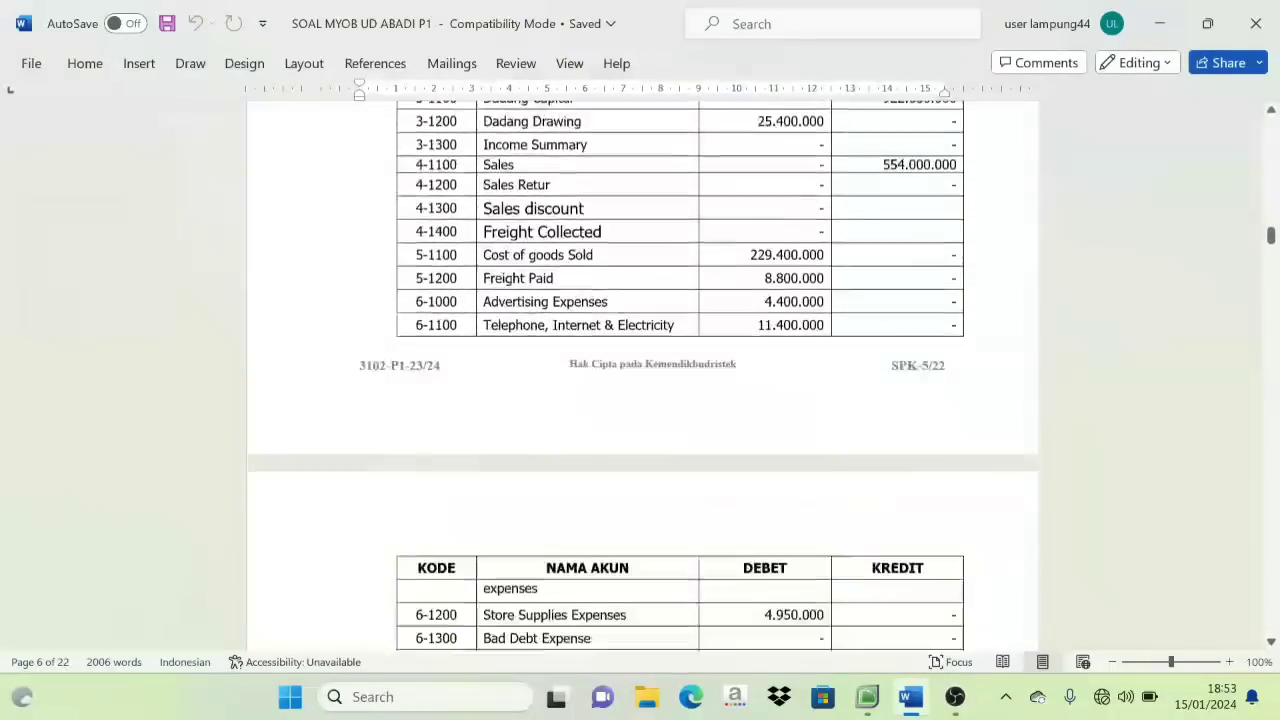
scroll(633, 235, up, 3)
scroll(633, 235, up, 10)
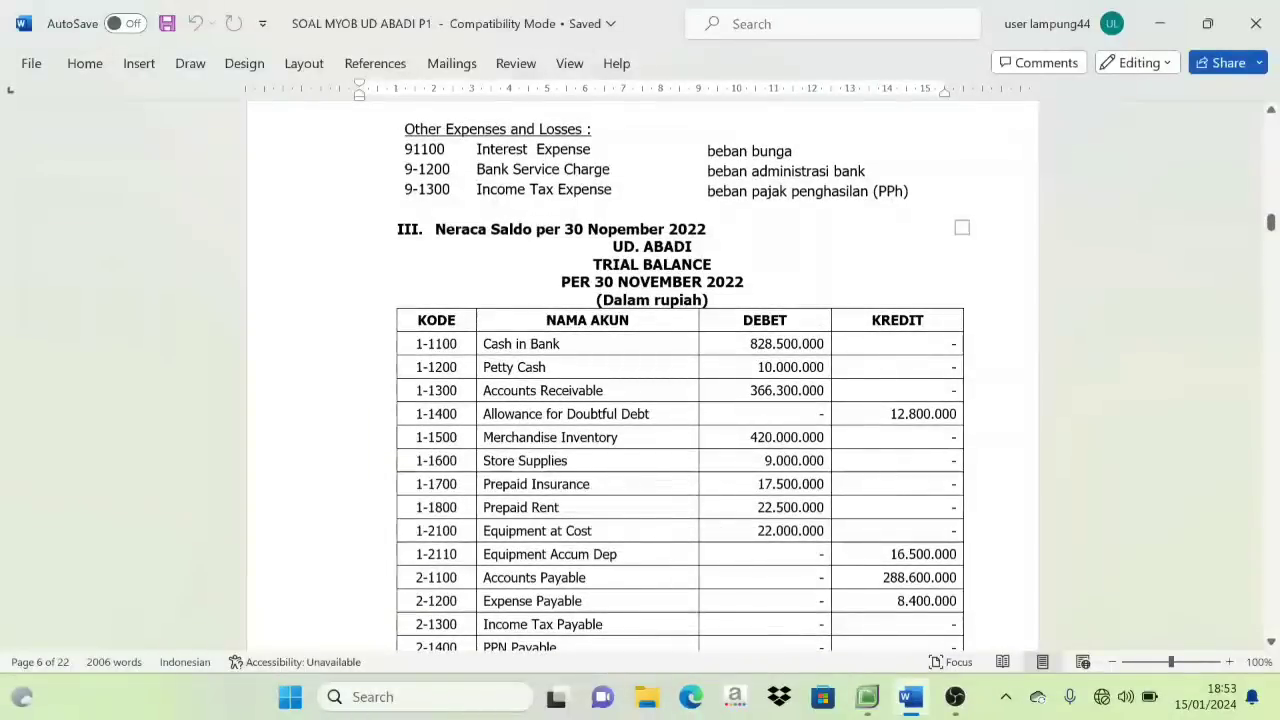
Arrange Word and MYOB Accounting side by side, with all columns of the trial balance in view.
key(super+Right)
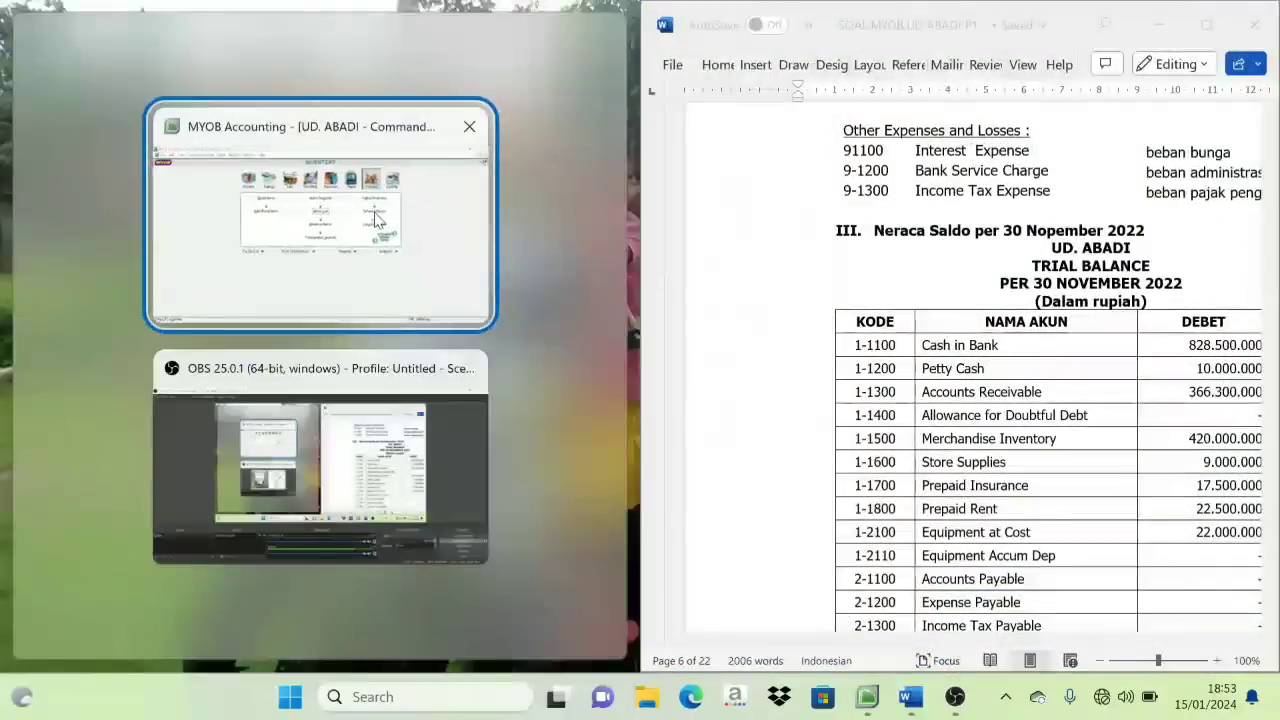
click(370, 225)
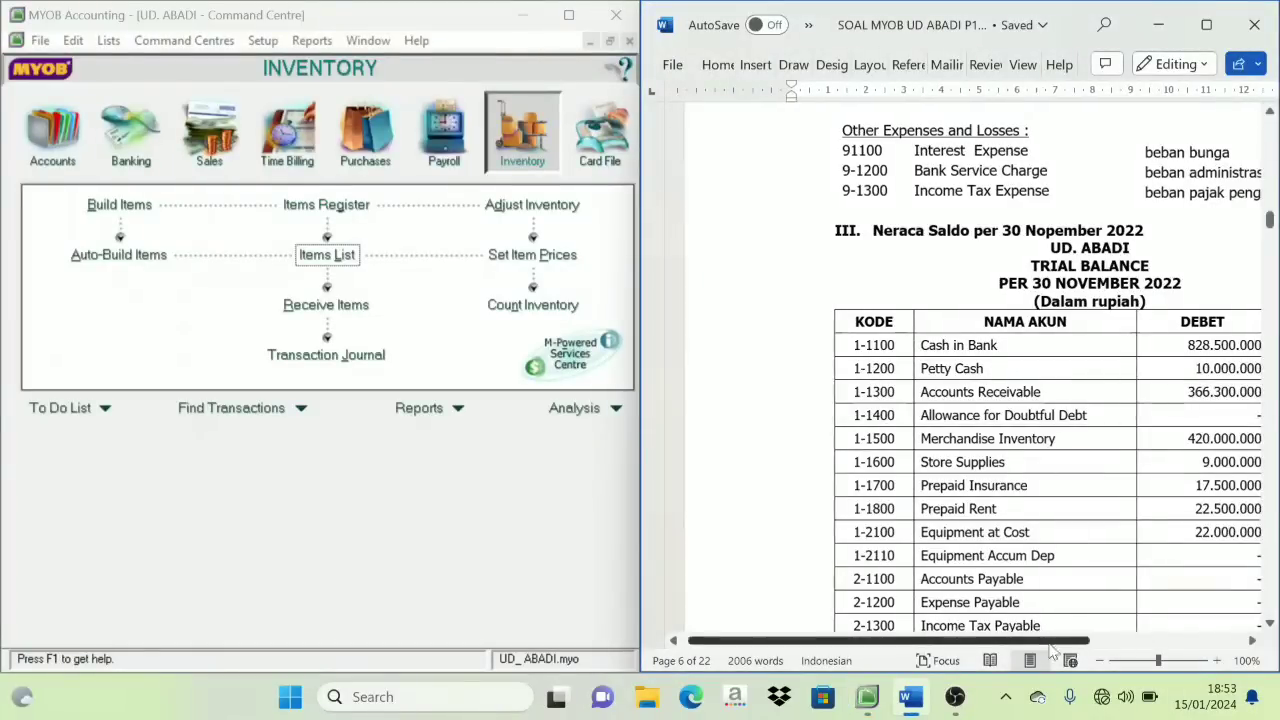
mouse_move(1135, 660)
mouse_down()
mouse_move(1156, 660)
mouse_move(1143, 659)
mouse_up()
scroll(1090, 500, down, 1)
scroll(1027, 518, down, 1)
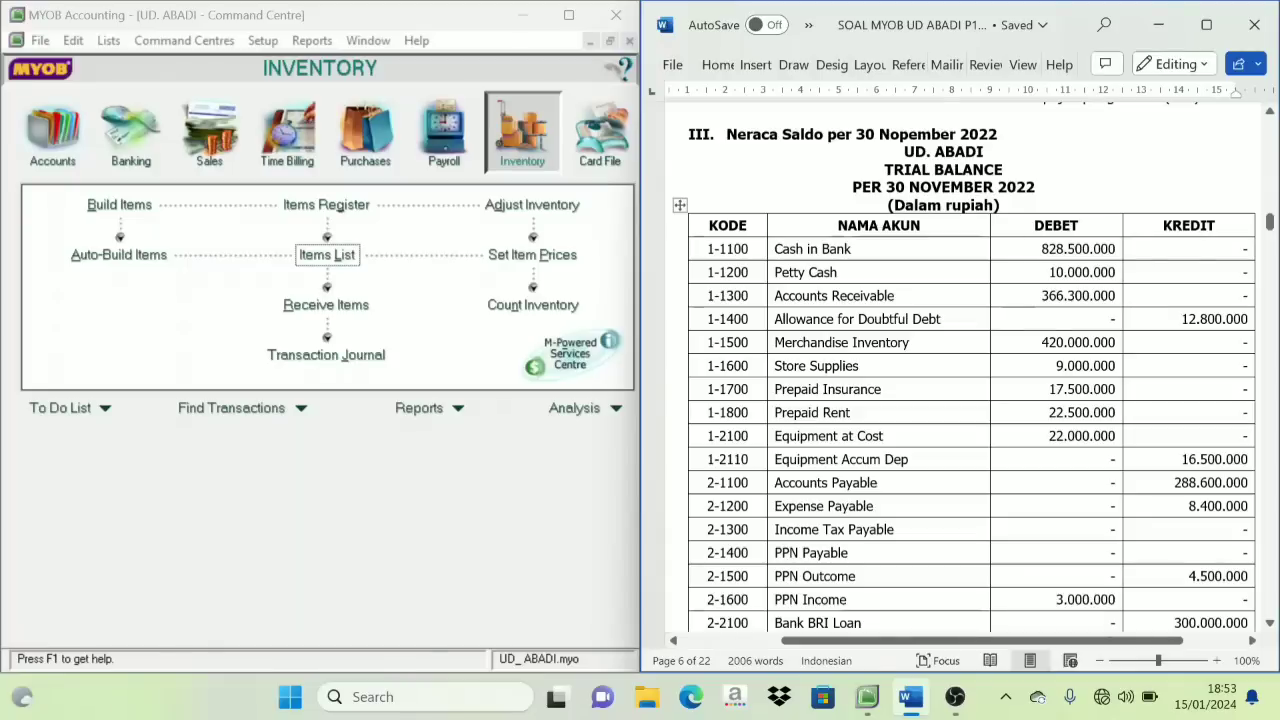
Open the Account Opening Balances setup in MYOB Accounting.
click(263, 41)
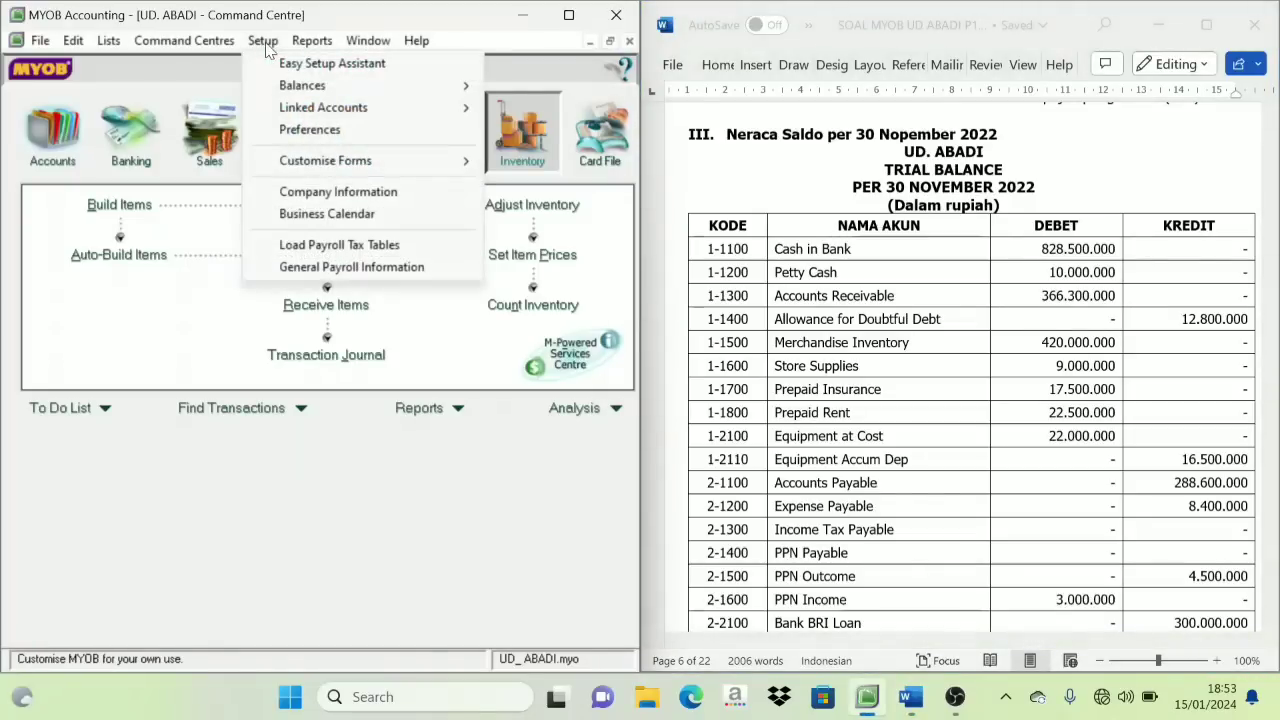
mouse_move(303, 90)
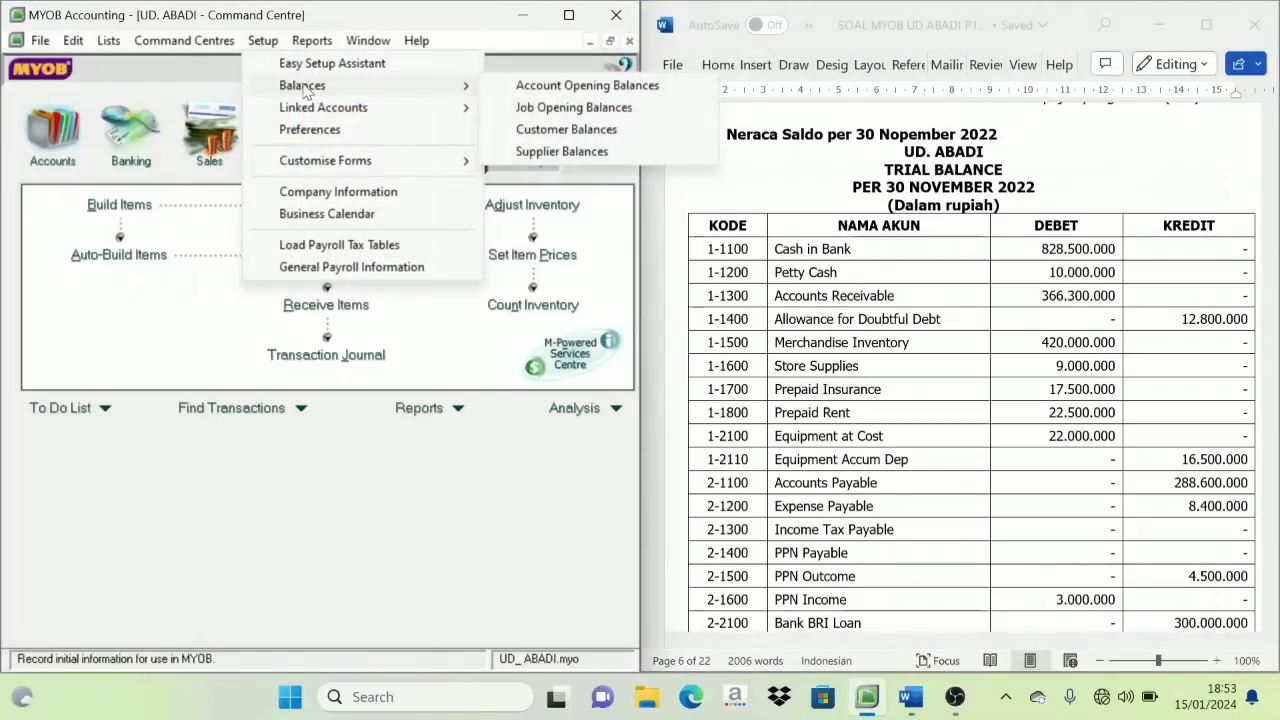
click(572, 86)
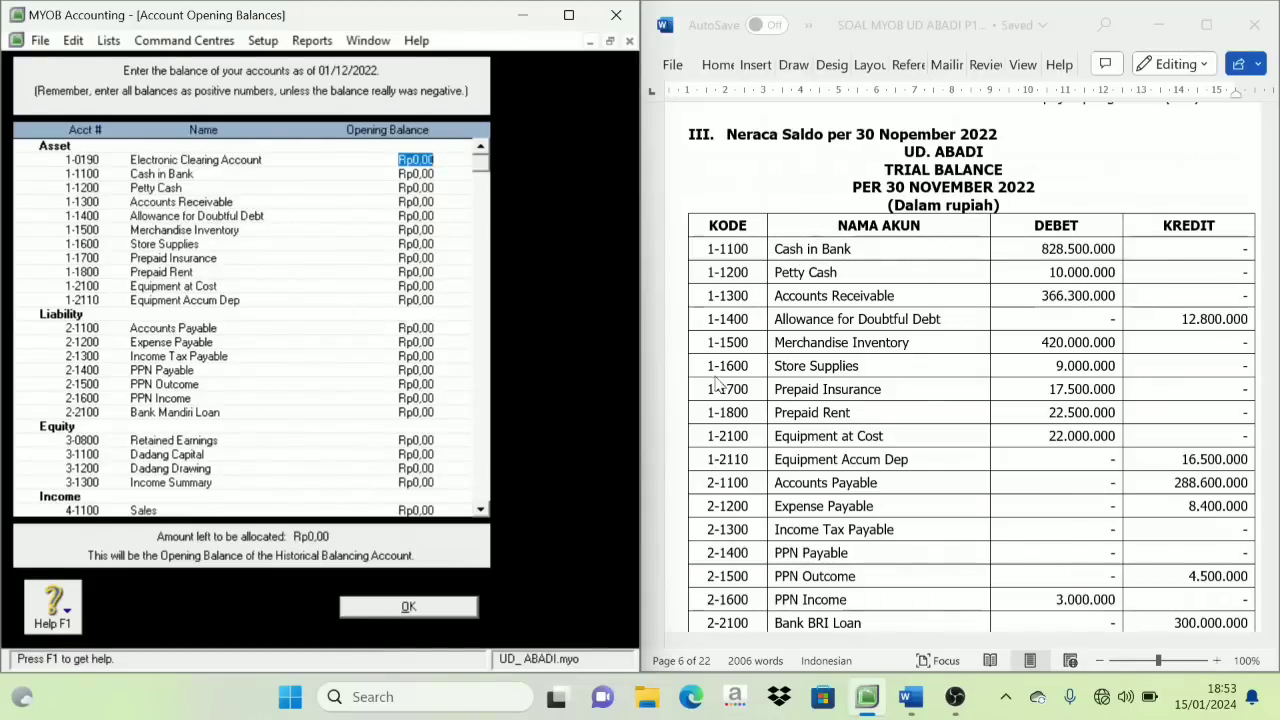
In the Word trial balance, colour the codes and names of accounts 1-1100 through 1-2110 red.
click(829, 261)
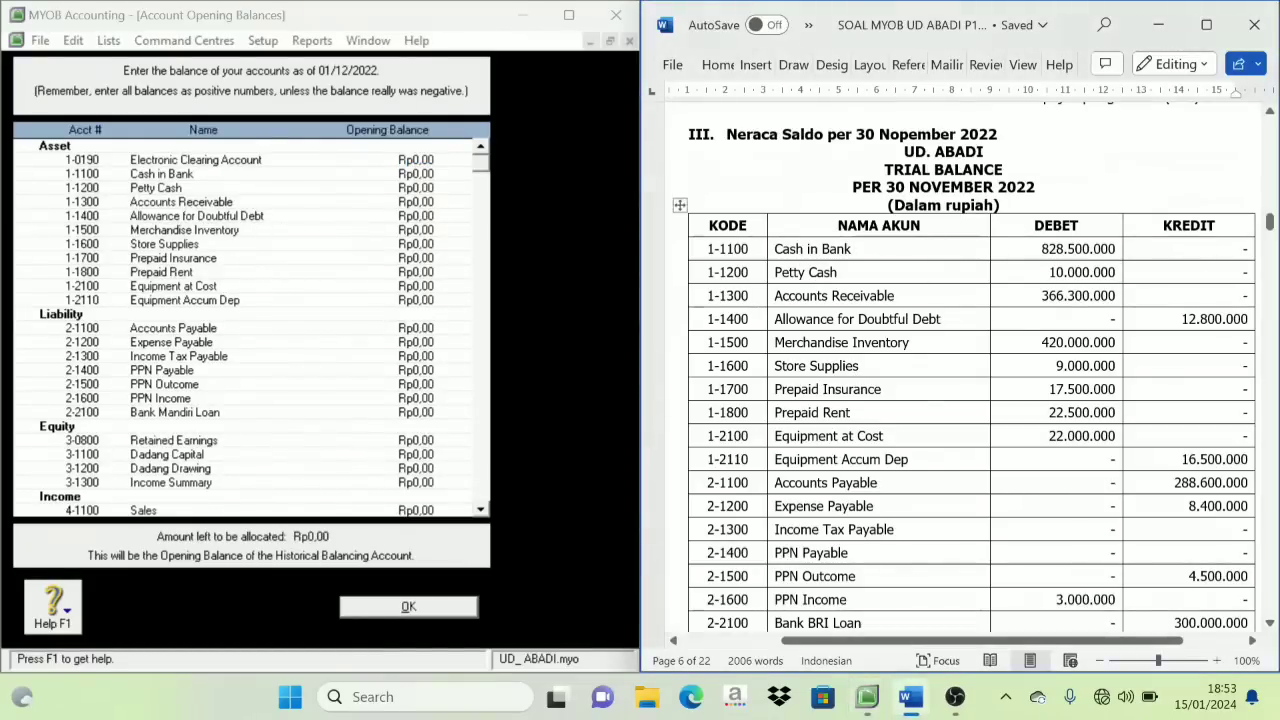
scroll(964, 371, down, 1)
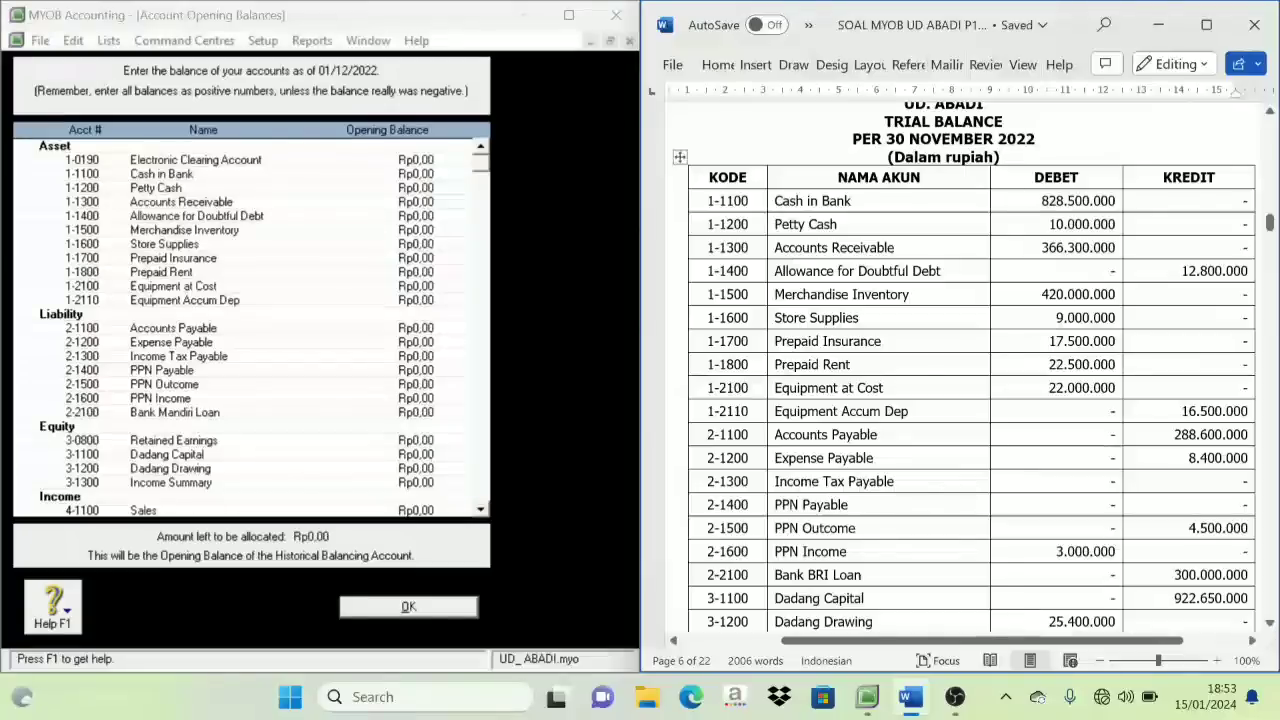
drag(720, 200, 852, 411)
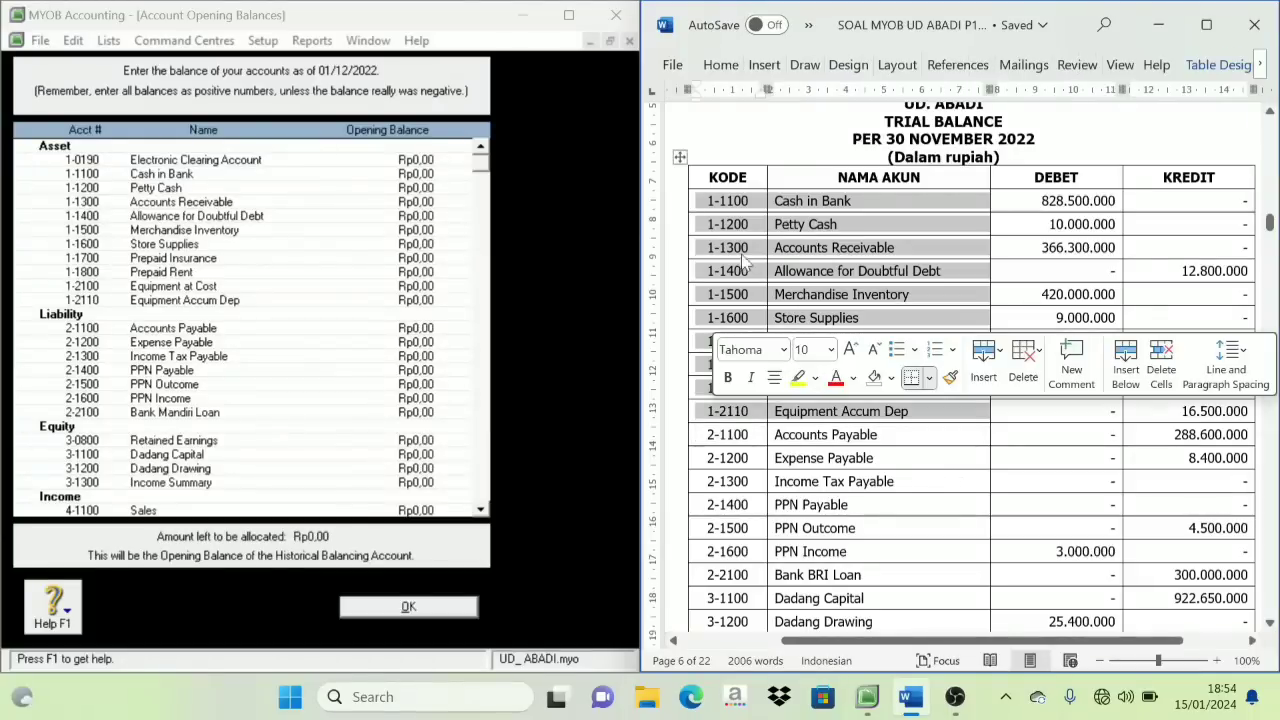
click(836, 377)
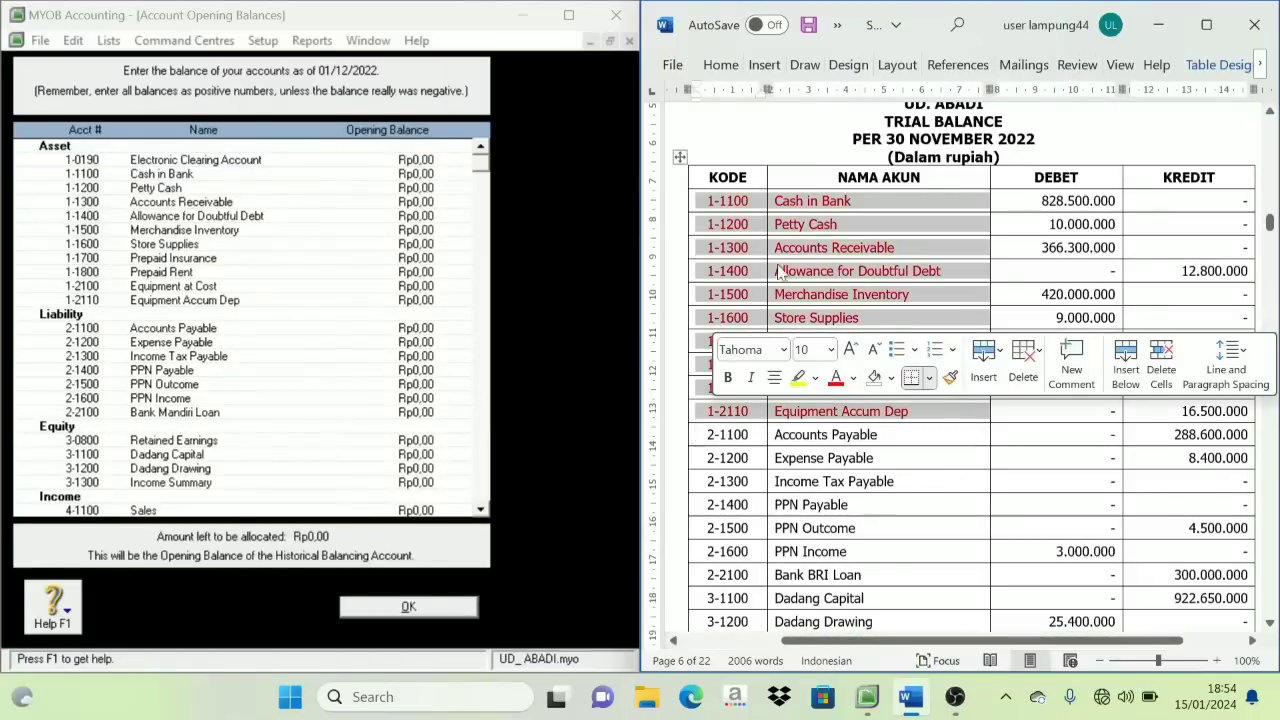
click(808, 224)
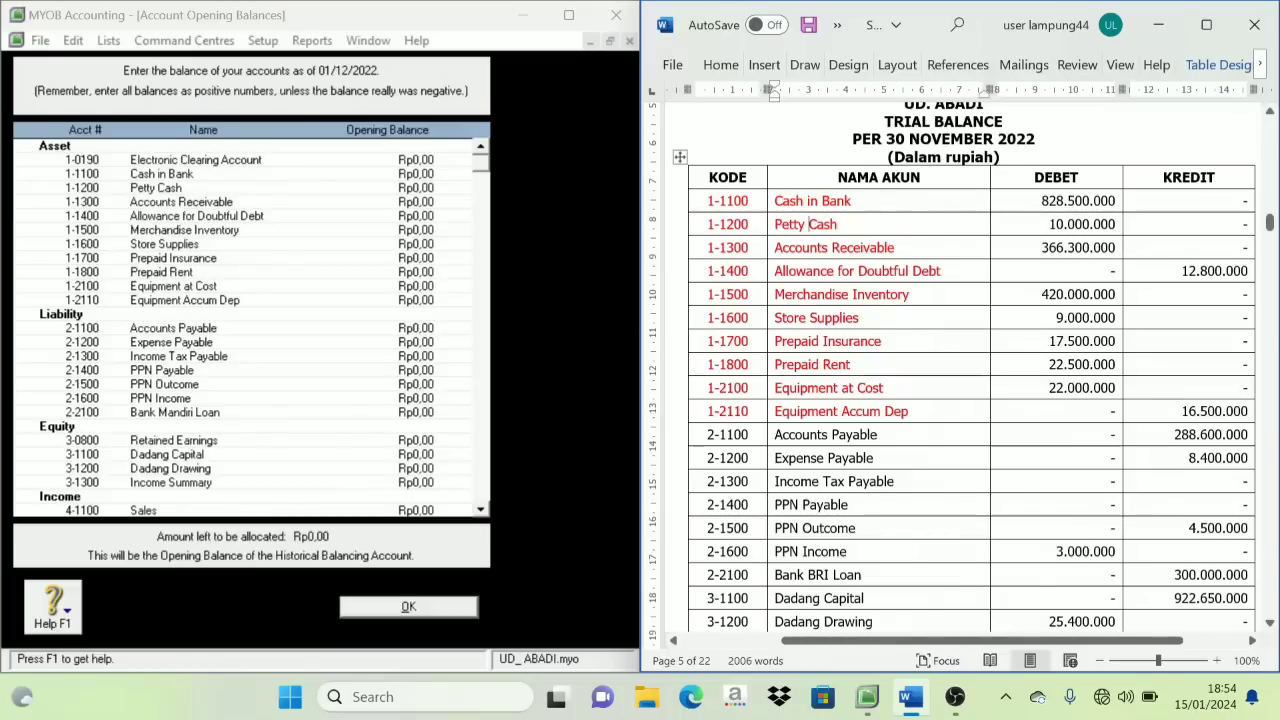
Colour the credit column cells red from Allowance for Doubtful Debt through Equipment Accum Dep.
drag(1190, 270, 1190, 411)
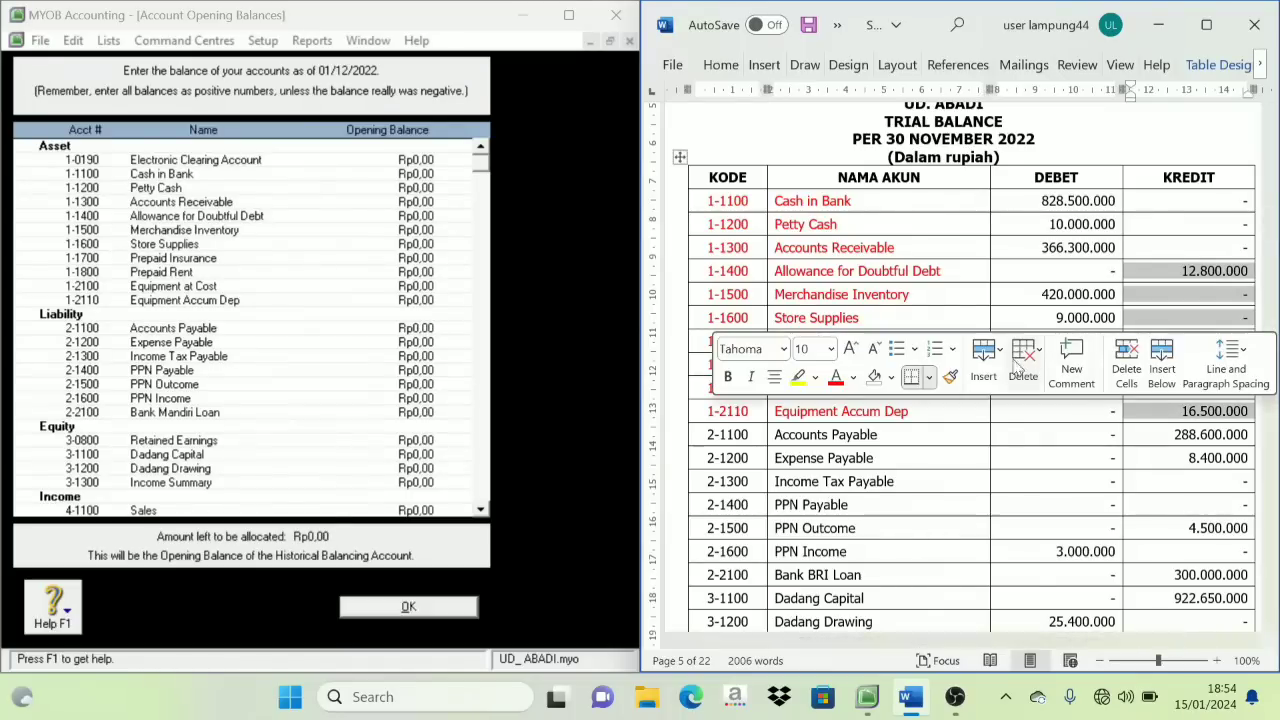
click(836, 377)
click(894, 247)
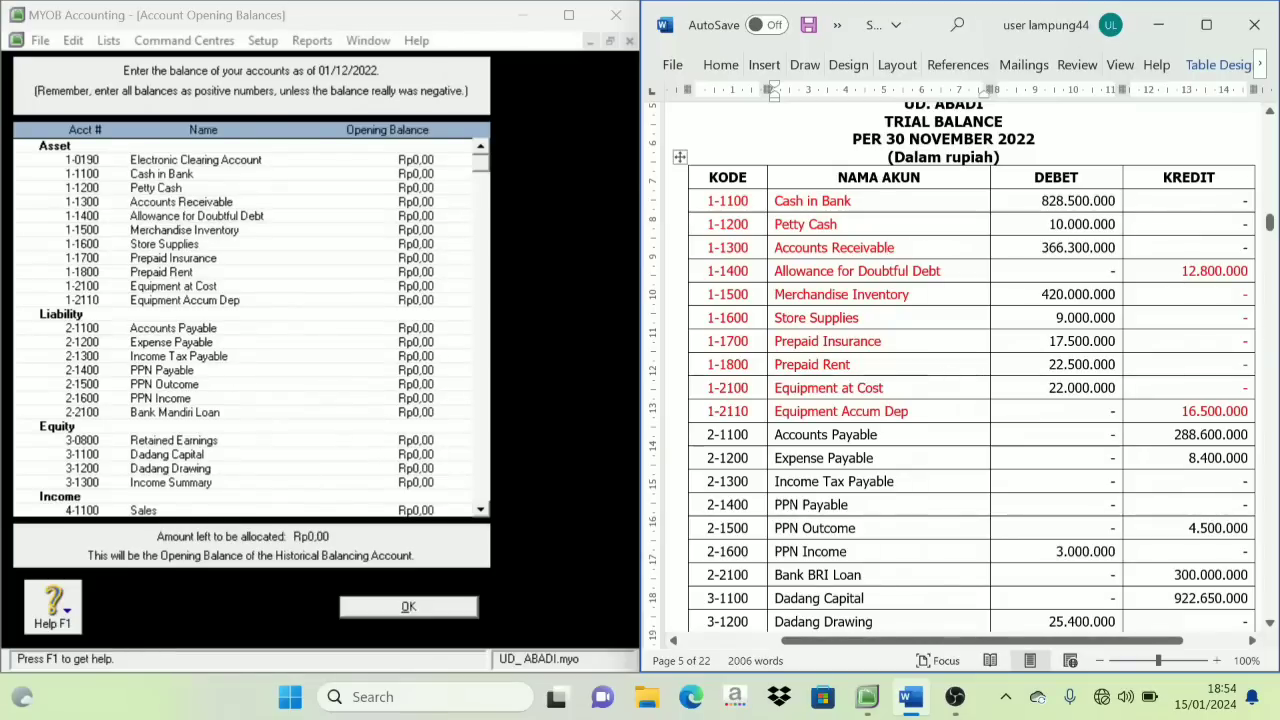
In MYOB, set the opening balance of Cash in Bank to 828500000.
click(414, 176)
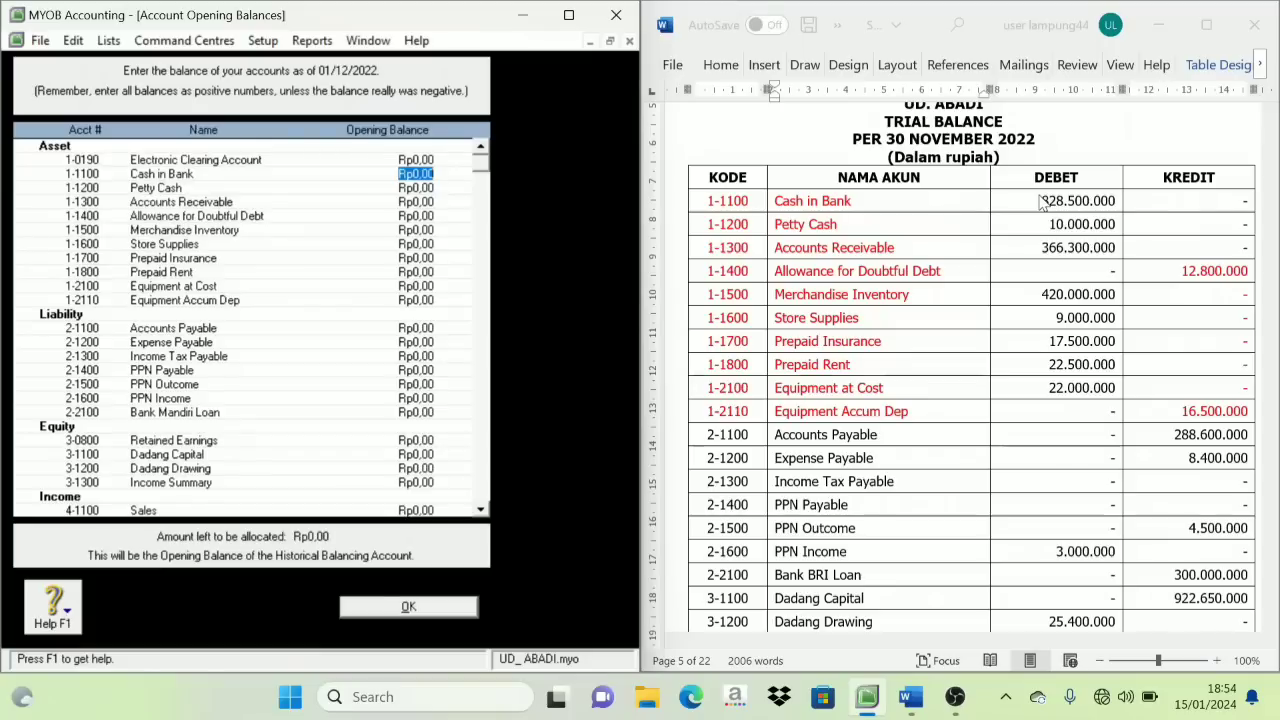
text(82850)
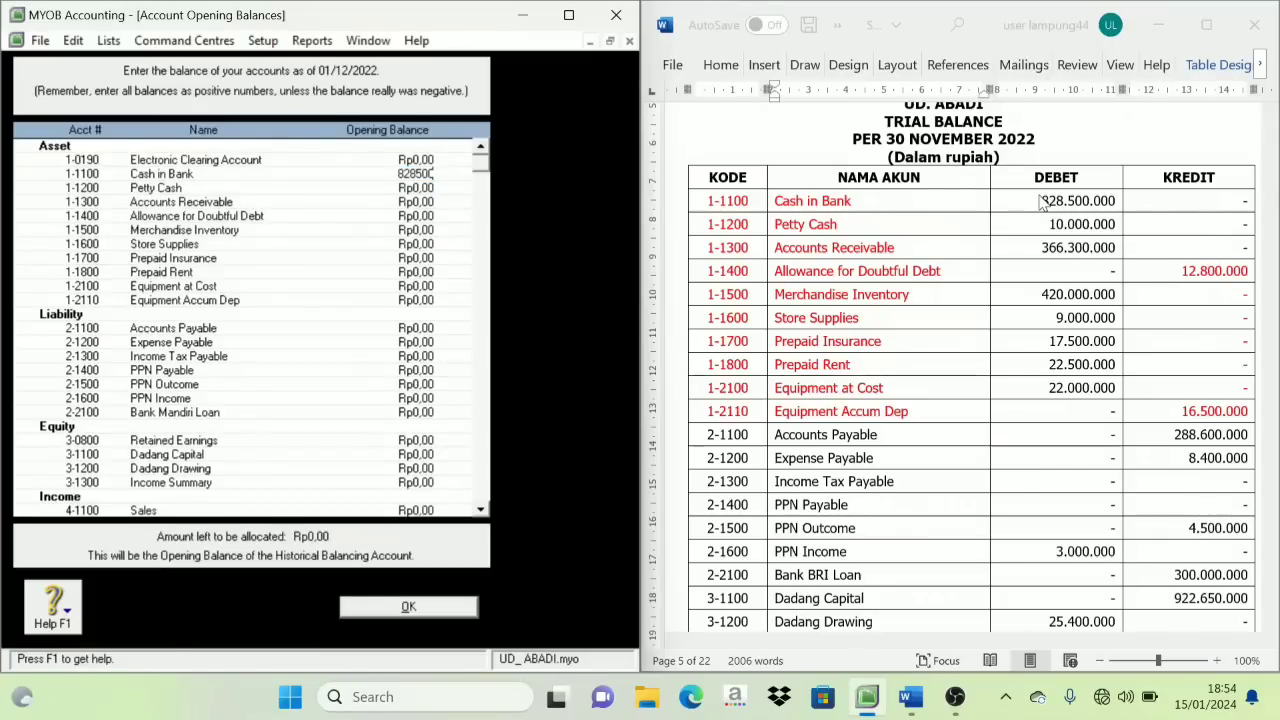
text(00000)
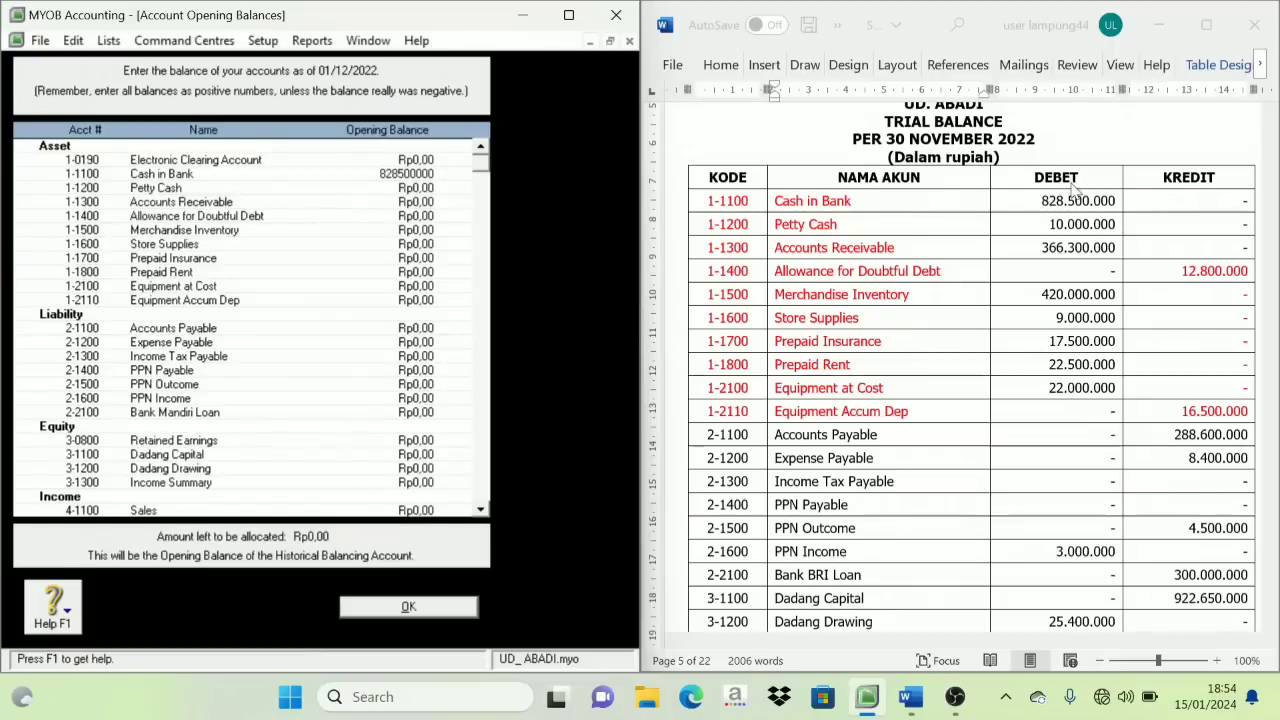
text(00)
key(Tab)
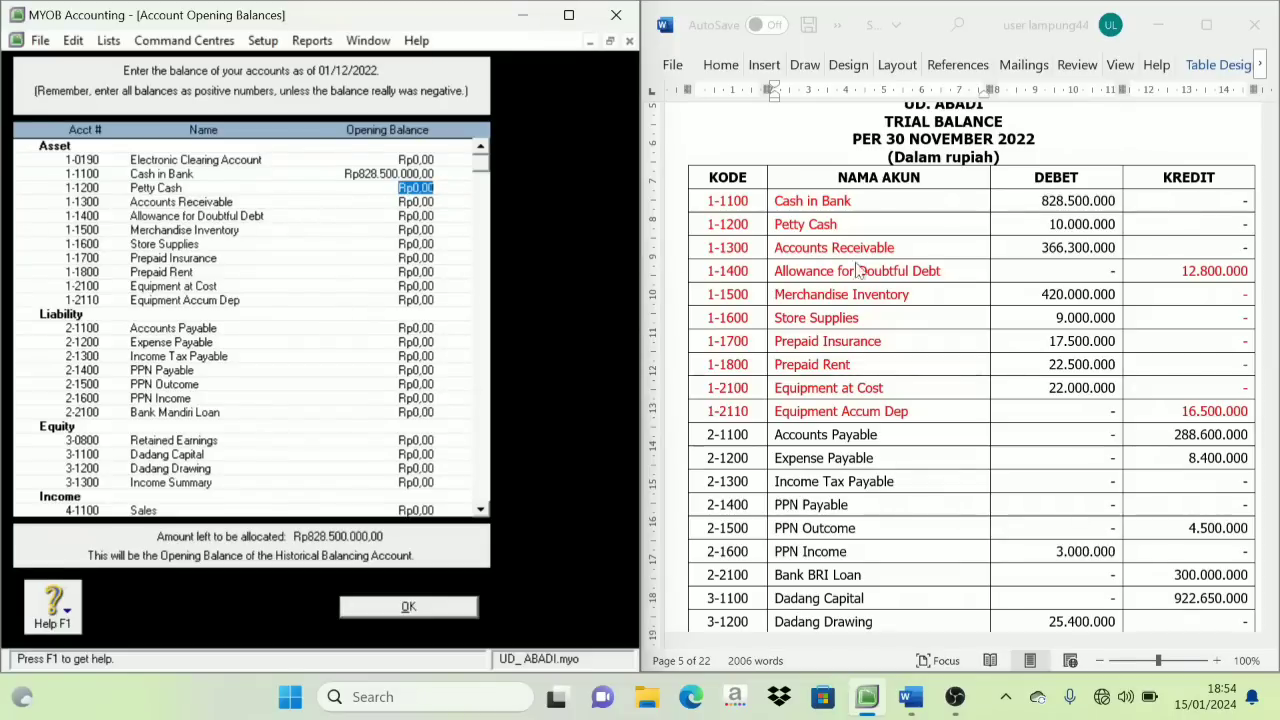
Set the opening balances of Petty Cash to 10000000 and Accounts Receivable to 366300000.
text(10.0)
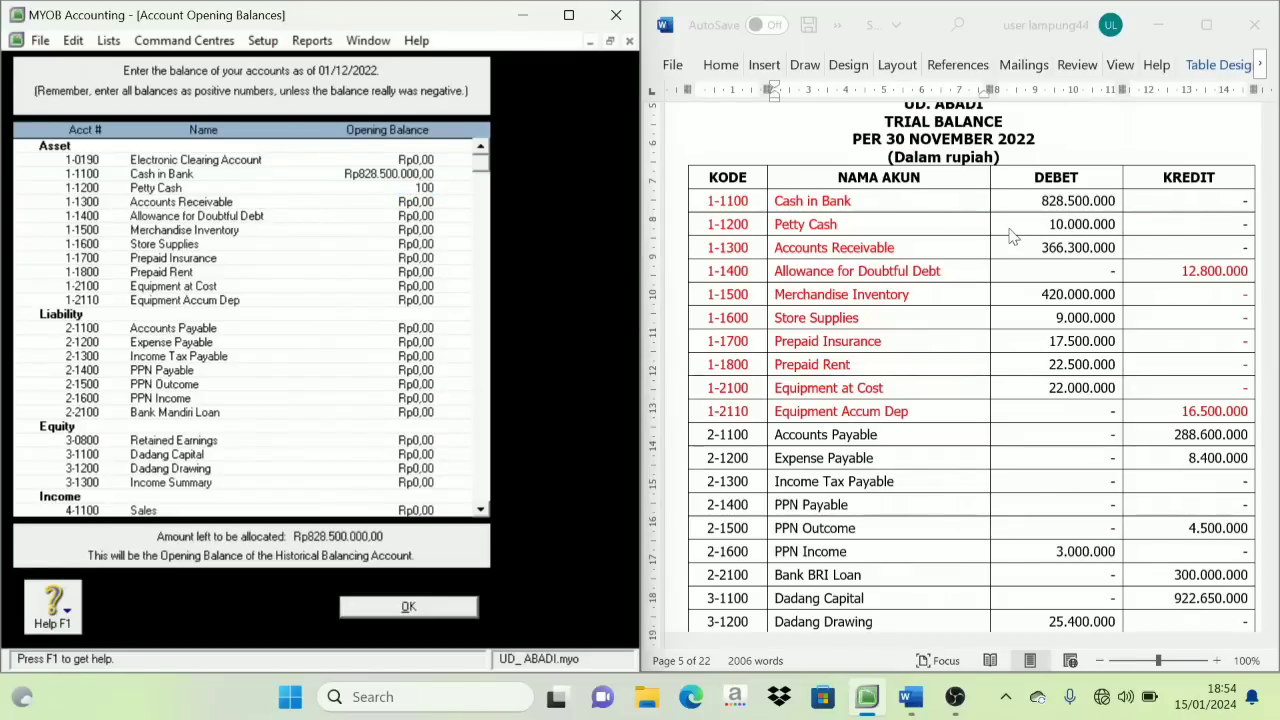
text(00.0)
text(00000)
key(Tab)
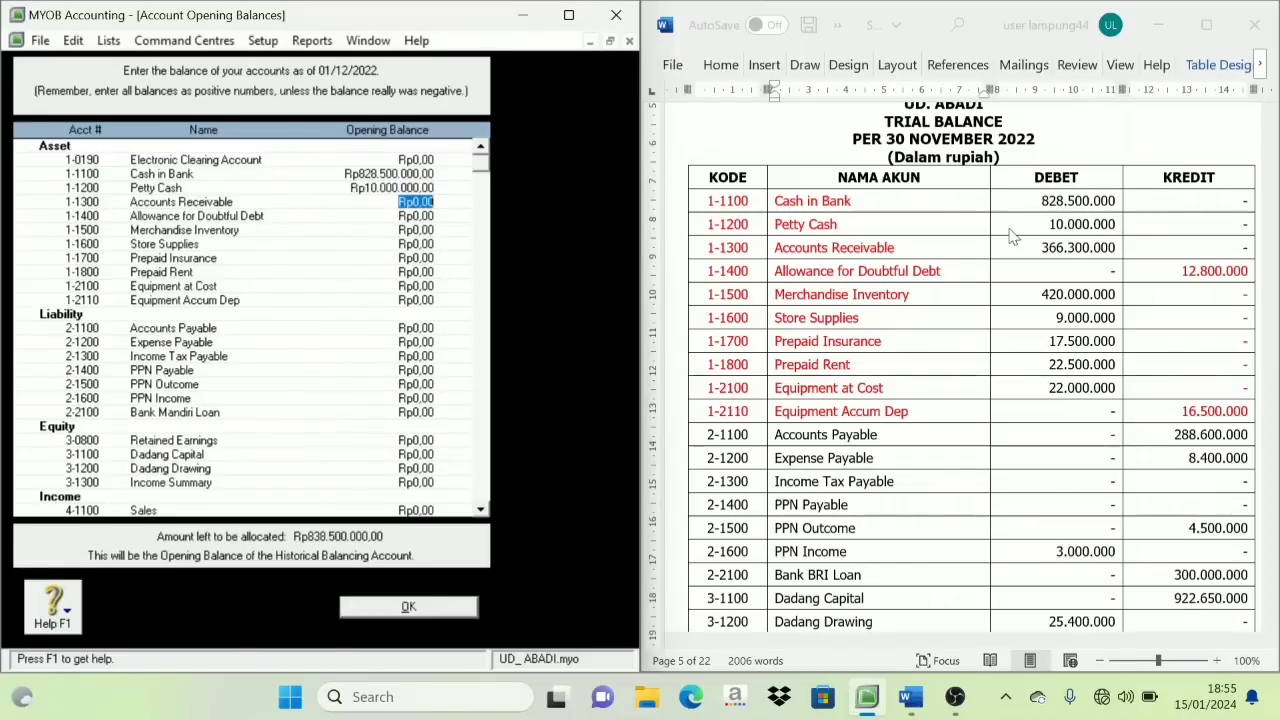
text(366300000)
key(Tab)
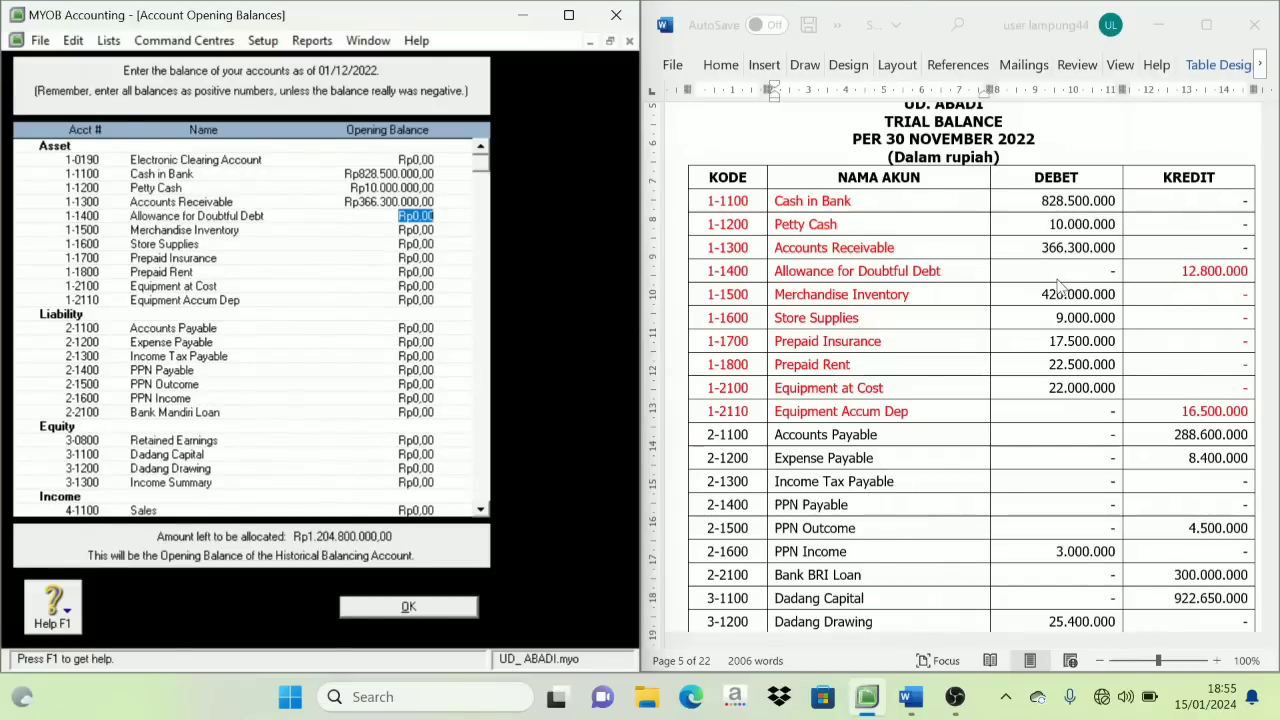
Set the opening balances of Allowance for Doubtful Debt to -12800000 and Merchandise Inventory to 420000000.
text(-Rp1)
text(2.800.000)
key(Tab)
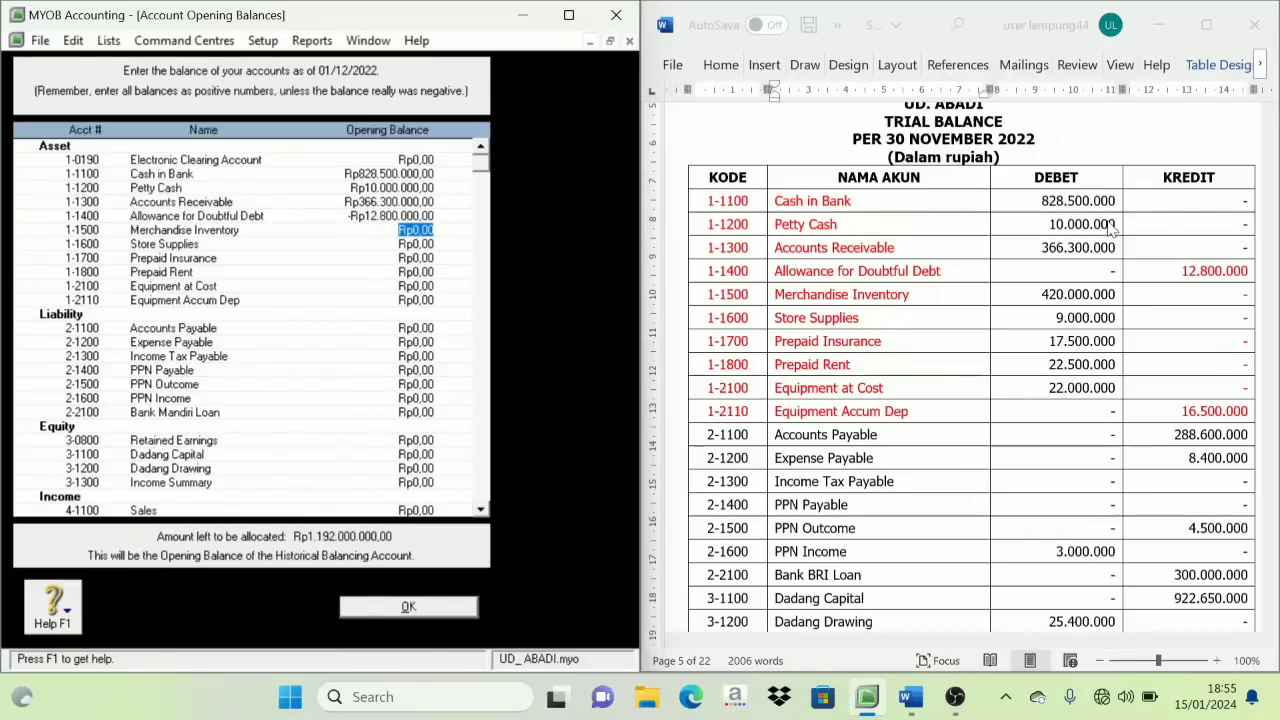
text(420.)
text(000)
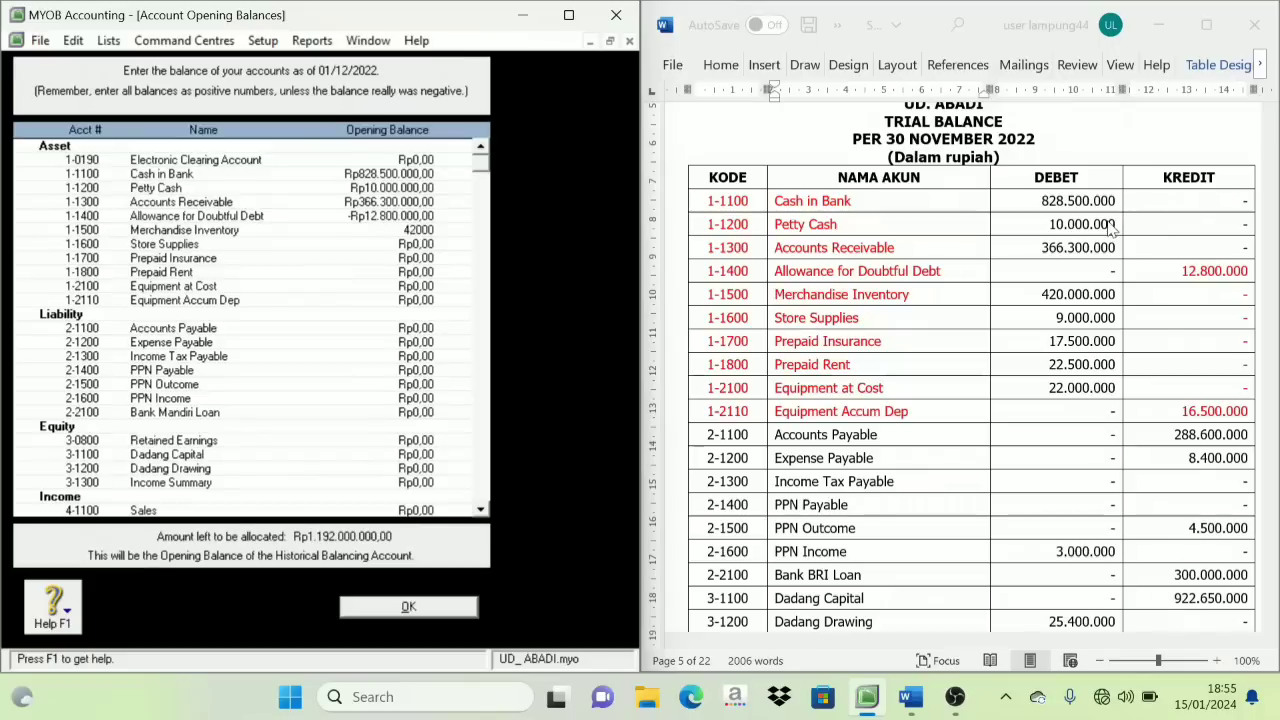
text(.000)
key(Tab)
Set the opening balances of Store Supplies to 9000000 and Prepaid Insurance to 17500000.
text(9)
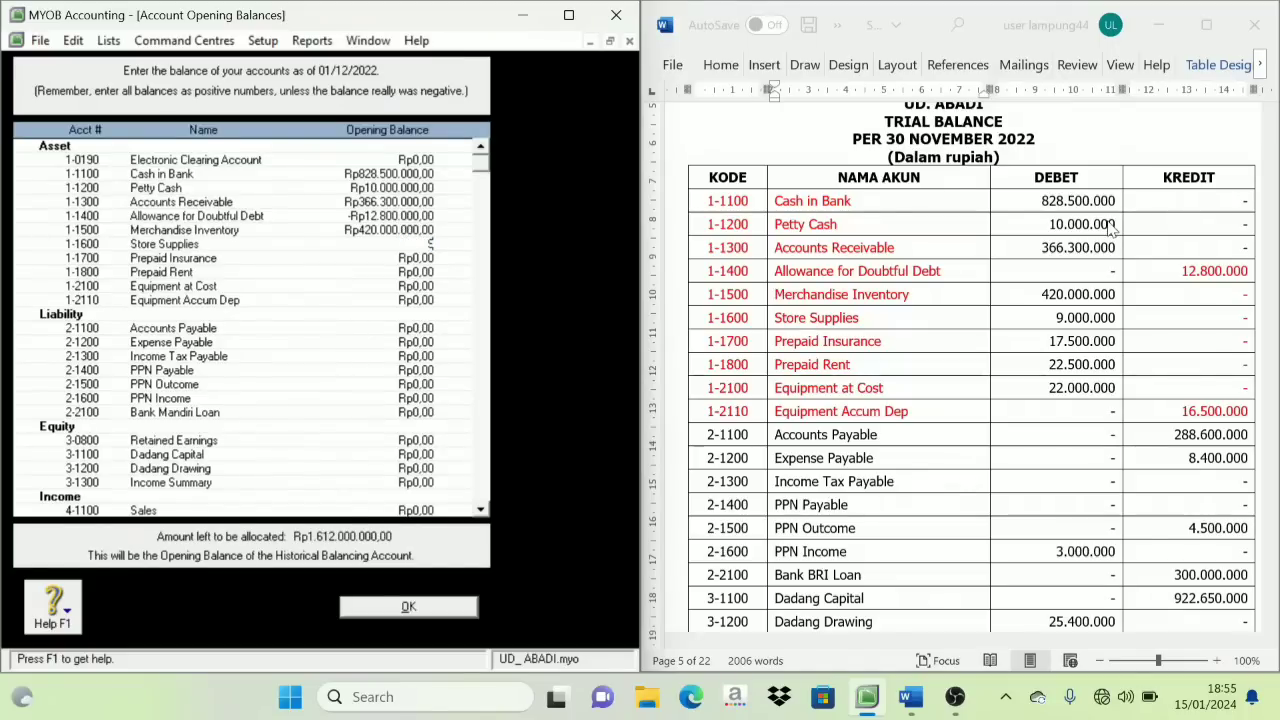
text(000000)
key(Tab)
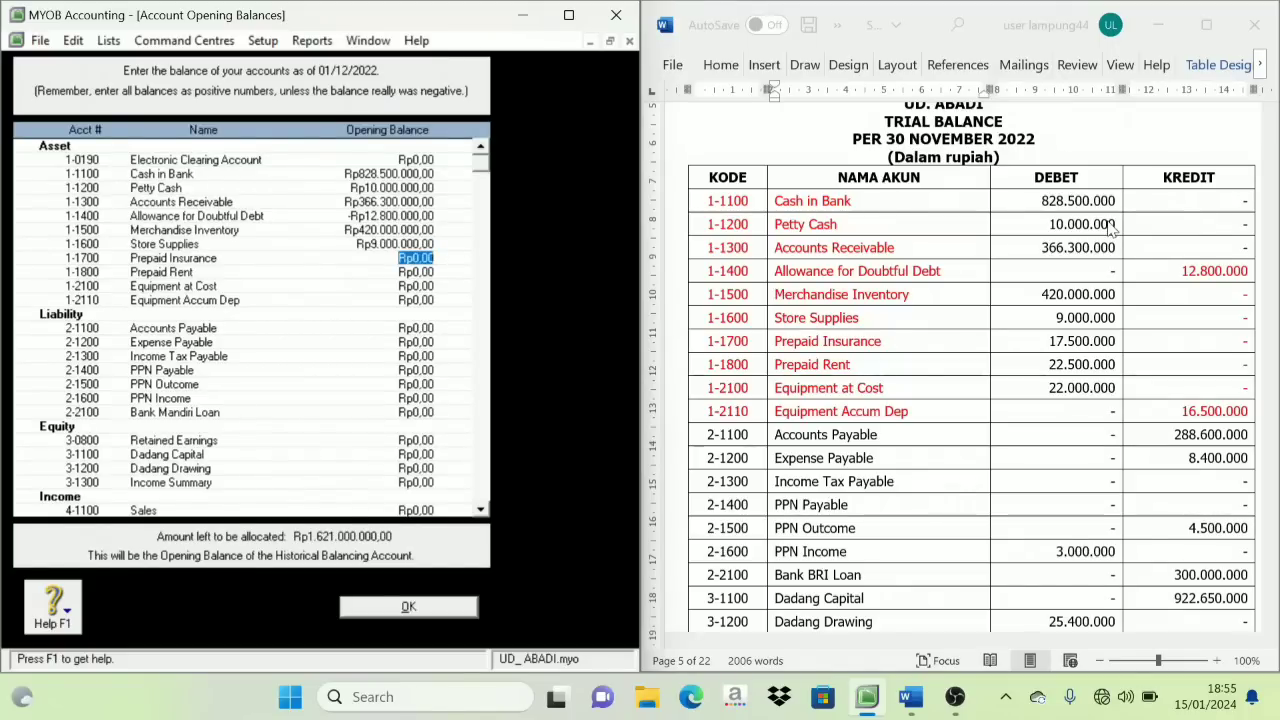
text(17.5)
text(00.000)
key(Tab)
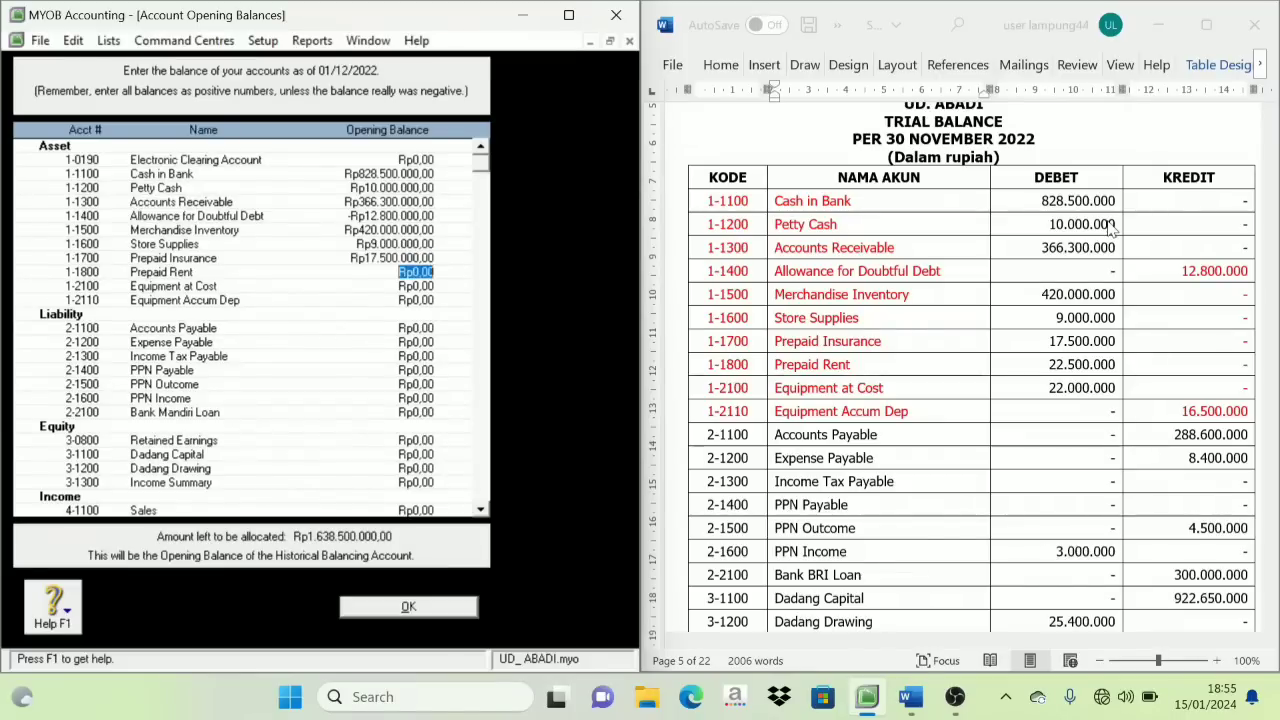
Set the opening balances of Prepaid Rent to 22500000 and Equipment at Cost to 22000000.
text(22500000)
key(Tab)
text(22.000.0)
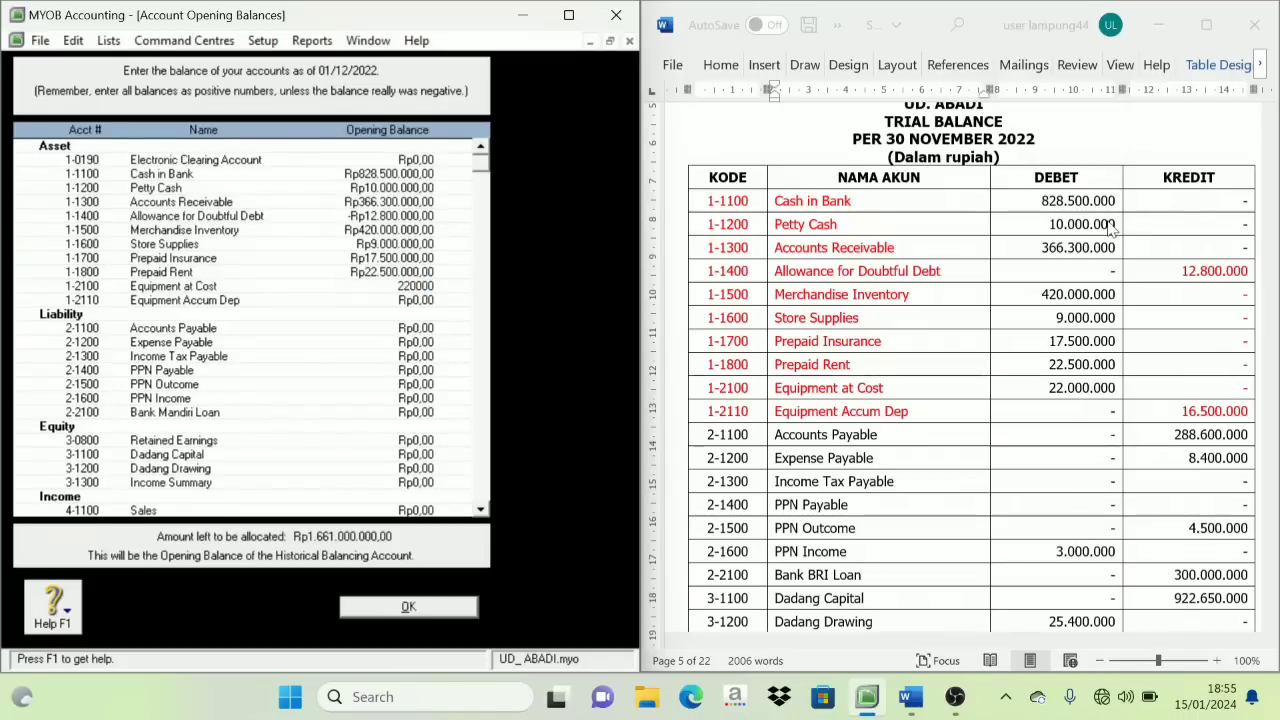
text(00)
key(Tab)
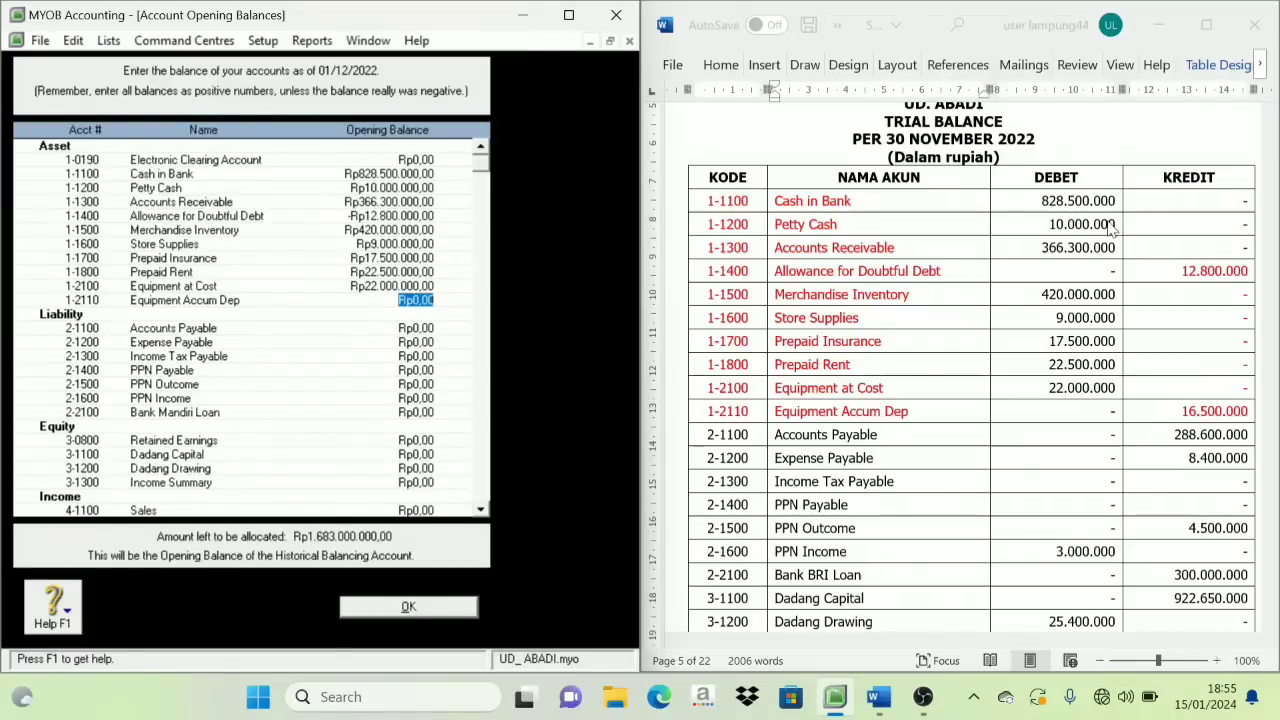
Set the opening balance of Equipment Accum Dep to -16500000.
text(-Rp16.)
text(500.000)
key(Tab)
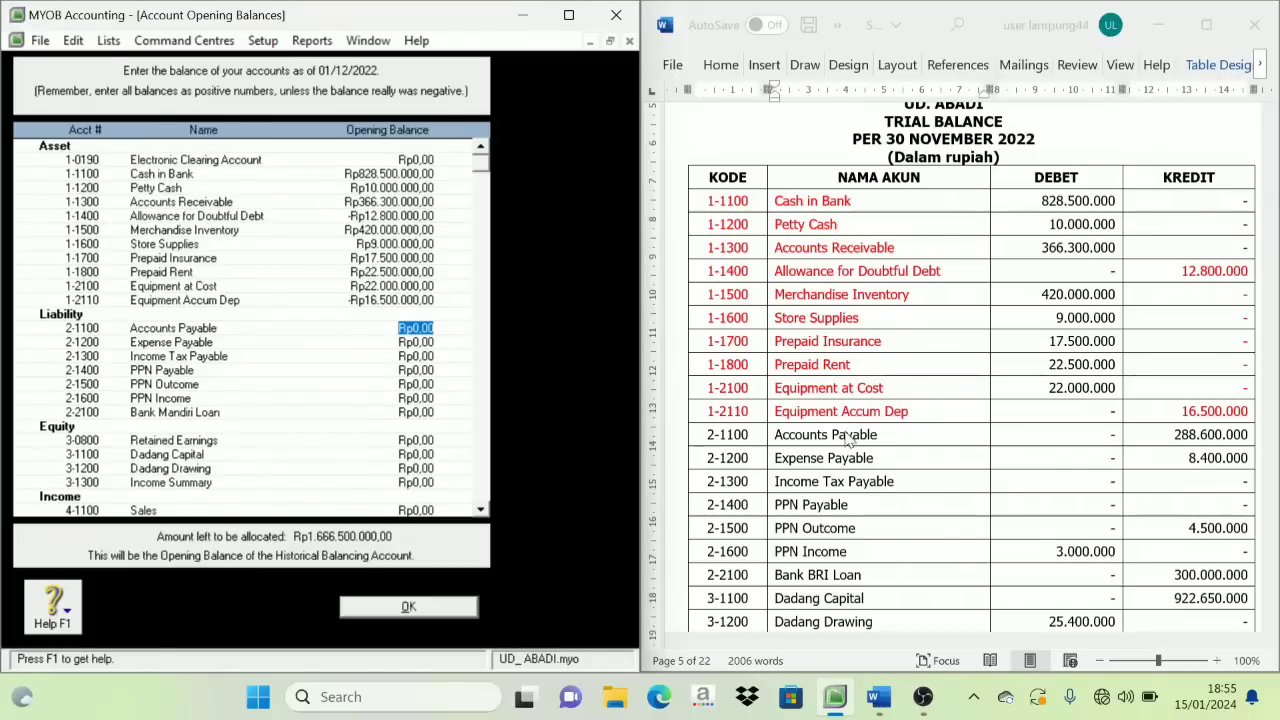
In the Word trial balance, reset the font color of the asset account codes and names to Automatic.
scroll(850, 440, down, 1)
click(894, 199)
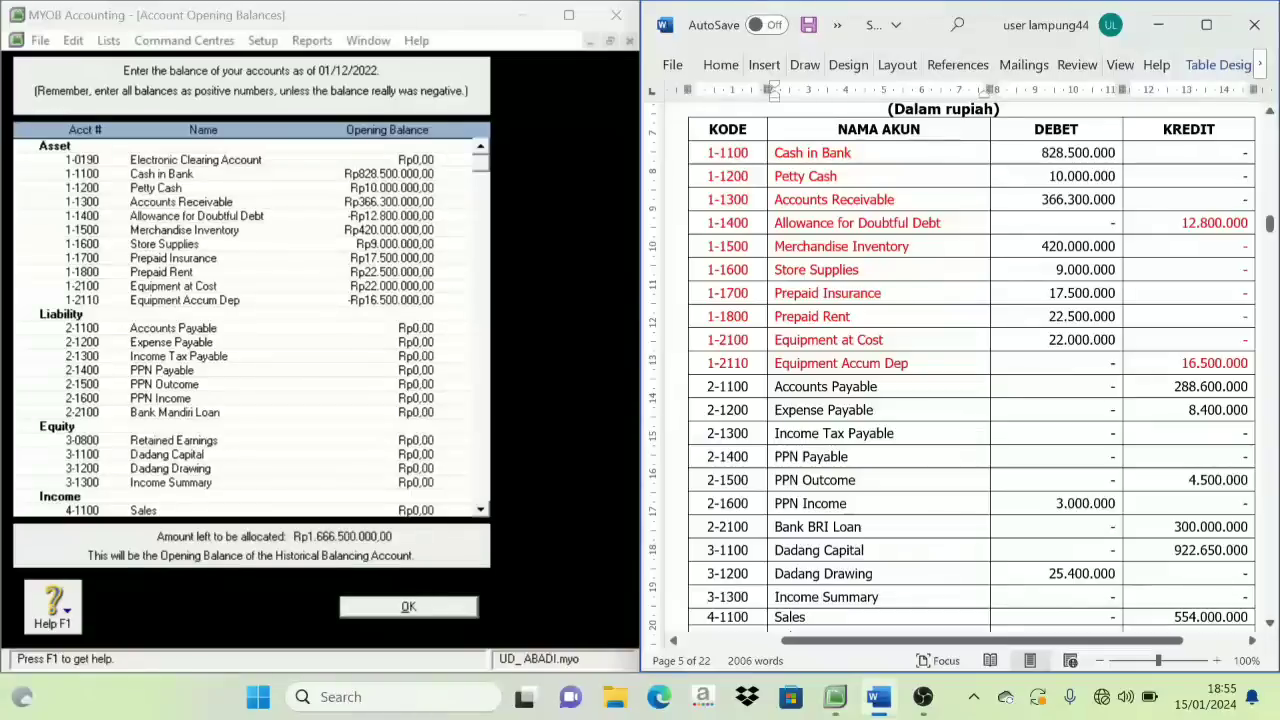
drag(712, 152, 895, 363)
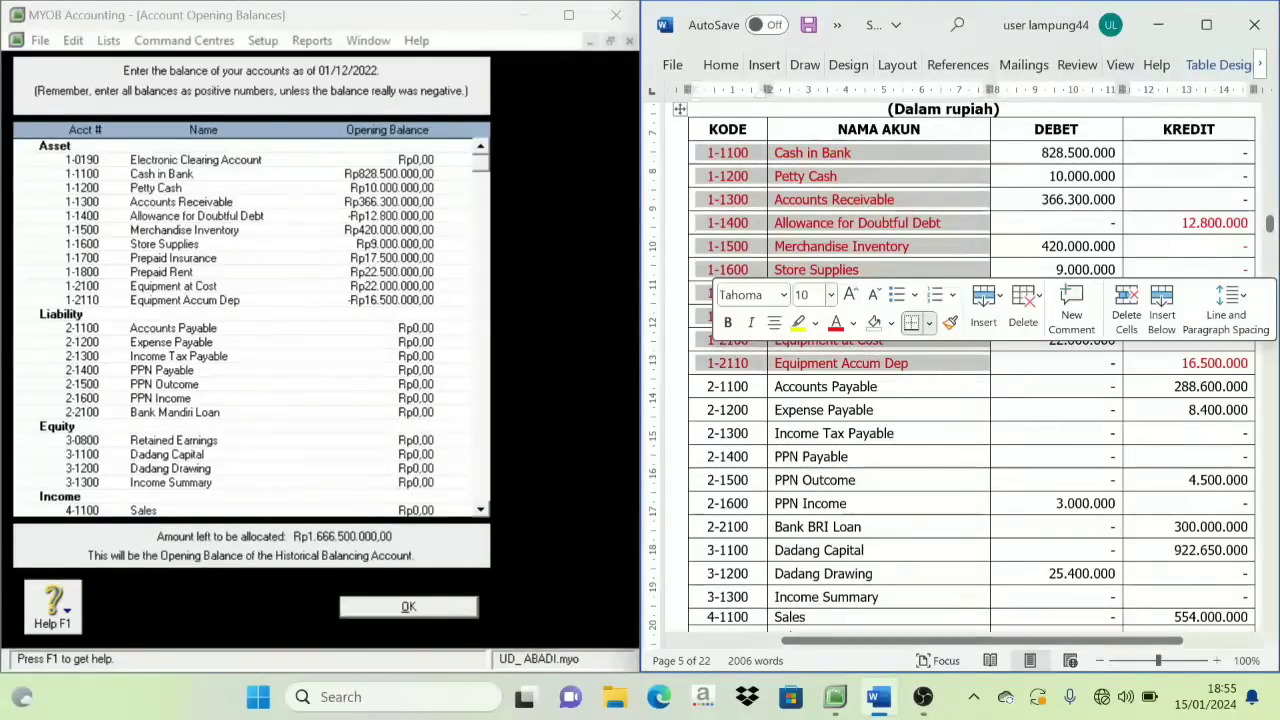
click(851, 322)
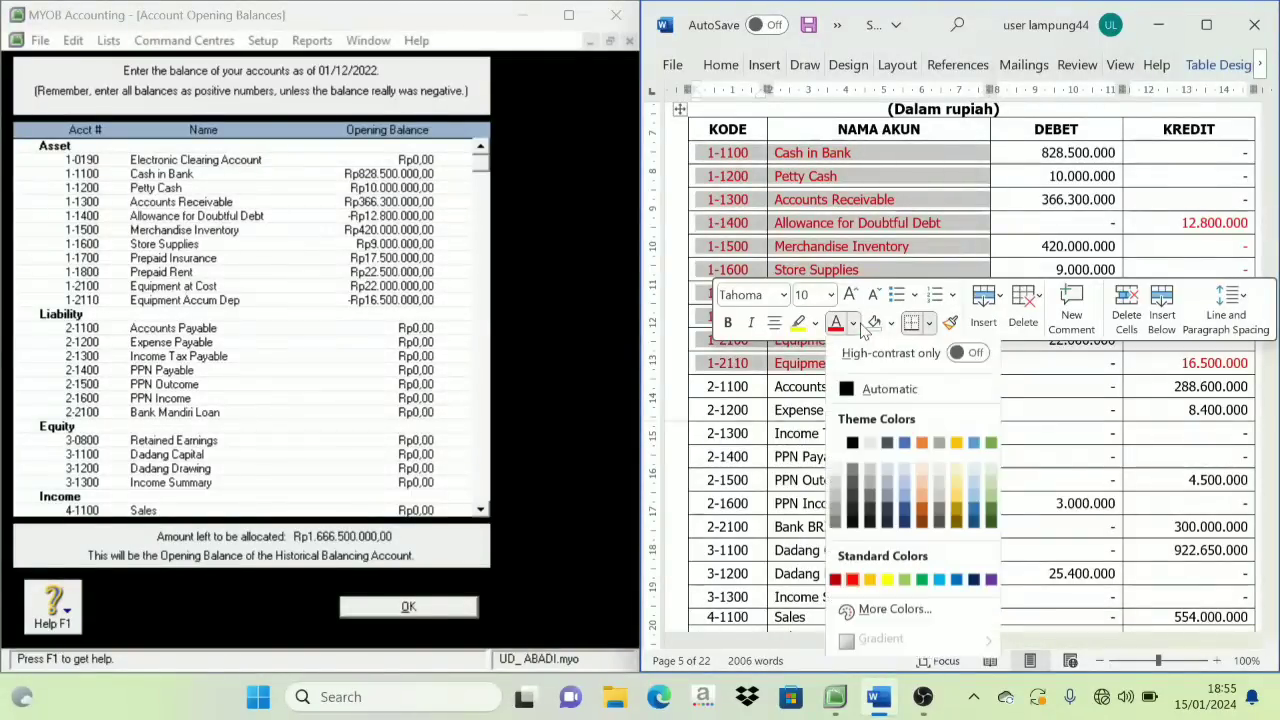
click(855, 398)
click(821, 386)
Color the liability account codes and names red, from Accounts Payable through Bank BRI Loan.
scroll(821, 386, down, 1)
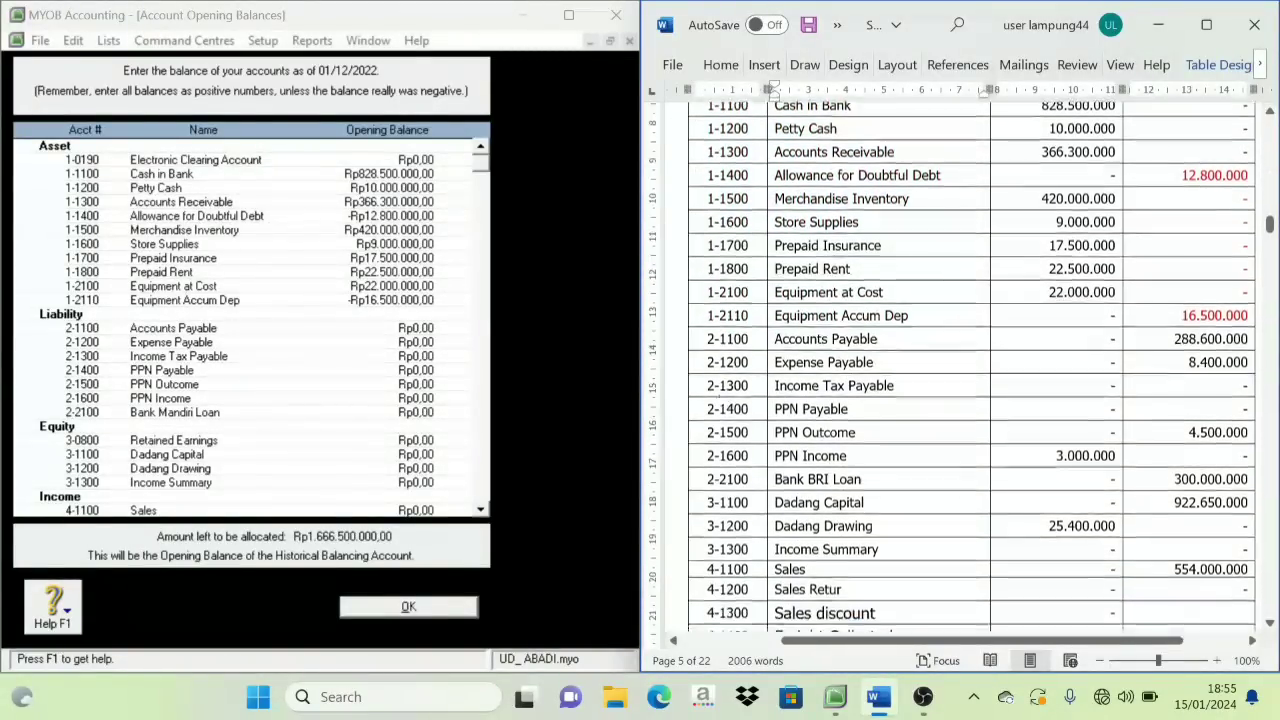
drag(727, 338, 848, 478)
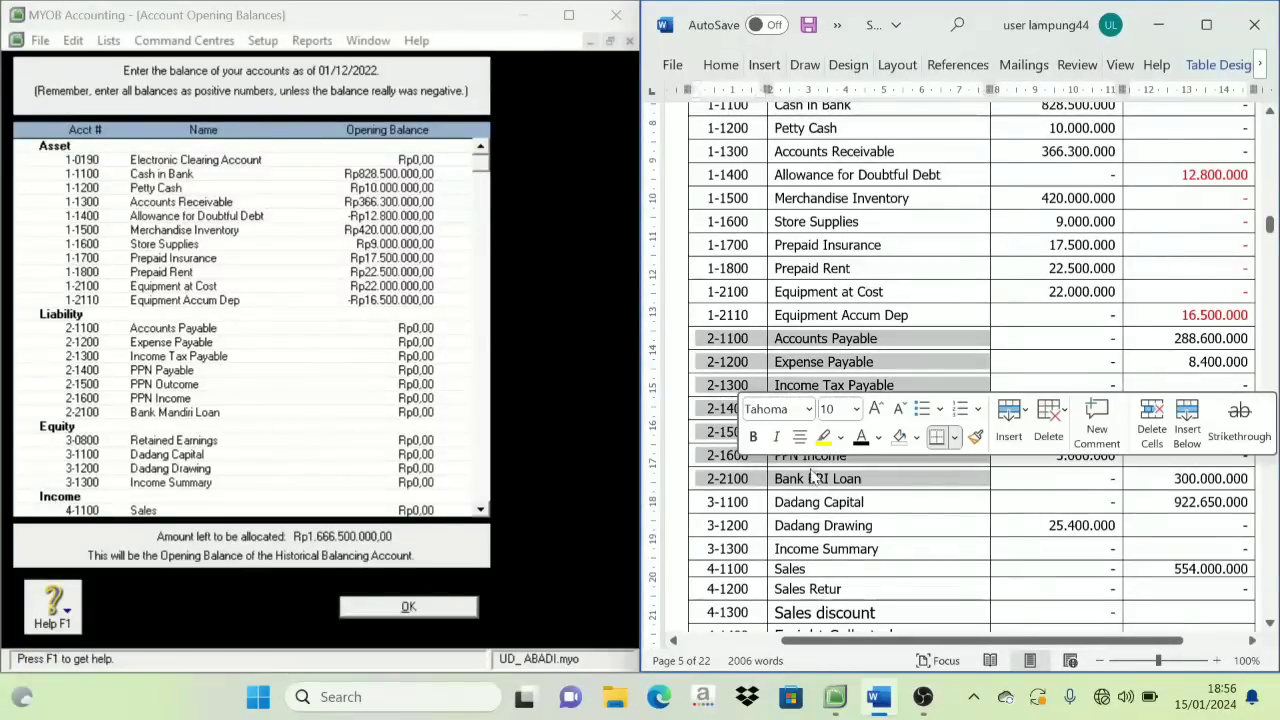
click(878, 437)
click(877, 346)
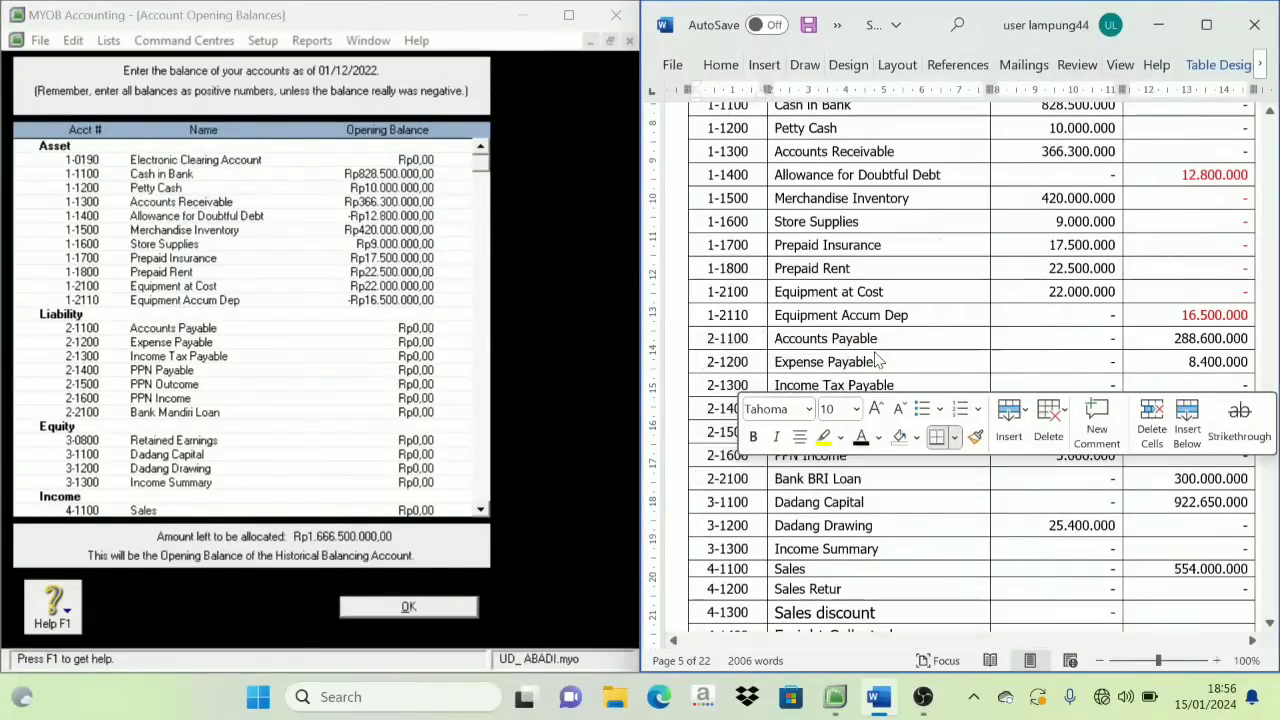
click(832, 291)
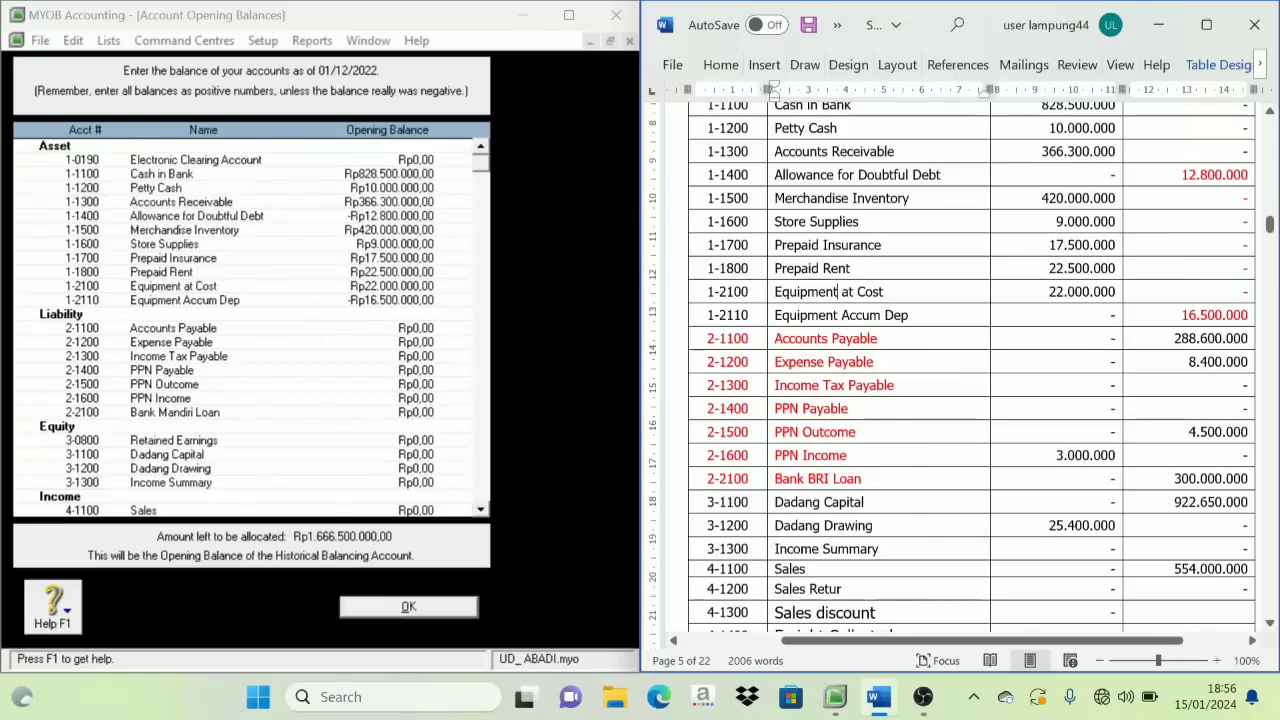
Color the debit amount of PPN Income red in the trial balance.
drag(1055, 455, 1116, 455)
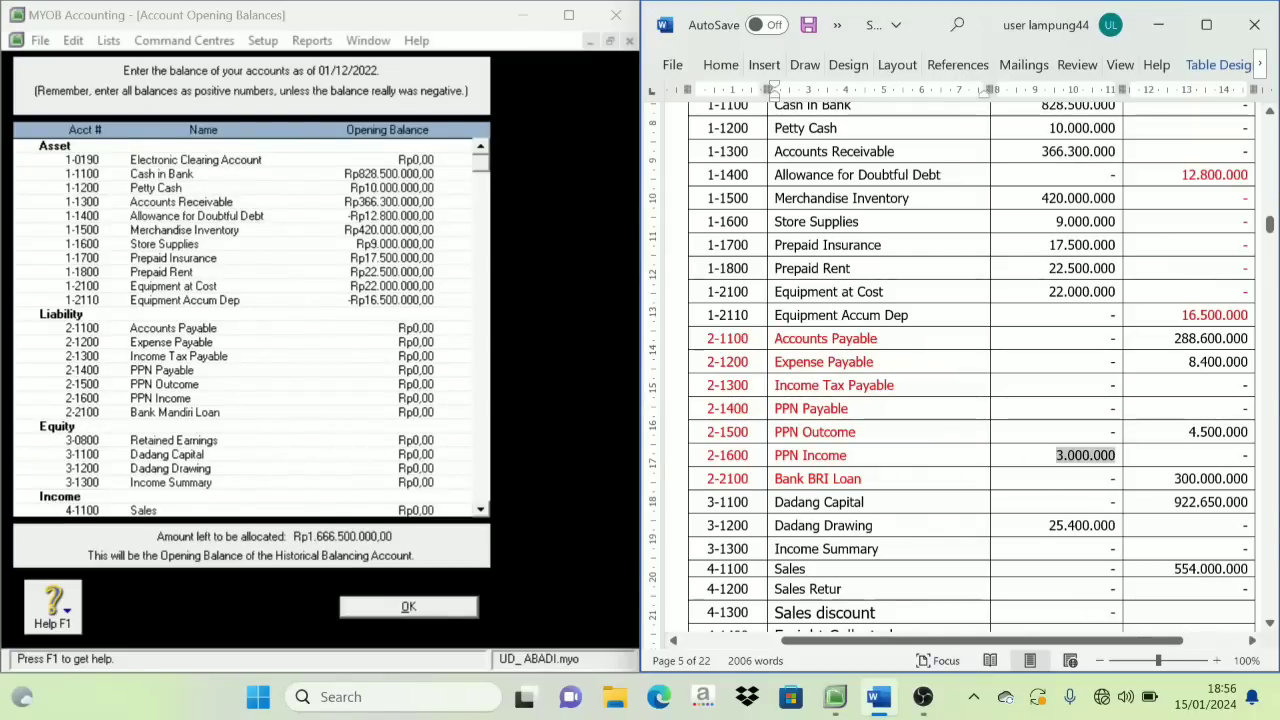
click(861, 425)
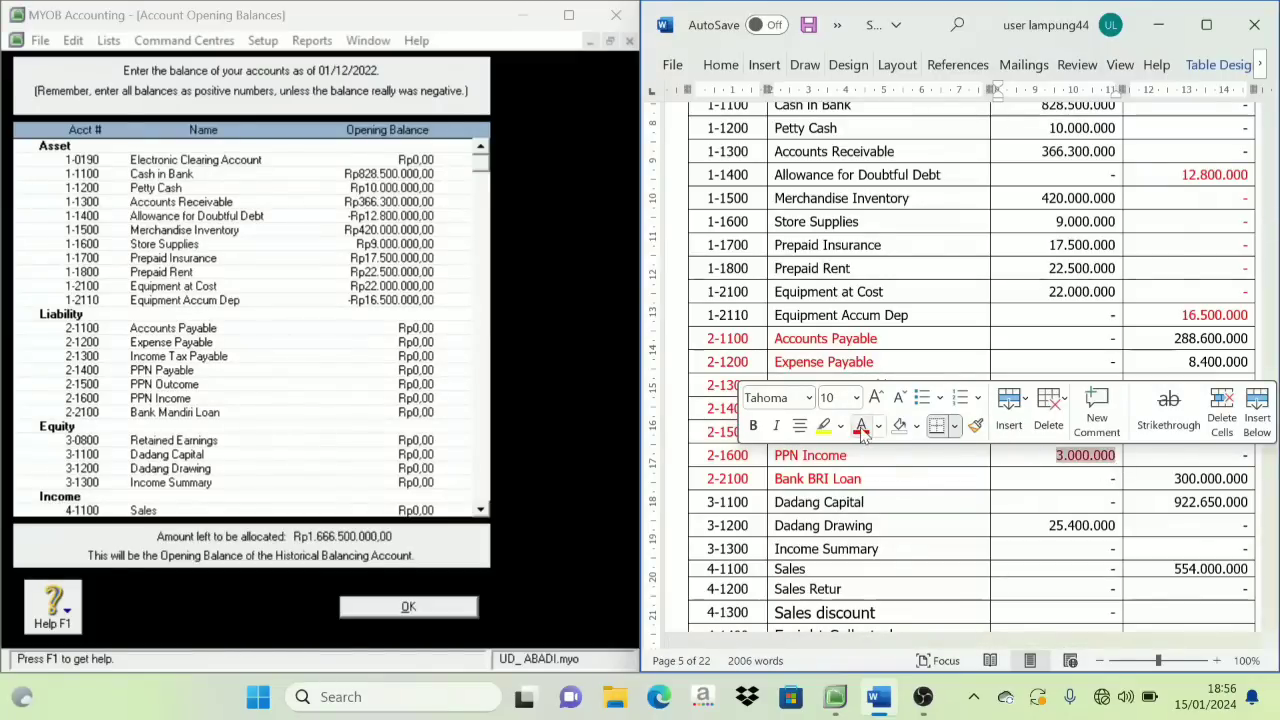
click(1108, 424)
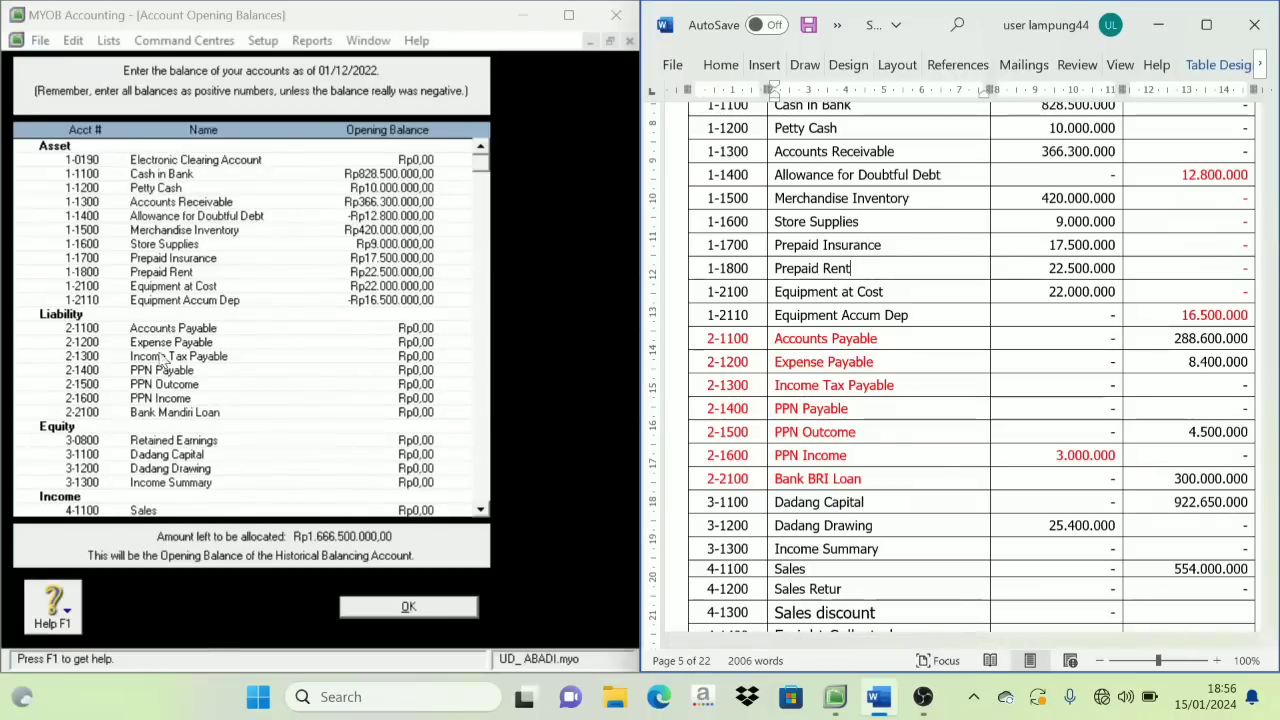
In MYOB, set the opening balances of Accounts Payable to 288600000 and Expense Payable to 8400000.
click(418, 328)
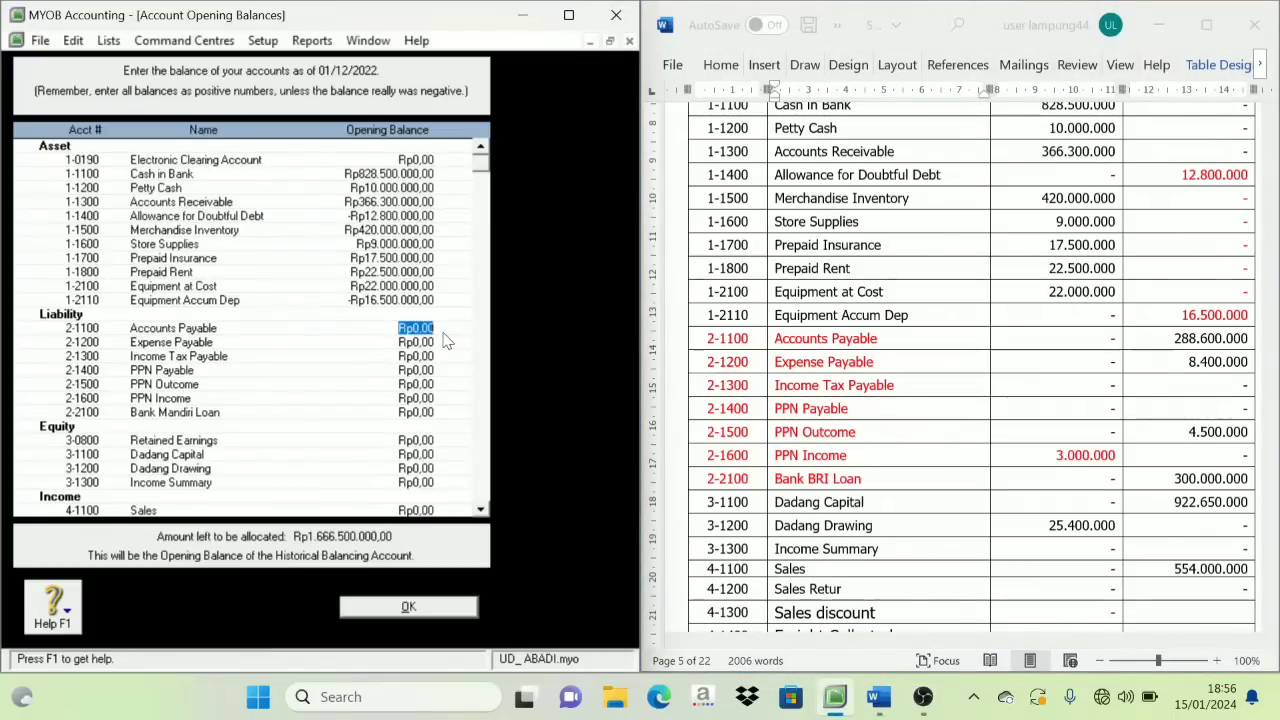
text(28)
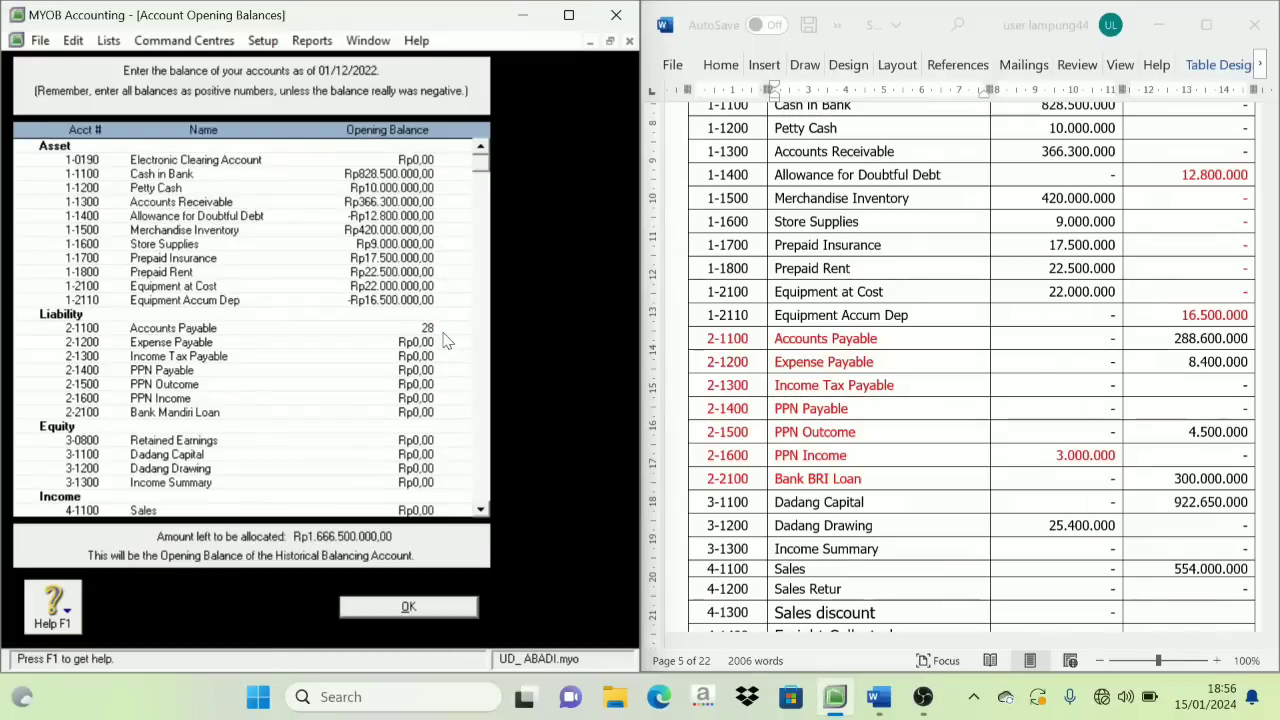
text(8.600.000)
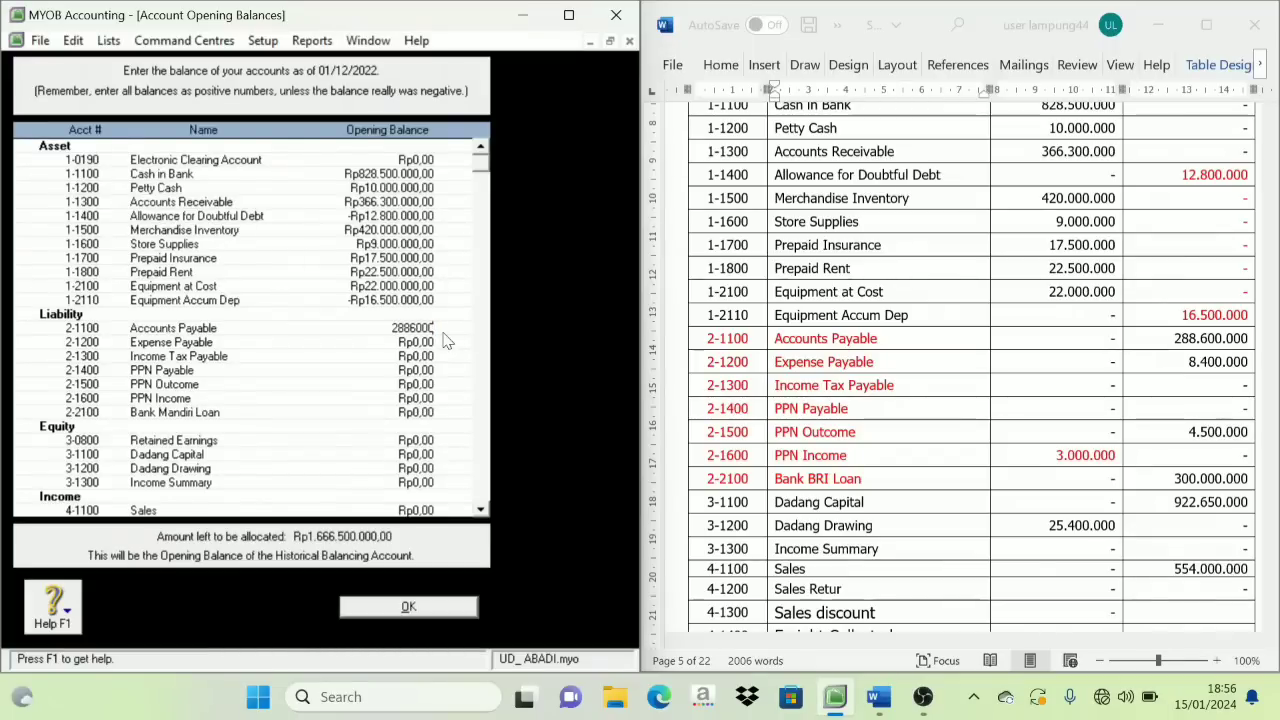
key(Tab)
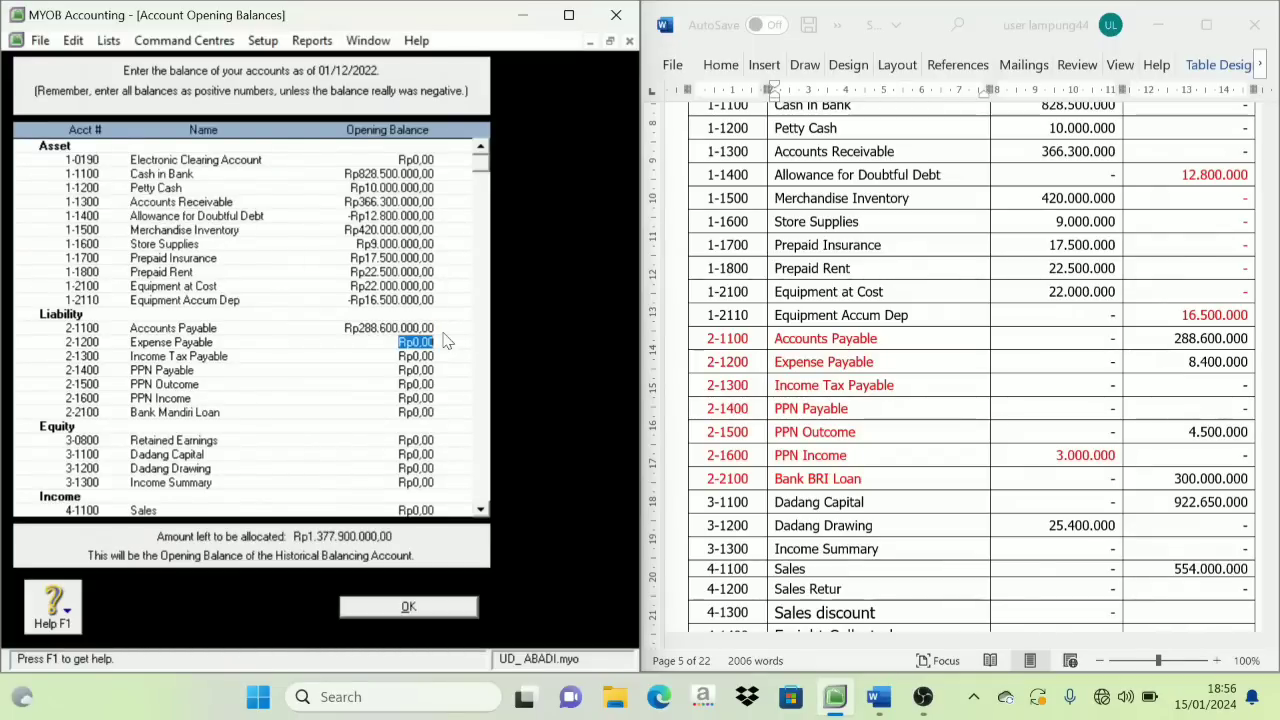
text(8400000)
key(Tab)
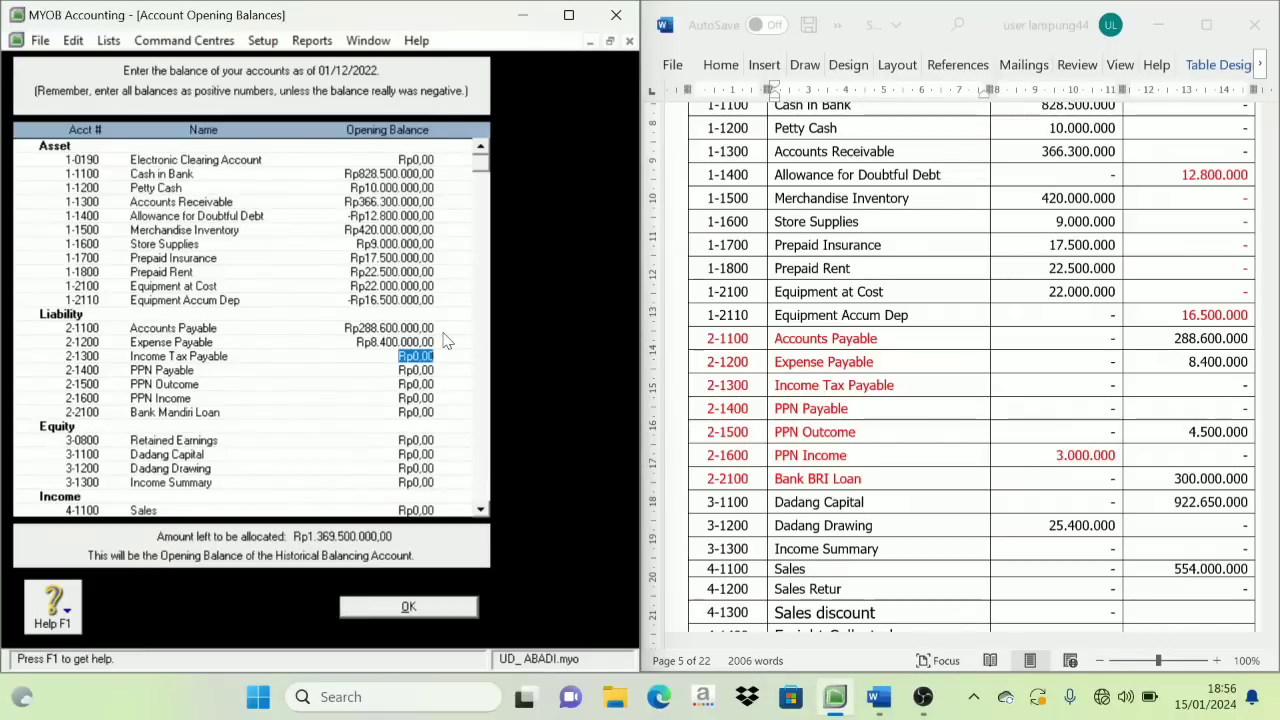
Skip Income Tax Payable and PPN Payable, and set the opening balance of PPN Outcome to 4500000.
key(Tab)
key(Tab)
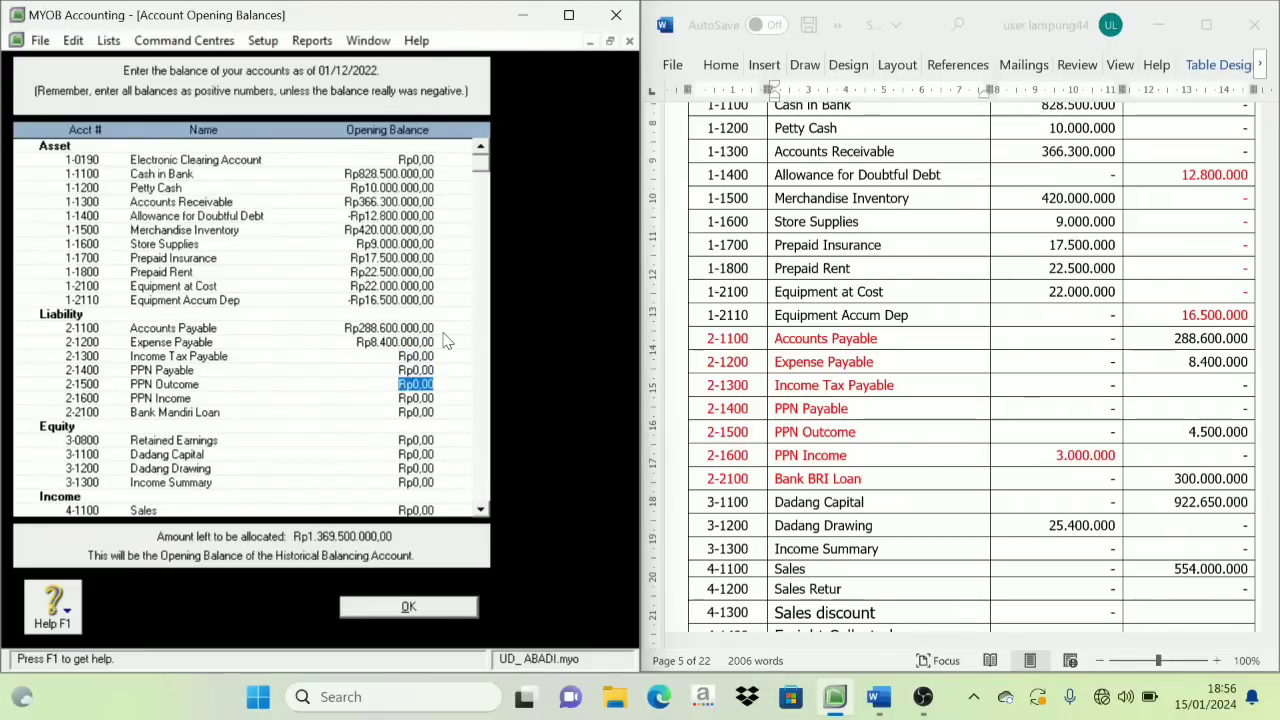
text(4.500.00)
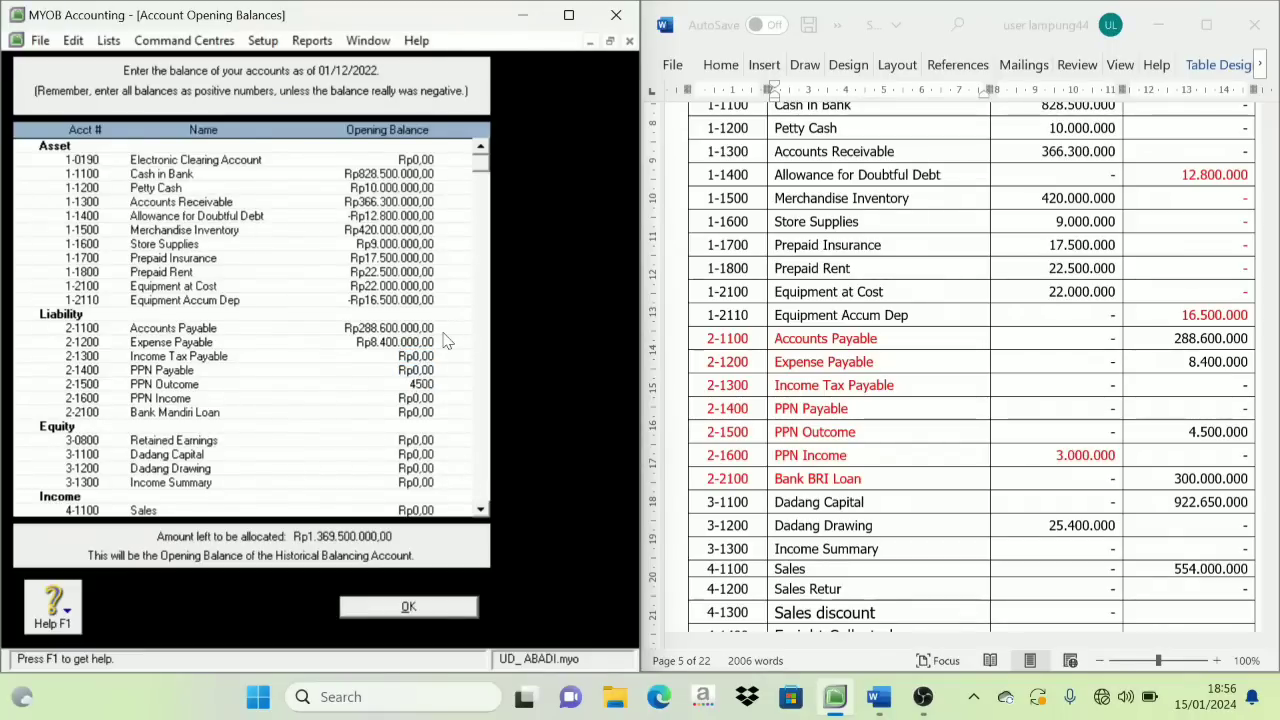
text(000)
key(Tab)
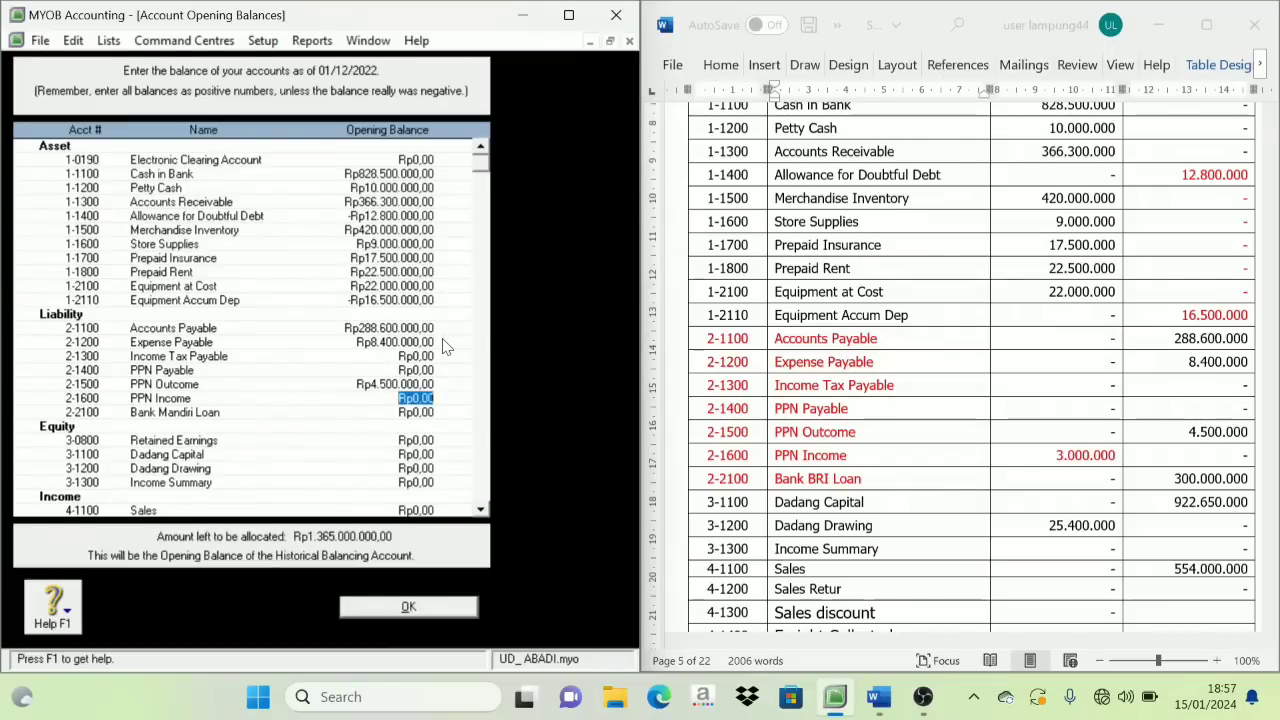
Set the opening balances of PPN Income to -3000000 and Bank Mandiri Loan to 300000000.
text(-3000000)
key(Tab)
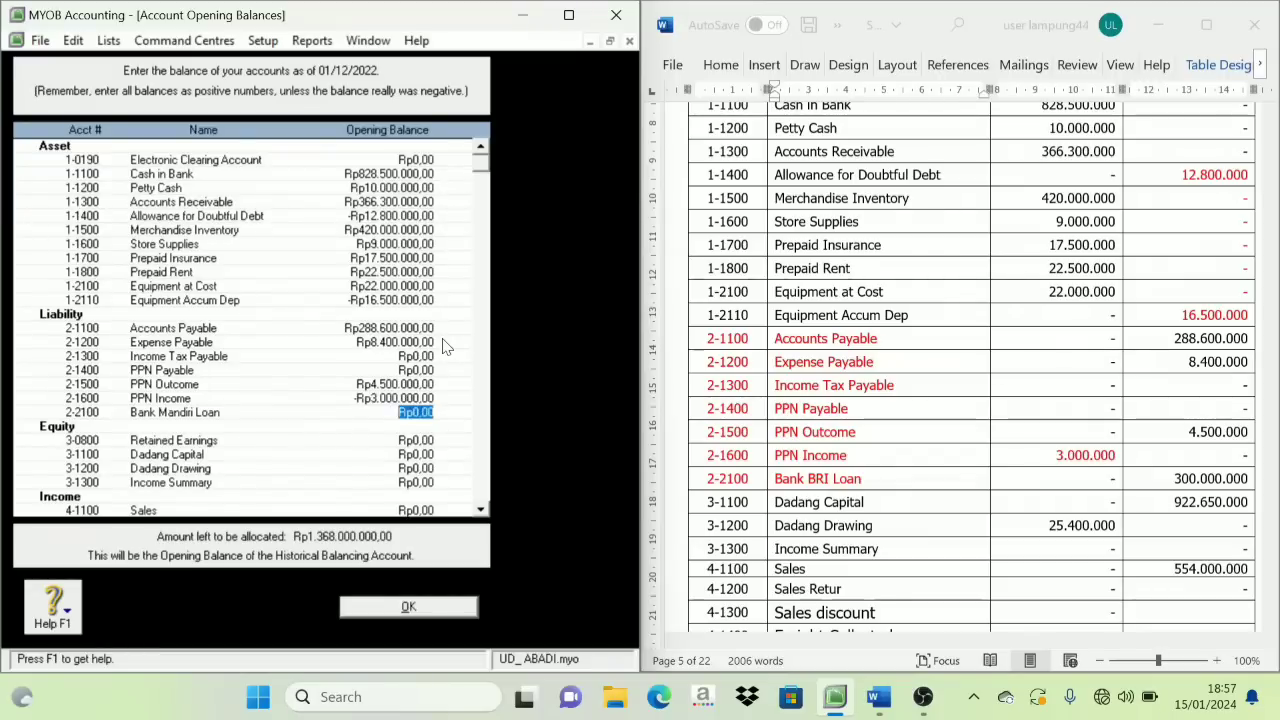
text(300.000.000)
key(Tab)
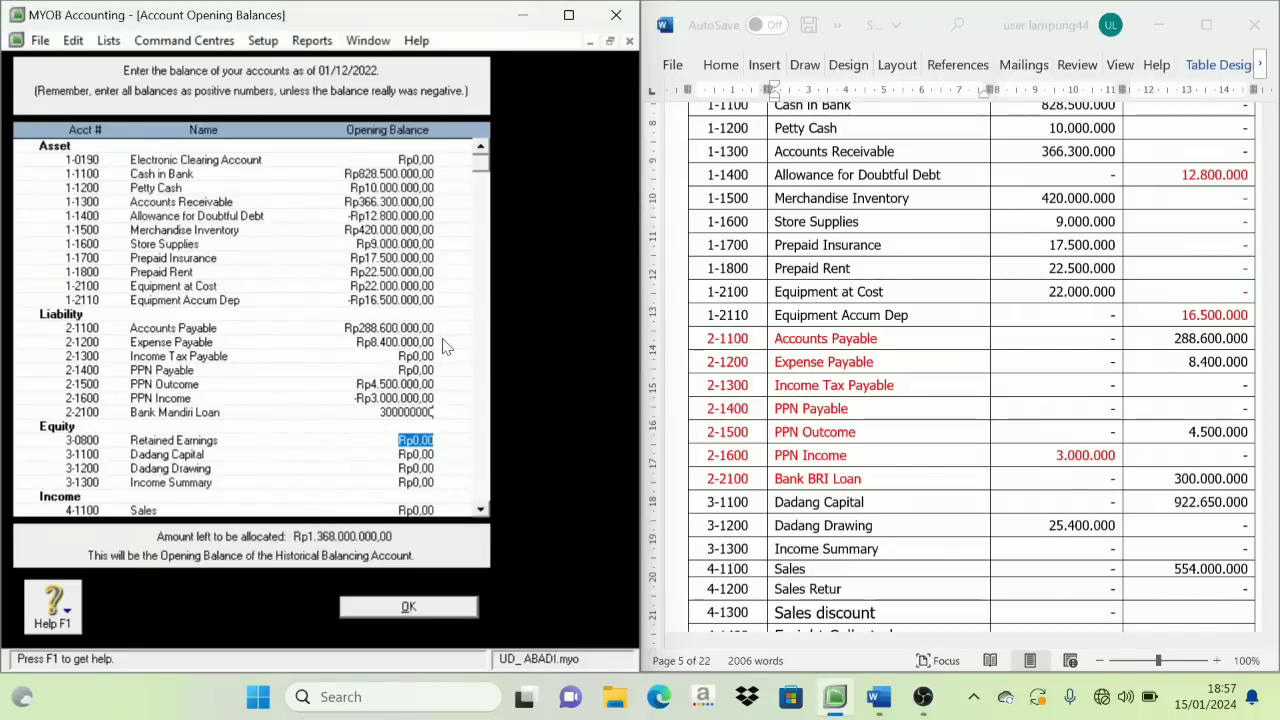
In the Word trial balance, reset the font color of the liability account codes and names to Automatic.
click(724, 356)
drag(712, 340, 880, 478)
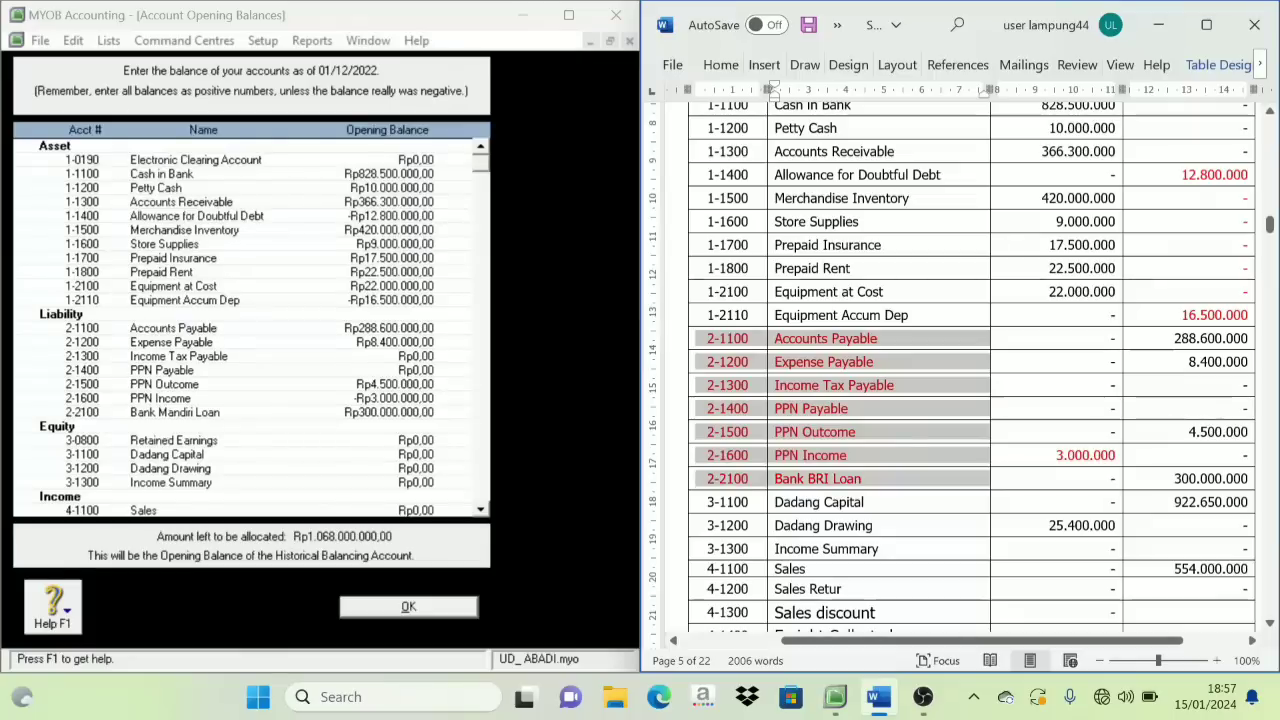
click(879, 445)
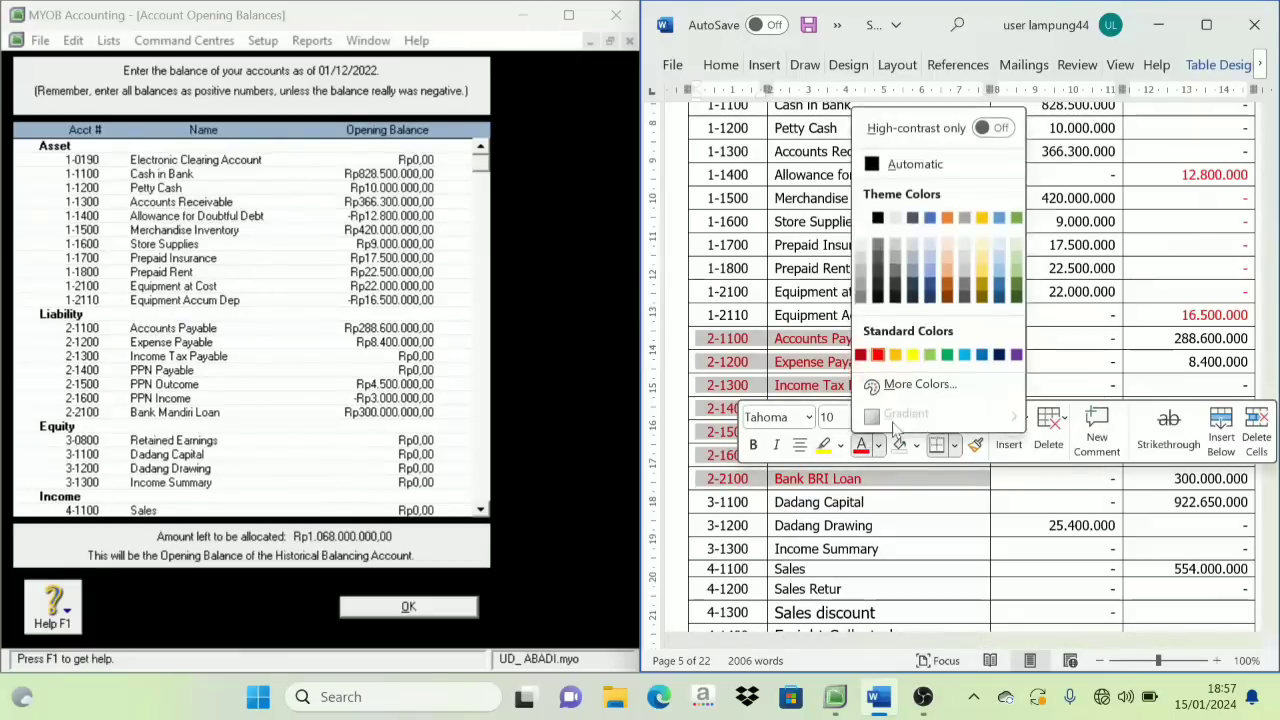
click(880, 164)
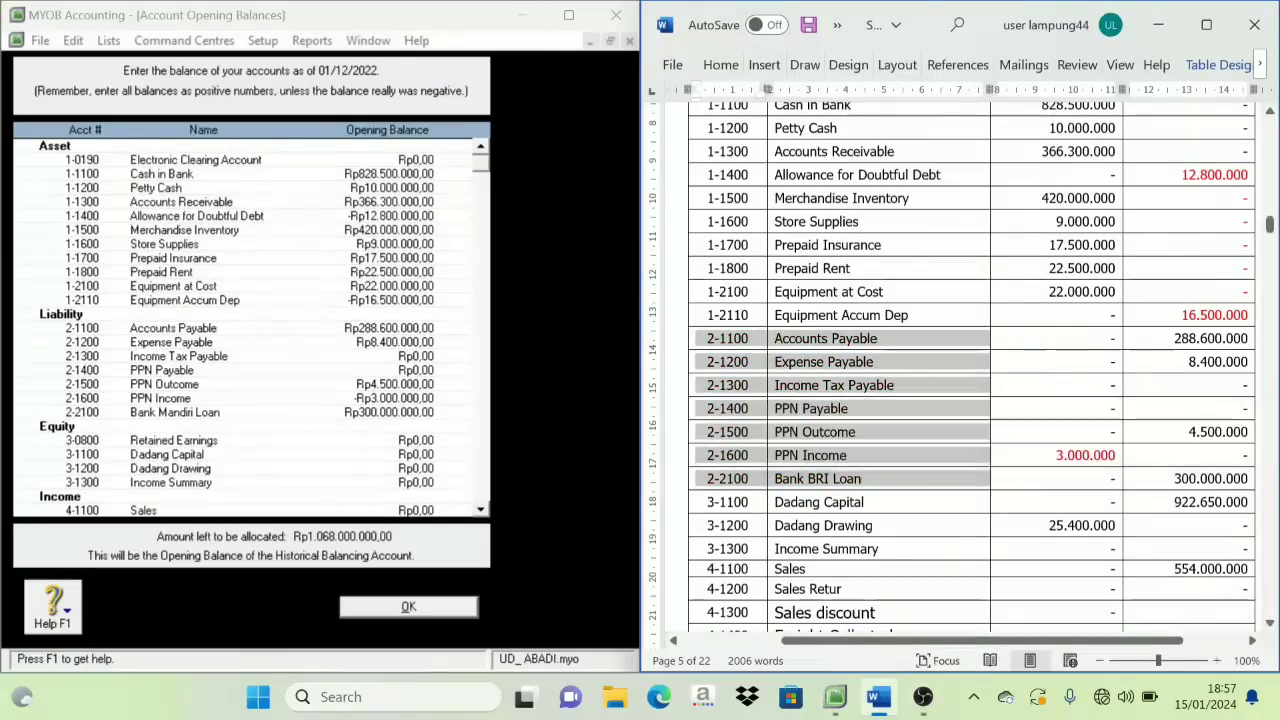
click(804, 357)
Color the codes and names of the owner's drawing and Income Summary accounts red.
scroll(804, 357, down, 3)
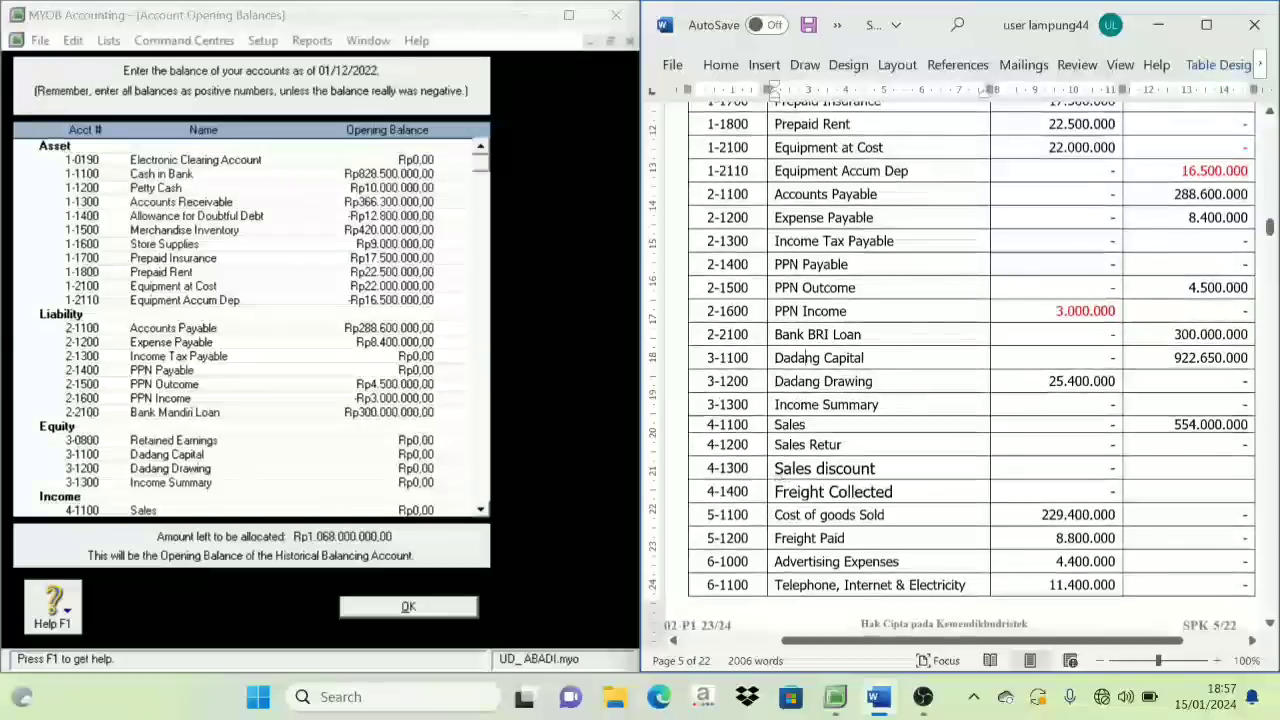
mouse_move(728, 382)
mouse_down()
mouse_move(822, 382)
mouse_move(826, 404)
mouse_up()
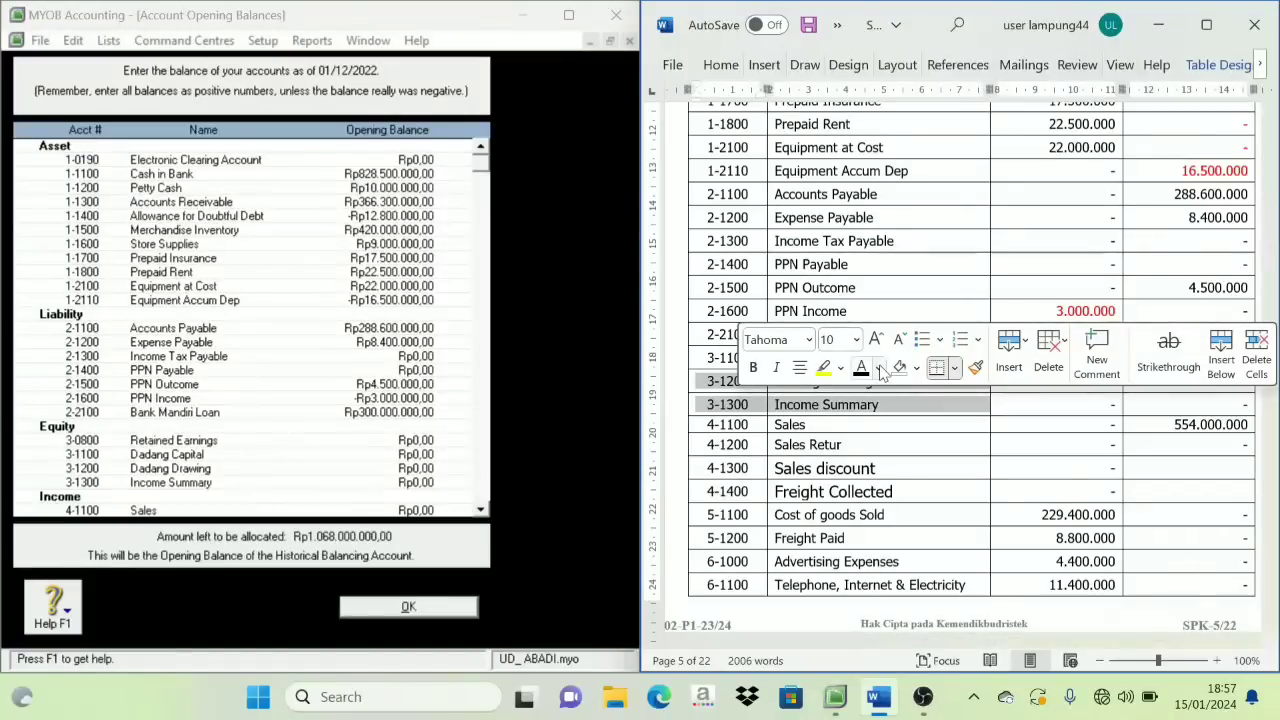
click(880, 370)
click(893, 294)
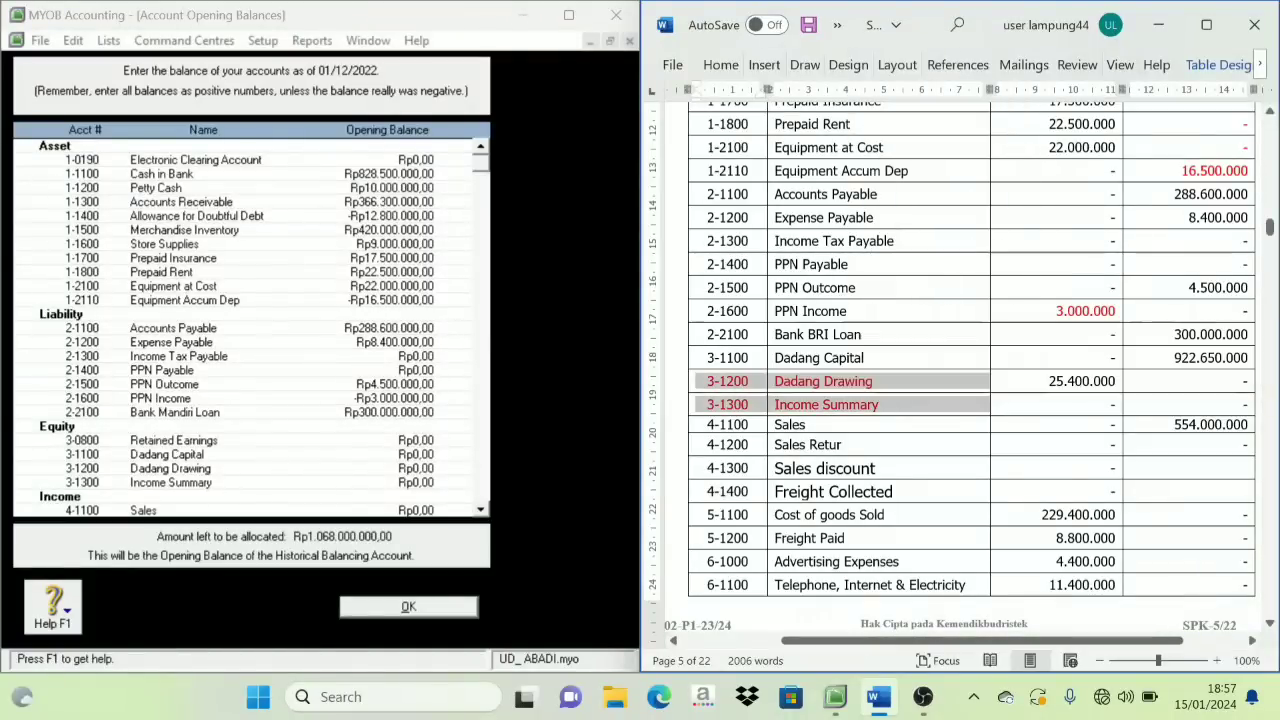
click(952, 450)
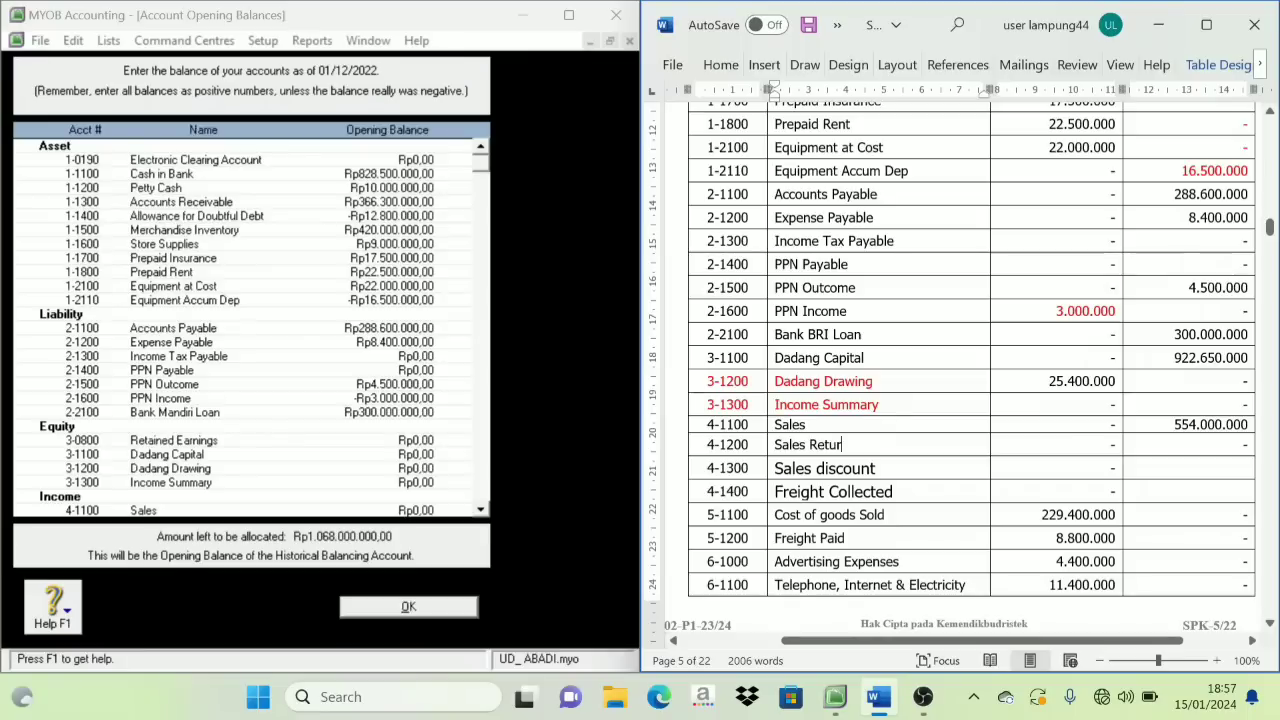
Color the code and name of the owner's capital account red.
drag(712, 358, 822, 358)
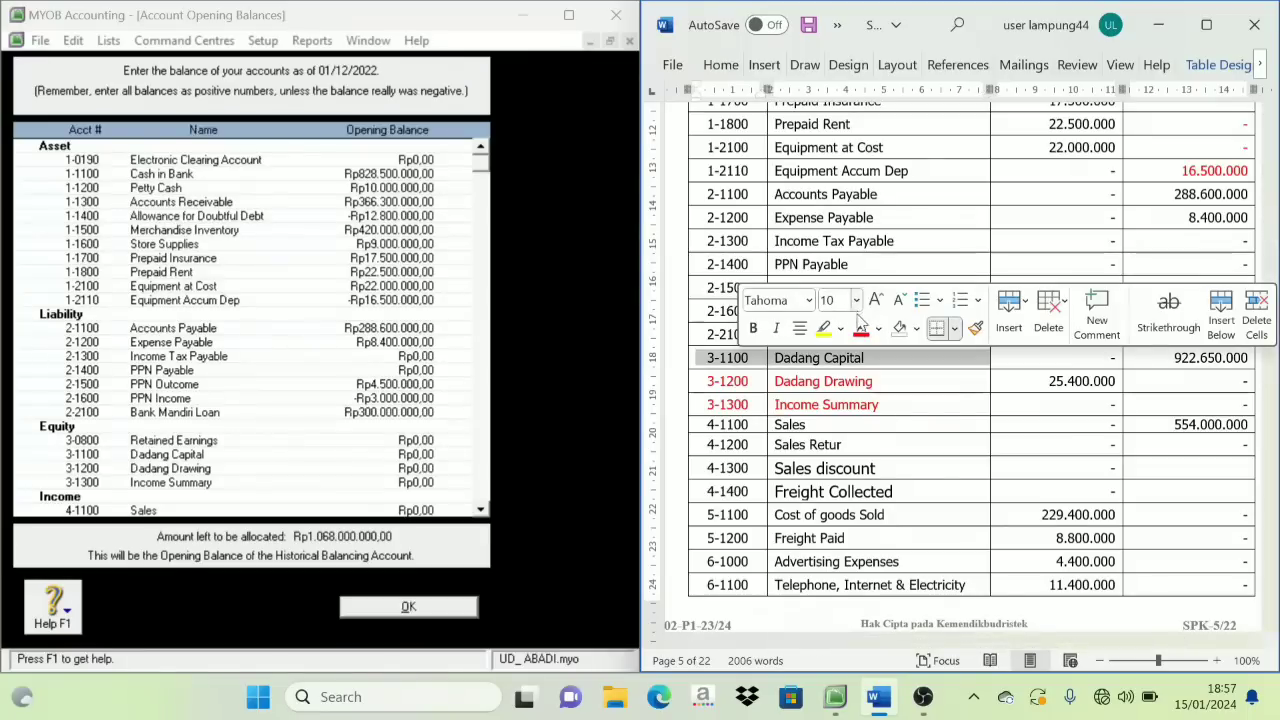
click(861, 328)
click(879, 404)
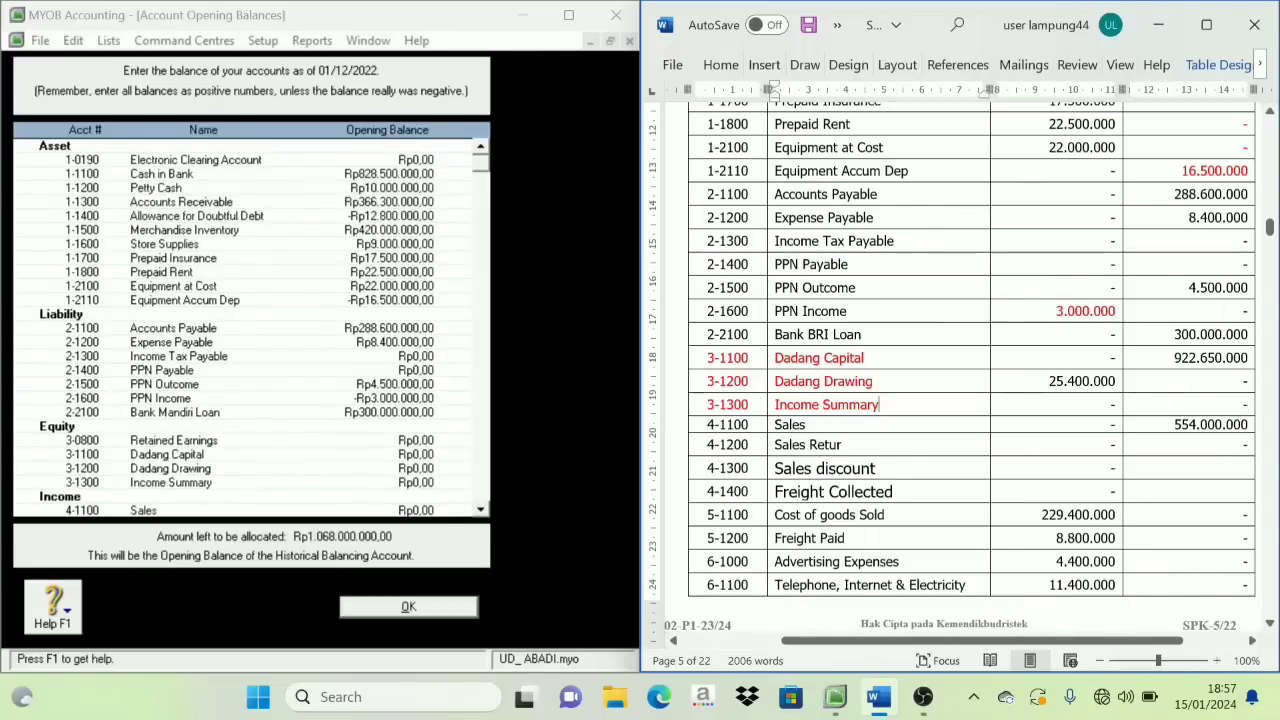
Color the debit amount of the owner's drawing account red in the trial balance.
drag(1048, 381, 1116, 381)
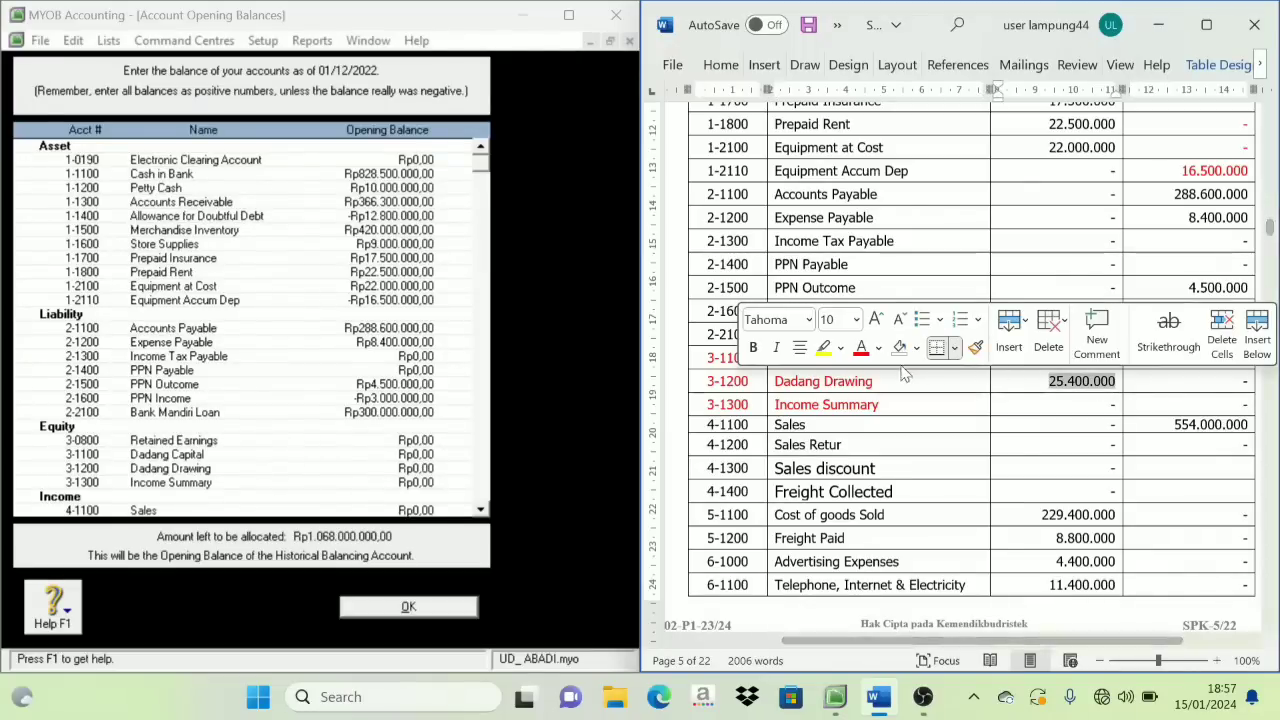
click(860, 350)
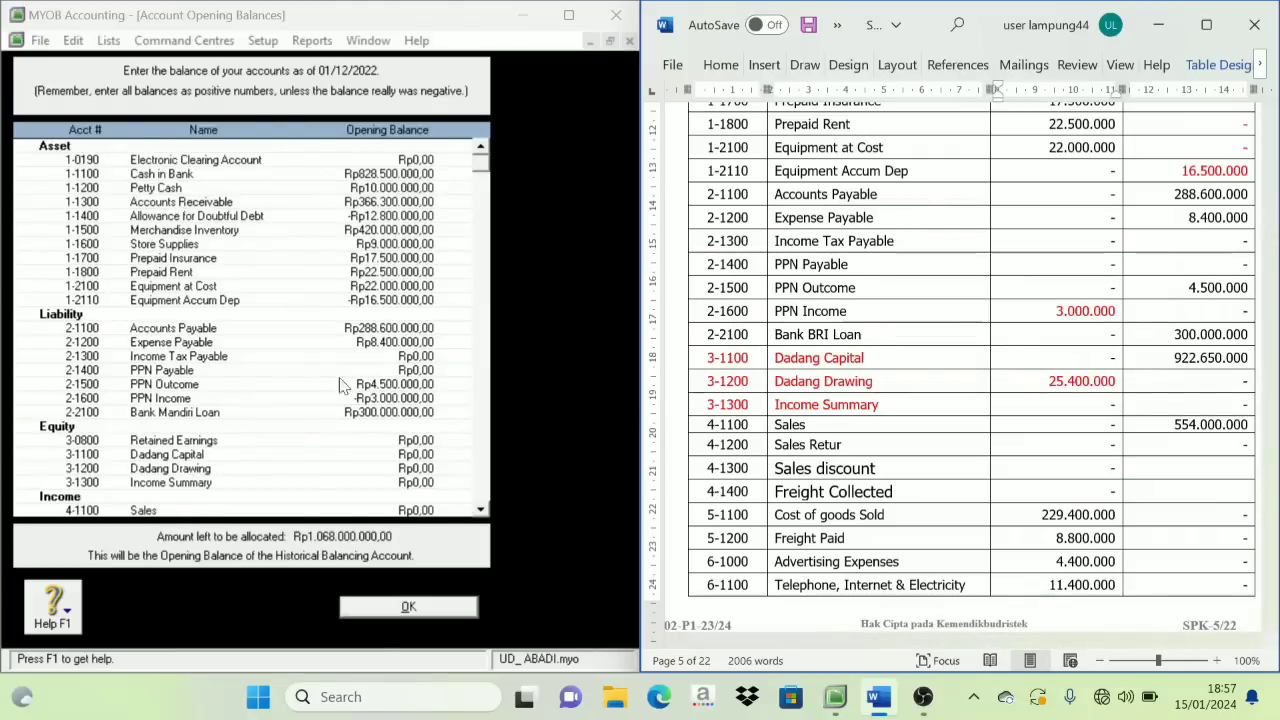
scroll(188, 375, down, 2)
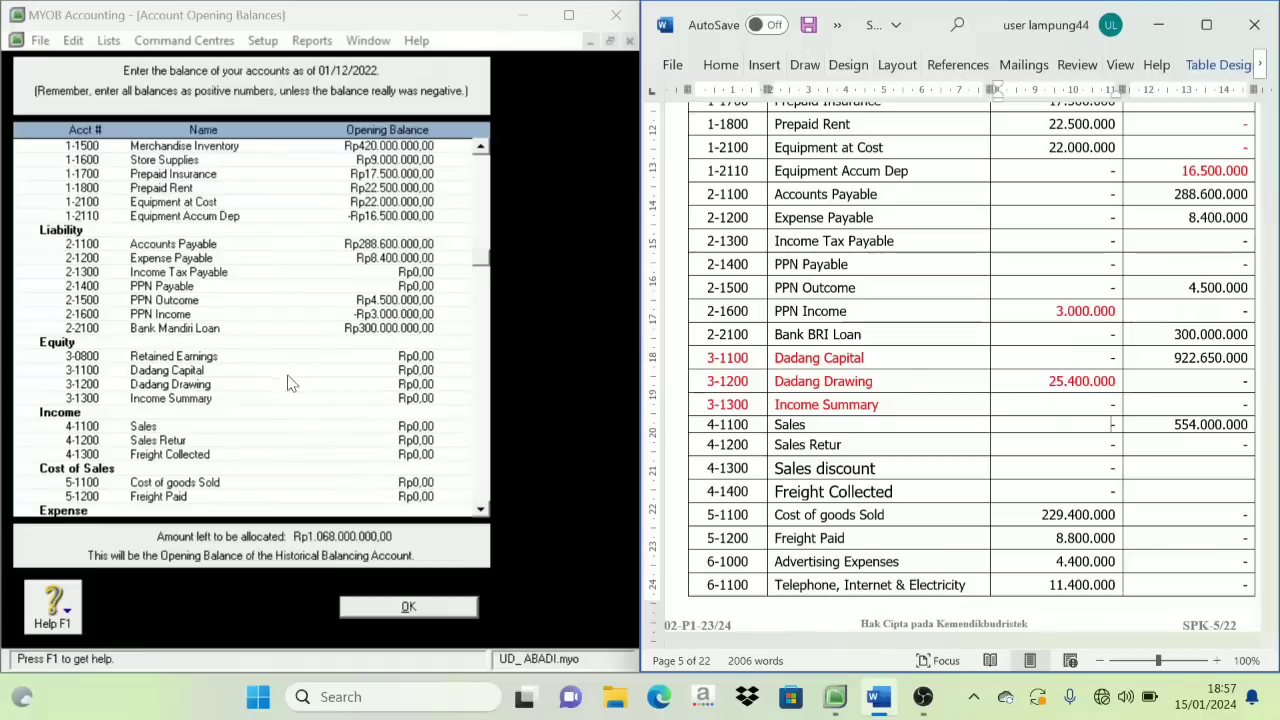
In MYOB's account opening balances, enter 922.650.000 for the owner's capital account and -25.400.000 for the owner's drawing account.
click(405, 372)
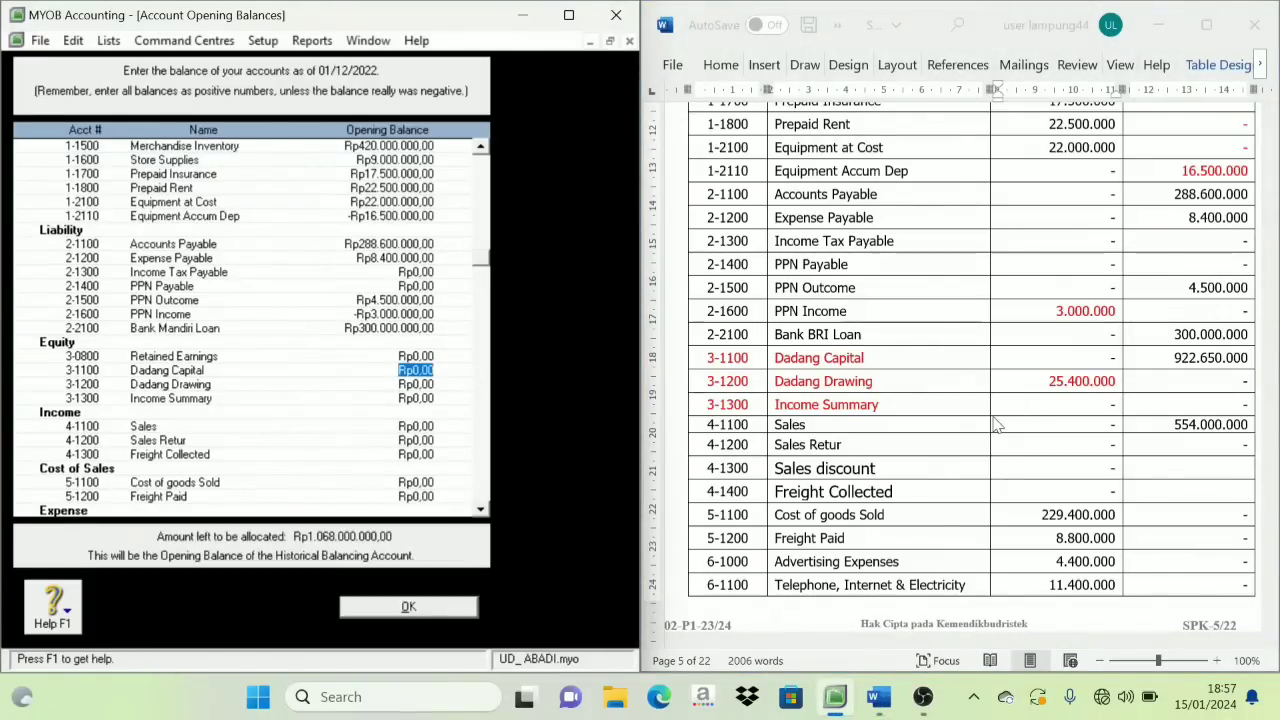
text(9226500)
key(Tab)
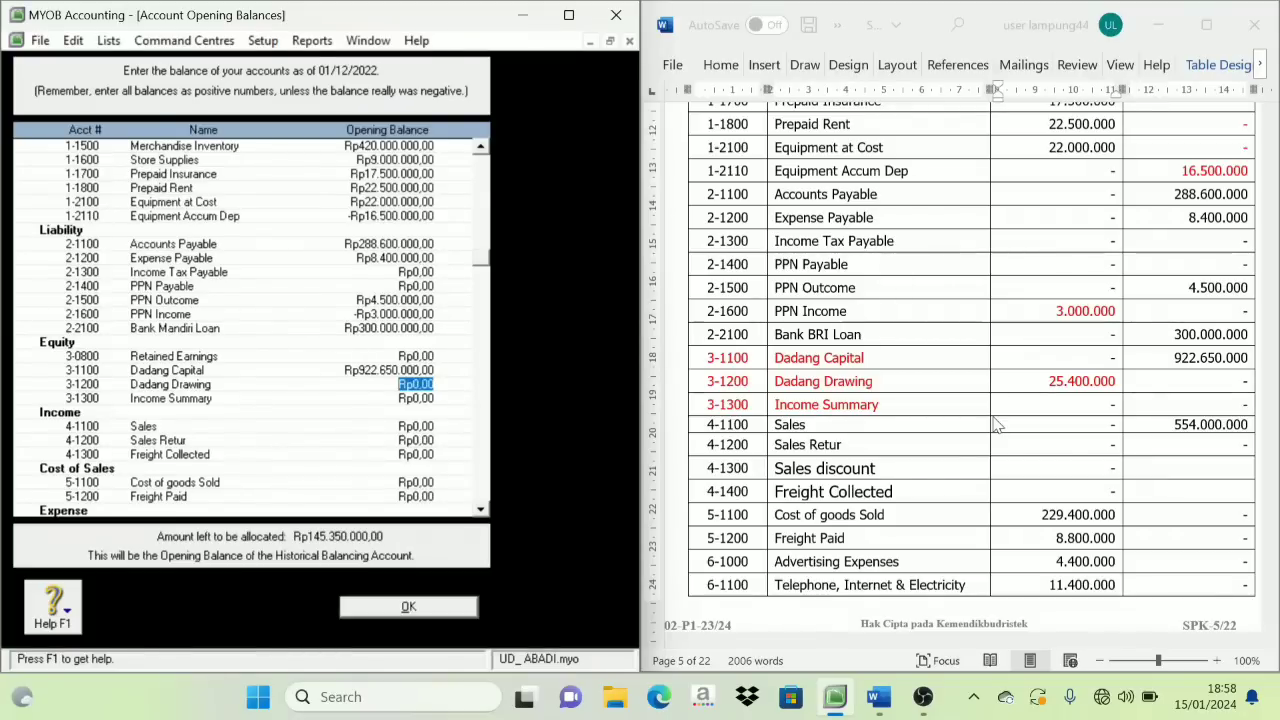
text(-Rp25.)
text(400.000)
key(Tab)
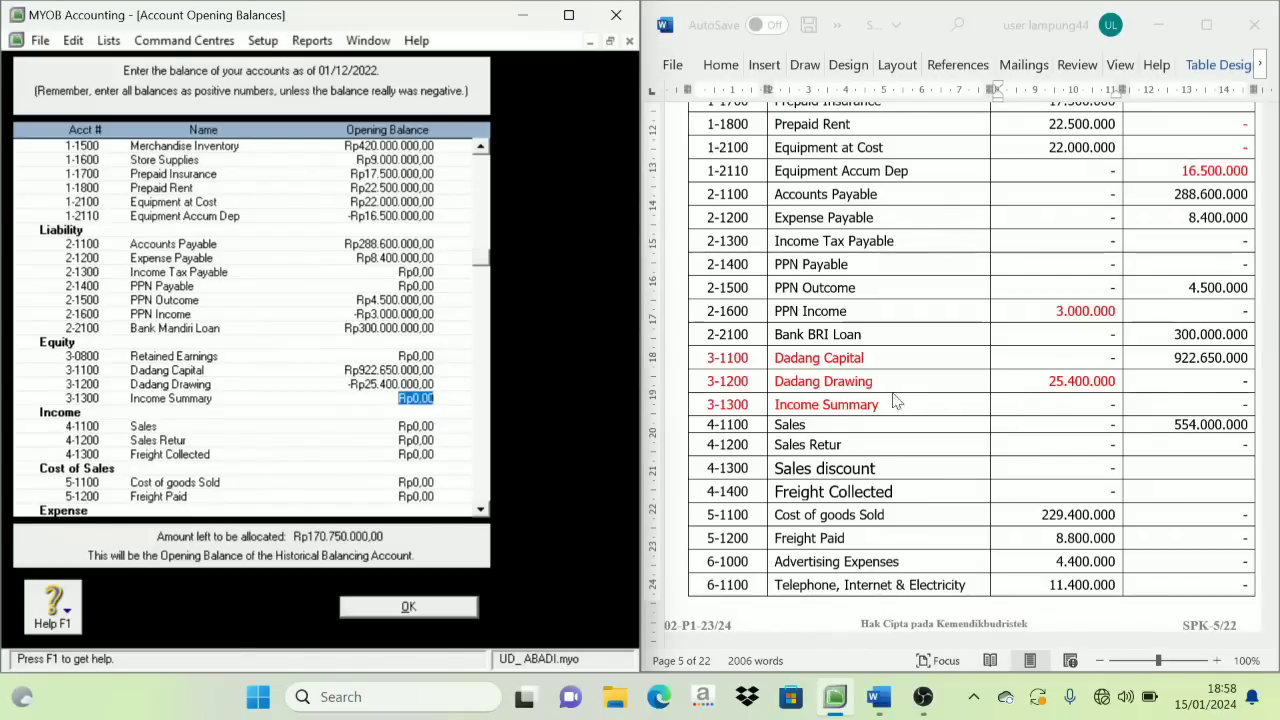
In the Word trial balance, reset the font color of the codes and names of equity accounts 3-1100 to 3-1300 to Automatic.
scroll(897, 400, down, 2)
click(727, 261)
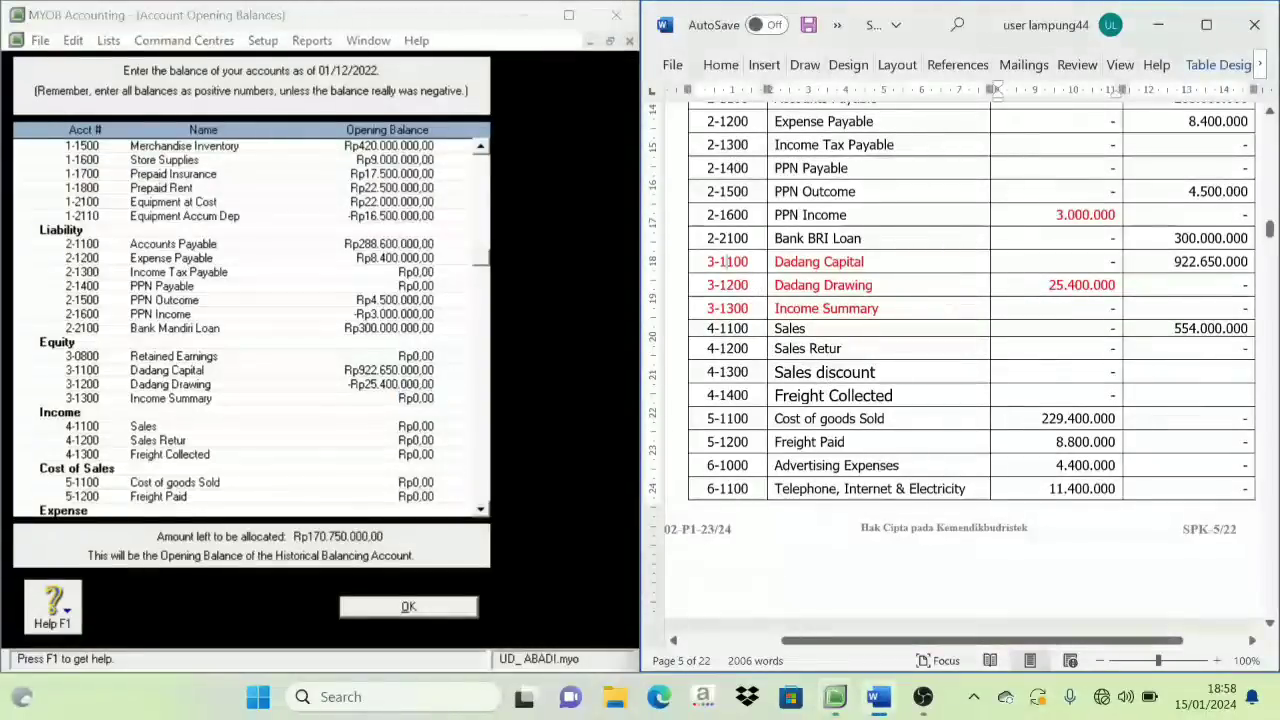
drag(727, 261, 850, 308)
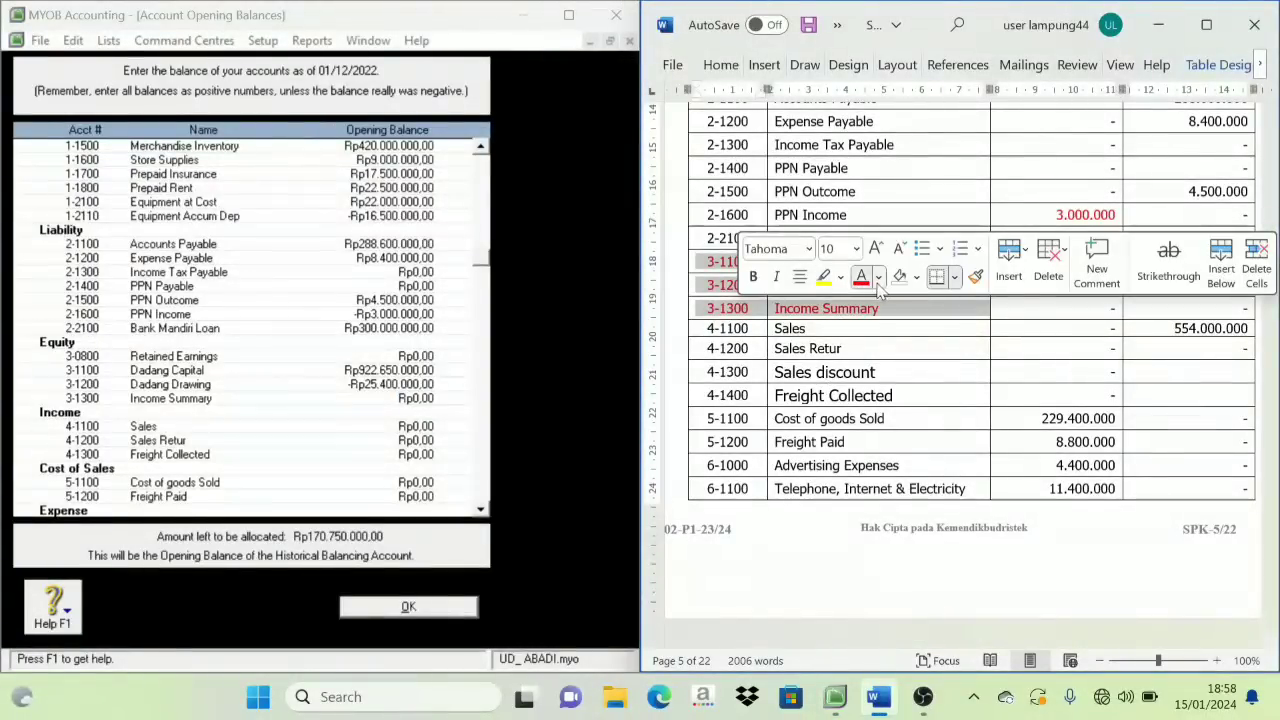
click(878, 280)
click(886, 309)
click(766, 353)
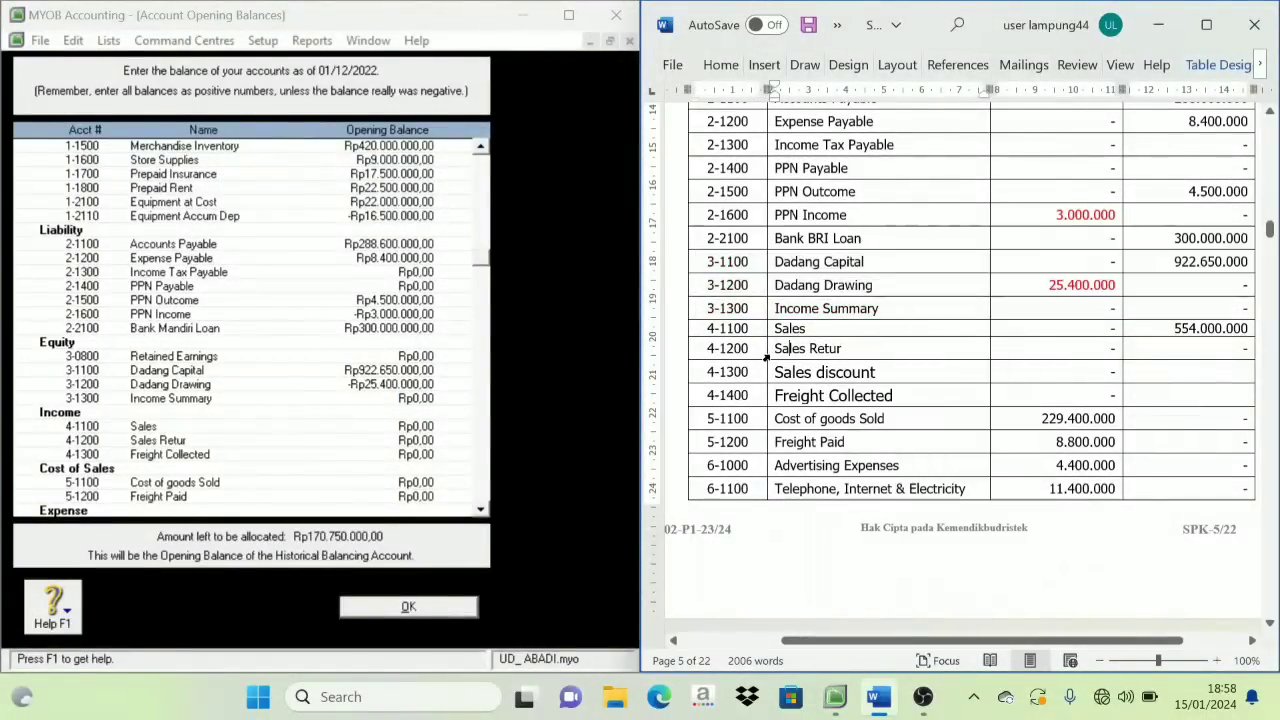
Color the codes and names of income accounts 4-1100 Sales to 4-1400 Freight Collected red.
scroll(766, 356, down, 2)
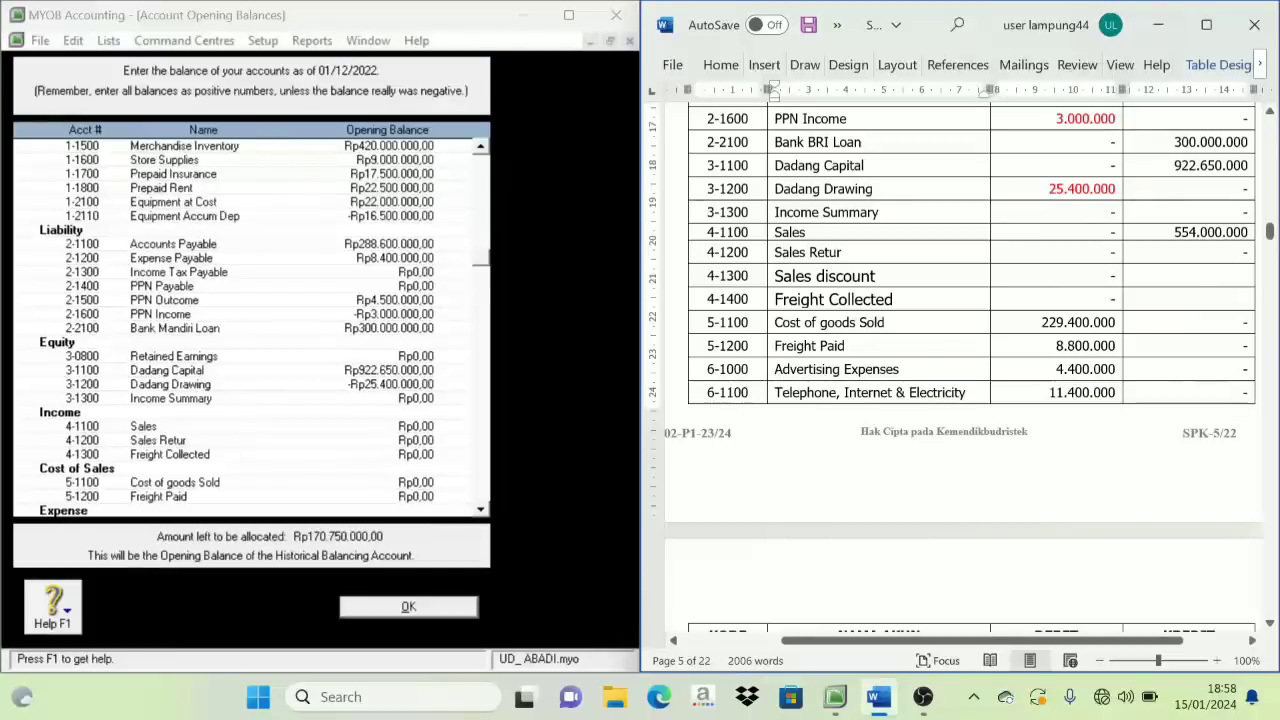
drag(727, 232, 850, 299)
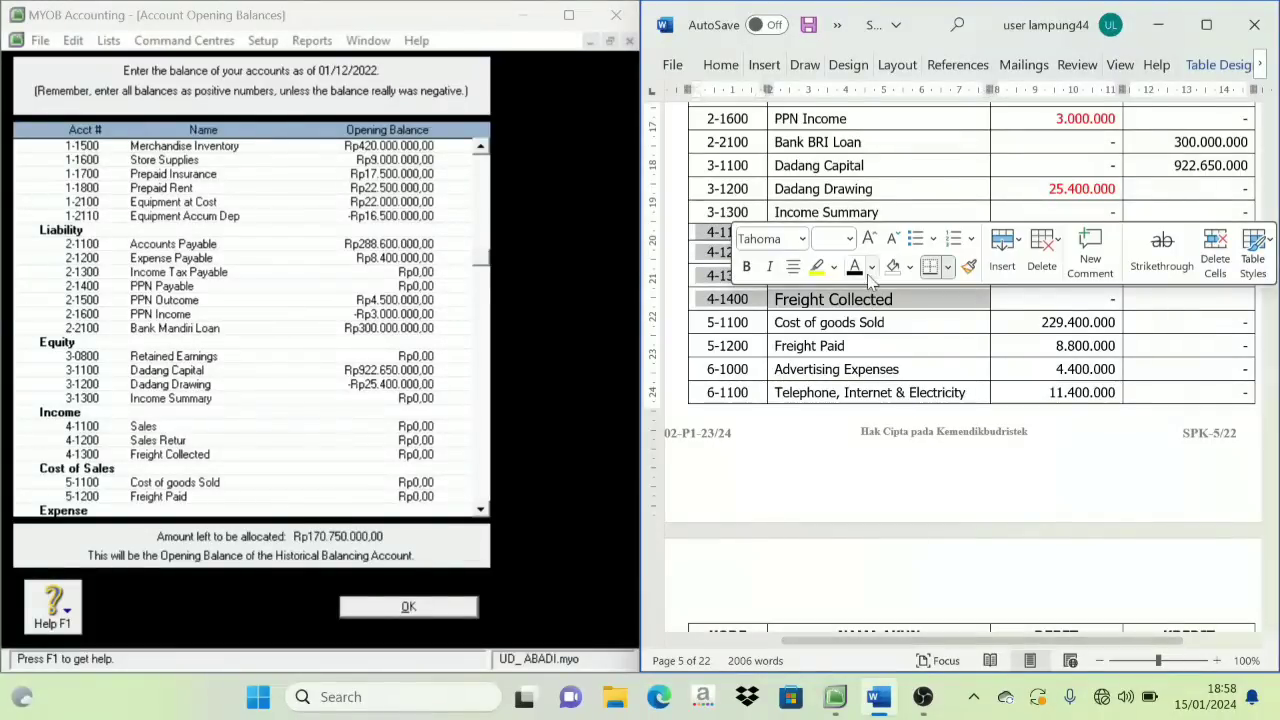
click(871, 268)
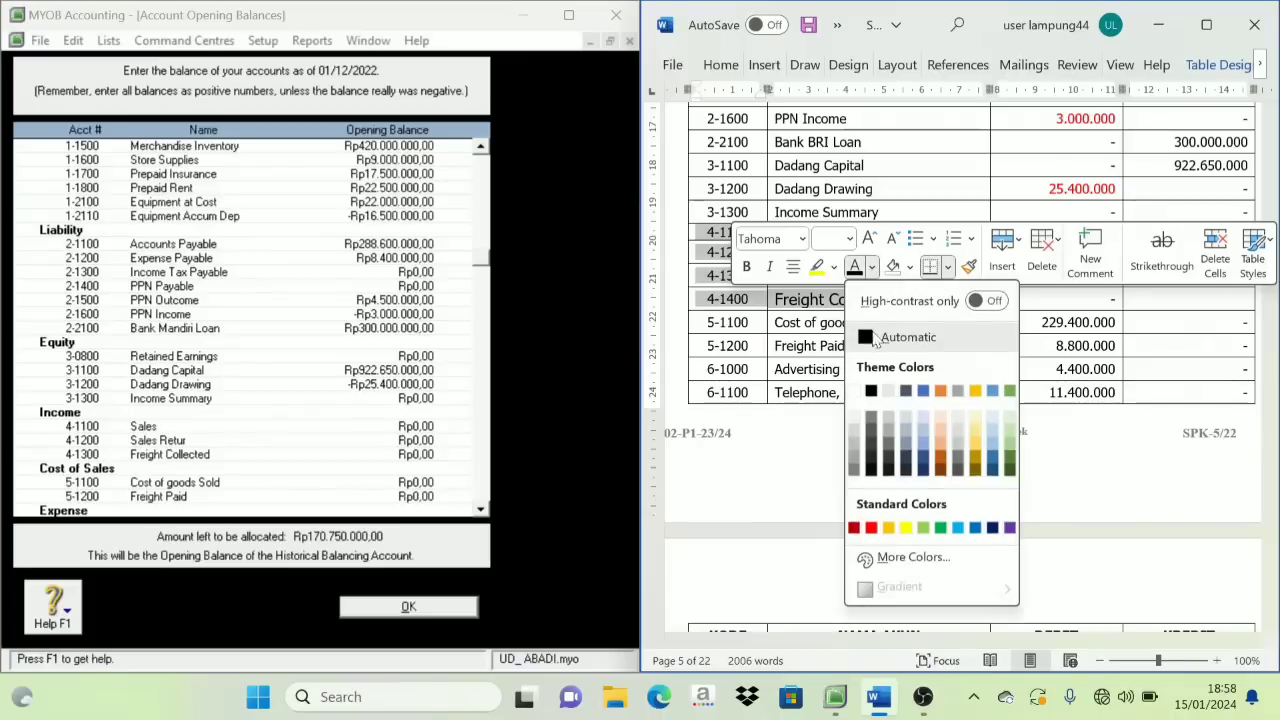
click(871, 527)
click(843, 345)
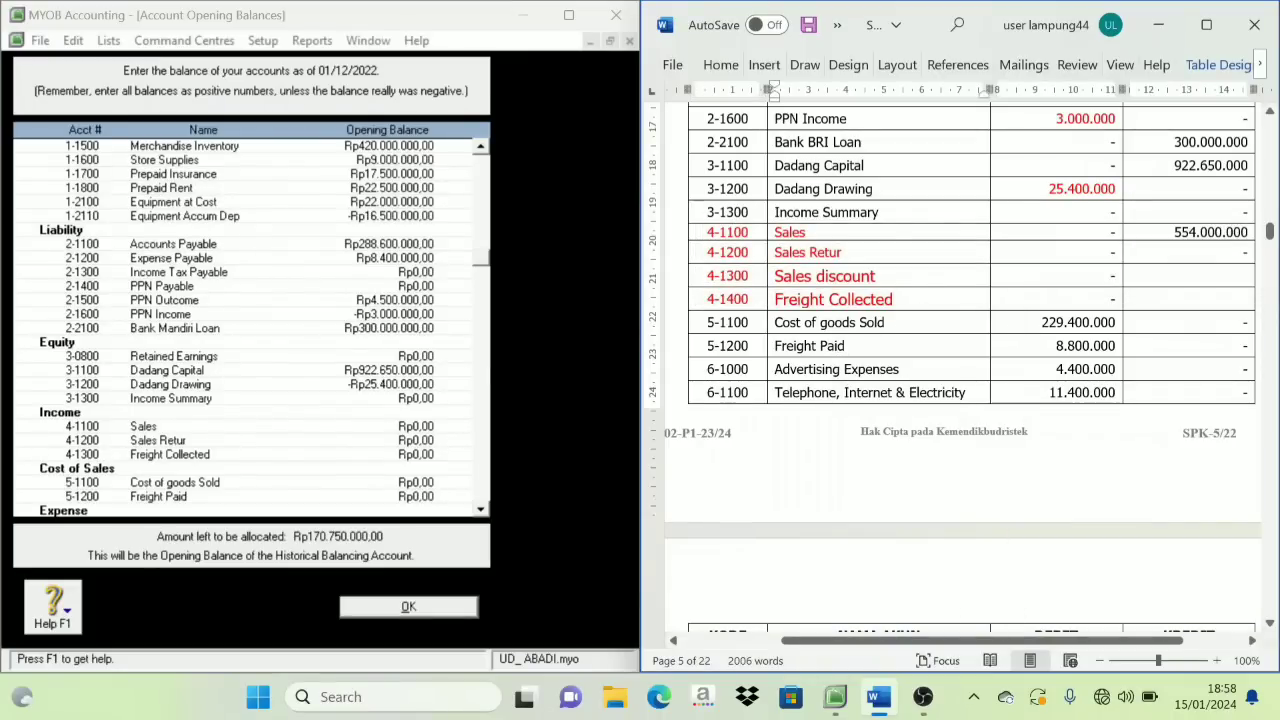
Locate the Sales credit amount in the trial balance and enter 554.000.000 as the opening balance of 4-1100 Sales in MYOB.
click(1175, 232)
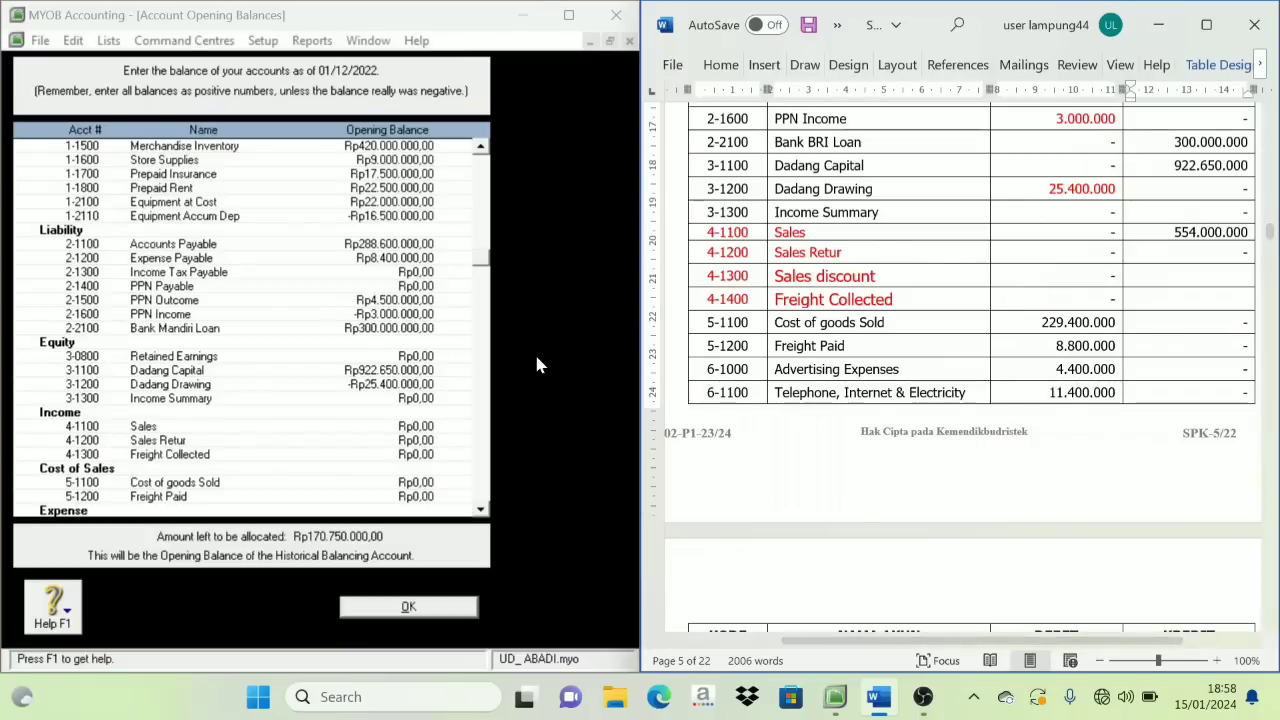
scroll(107, 437, down, 1)
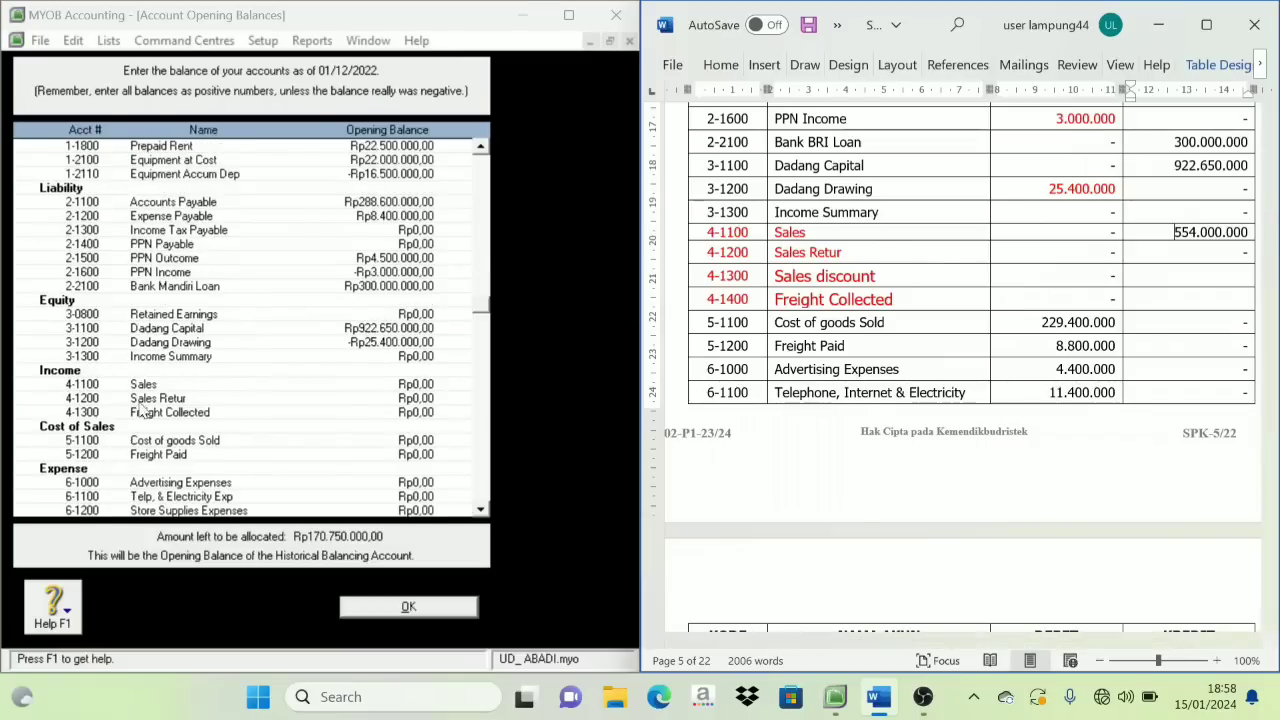
click(415, 384)
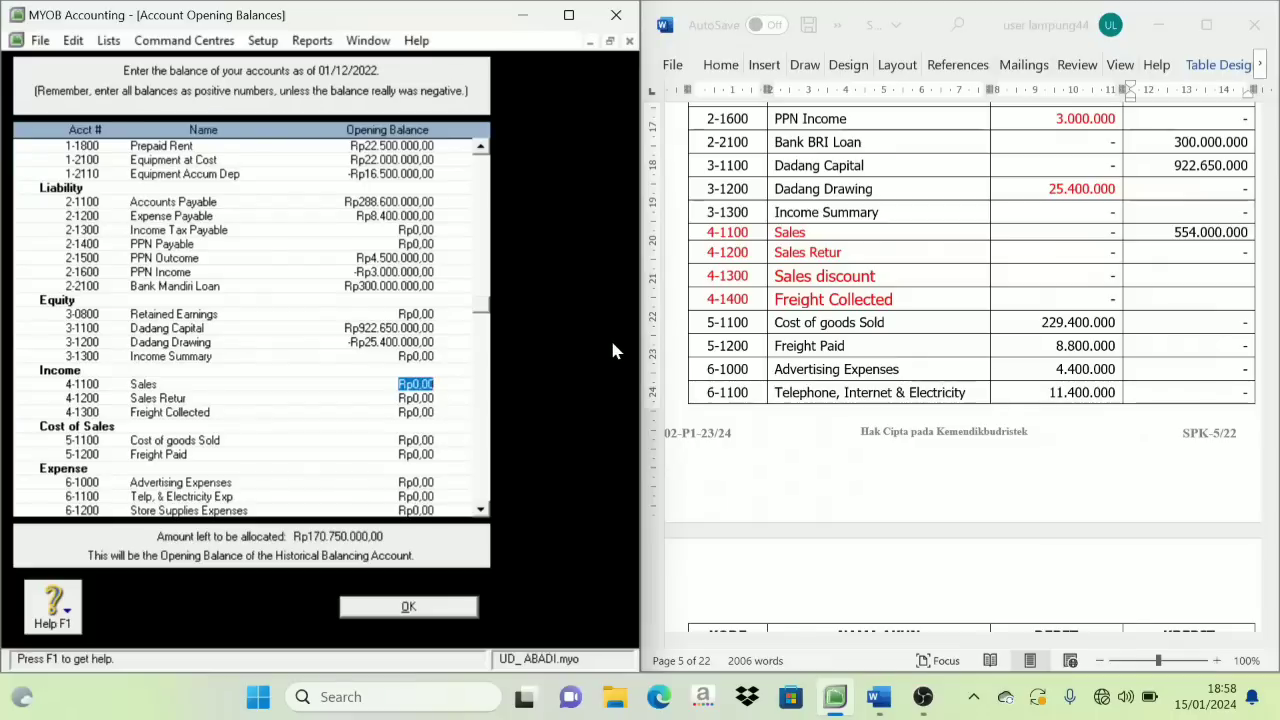
text(554)
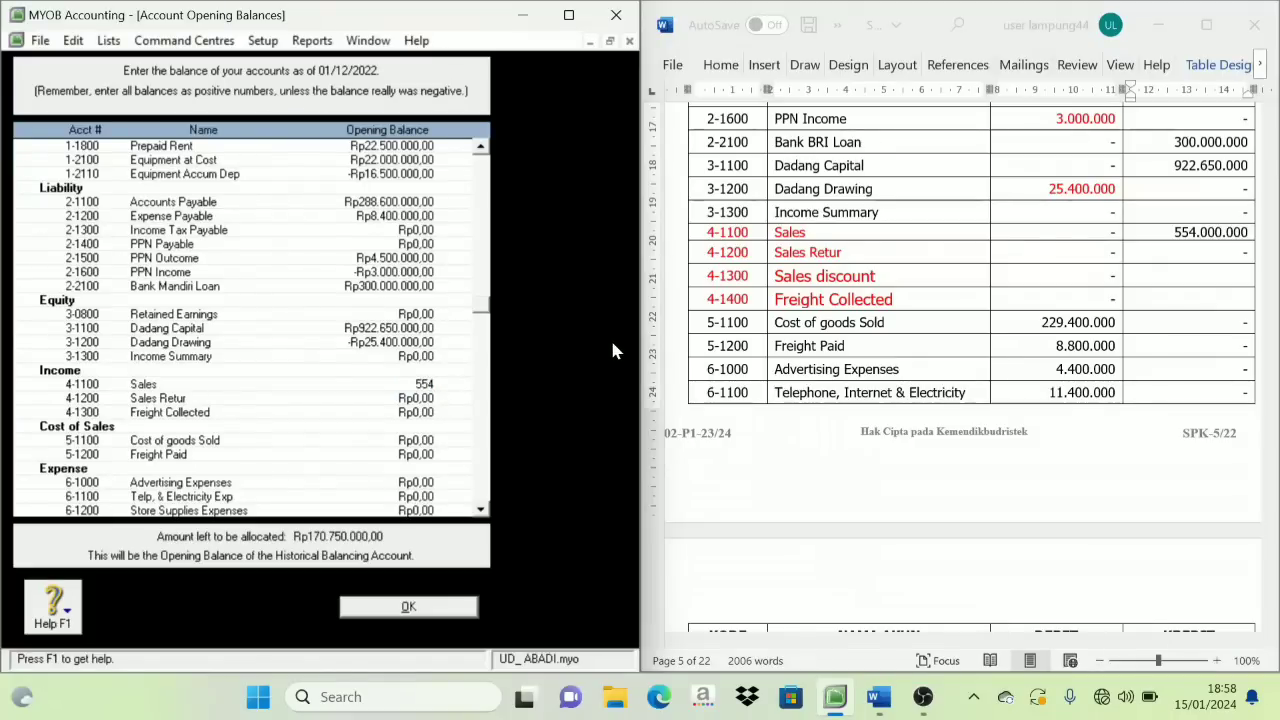
text(.000.000)
key(Tab)
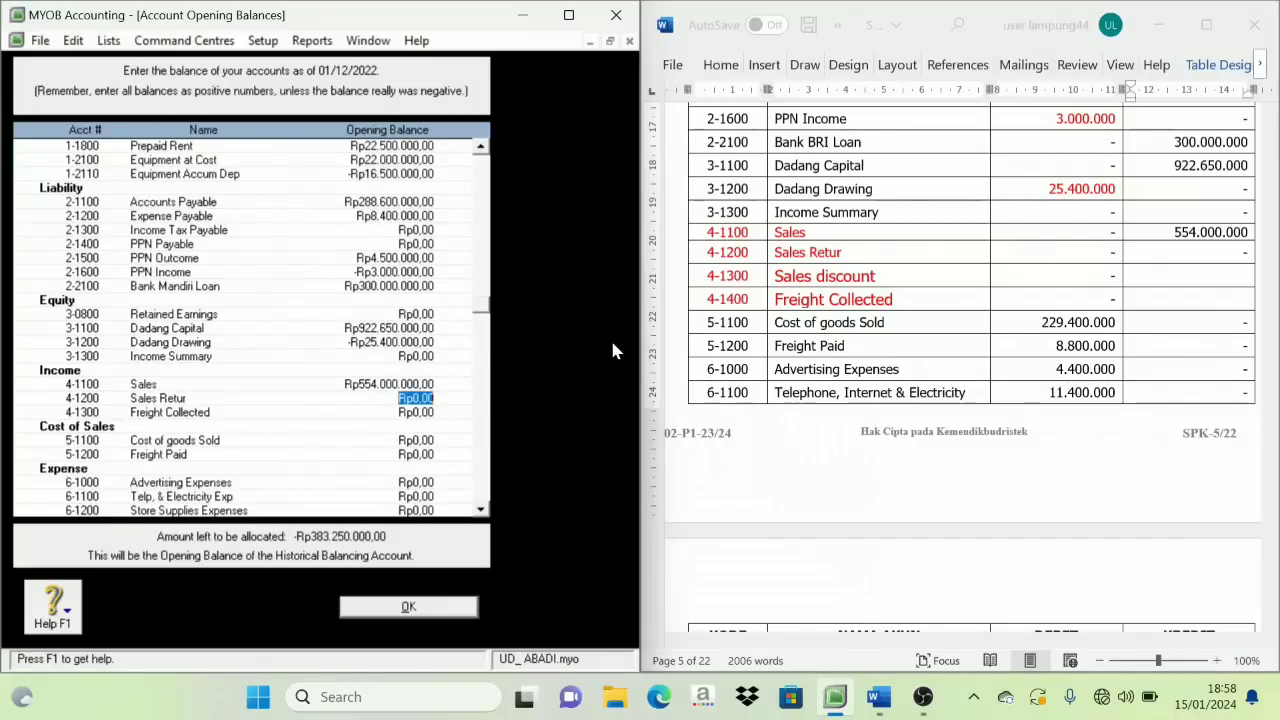
In the Word trial balance, reset the font color of the codes and names of income accounts 4-1100 to 4-1400 to Automatic.
drag(730, 232, 800, 299)
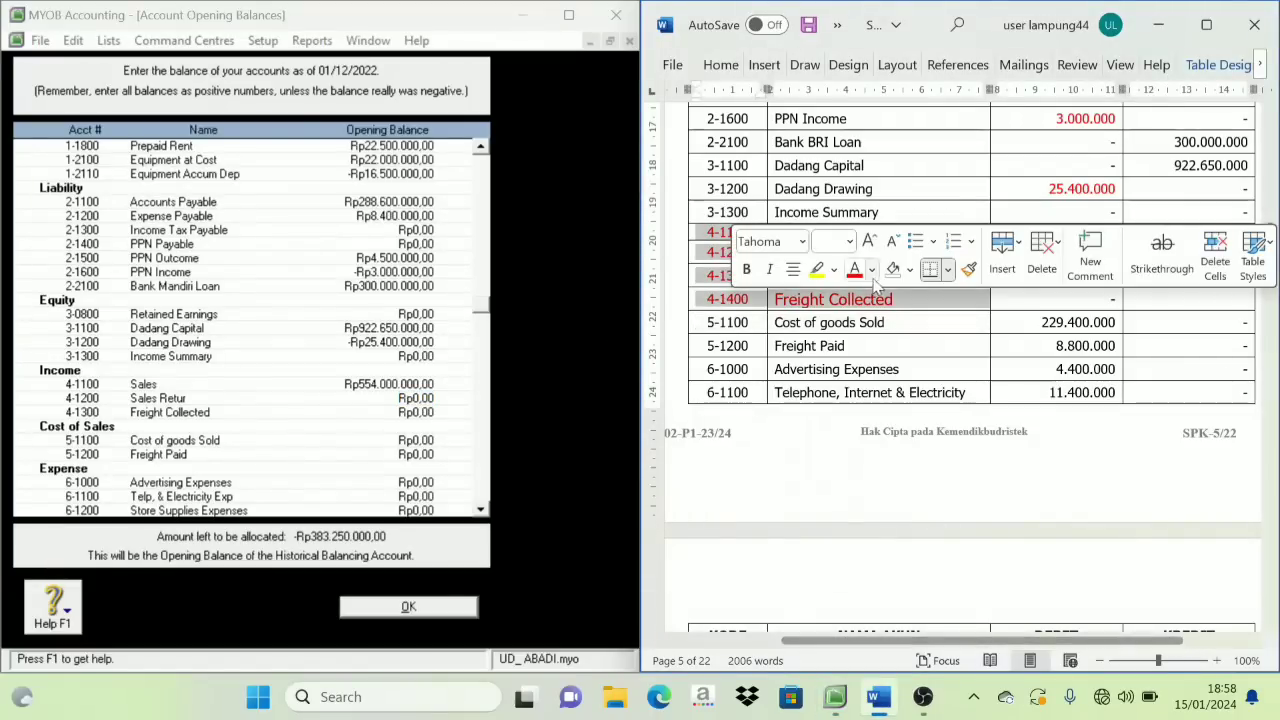
click(871, 269)
click(880, 340)
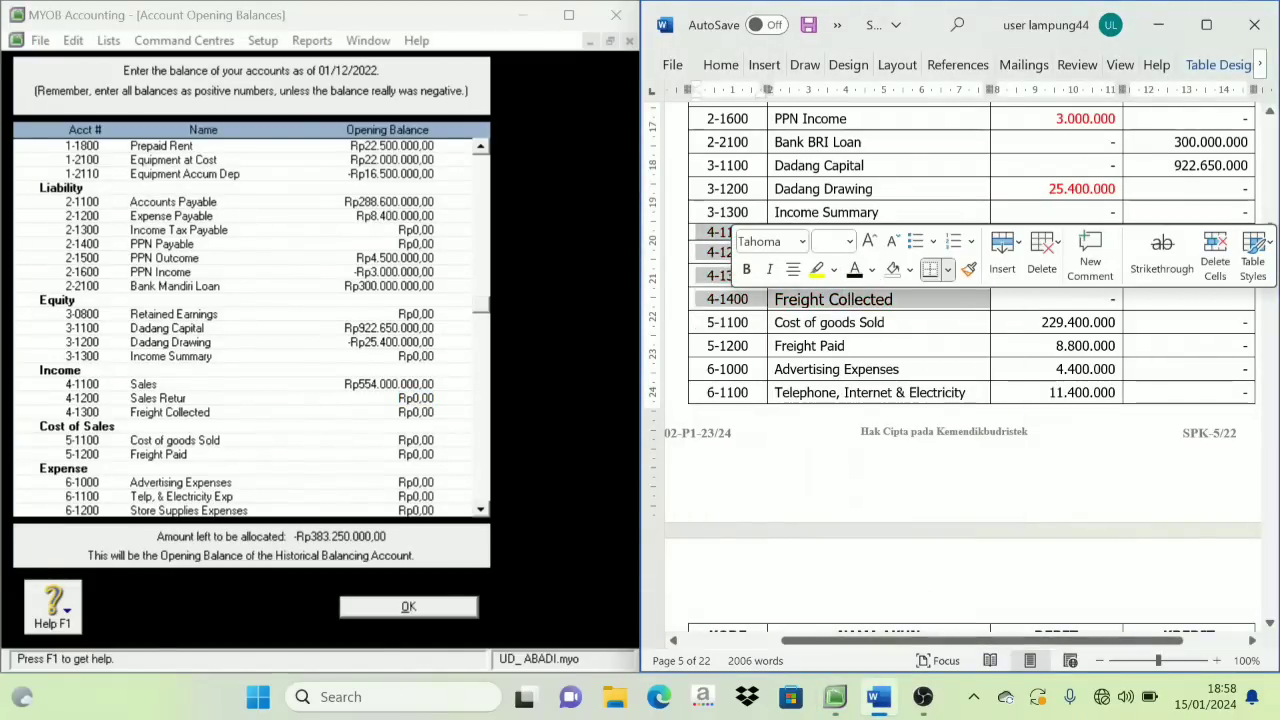
click(797, 323)
Color the codes and names of 5-1100 Cost of goods Sold and 5-1200 Freight Paid red.
scroll(770, 332, down, 1)
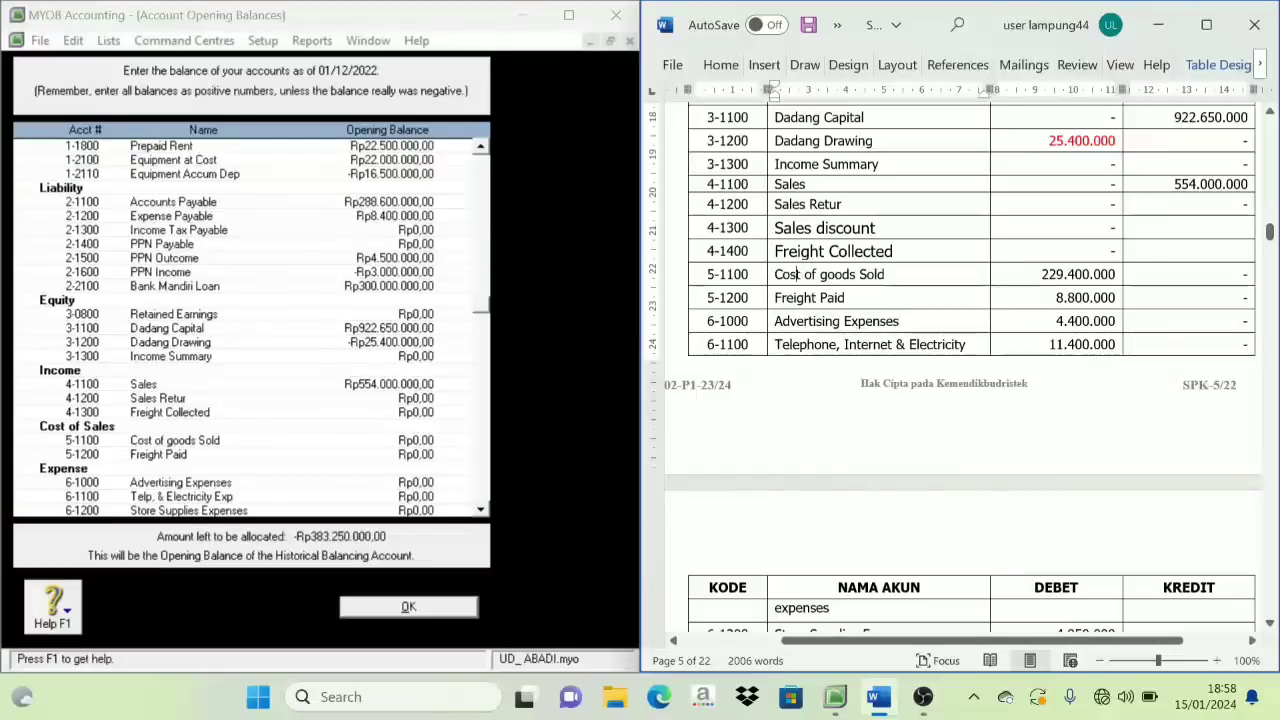
scroll(770, 332, down, 1)
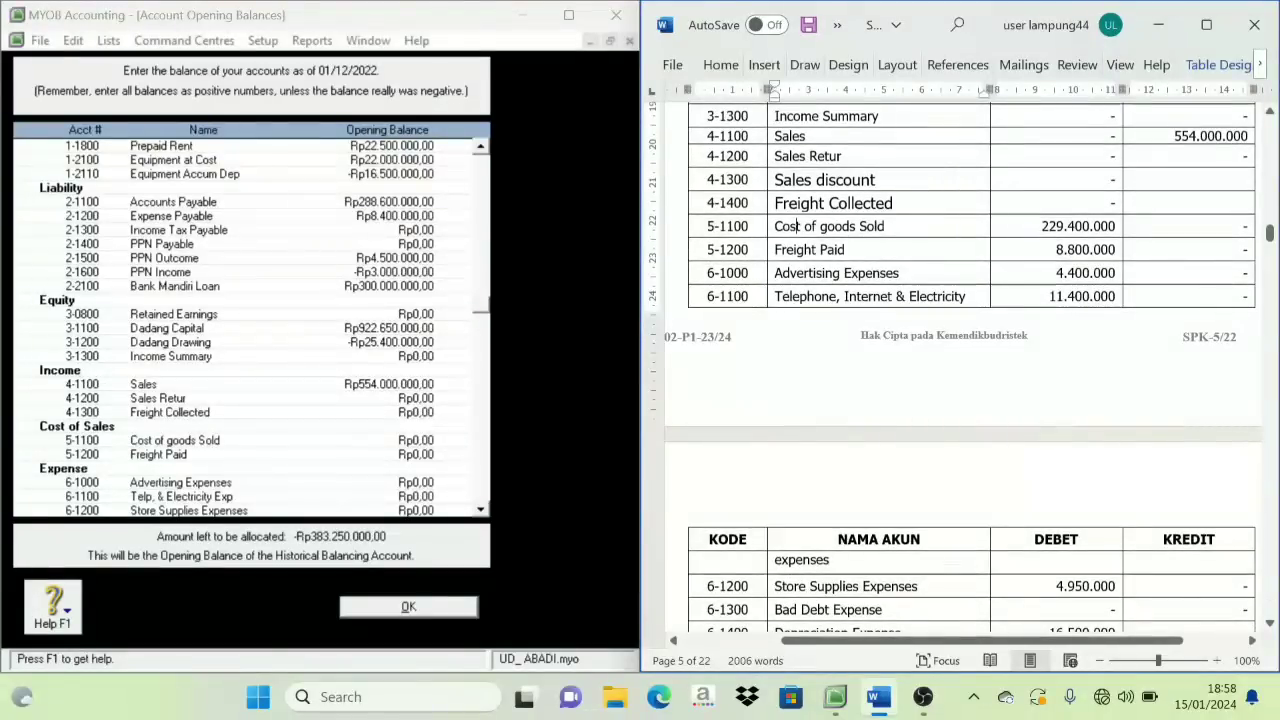
drag(745, 226, 770, 258)
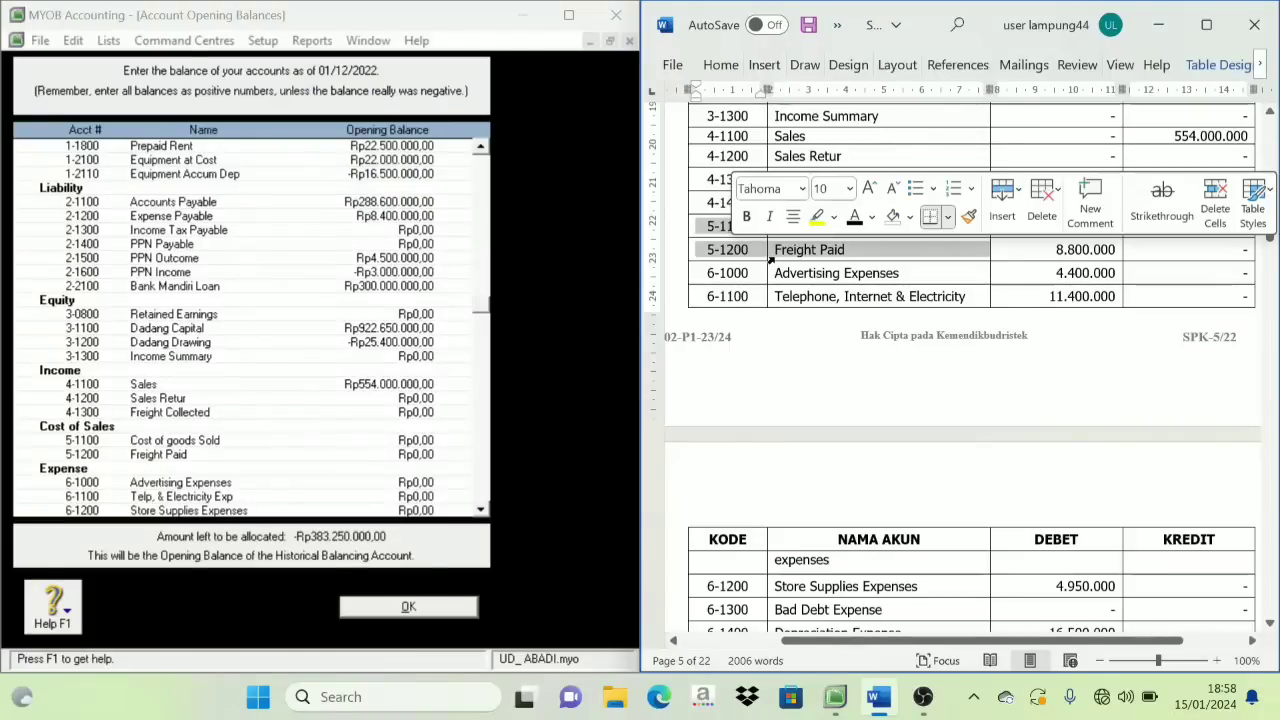
click(879, 222)
click(868, 470)
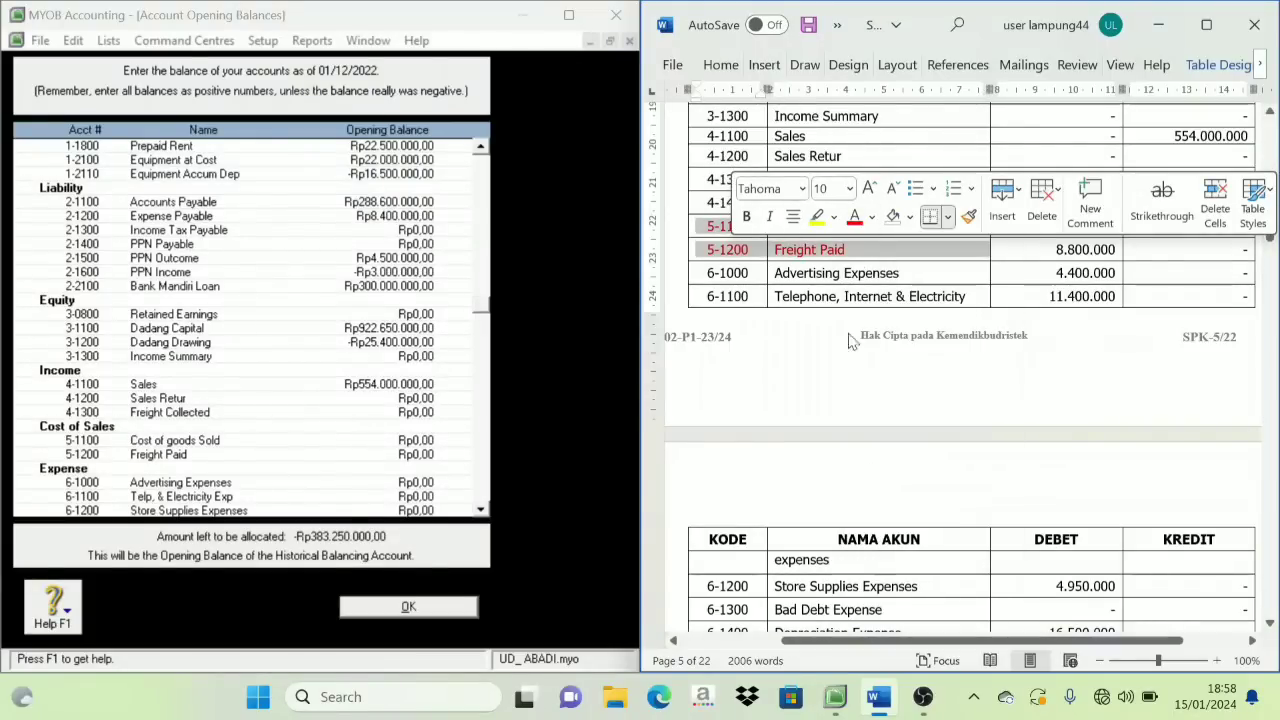
click(844, 292)
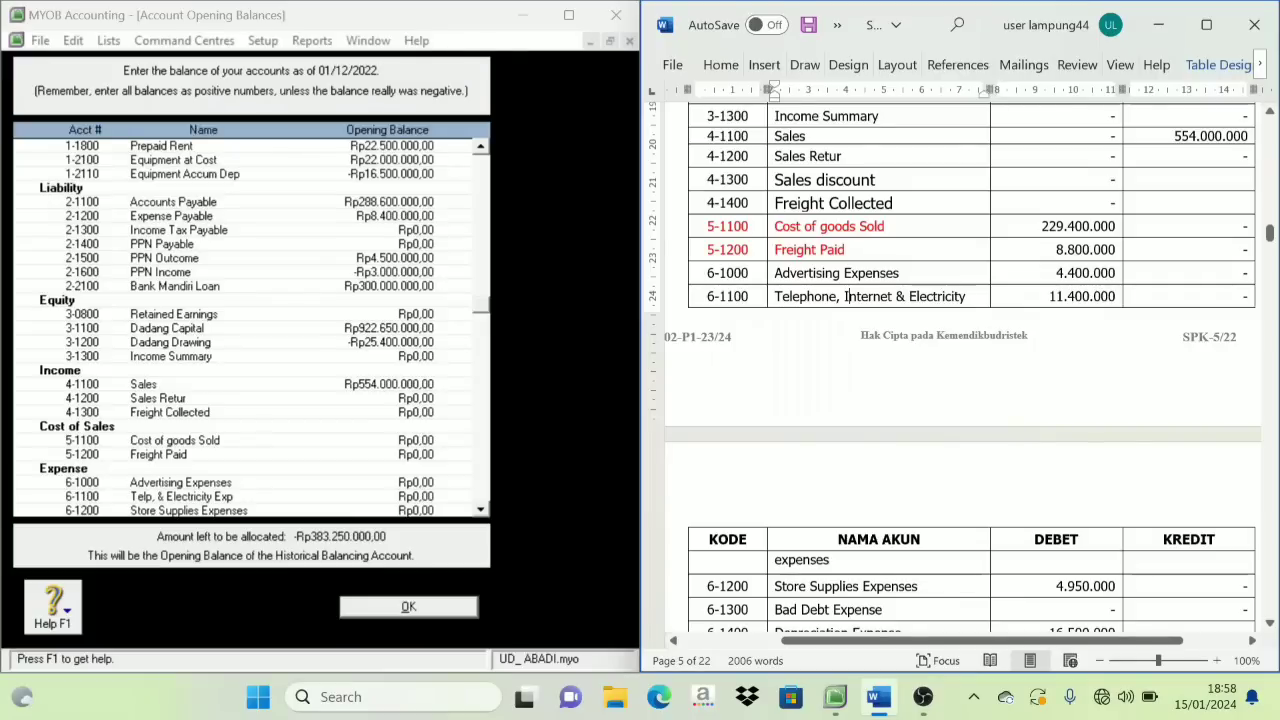
Select the two cost-of-sales debit amounts, and in MYOB enter opening balances of 229.400.000 for Cost of goods Sold and 8.800.000 for Freight Paid.
drag(1078, 226, 1085, 250)
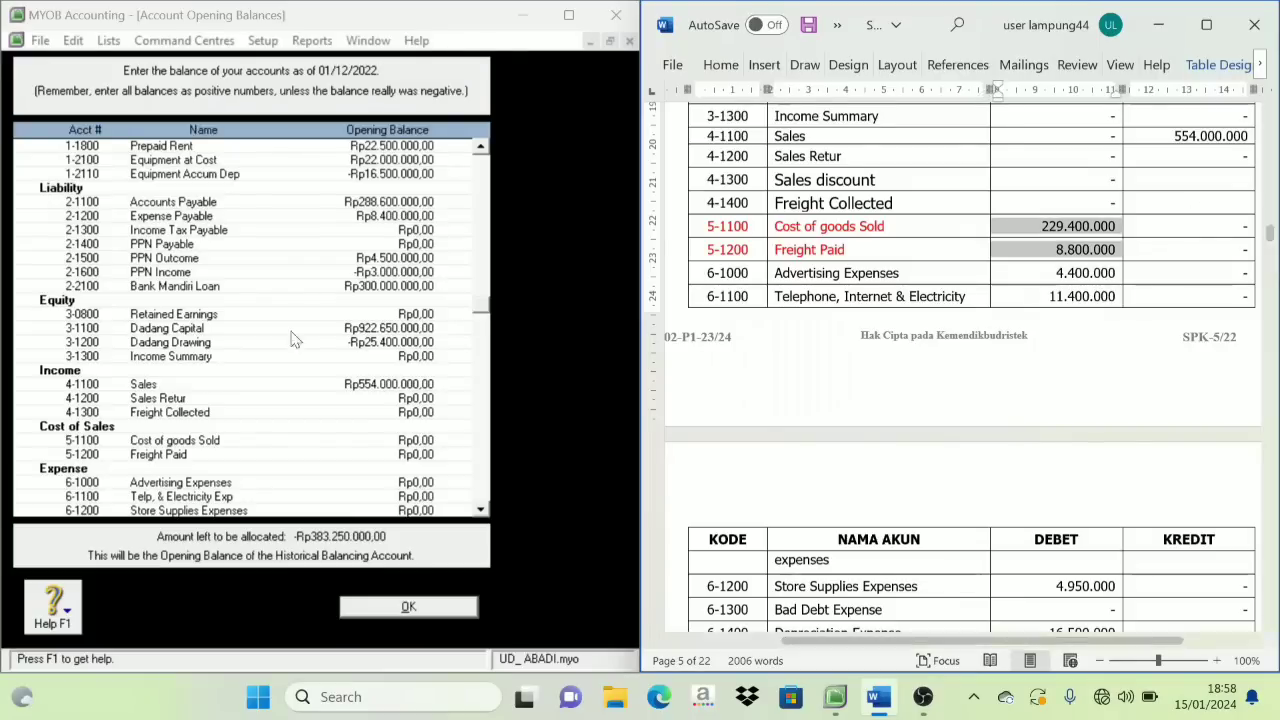
scroll(222, 410, down, 1)
click(399, 404)
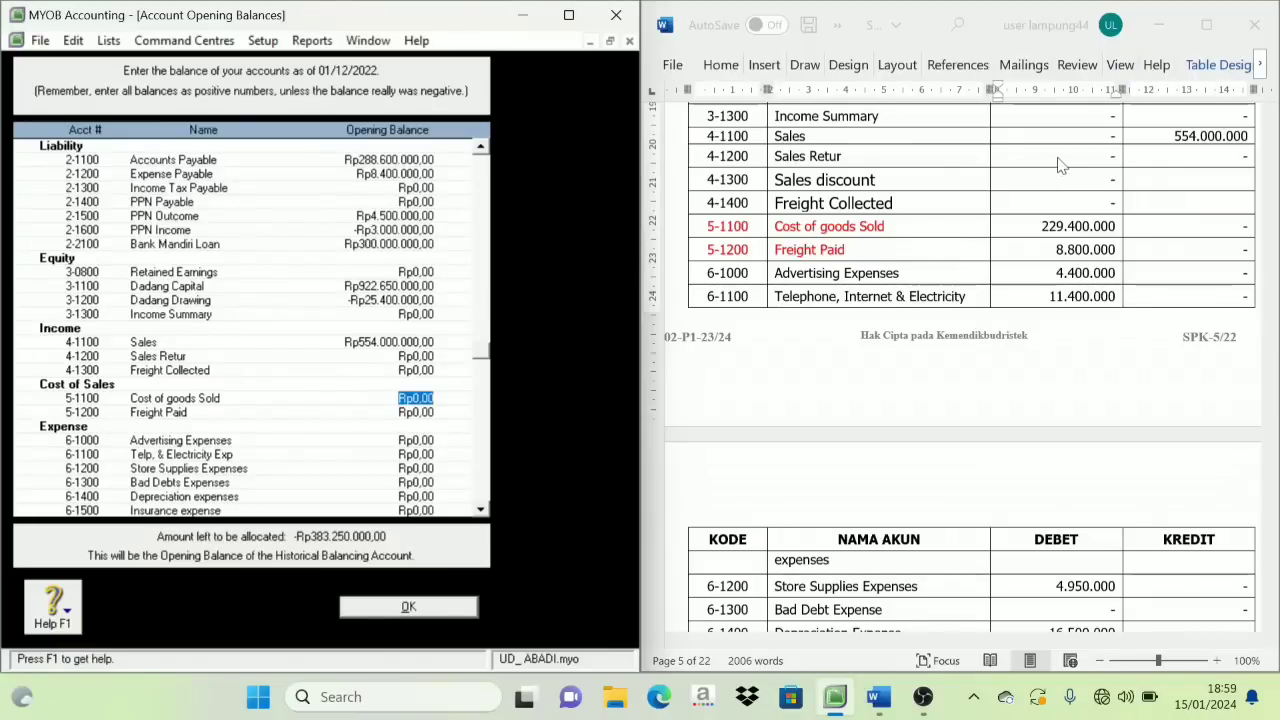
text(229400000)
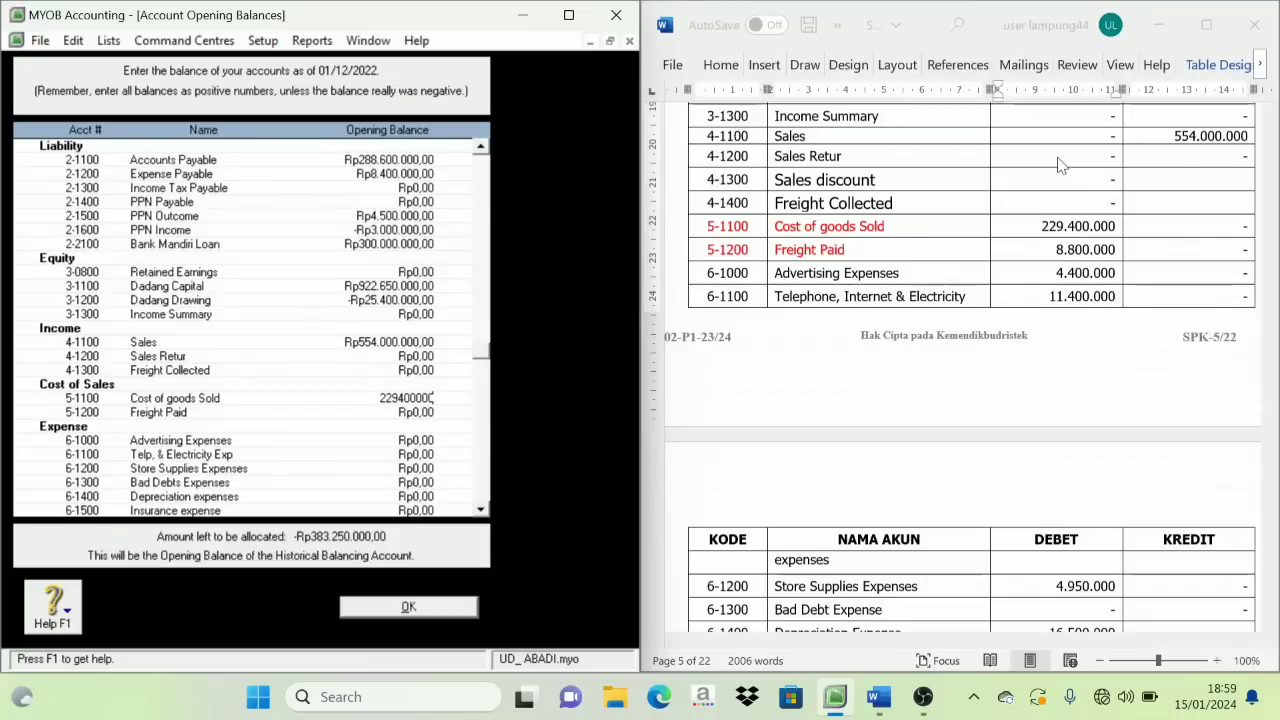
key(Tab)
text(8.)
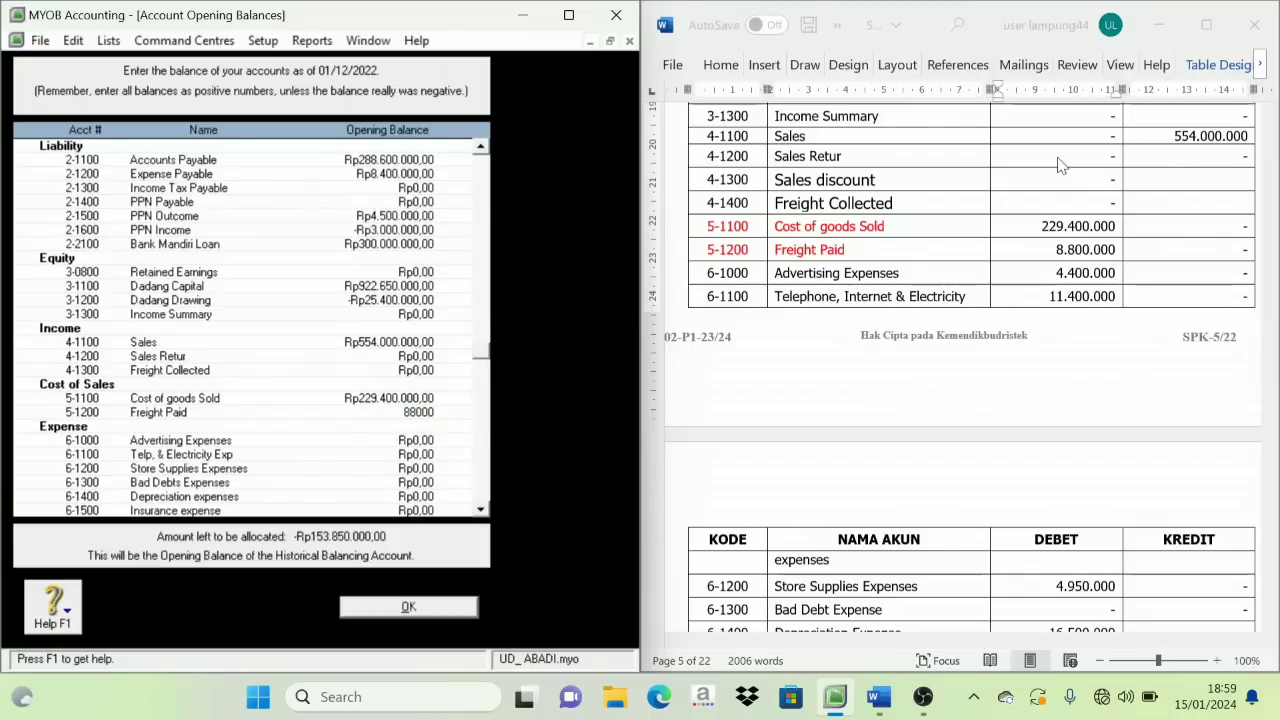
text(800.000)
key(Tab)
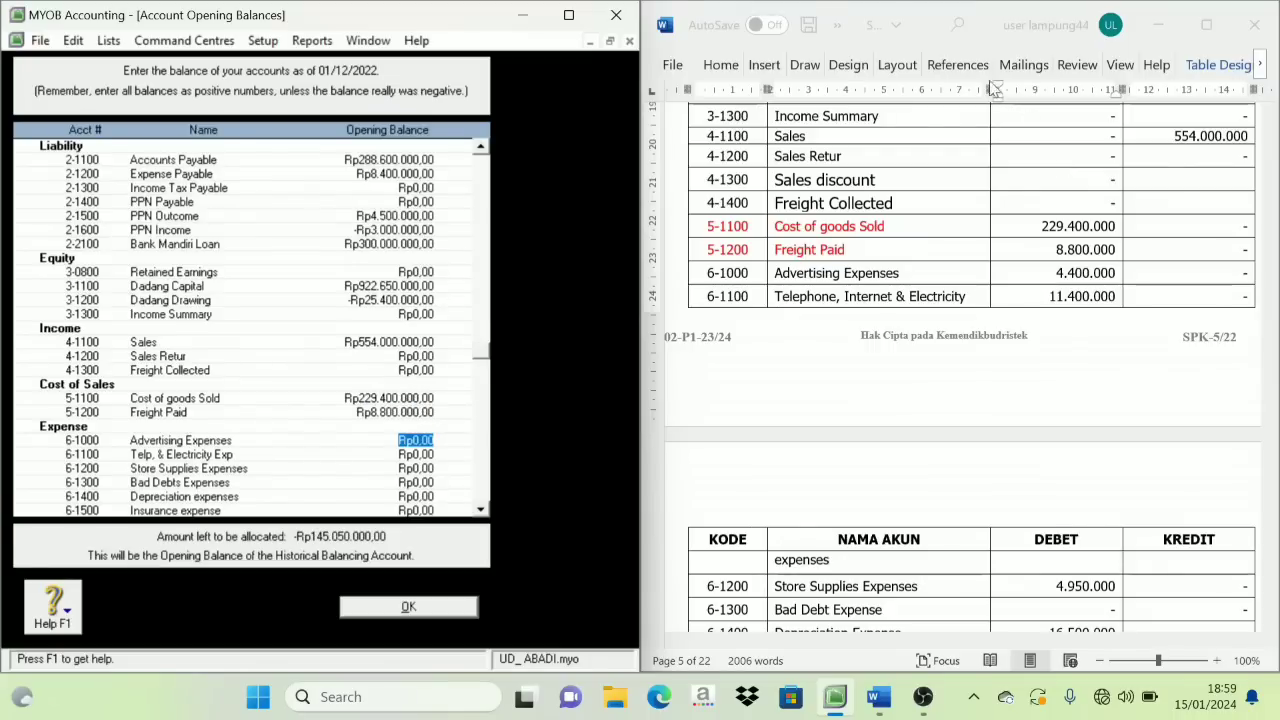
In the Word trial balance, reset the font color of the Cost of goods Sold and Freight Paid codes and names to Automatic.
drag(720, 232, 1100, 250)
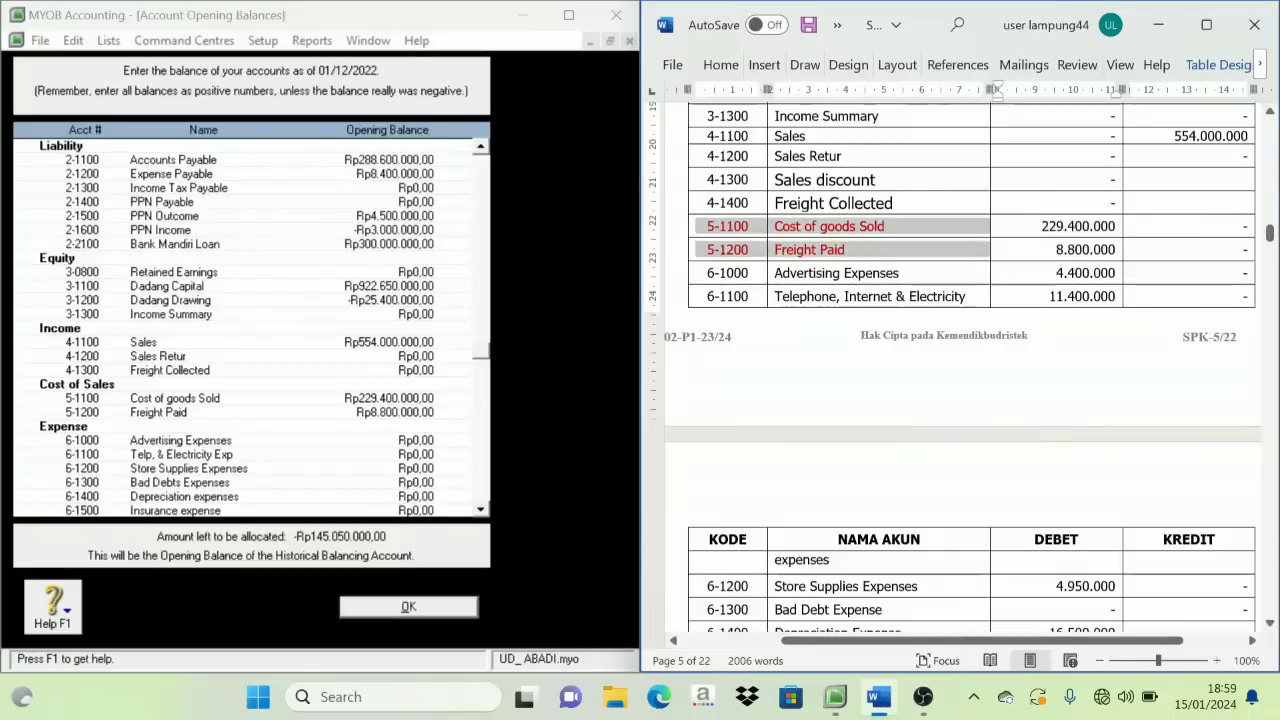
click(878, 218)
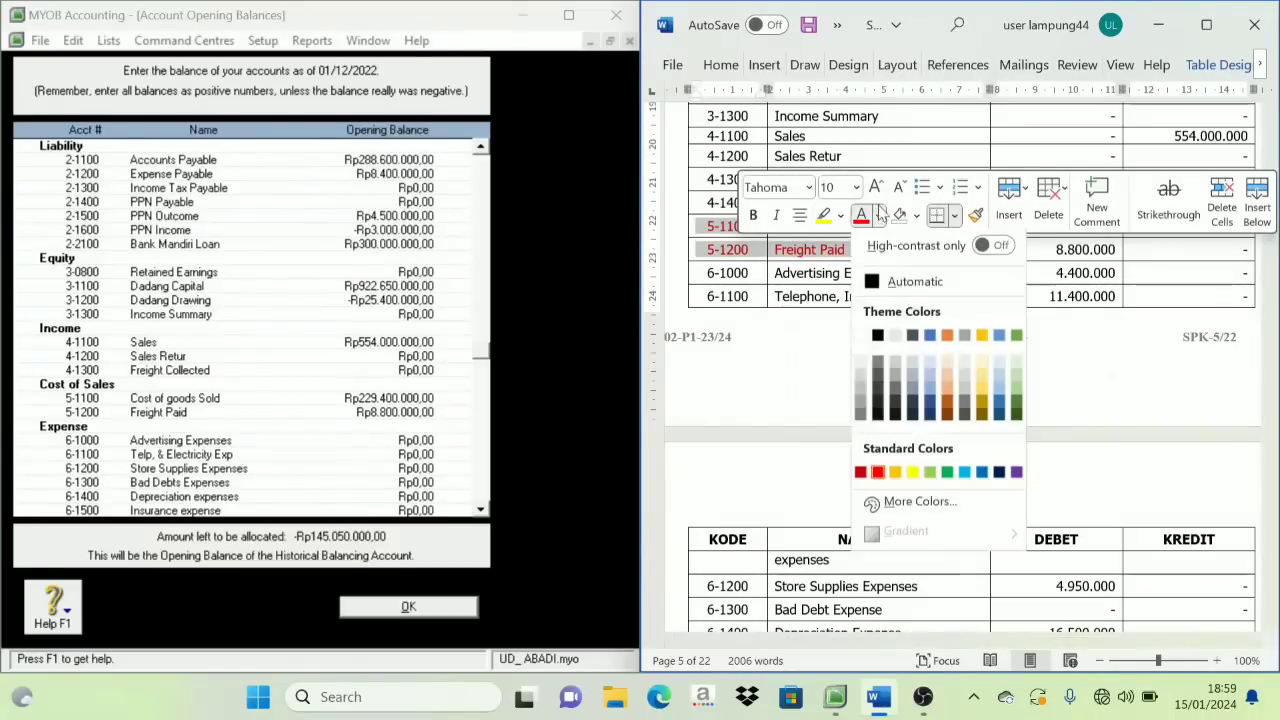
click(900, 285)
Color the codes and names of expense accounts 6-1000 Advertising Expenses to 6-1800 Other Operating Expense red across both pages.
scroll(900, 285, down, 1)
scroll(755, 220, down, 1)
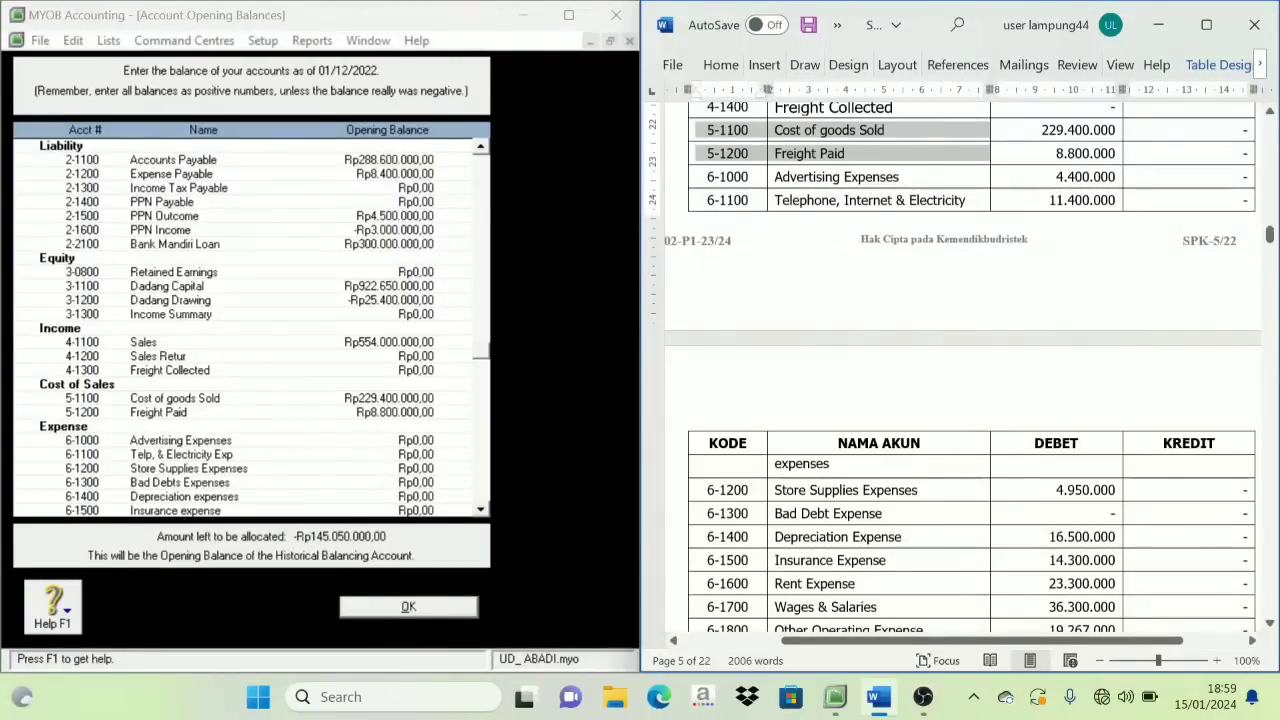
drag(728, 177, 868, 200)
drag(868, 466, 847, 538)
click(872, 497)
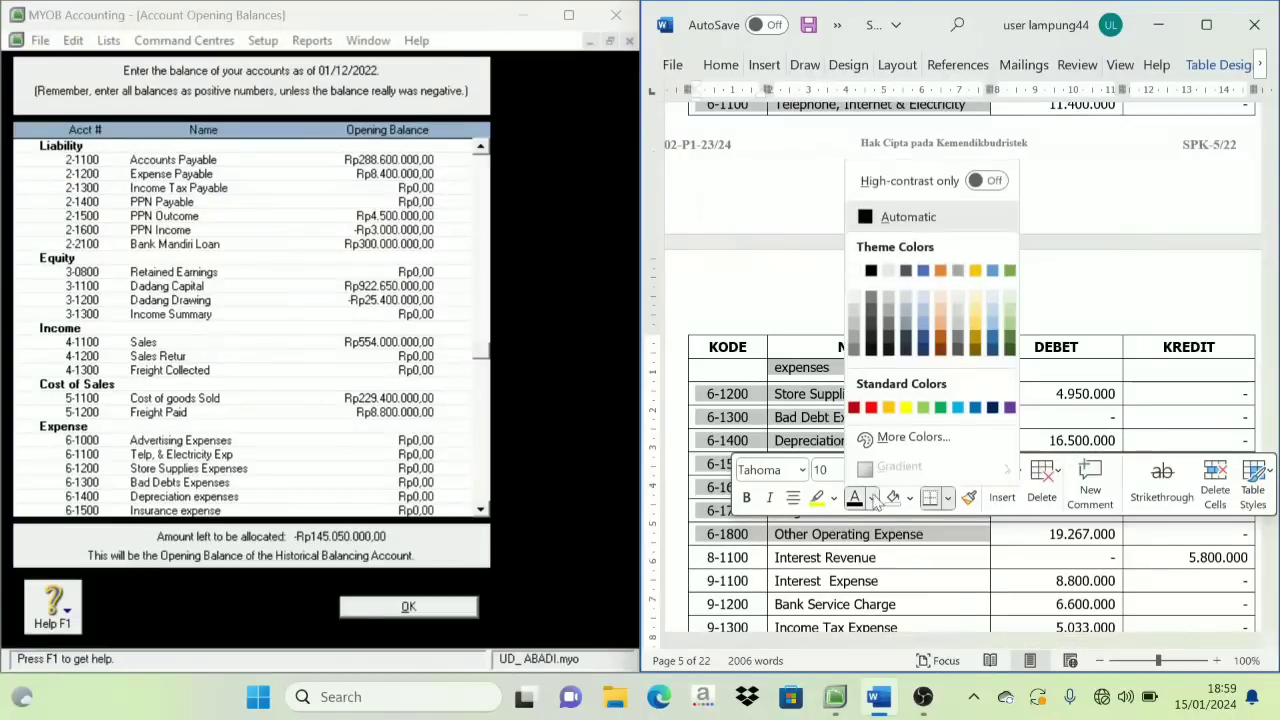
click(868, 413)
scroll(766, 294, up, 3)
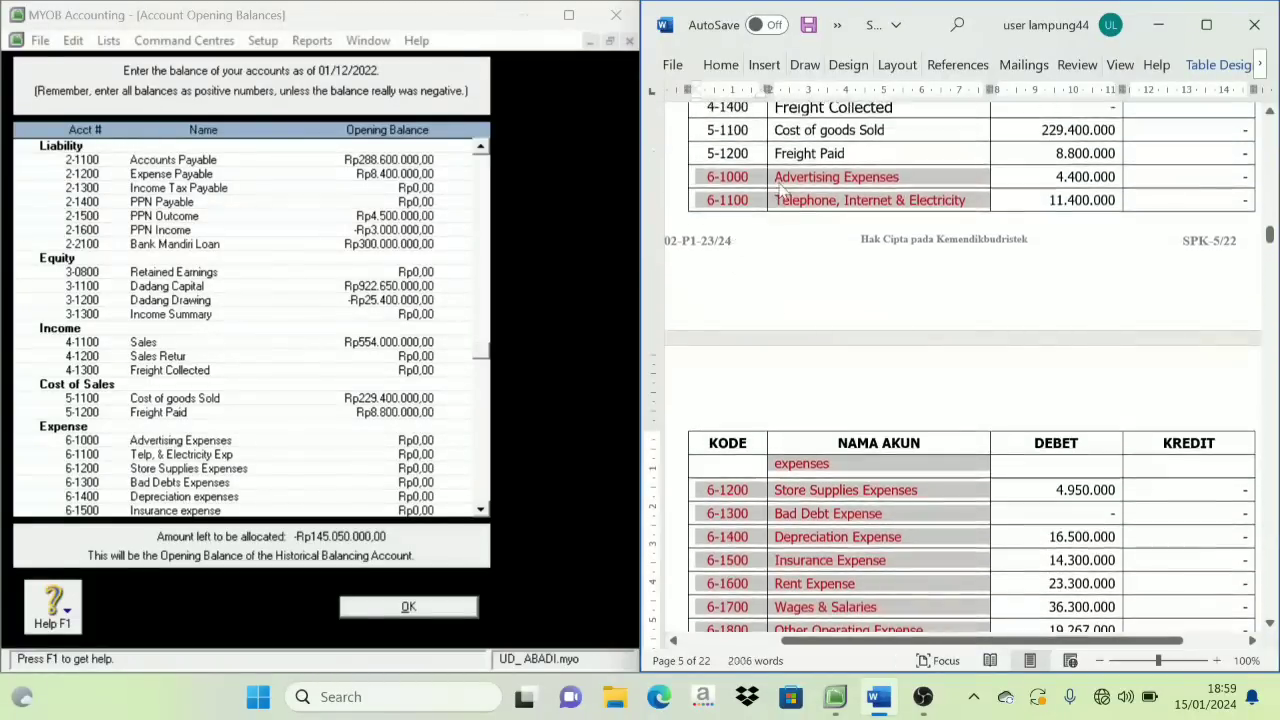
scroll(815, 330, down, 3)
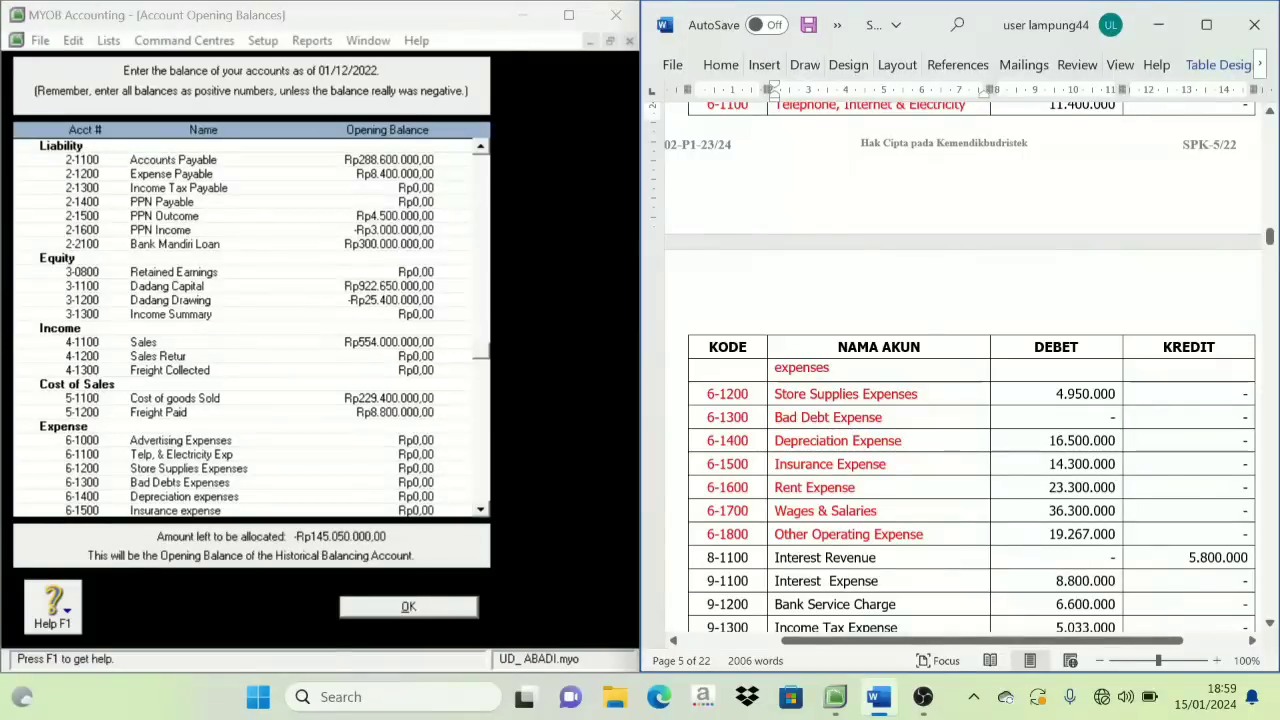
Review the expense debit amounts by selecting those of accounts 6-1200 to 6-1800 and those of 6-1000 and 6-1100.
drag(1060, 534, 1052, 394)
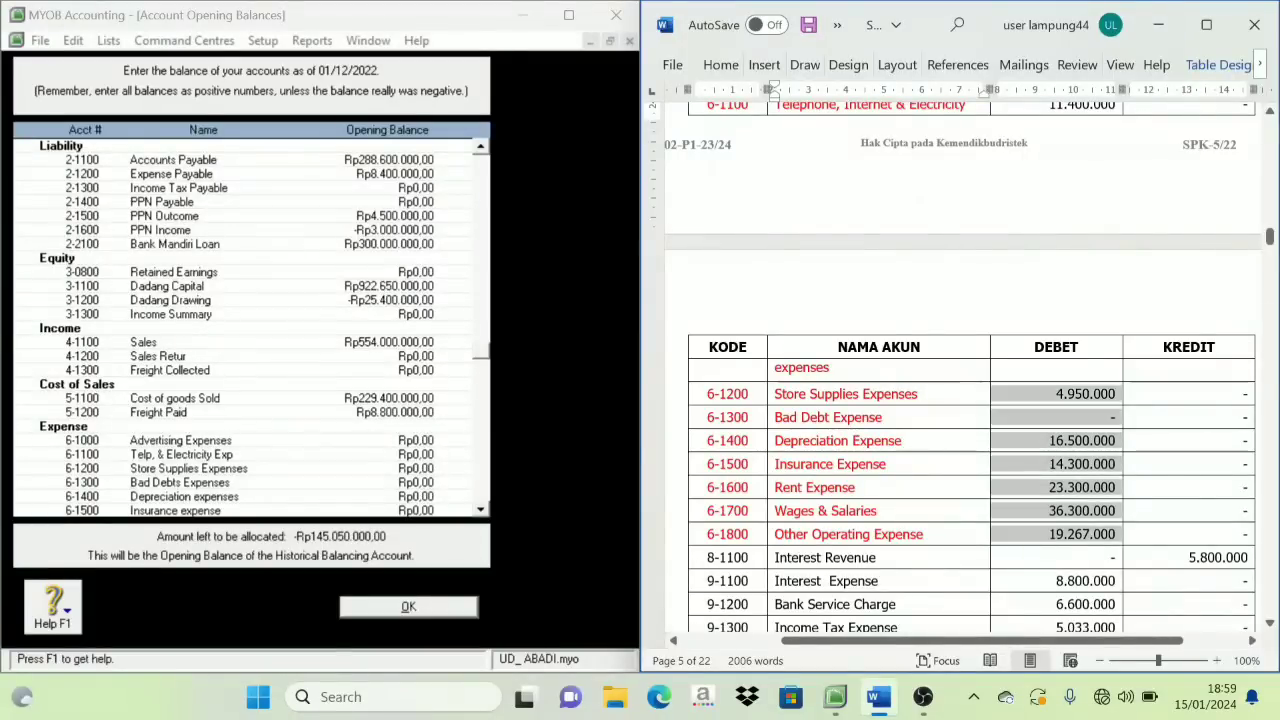
scroll(1040, 354, up, 3)
drag(1060, 225, 1060, 248)
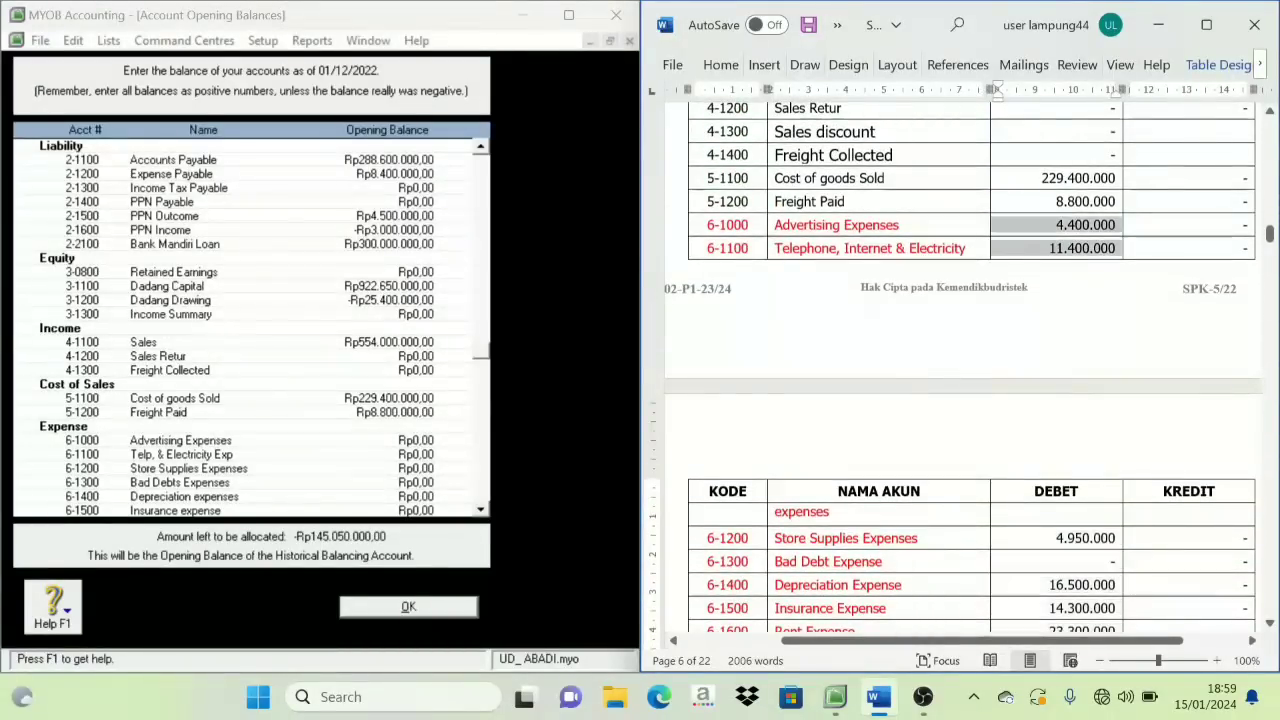
In MYOB, enter opening balances of 4.400.000 for 6-1000 Advertising Expenses and 11.400.000 for 6-1100 Telp, & Electricity Exp.
click(975, 317)
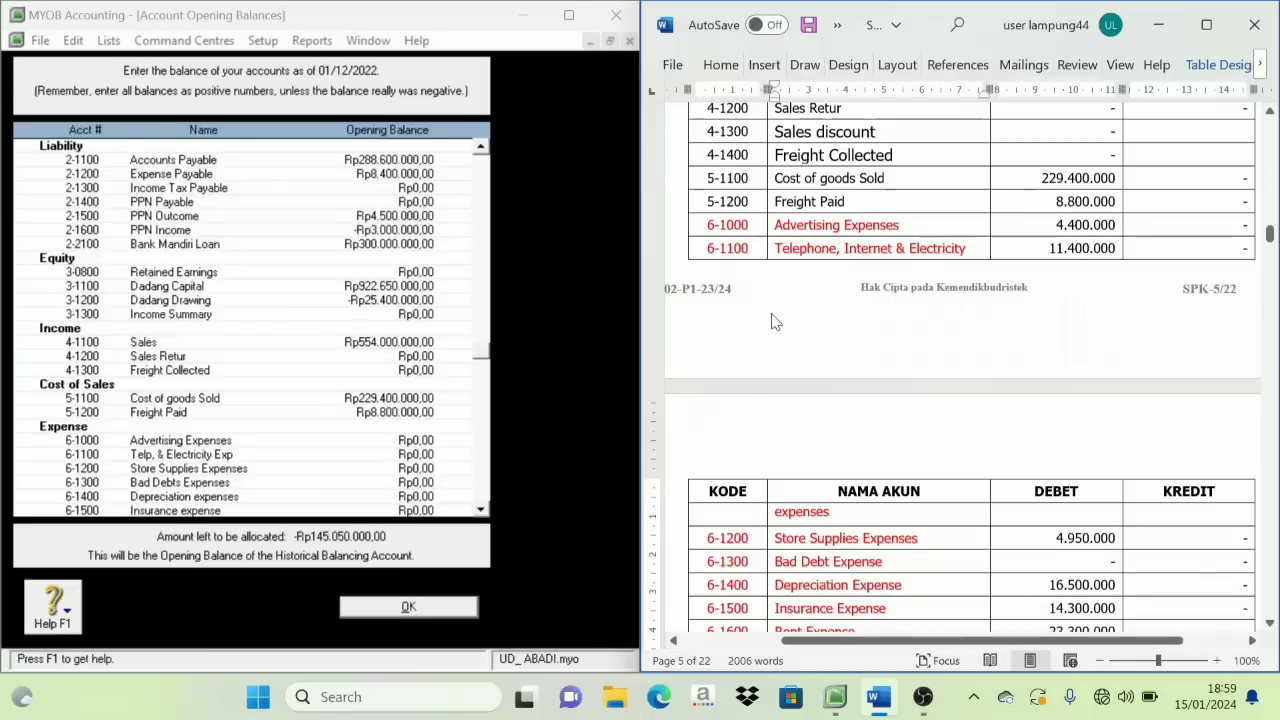
scroll(335, 432, down, 2)
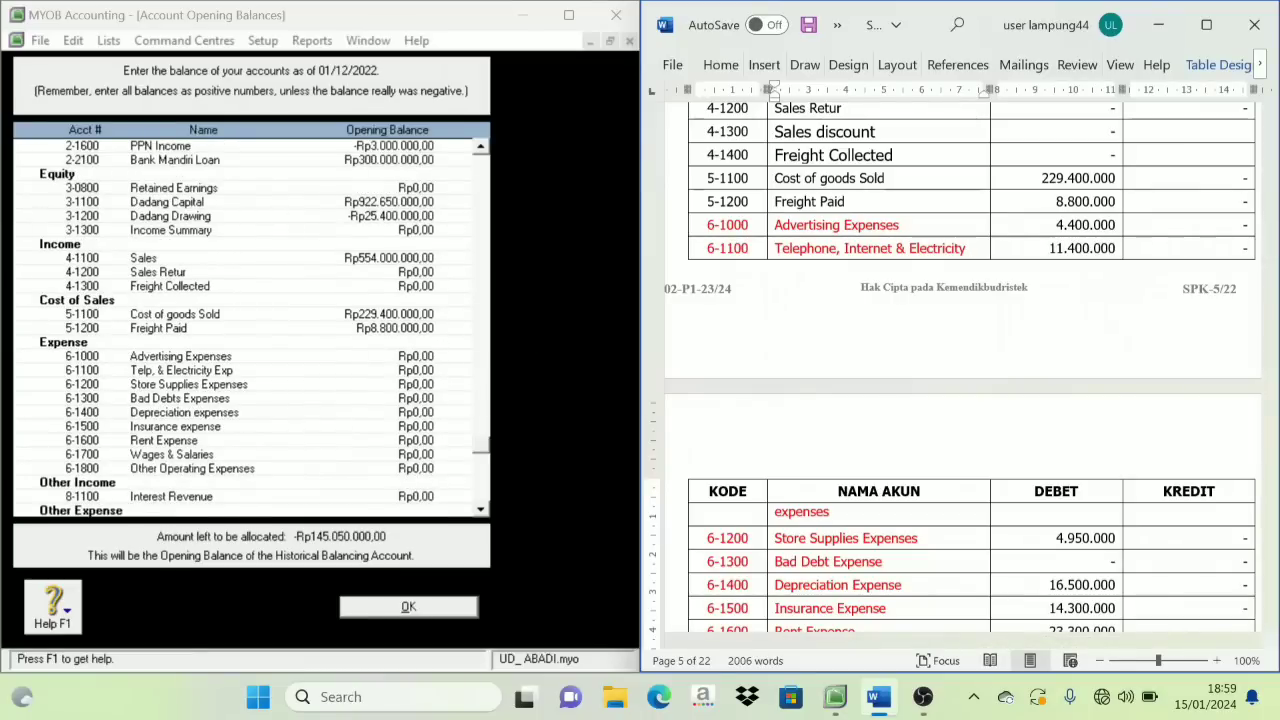
click(400, 356)
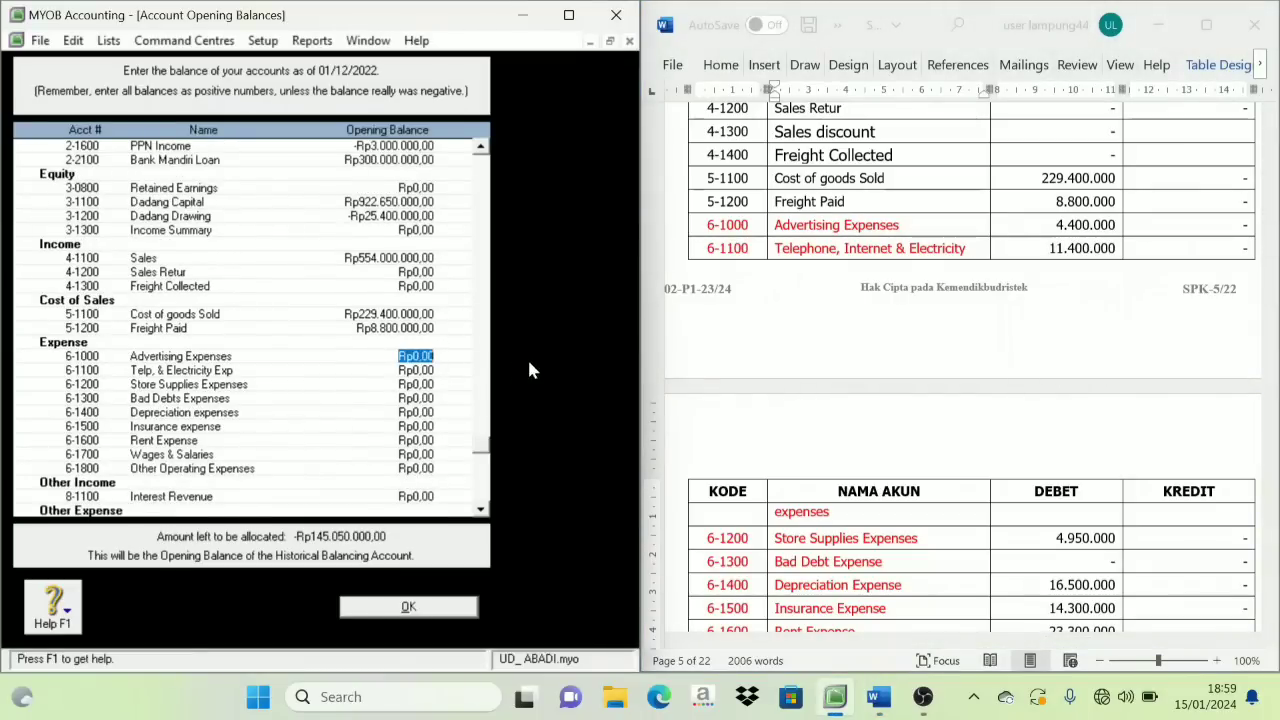
scroll(1088, 270, down, 1)
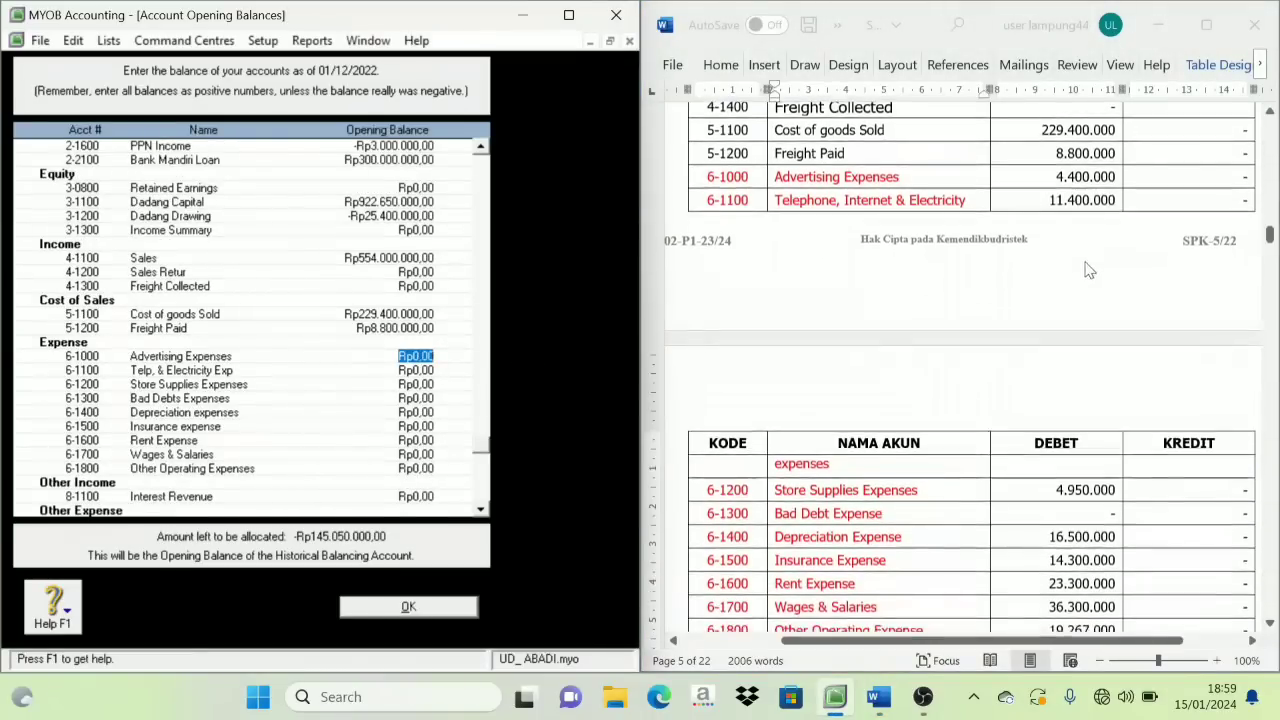
scroll(1088, 270, down, 1)
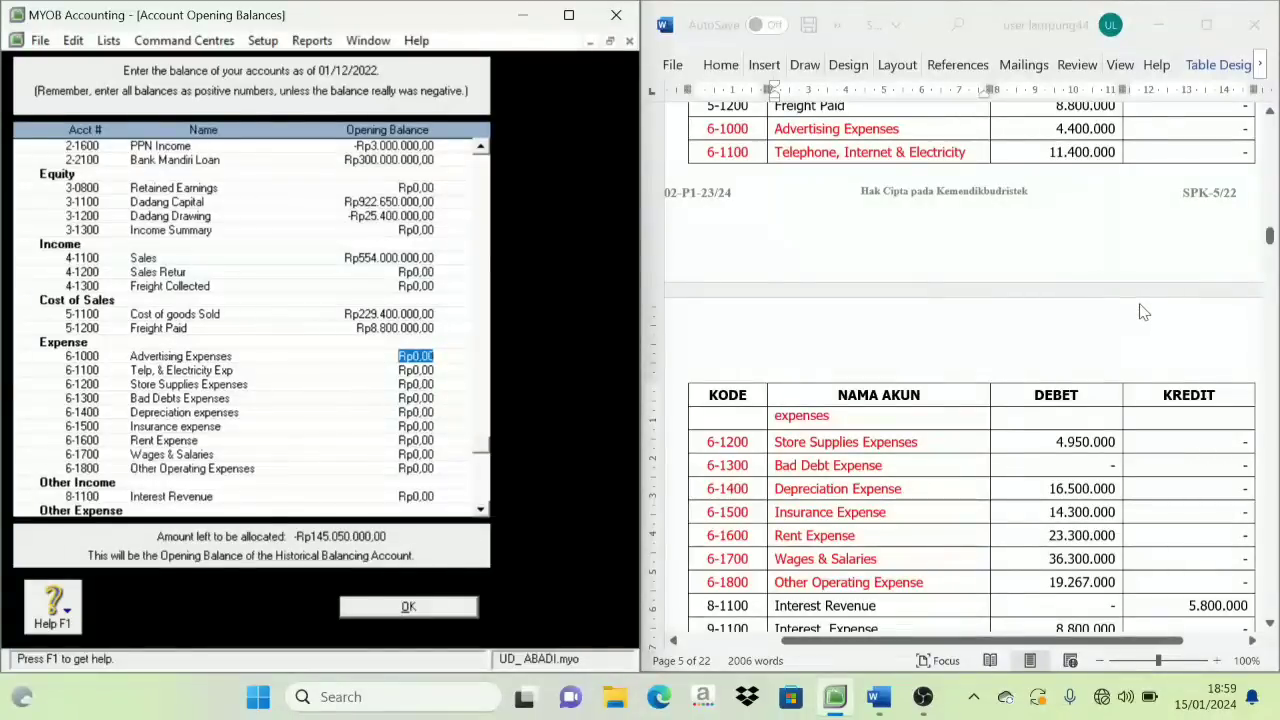
text(4400000)
key(Tab)
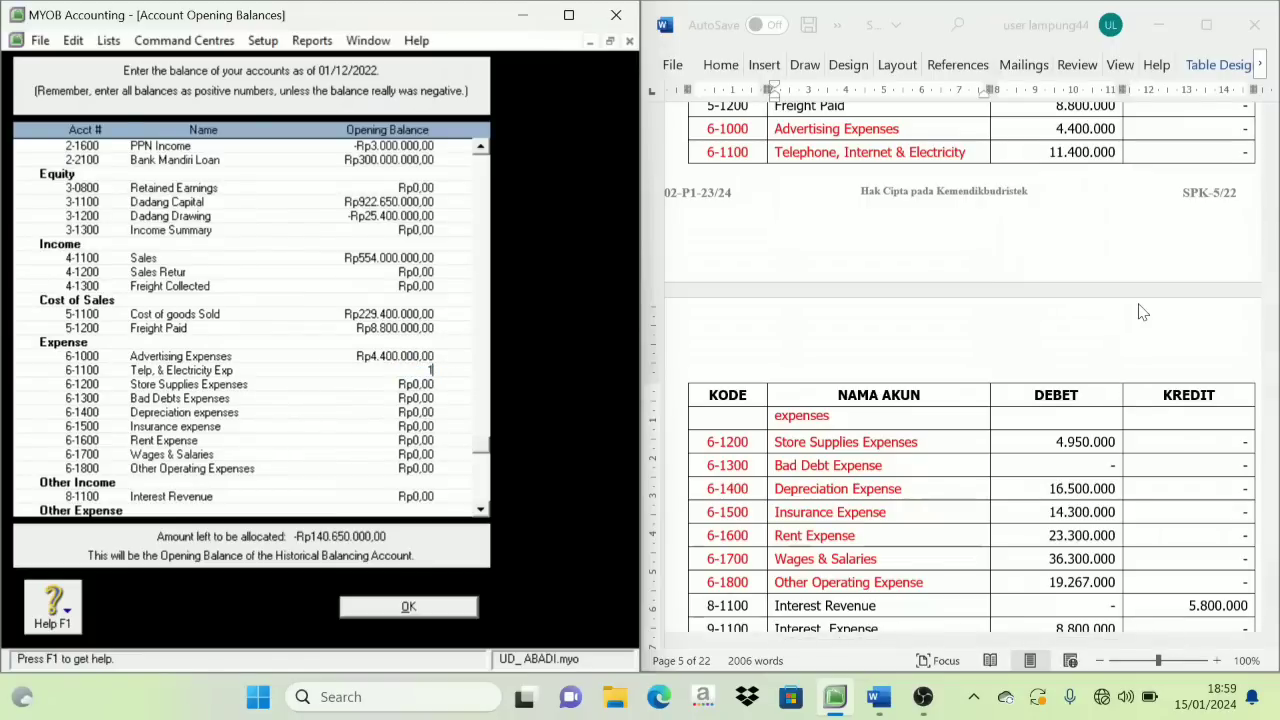
text(11400000)
key(Tab)
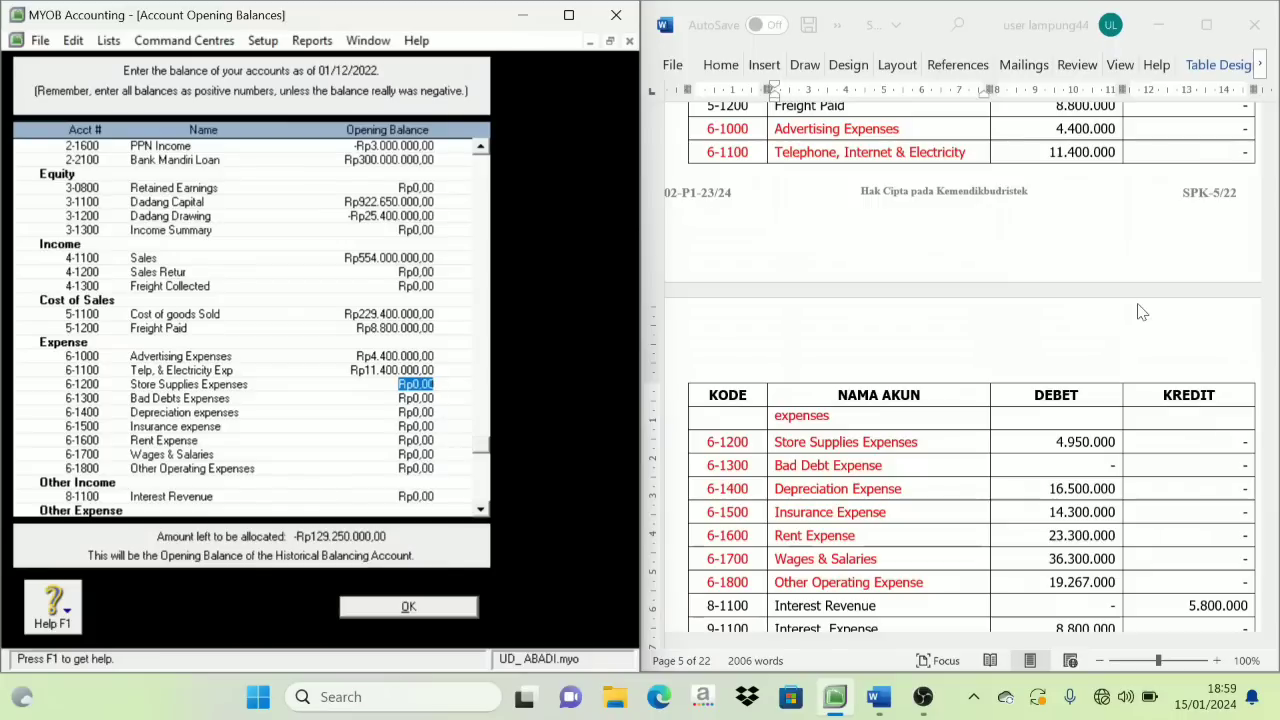
Enter opening balances of 4.950.000 for Store Supplies Expenses, 16.500.000 for Depreciation expenses and 14.300.000 for Insurance expense, skipping Bad Debts Expenses.
text(4)
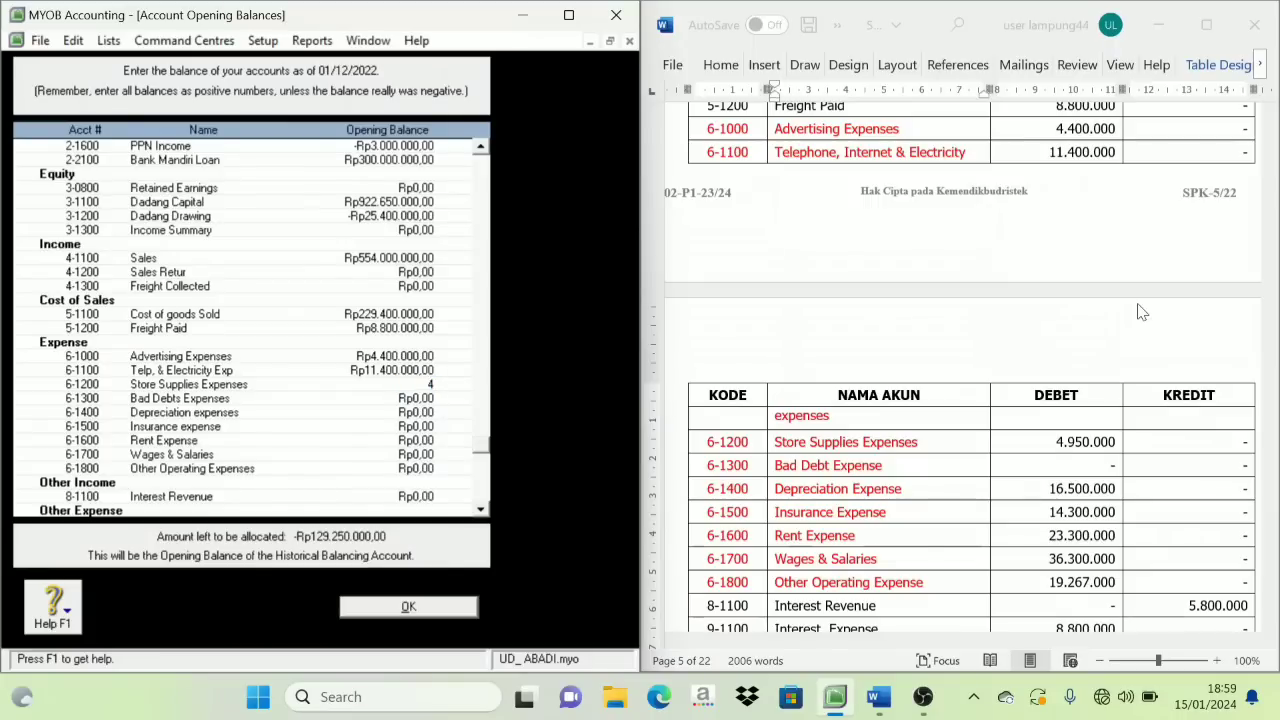
text(.950.00)
key(Tab)
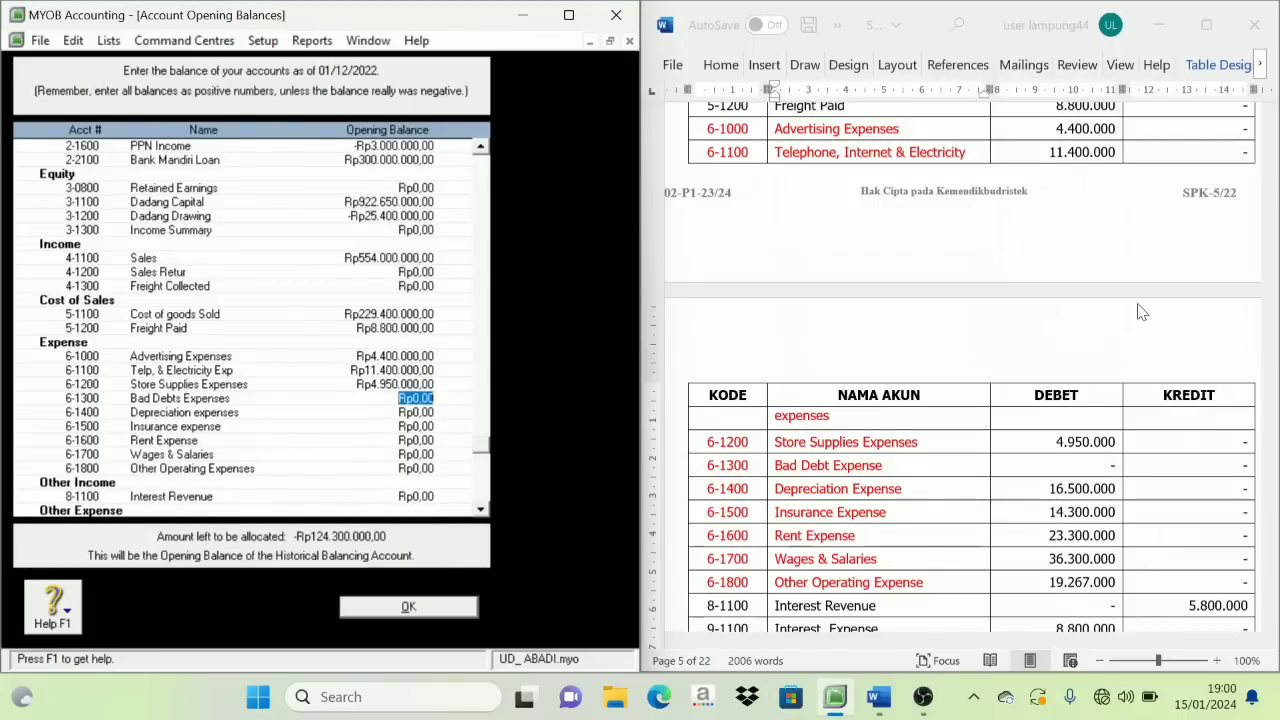
key(Tab)
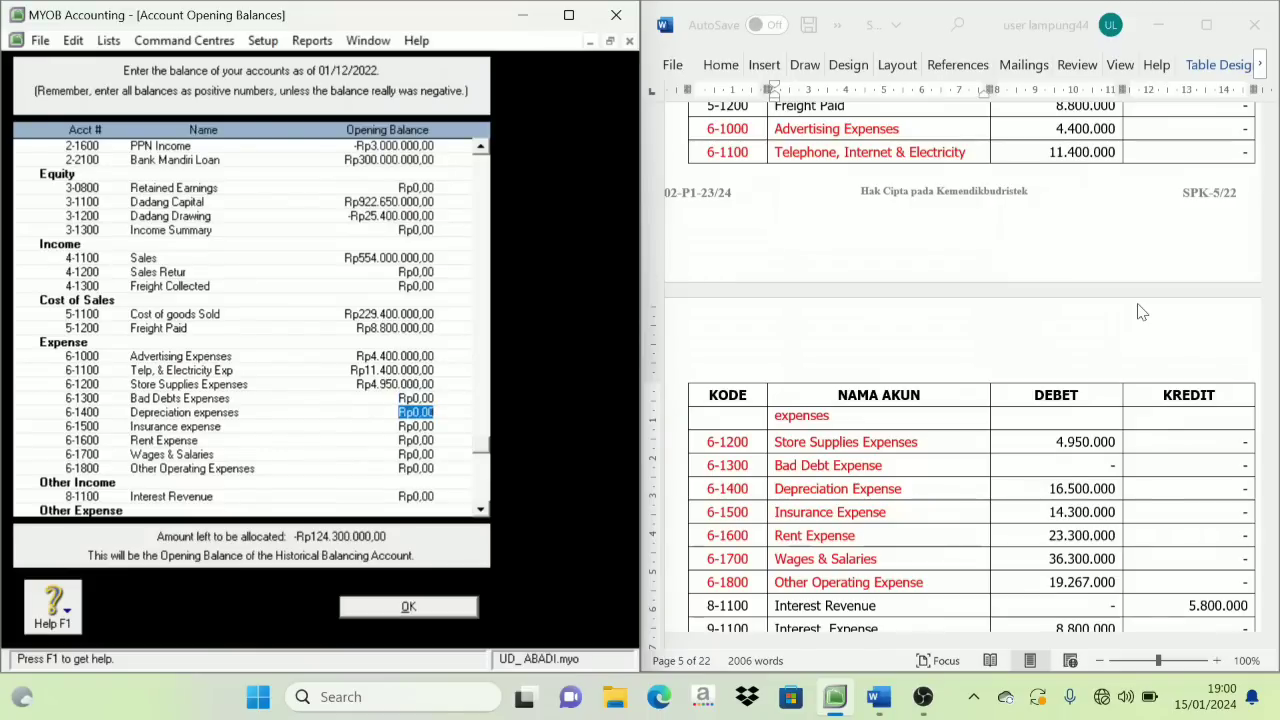
text(16500000)
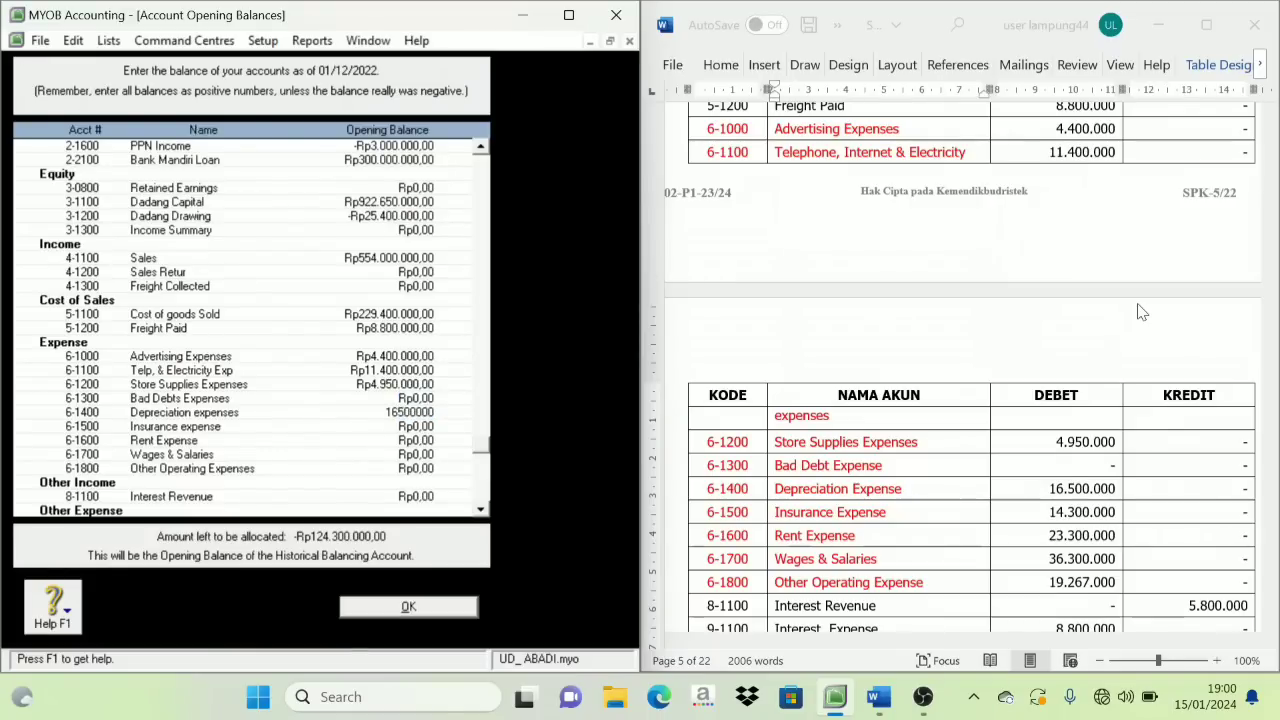
key(Tab)
text(14)
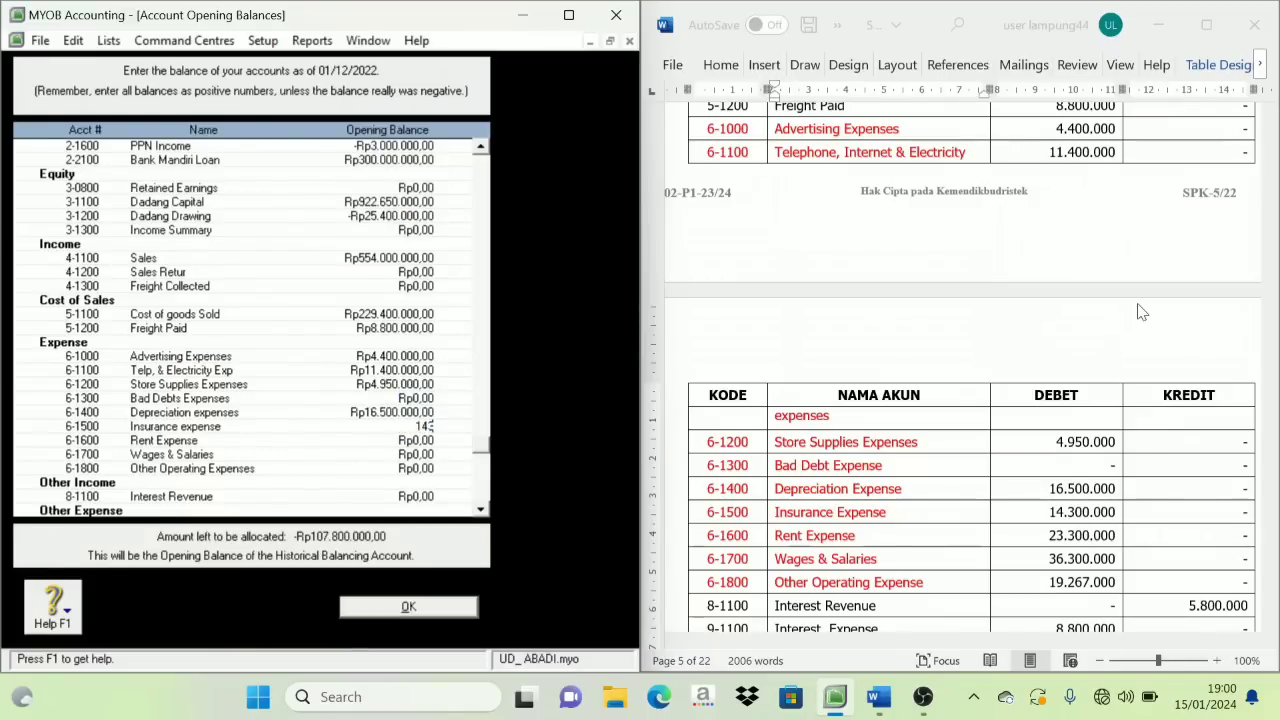
text(300000)
key(Tab)
Enter opening balances of 23.300.000 for Rent Expense, 36.300.000 for Wages & Salaries and 19.267.000 for Other Operating Expenses.
text(23.300.)
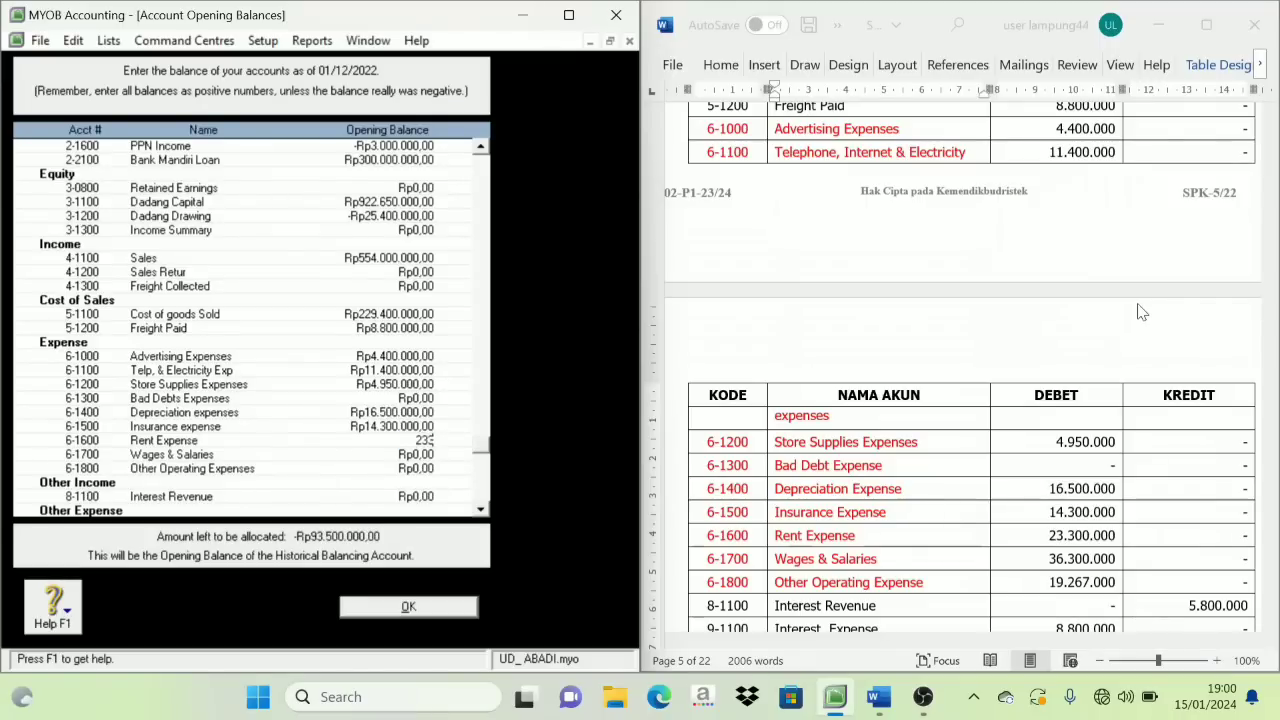
text(00000)
key(Tab)
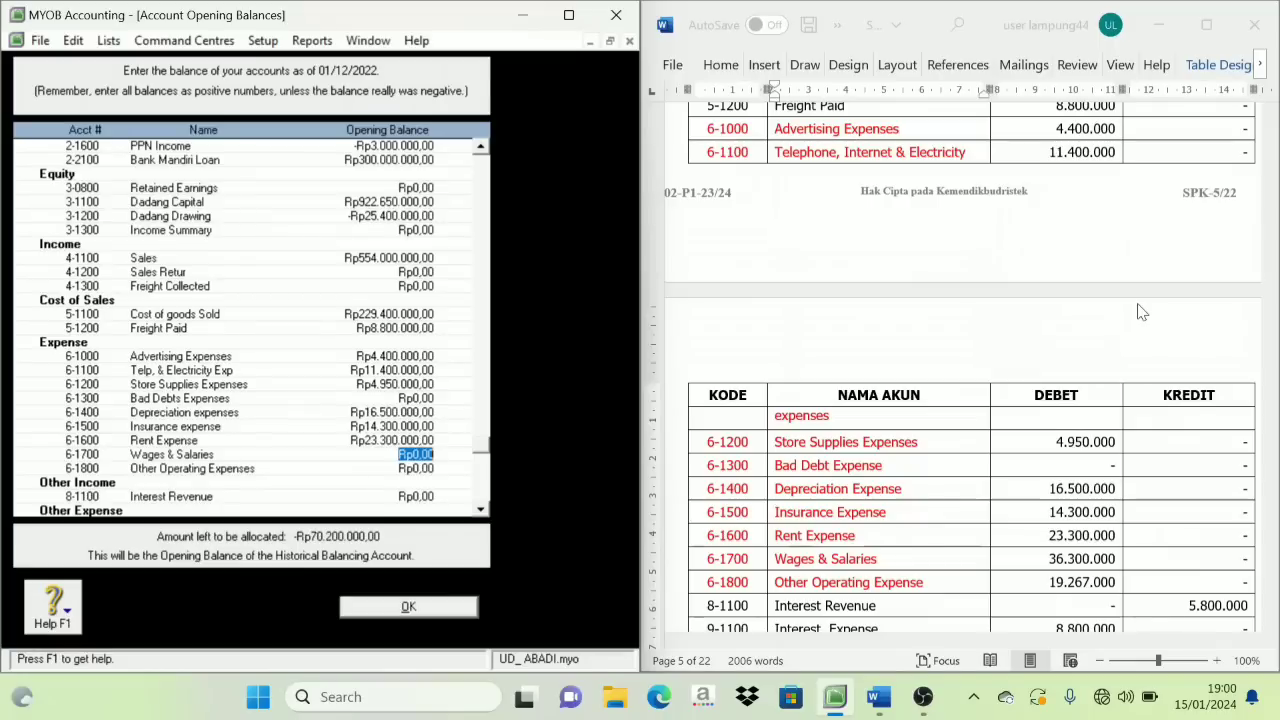
text(36300000)
key(Tab)
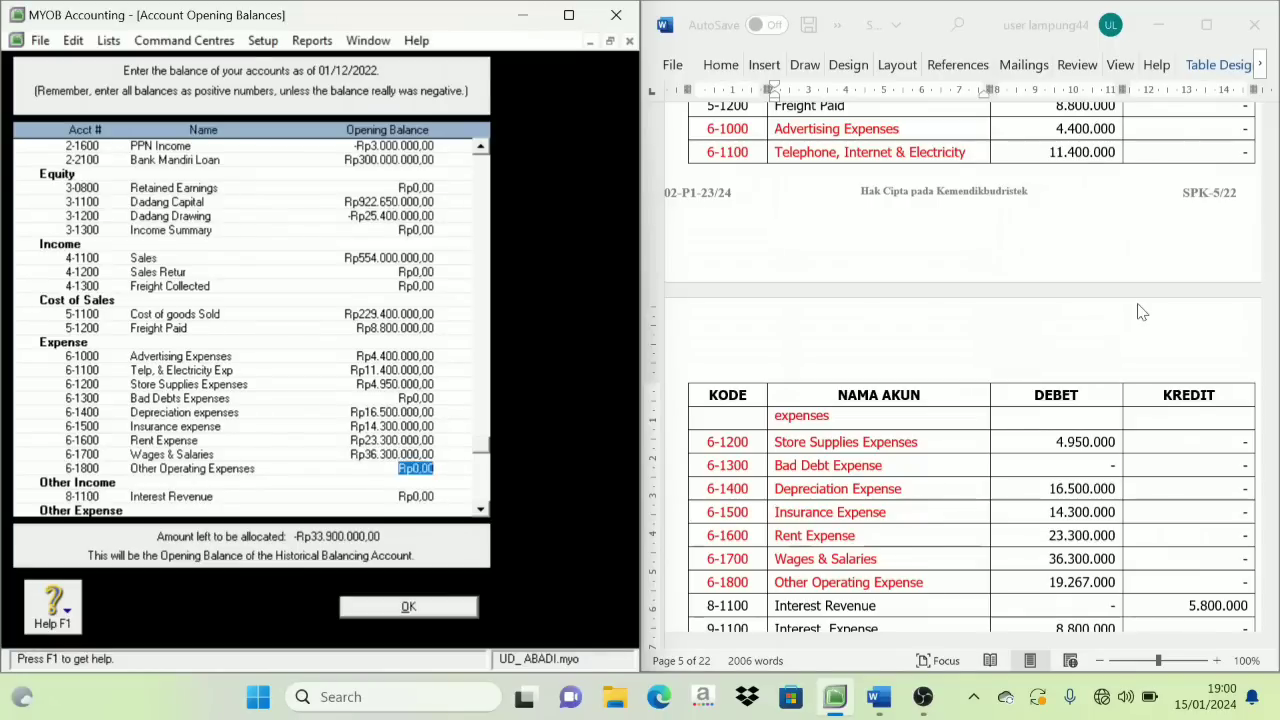
text(19.267.00)
key(Tab)
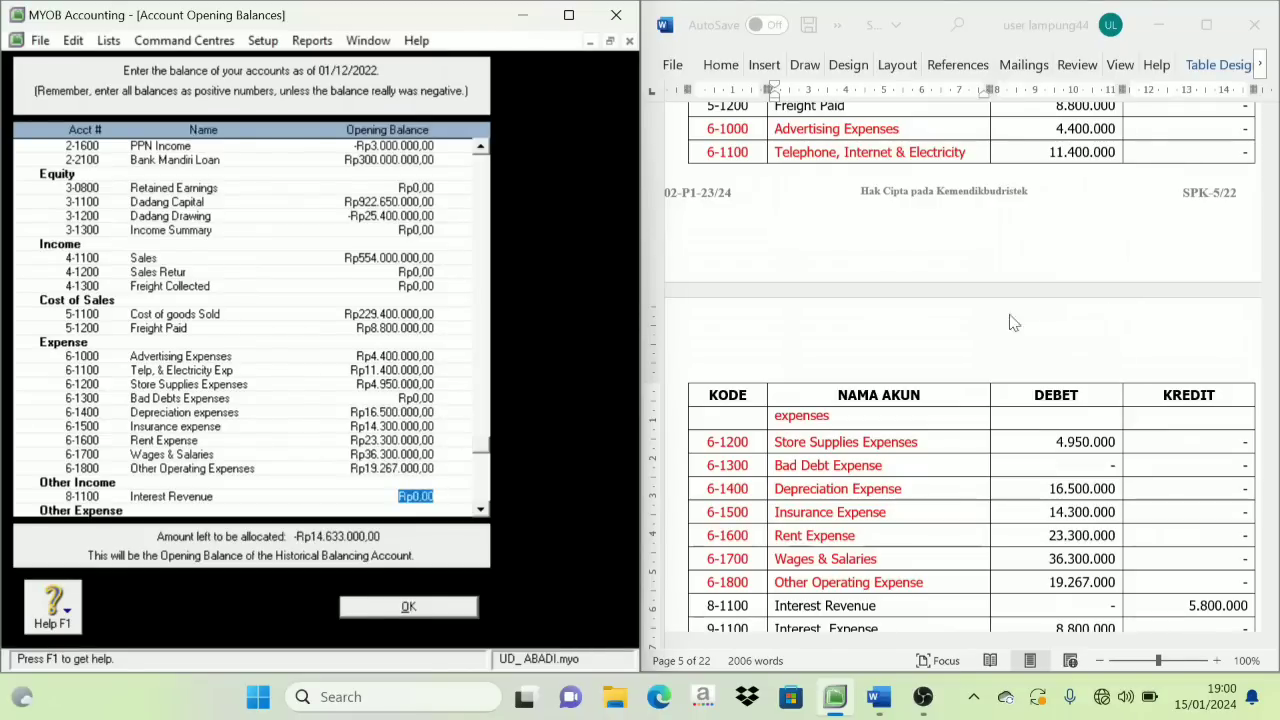
In the Word trial balance, reset the font color of the expense account codes and names from 6-1000 to 6-1800 to Automatic.
scroll(884, 418, down, 1)
scroll(878, 405, up, 2)
click(970, 201)
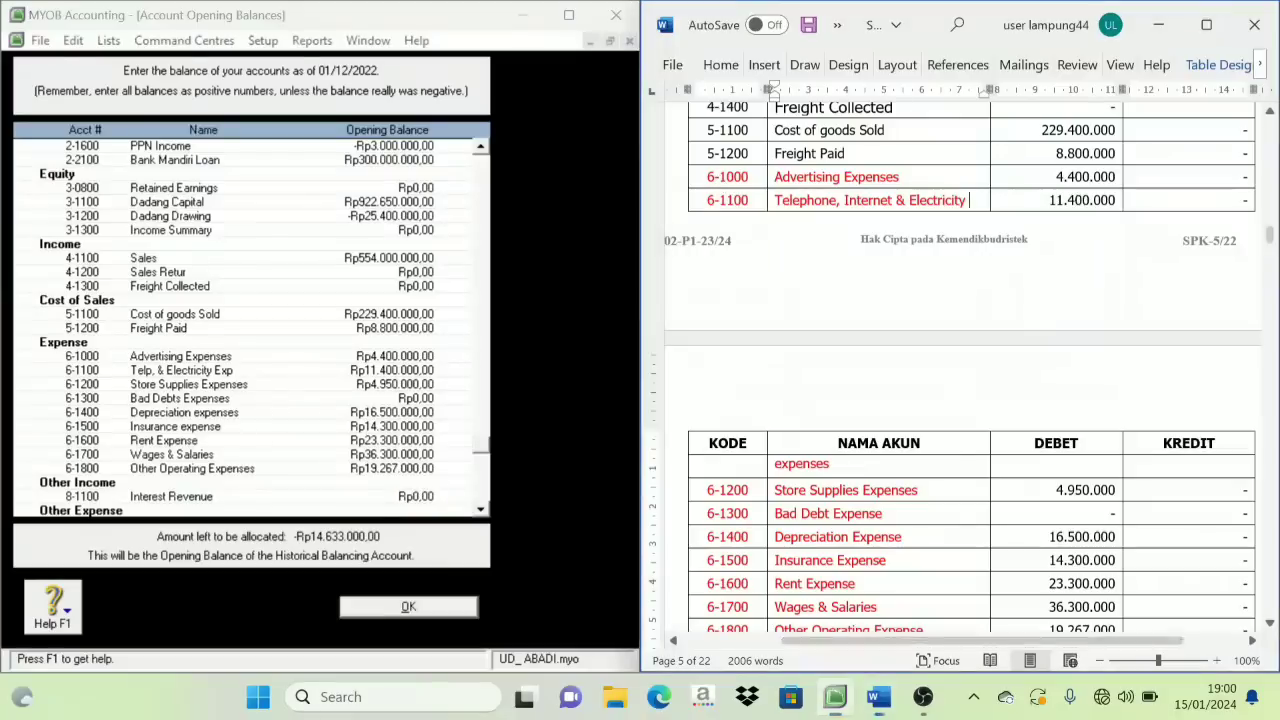
double_click(960, 200)
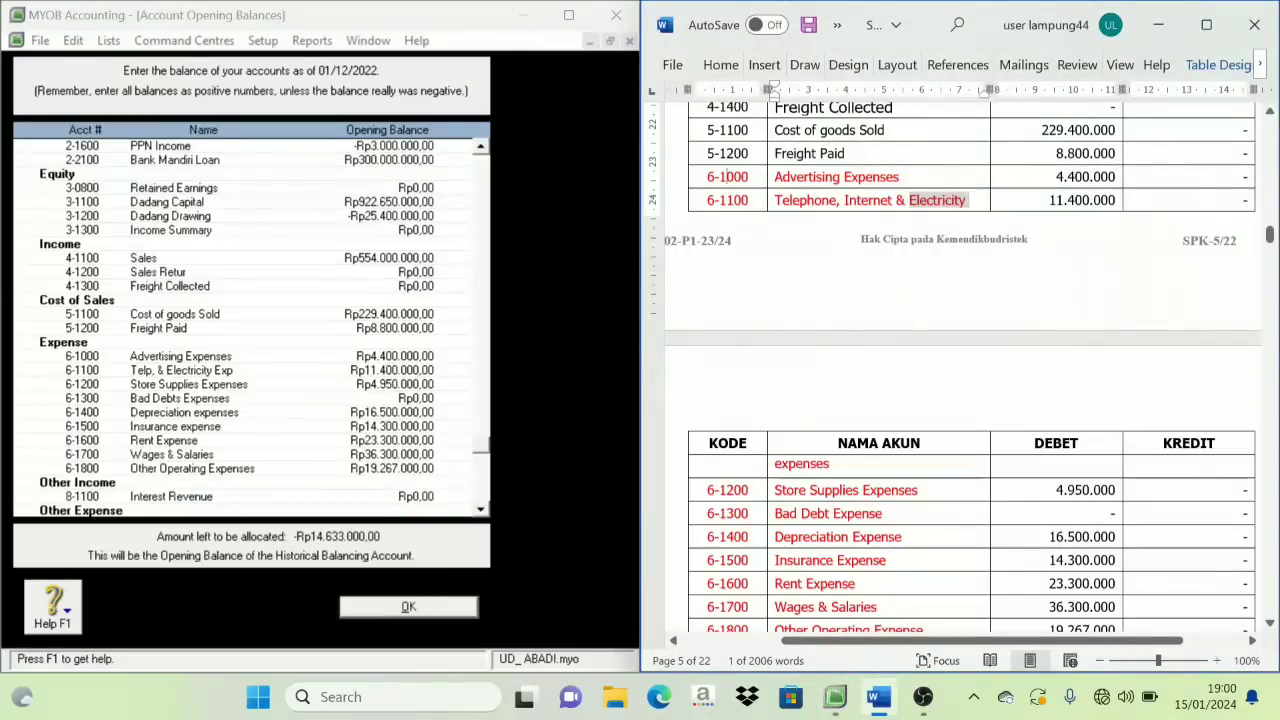
drag(729, 176, 985, 534)
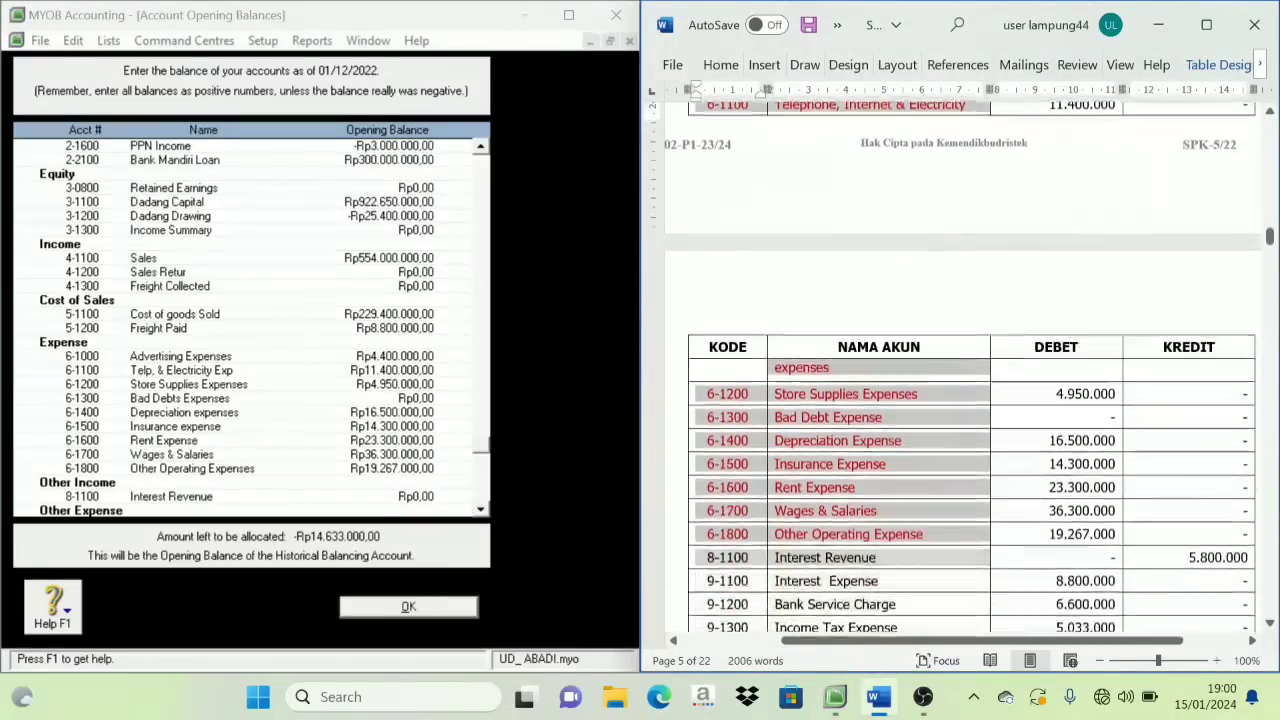
click(879, 489)
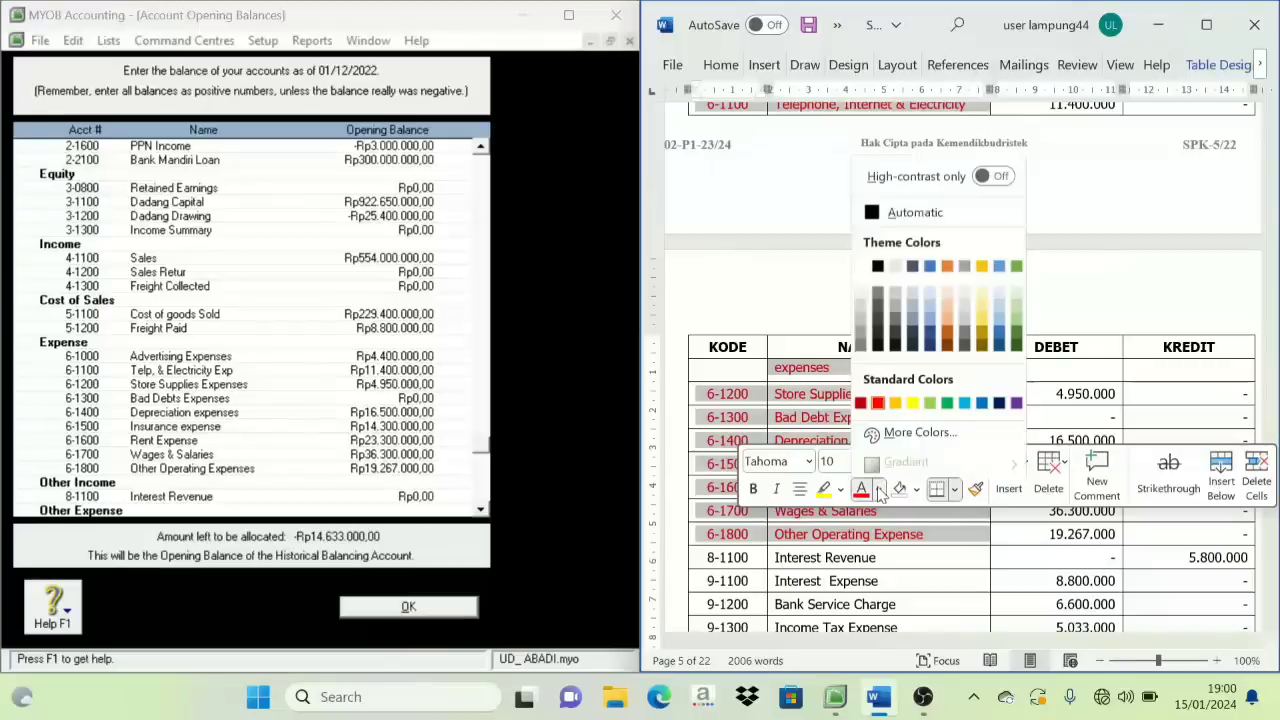
click(867, 226)
scroll(763, 546, down, 1)
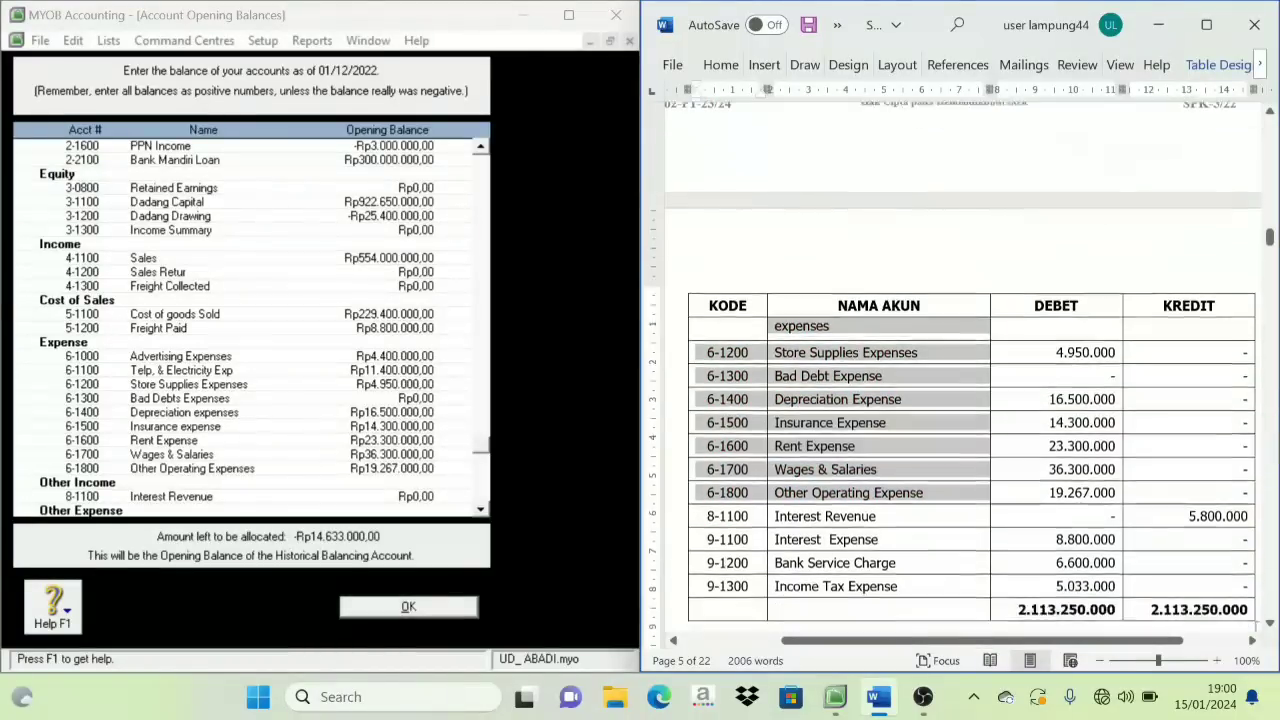
Select the Interest Revenue credit amount in the trial balance, and in MYOB enter 5.800.000 as the opening balance of 8-1100 Interest Revenue.
scroll(960, 366, down, 3)
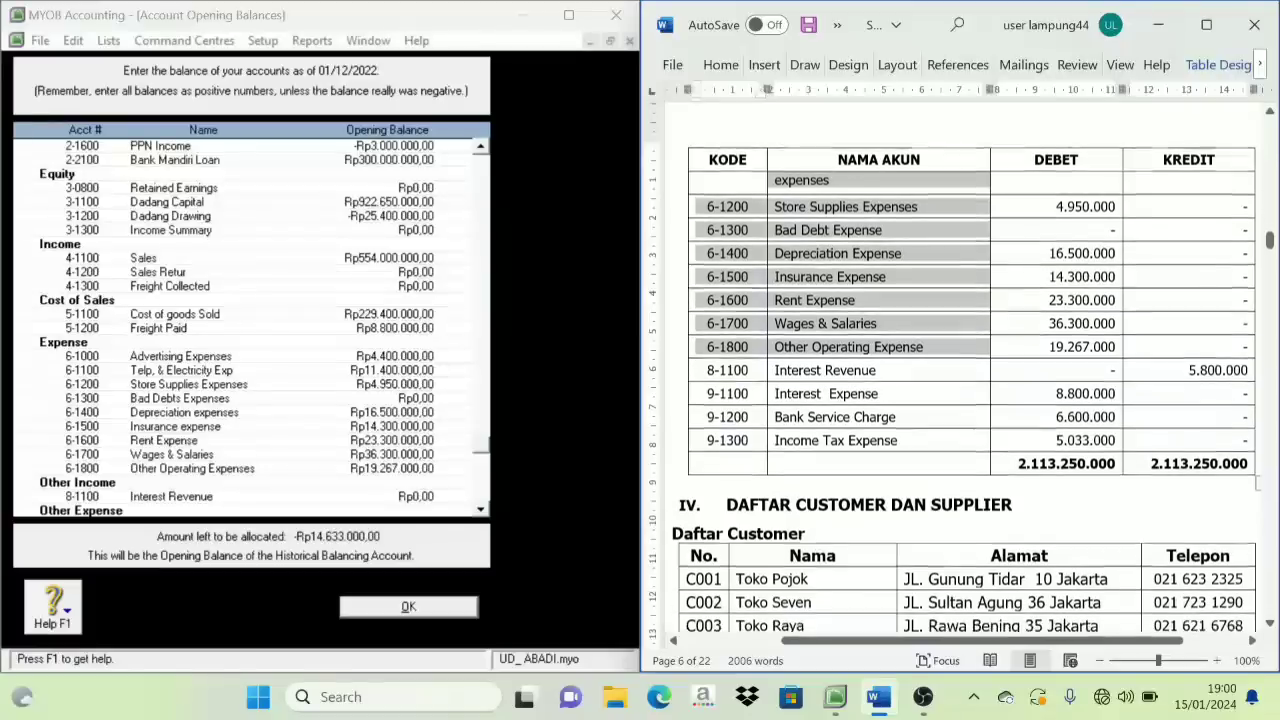
drag(710, 366, 868, 366)
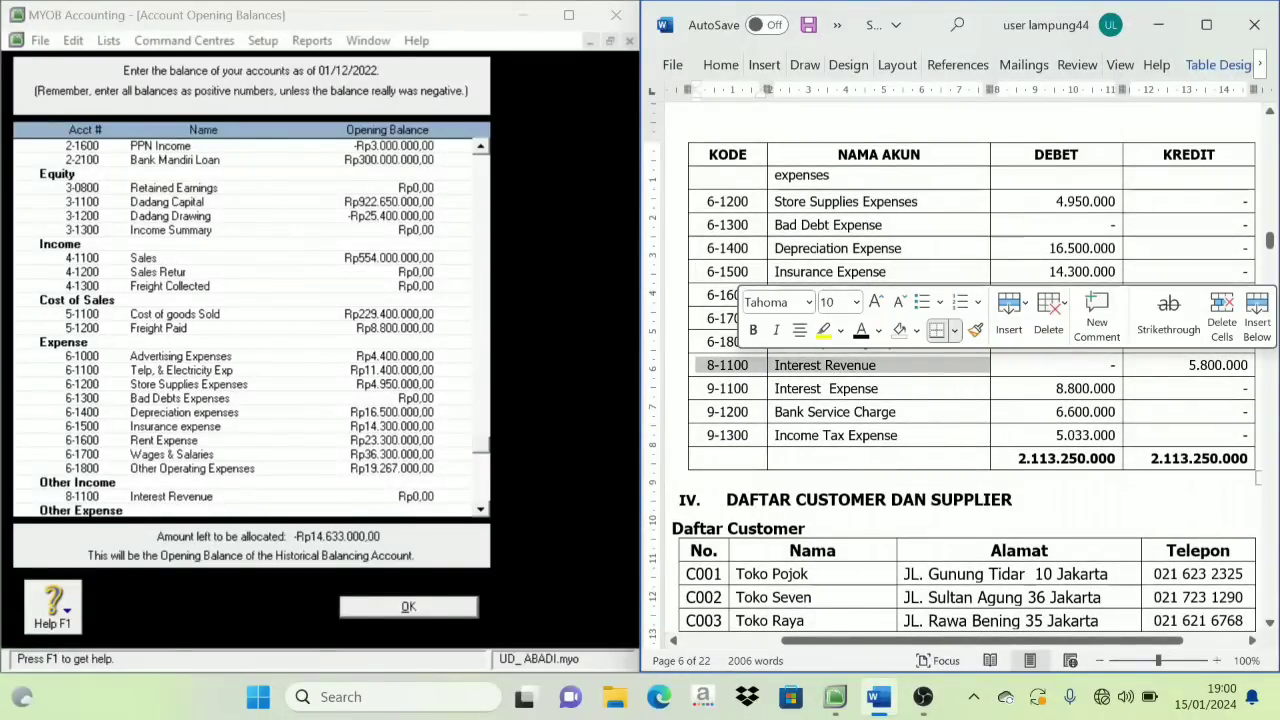
click(879, 388)
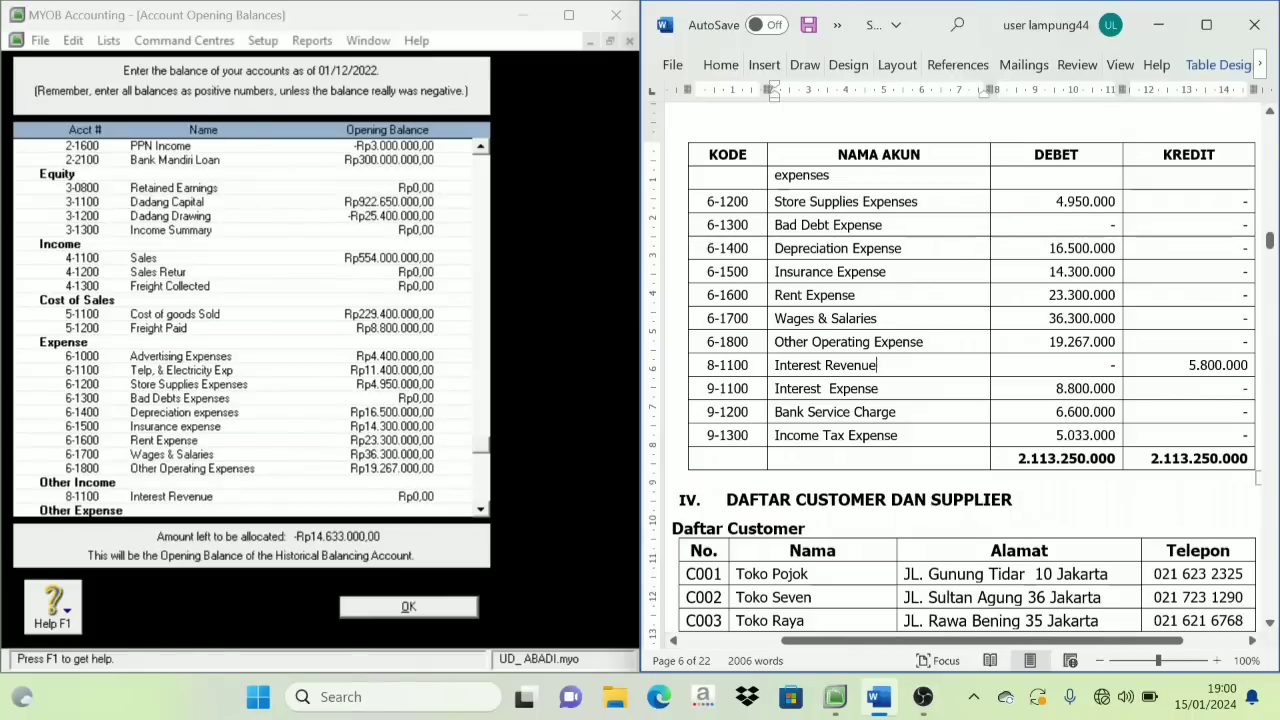
double_click(1218, 366)
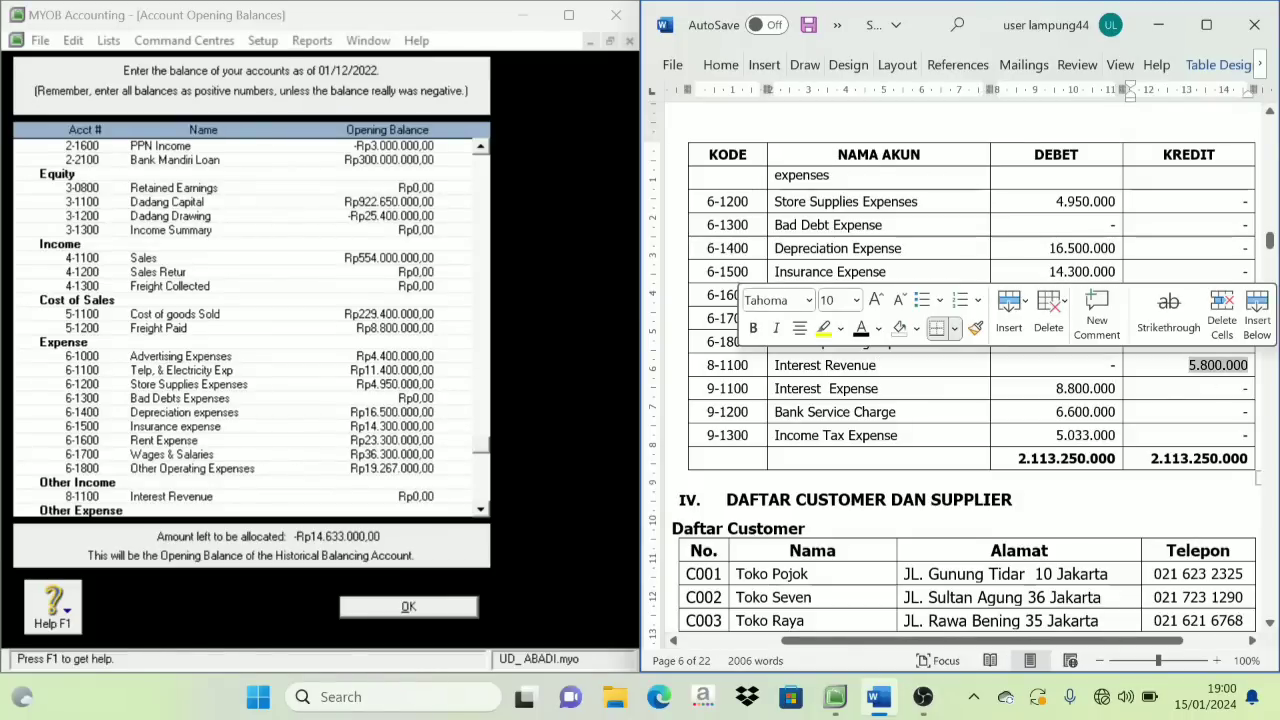
scroll(289, 478, down, 1)
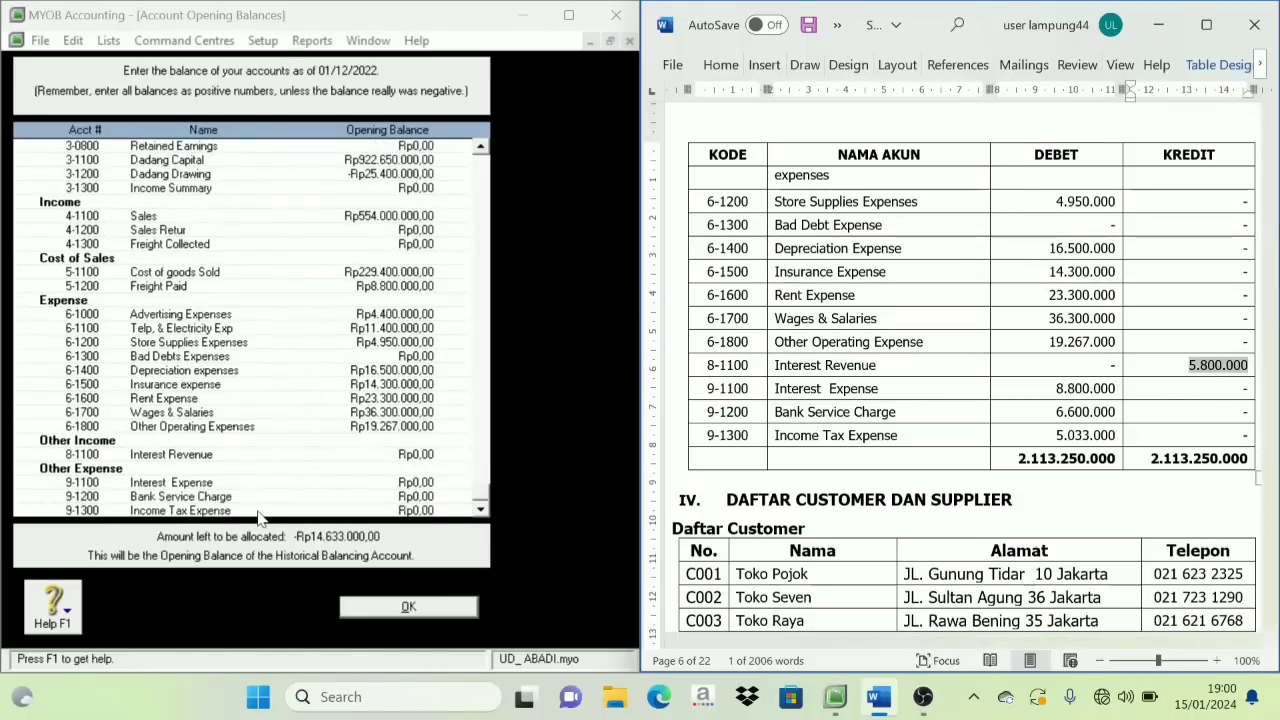
click(416, 454)
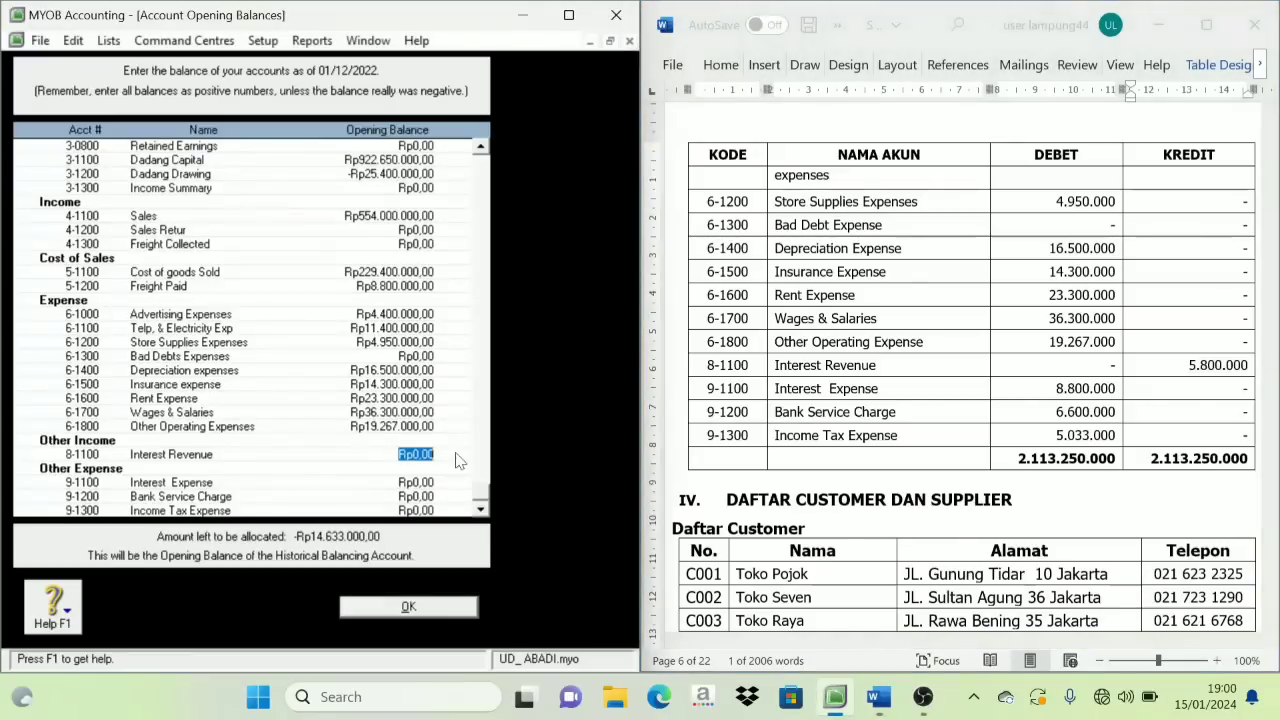
text(58)
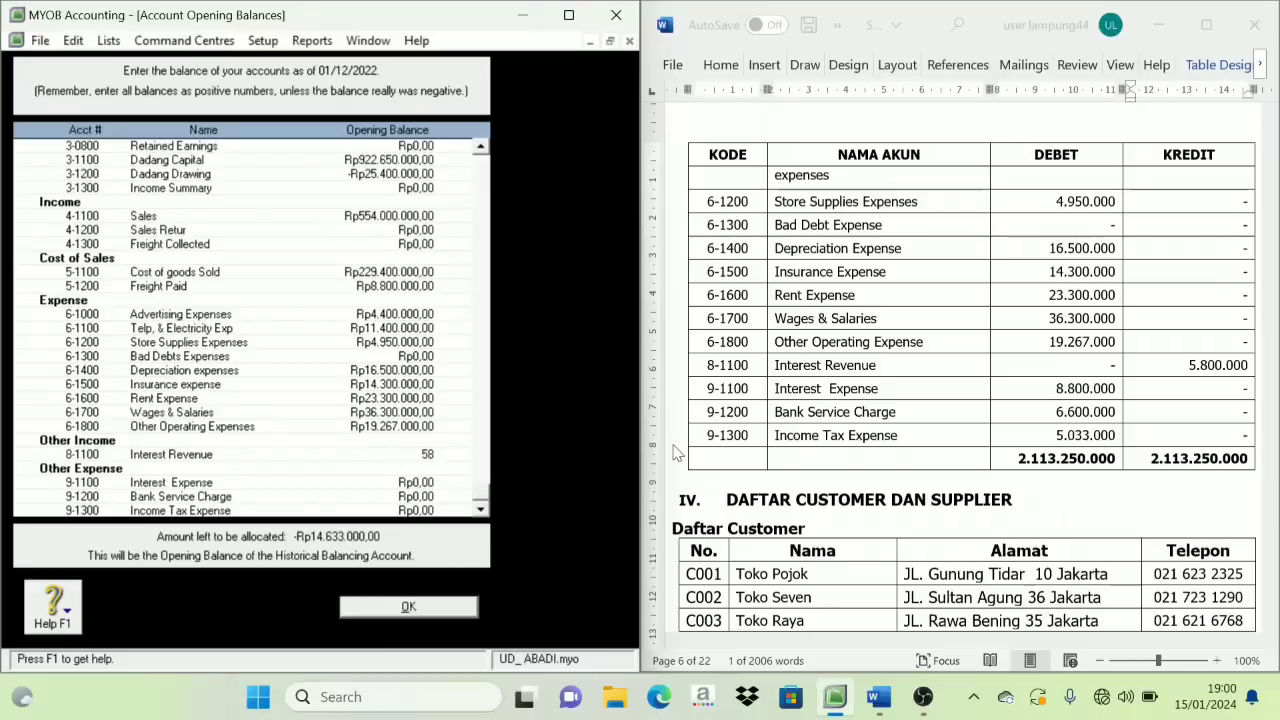
text(00000)
key(Tab)
Select the three other-expense debit amounts in Word, and in MYOB enter 8.800.000 for Interest Expense, 6.600.000 for Bank Service Charge and 5.033.000 for Income Tax Expense.
scroll(800, 463, down, 1)
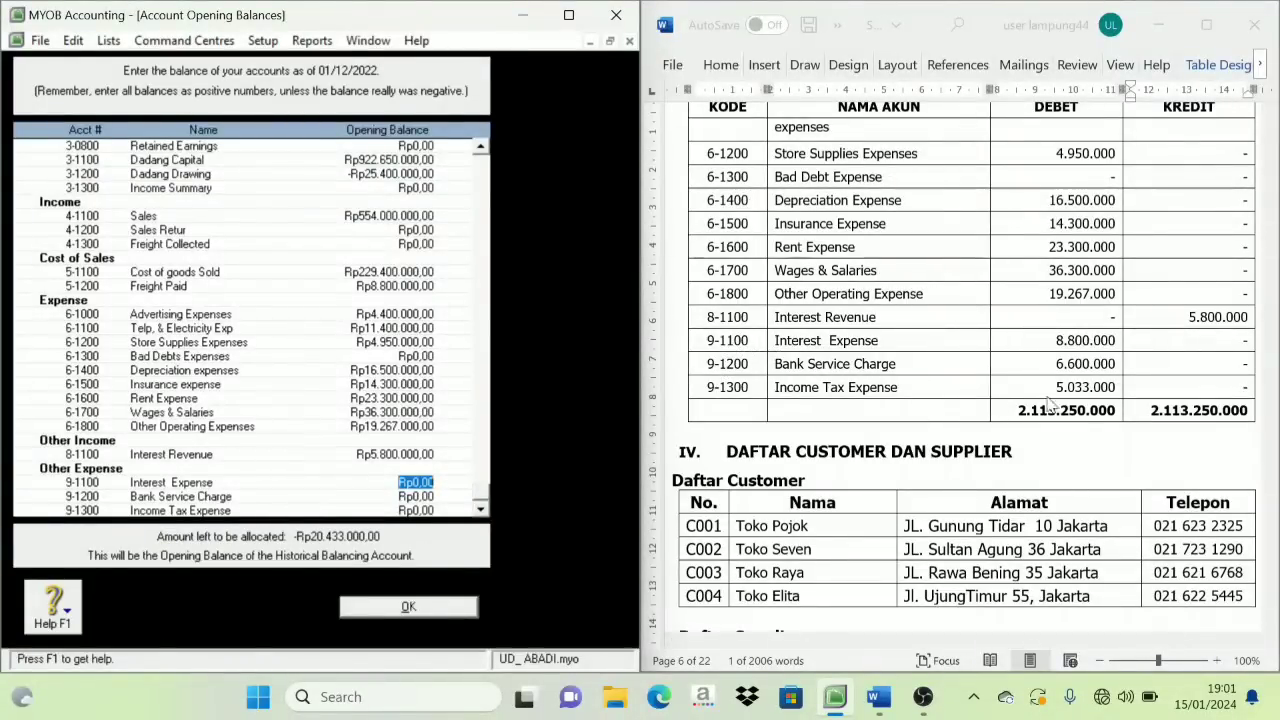
click(1065, 345)
drag(1065, 345, 1065, 388)
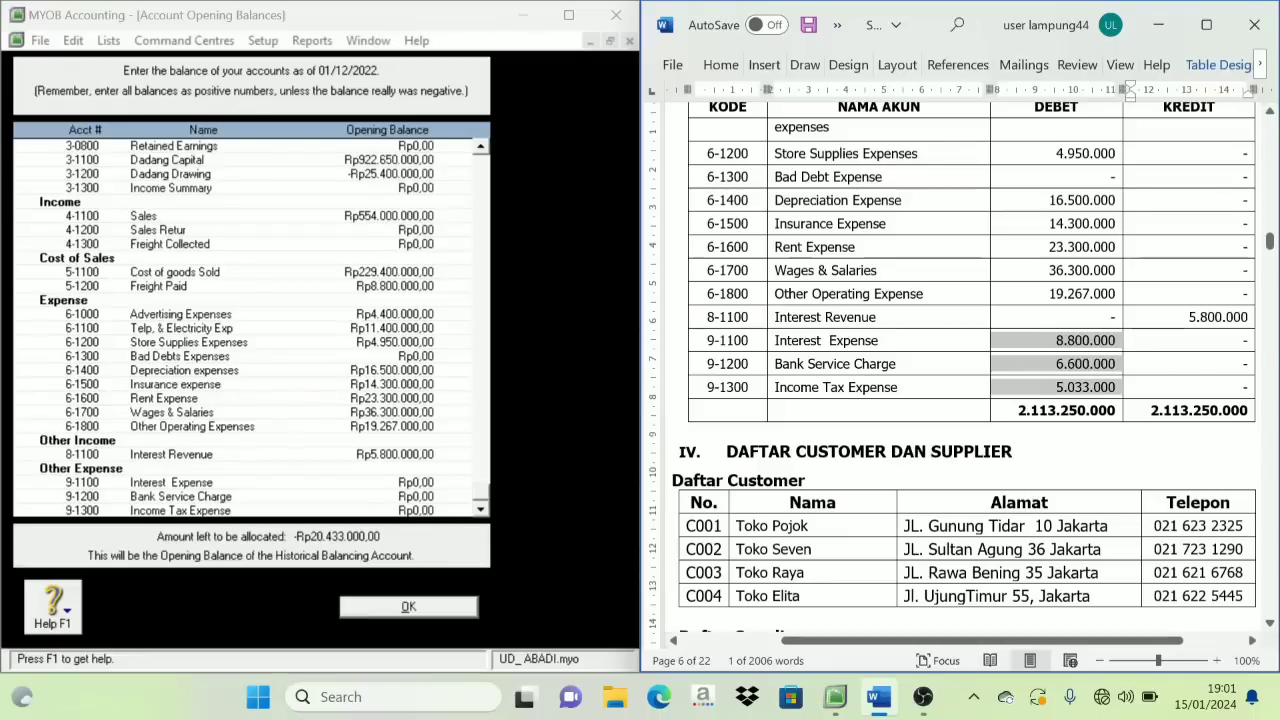
click(410, 482)
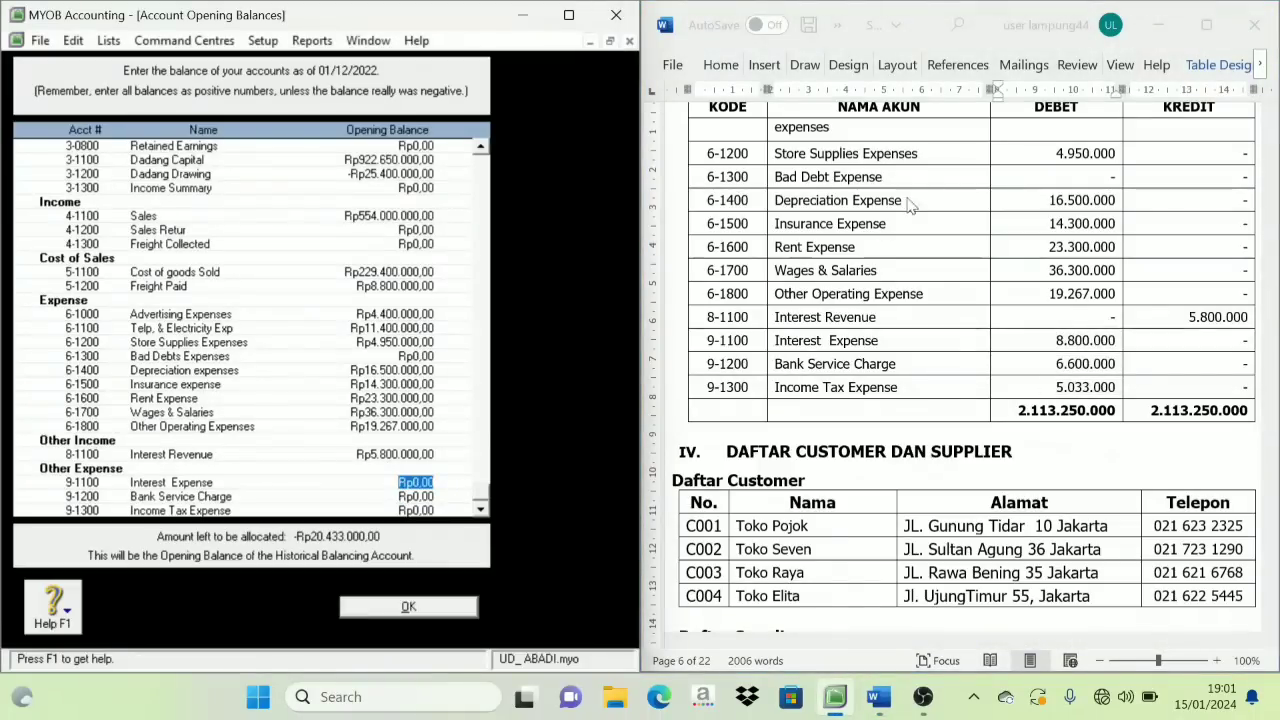
text(8800000)
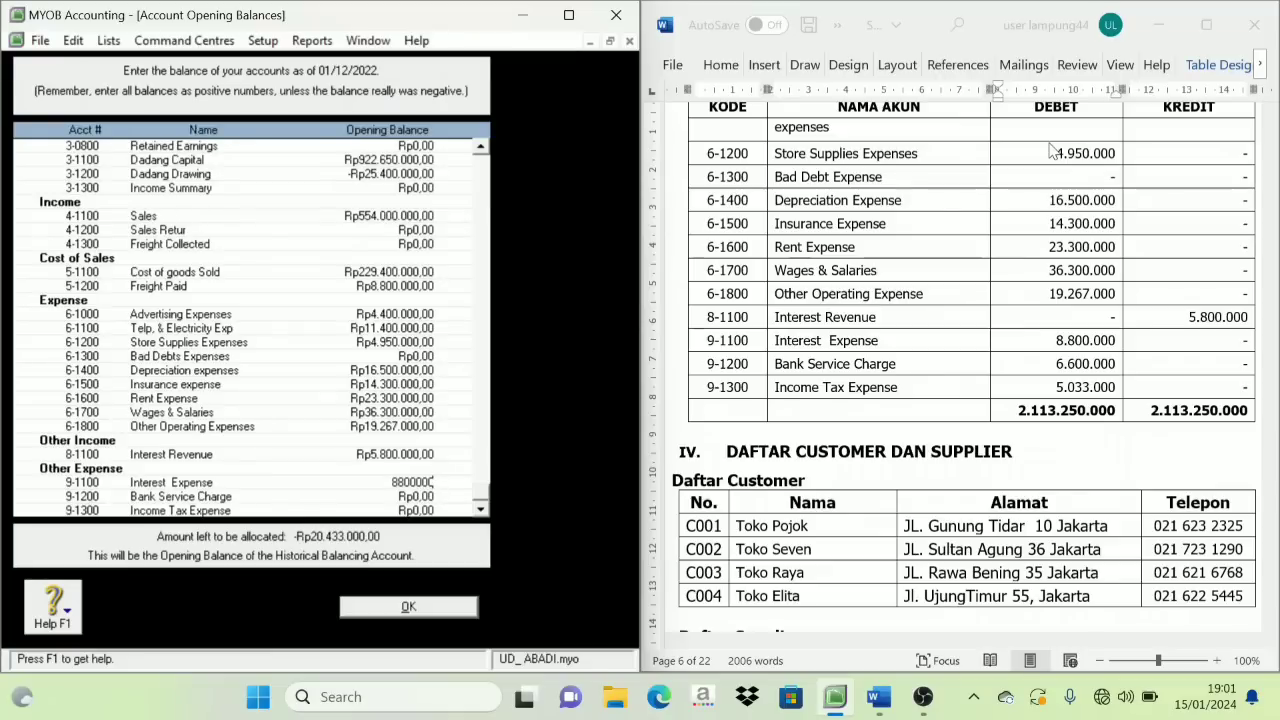
key(Tab)
text(66)
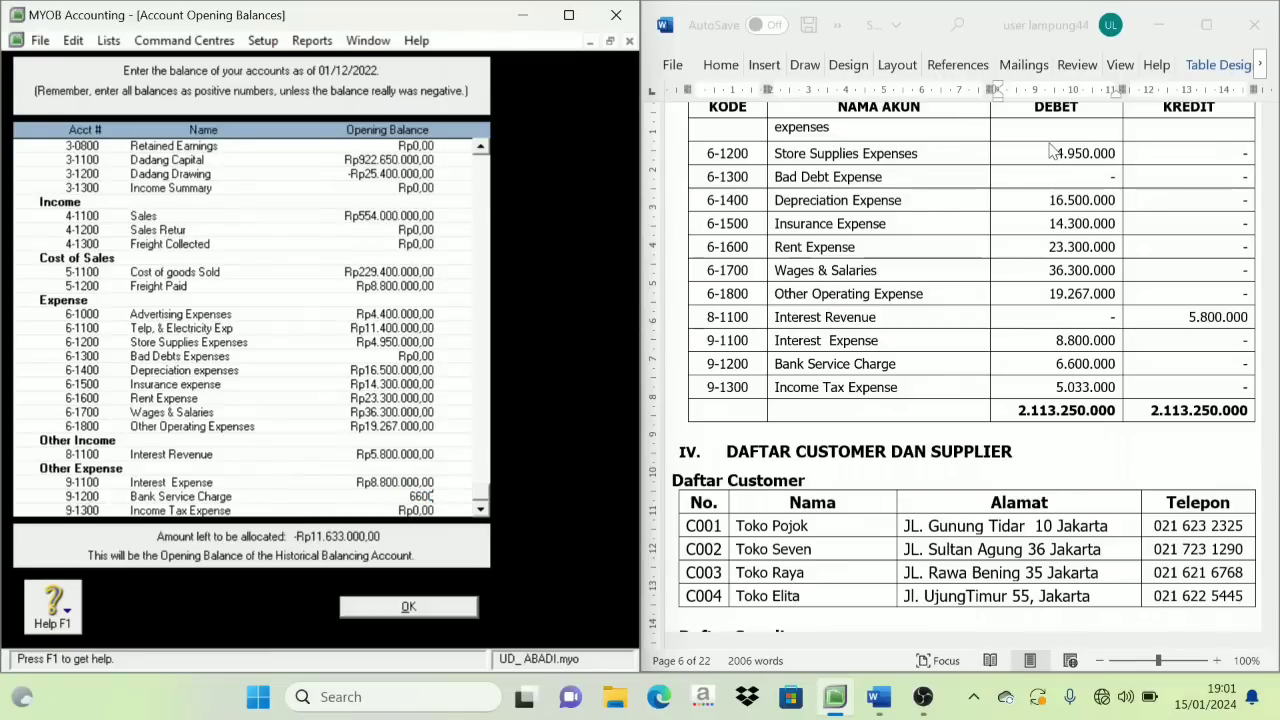
key(Tab)
text(5.)
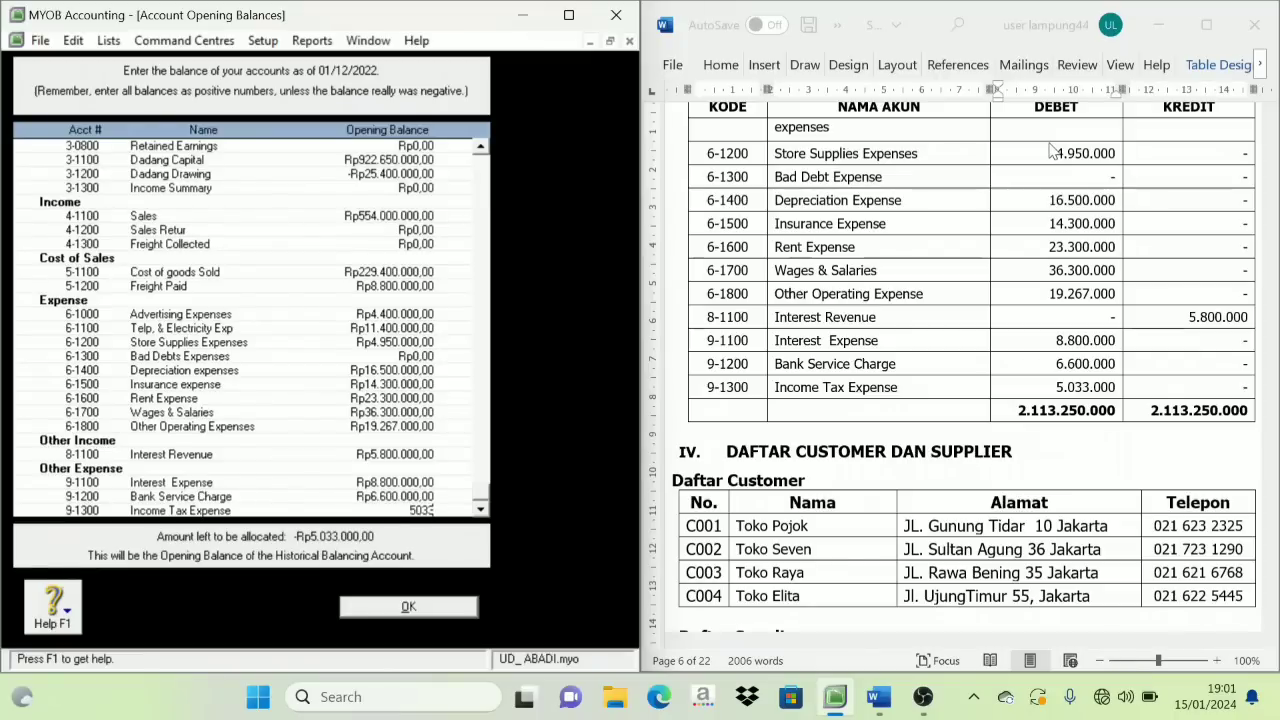
text(033.000)
key(Tab)
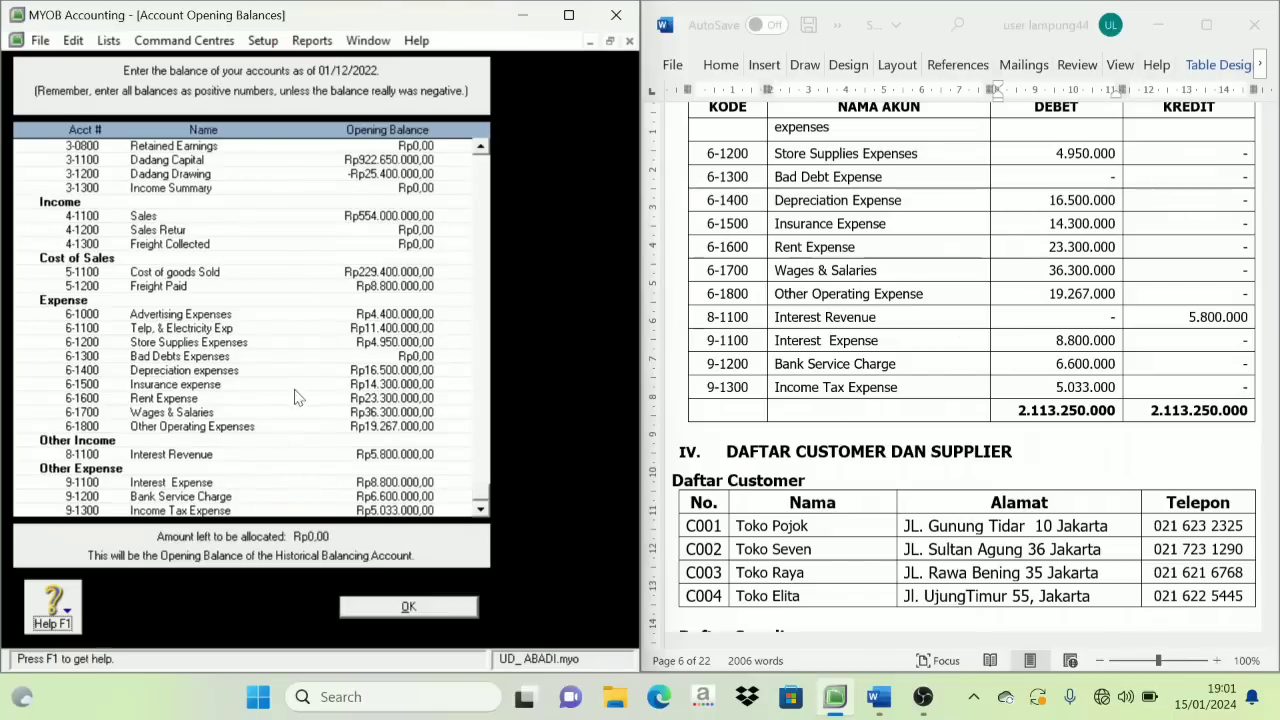
Review the entered opening balances from the asset accounts through the other expense accounts, and accept the account opening balances.
scroll(307, 381, up, 1)
scroll(307, 381, up, 6)
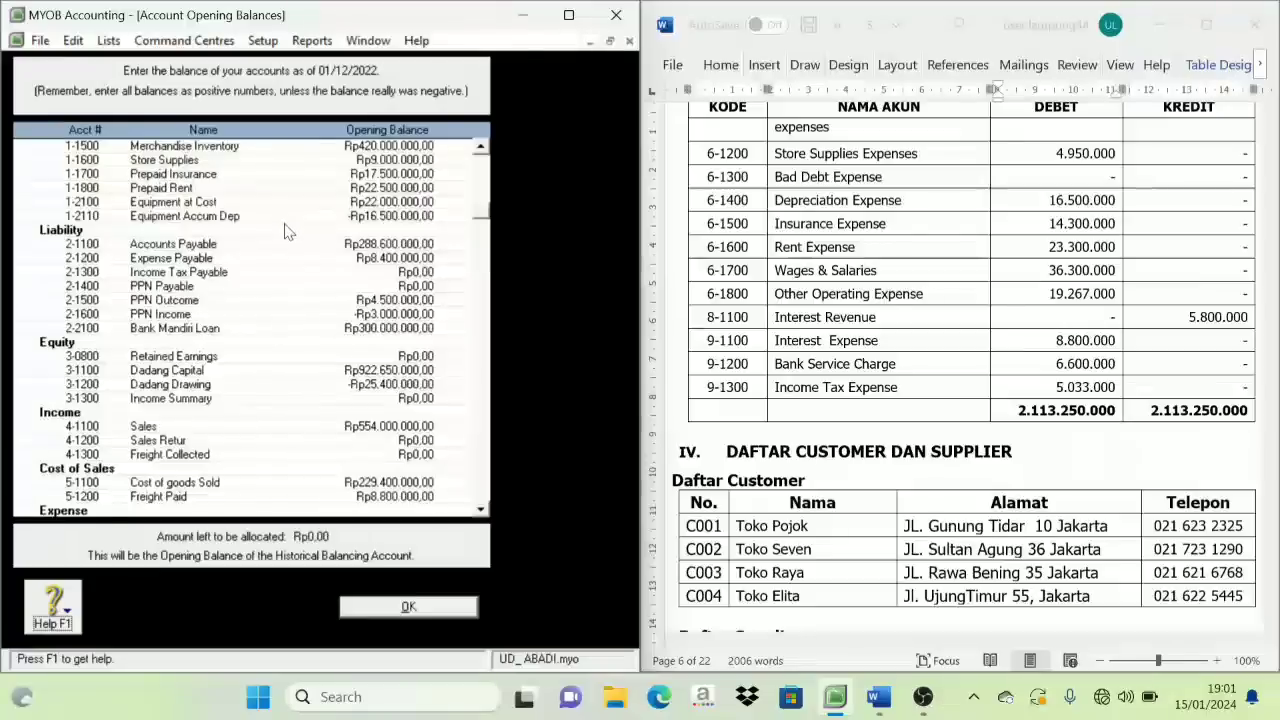
scroll(290, 235, down, 5)
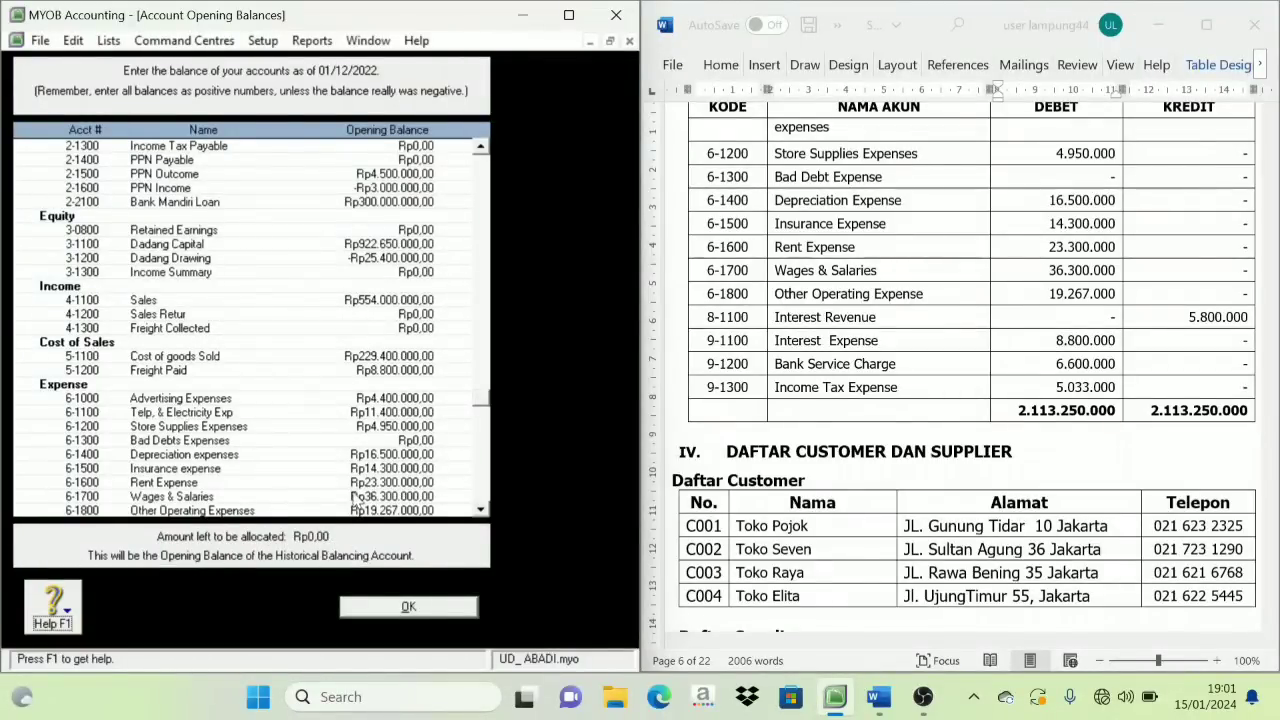
scroll(373, 470, up, 5)
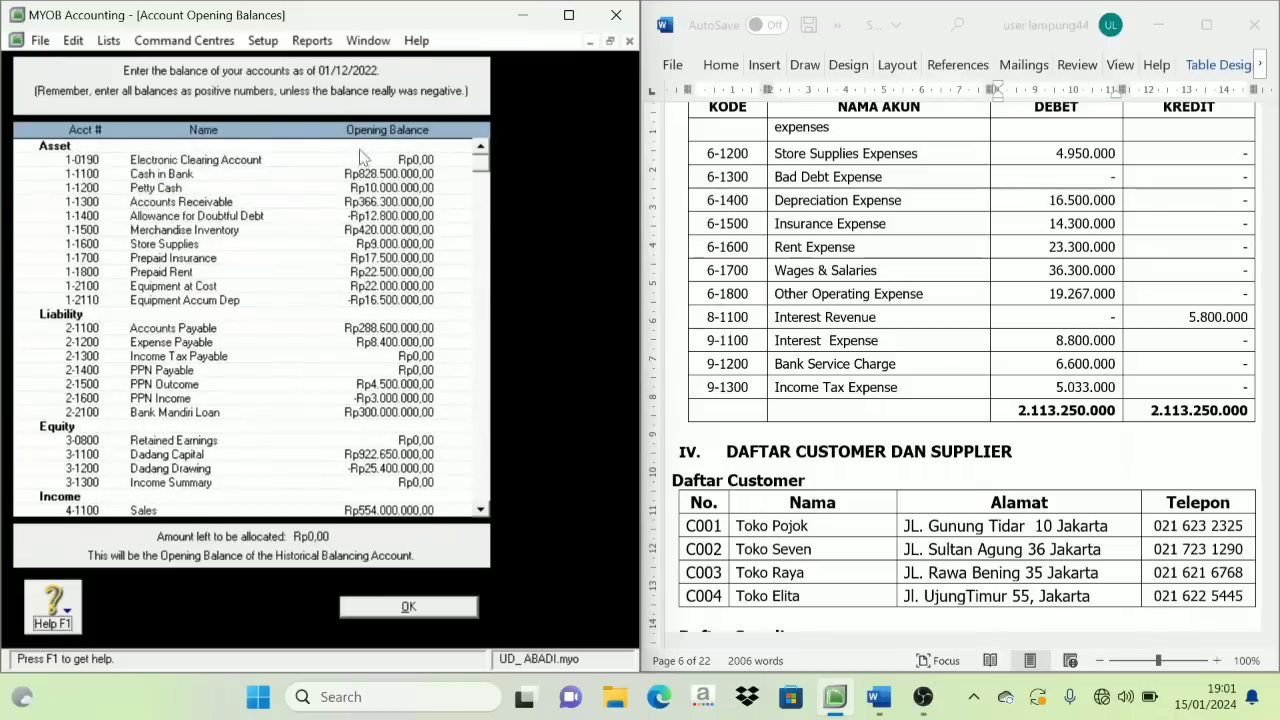
scroll(373, 259, down, 4)
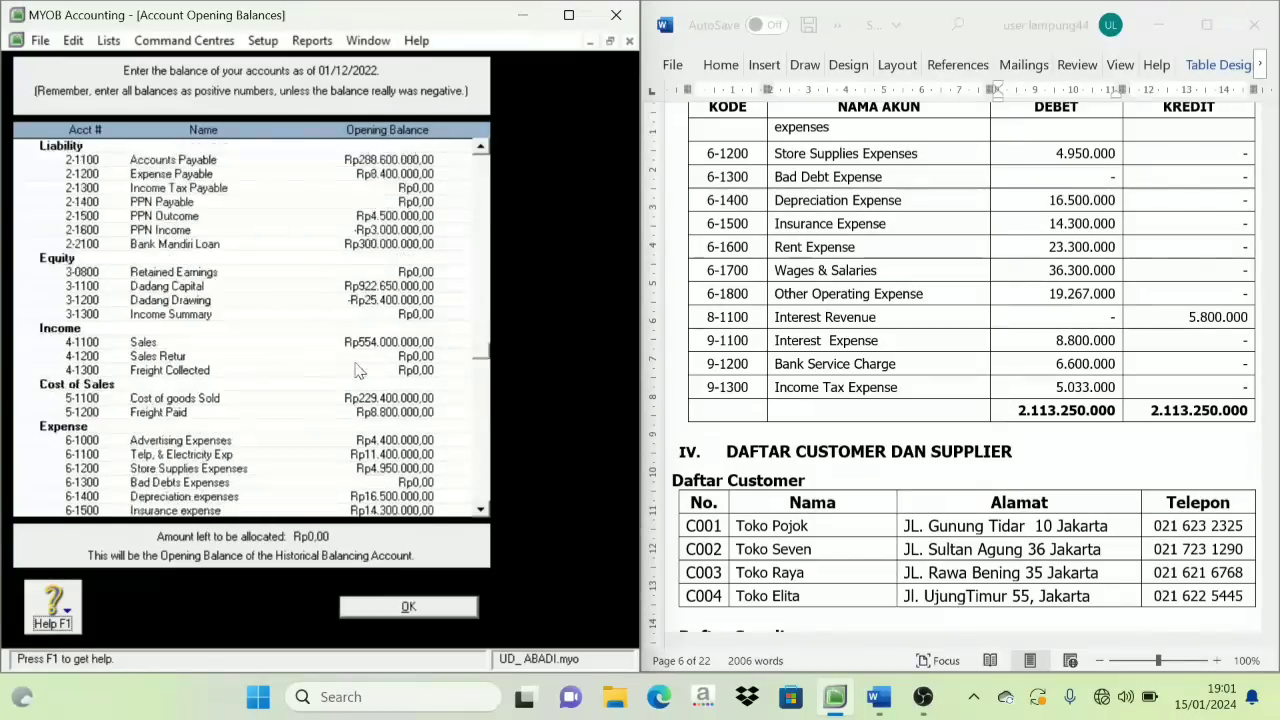
scroll(360, 340, up, 1)
scroll(355, 390, down, 4)
scroll(352, 420, down, 1)
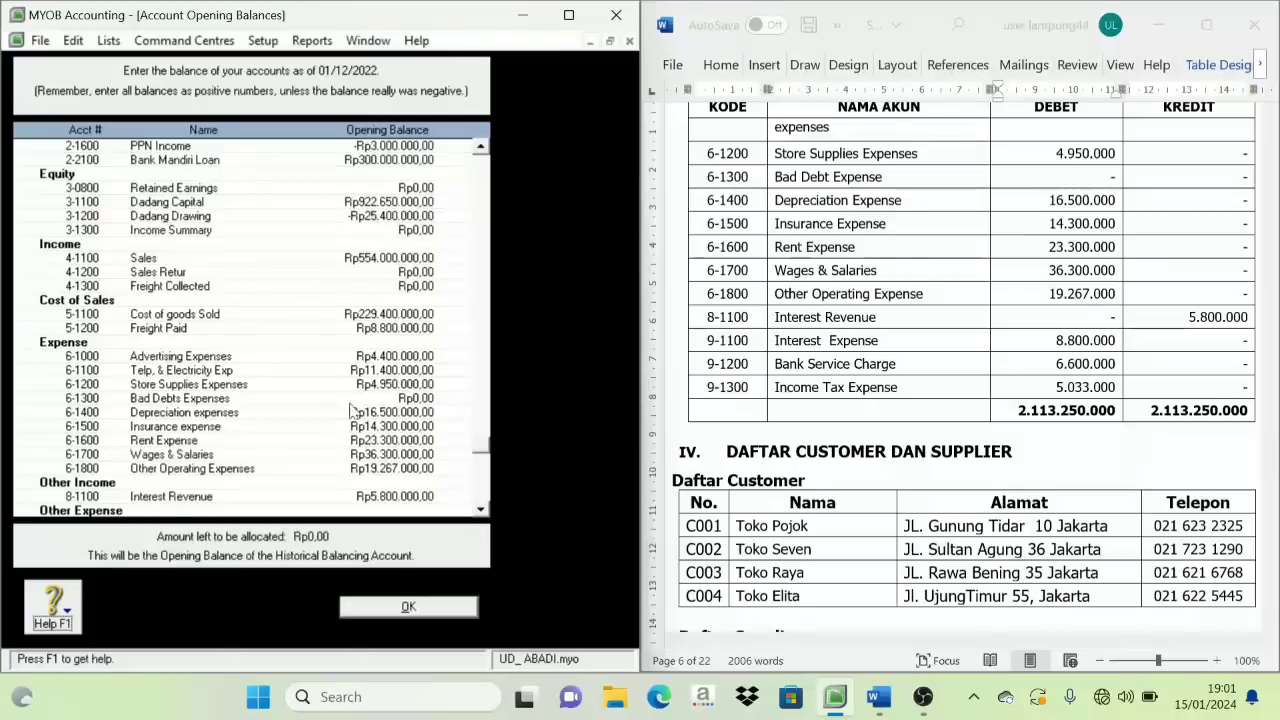
click(409, 608)
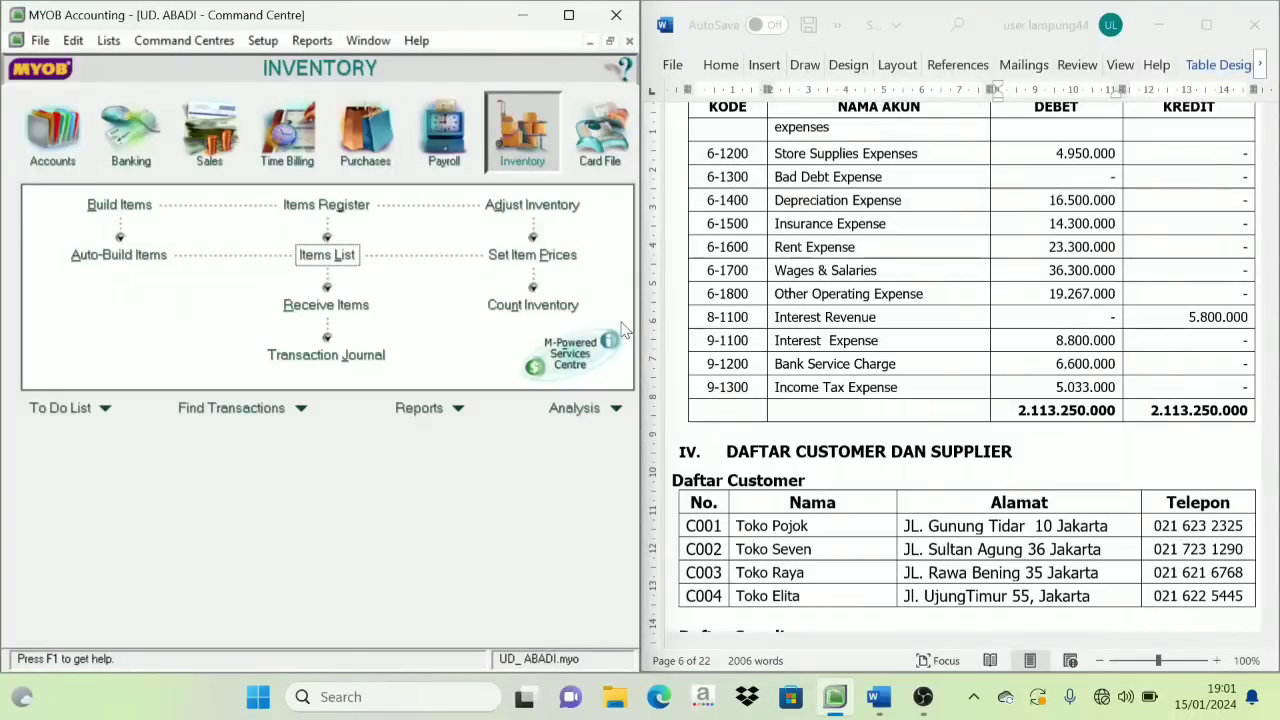
Look over the customer list, supplier list and accounts receivable balances that follow the trial balance in the Word document.
scroll(937, 388, down, 1)
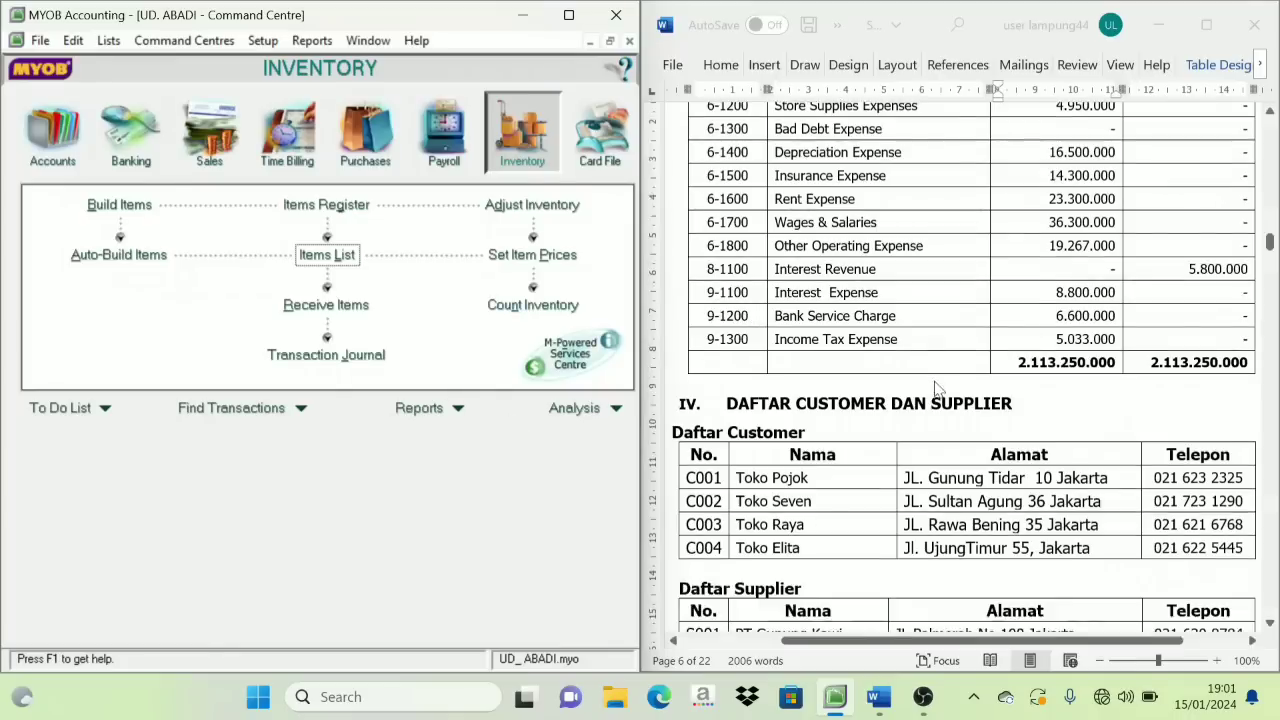
scroll(937, 388, down, 3)
scroll(760, 262, down, 1)
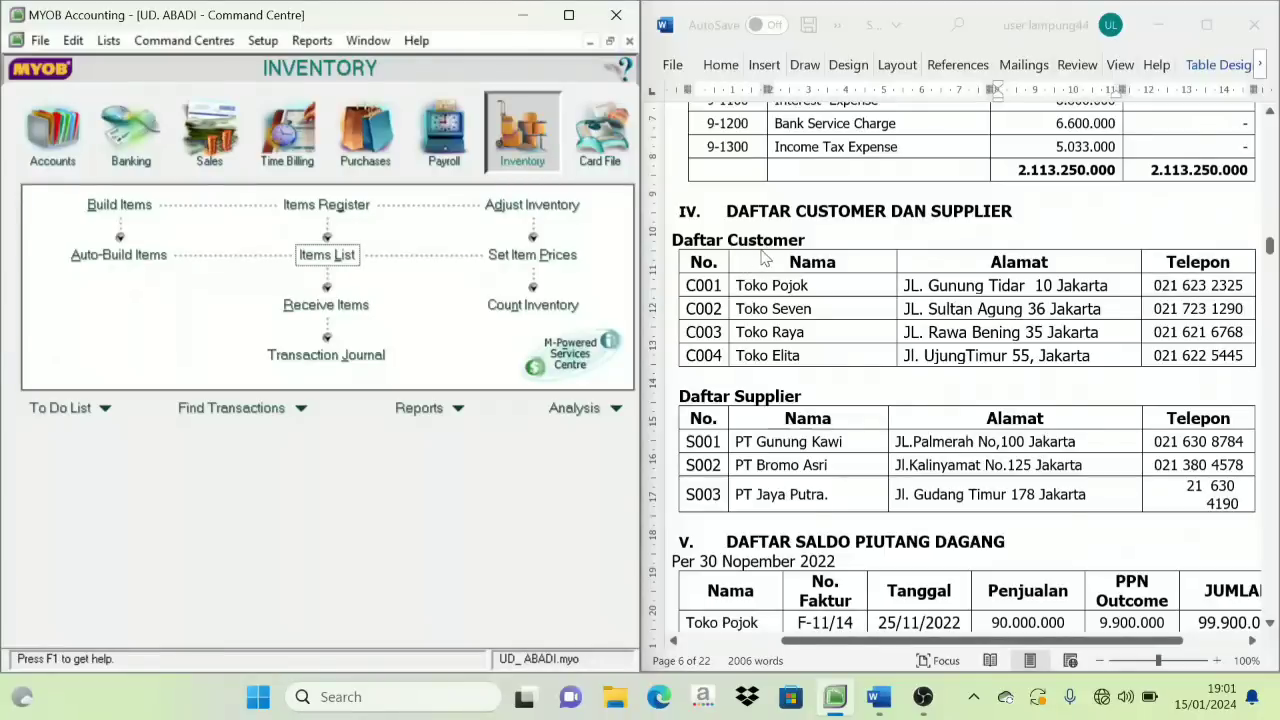
scroll(865, 355, down, 3)
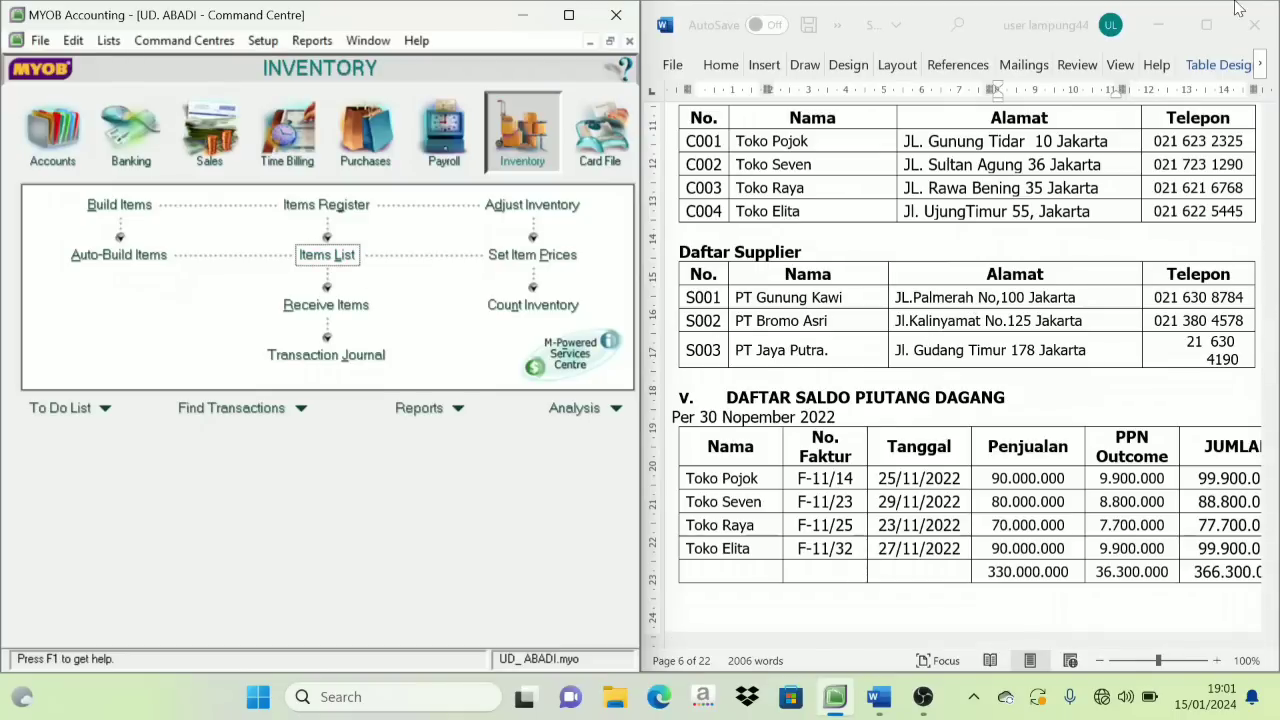
Maximize the MYOB window, open the tax code list and delete the PRI (GST Private Use) tax code.
click(568, 15)
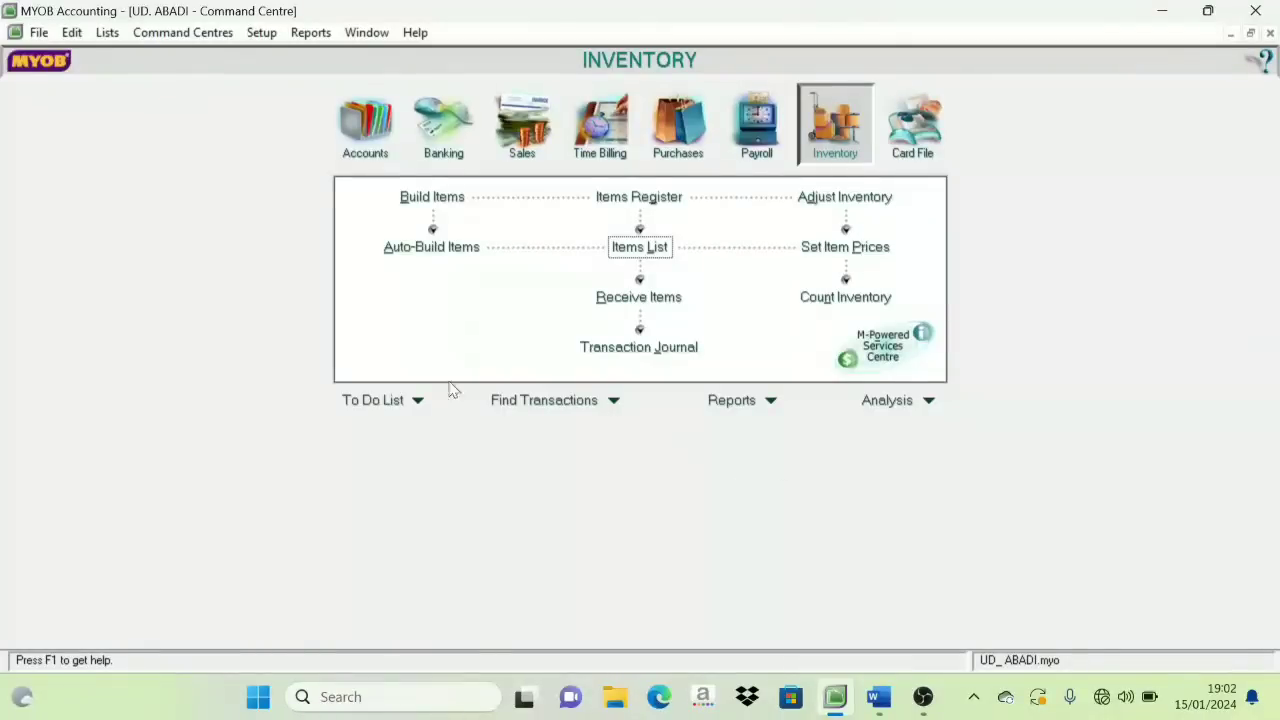
click(107, 33)
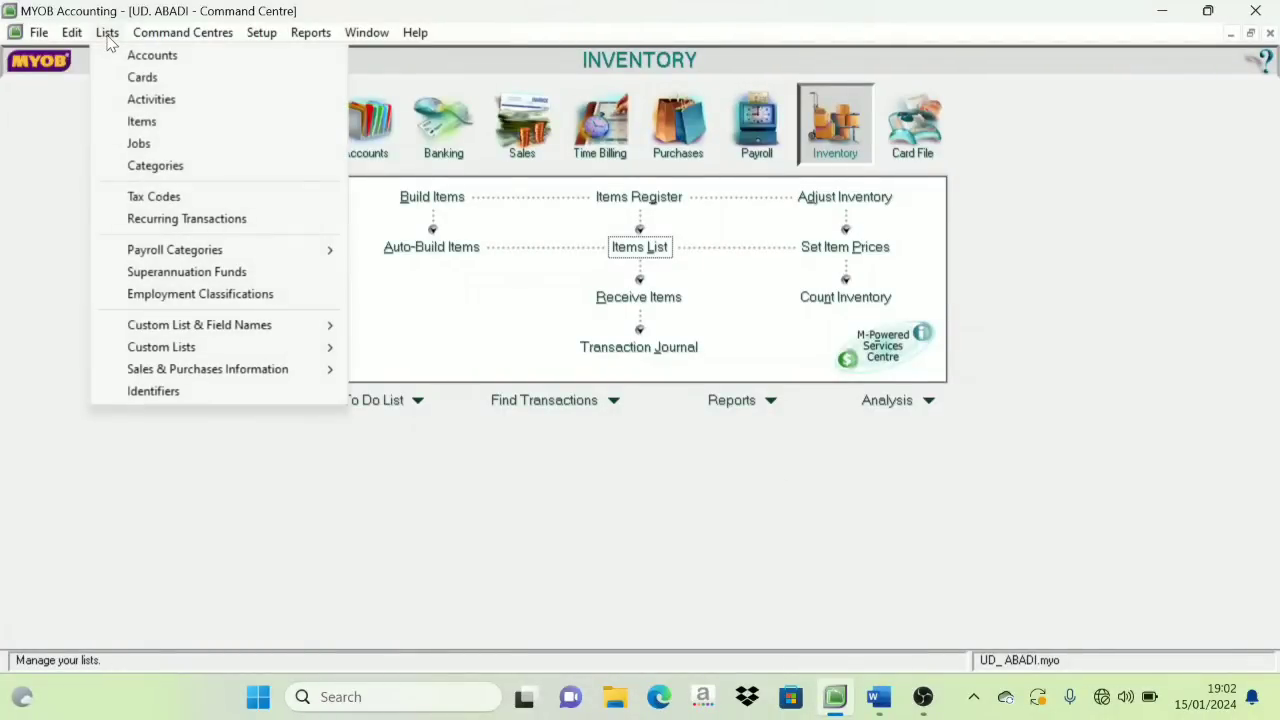
click(142, 197)
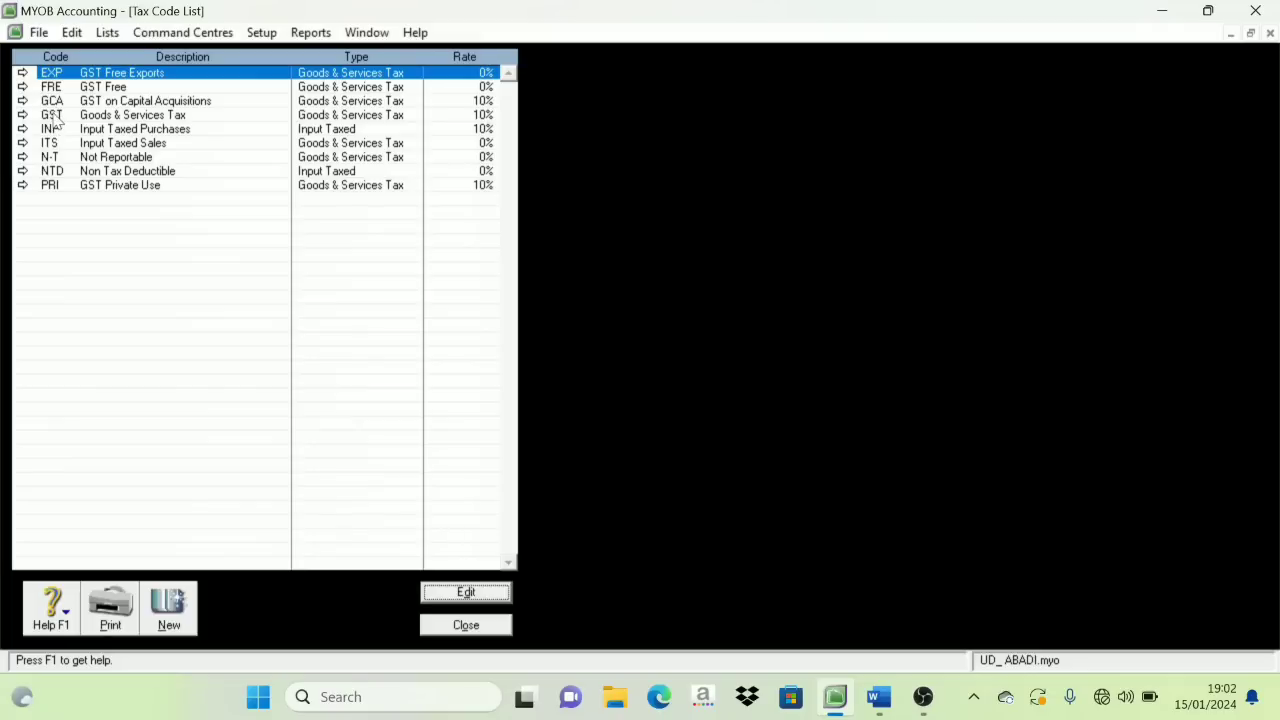
click(23, 186)
right_click(95, 162)
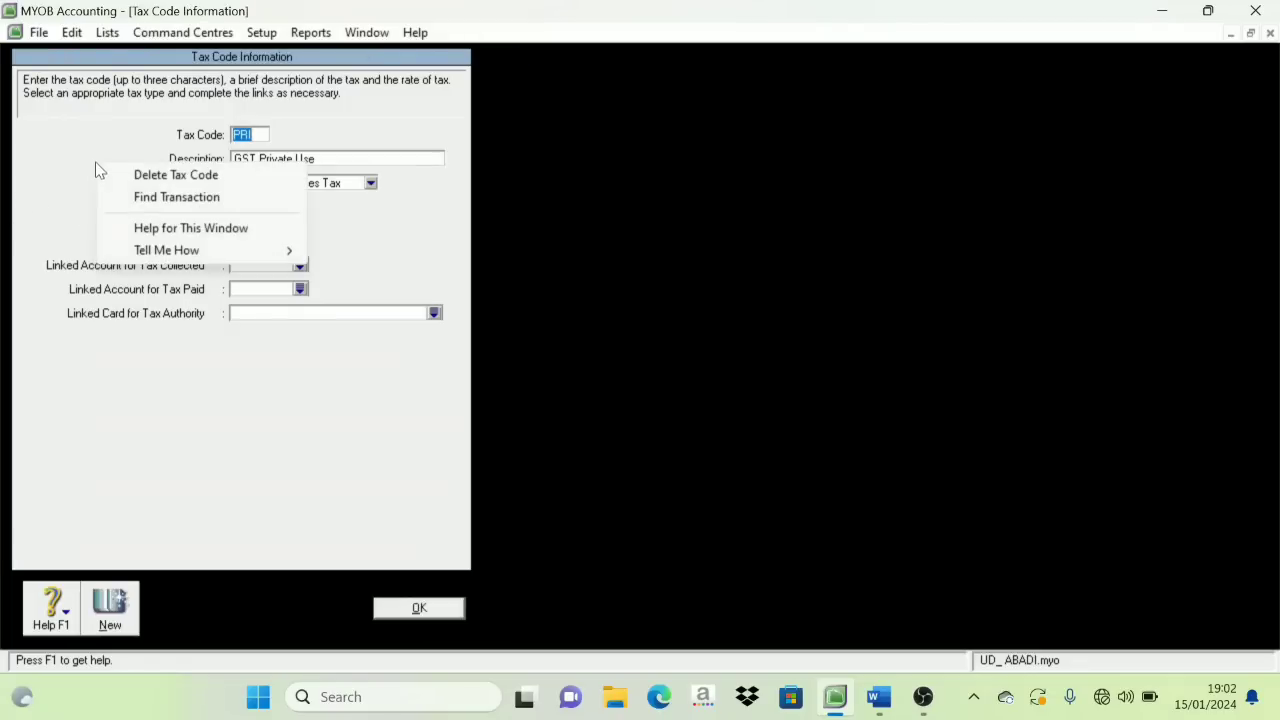
click(144, 174)
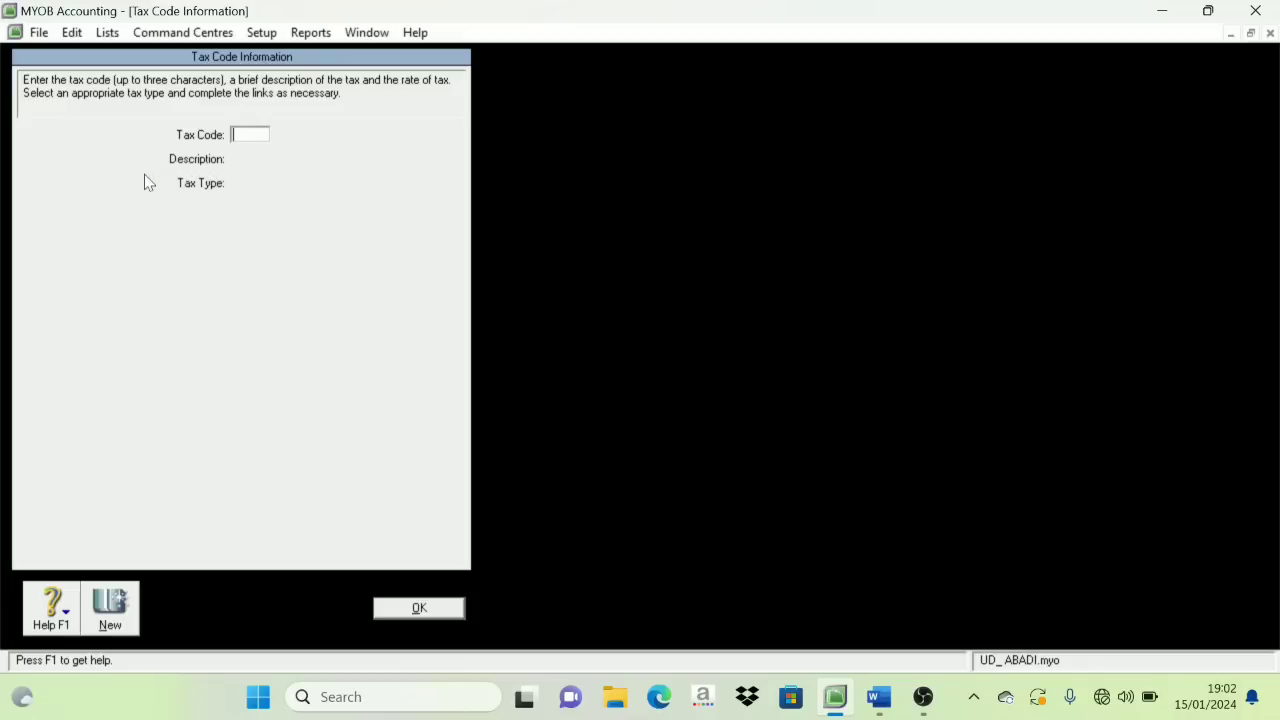
click(440, 612)
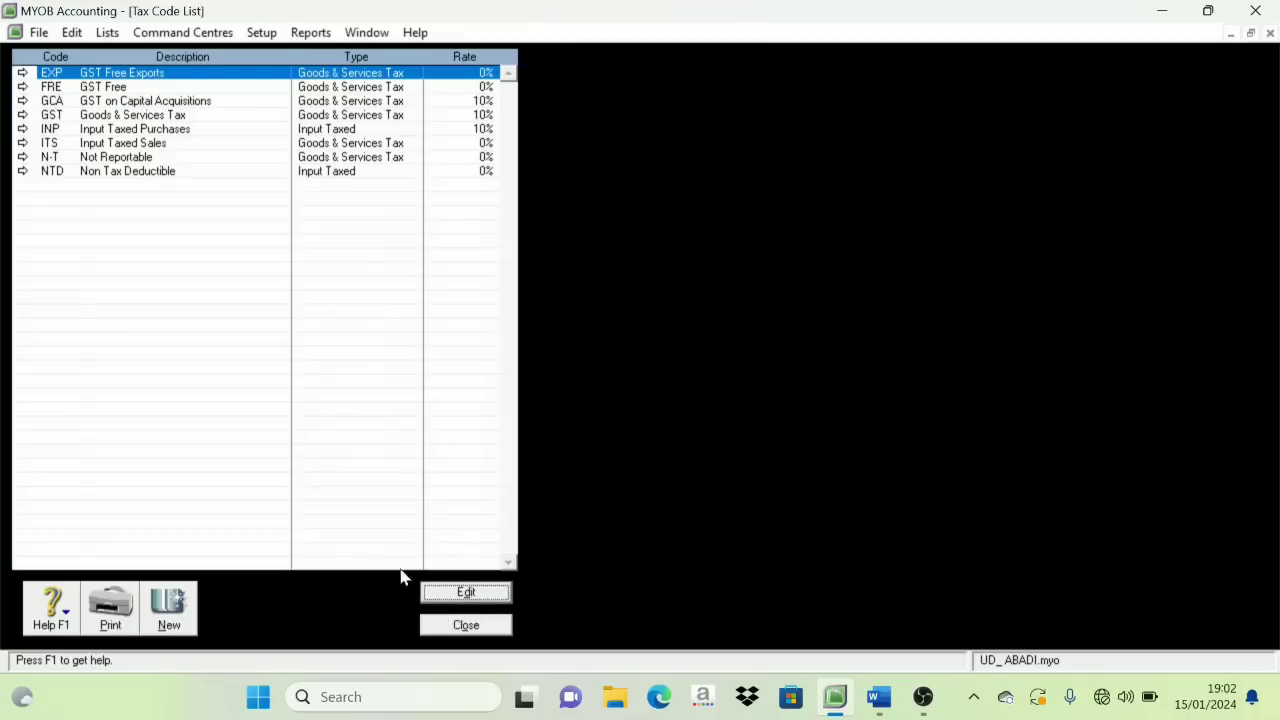
Delete the NTD (Non Tax Deductible) and ITS (Input Taxed Sales) tax codes.
click(22, 172)
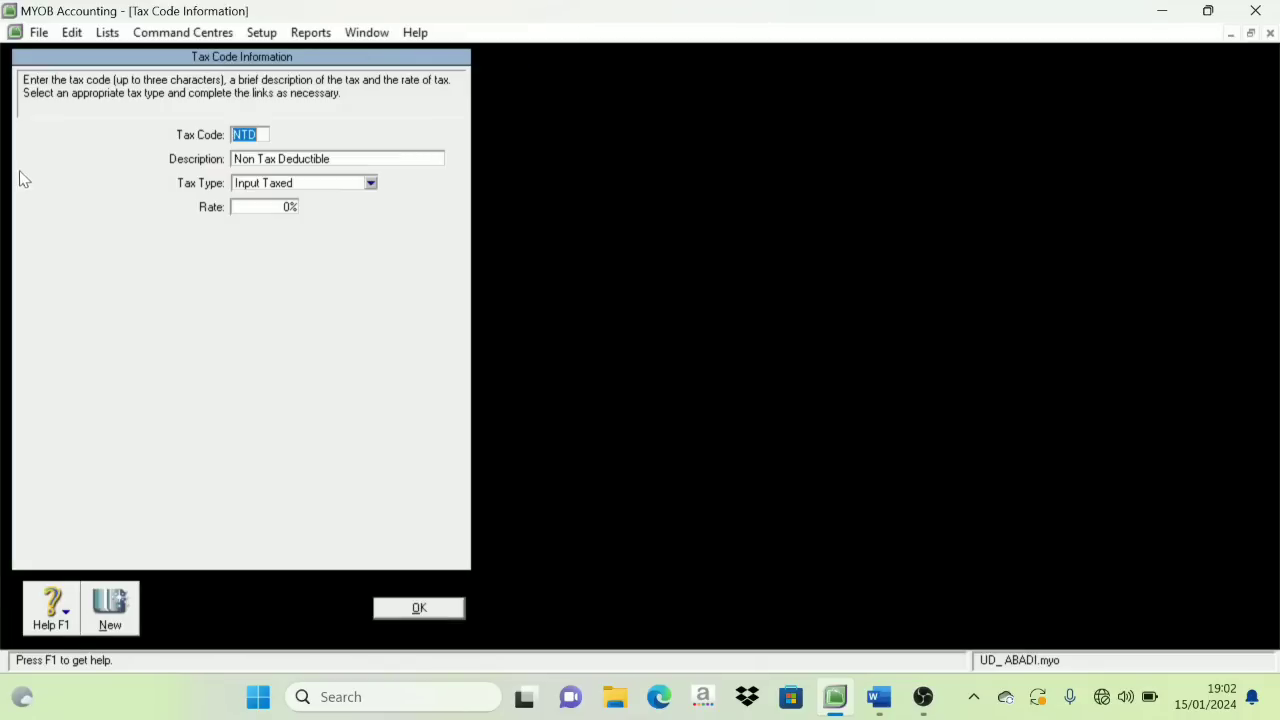
right_click(123, 134)
click(160, 146)
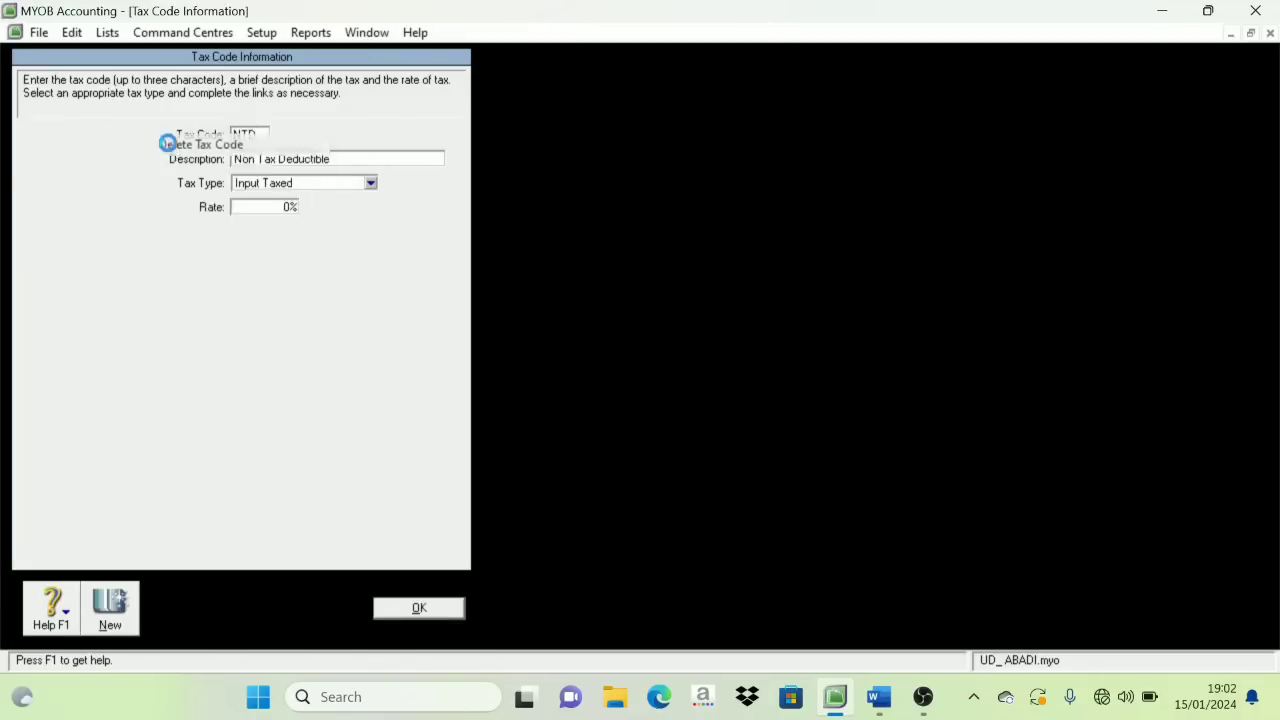
click(392, 614)
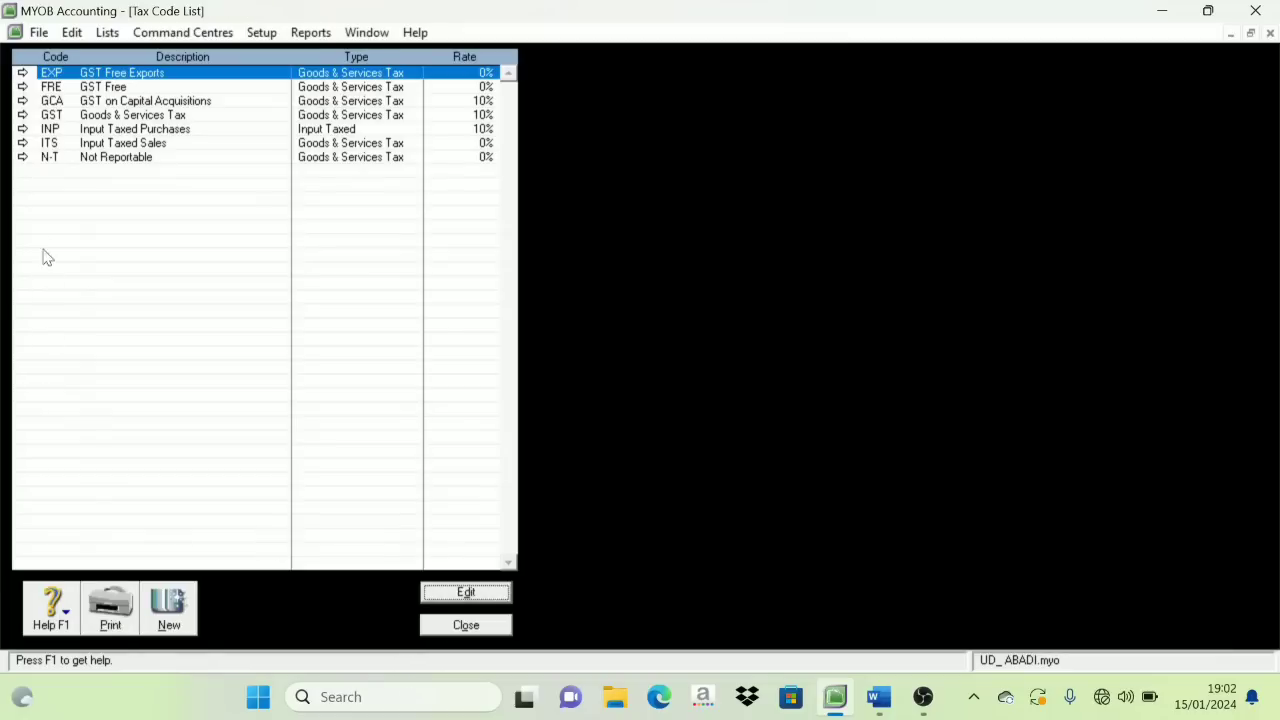
click(23, 141)
right_click(92, 148)
click(123, 159)
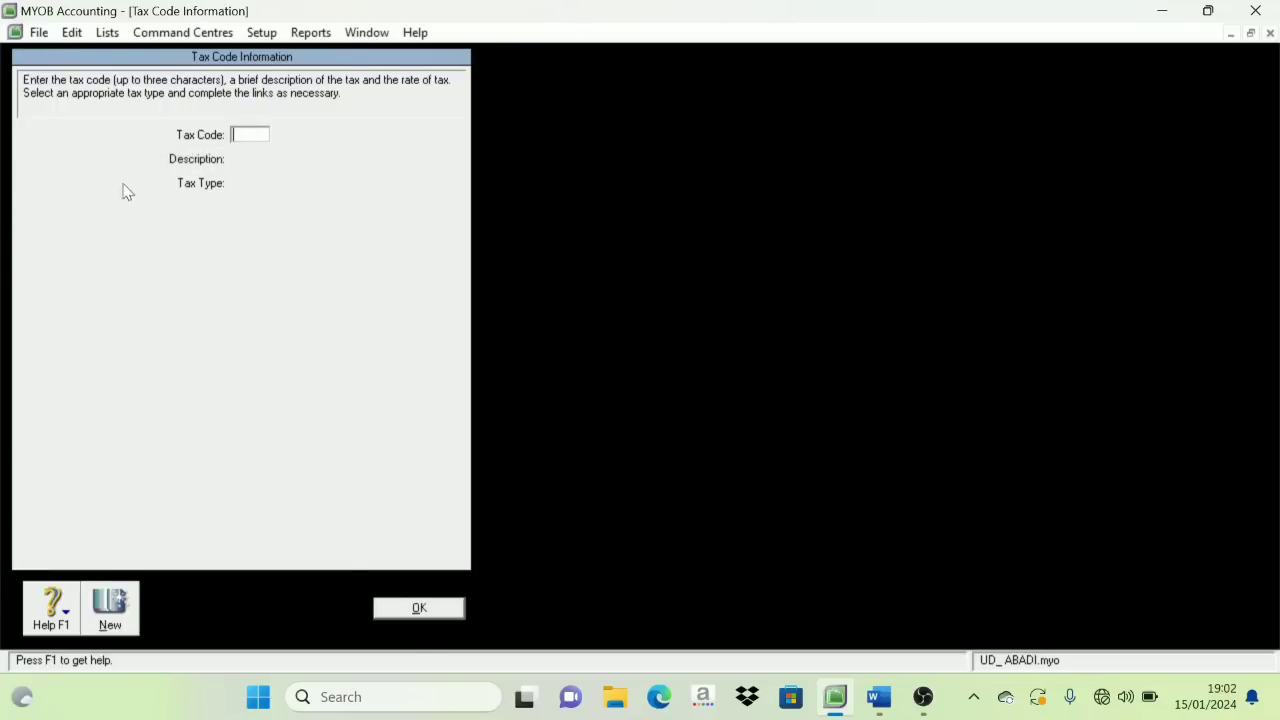
click(422, 612)
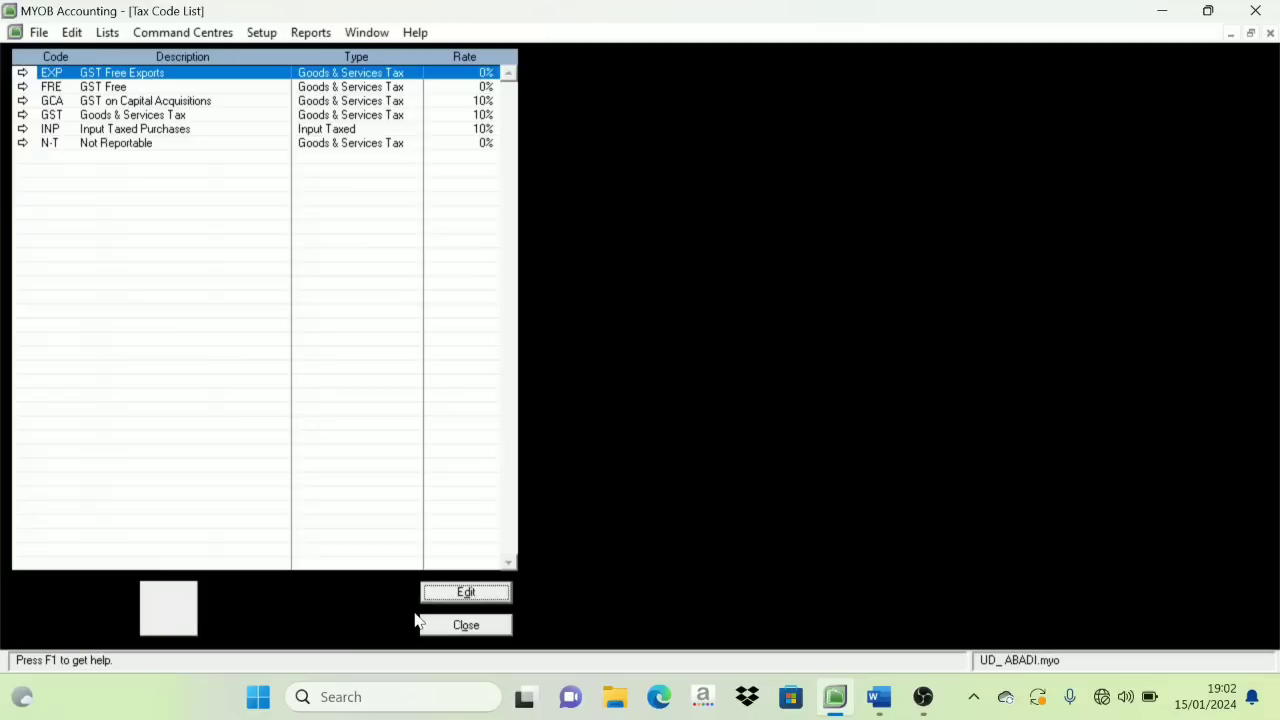
Delete the INP (Input Taxed Purchases) and GCA (GST on Capital Acquisitions) tax codes.
click(23, 130)
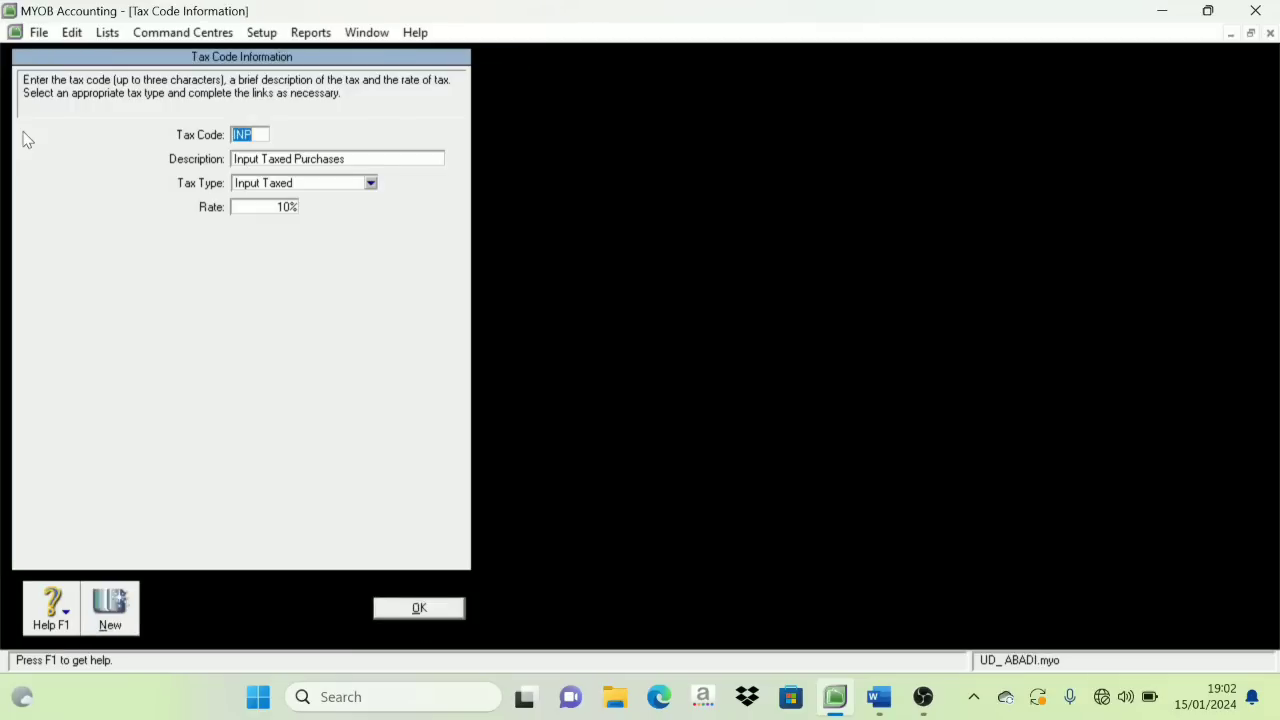
right_click(86, 143)
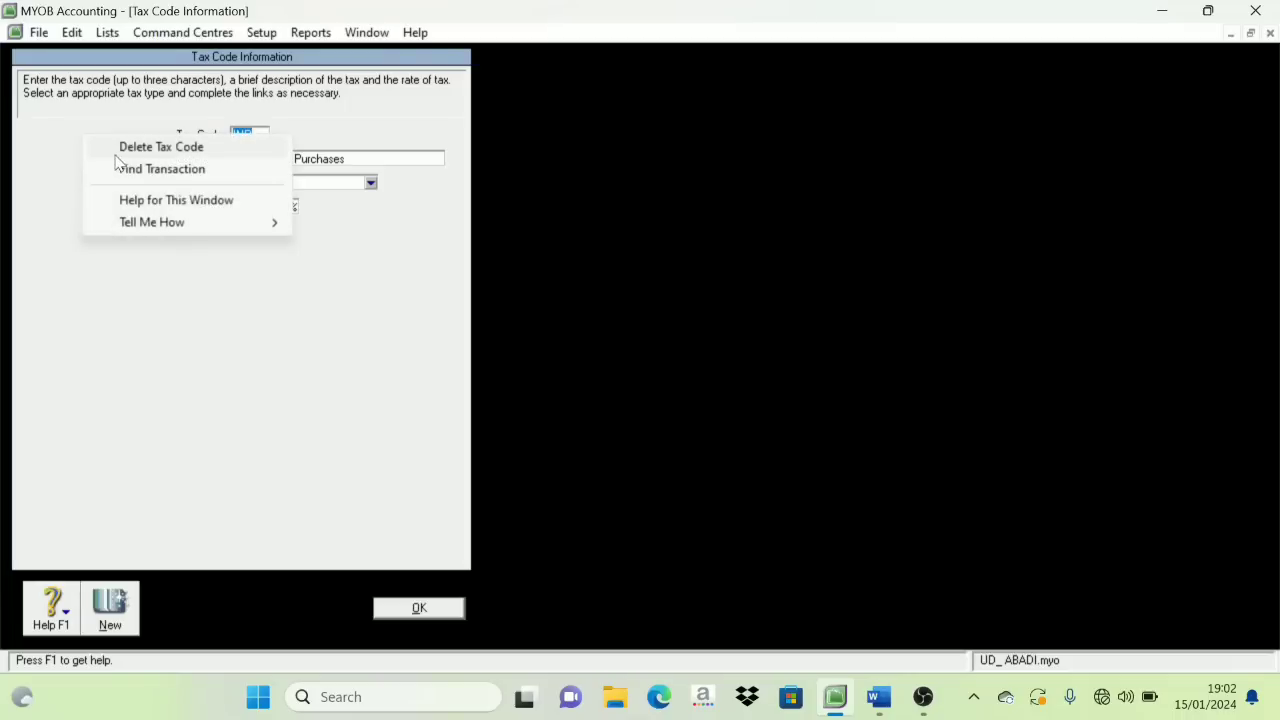
click(118, 148)
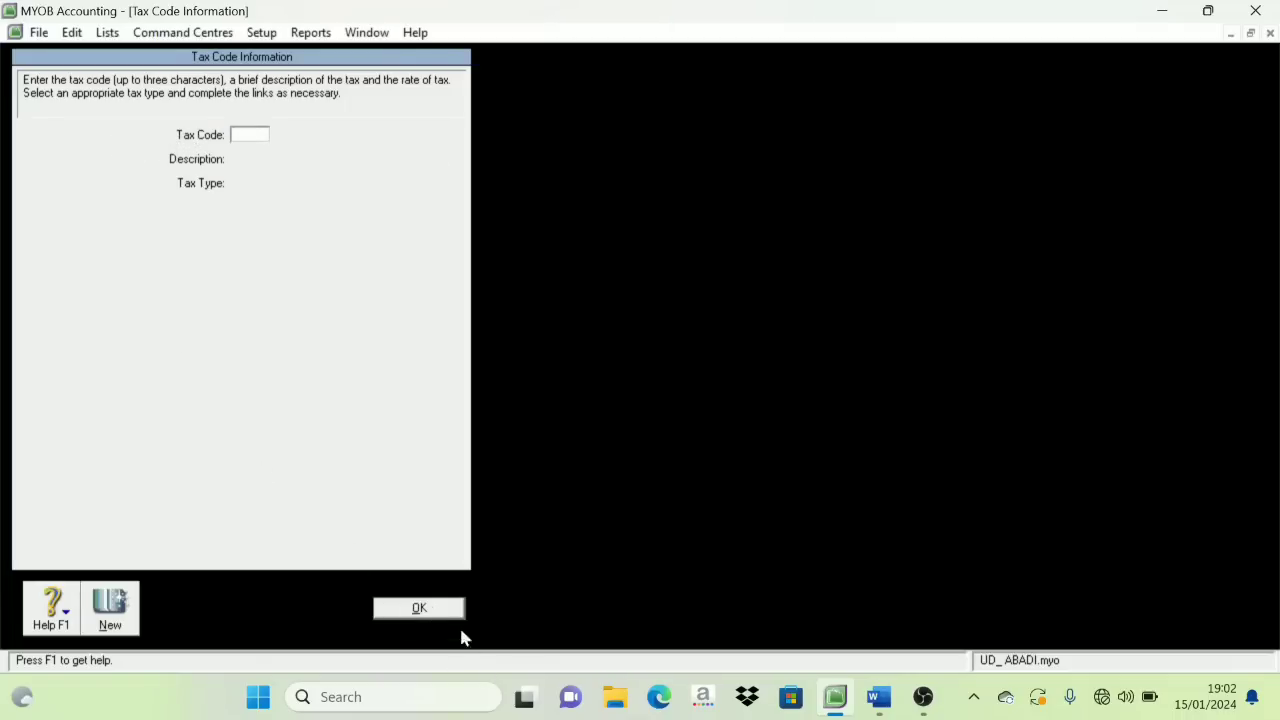
click(432, 608)
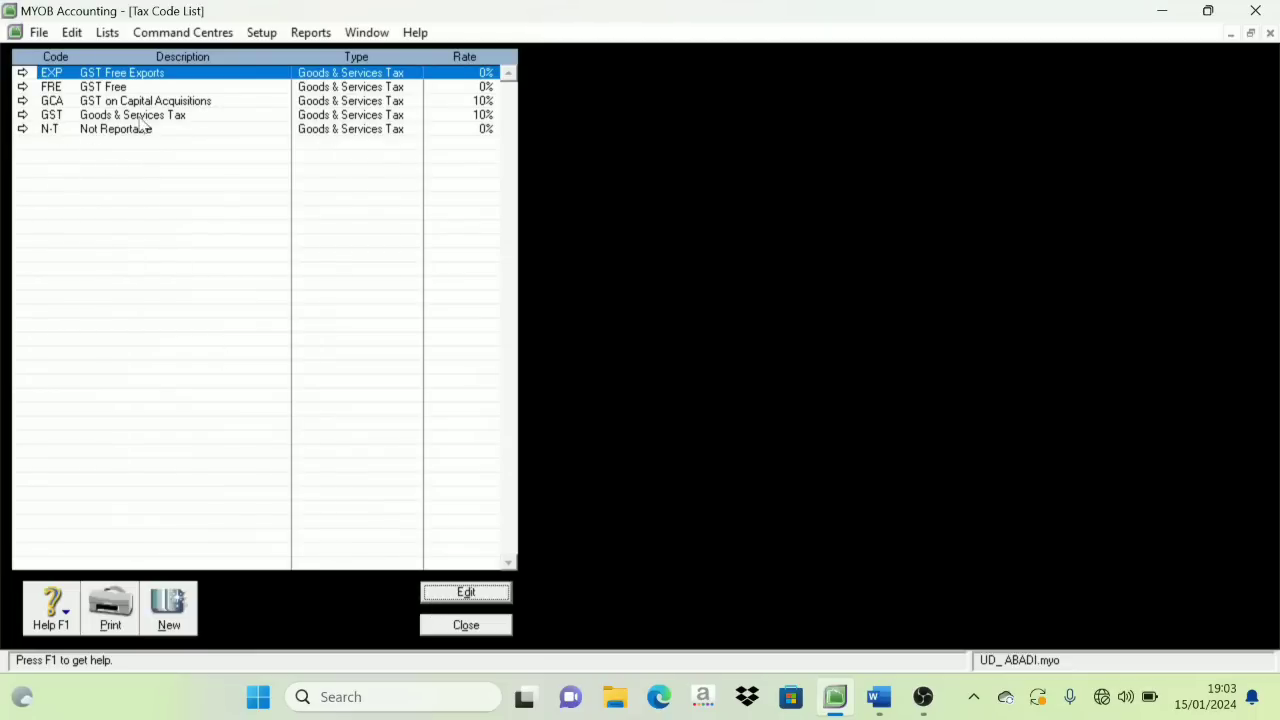
click(24, 100)
right_click(77, 129)
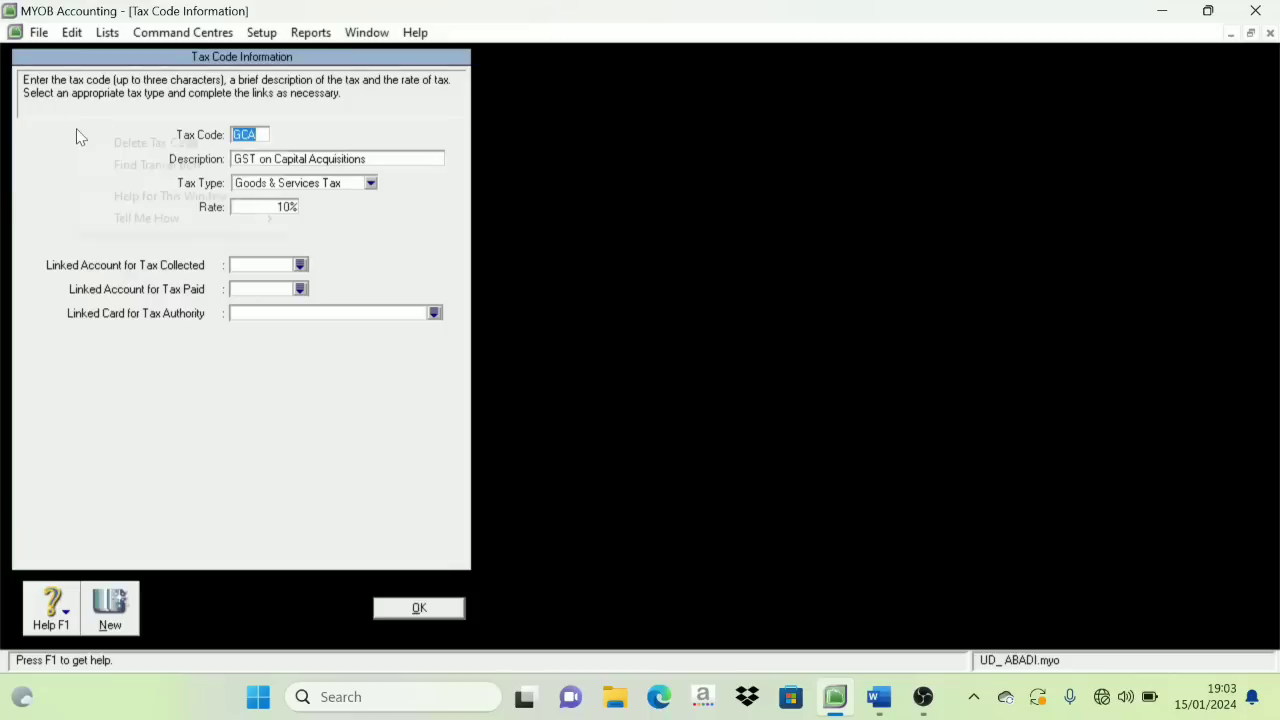
click(118, 142)
click(405, 607)
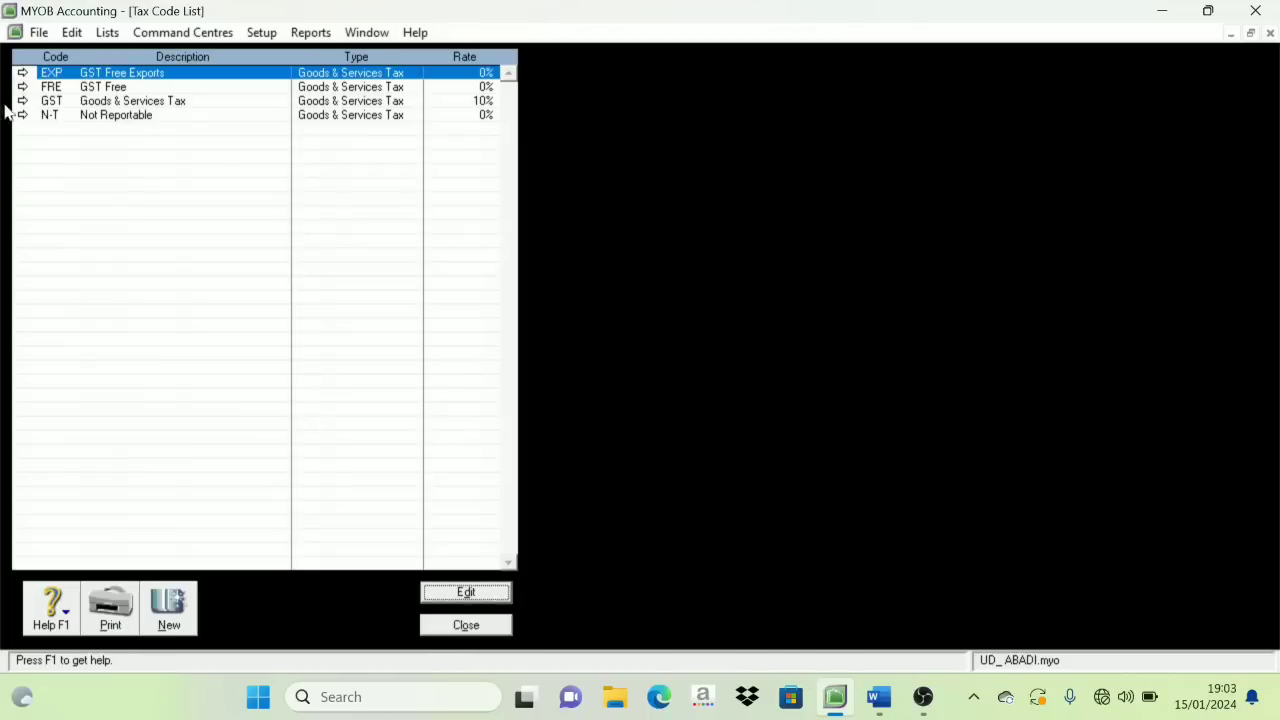
Delete the FRE (GST Free) and EXP (GST Free Exports) tax codes.
click(24, 91)
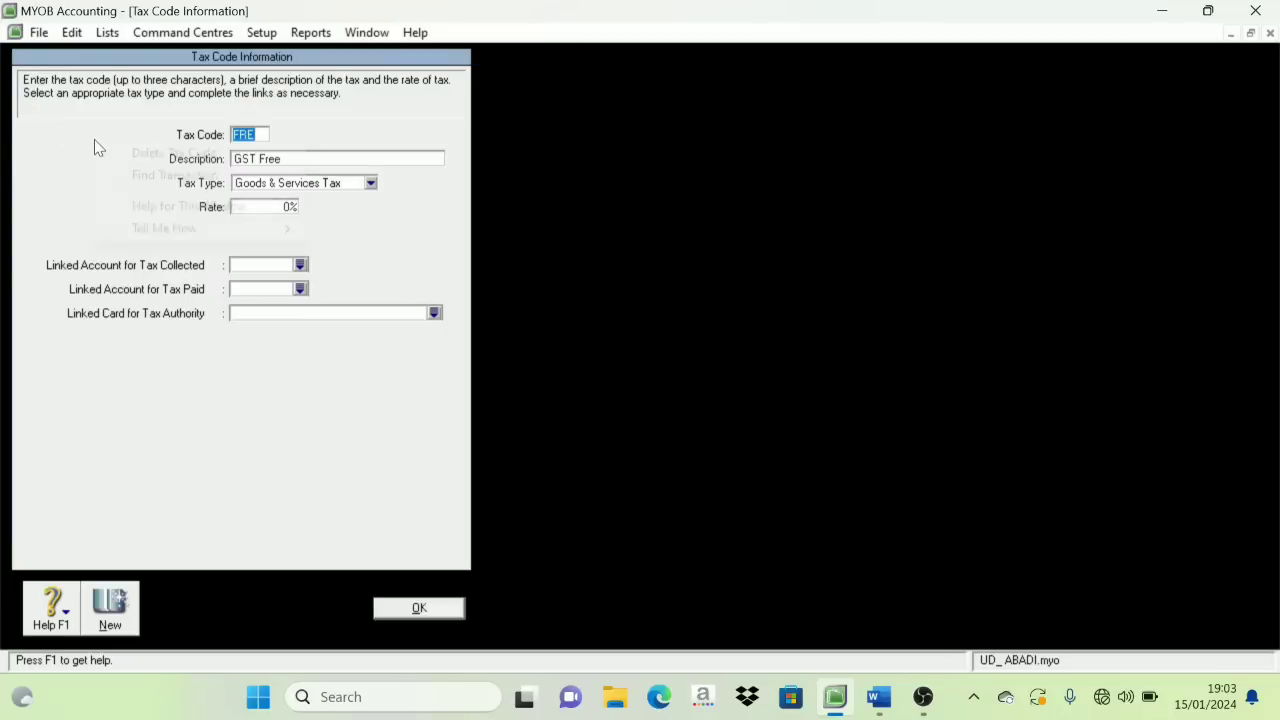
right_click(112, 143)
click(132, 152)
click(400, 612)
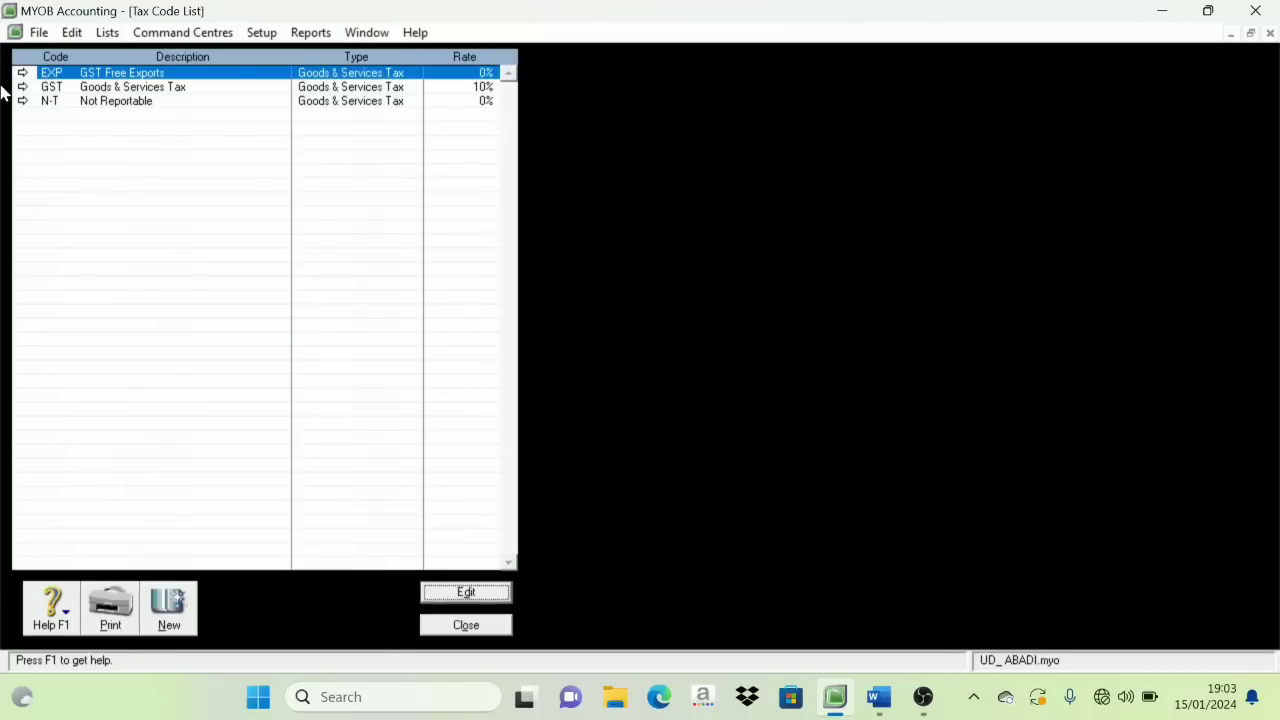
click(22, 72)
right_click(97, 139)
click(130, 147)
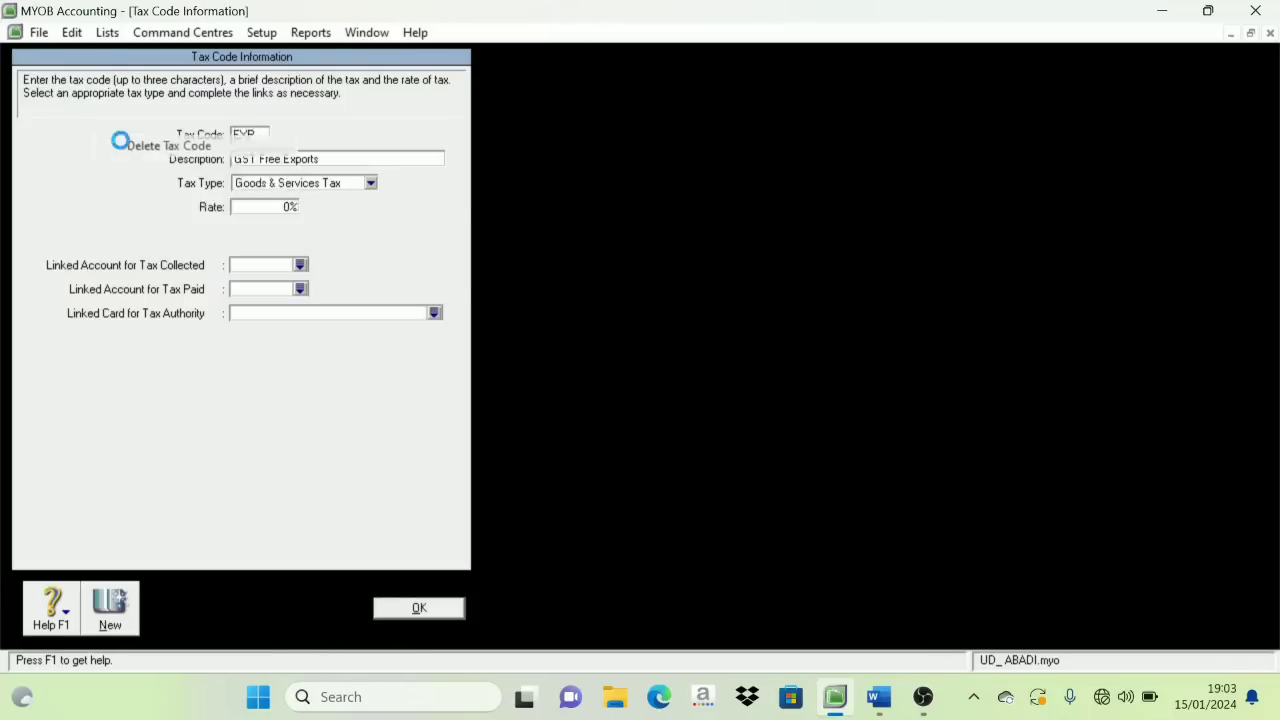
click(400, 610)
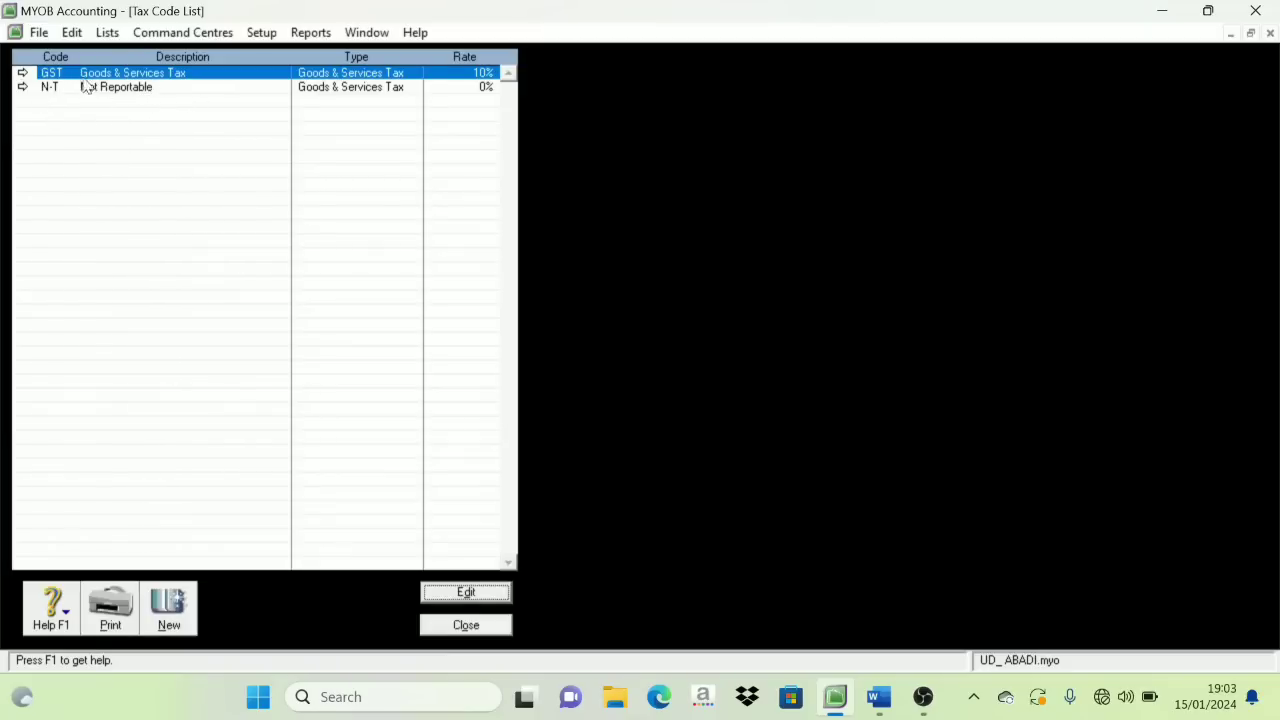
Rename the GST tax code to PPN and accept replacing the old code in all existing items and invoices.
click(22, 73)
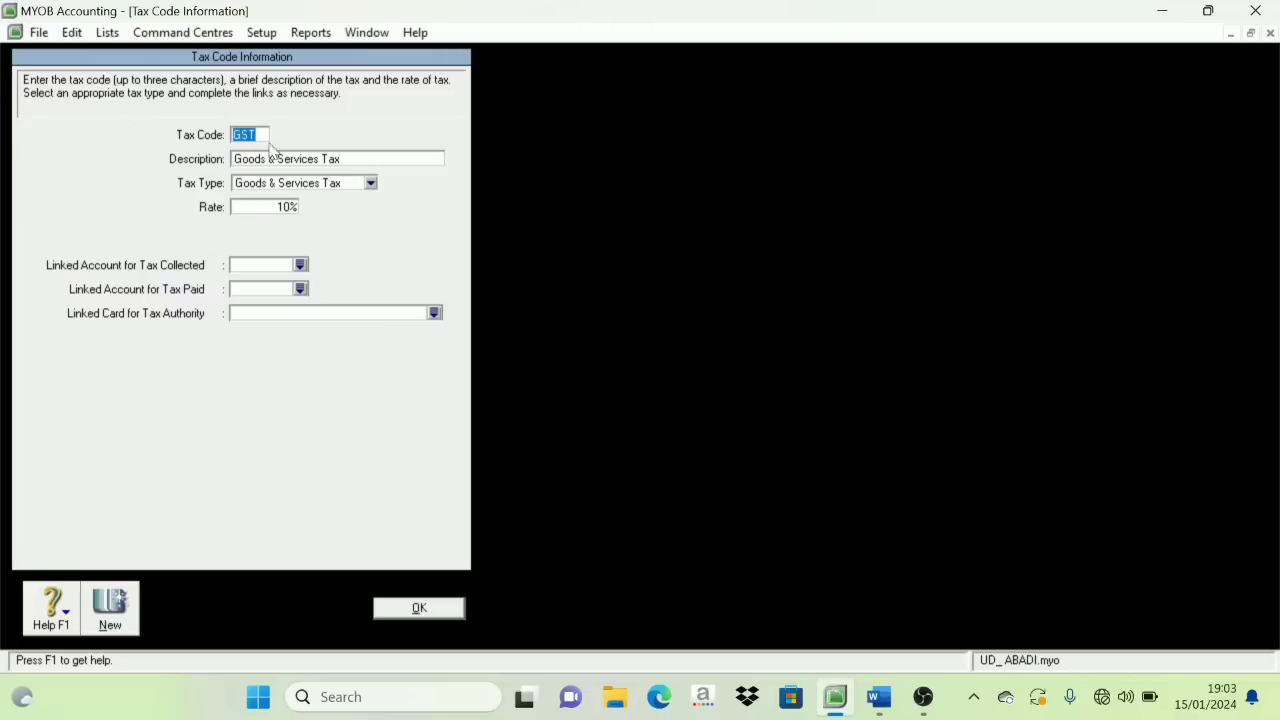
key(Caps_Lock)
text(PPN)
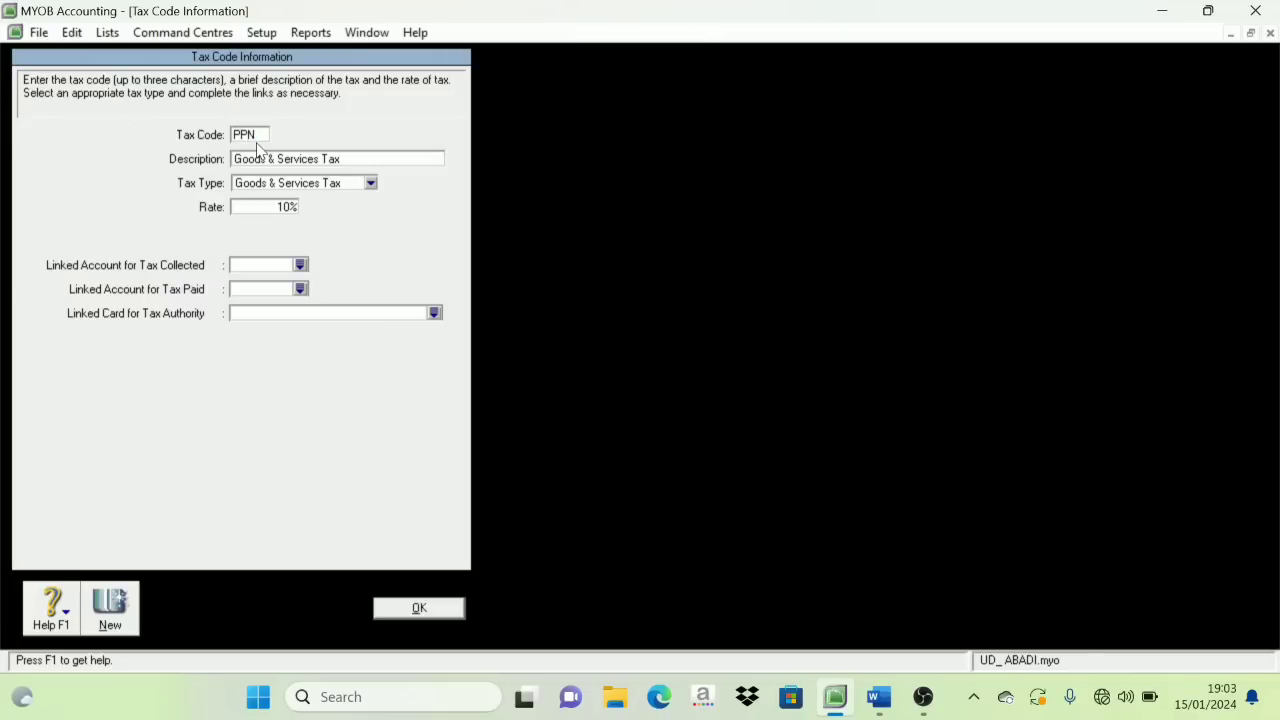
key(Tab)
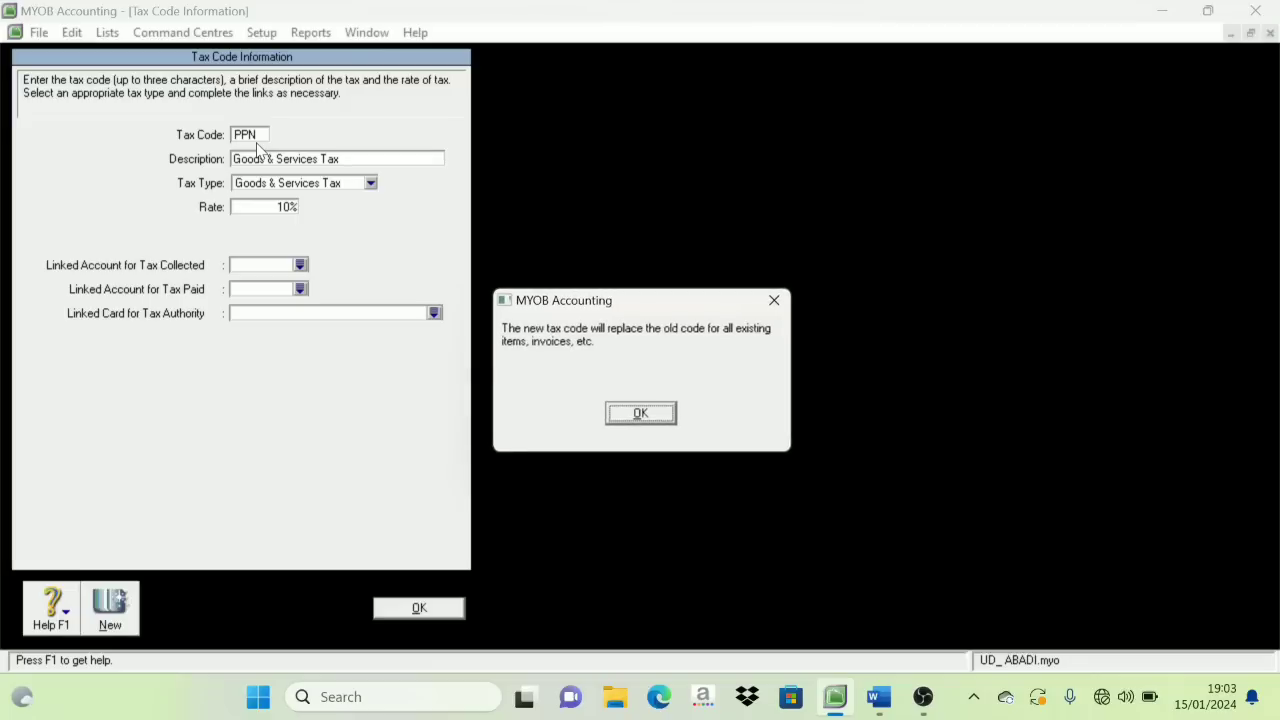
click(660, 415)
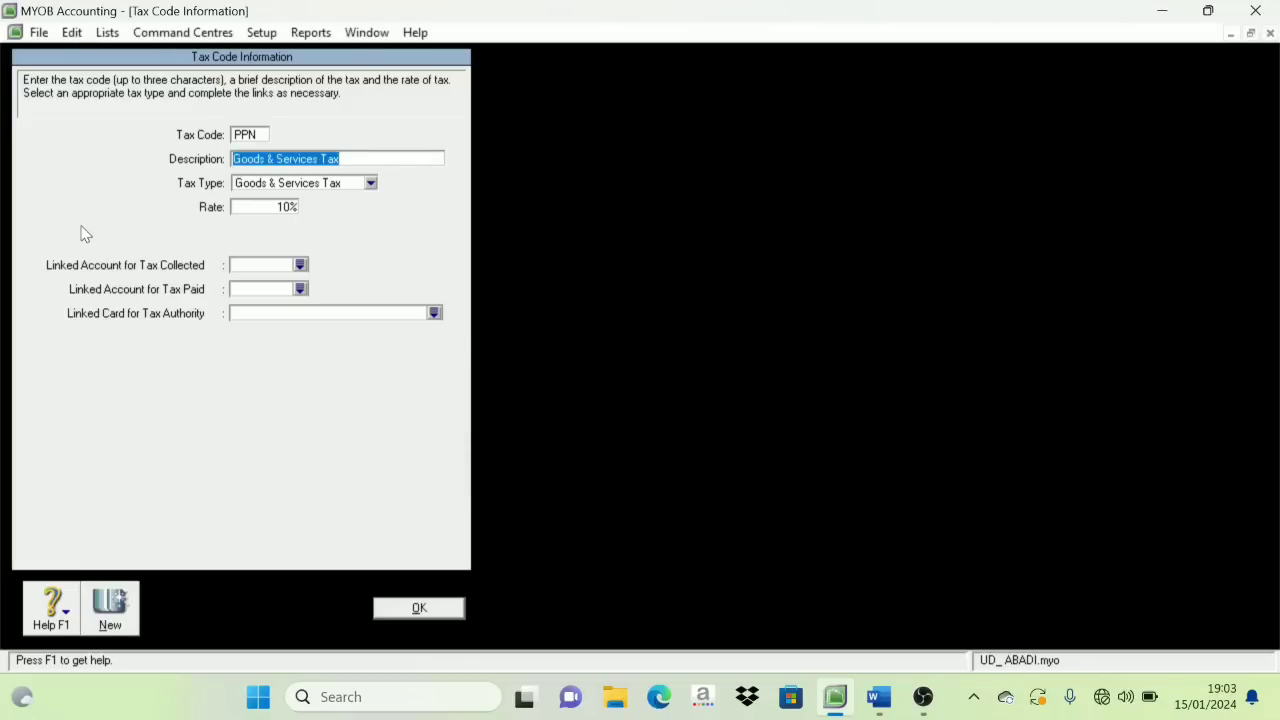
key(Caps_Lock)
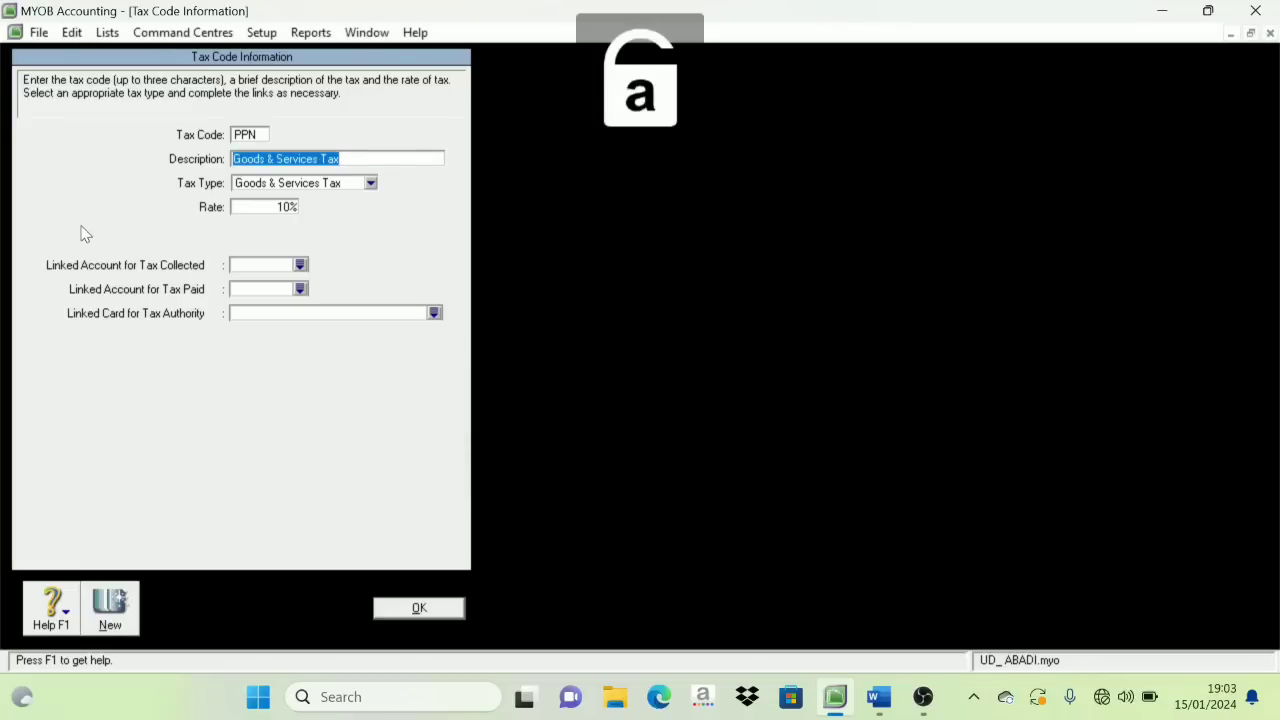
Describe the PPN tax code as Pajak Pertambahan Nilai and set its rate to 11%, consulting the sales rules in the Word document.
text(Pajak P)
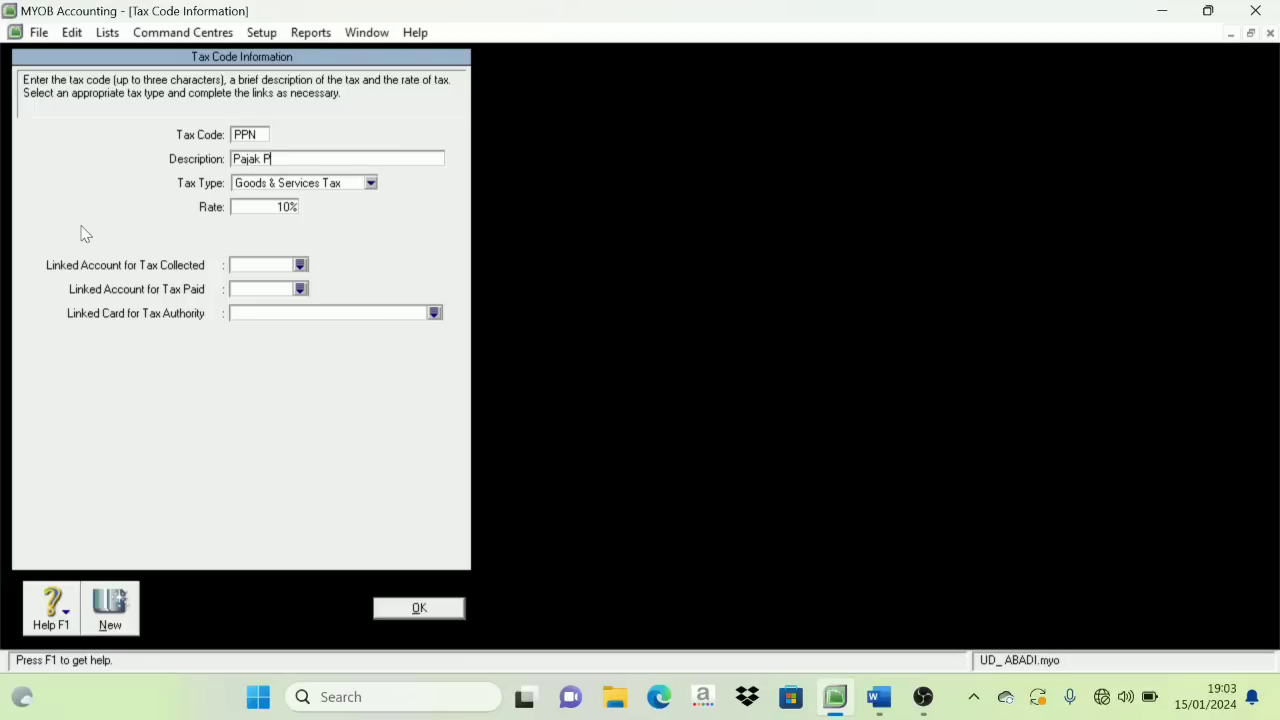
text(ertambahan Nilai)
click(879, 697)
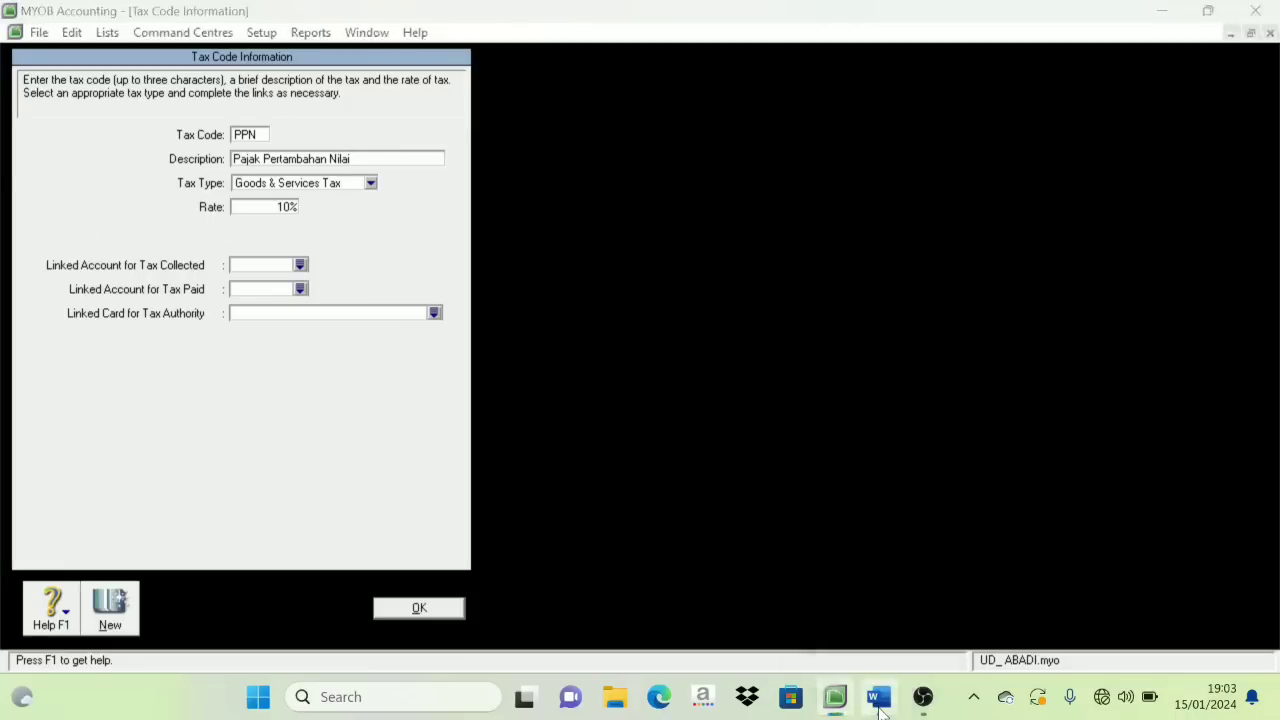
scroll(993, 383, up, 20)
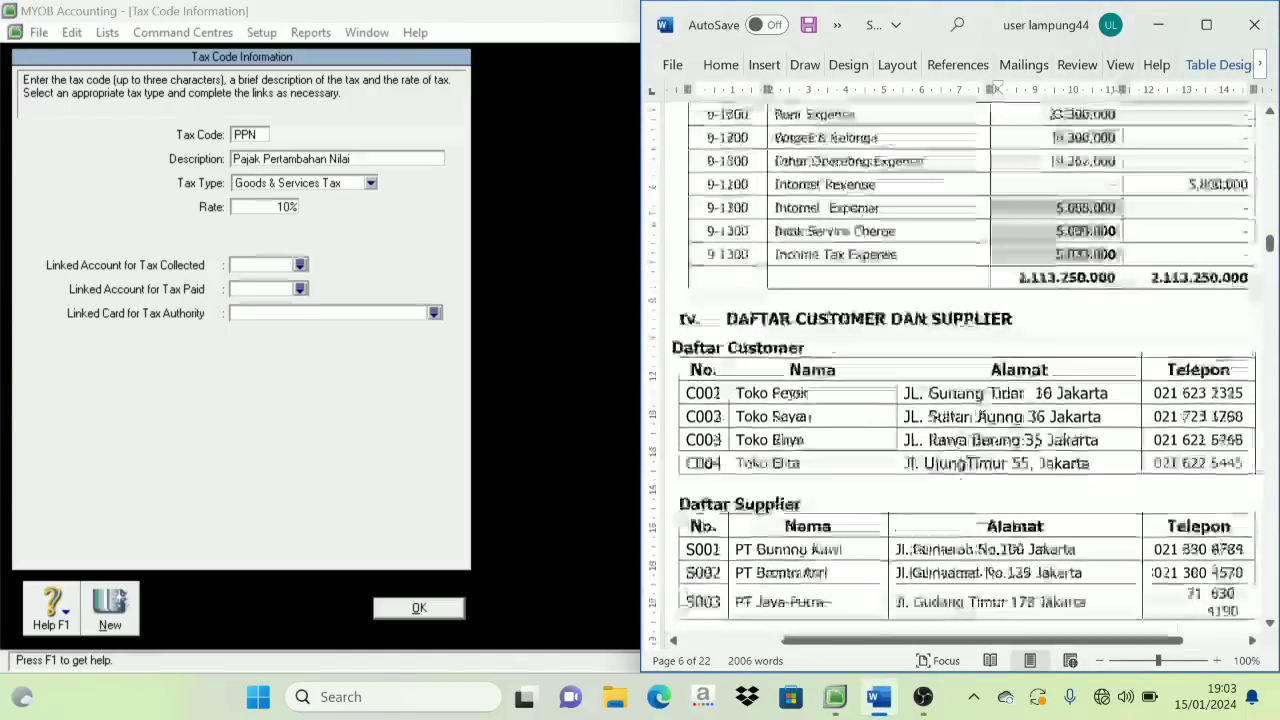
scroll(993, 383, up, 20)
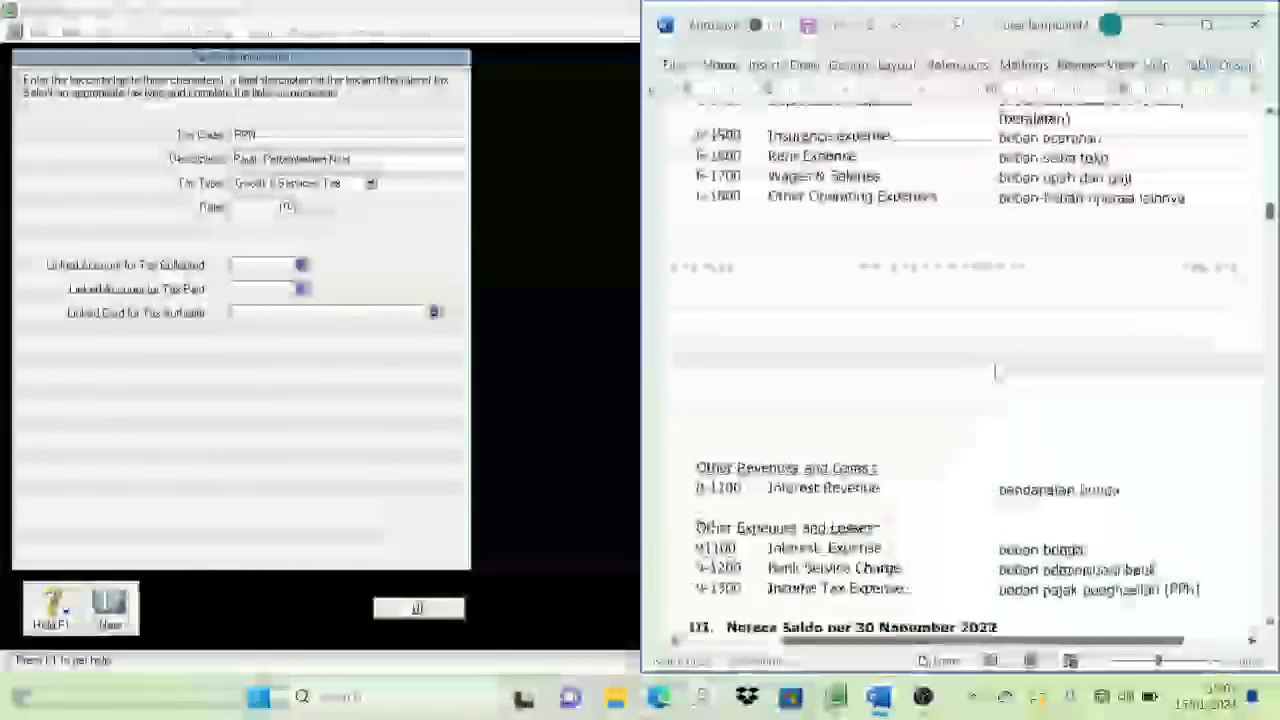
scroll(993, 383, up, 5)
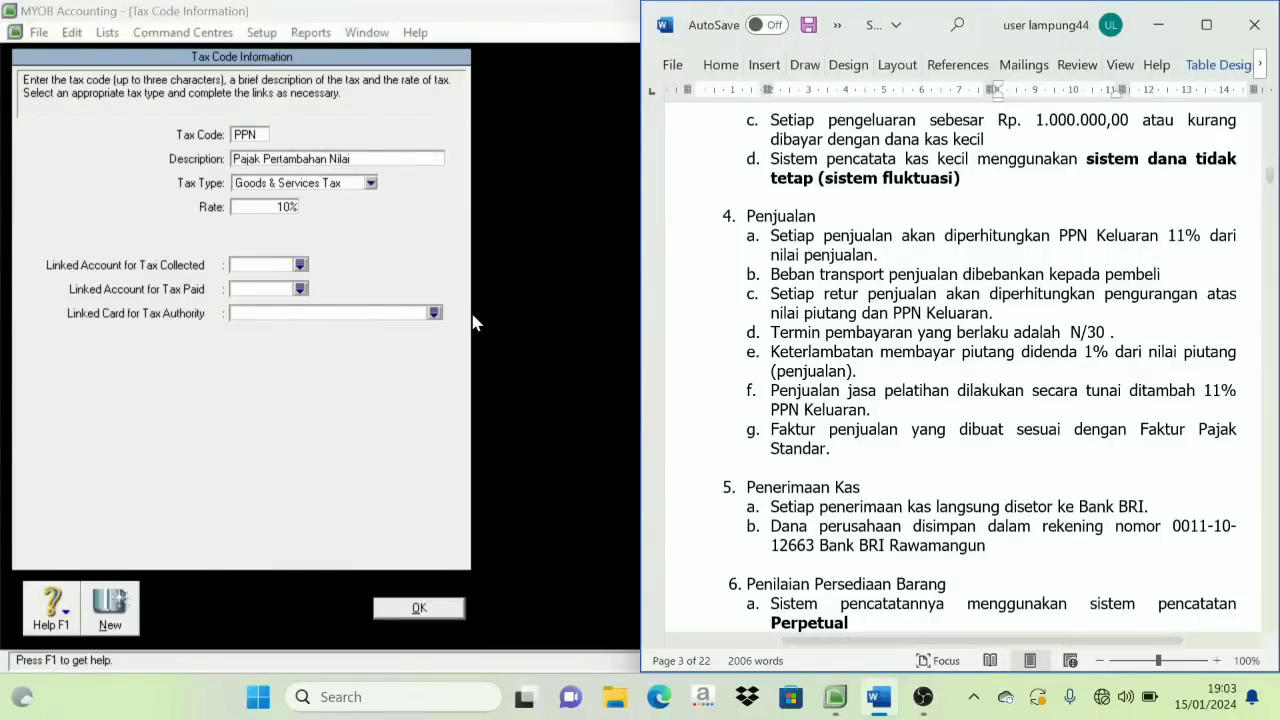
click(254, 211)
text(11)
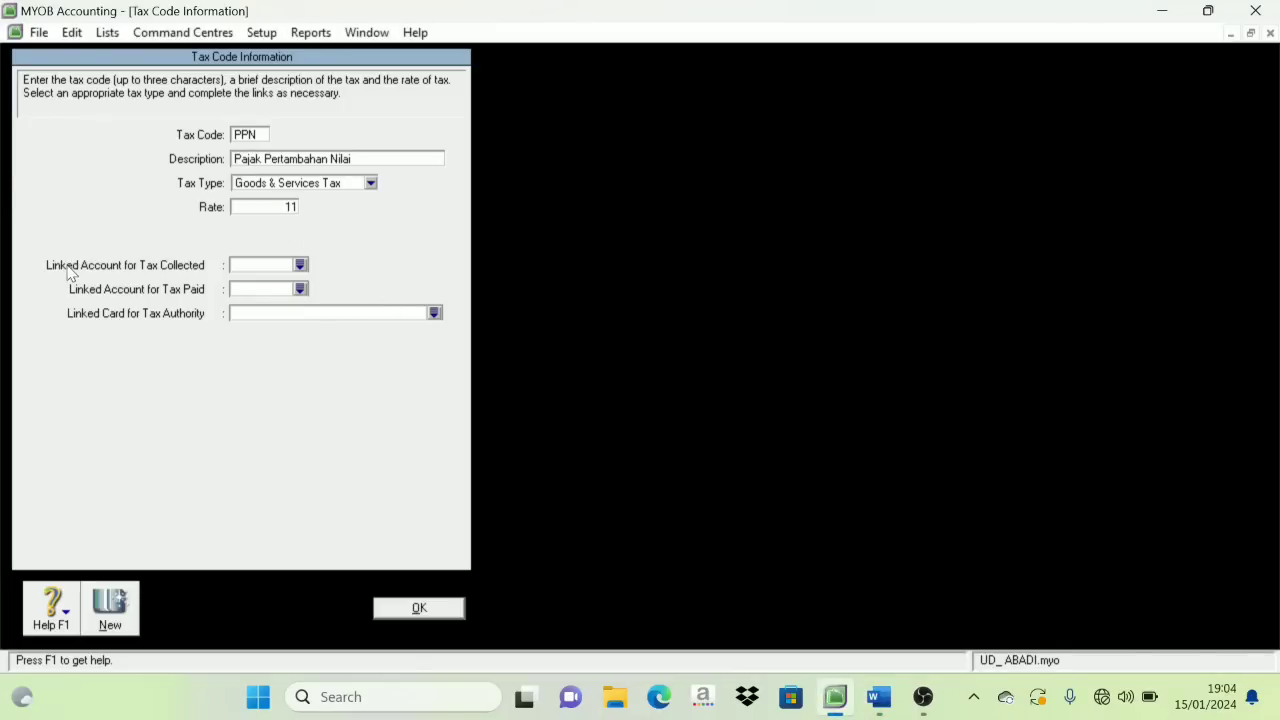
Link PPN tax collected to 2-1500 PPN Outcome and tax paid to 2-1600 PPN Income, then save and close the tax code list.
click(300, 266)
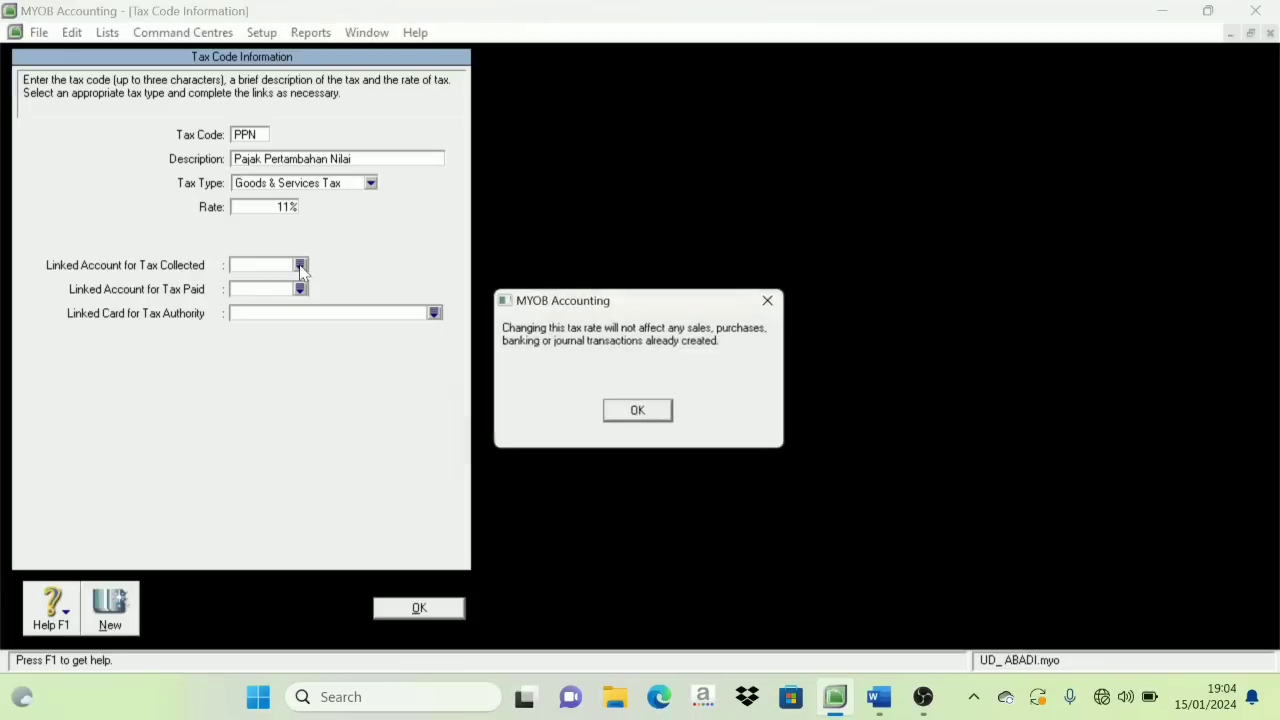
click(640, 414)
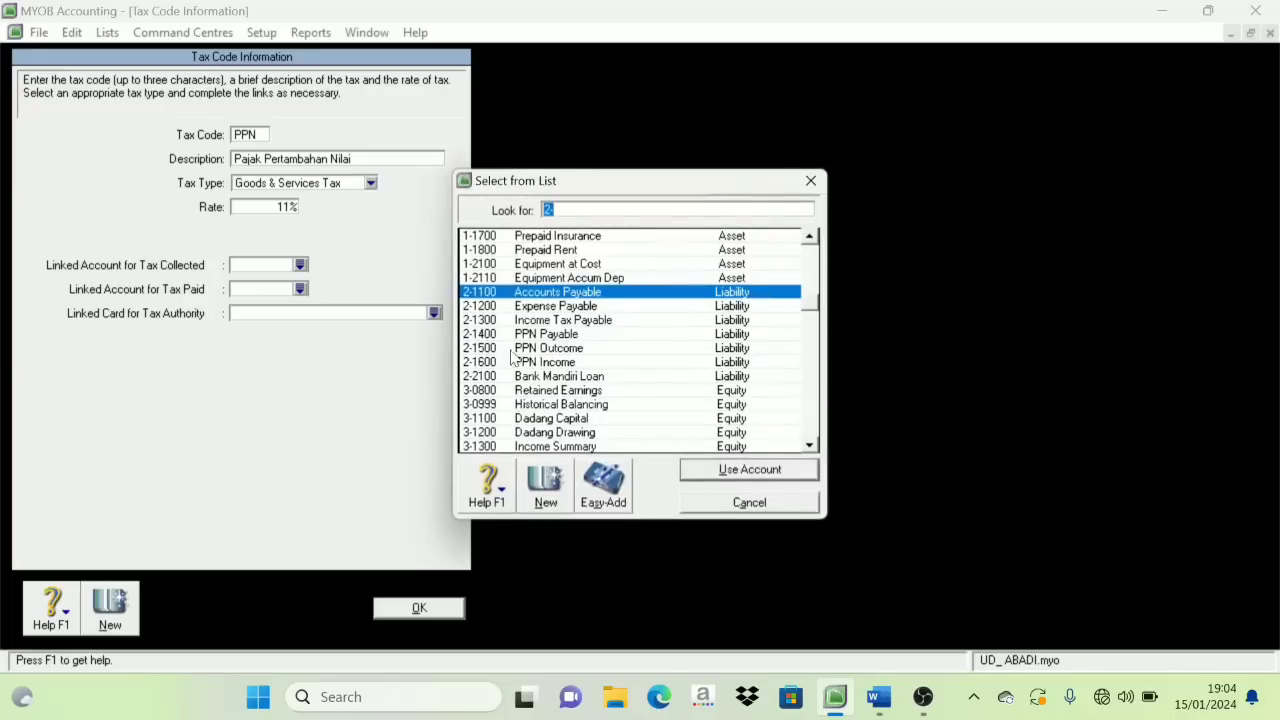
click(560, 349)
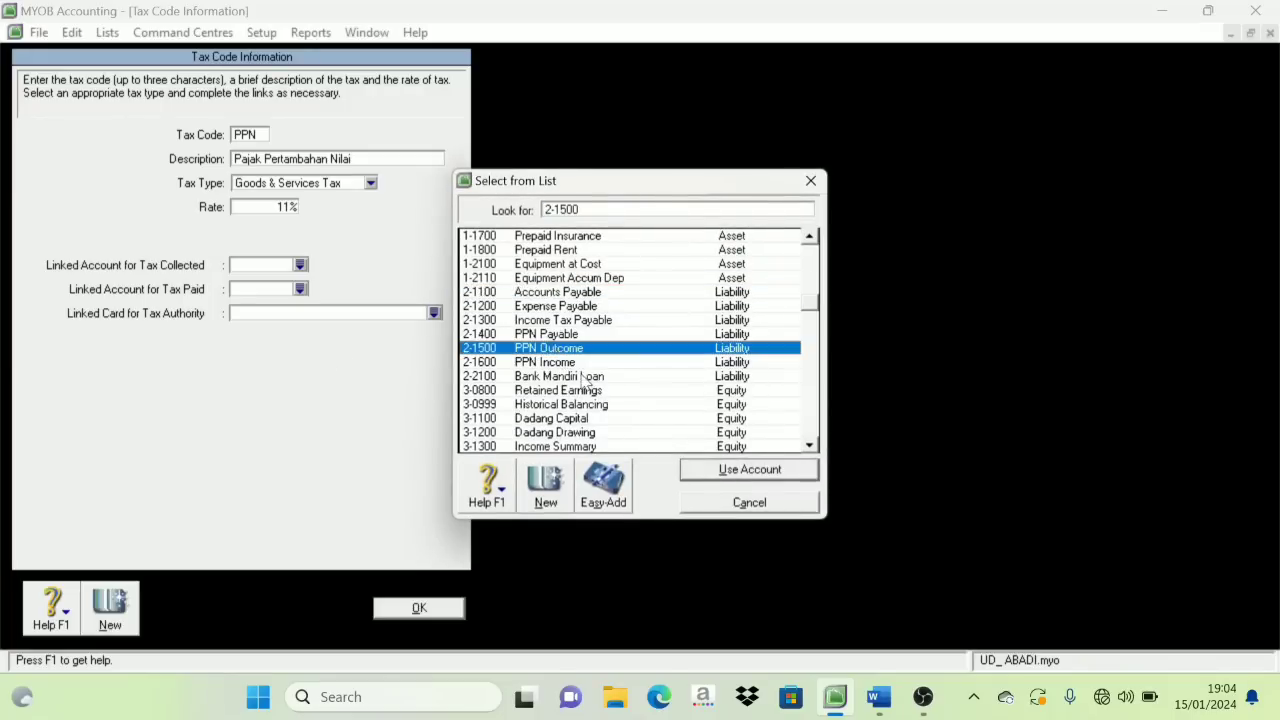
click(740, 472)
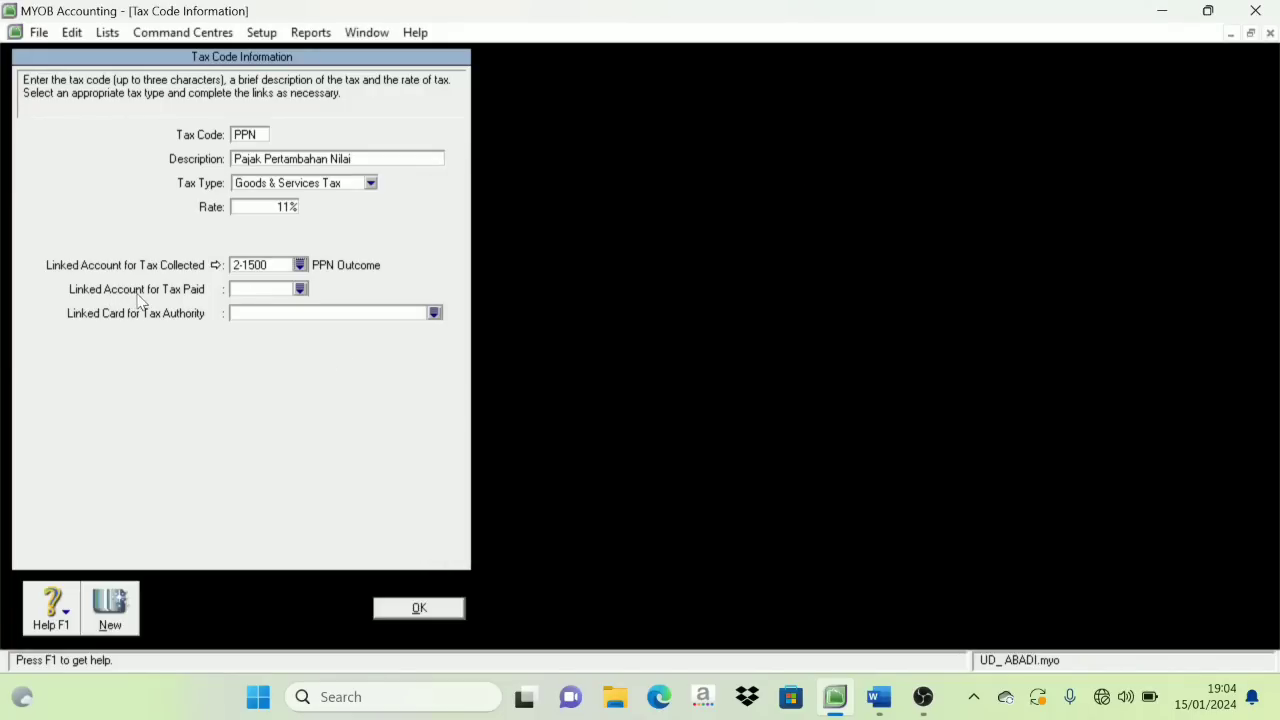
click(300, 289)
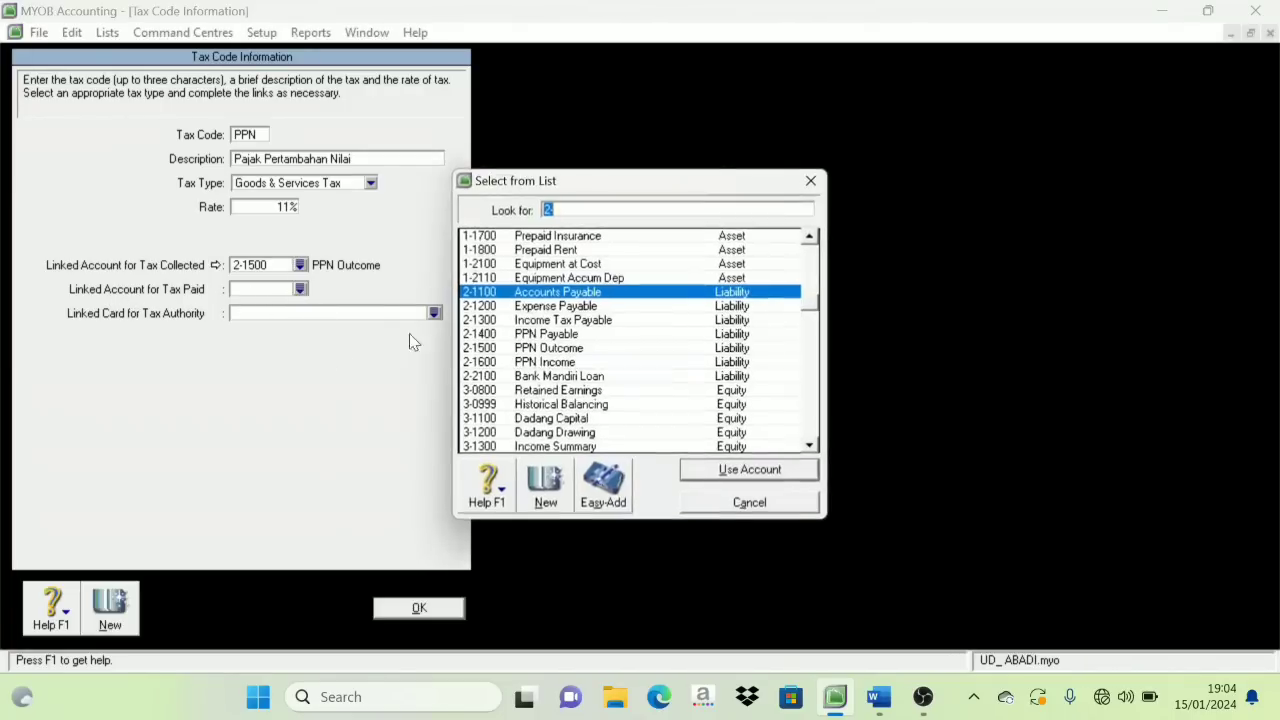
click(550, 362)
click(749, 469)
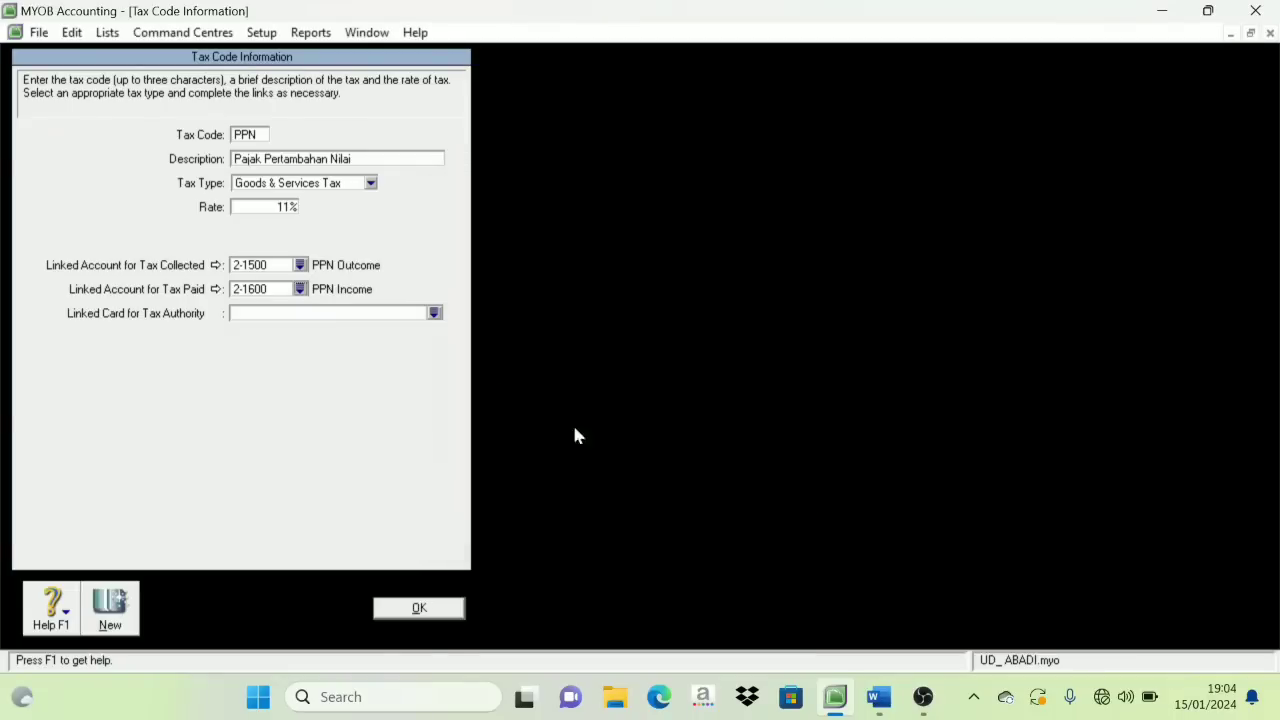
click(419, 609)
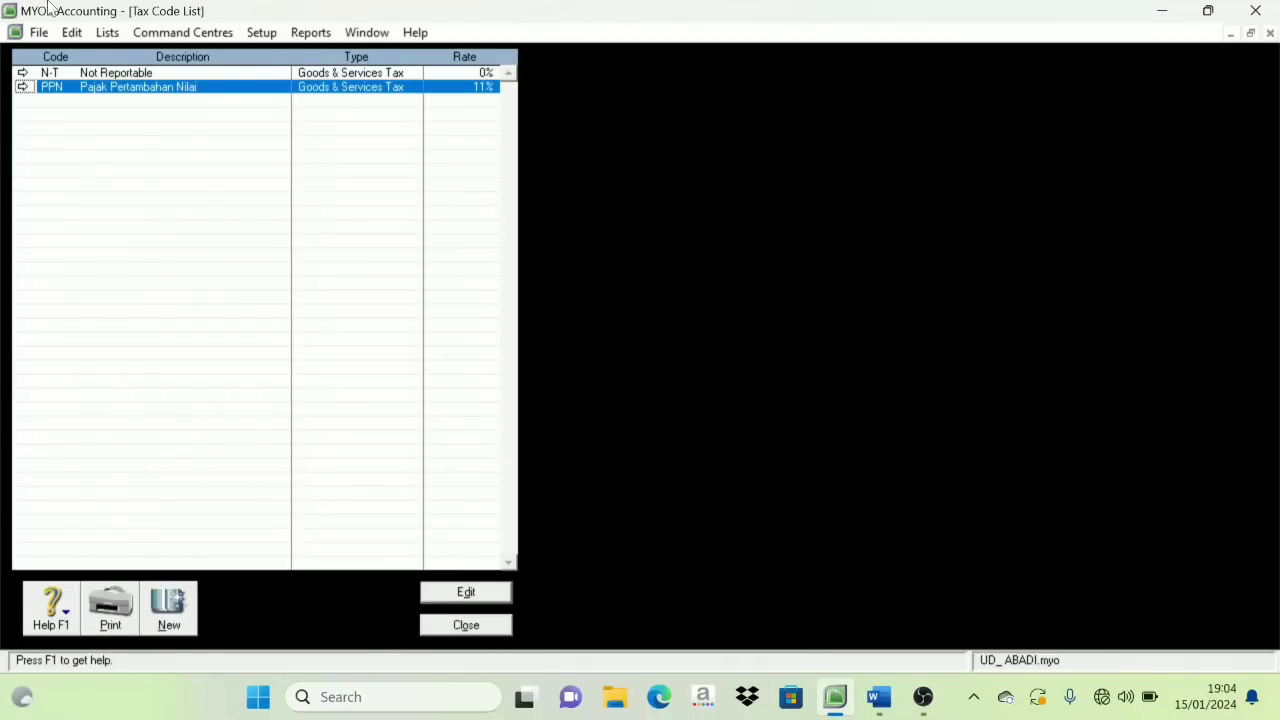
click(476, 624)
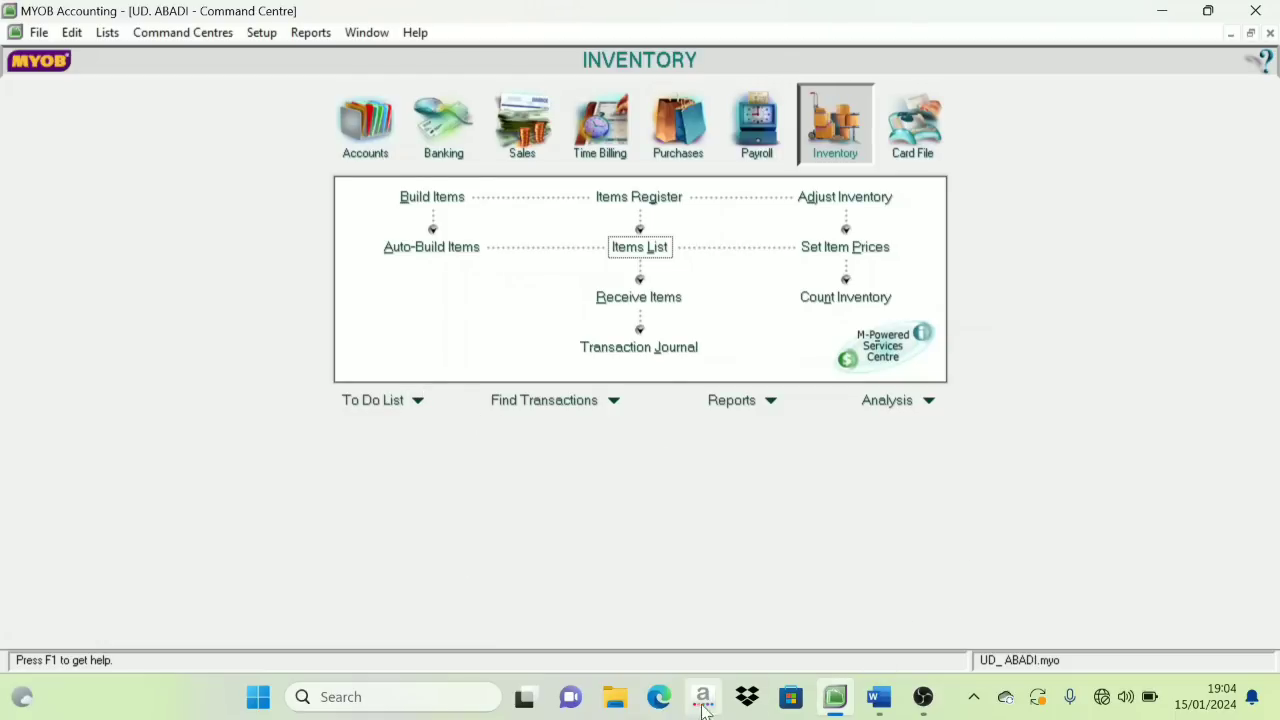
Review the trial balance and the customer and supplier balance lists in the Word document, then return to MYOB Accounting.
click(878, 697)
scroll(960, 380, down, 8)
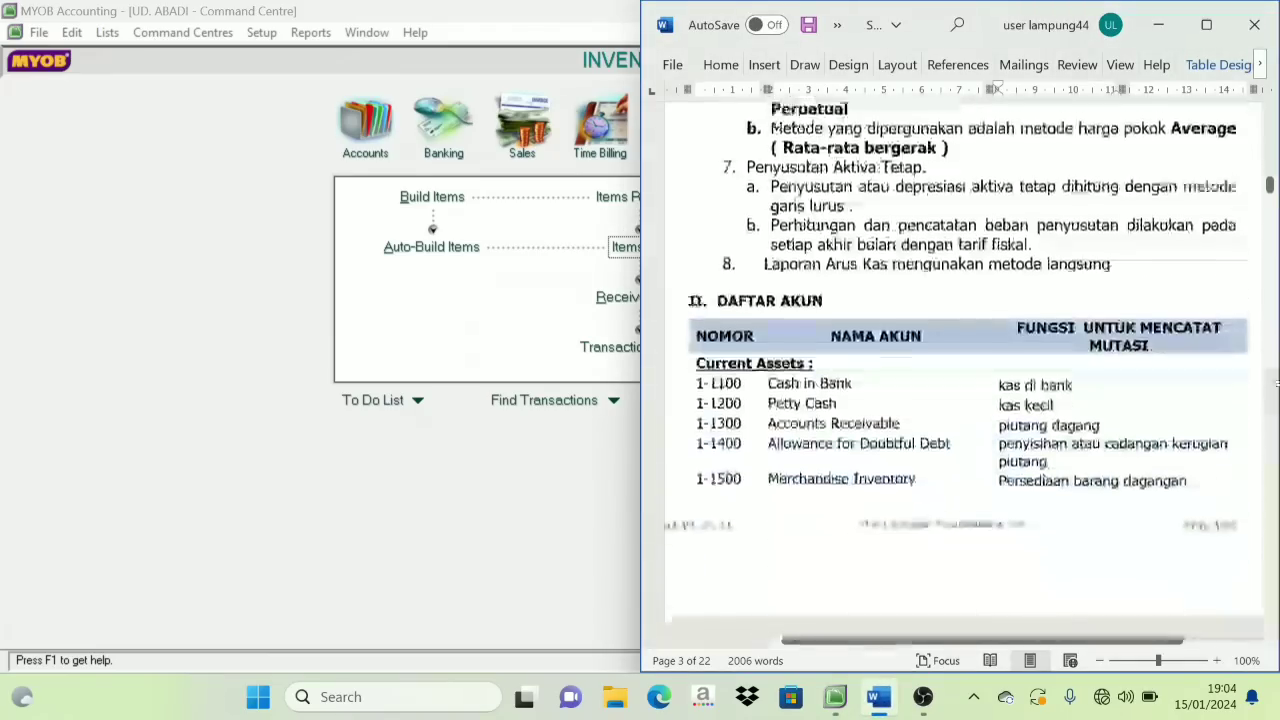
scroll(960, 380, down, 15)
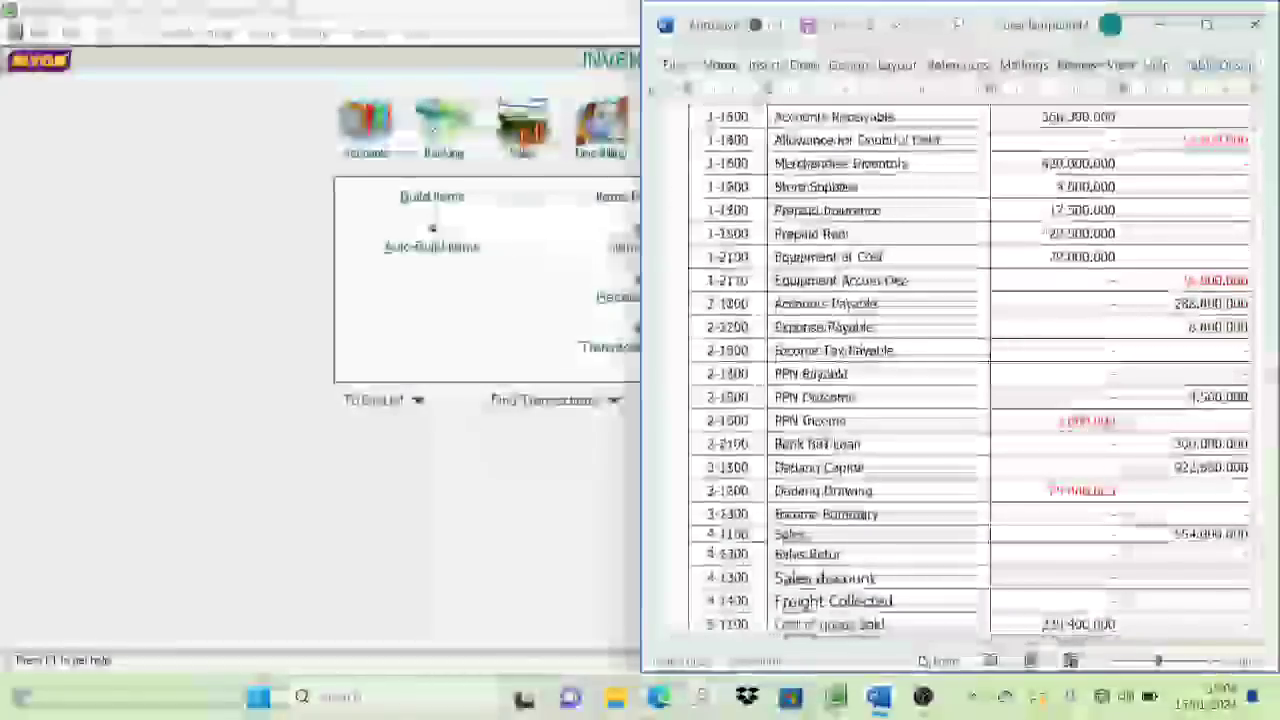
scroll(960, 380, down, 20)
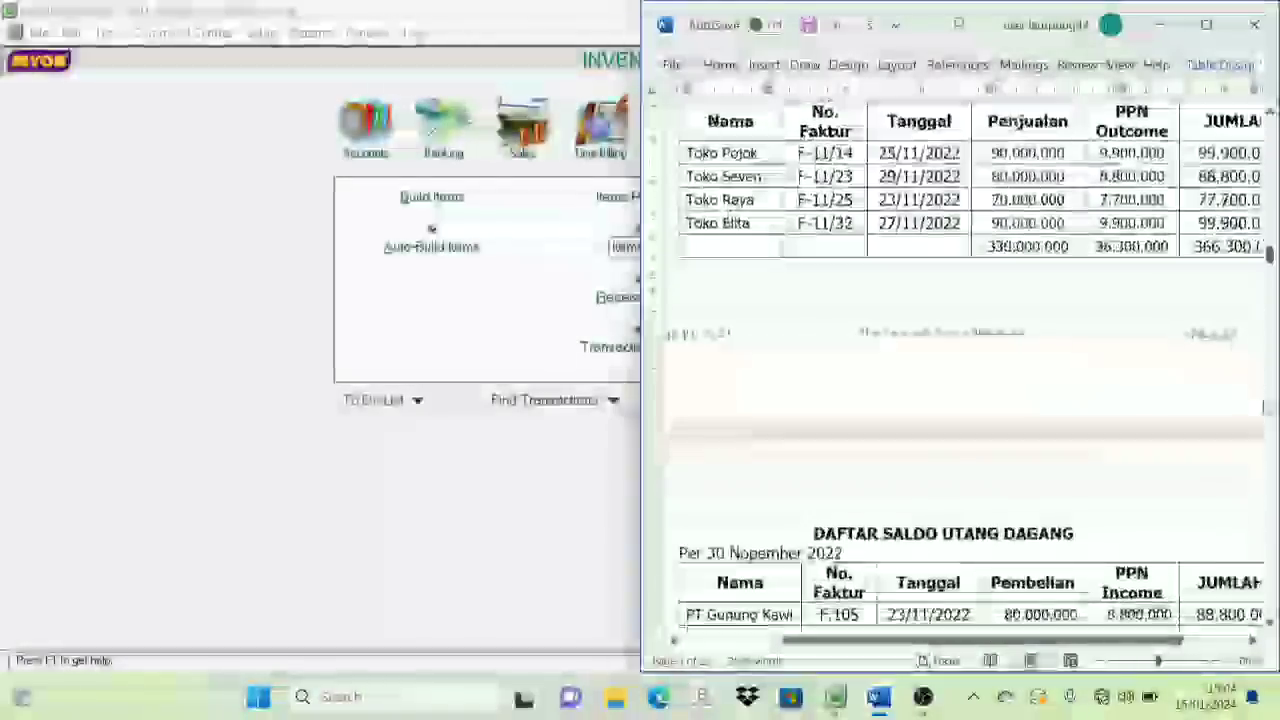
scroll(960, 380, up, 10)
click(175, 425)
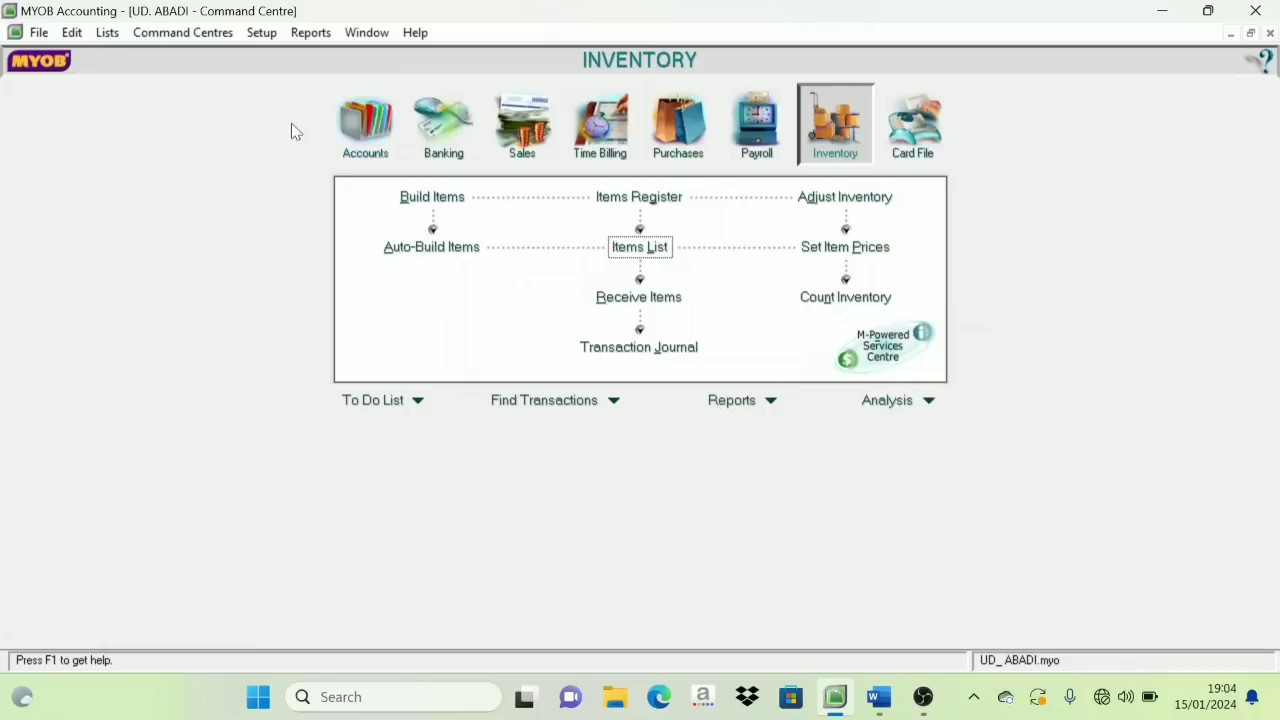
Check the Accounts & Banking linked accounts for historical balancing, electronic payments and undeposited funds.
click(261, 33)
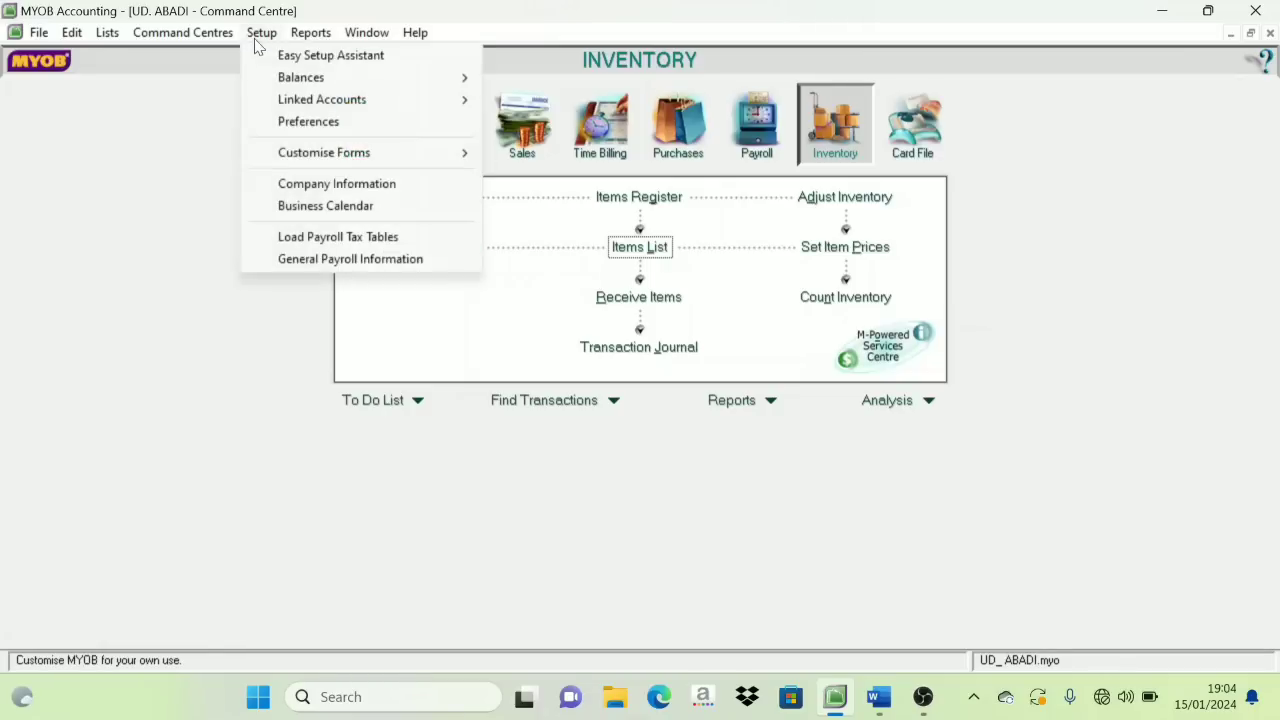
mouse_move(304, 103)
mouse_move(468, 104)
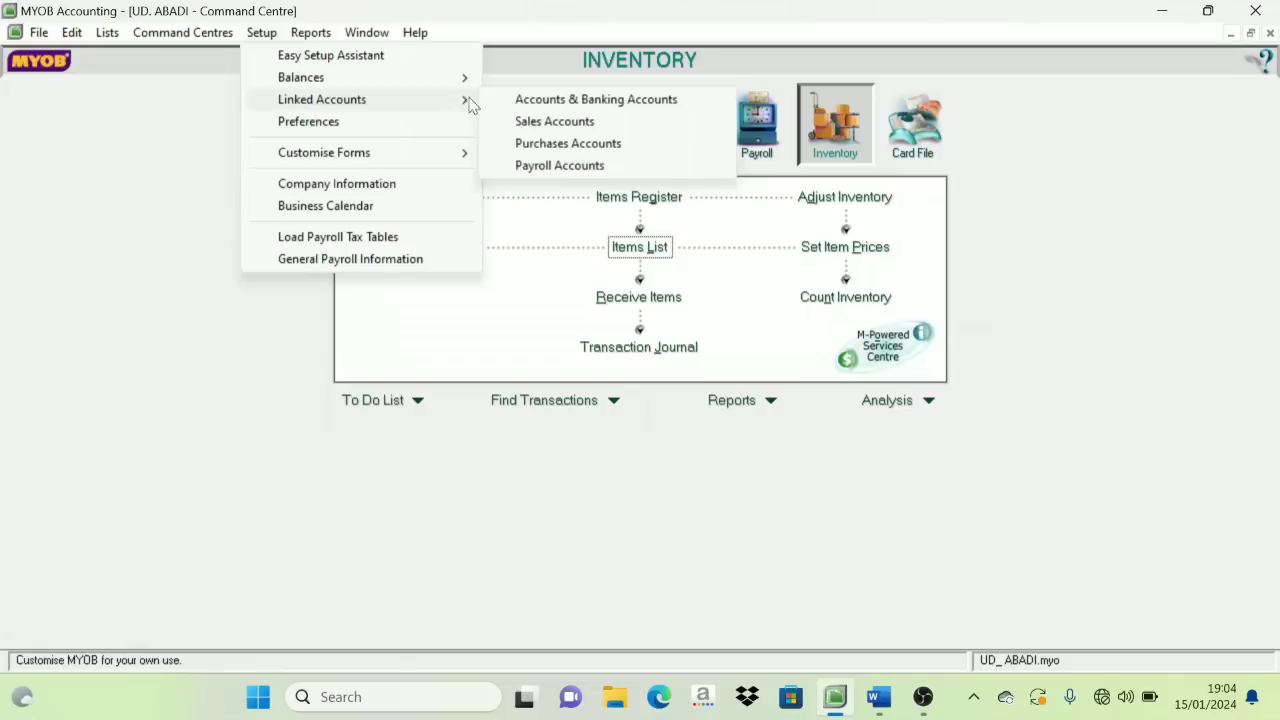
click(557, 104)
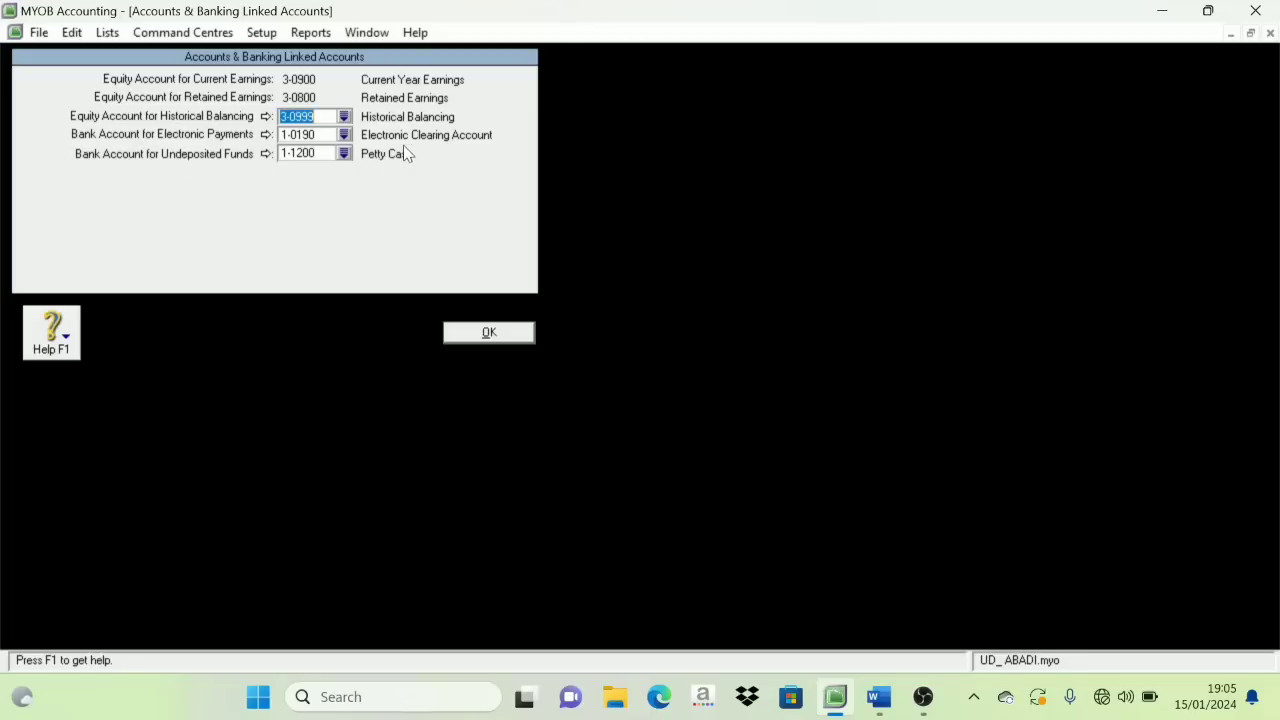
click(489, 333)
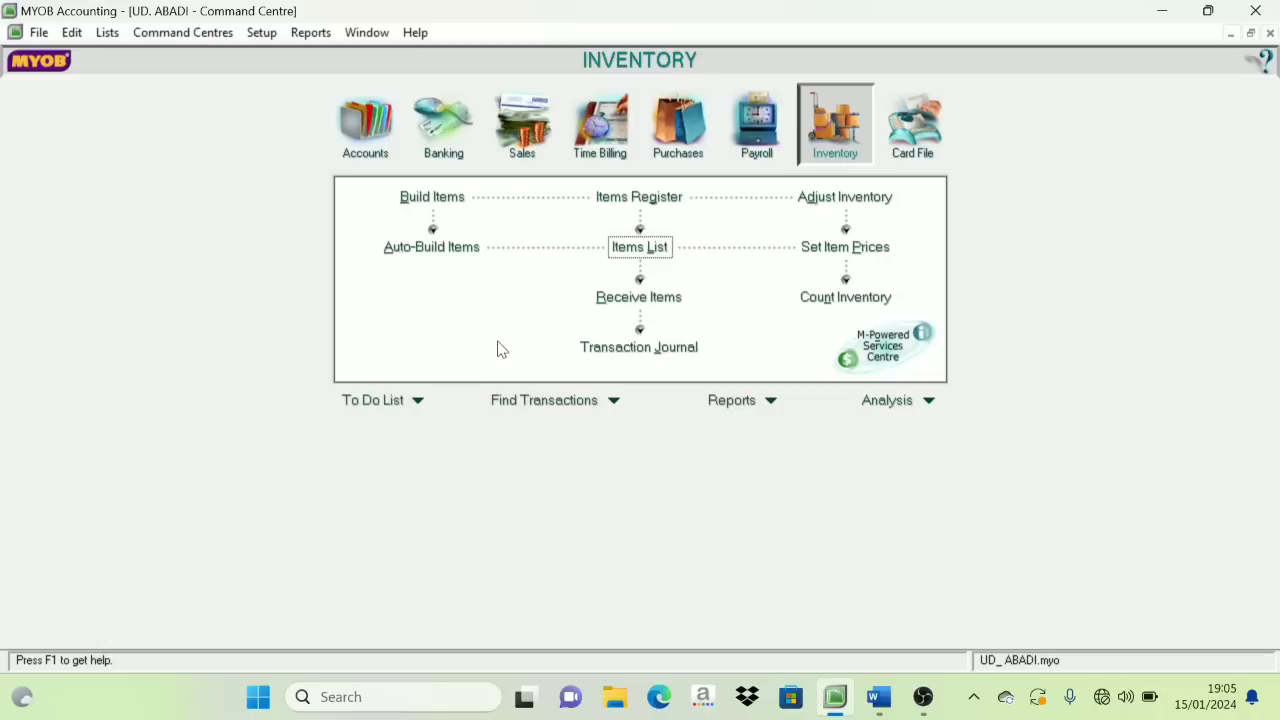
Enable charging freight on sales in the sales linked accounts, with 4-1300 Freight Collected as the freight income account.
click(265, 36)
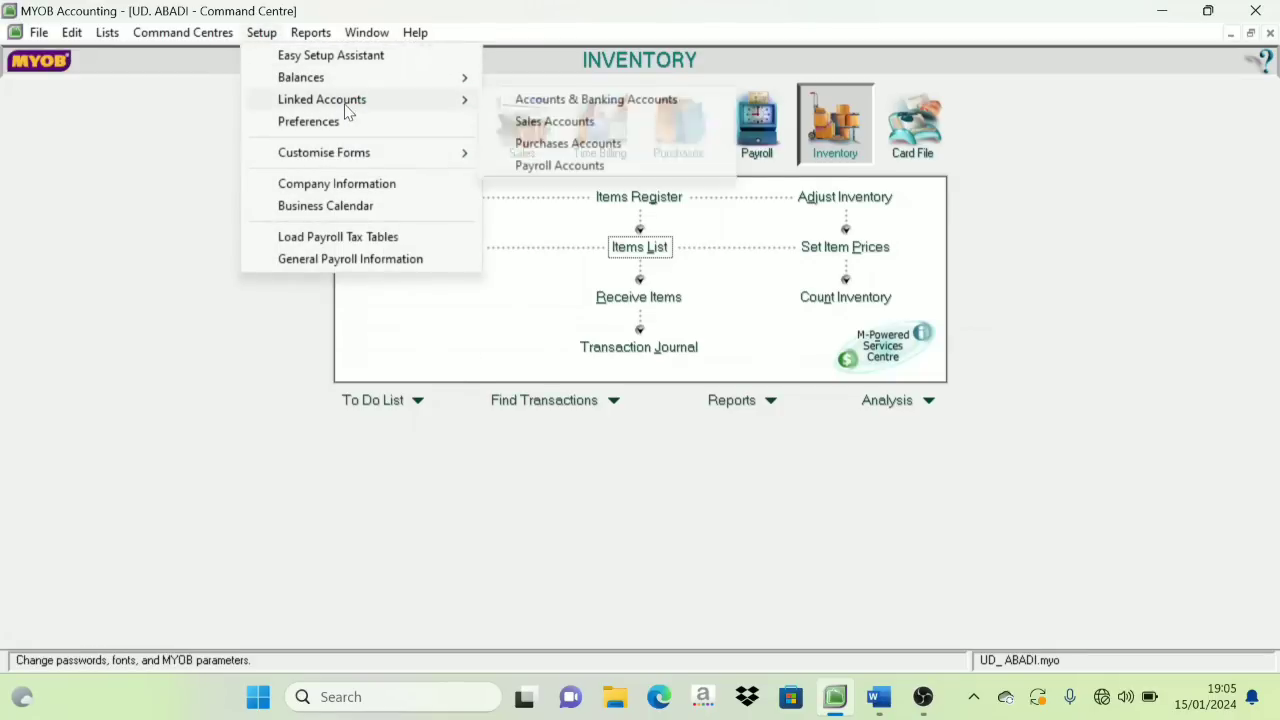
click(556, 124)
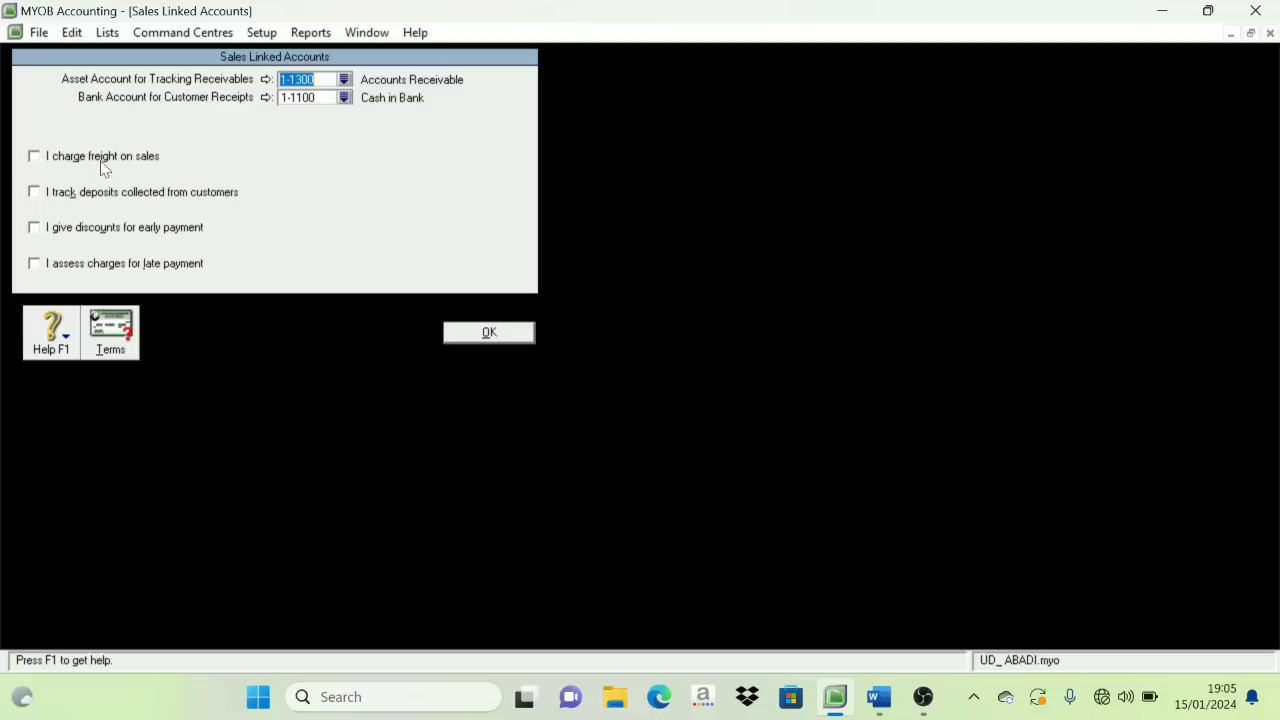
click(40, 160)
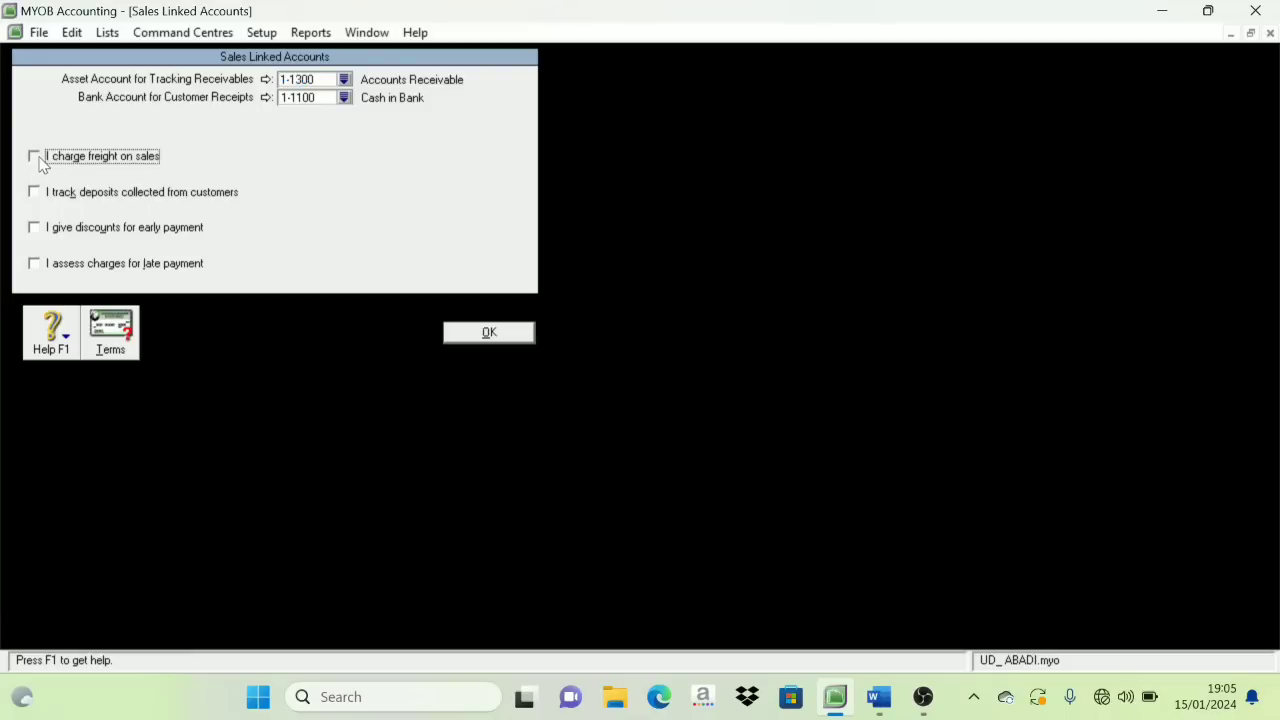
click(344, 176)
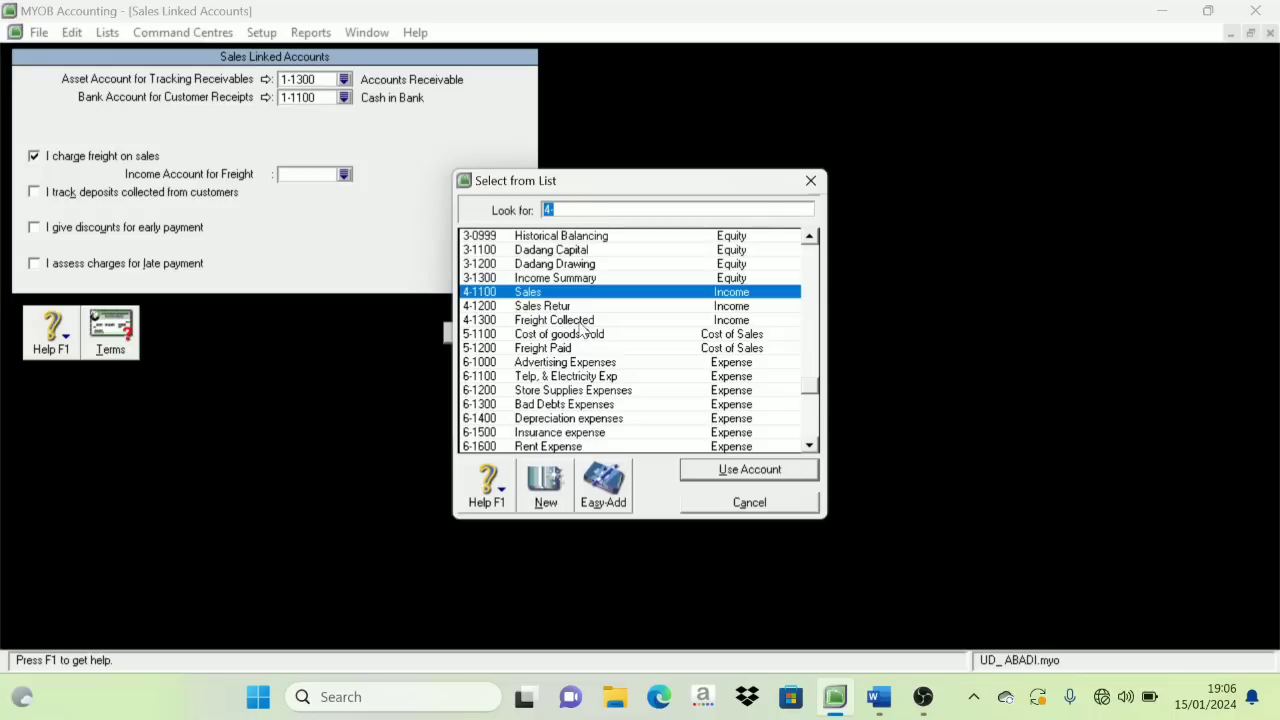
click(581, 321)
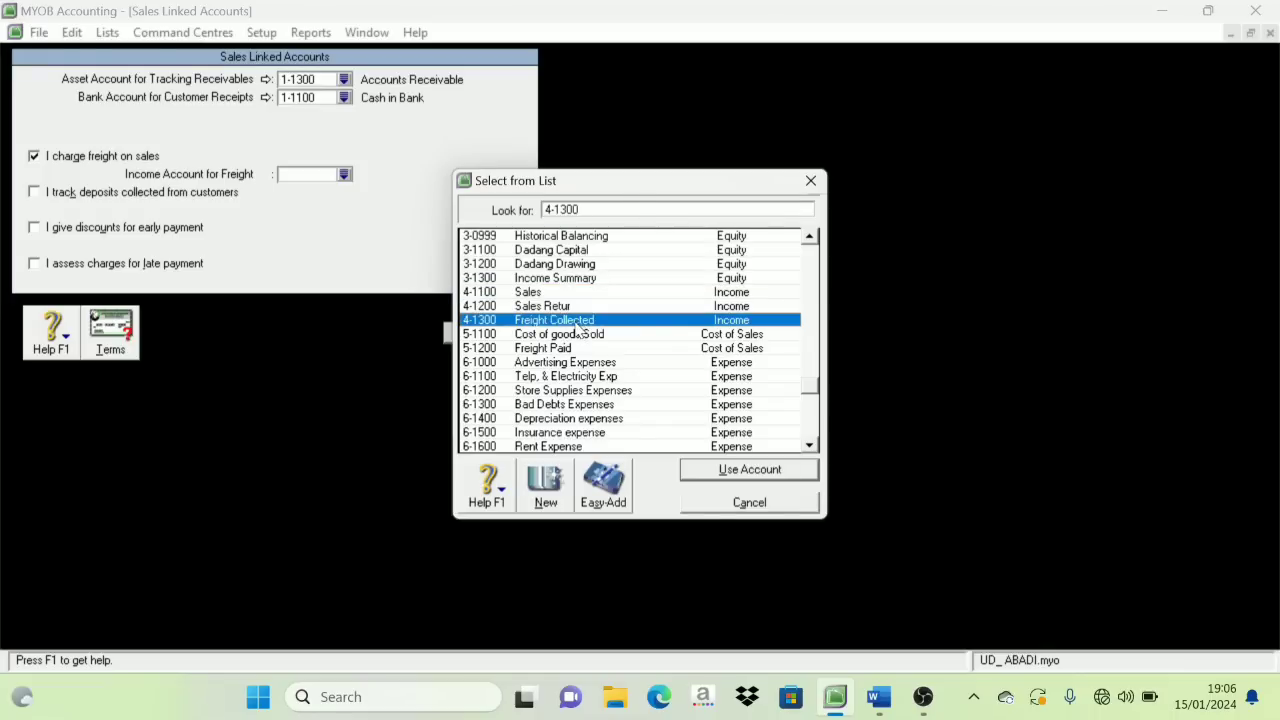
click(763, 478)
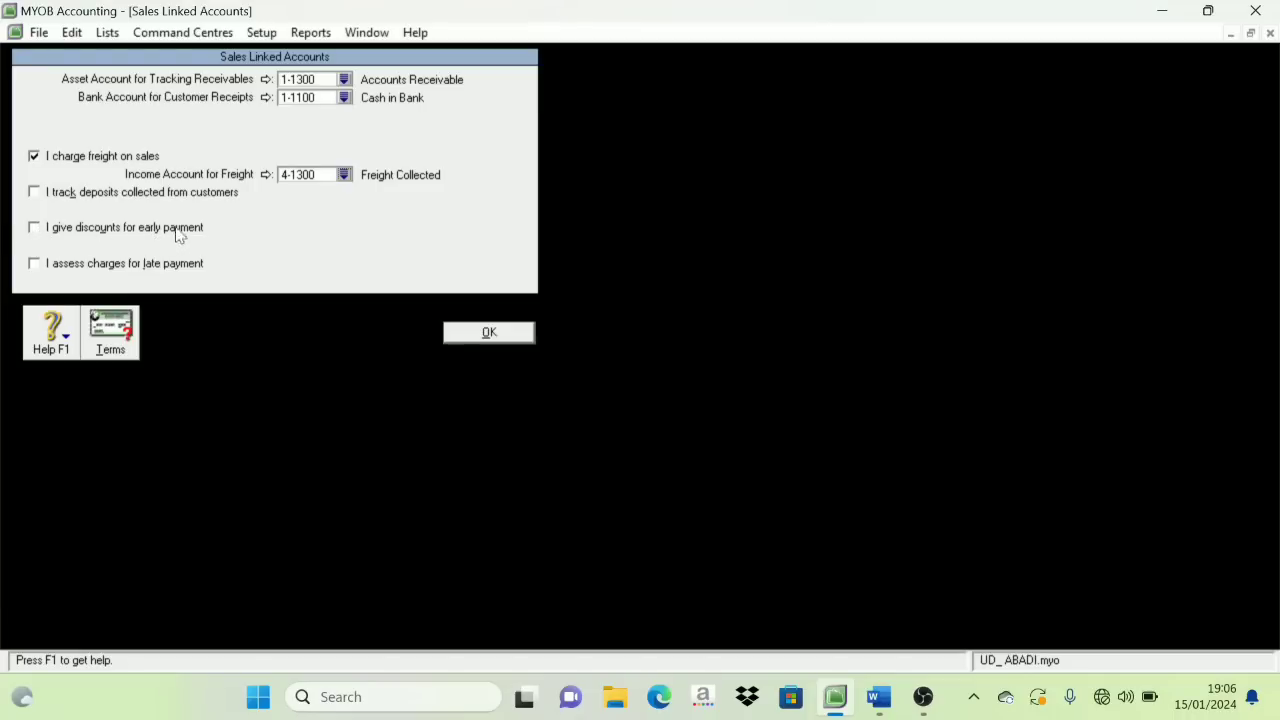
click(35, 228)
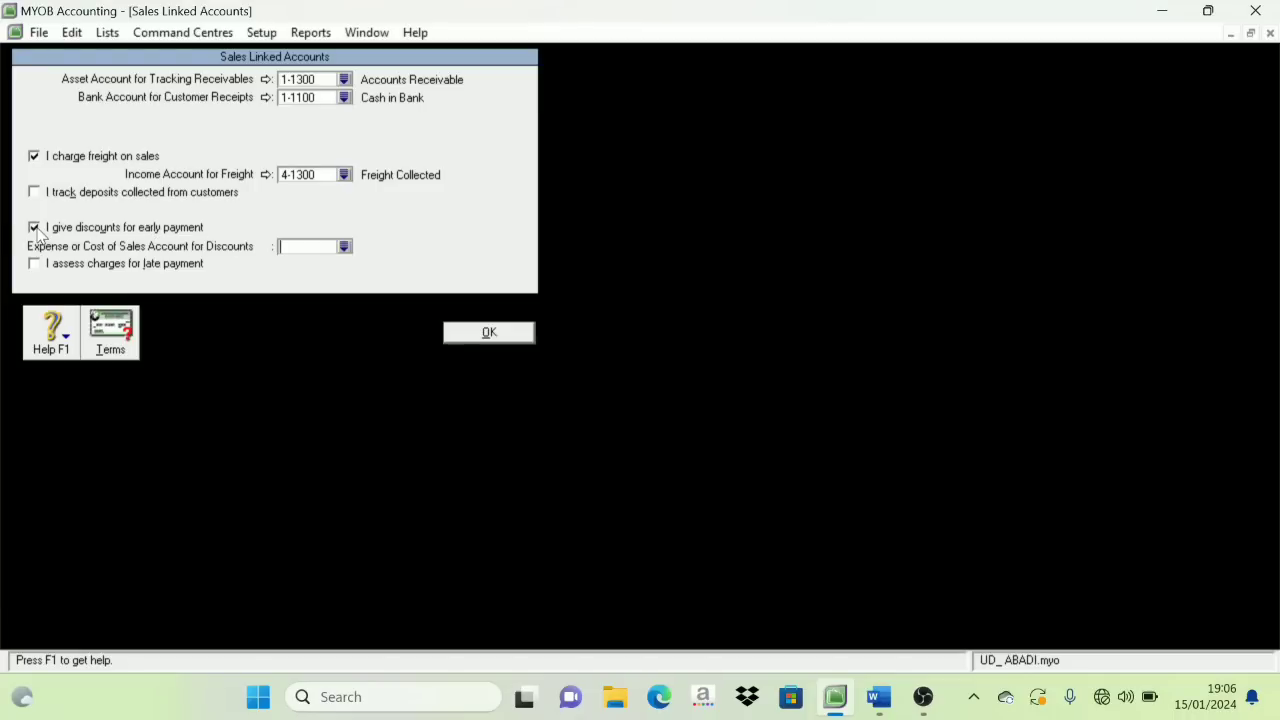
click(344, 247)
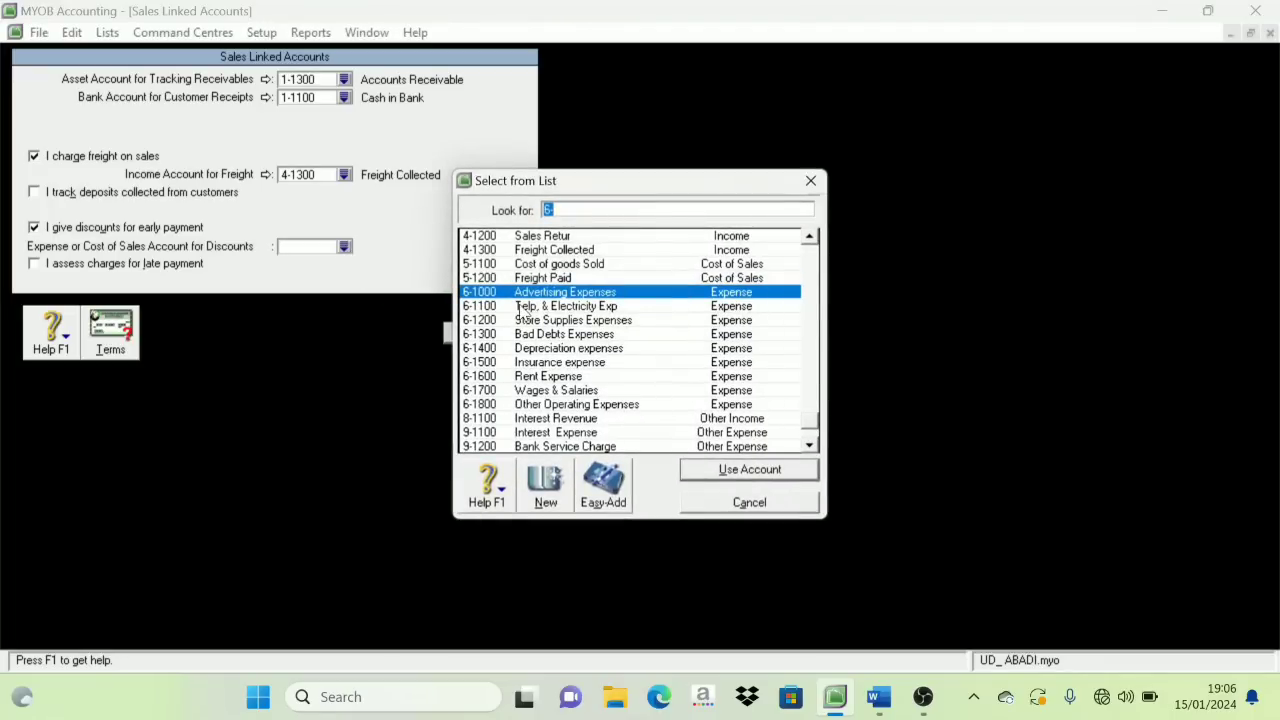
scroll(556, 272, up, 1)
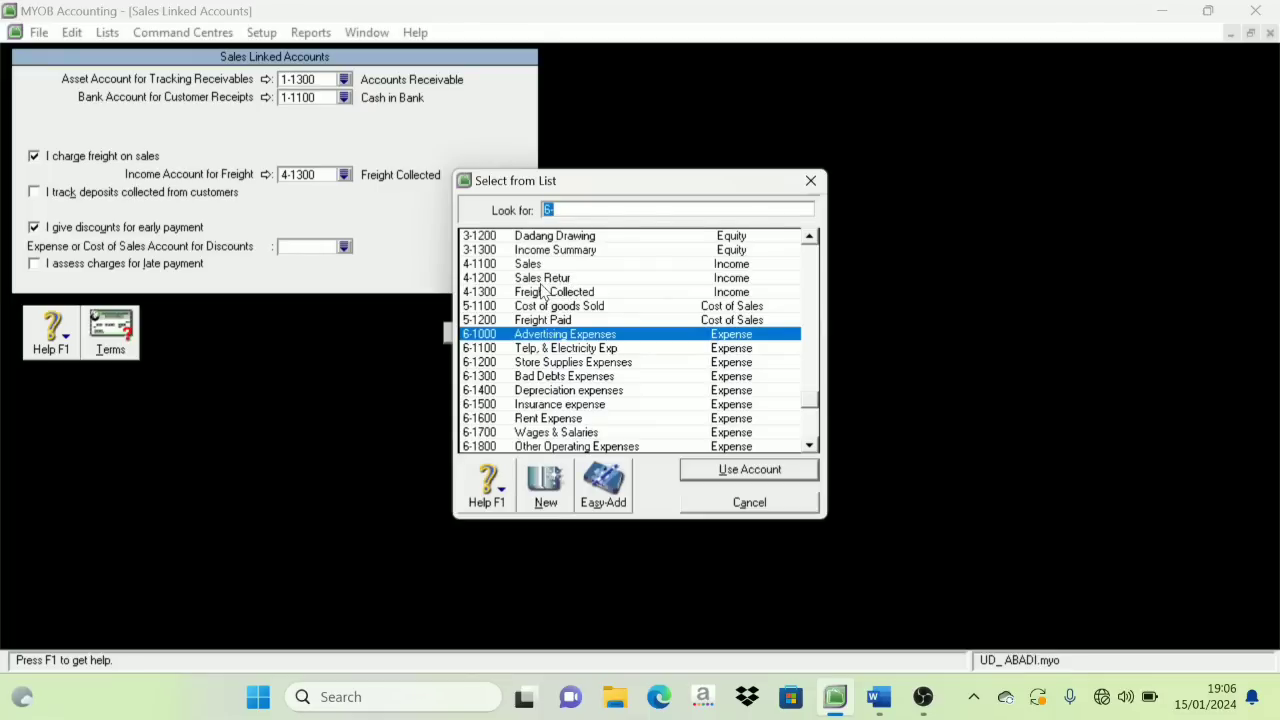
click(40, 233)
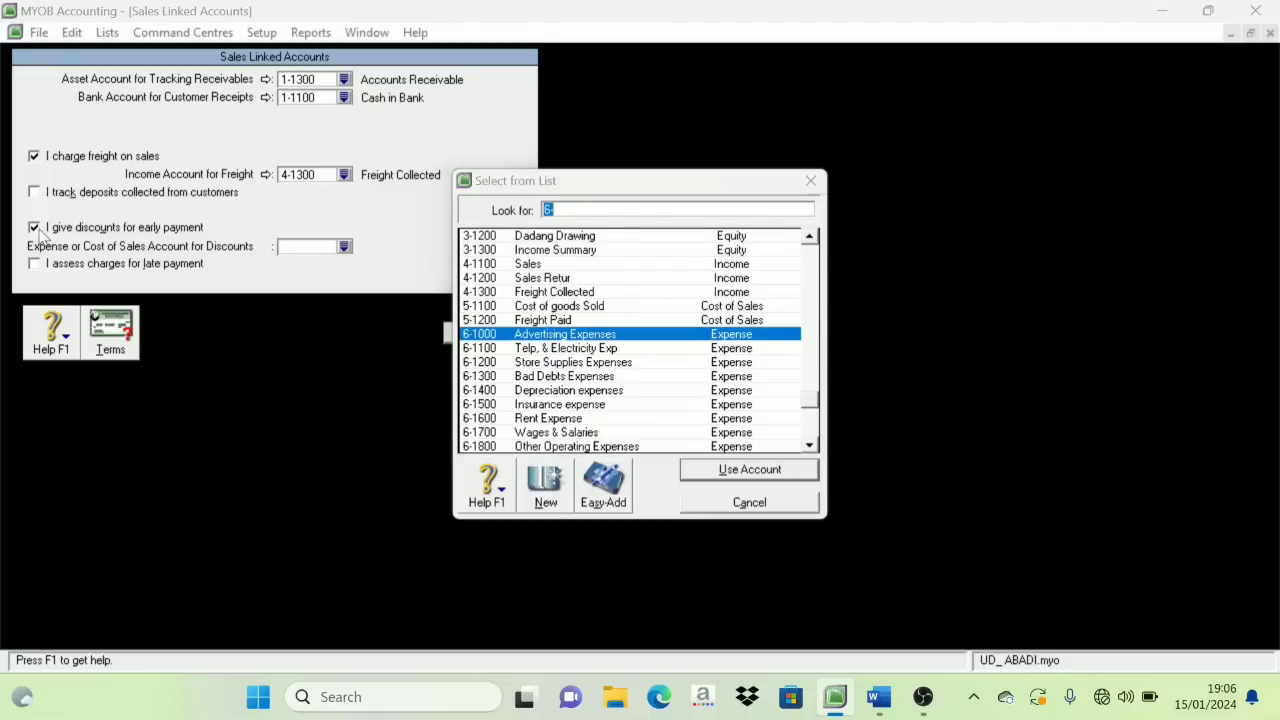
click(749, 502)
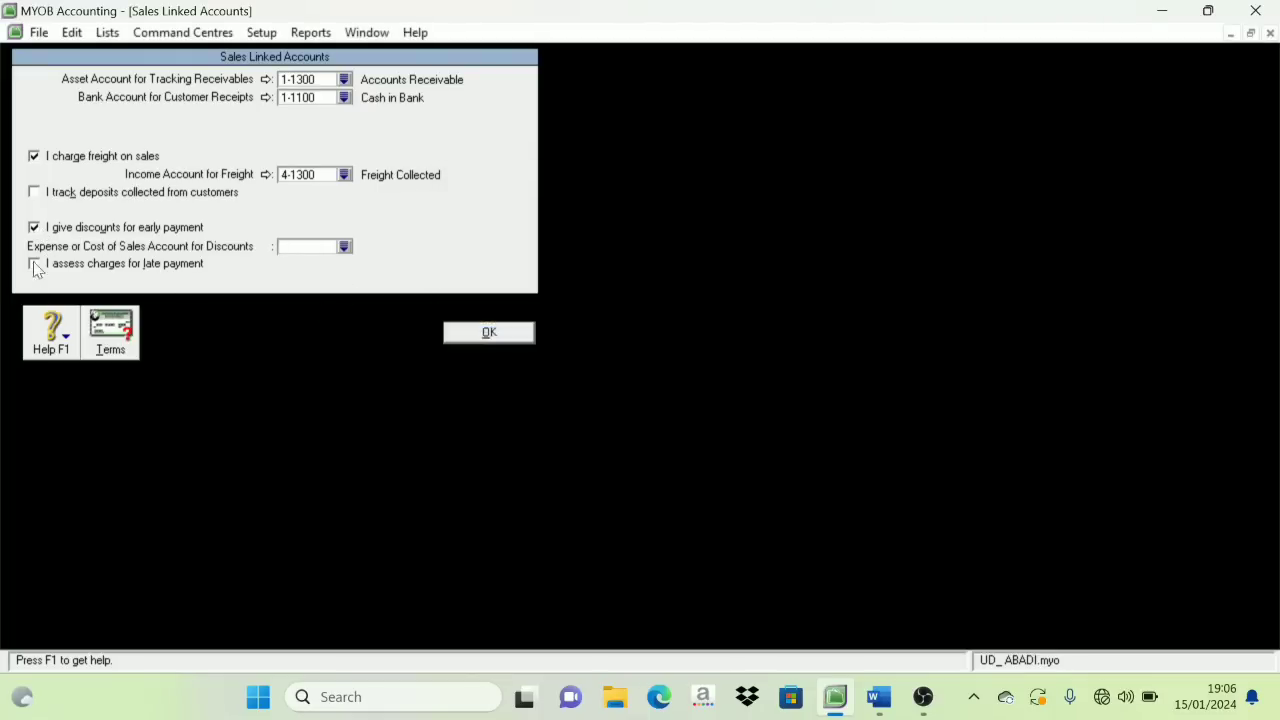
click(35, 228)
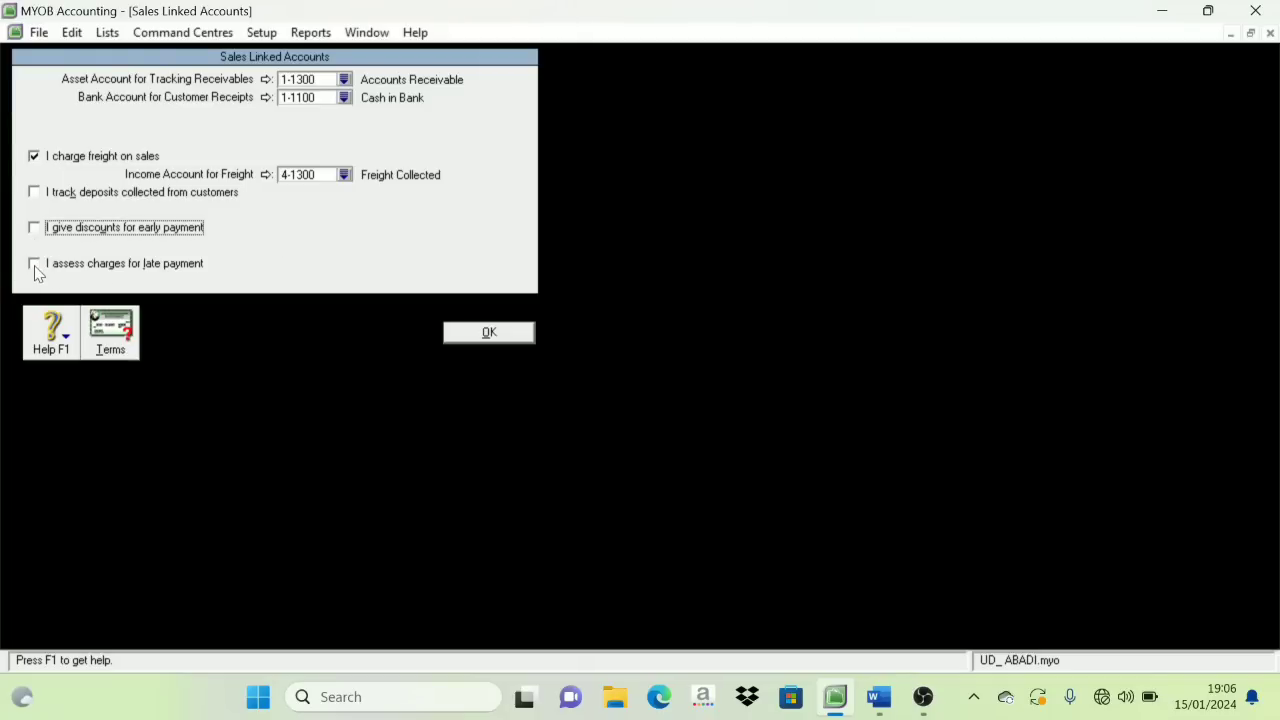
click(34, 265)
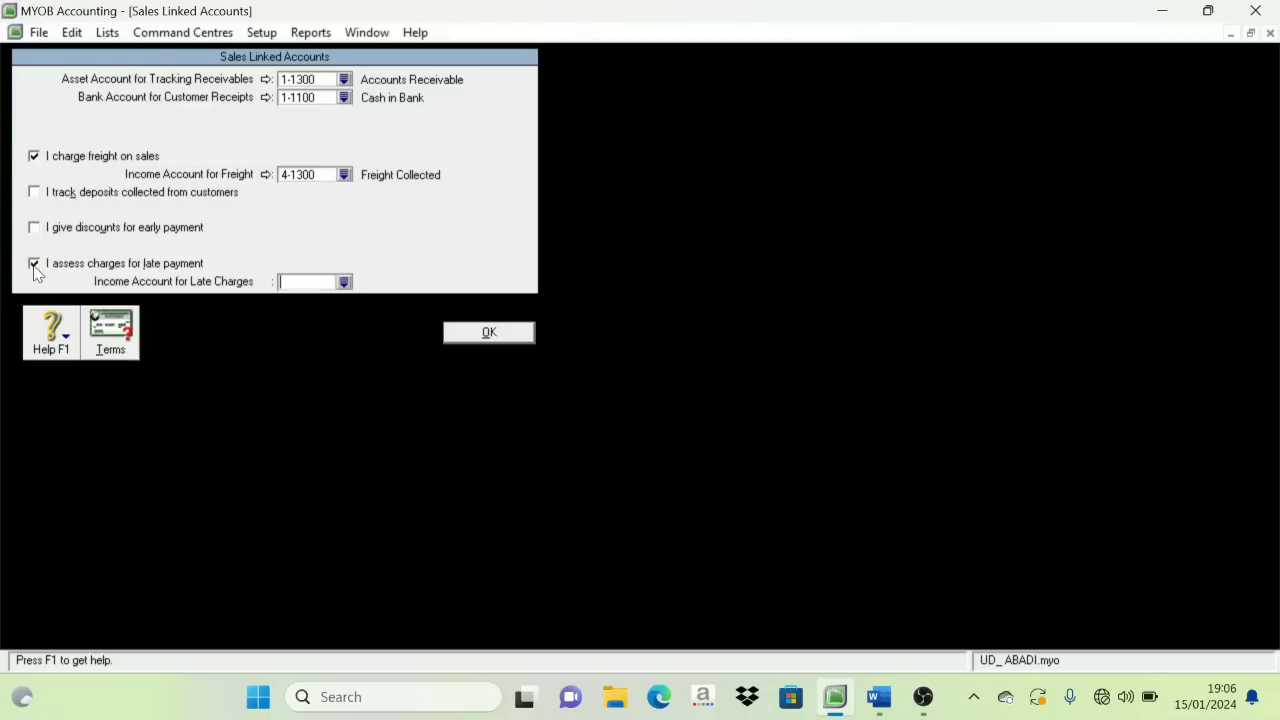
click(344, 283)
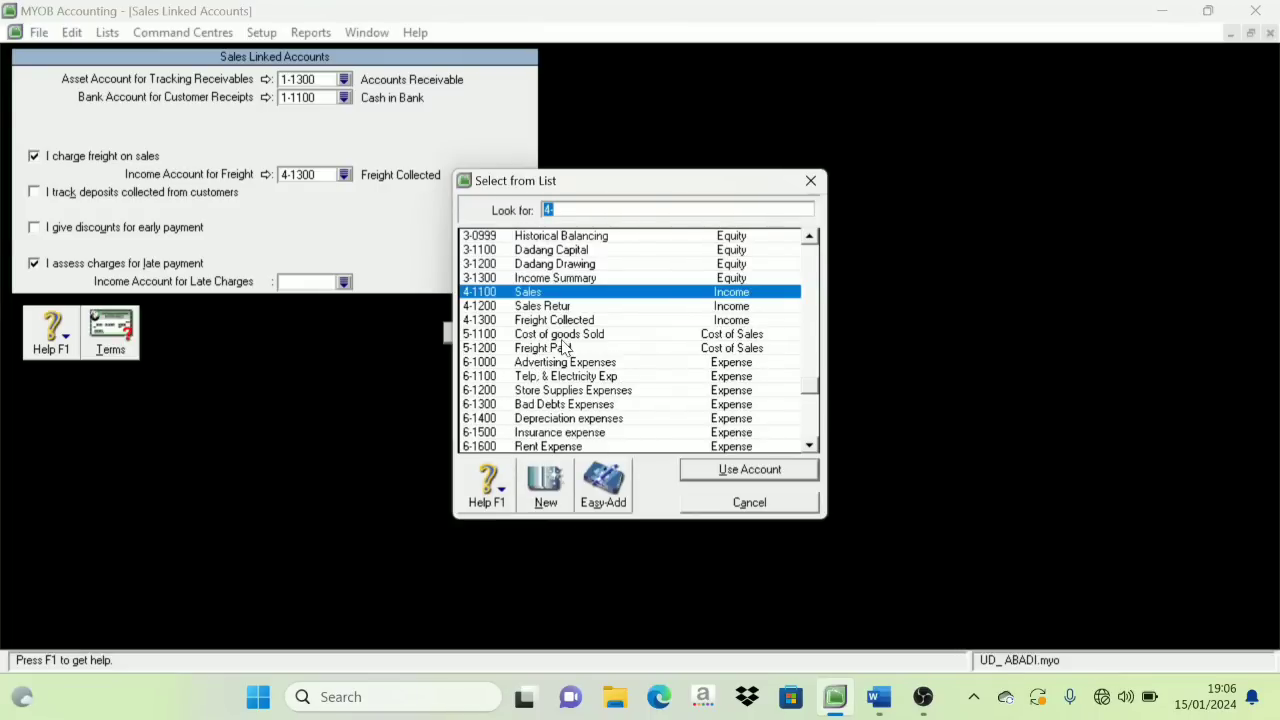
scroll(566, 366, down, 2)
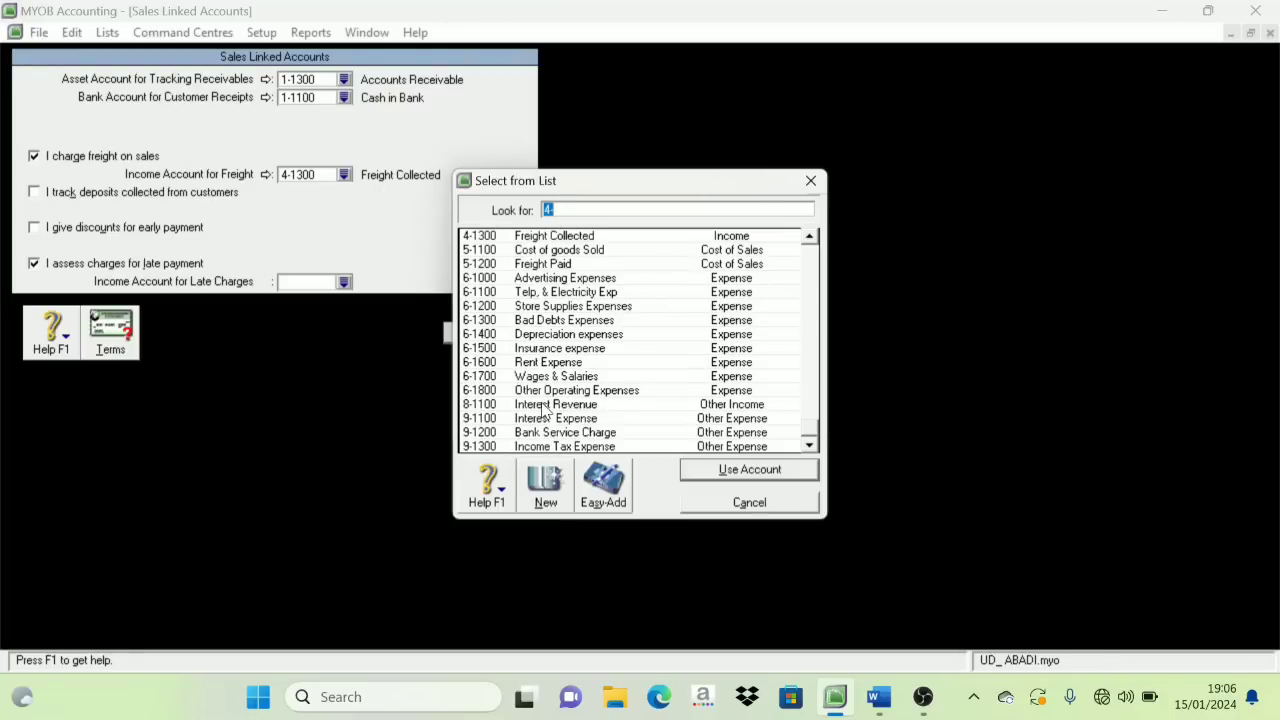
scroll(545, 410, up, 8)
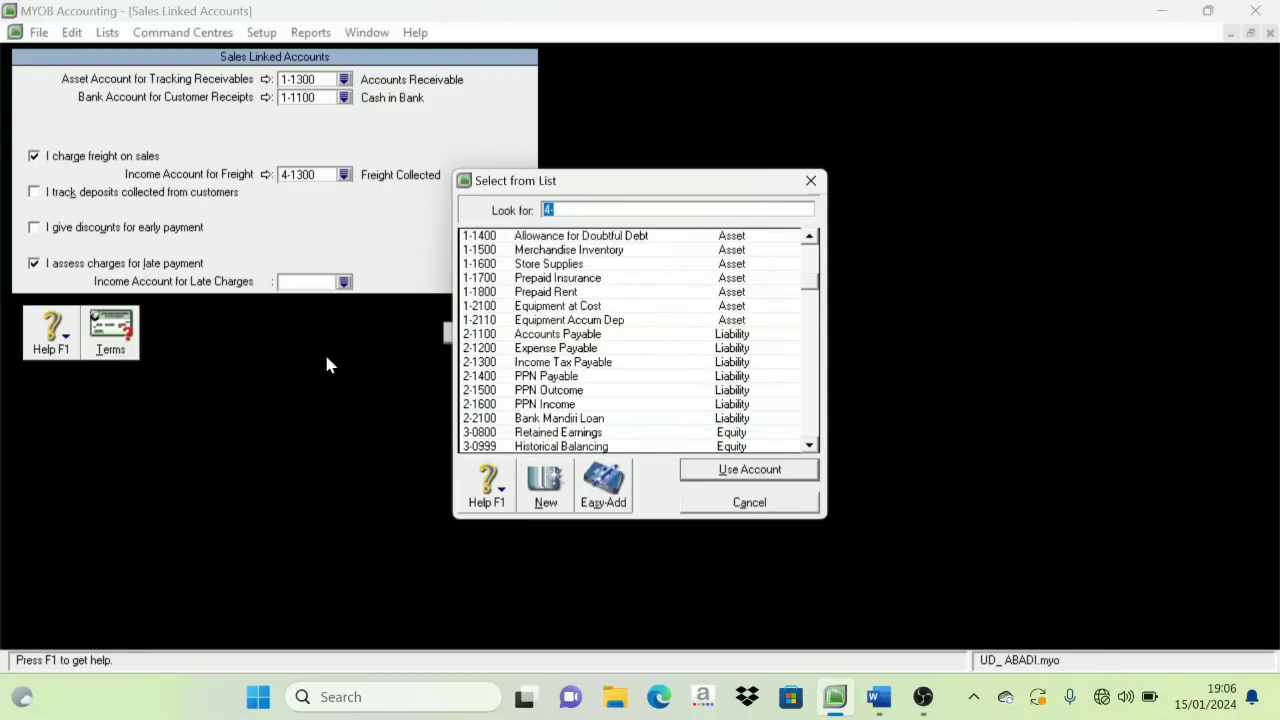
click(41, 266)
key(Escape)
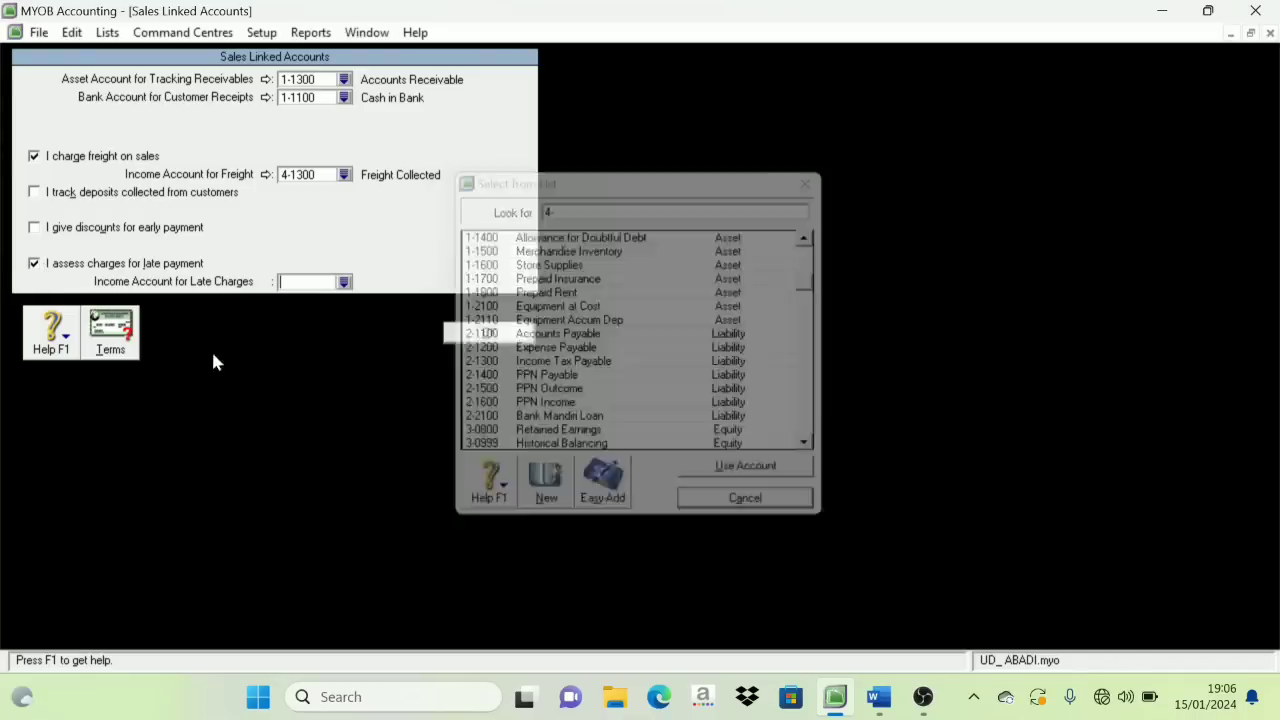
click(37, 266)
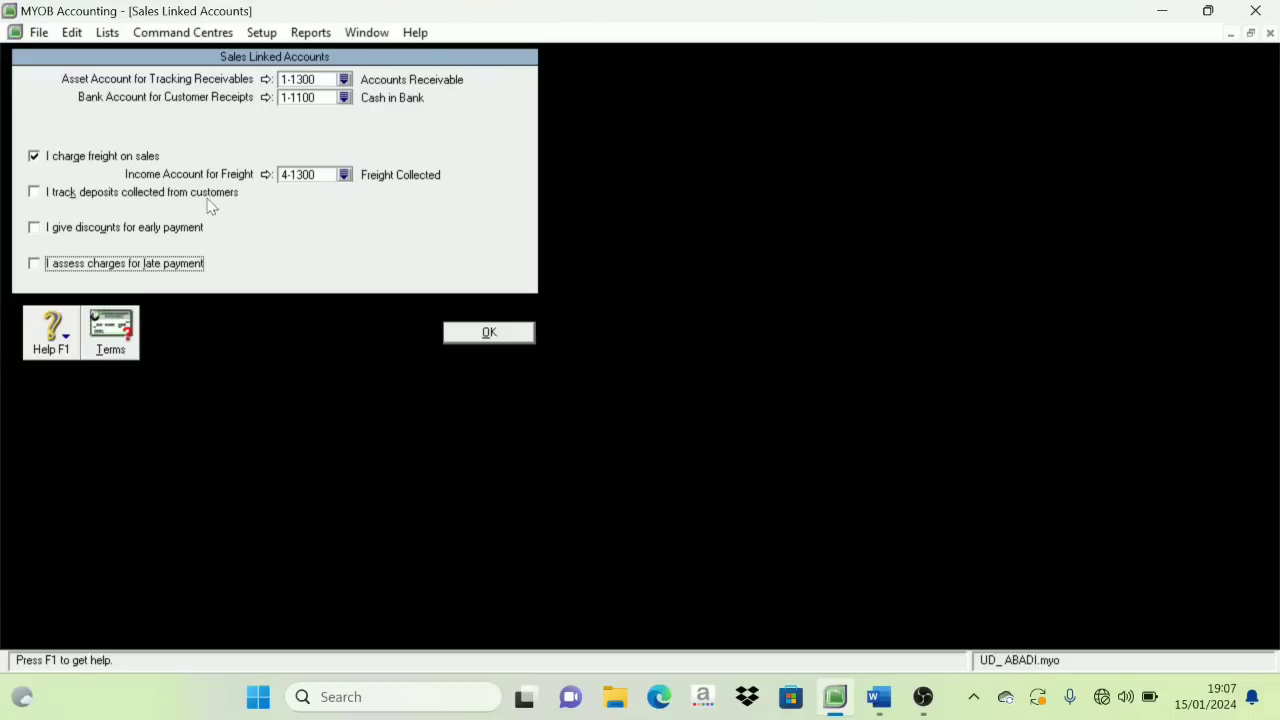
Set the default customer credit terms in the sales linked accounts to payment due In a Given # of Days.
click(117, 340)
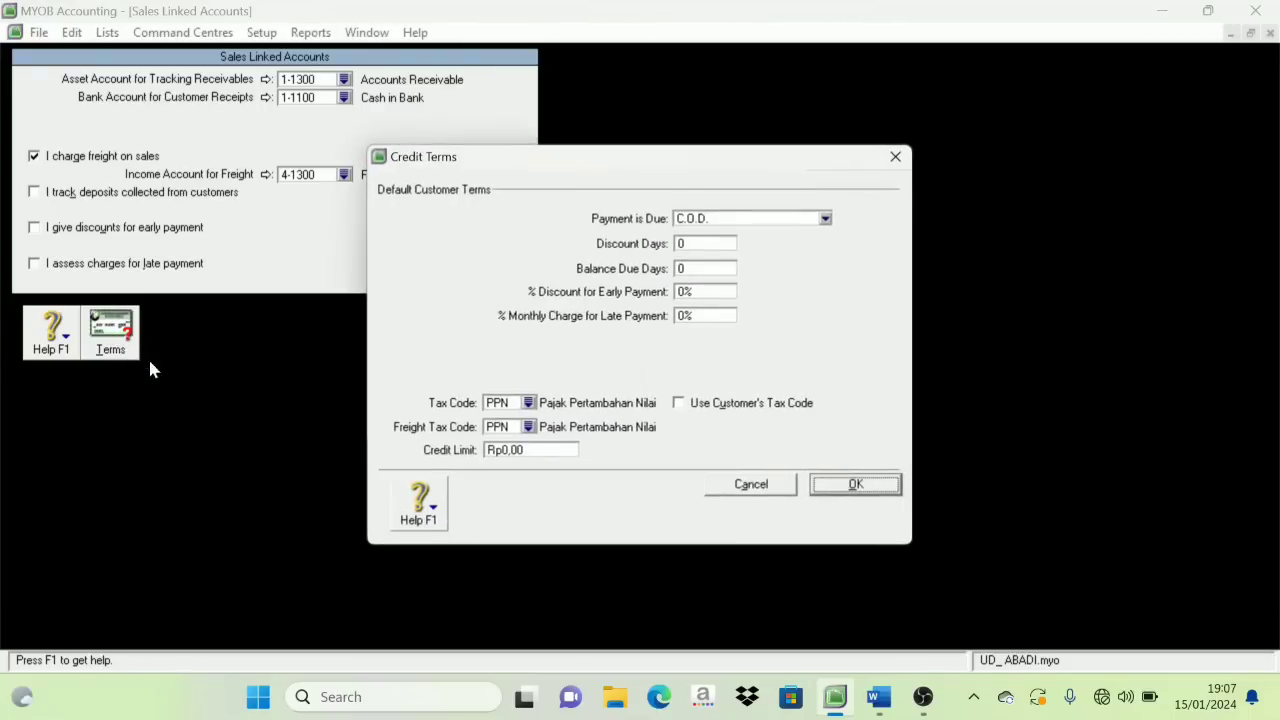
click(752, 220)
click(747, 264)
click(680, 244)
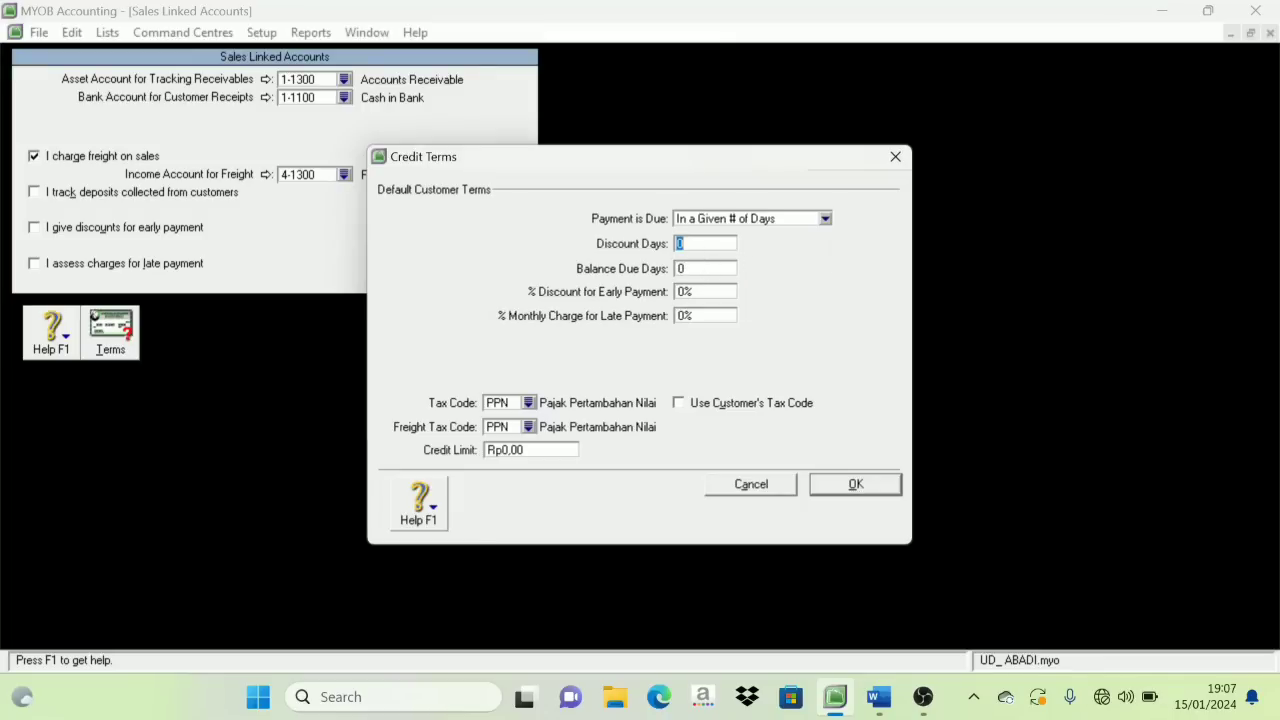
Consult the company policies in the Word document and set the customer terms to 30 balance due days and a 1% monthly late charge.
click(879, 697)
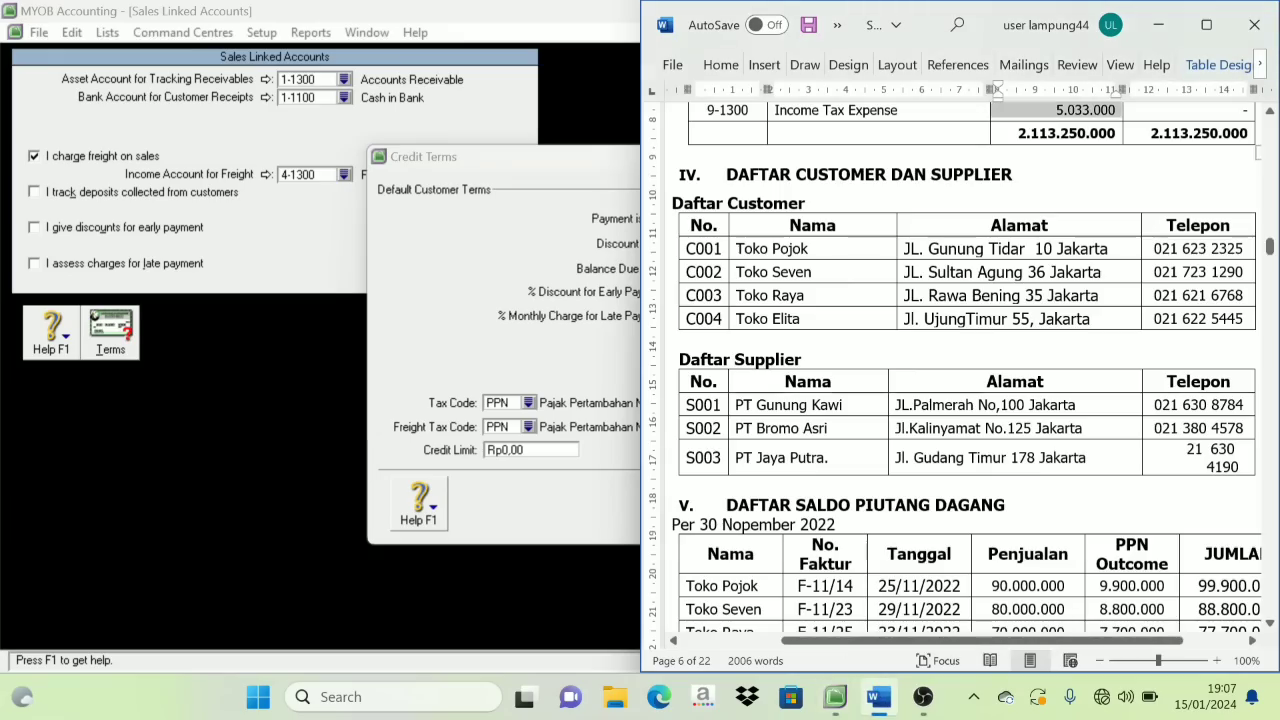
scroll(960, 380, up, 4)
scroll(972, 343, up, 10)
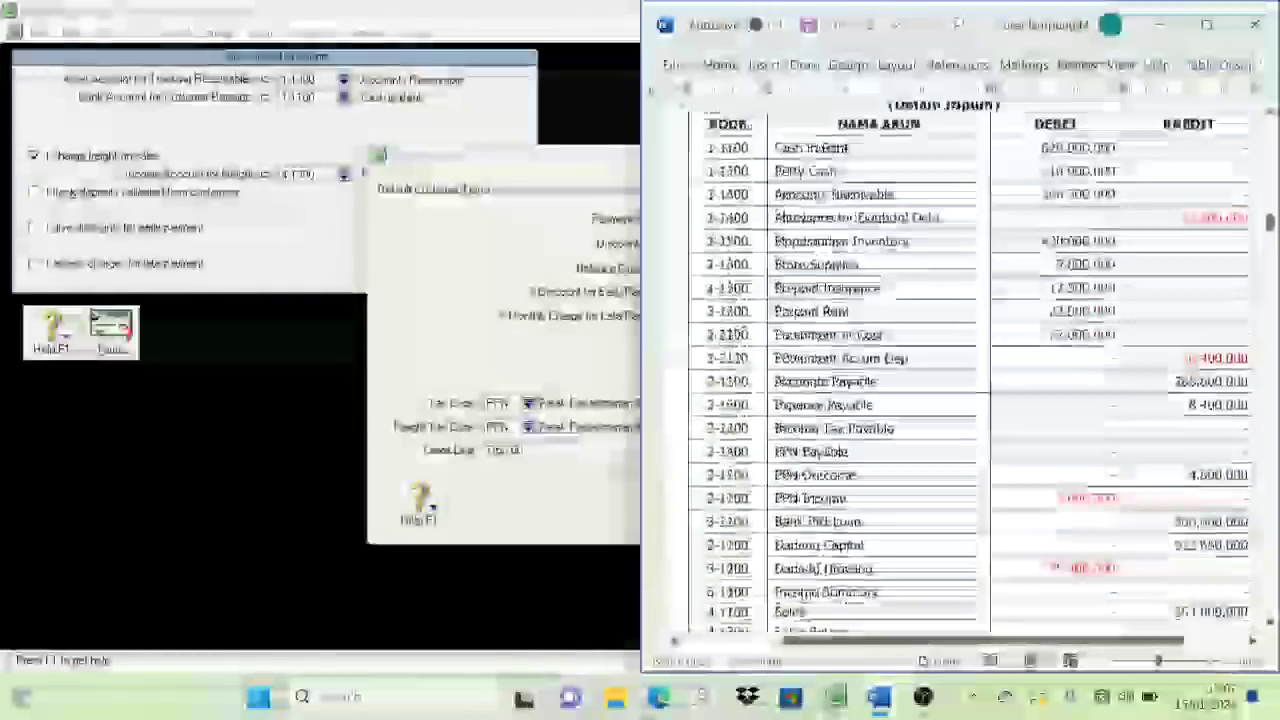
scroll(972, 343, up, 15)
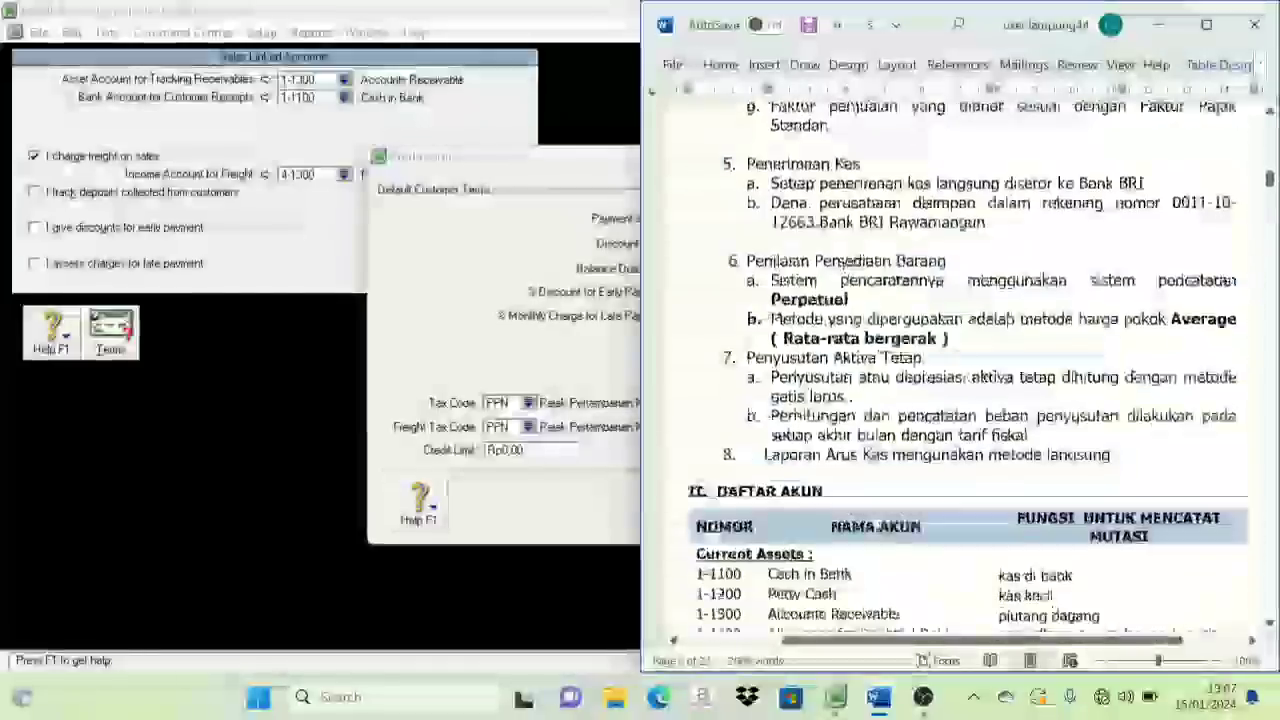
scroll(972, 343, up, 2)
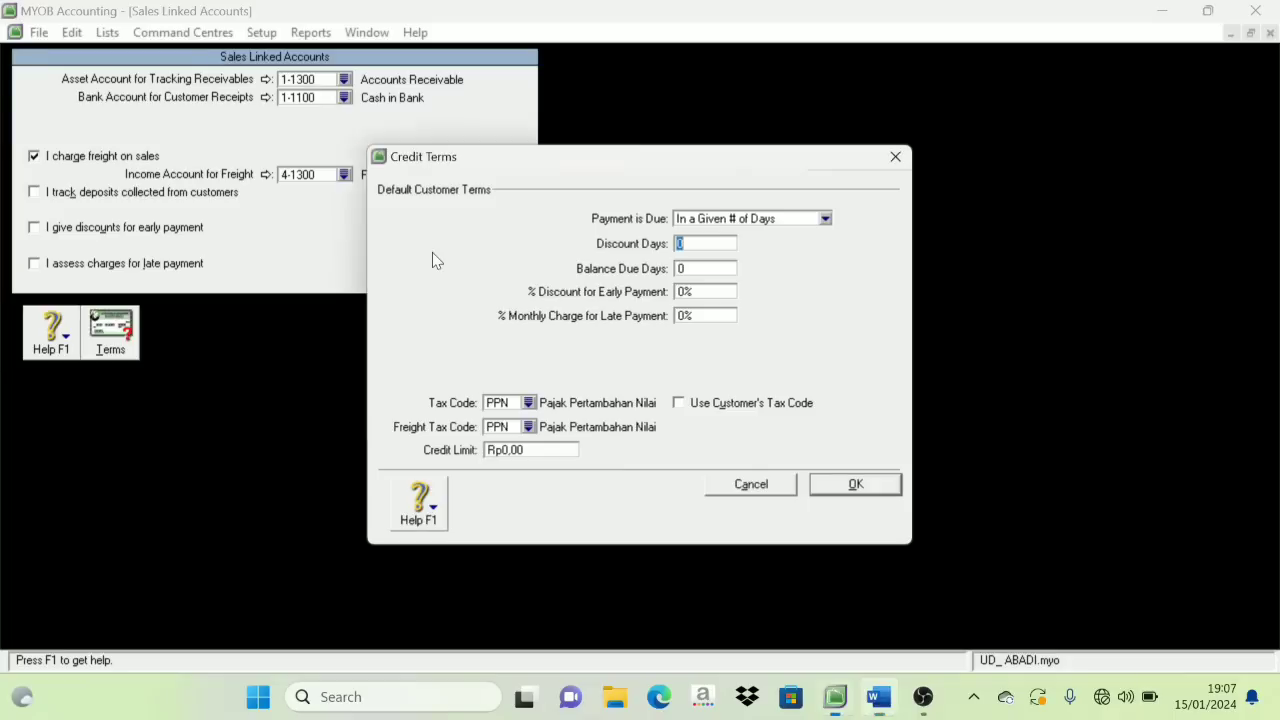
click(434, 258)
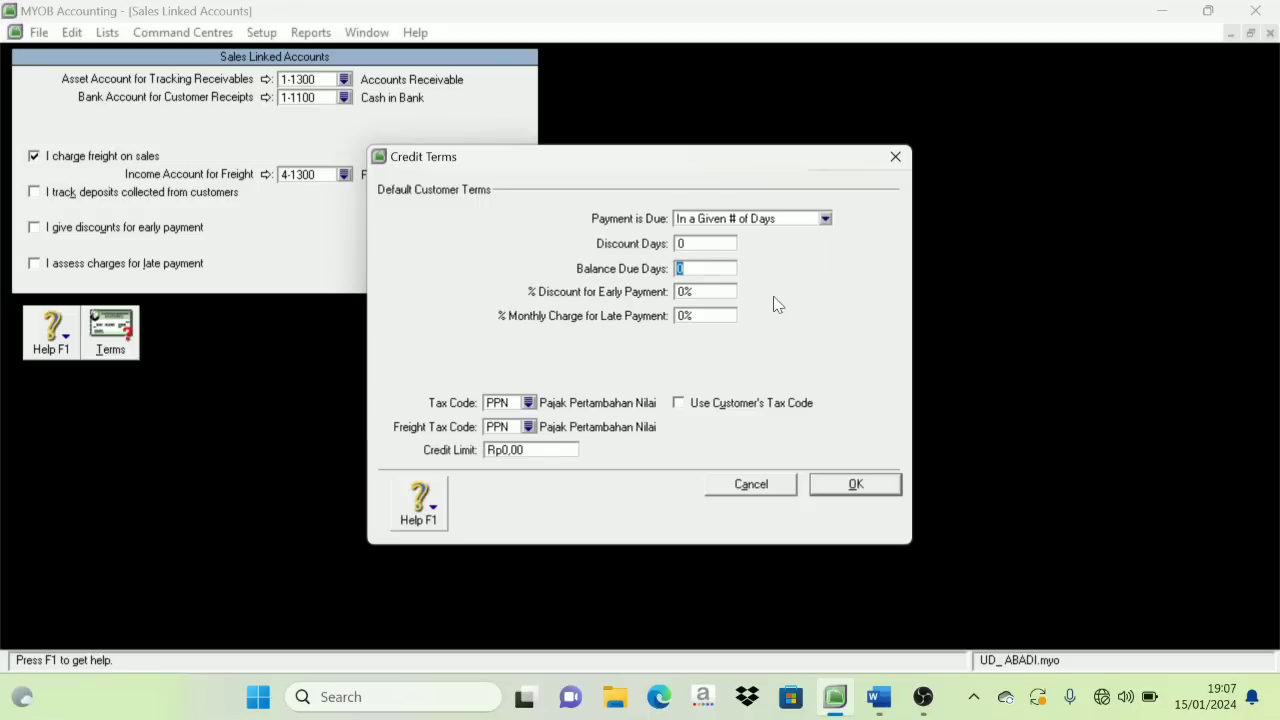
text(30)
click(692, 322)
Set the customer freight tax code to N-T Not Reportable, and save the credit terms and sales linked accounts.
click(528, 427)
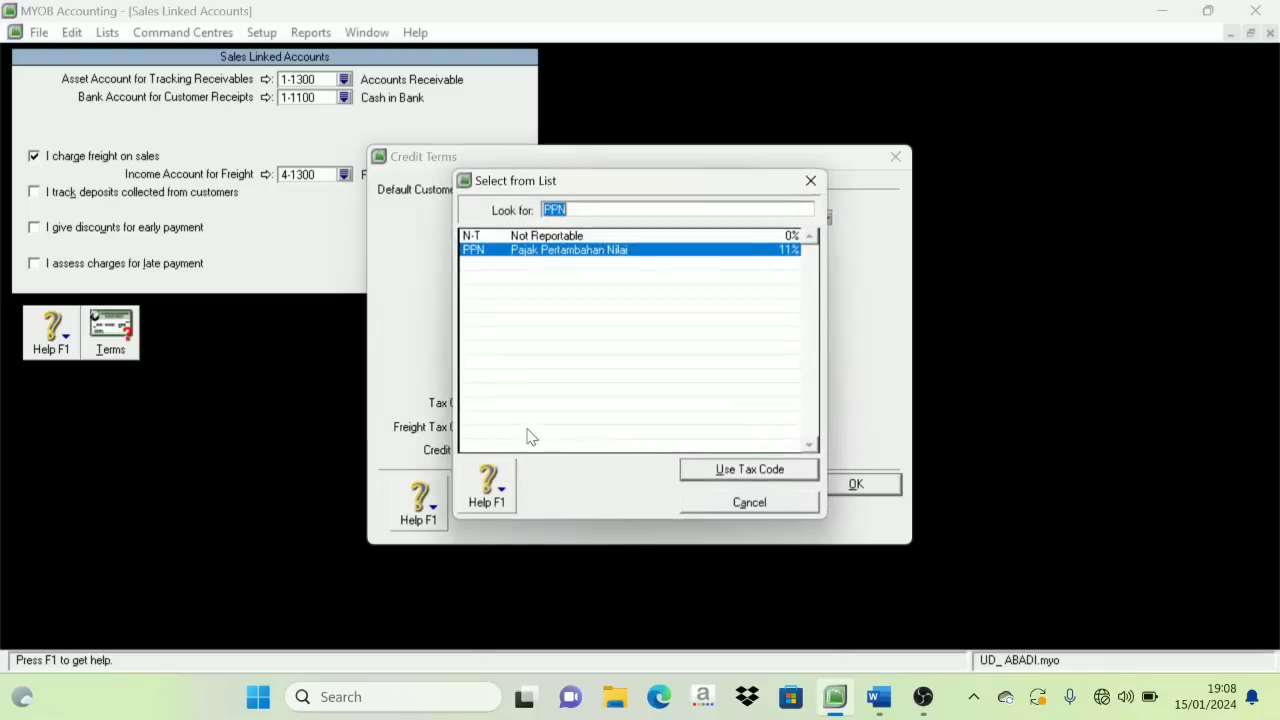
click(471, 238)
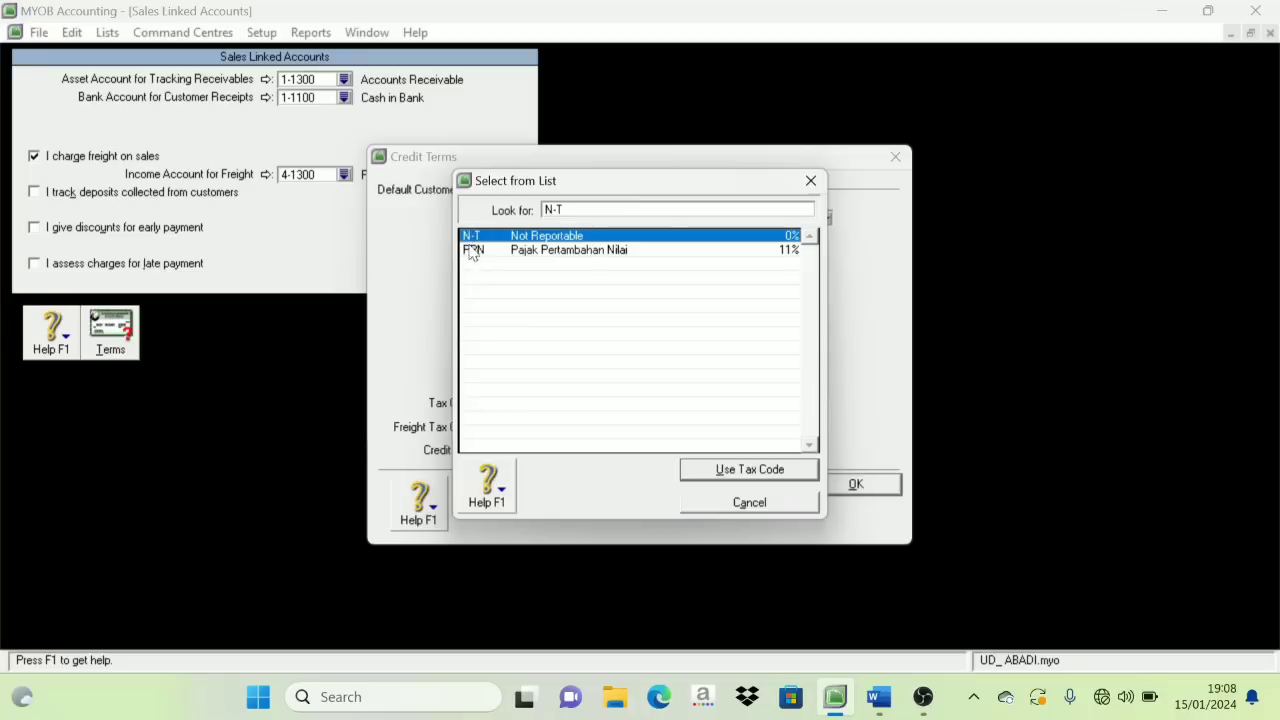
click(745, 470)
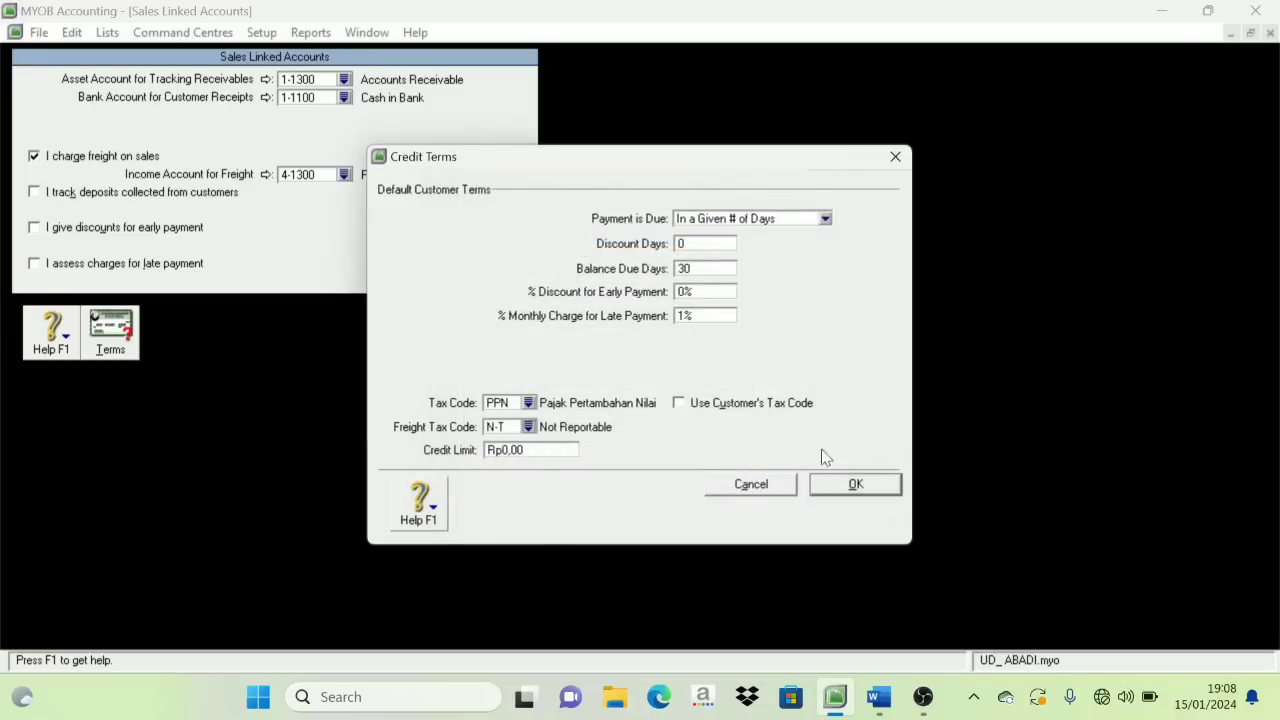
click(853, 484)
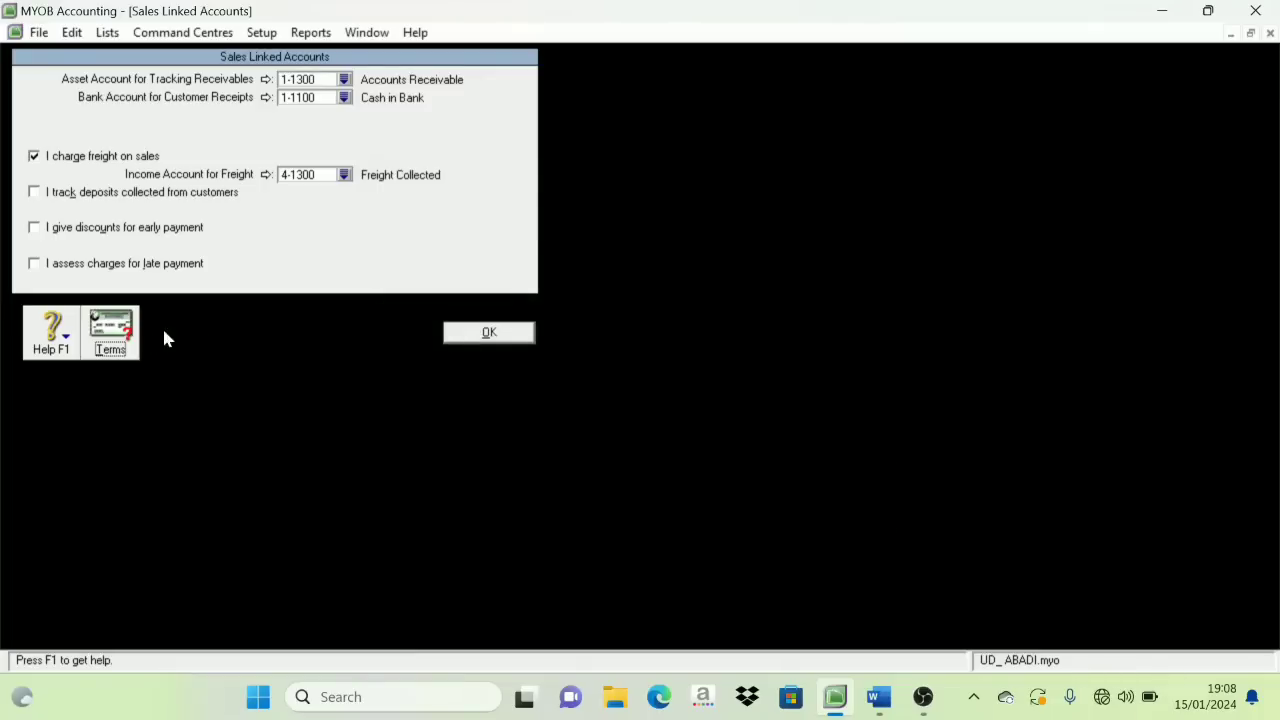
click(505, 338)
Enable paying freight on purchases in the purchases linked accounts, with 5-1200 Freight Paid as the freight account.
click(261, 32)
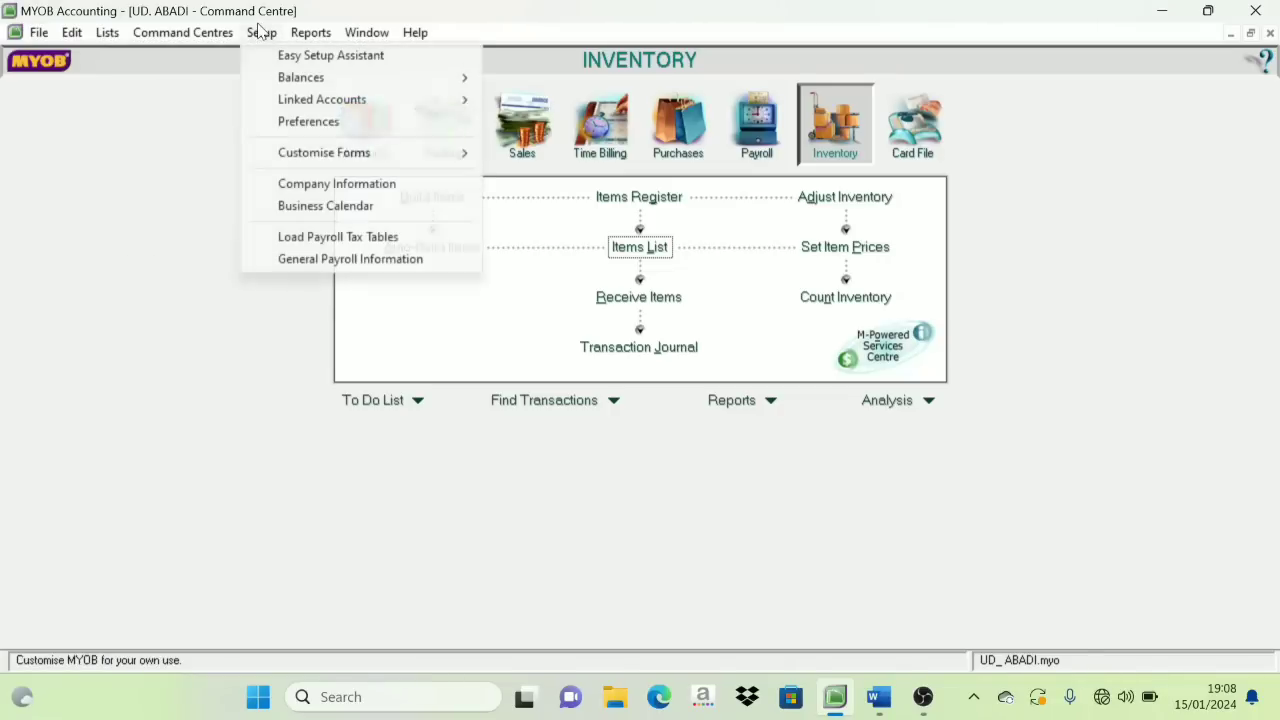
mouse_move(303, 106)
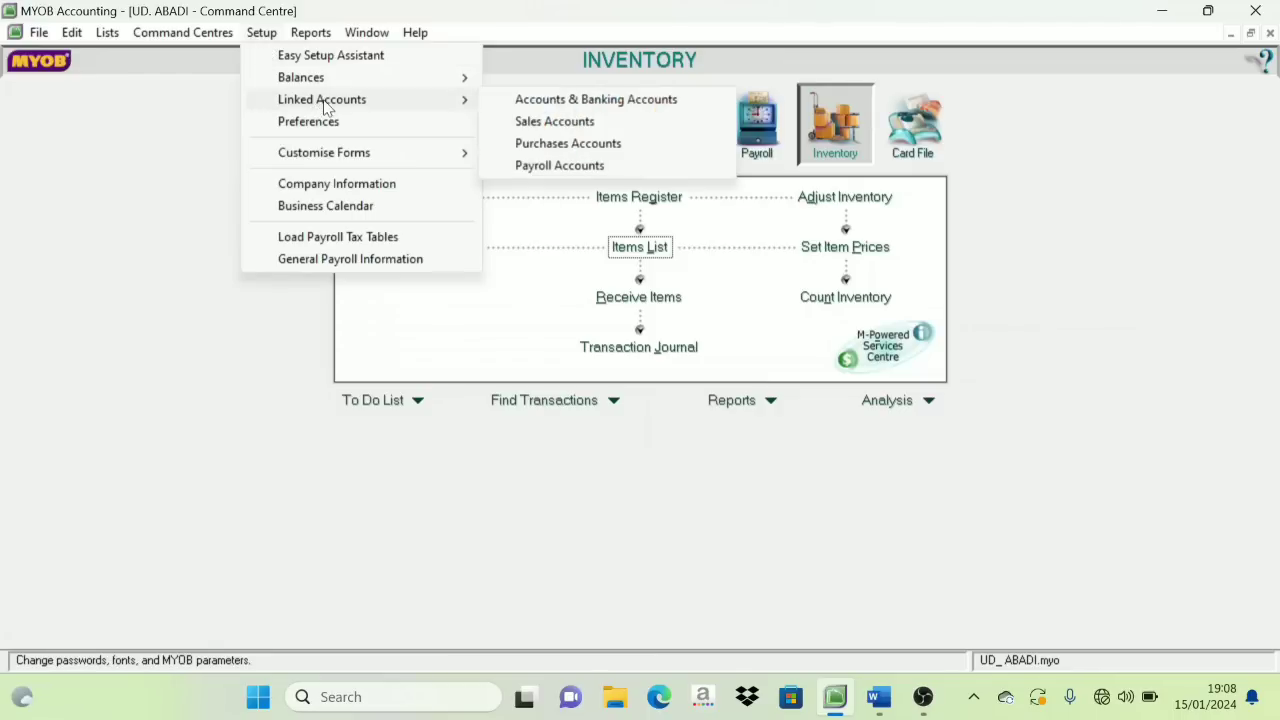
click(553, 145)
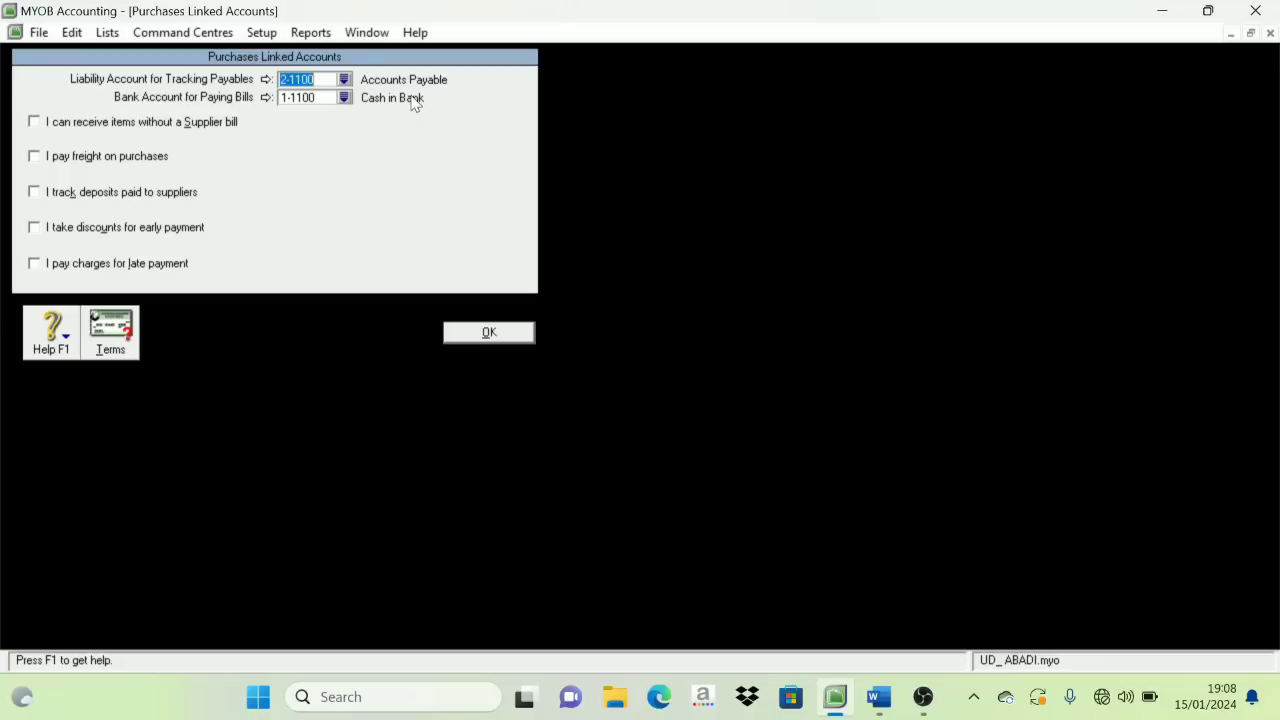
click(35, 160)
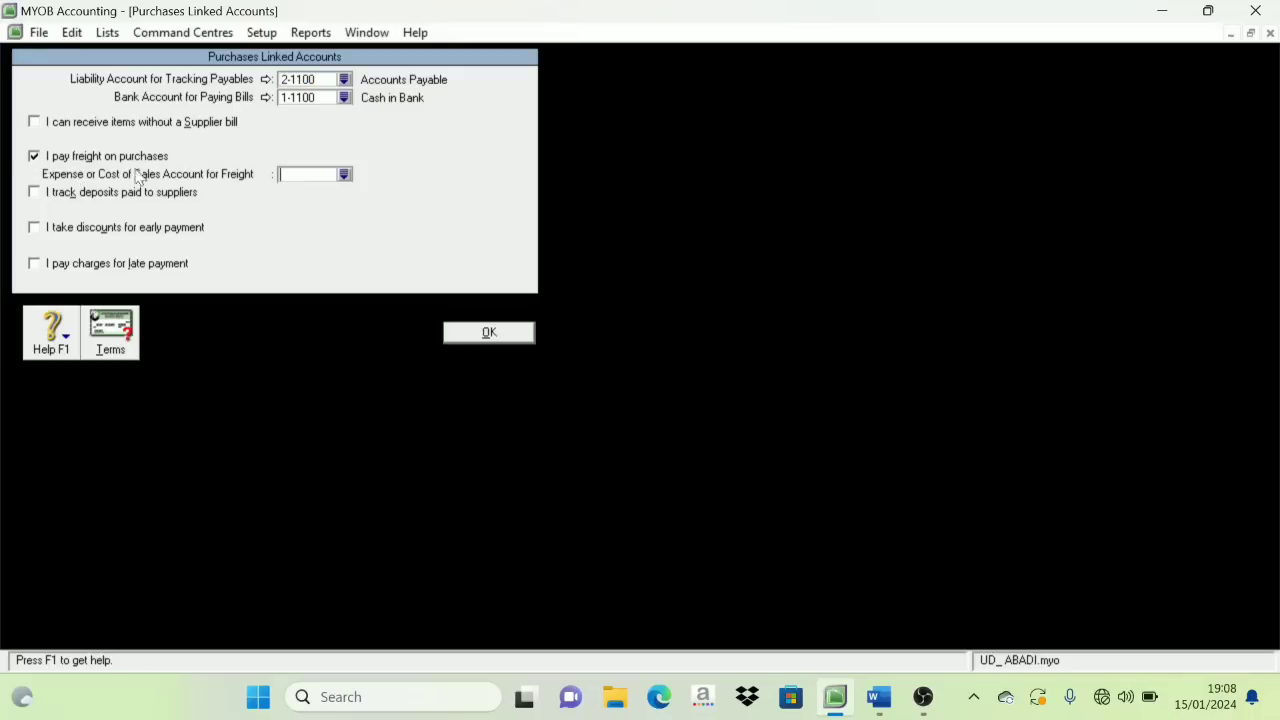
click(344, 178)
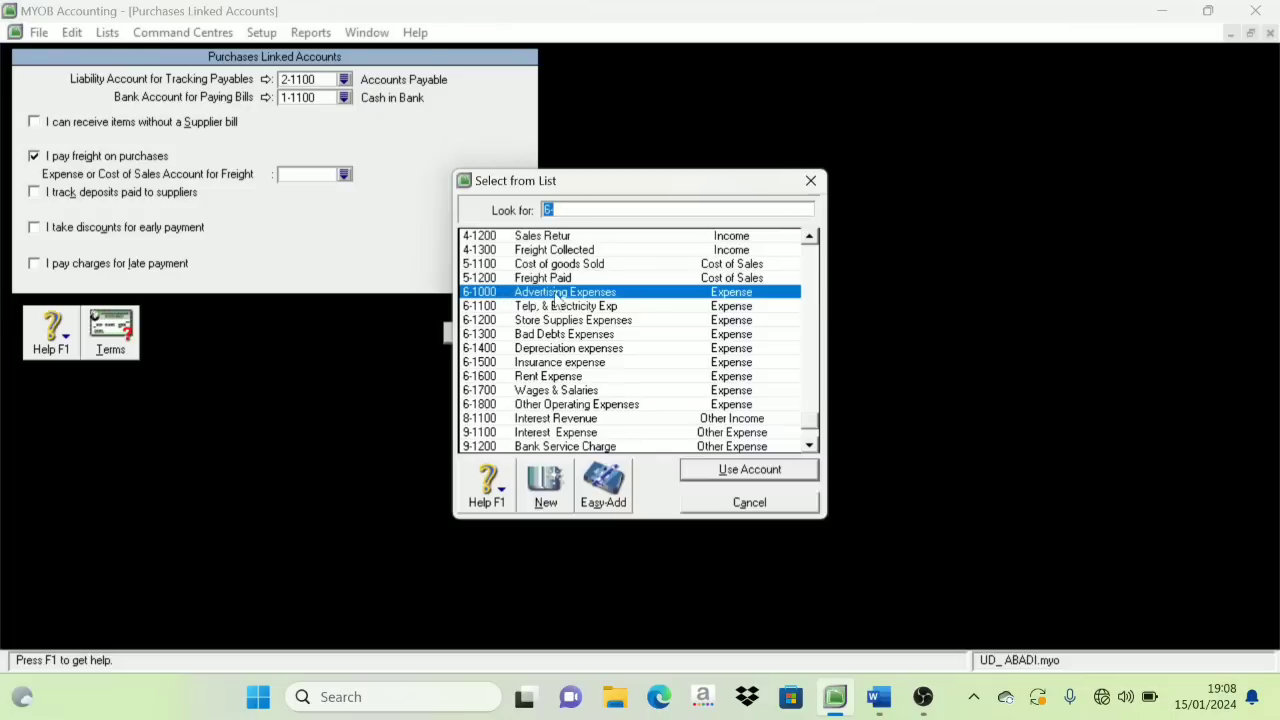
click(560, 279)
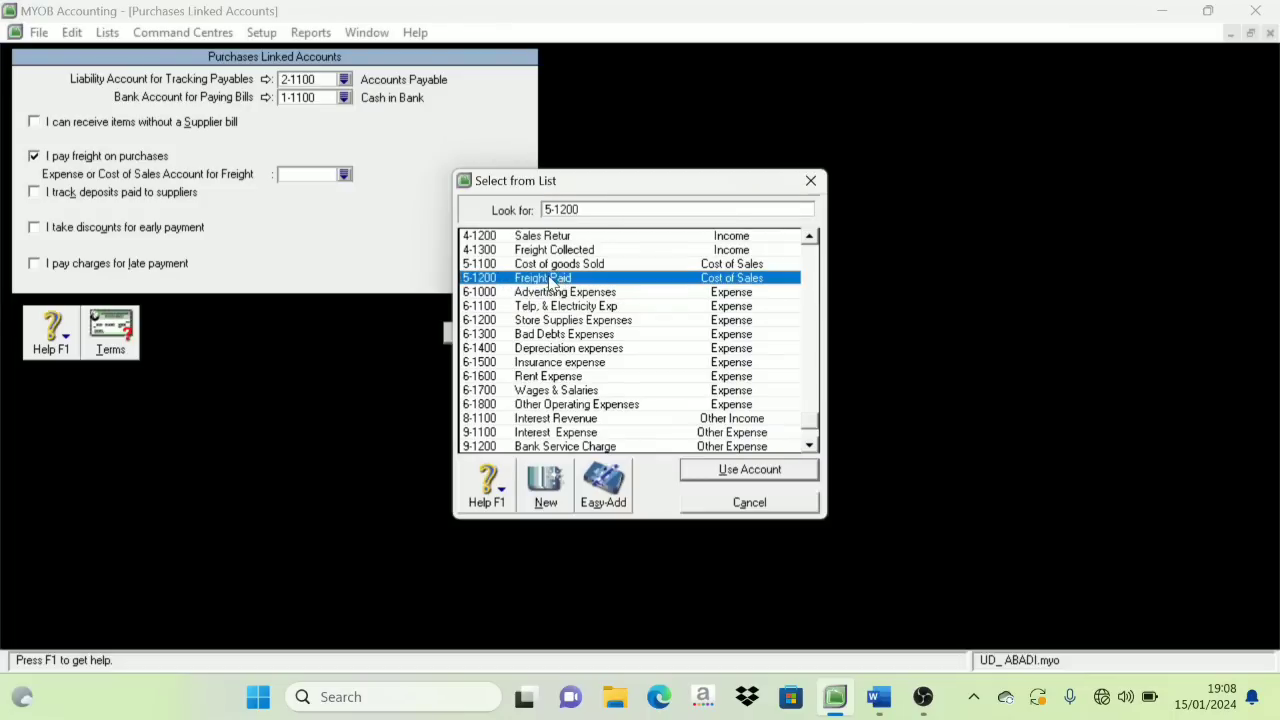
click(741, 470)
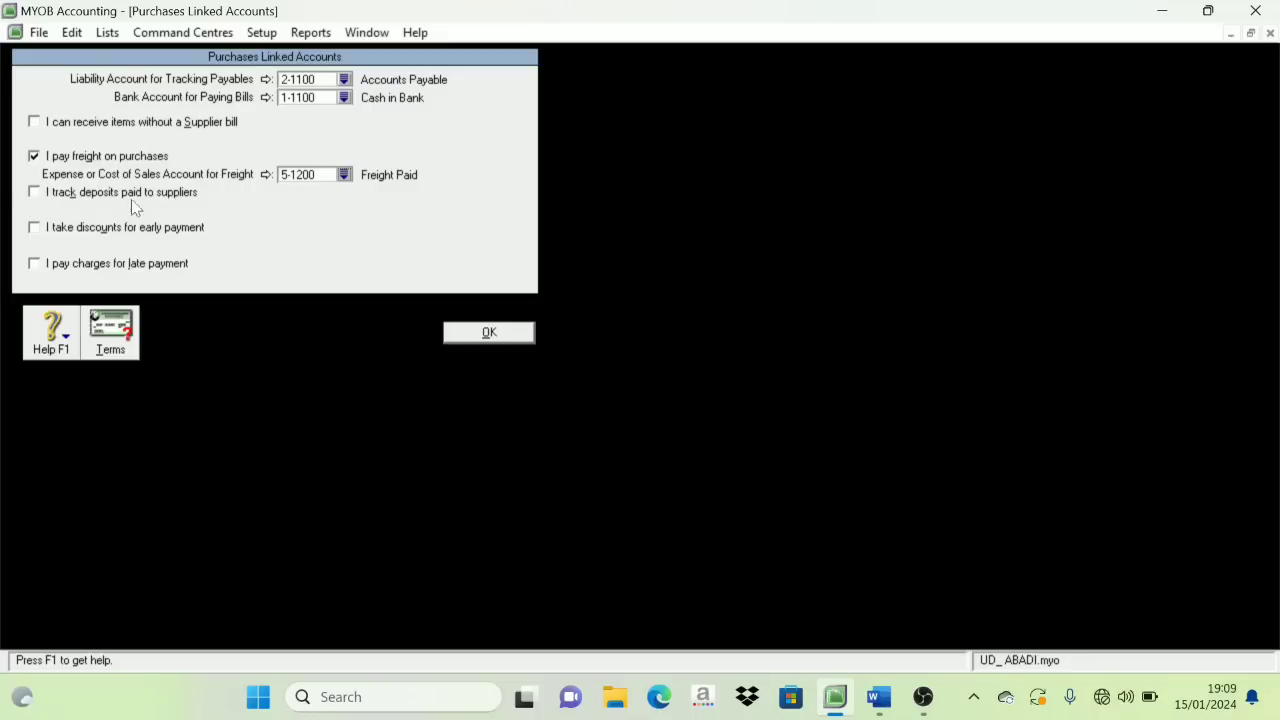
click(40, 230)
click(343, 247)
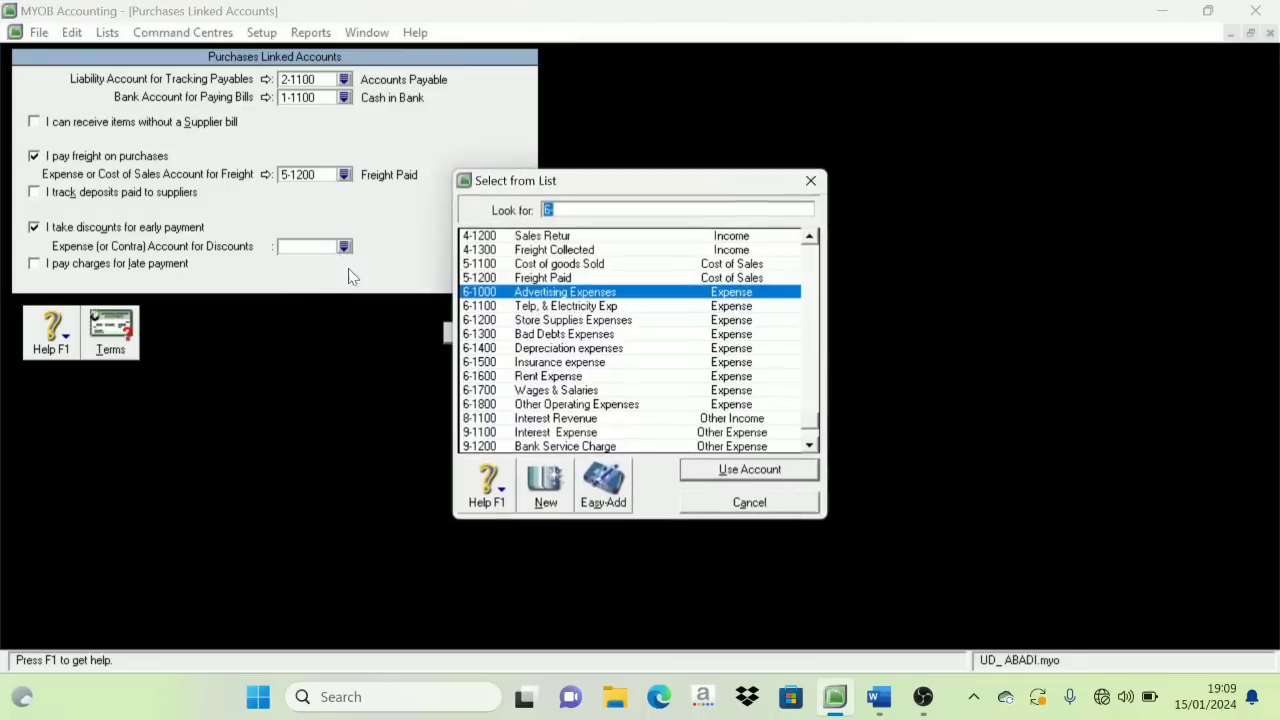
click(700, 502)
click(40, 229)
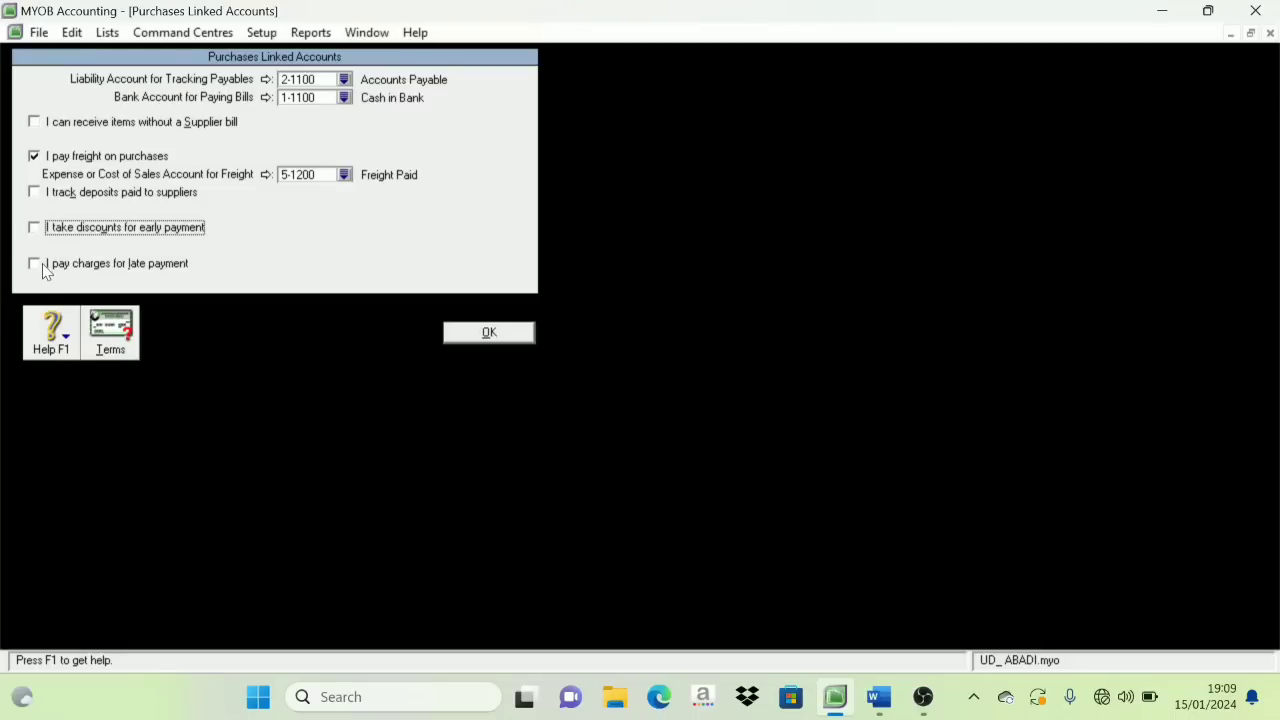
click(43, 267)
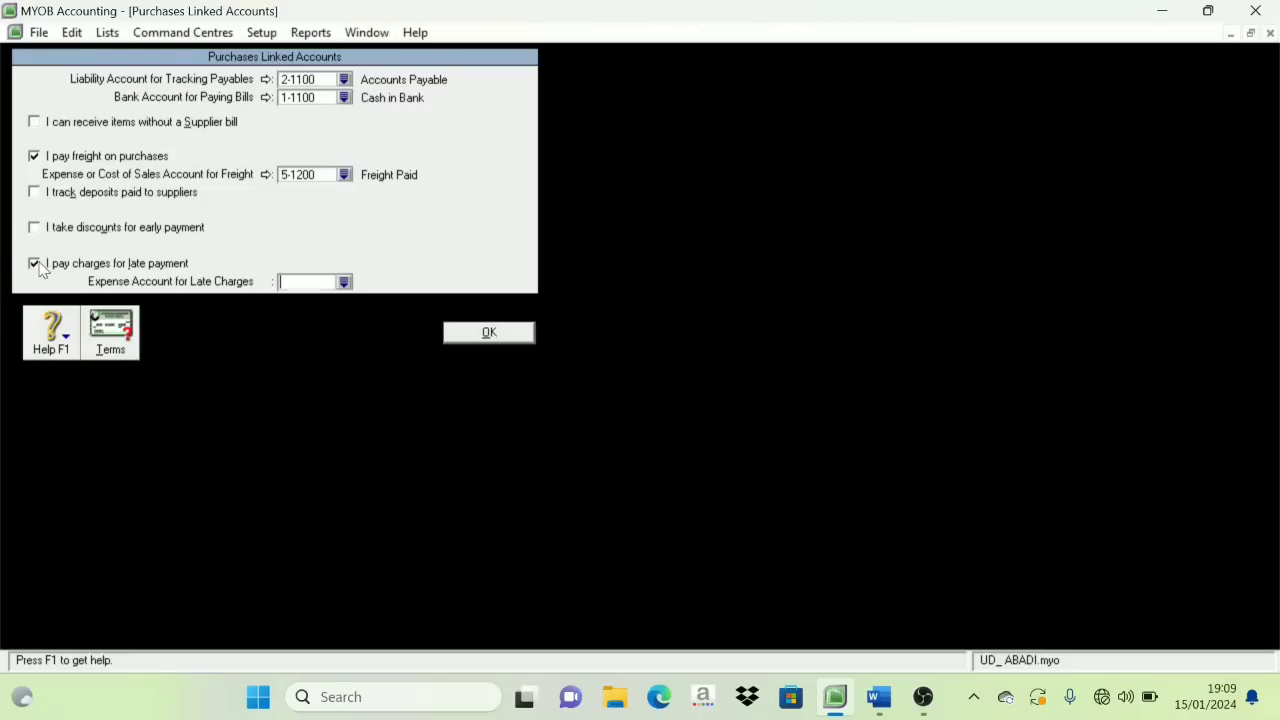
click(343, 284)
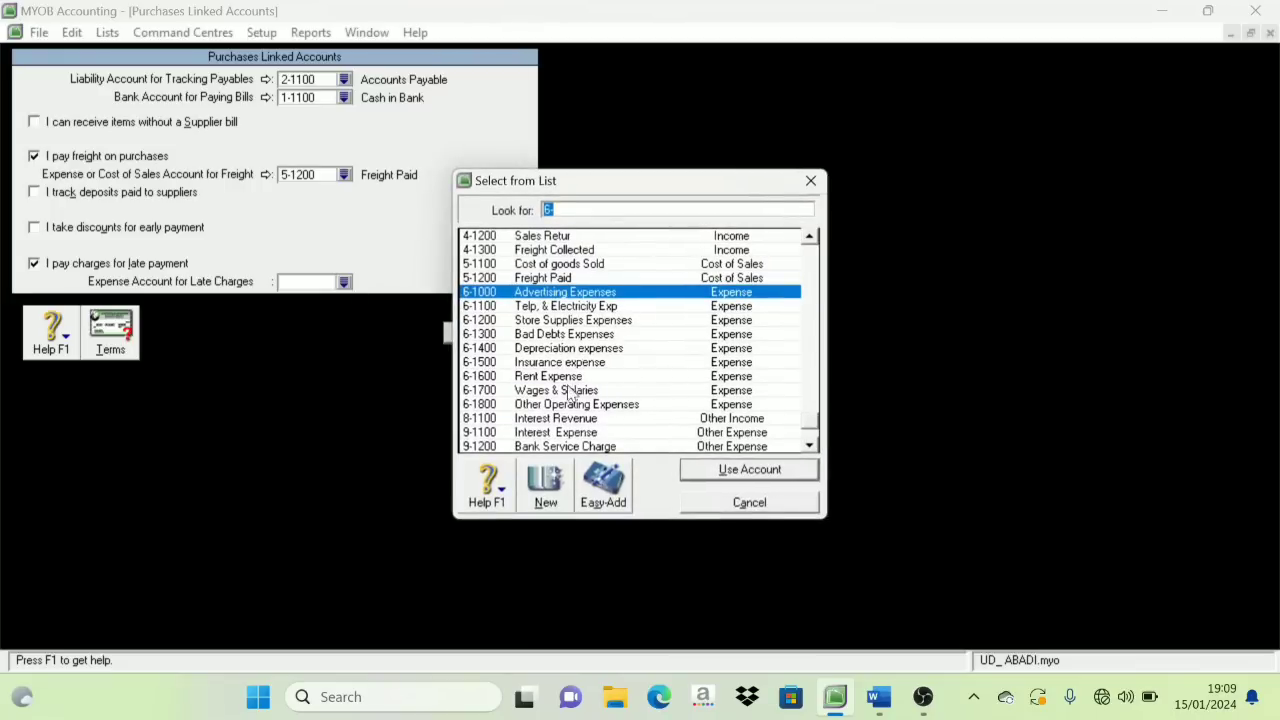
scroll(528, 335, down, 1)
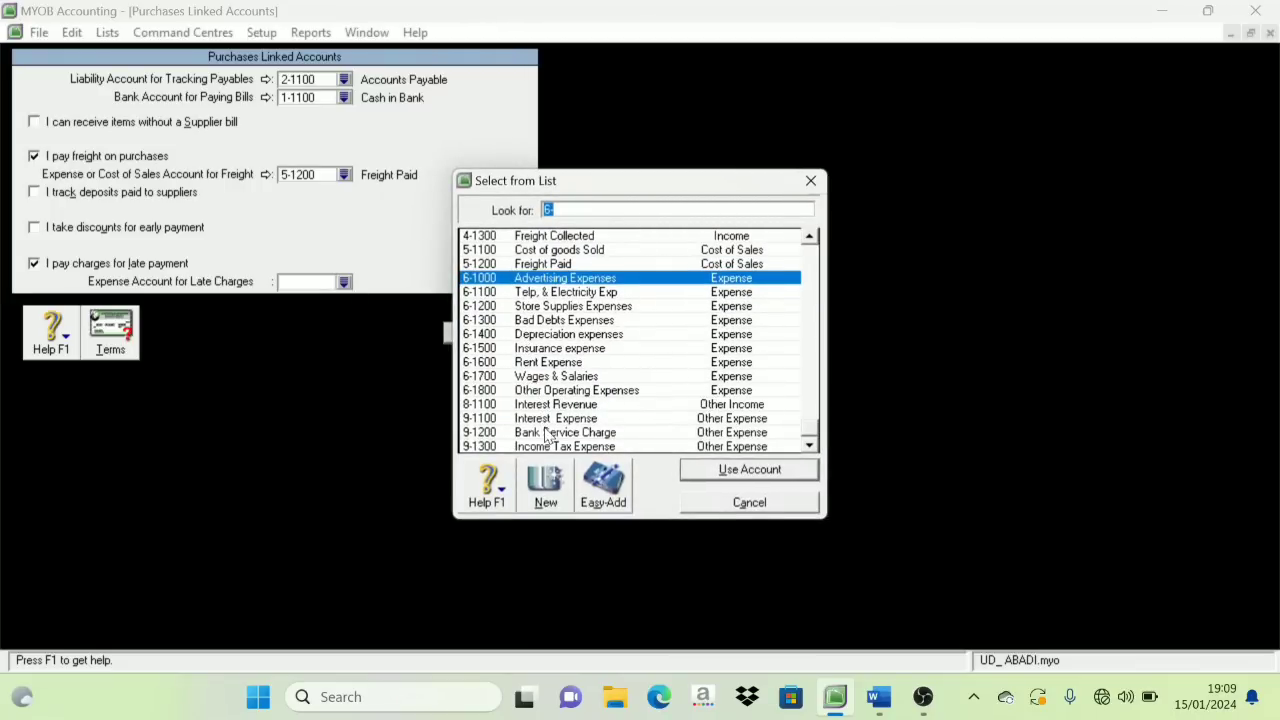
scroll(560, 446, up, 3)
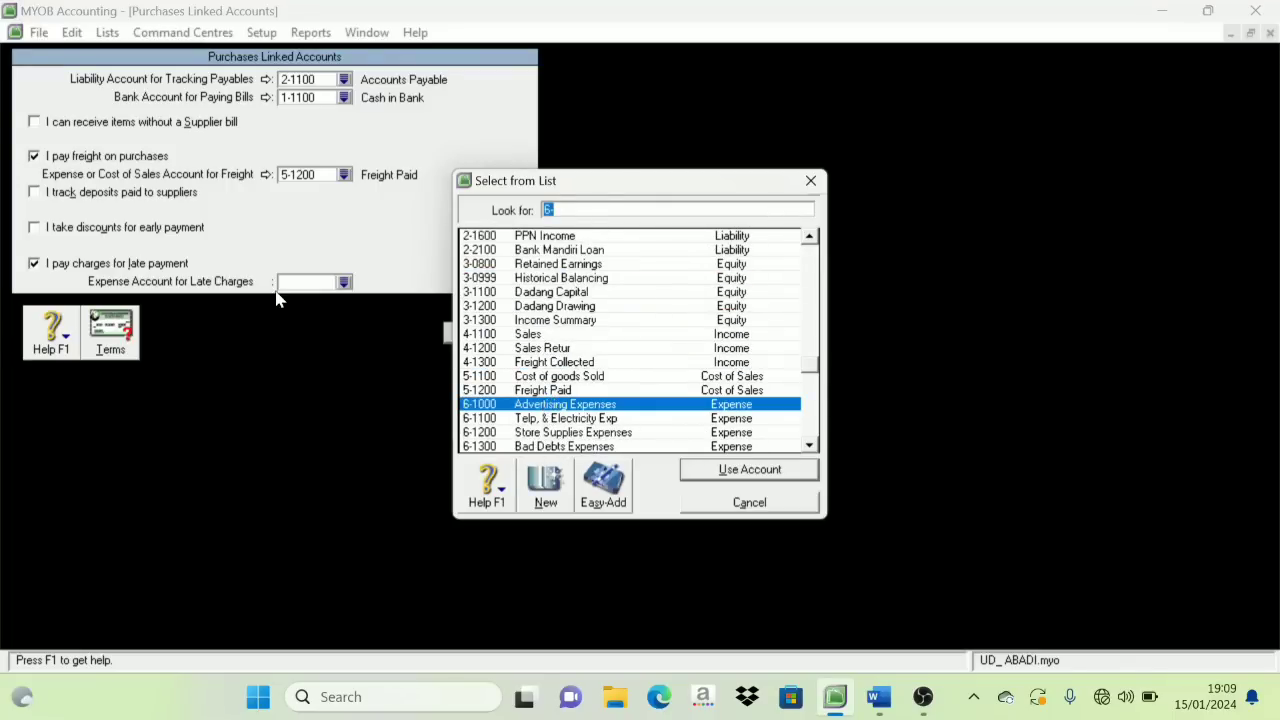
click(733, 516)
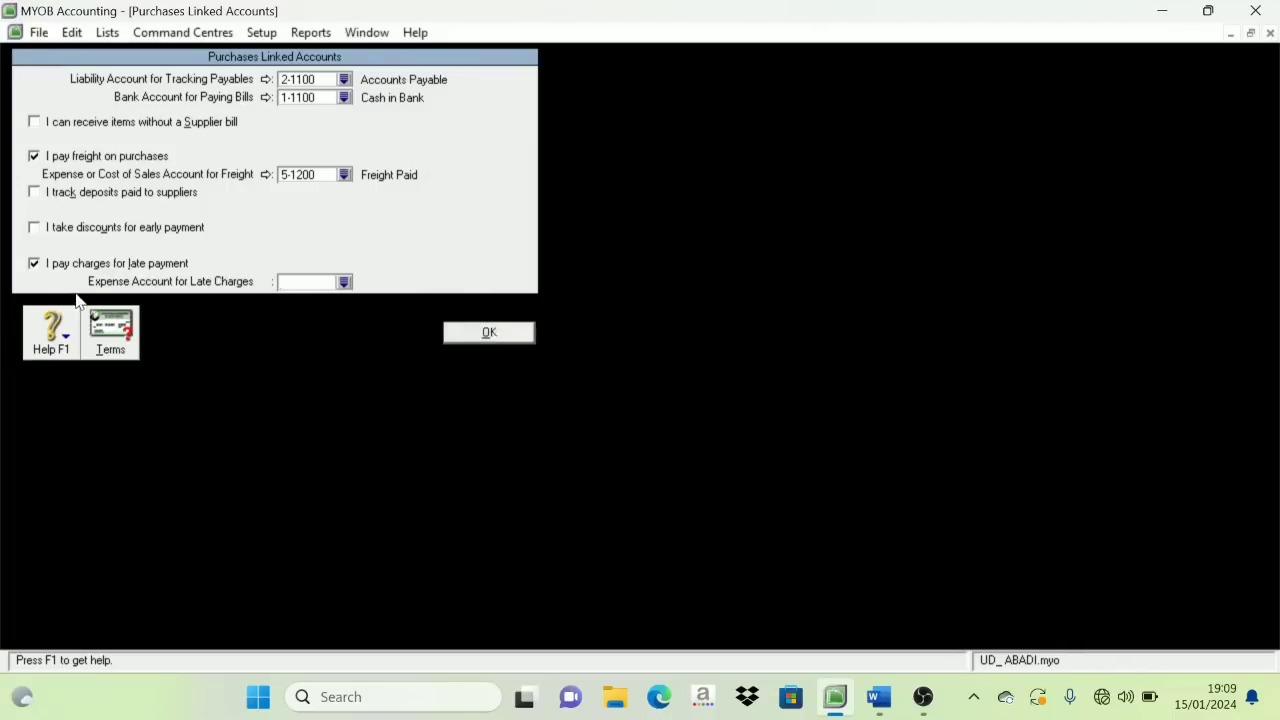
click(56, 270)
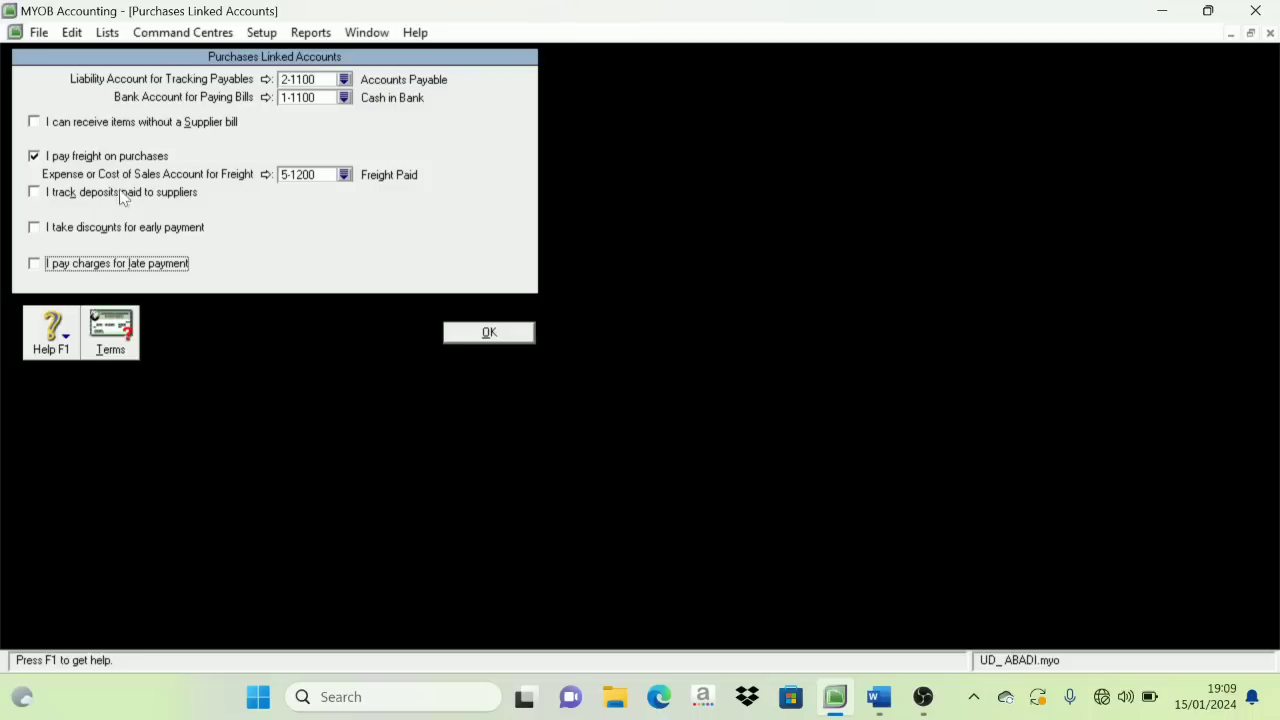
Set the default supplier credit terms to payment due In a Given # of Days, with 30 balance due days.
click(120, 345)
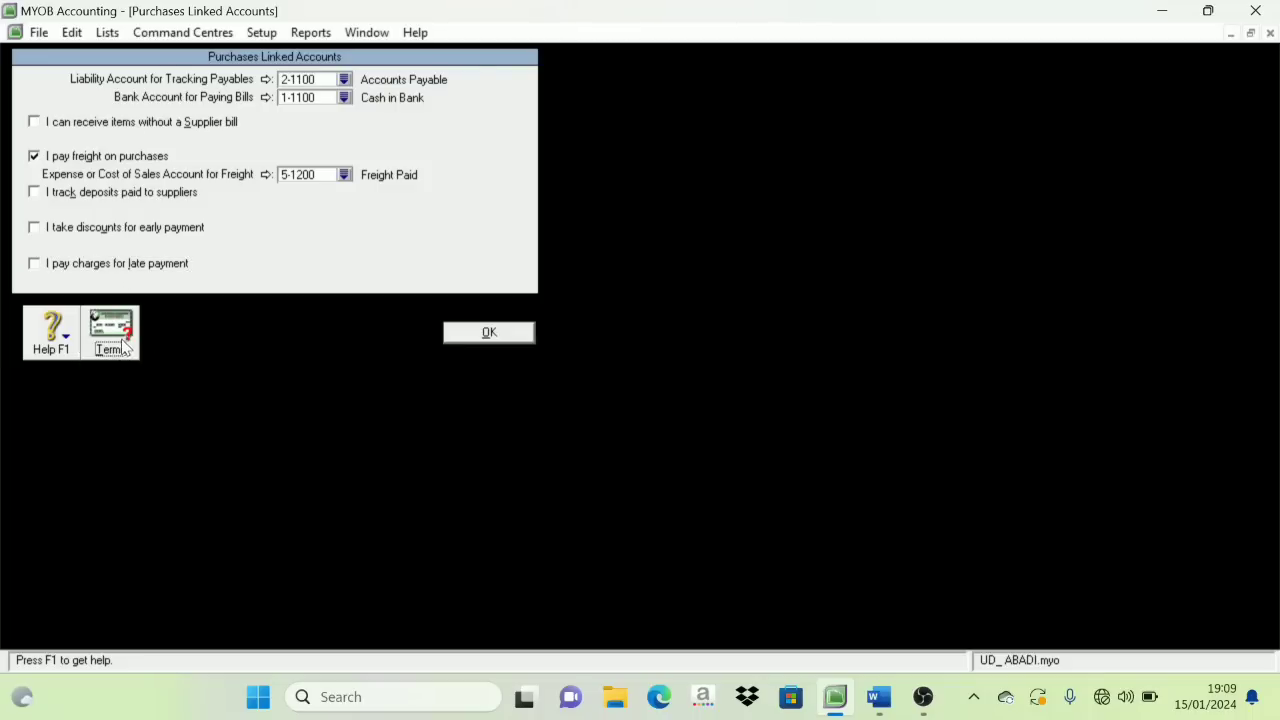
click(766, 219)
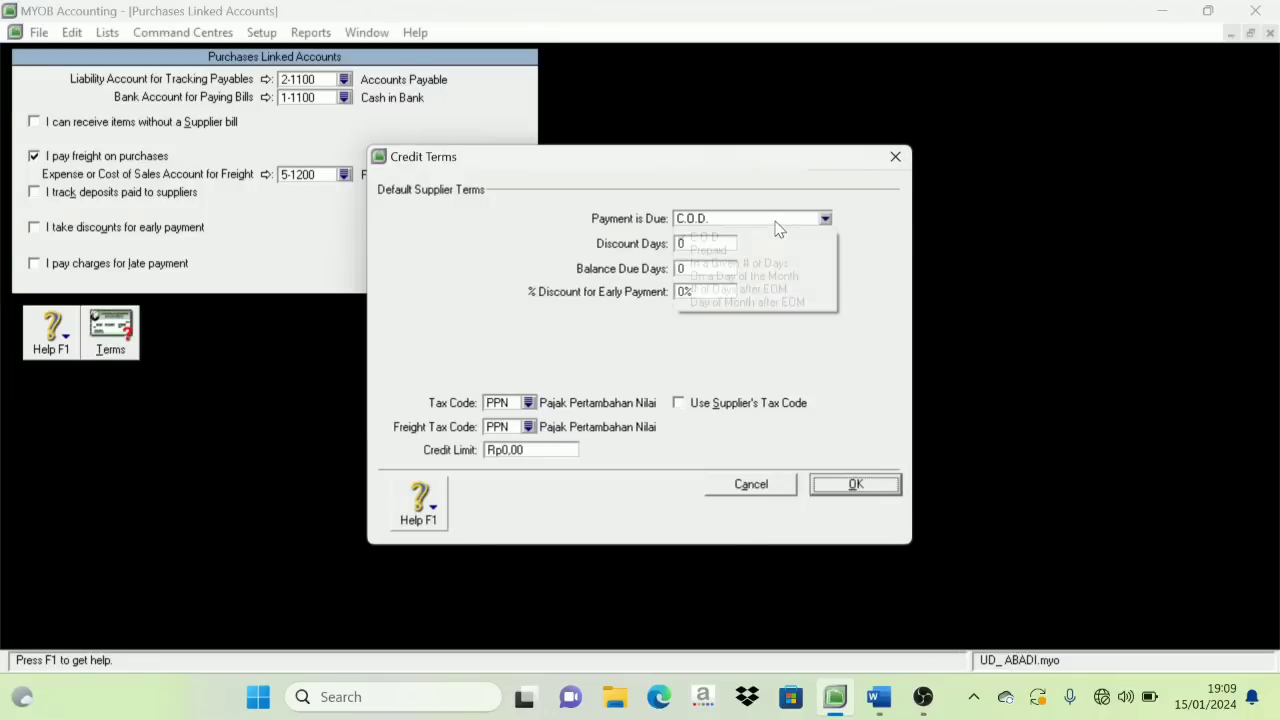
click(731, 262)
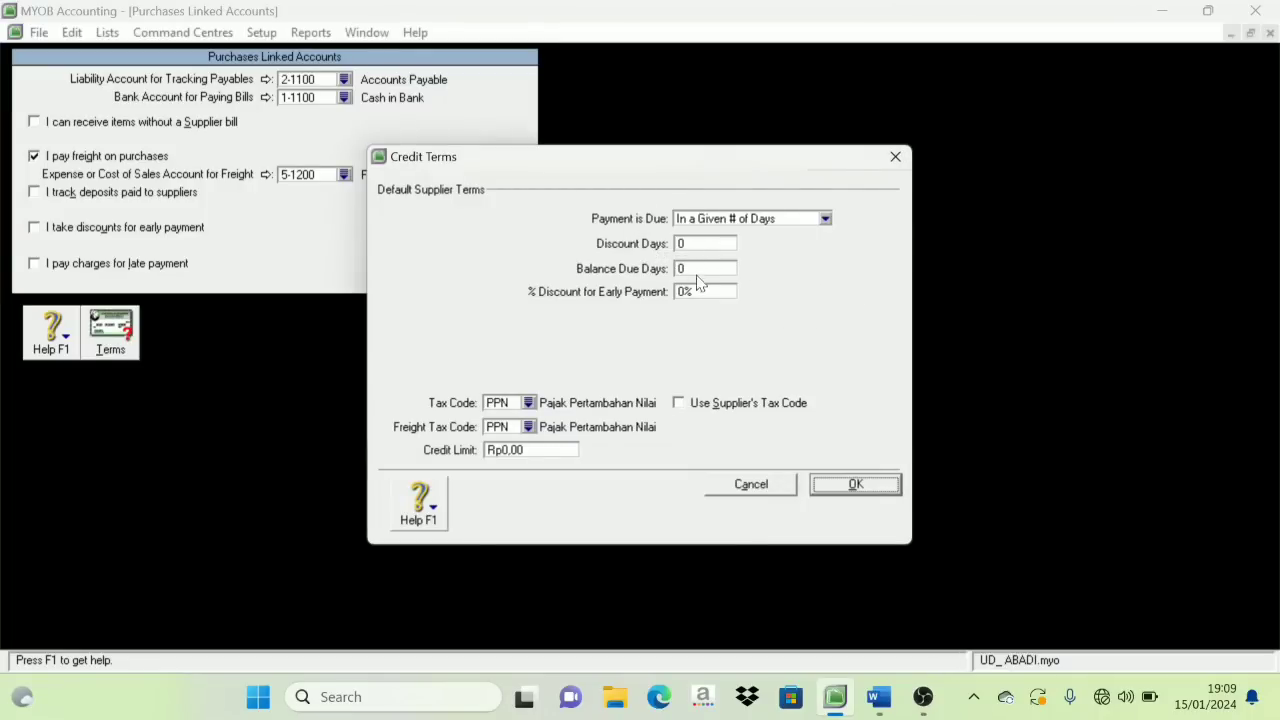
click(700, 270)
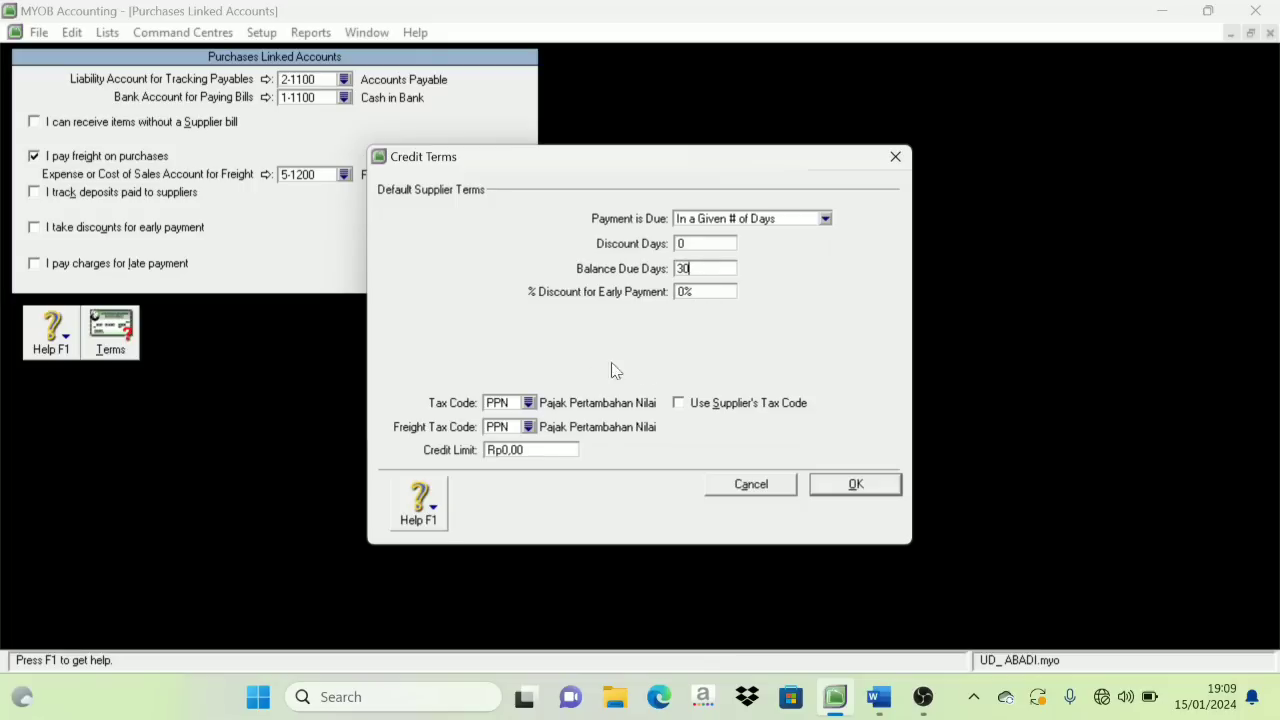
Set the supplier freight tax code to N-T Not Reportable, and save the credit terms and purchases linked accounts.
click(528, 428)
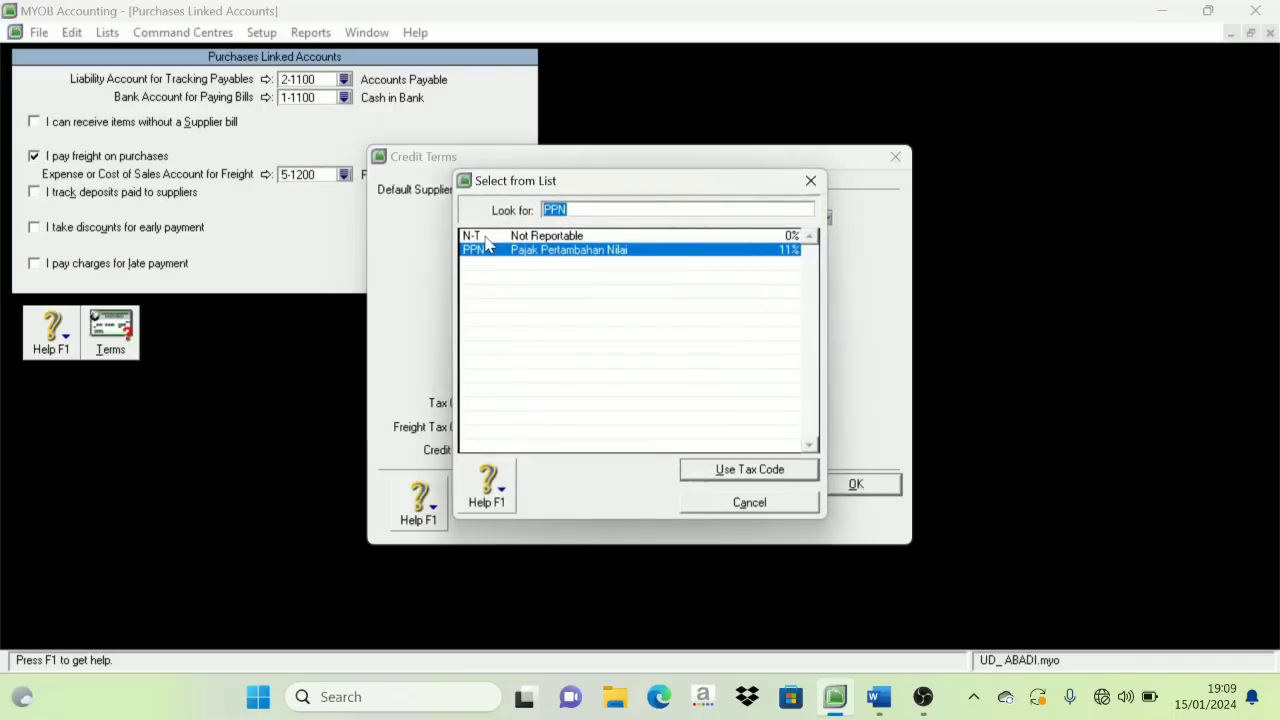
click(487, 240)
click(720, 469)
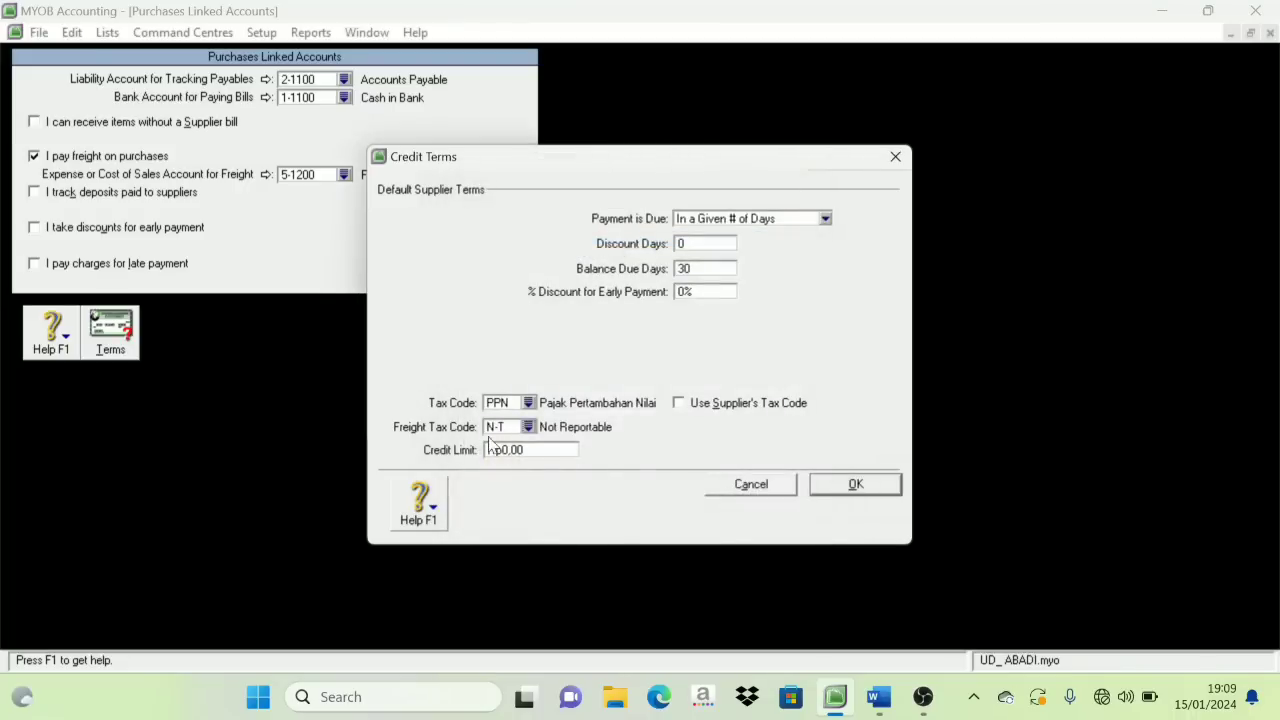
click(858, 486)
click(520, 337)
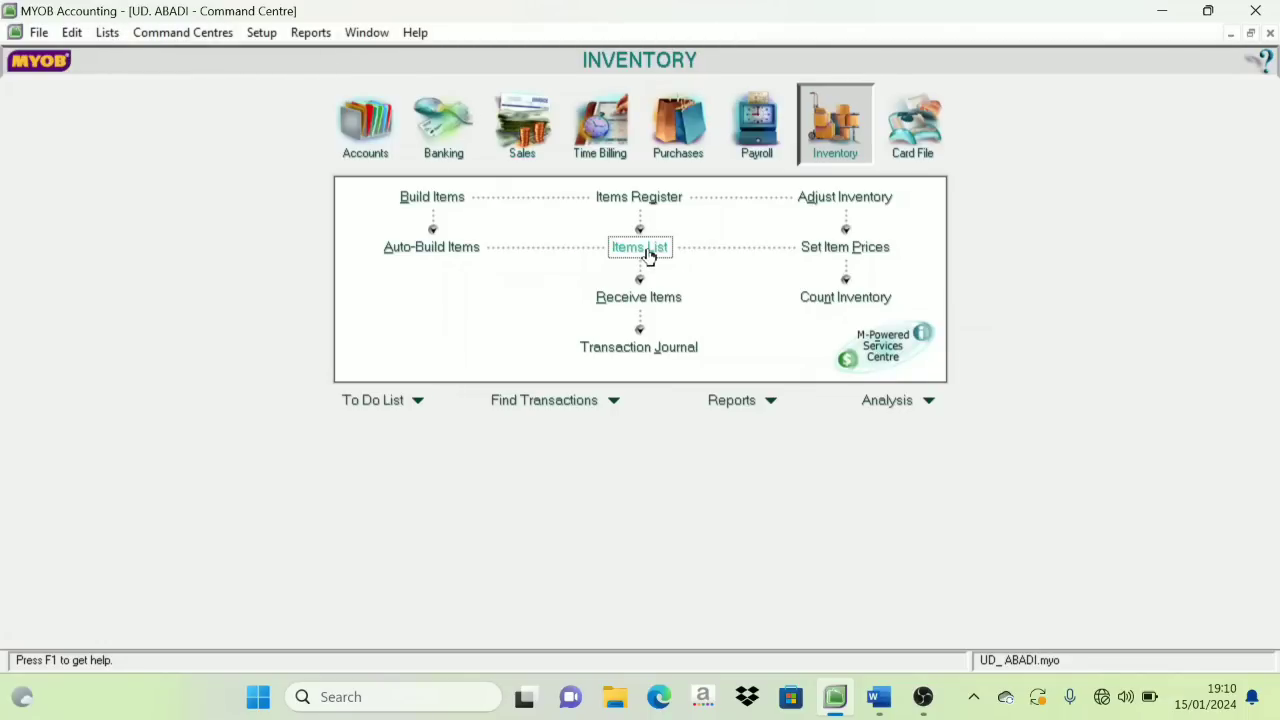
Place MYOB side by side with the Word document and locate the customer and supplier lists in section IV.
key(super+Left)
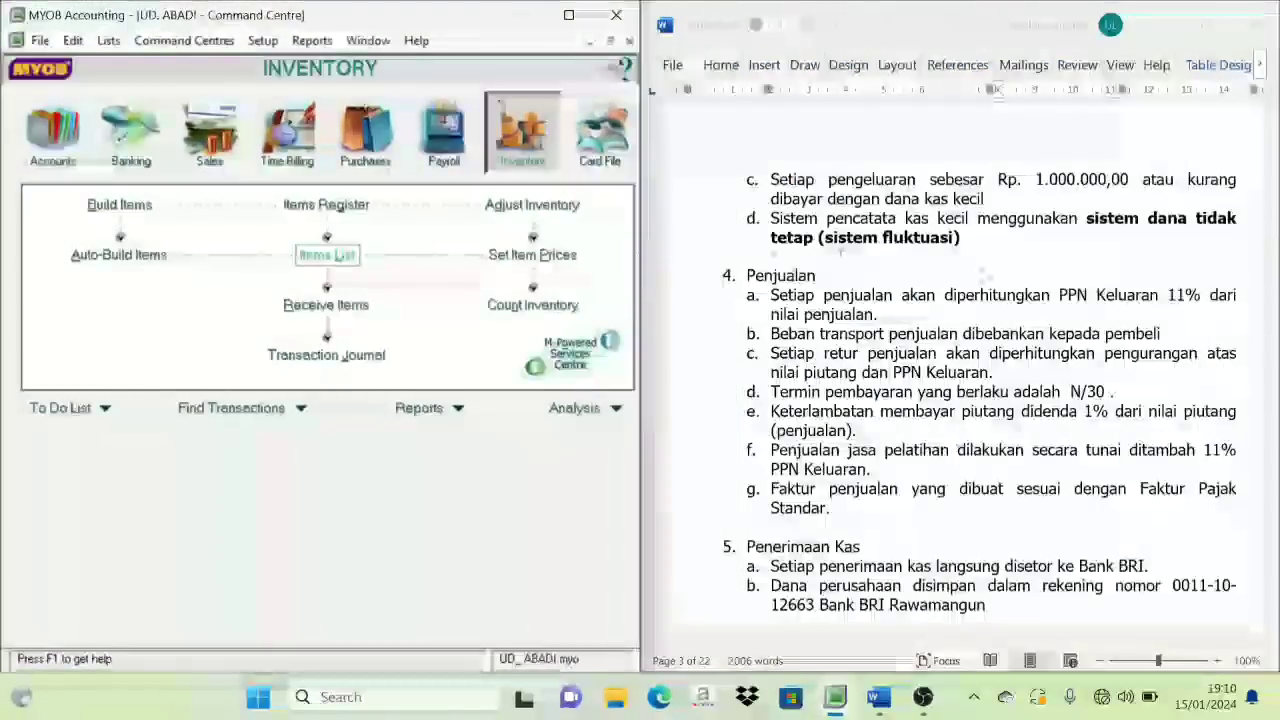
scroll(945, 460, down, 9)
scroll(945, 462, down, 15)
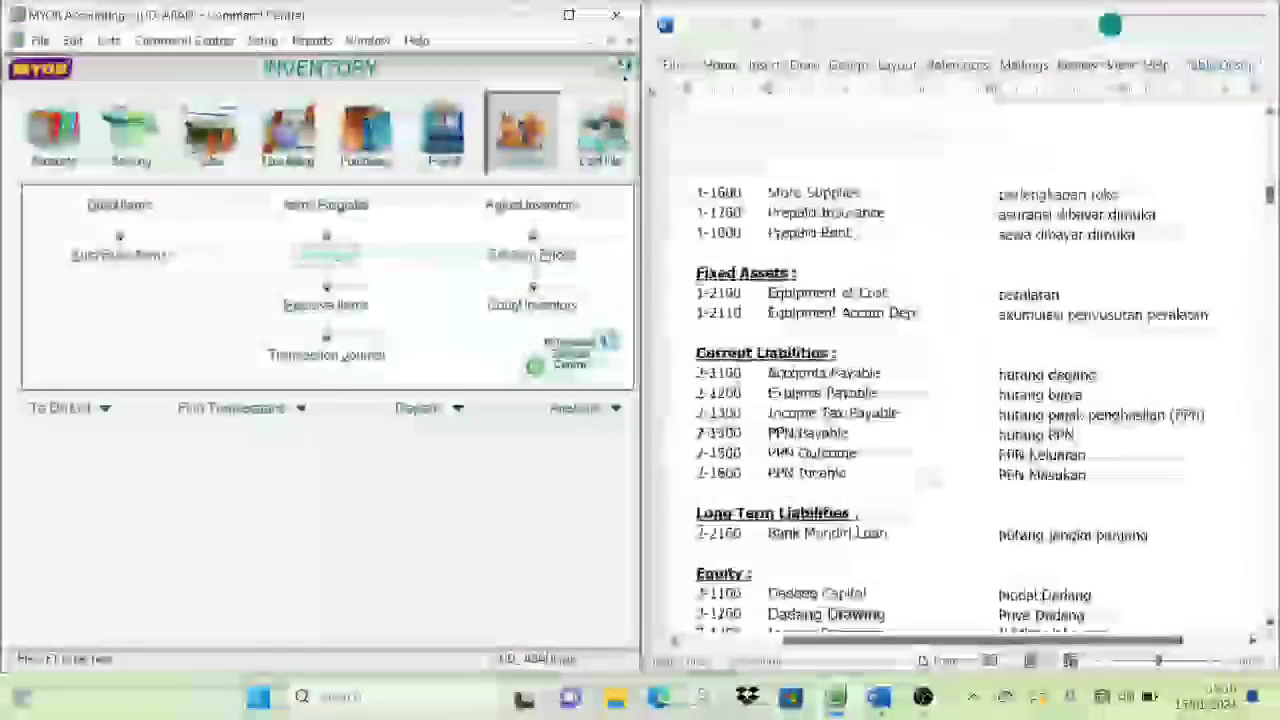
scroll(932, 487, down, 20)
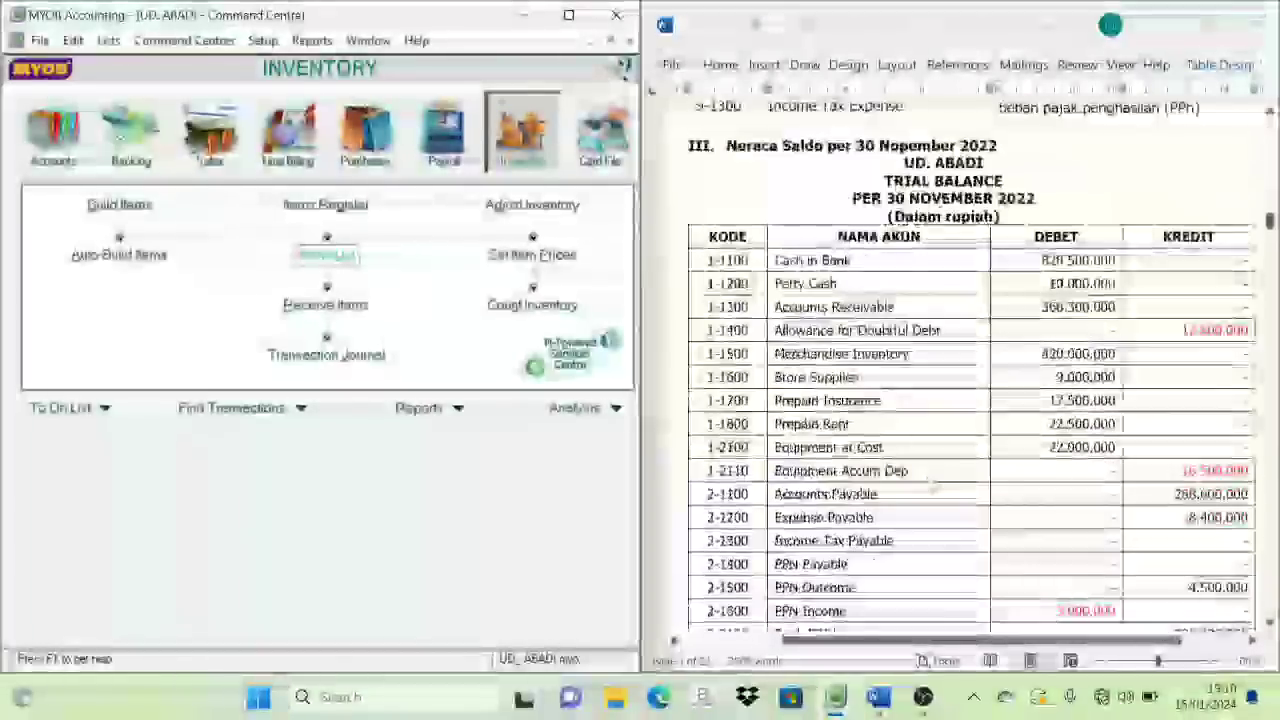
scroll(938, 490, down, 6)
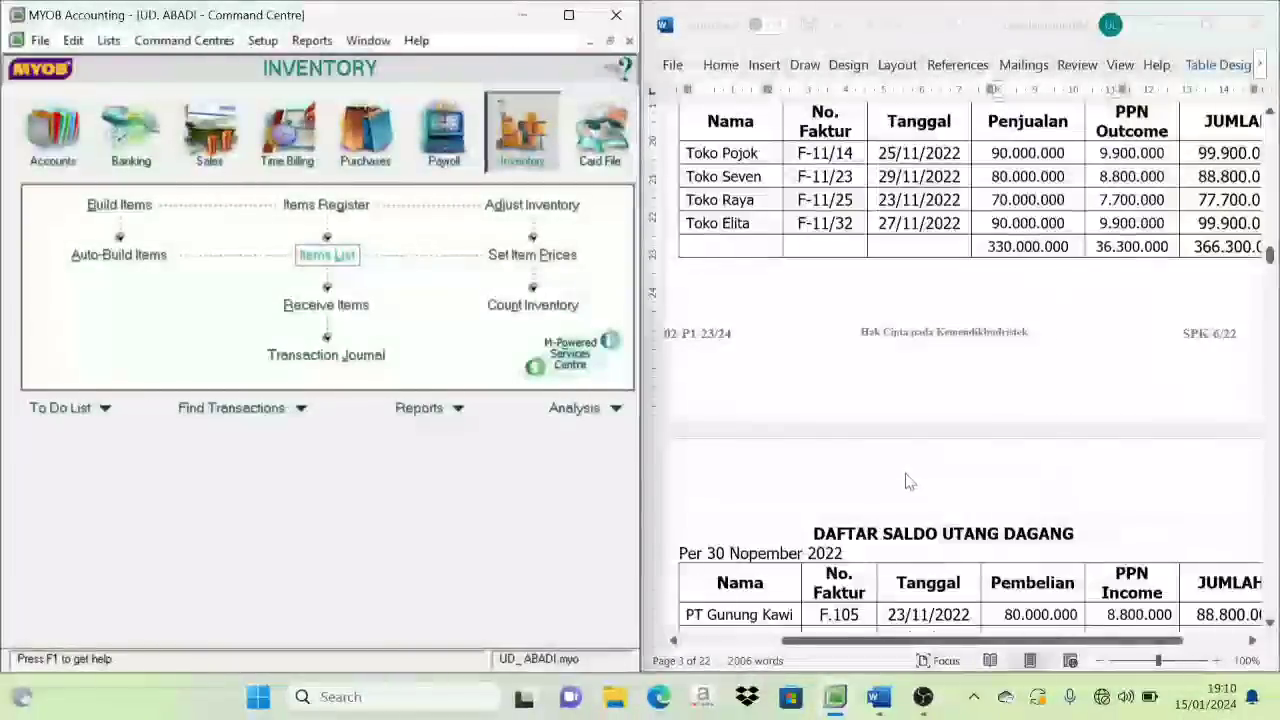
scroll(818, 300, up, 12)
scroll(818, 300, up, 2)
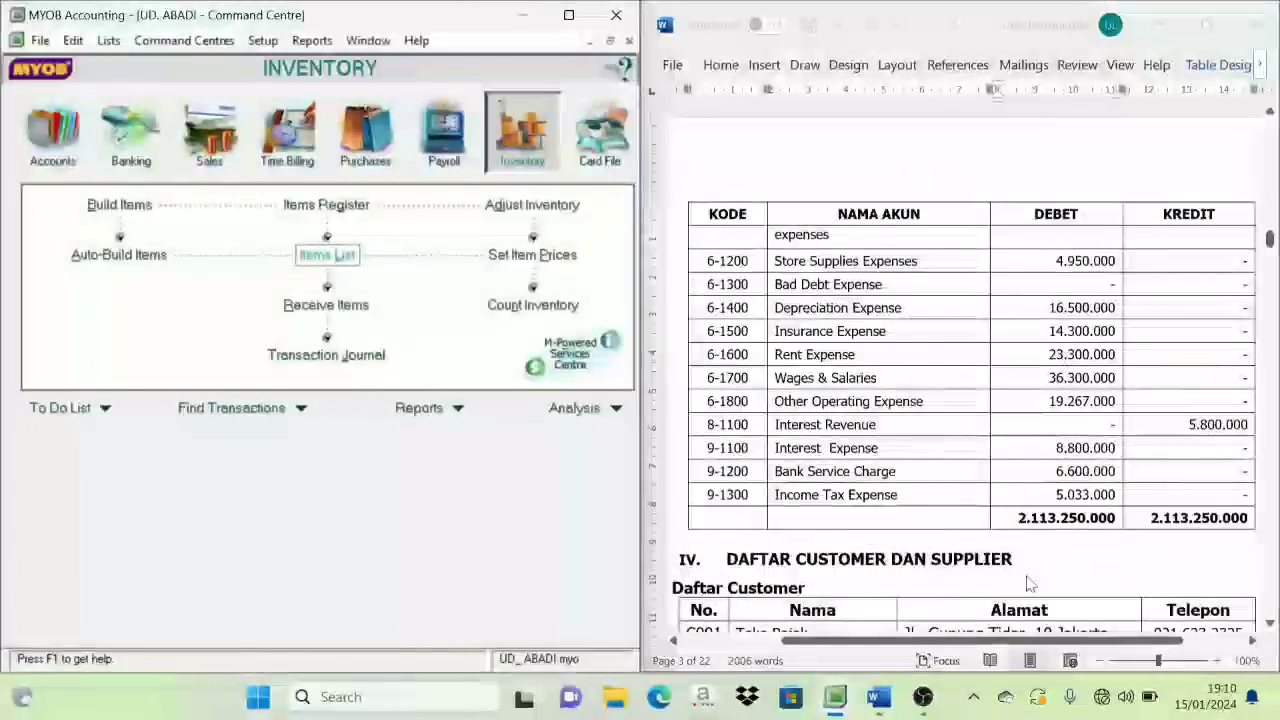
scroll(1010, 392, down, 1)
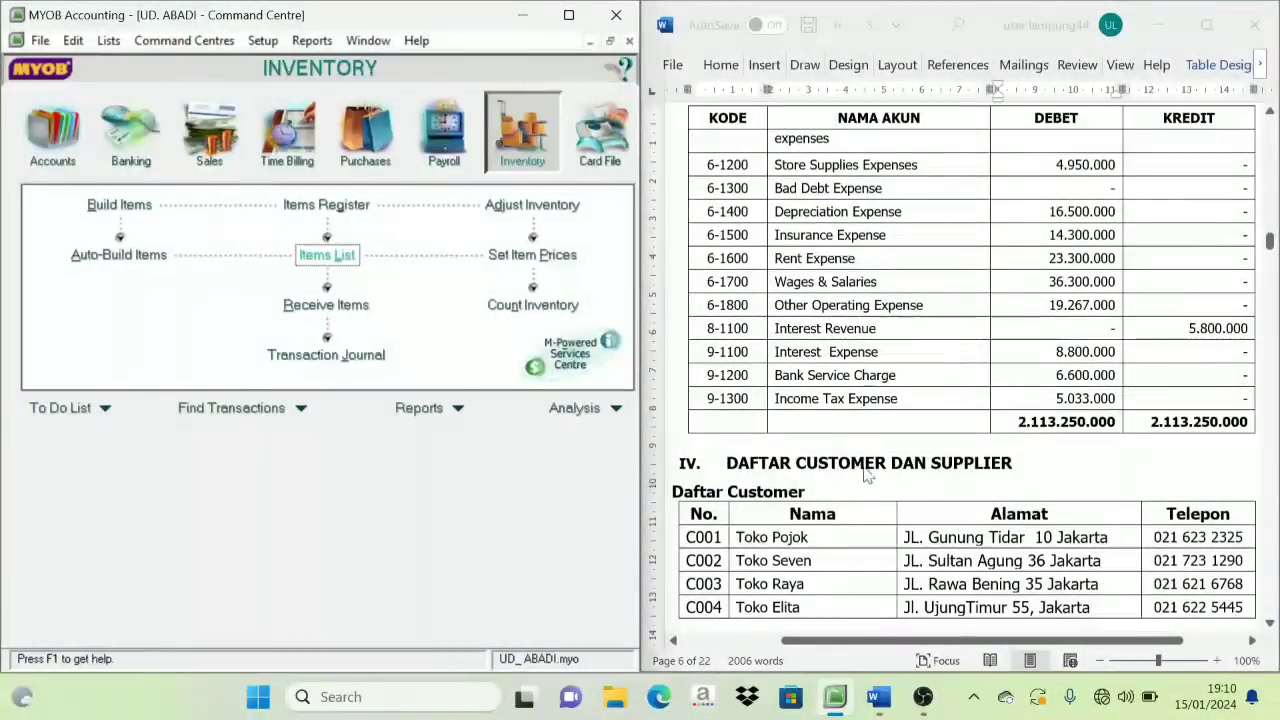
scroll(855, 485, down, 5)
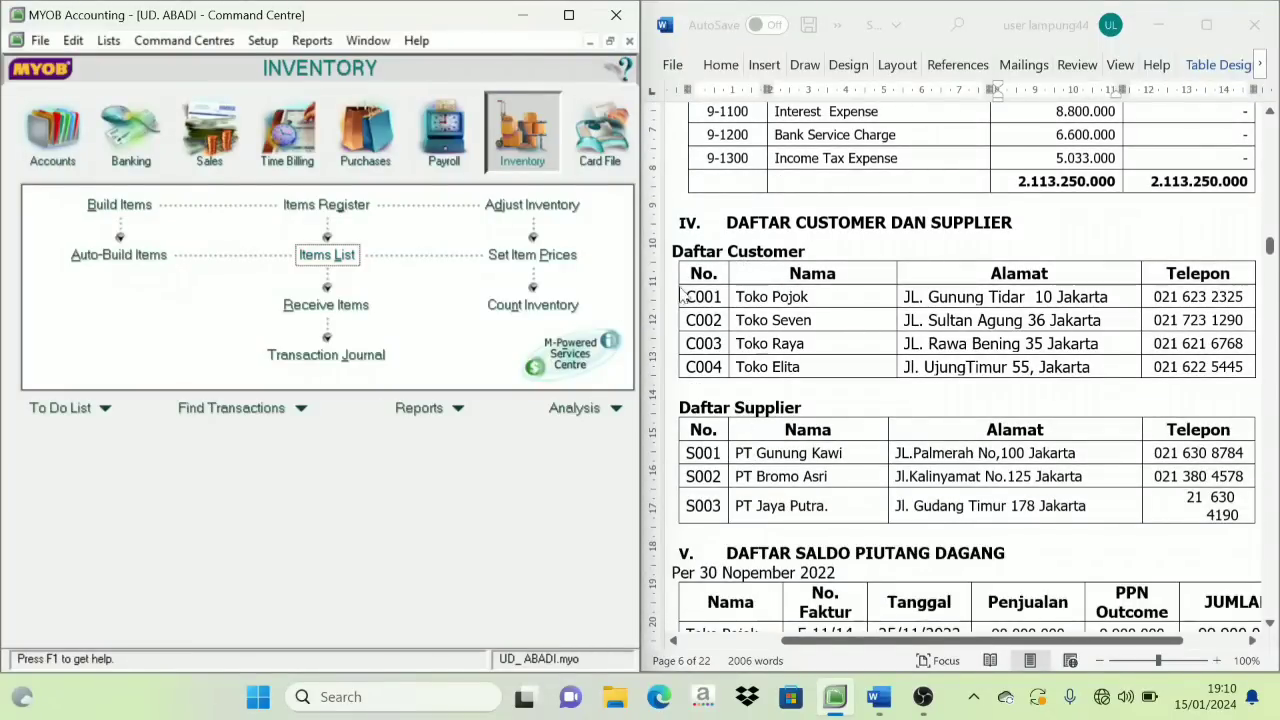
Create a new customer card in the Card File, using the name Toko Pojok from the Word customer list.
click(598, 150)
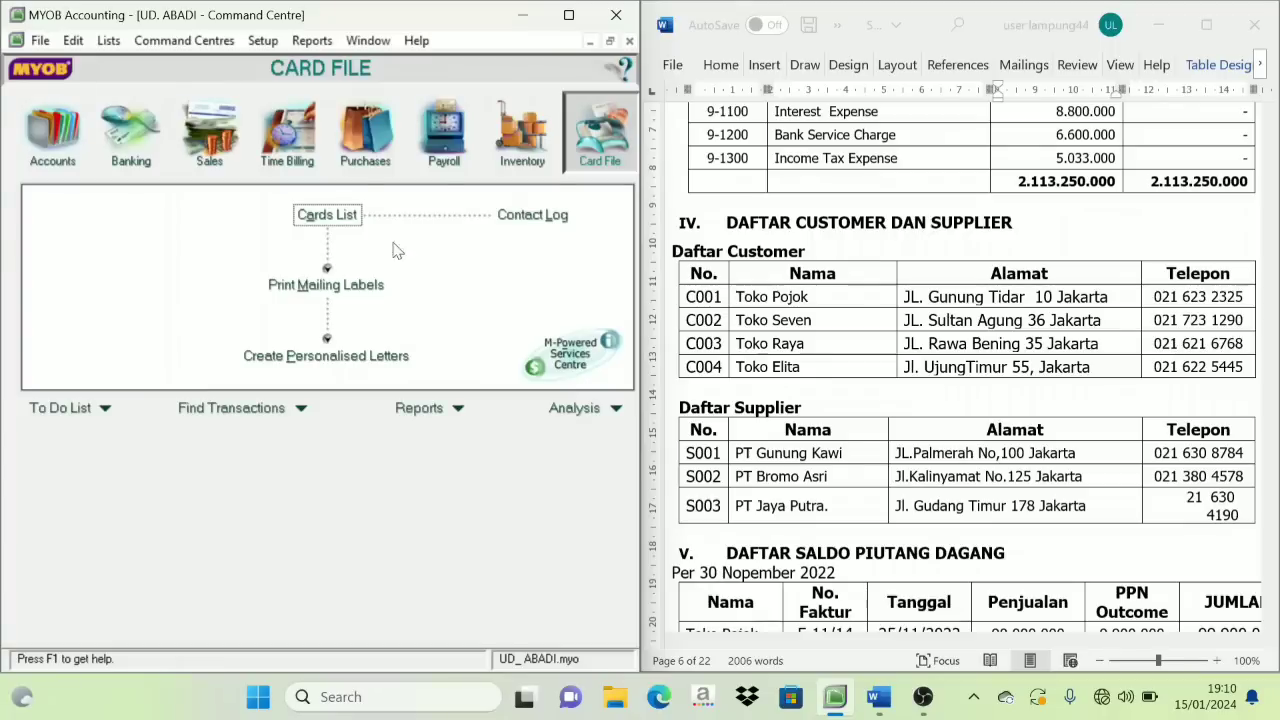
click(316, 220)
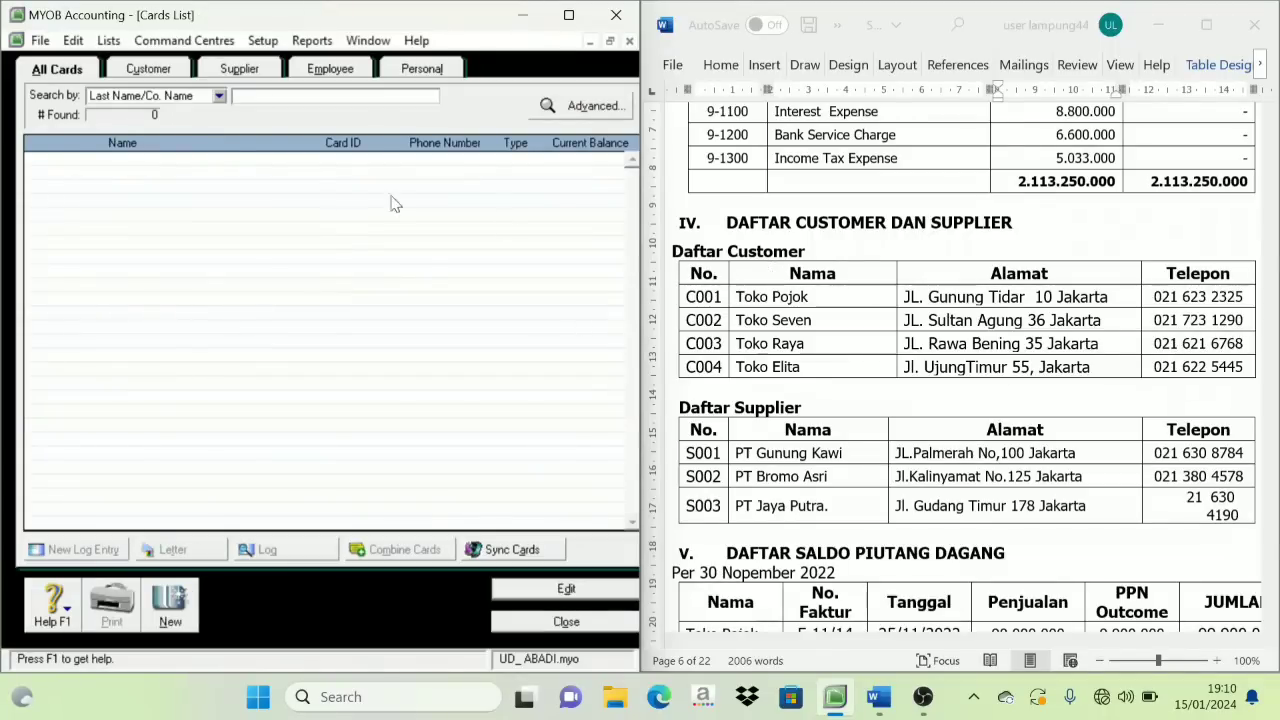
click(150, 72)
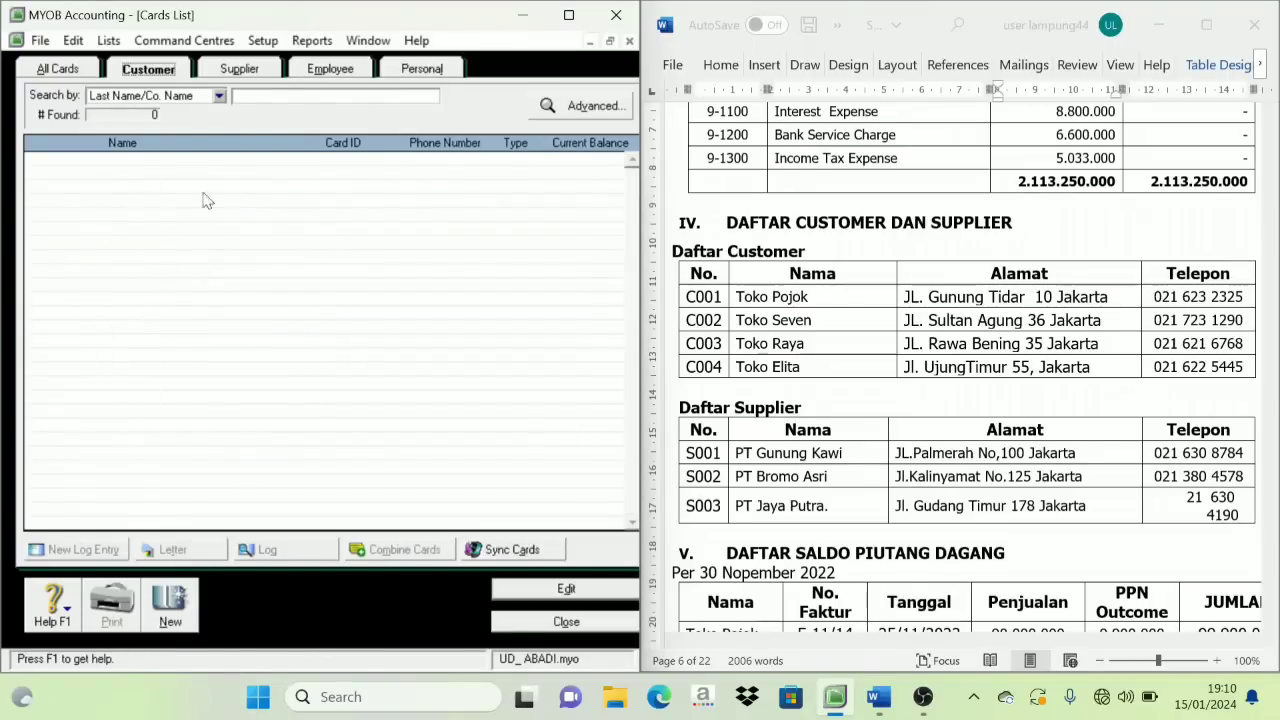
click(178, 610)
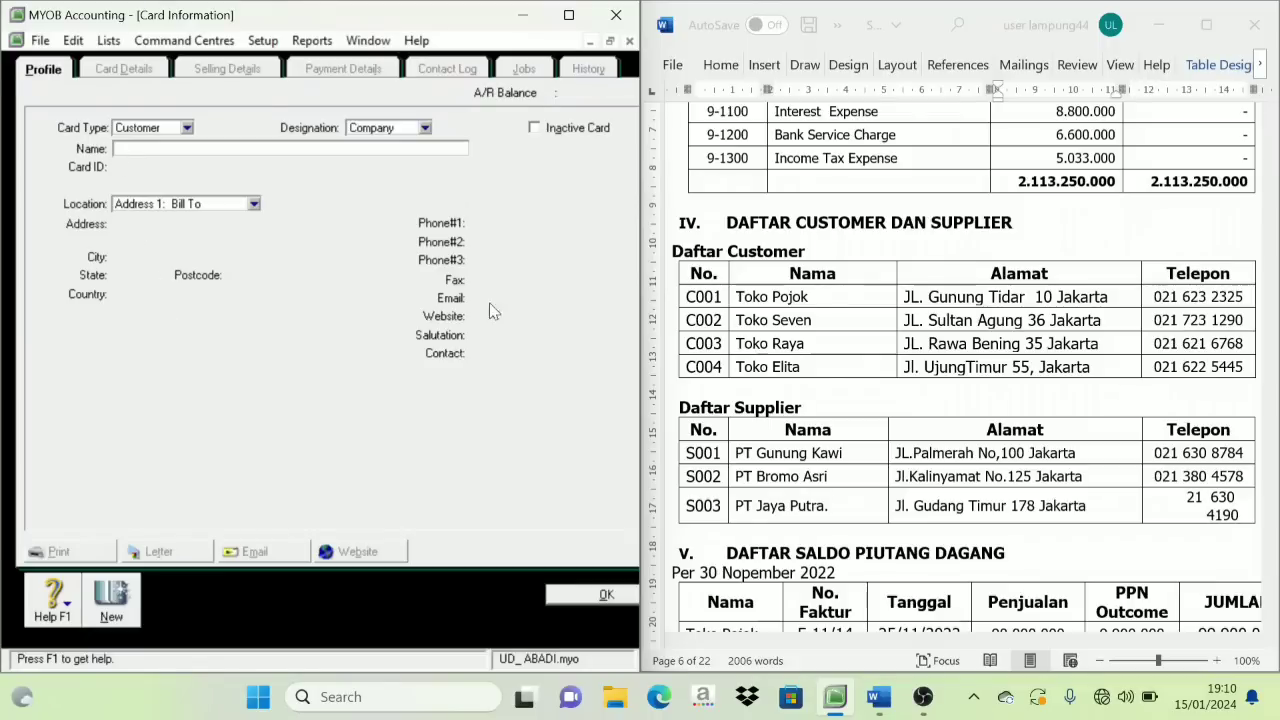
drag(808, 298, 737, 298)
key(ctrl+c)
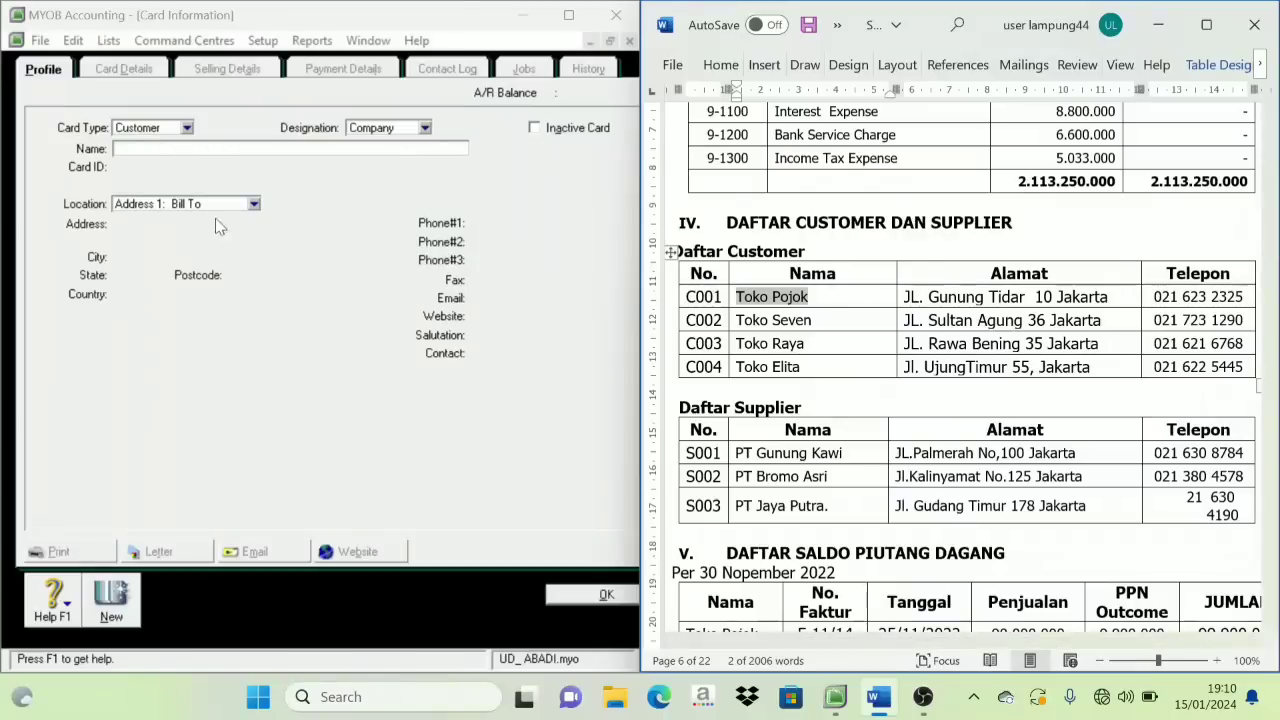
click(200, 150)
key(ctrl+v)
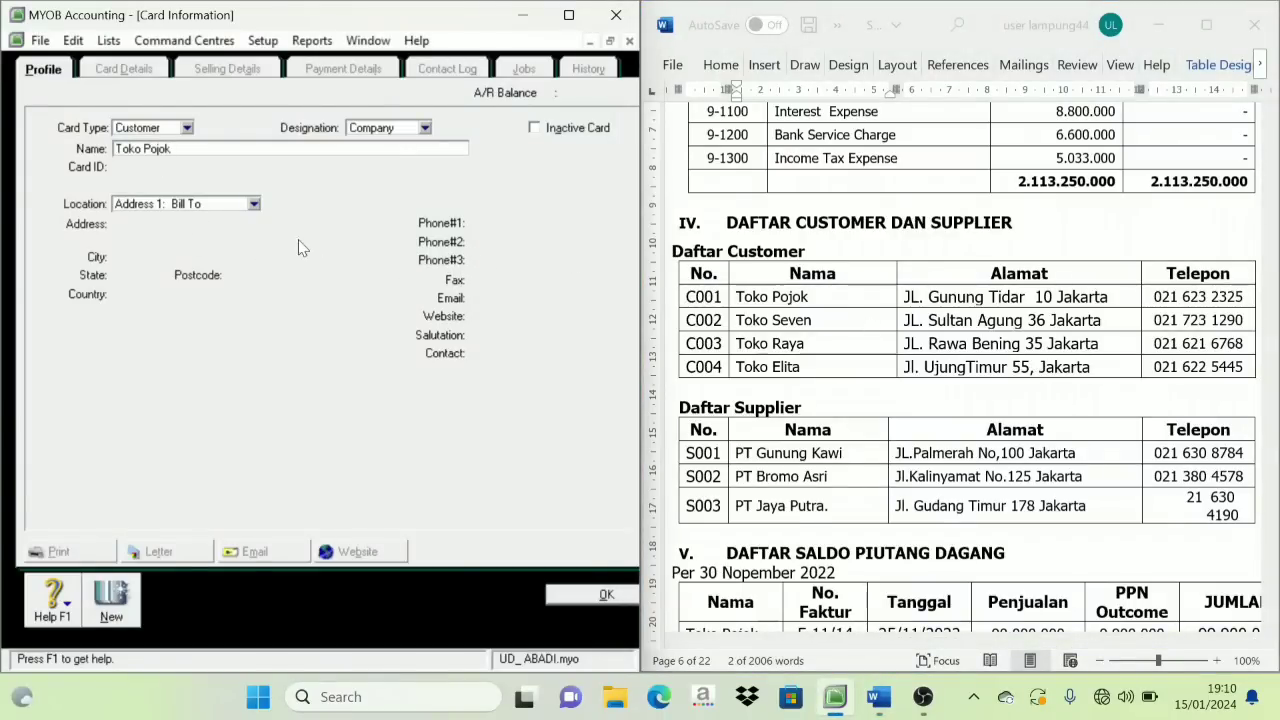
key(Tab)
Copy Toko Pojok's customer code from the Word customer list into the card ID.
click(723, 299)
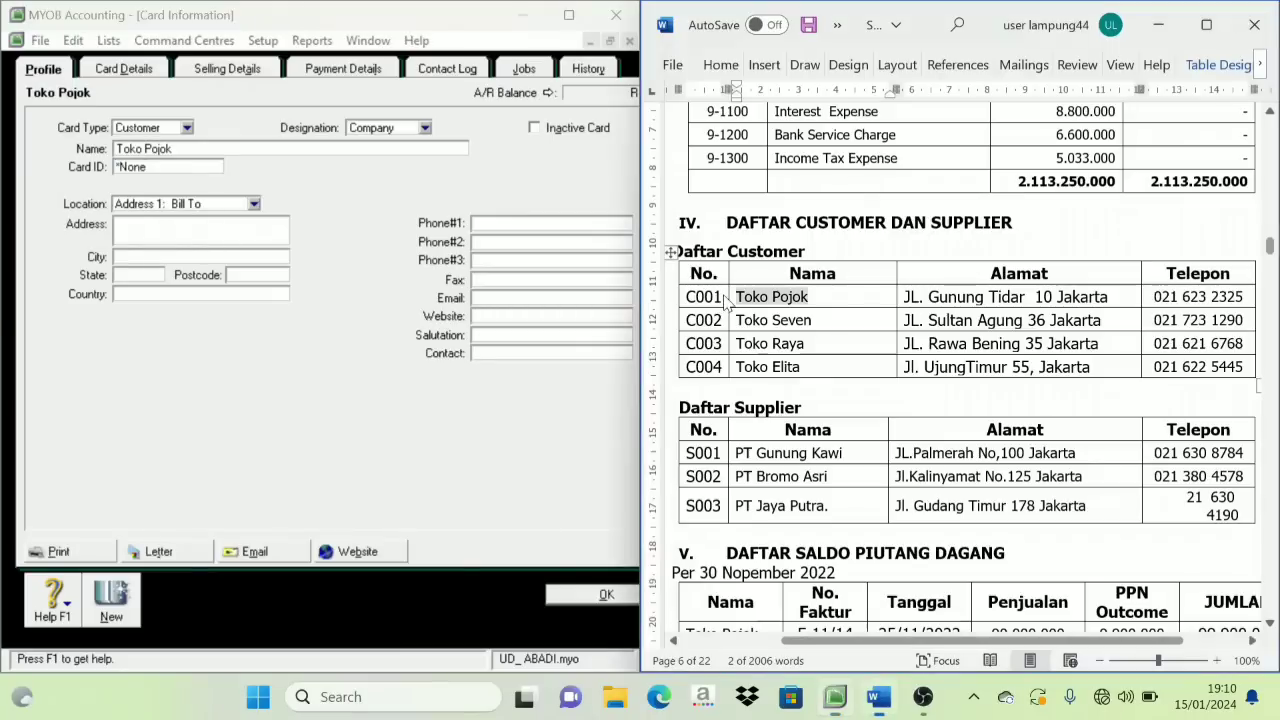
double_click(723, 298)
key(ctrl+c)
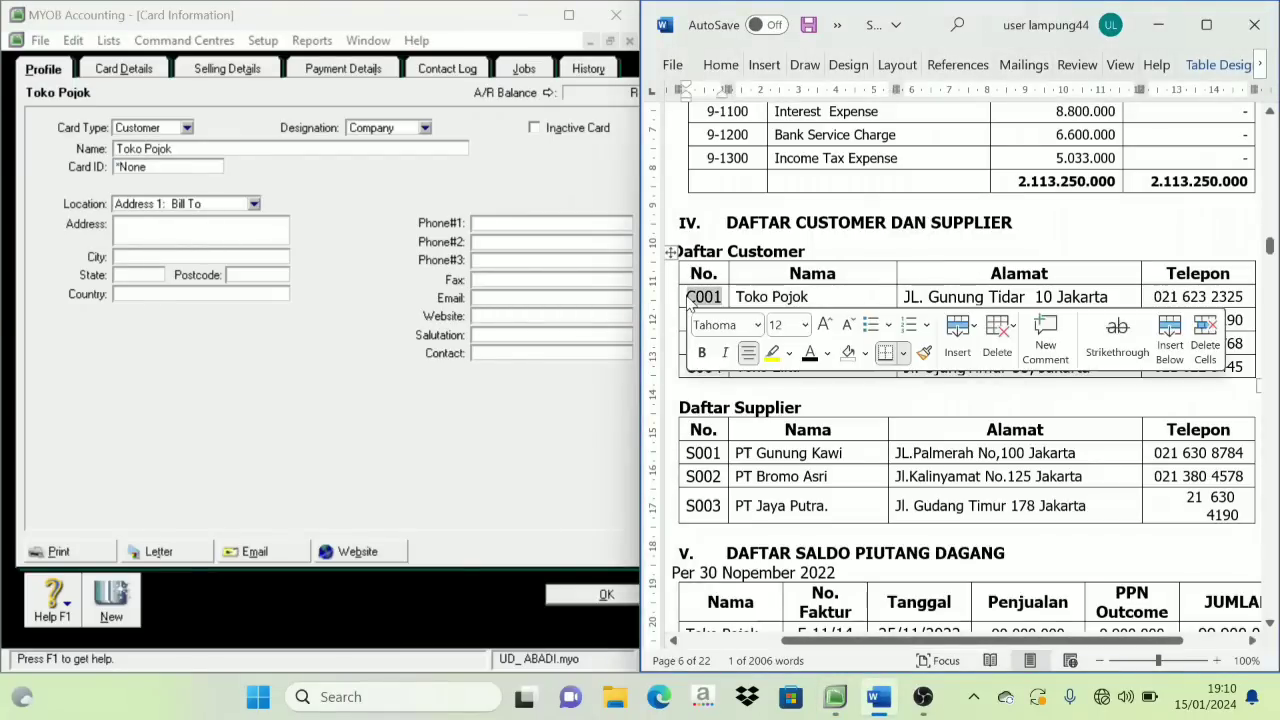
click(181, 166)
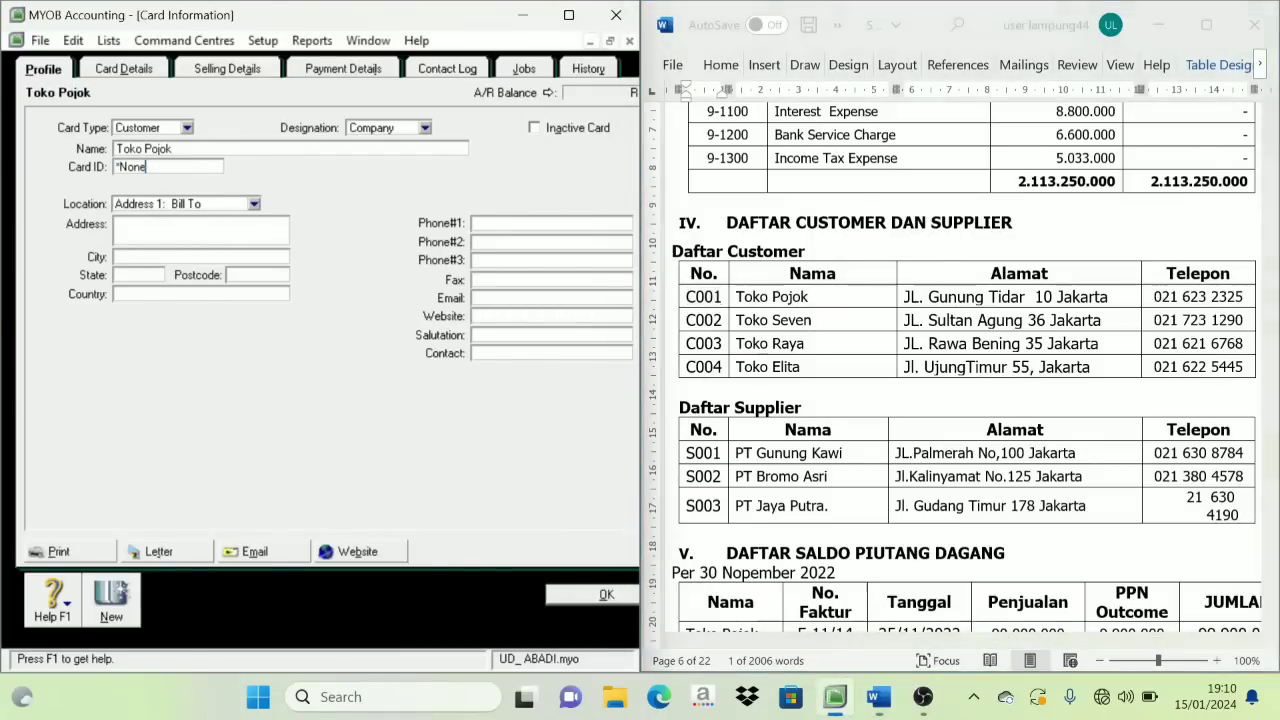
key(ctrl+v)
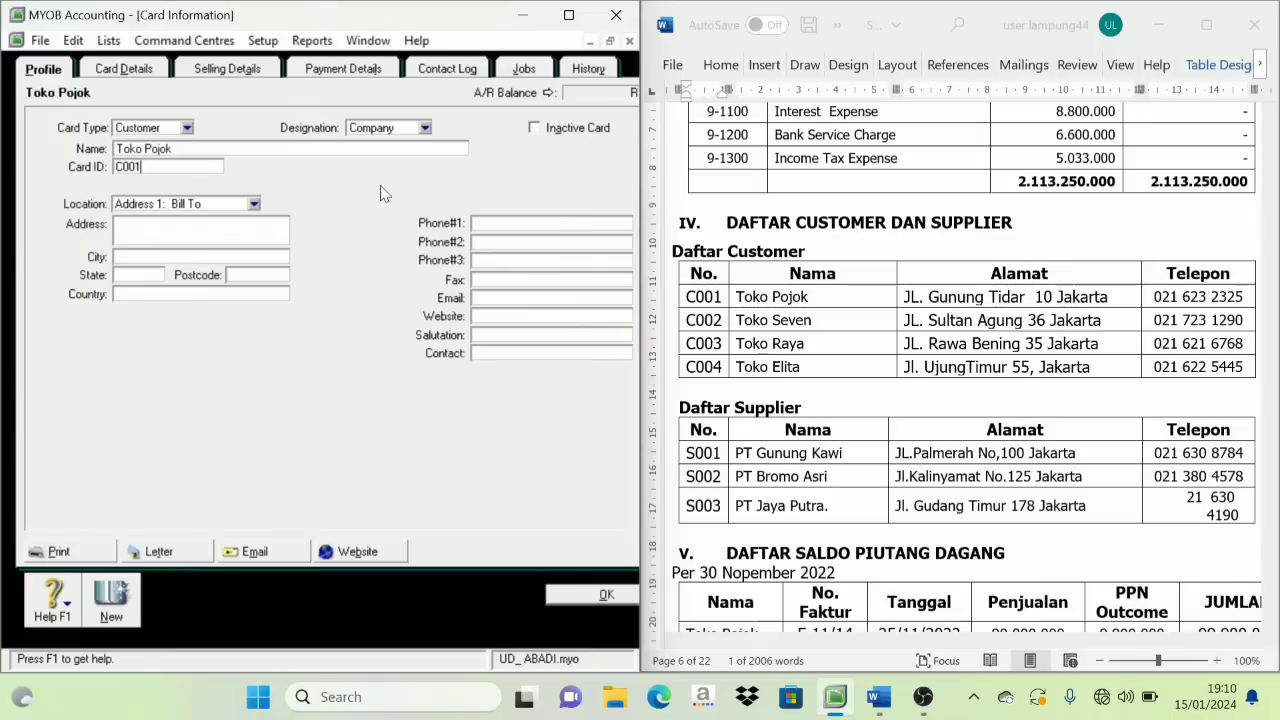
Copy Toko Pojok's street address from the Word customer list into the card's address, and fill in the city.
click(906, 298)
drag(1108, 297, 896, 307)
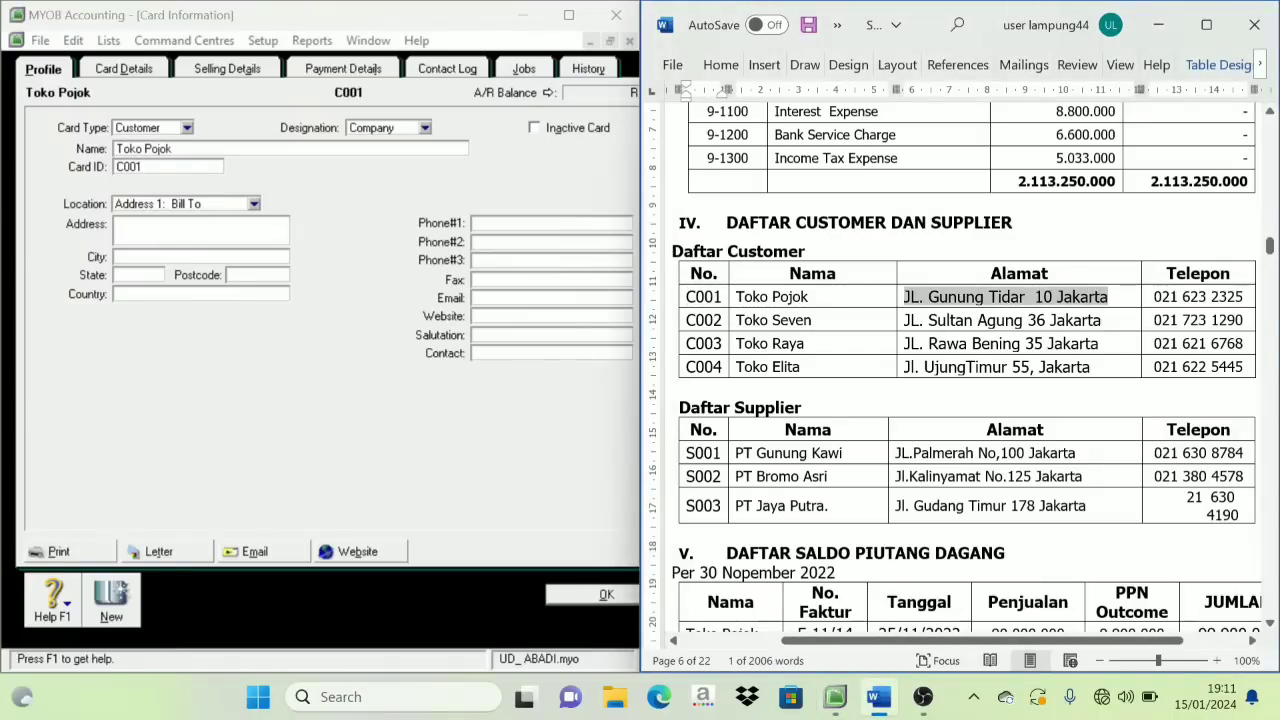
key(ctrl+c)
click(200, 226)
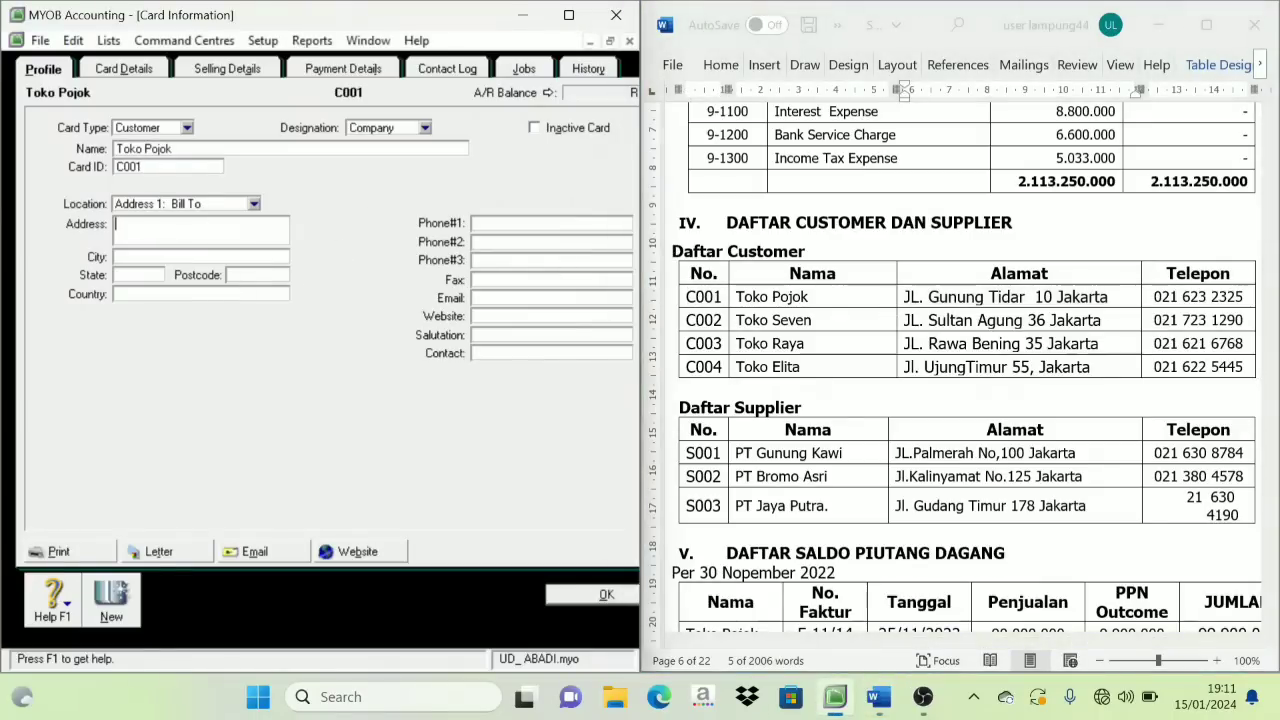
key(ctrl+v)
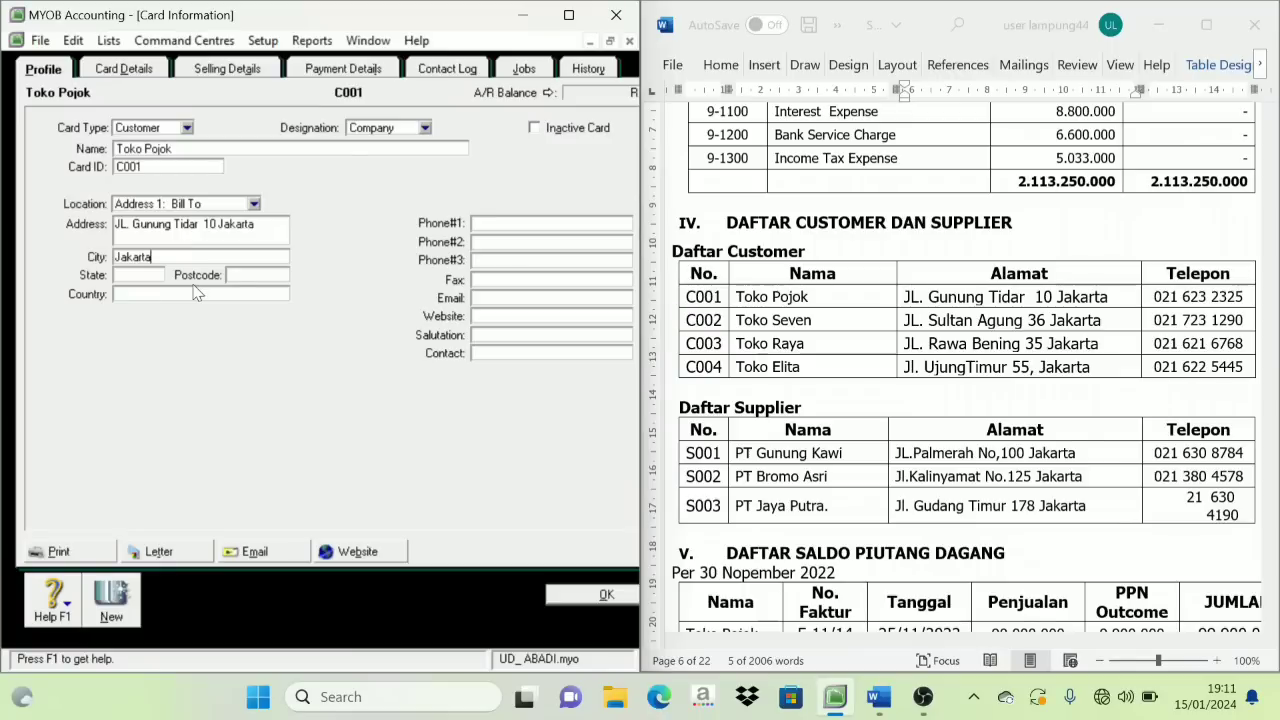
Set the state to DKI Jakarta and the country to Indonesia on the Toko Pojok card.
key(Tab)
text(DKI Jakarta)
key(Tab)
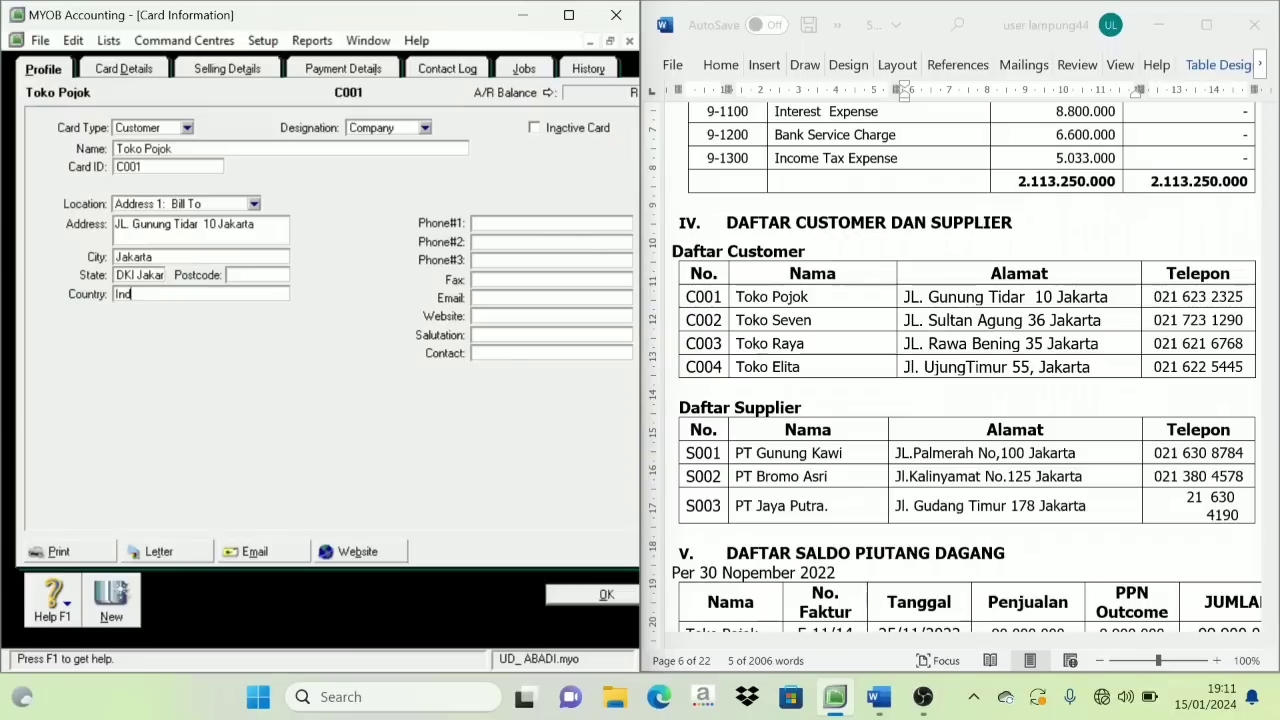
text(Indonesia)
click(490, 222)
click(1240, 299)
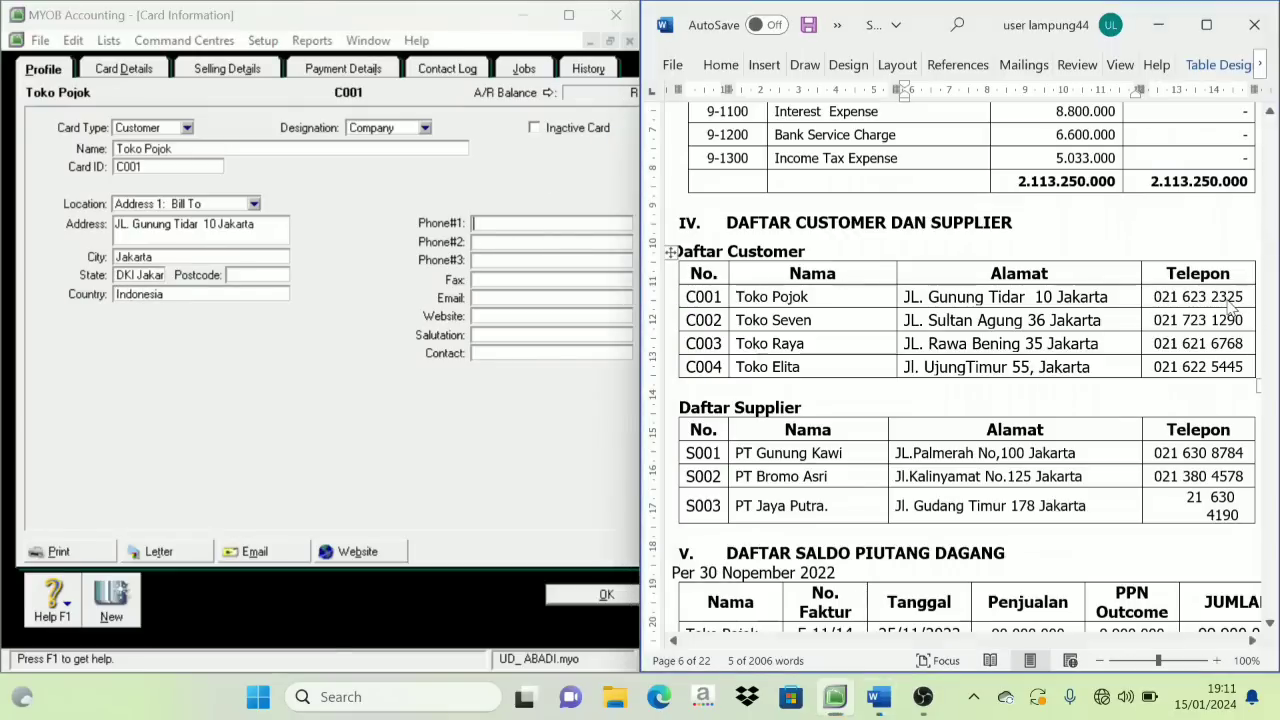
drag(1244, 297, 1155, 303)
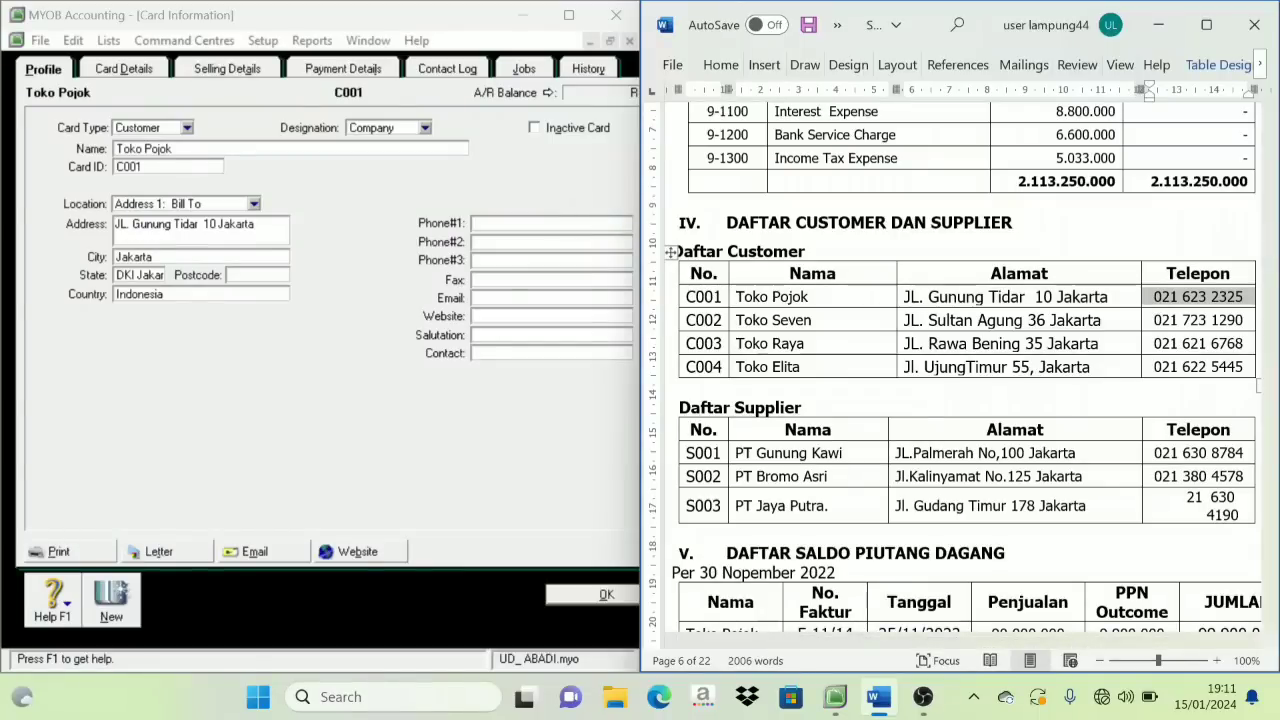
key(alt+Tab)
key(ctrl+v)
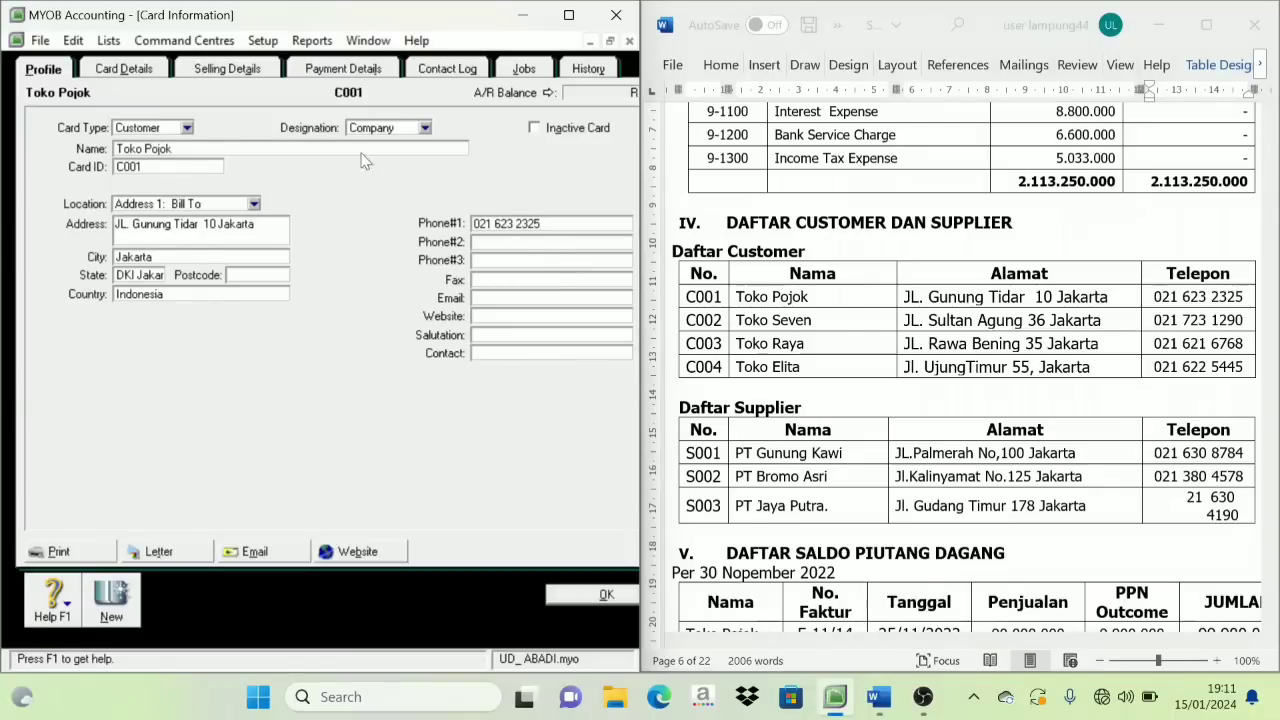
click(125, 603)
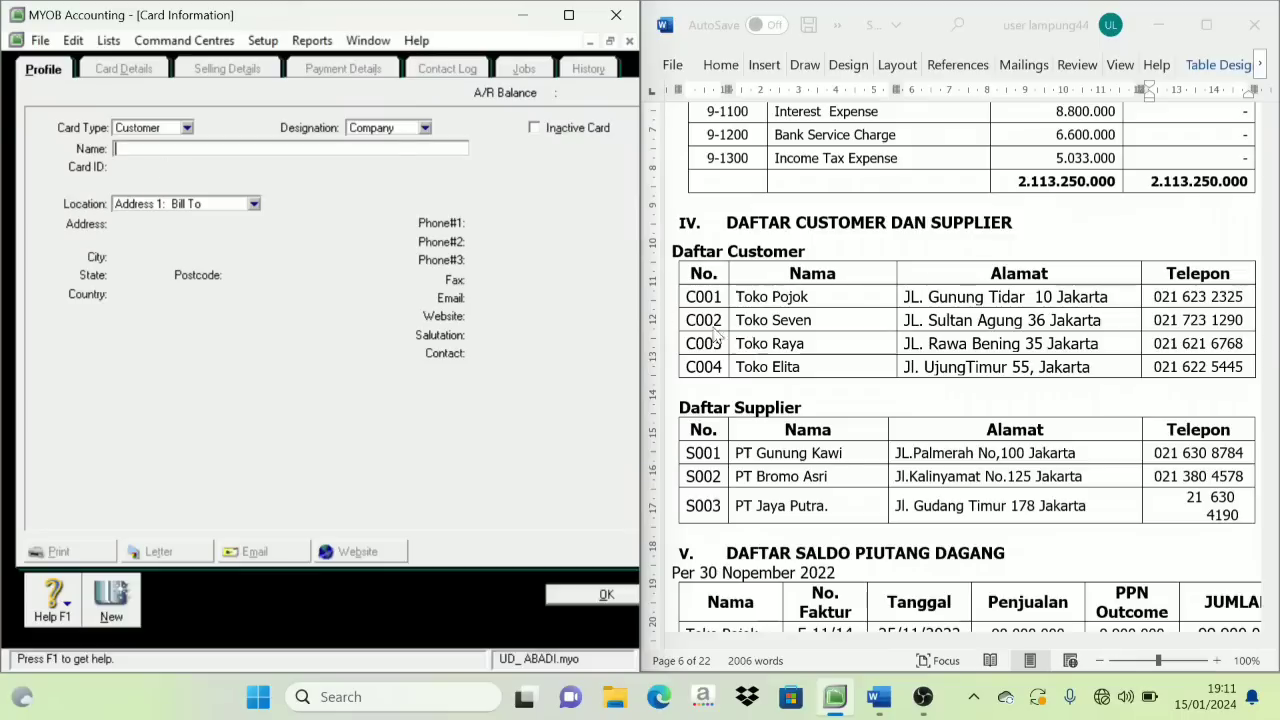
Copy the name Toko Seven from the customer list into the new customer card.
click(821, 320)
drag(821, 320, 738, 325)
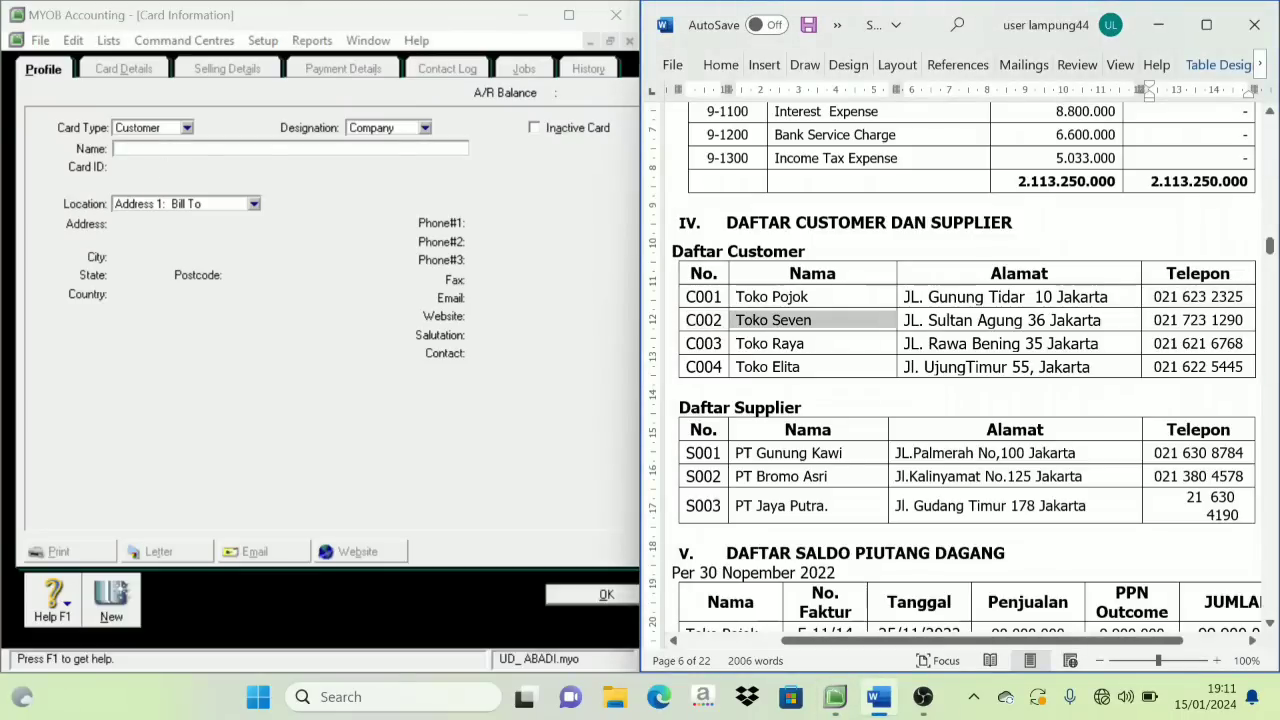
click(180, 152)
key(ctrl+v)
key(Tab)
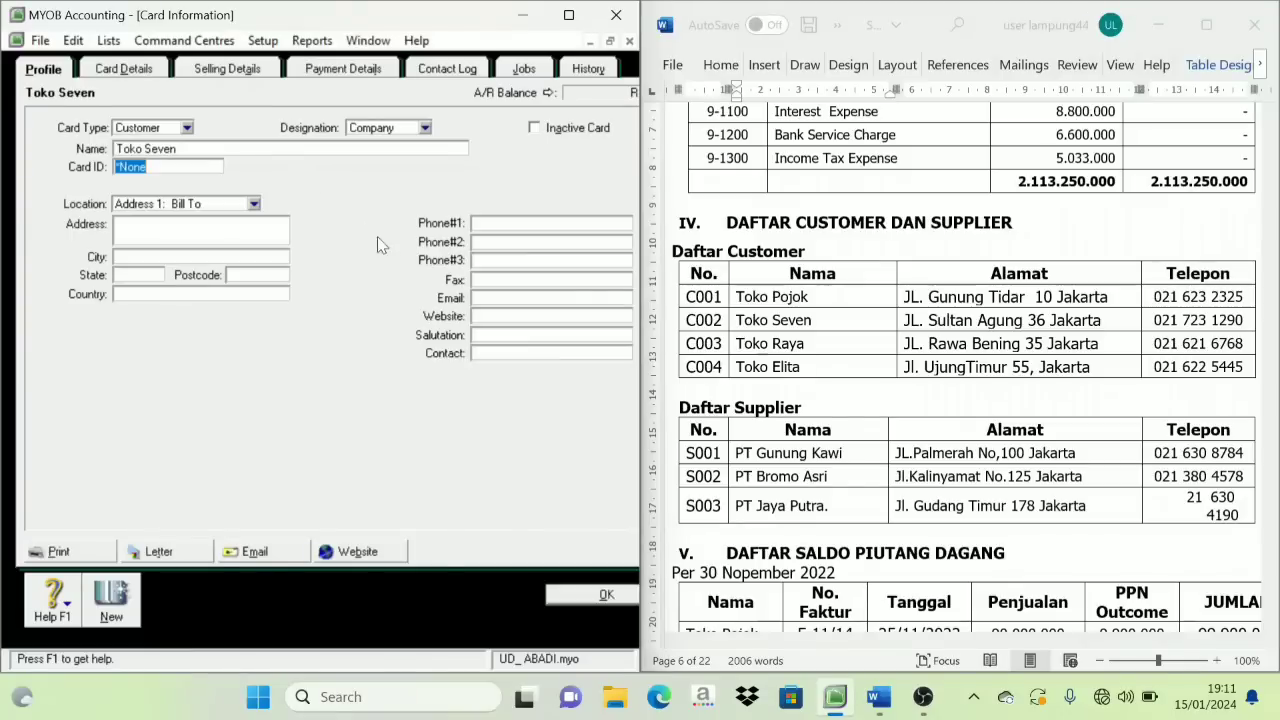
Replace Toko Seven's default Card ID with its customer code from the document's customer list.
double_click(699, 320)
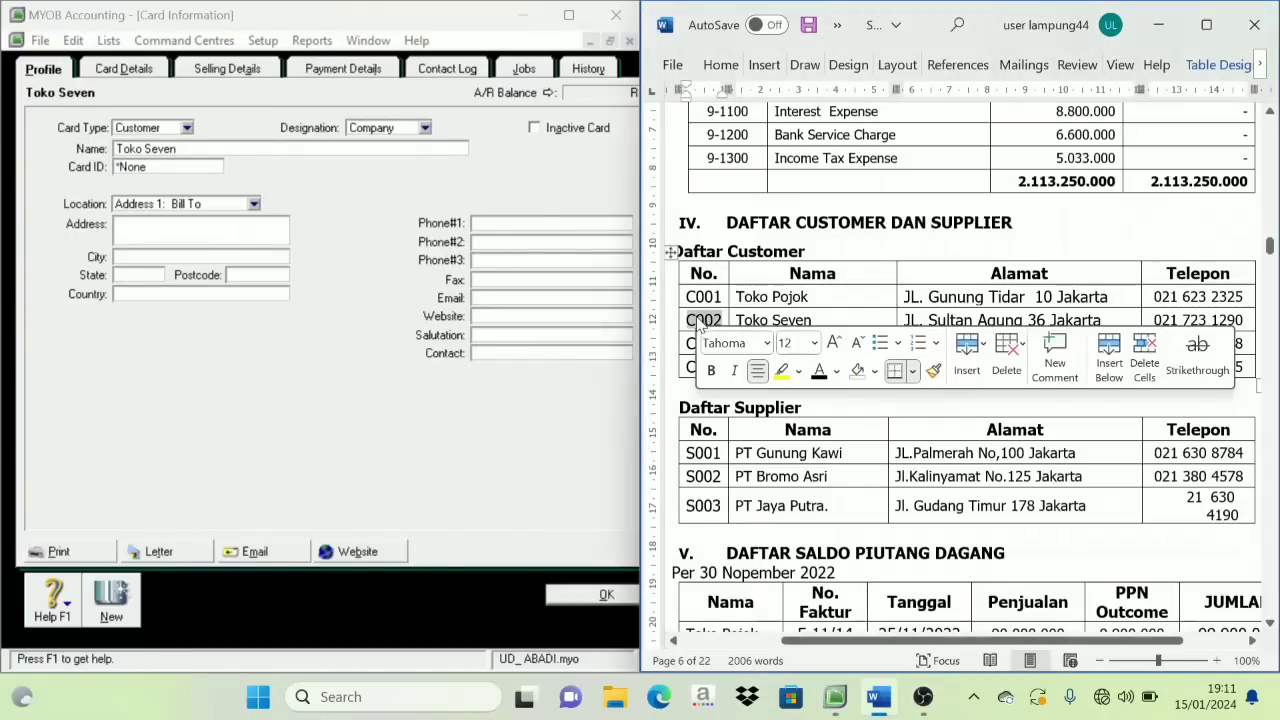
click(143, 166)
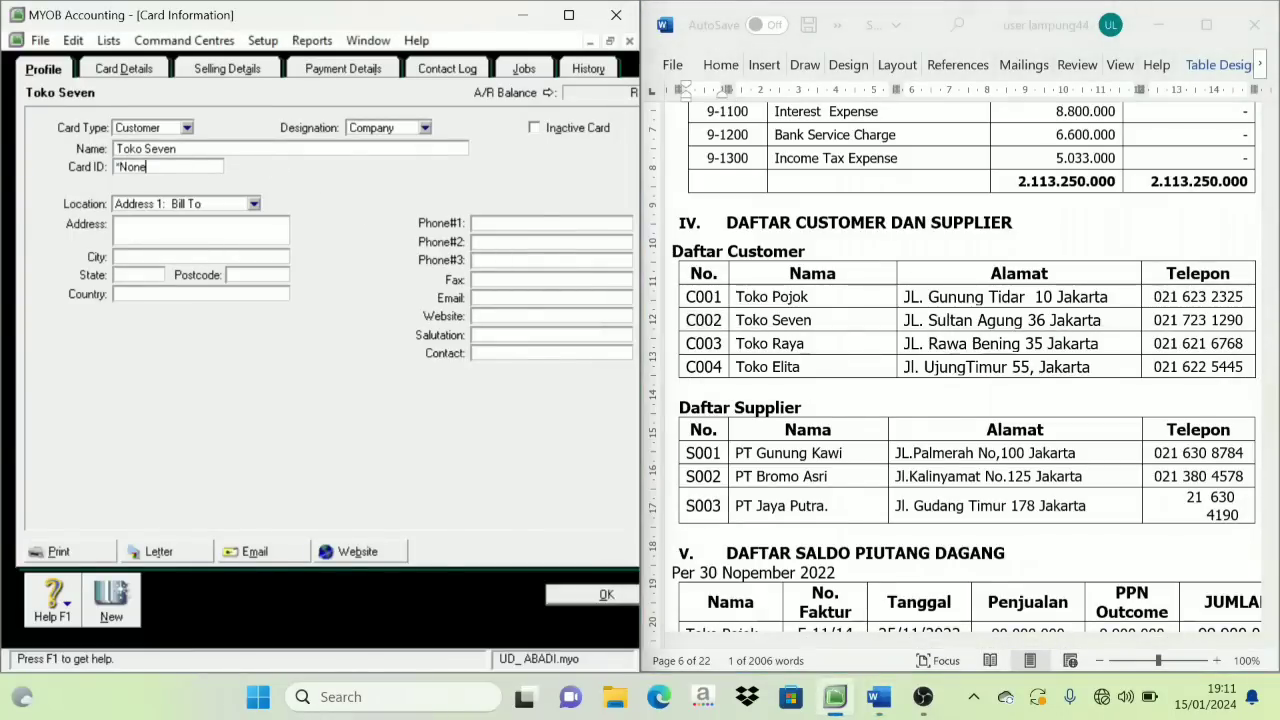
drag(145, 166, 119, 166)
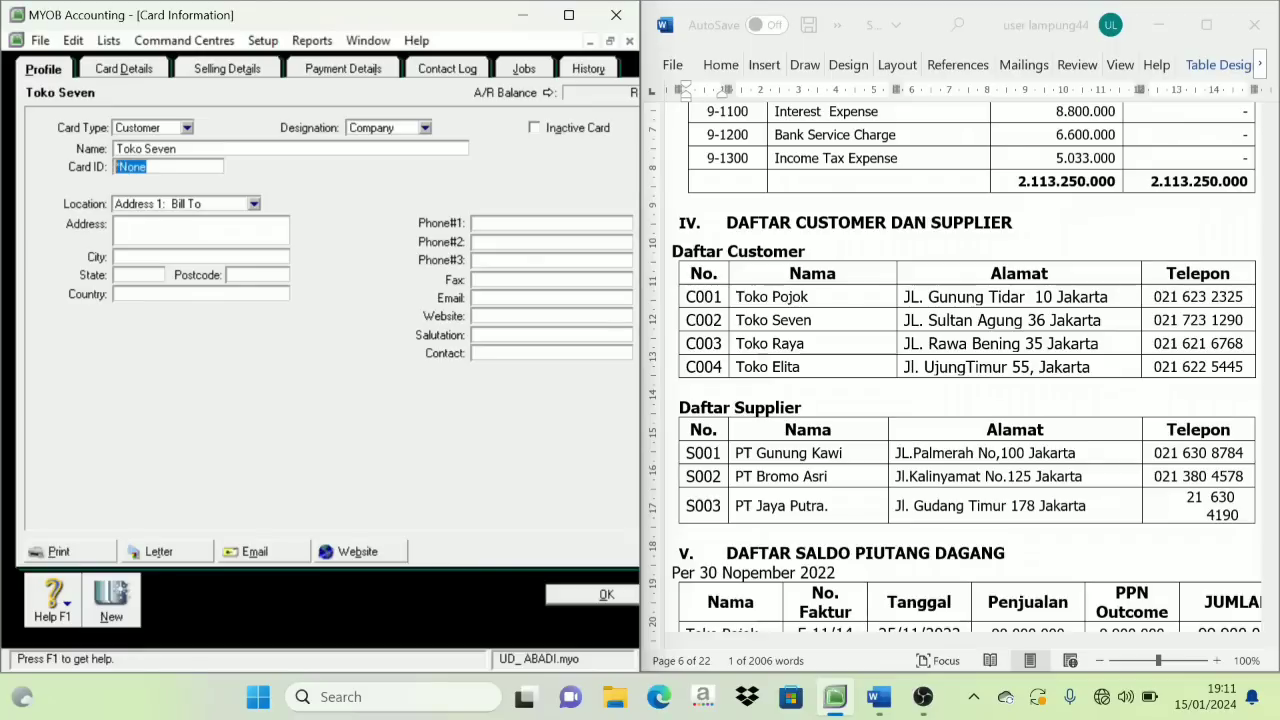
text(C002)
Copy Toko Seven's street address from the customer list into the card's Address field.
click(168, 228)
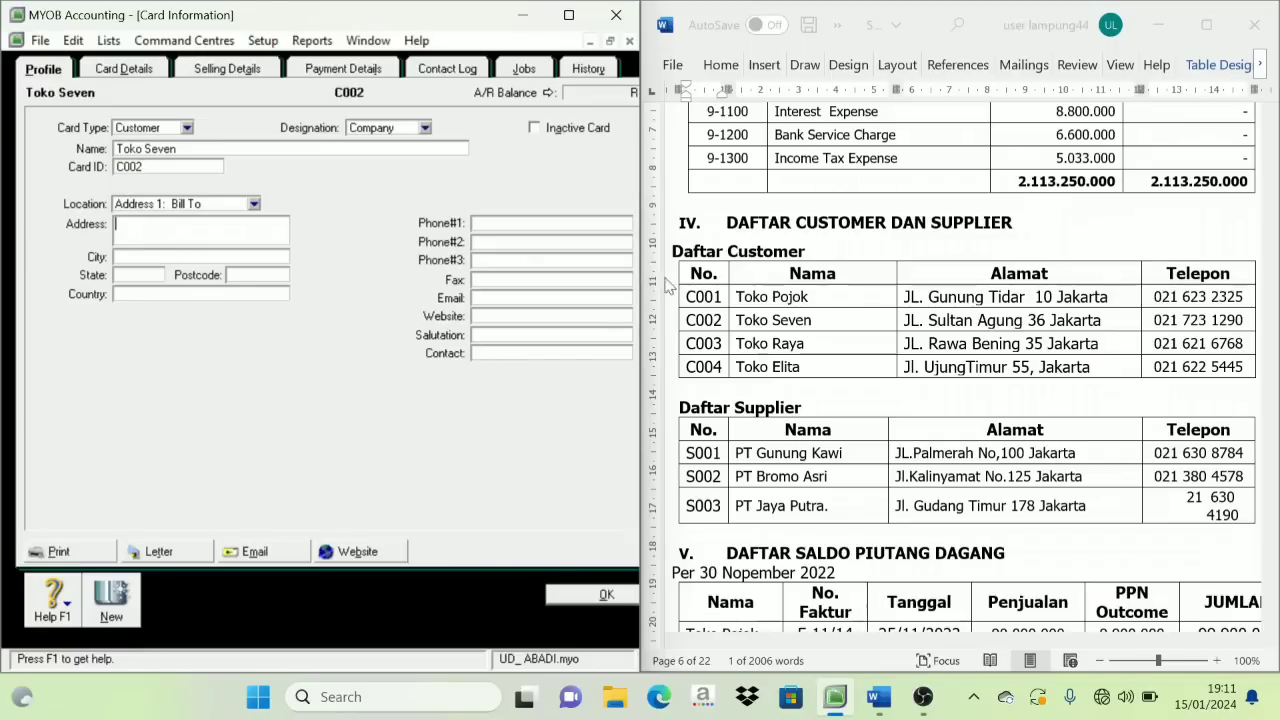
click(1099, 322)
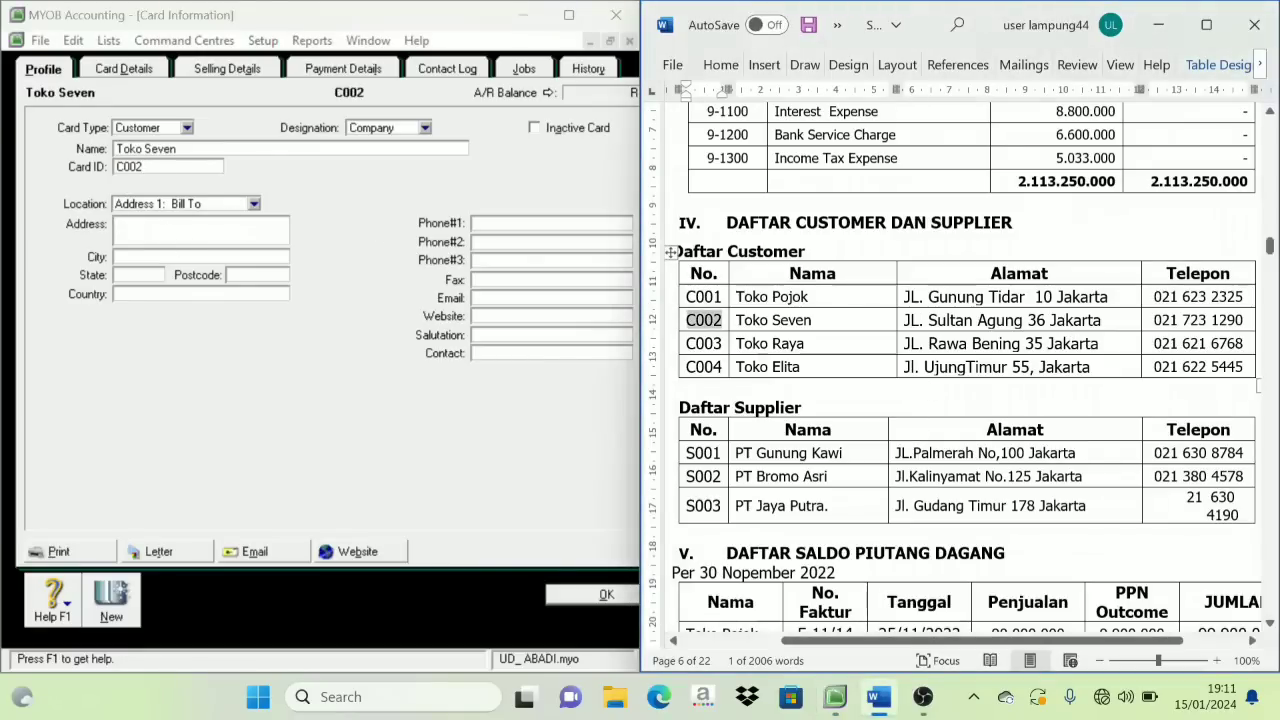
drag(1101, 320, 929, 320)
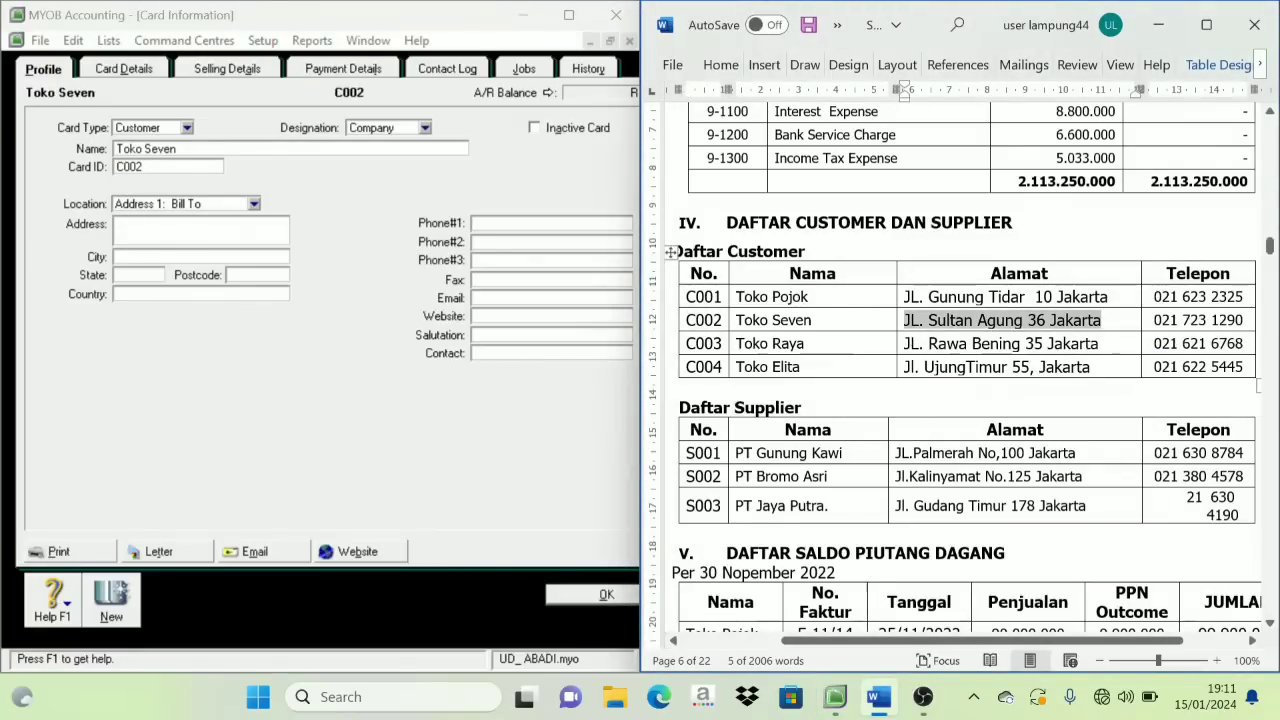
click(168, 232)
key(ctrl+v)
key(Tab)
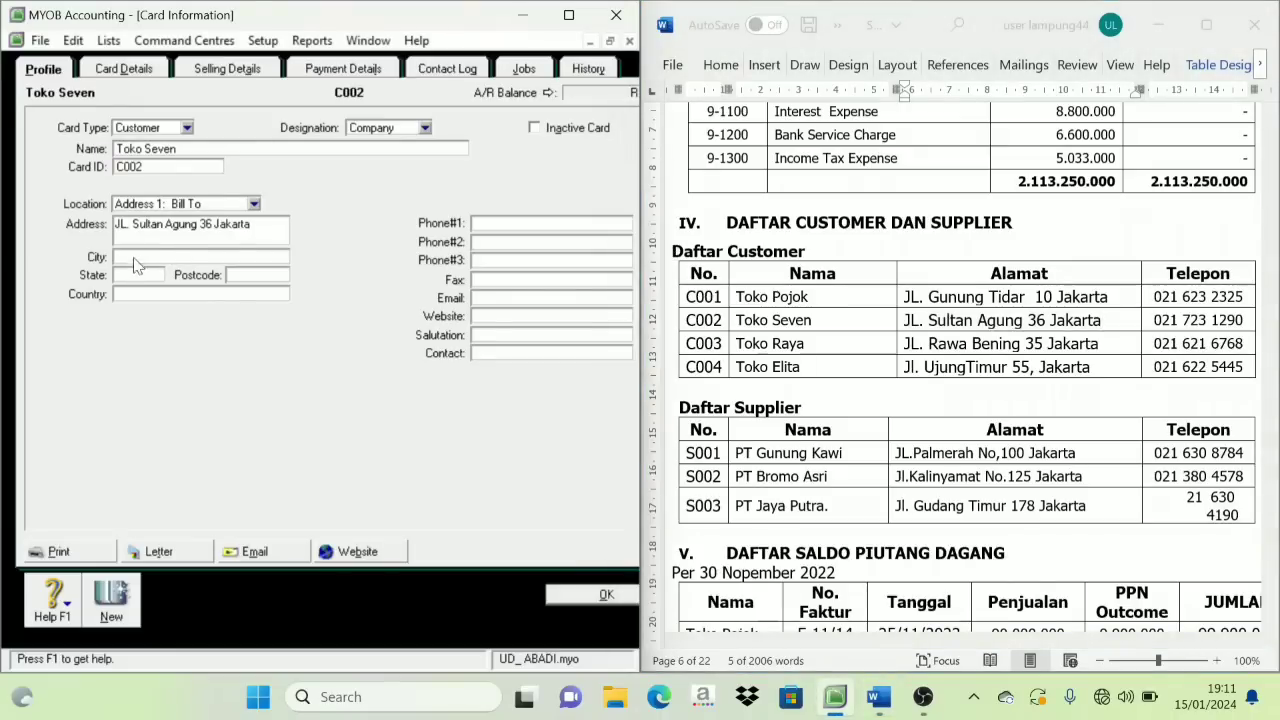
Fill in Toko Seven's location with city Jakarta, state DKI Jakarta and country INDONESIA.
text(Jakarta)
key(Tab)
text(DKI Jakarta)
key(Tab)
key(Caps_Lock)
text(INDONESIA)
key(Caps_Lock)
Start another customer card and copy the name Toko Raya into it from the customer list.
click(111, 600)
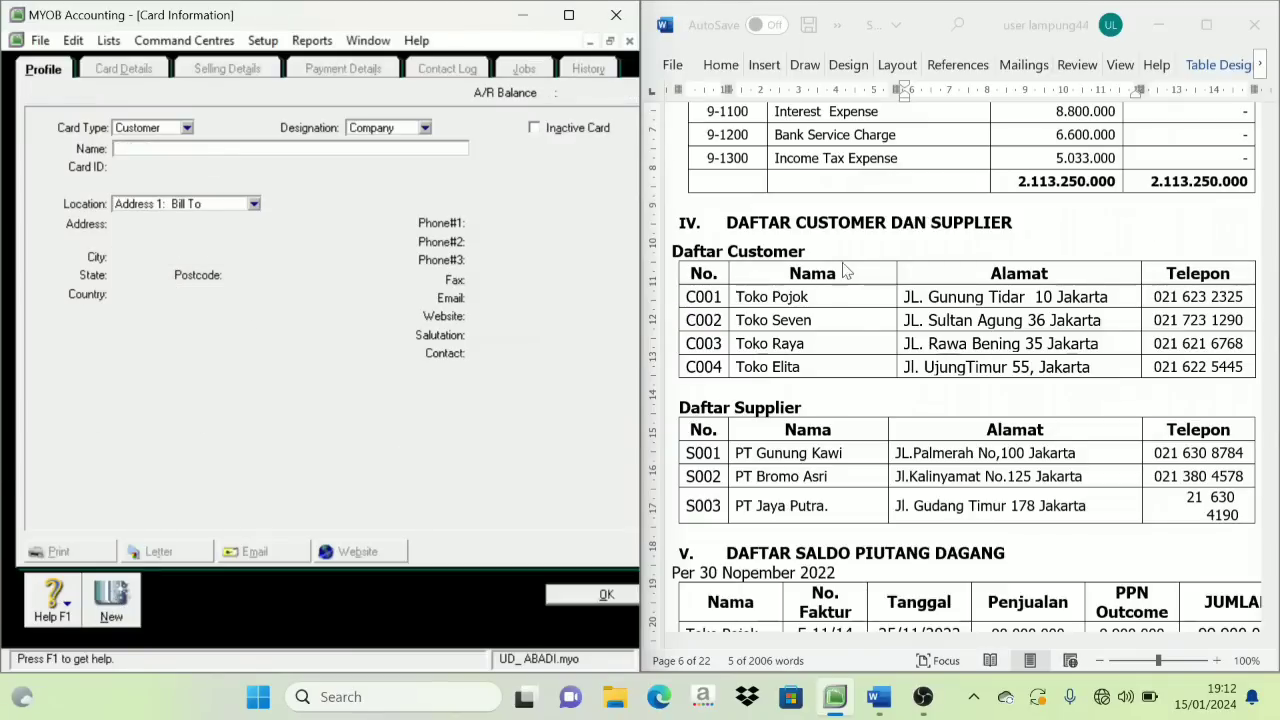
click(783, 348)
drag(737, 344, 813, 343)
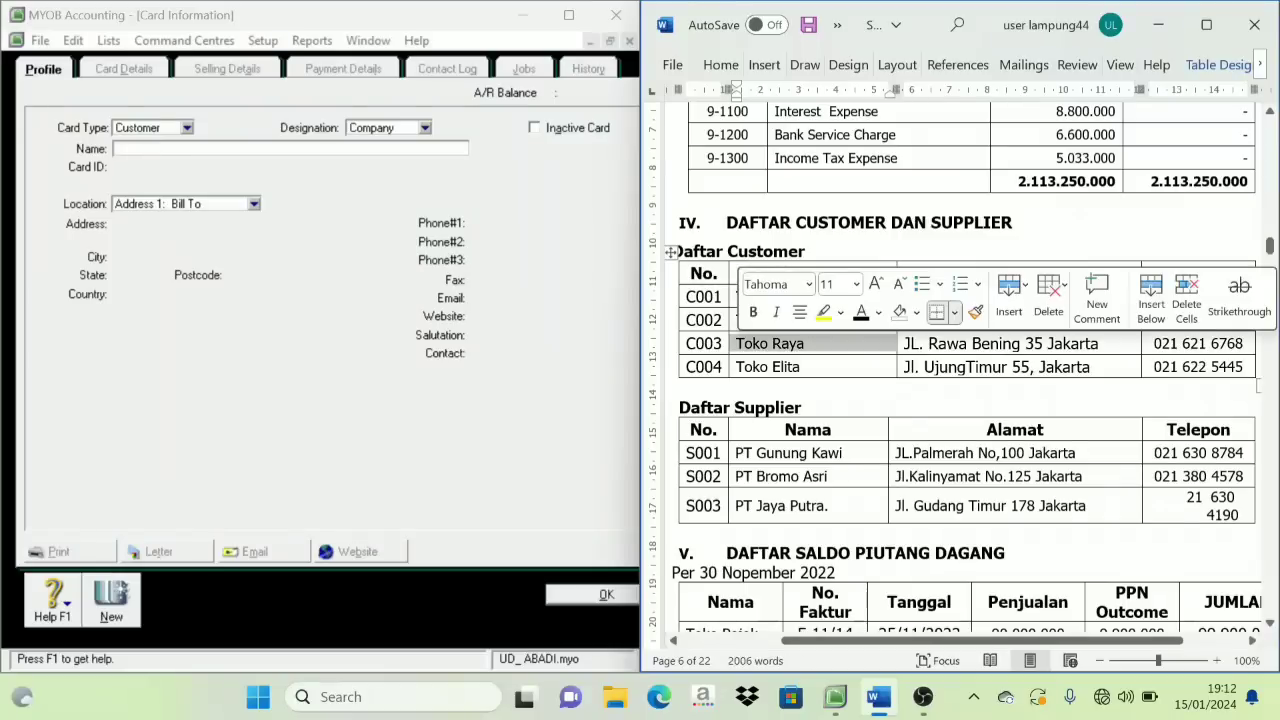
key(ctrl+c)
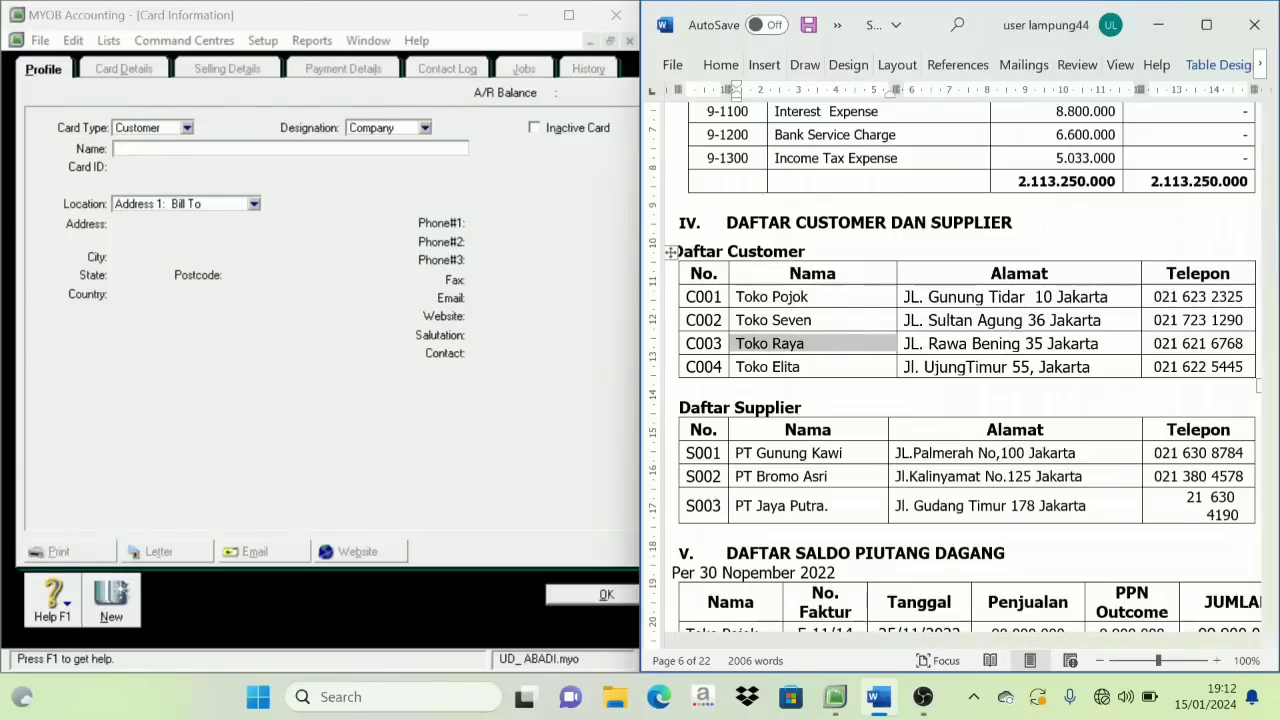
click(428, 350)
key(ctrl+v)
key(Tab)
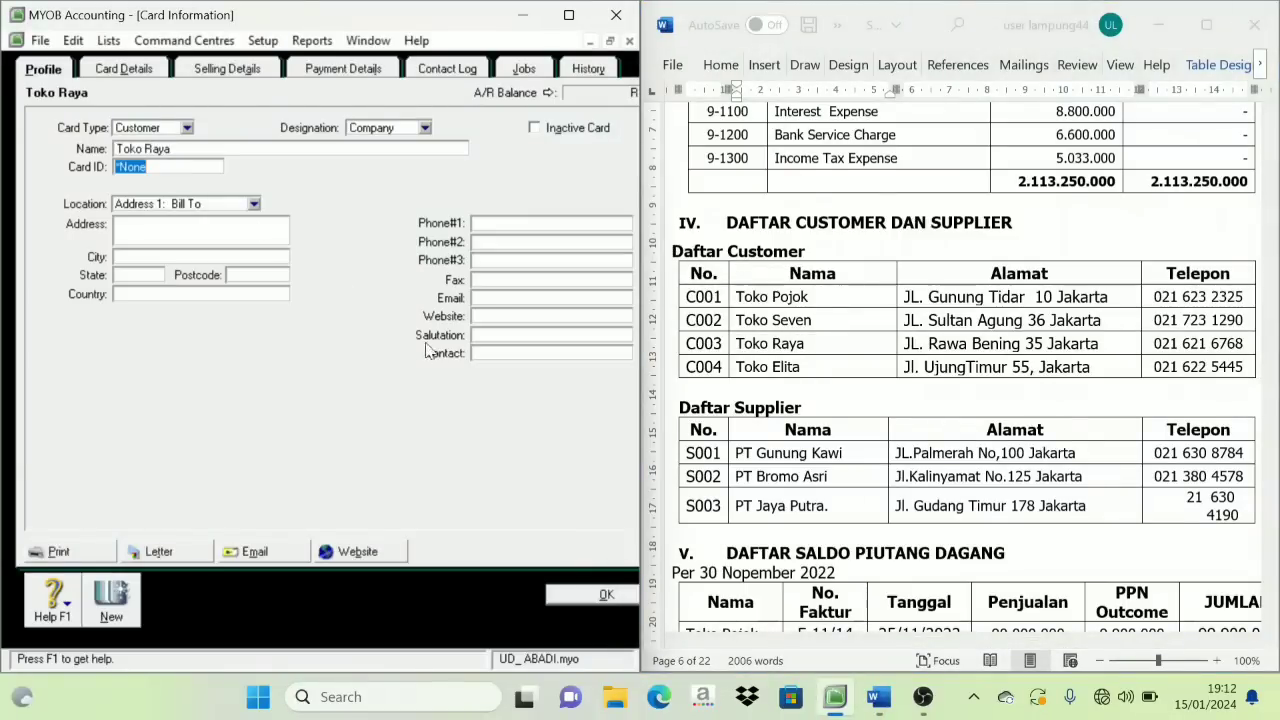
Replace Toko Raya's default Card ID with its customer code from the document's customer list.
drag(687, 344, 721, 345)
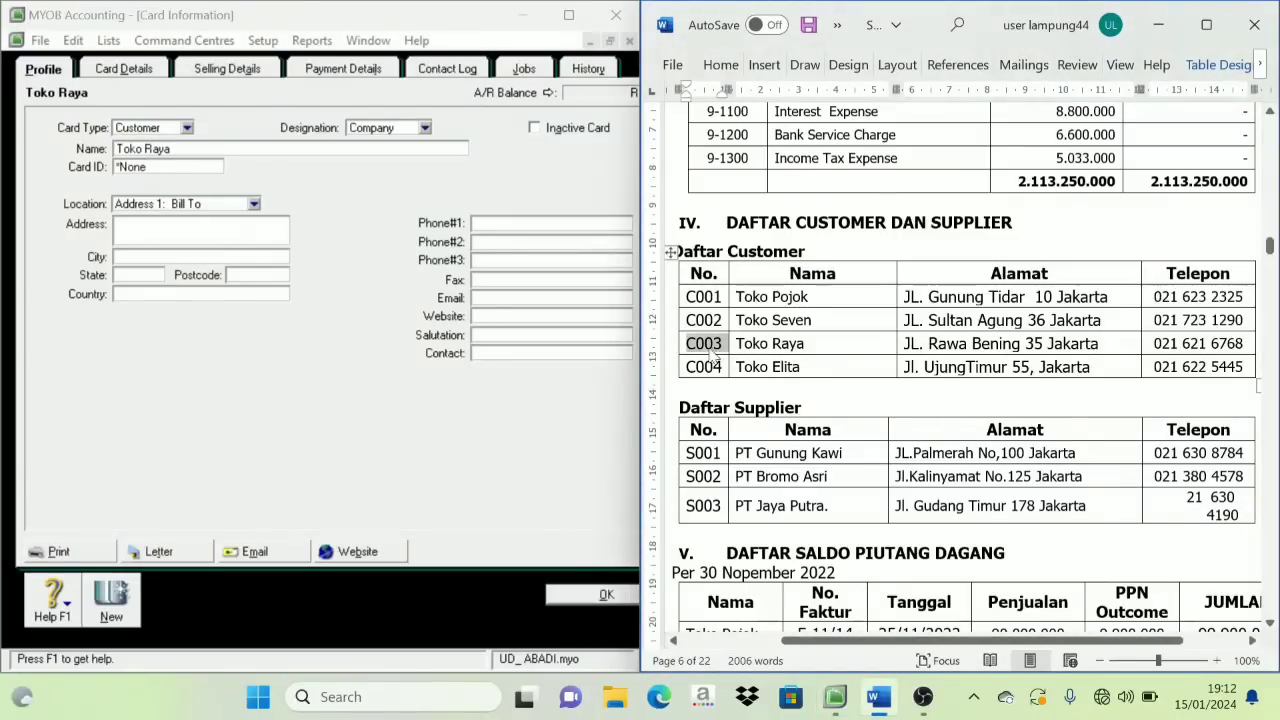
click(165, 170)
key(ctrl+v)
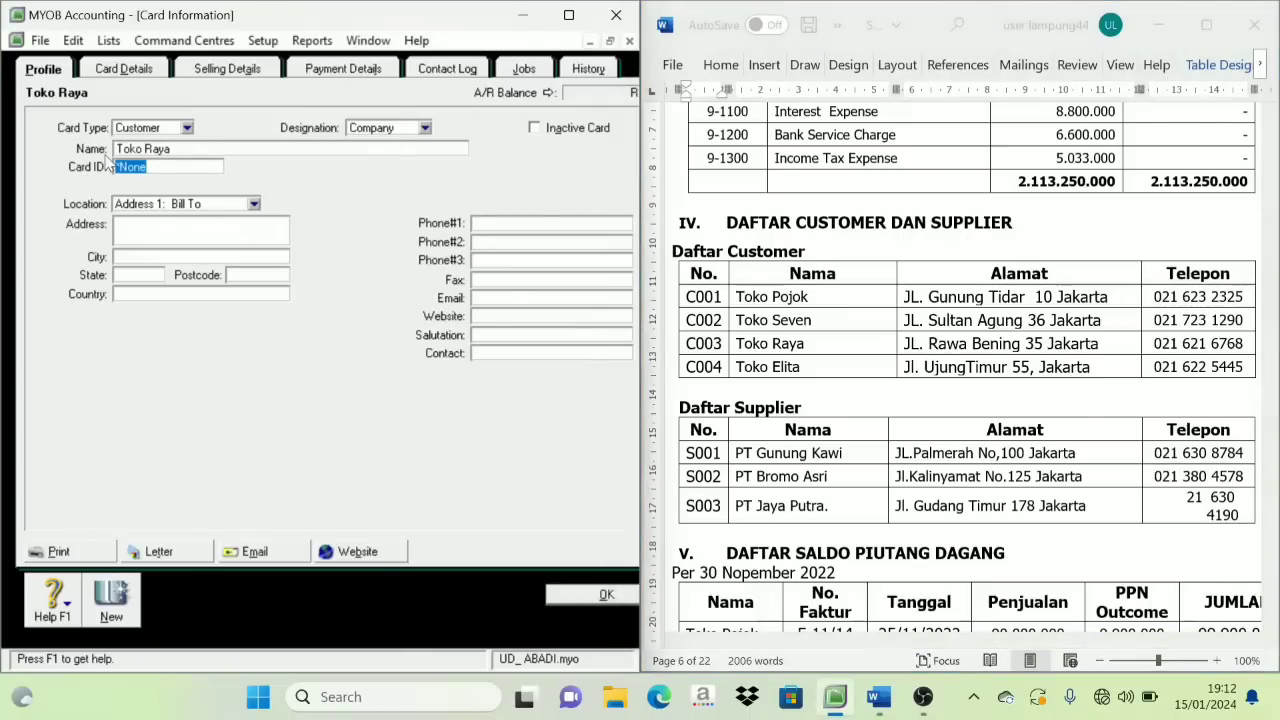
key(Tab)
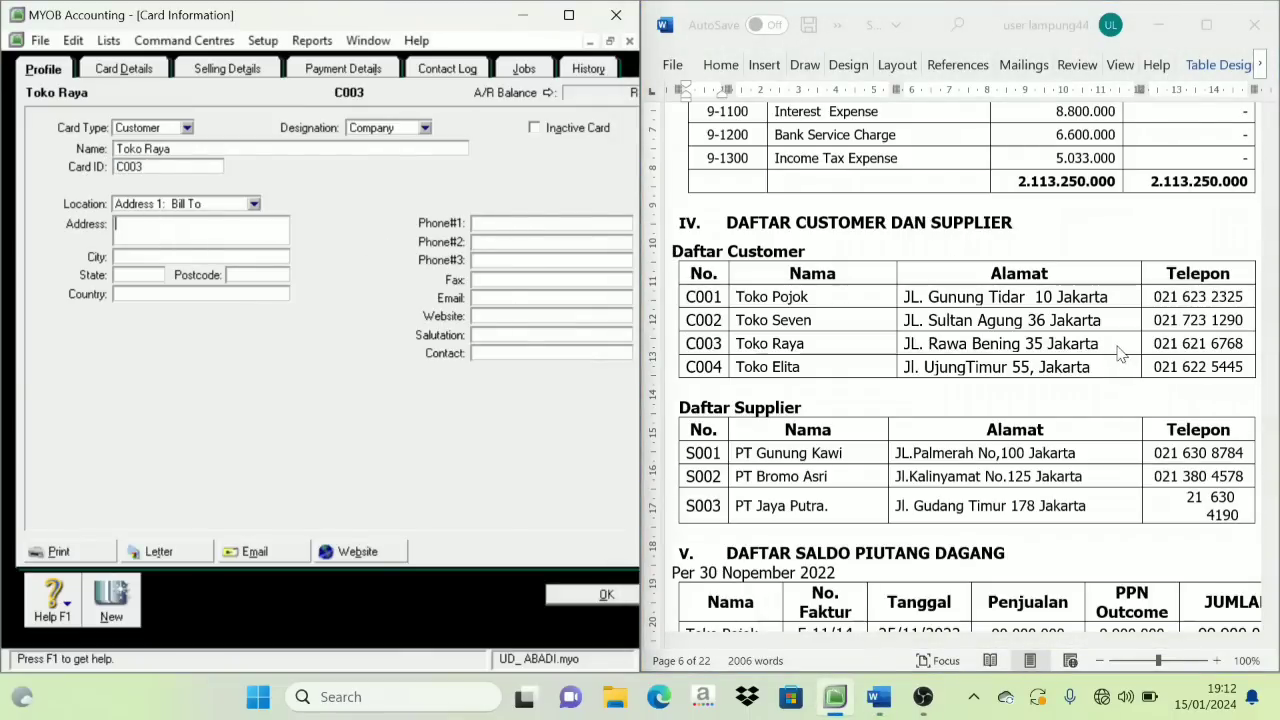
Copy Toko Raya's street address from the customer list into the card's Address field.
drag(1120, 345, 910, 357)
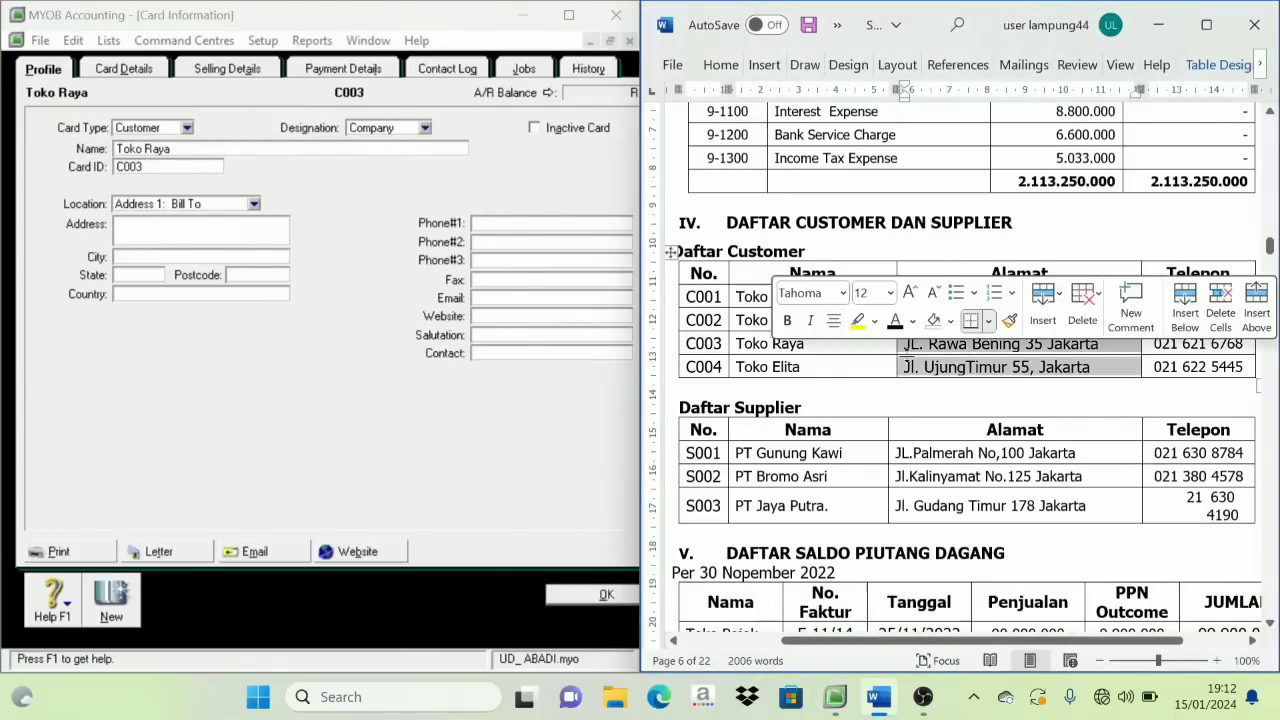
triple_click(917, 343)
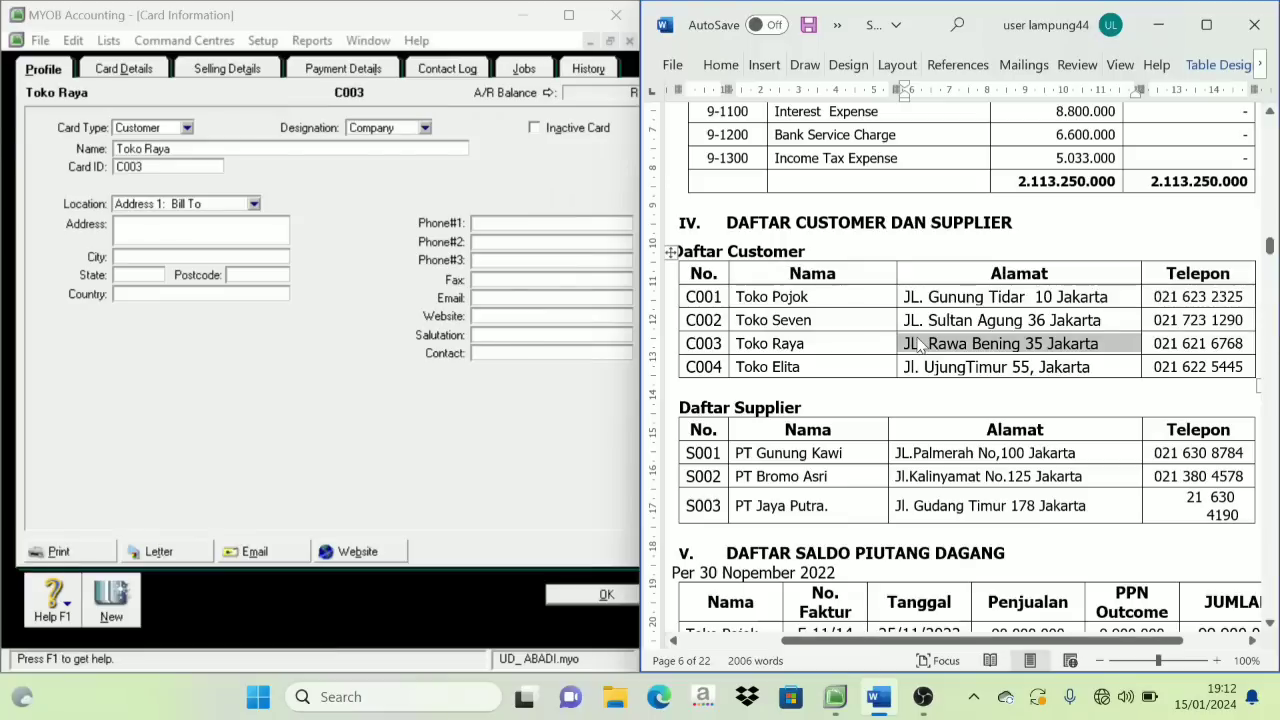
key(ctrl+c)
click(160, 228)
key(ctrl+v)
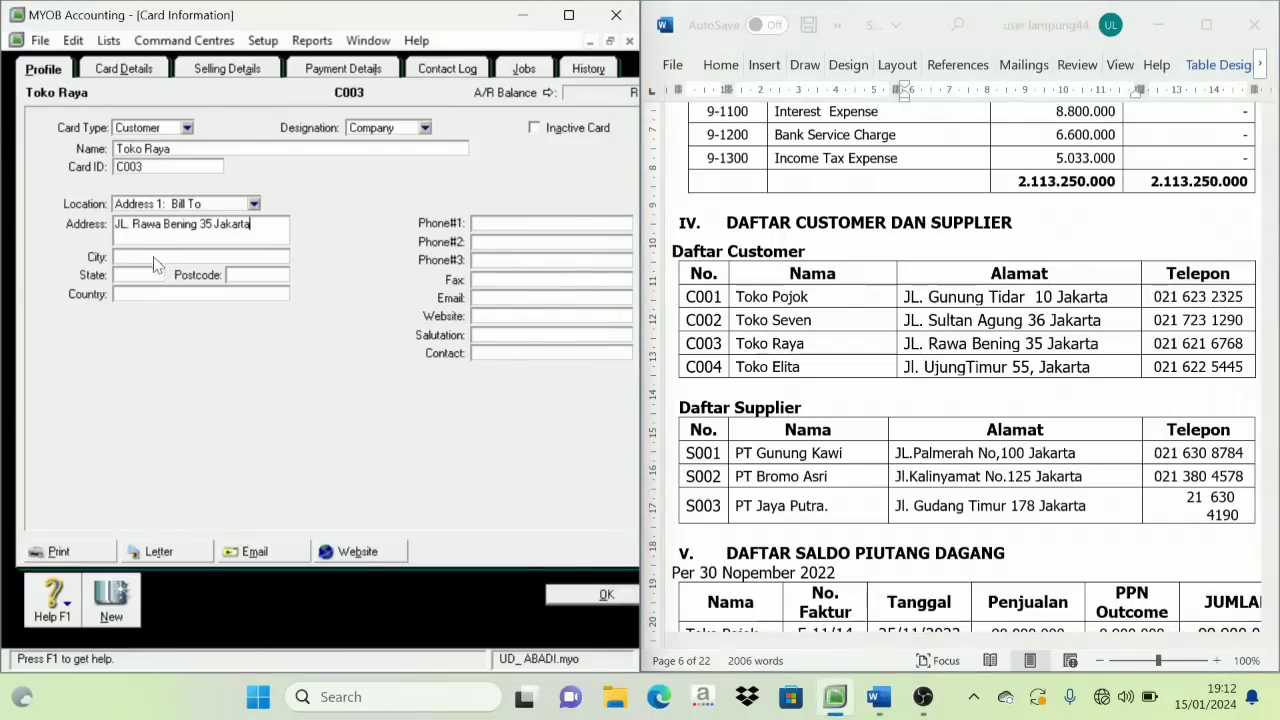
Fill in Toko Raya's location with city Jakarta, state DKI Jakarta and country Indonesia.
click(148, 257)
text(Jakarta)
key(Tab)
text(DKI Jakarta)
key(Tab)
text(Indonesia)
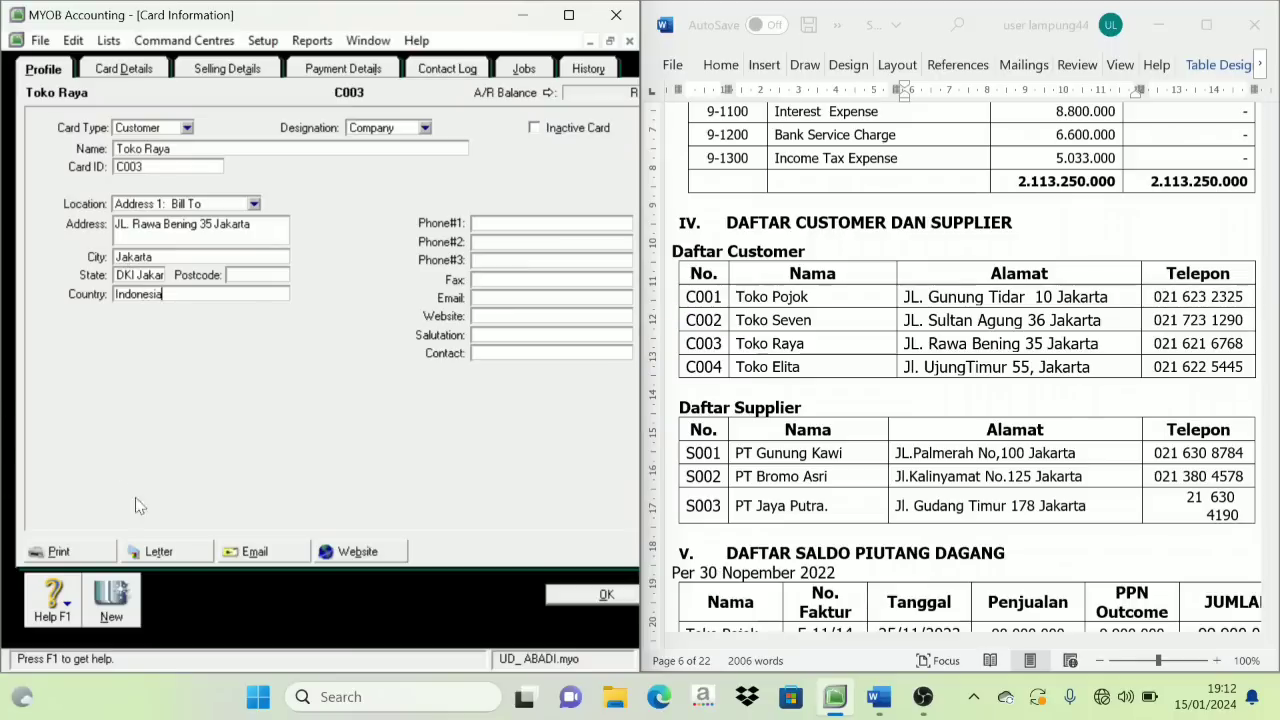
Start another customer card and copy the name Toko Elita into it from the customer list.
click(113, 598)
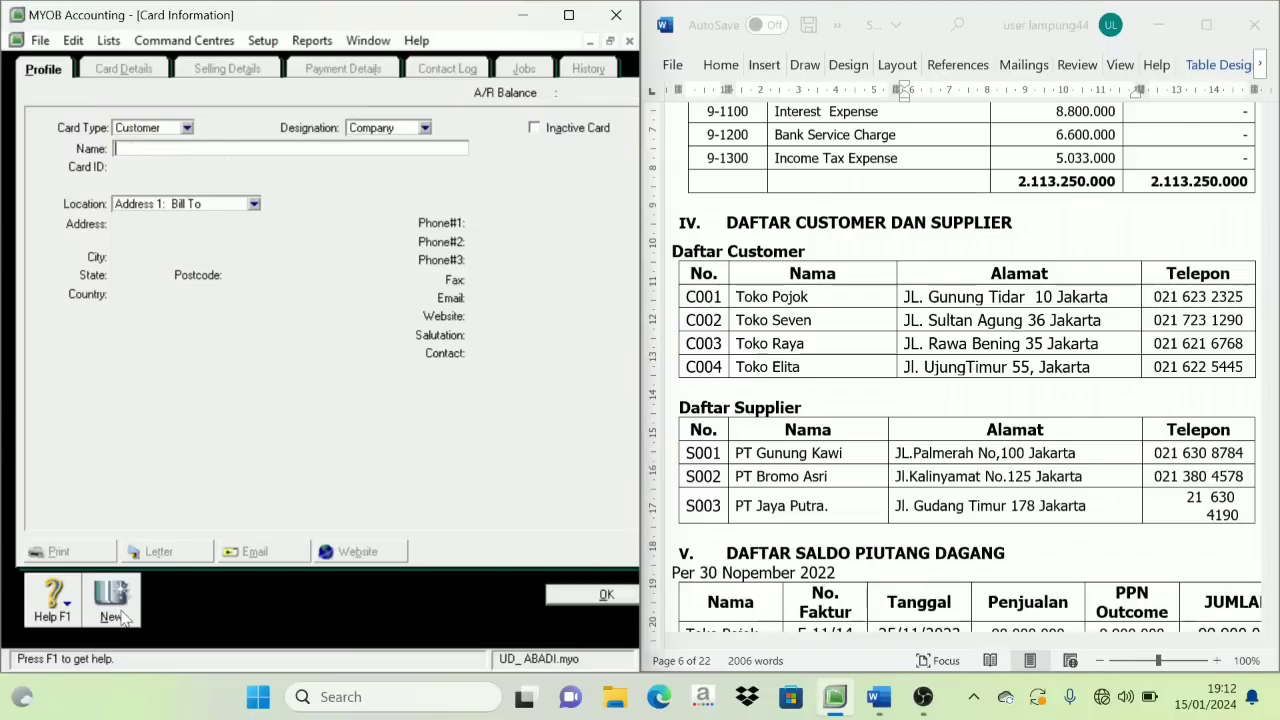
double_click(770, 368)
triple_click(770, 368)
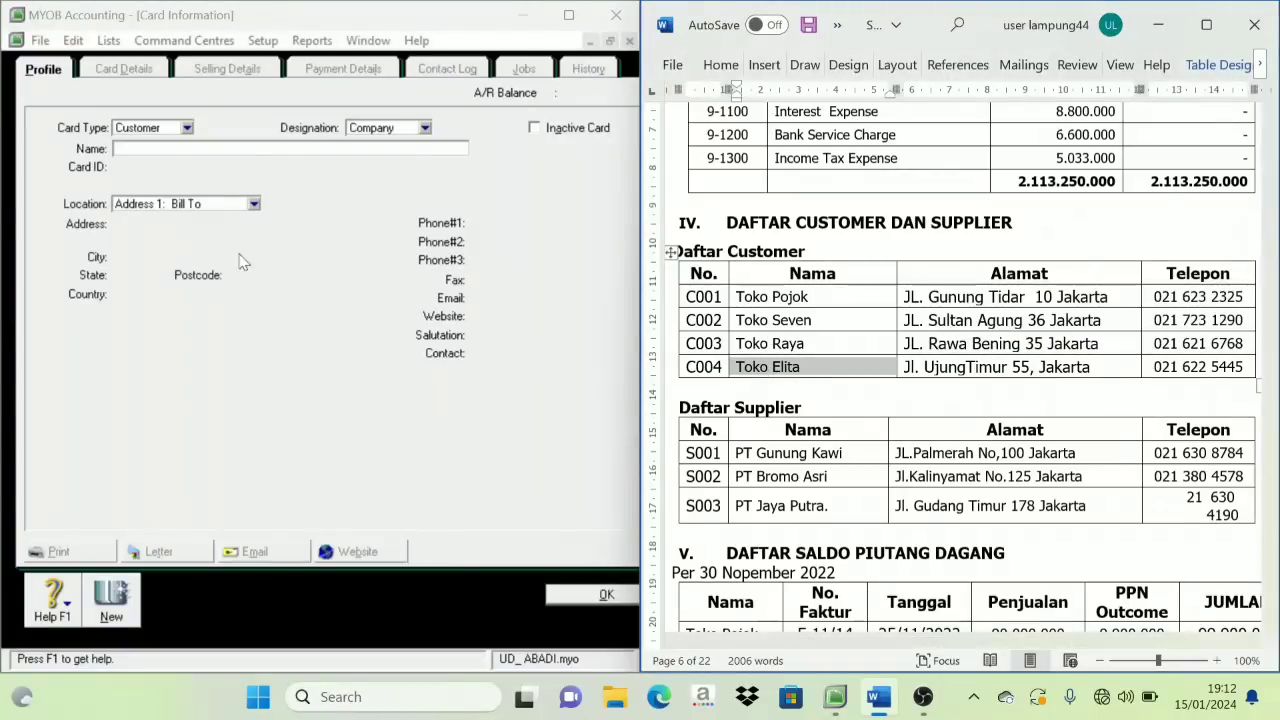
click(159, 156)
key(ctrl+v)
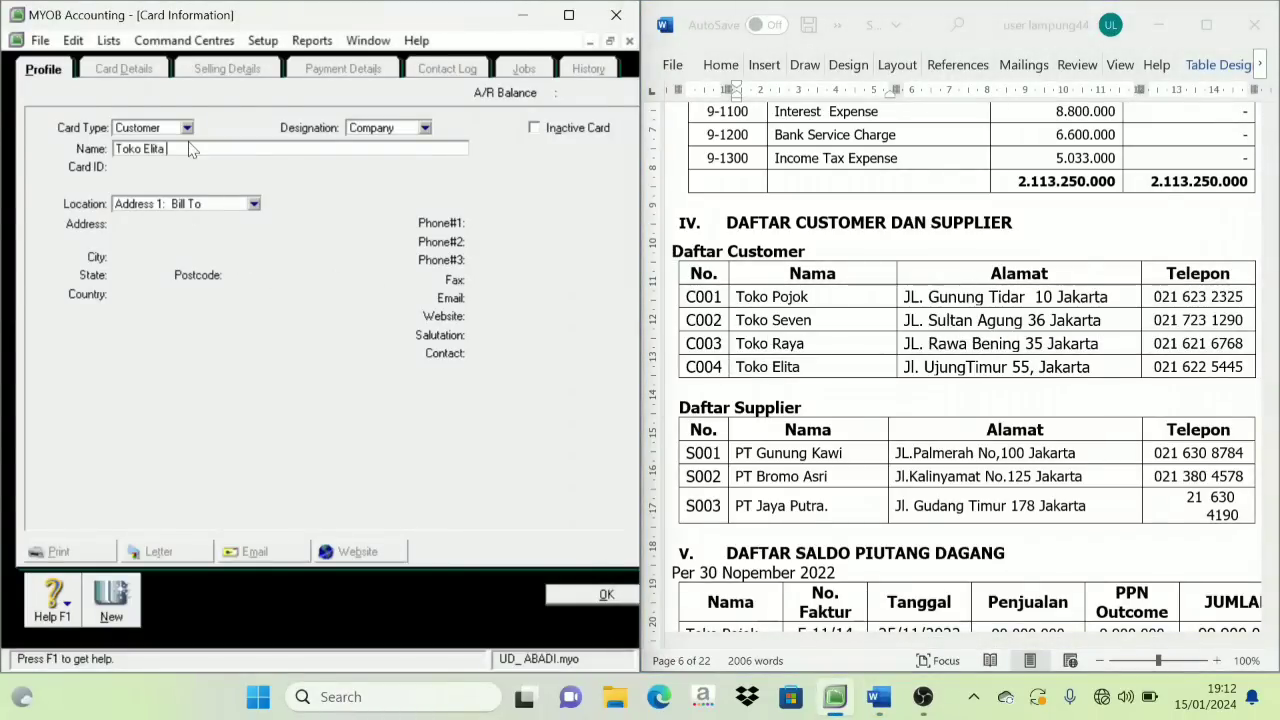
key(Tab)
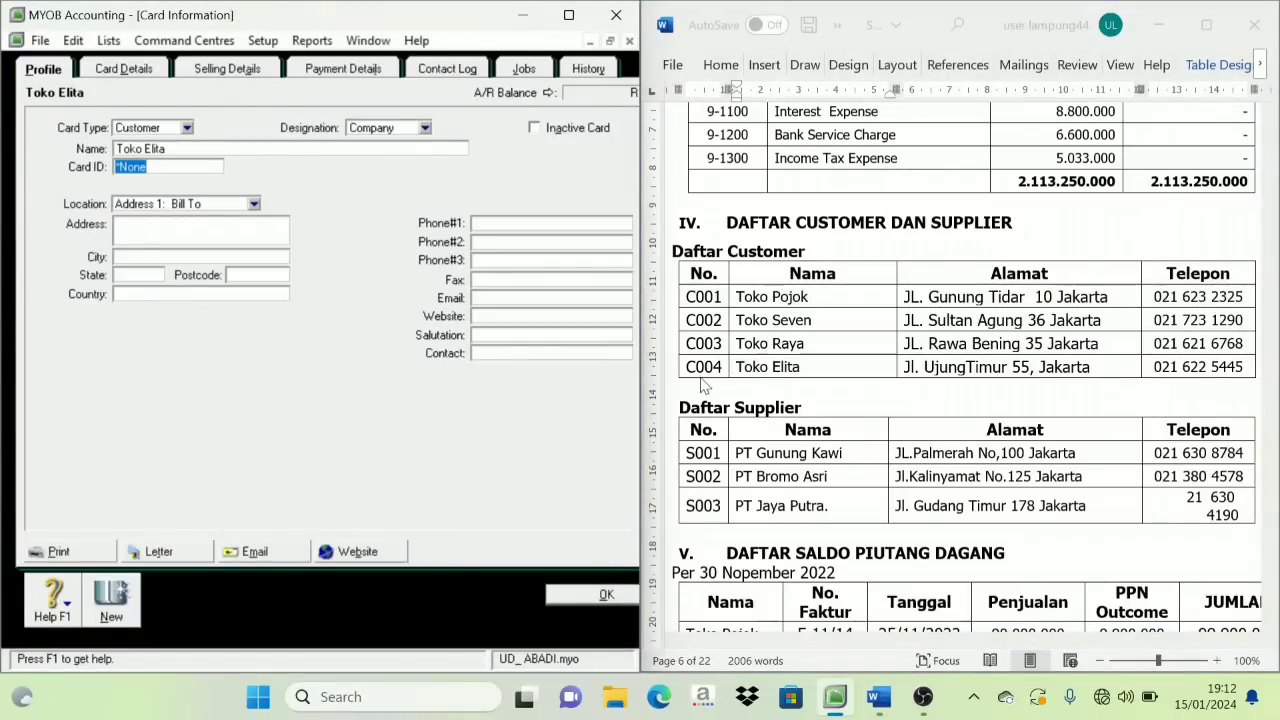
Replace Toko Elita's default Card ID with its customer code from the document's customer list.
double_click(703, 367)
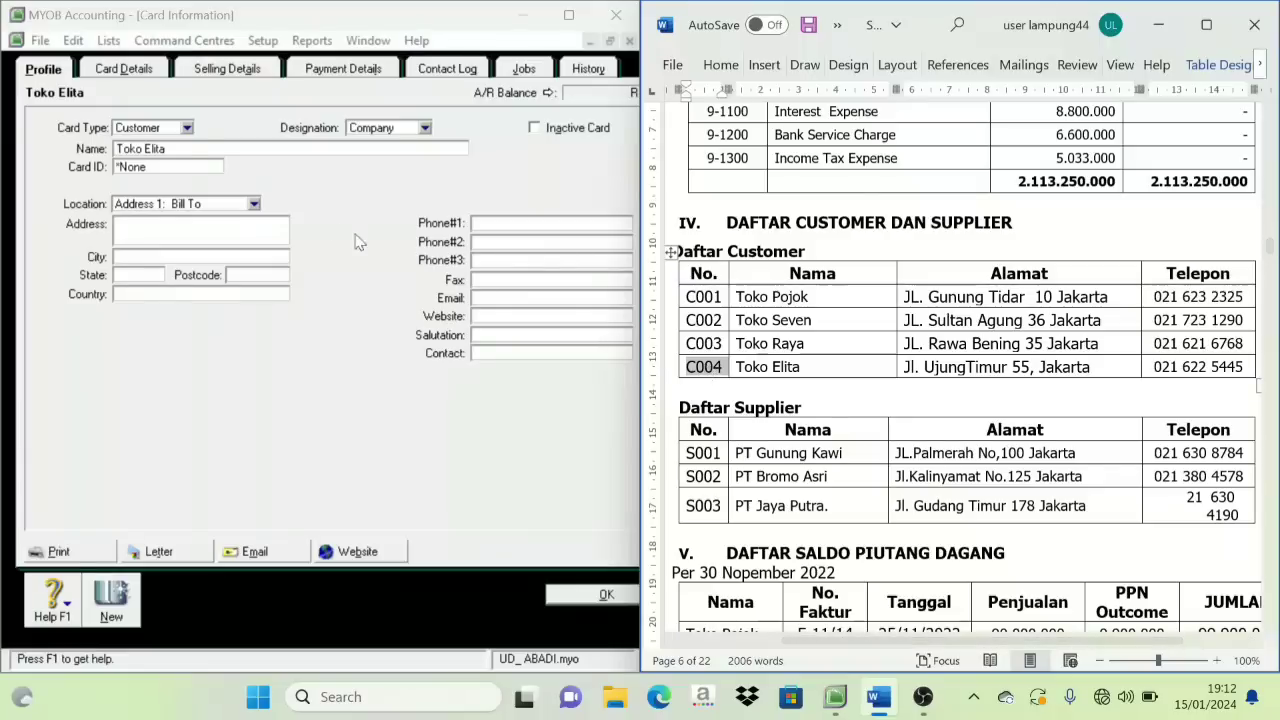
click(115, 180)
key(ctrl+v)
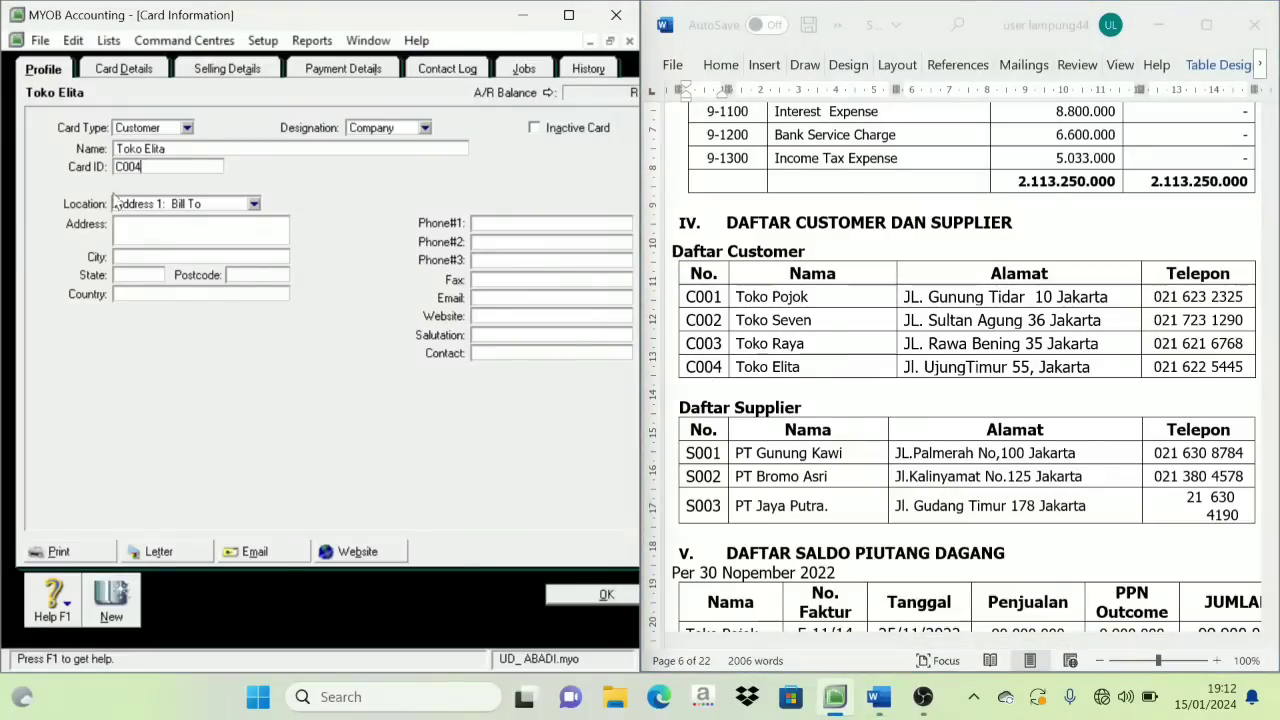
key(Tab)
Copy Toko Elita's street address from the customer list into the card's Address field.
click(1118, 371)
triple_click(1116, 371)
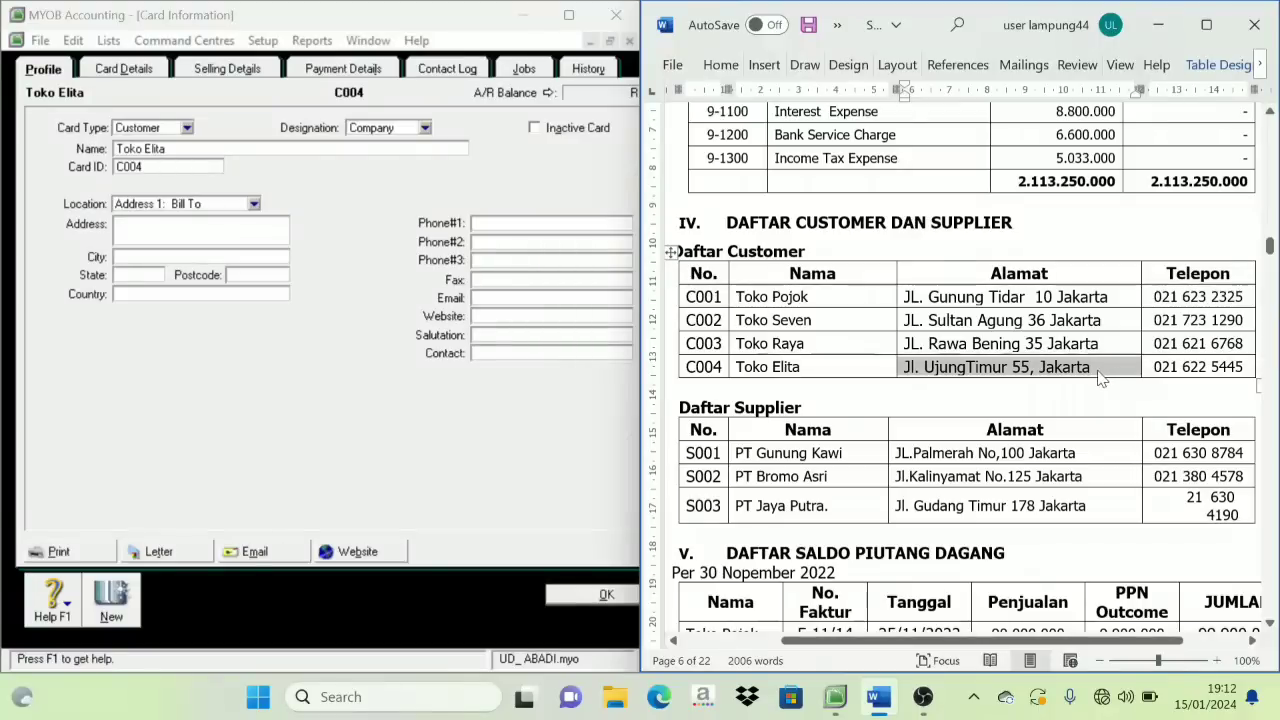
click(210, 226)
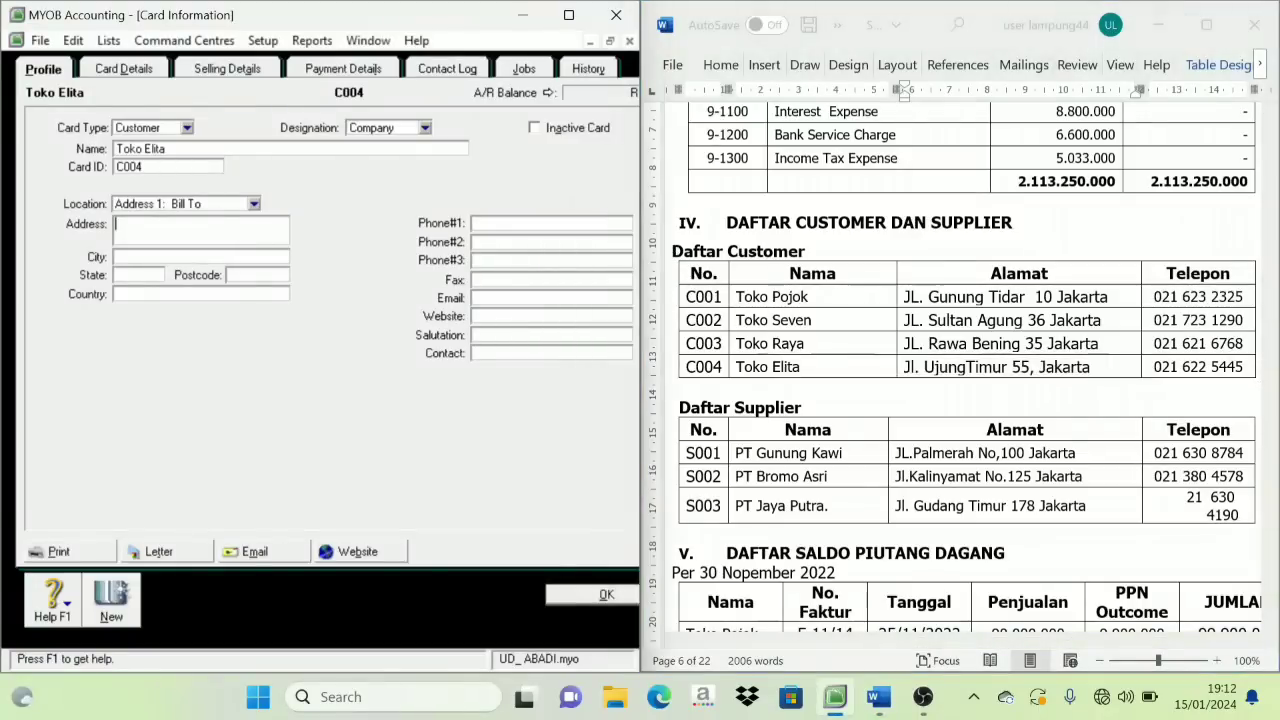
key(ctrl+v)
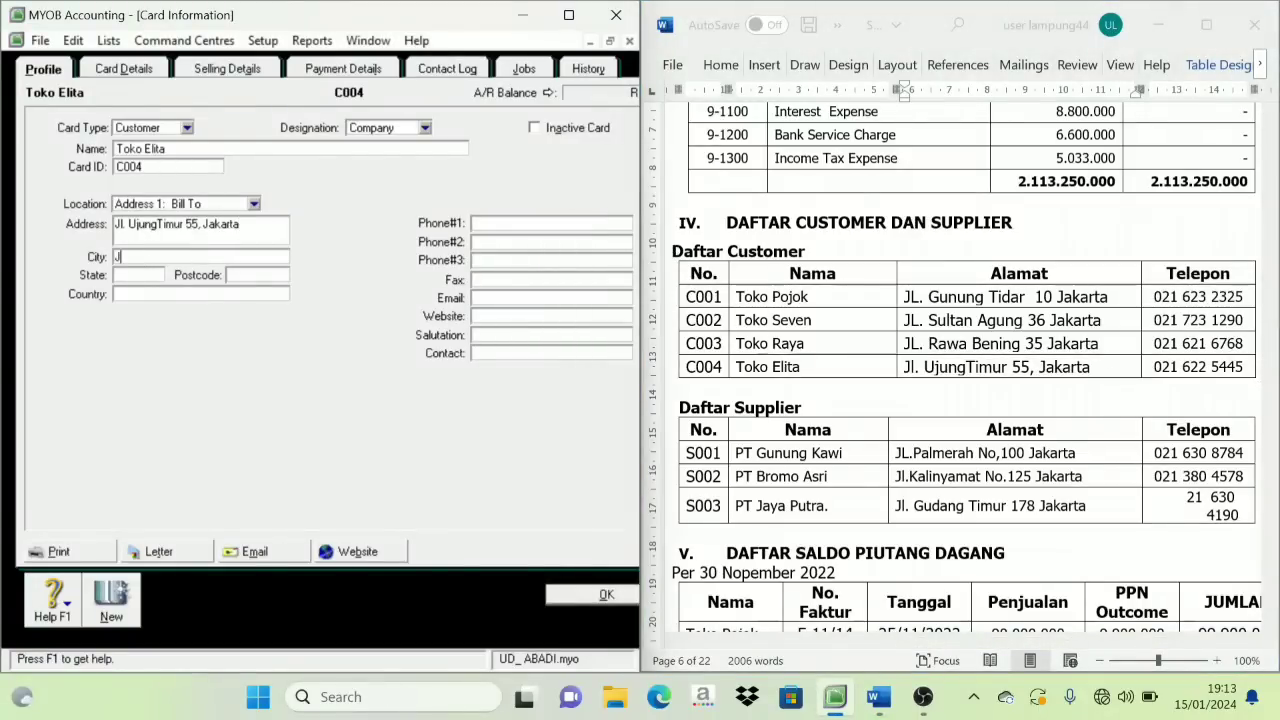
Fill in Toko Elita's location with city Jakarta, state DKI Jakarta and country Indonesia.
text(akarta)
key(Tab)
text(DKI Jakarta)
key(Tab)
key(Tab)
text(Indo)
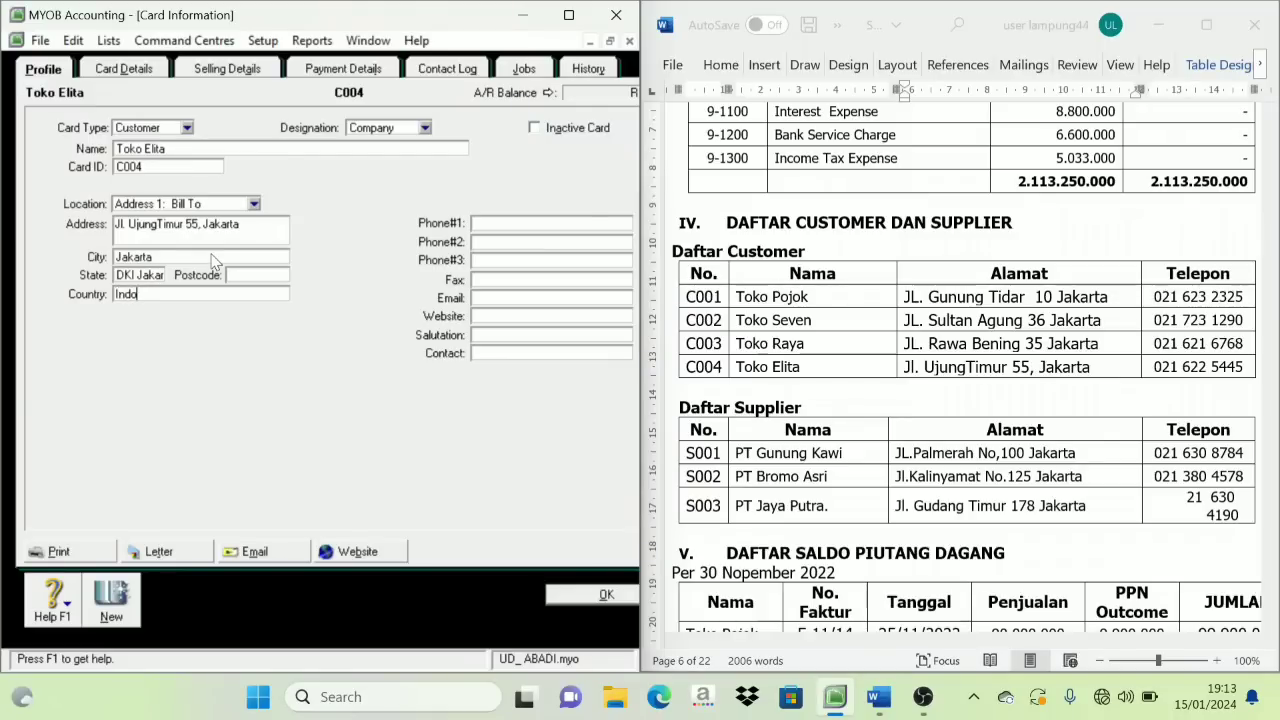
text(nesia)
click(1187, 329)
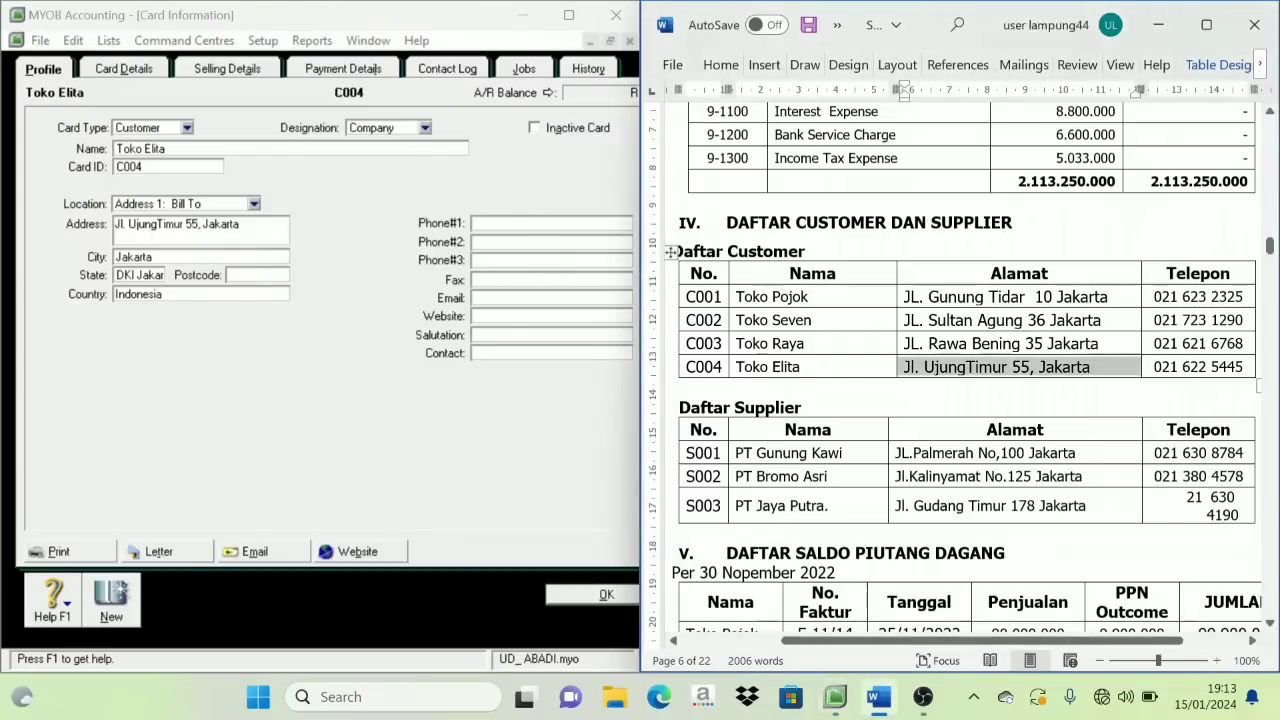
triple_click(1192, 376)
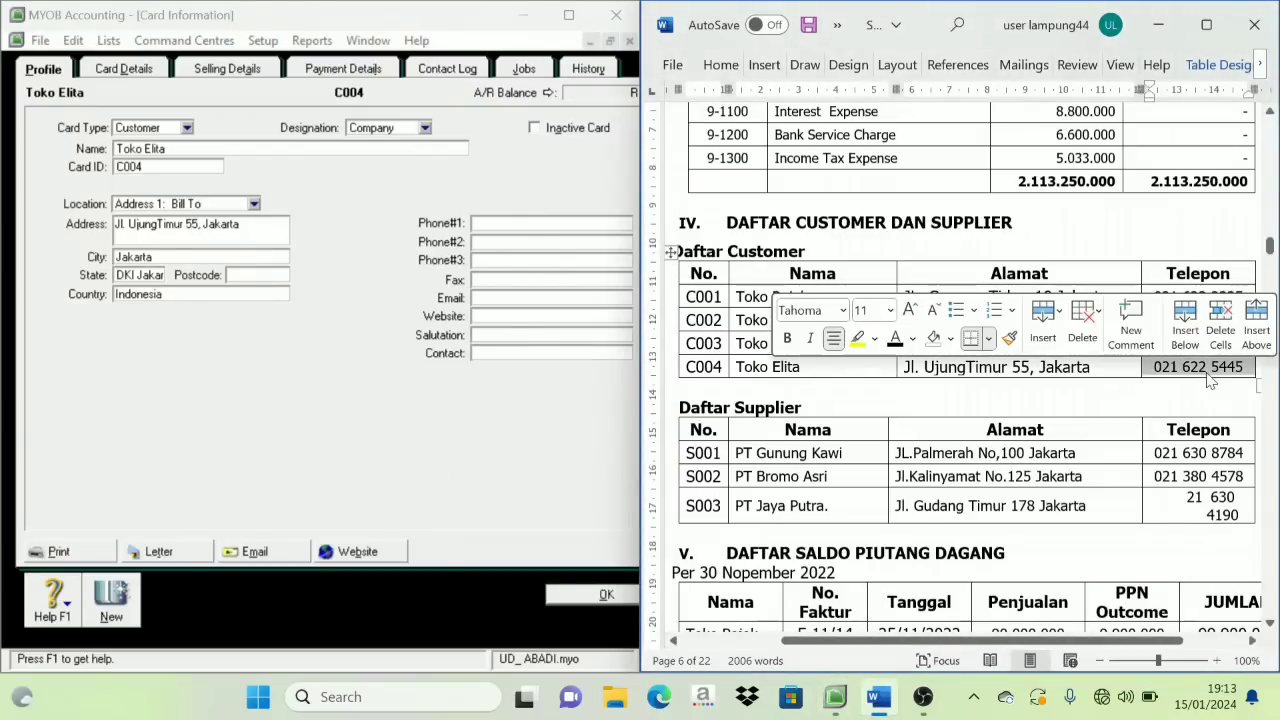
click(526, 224)
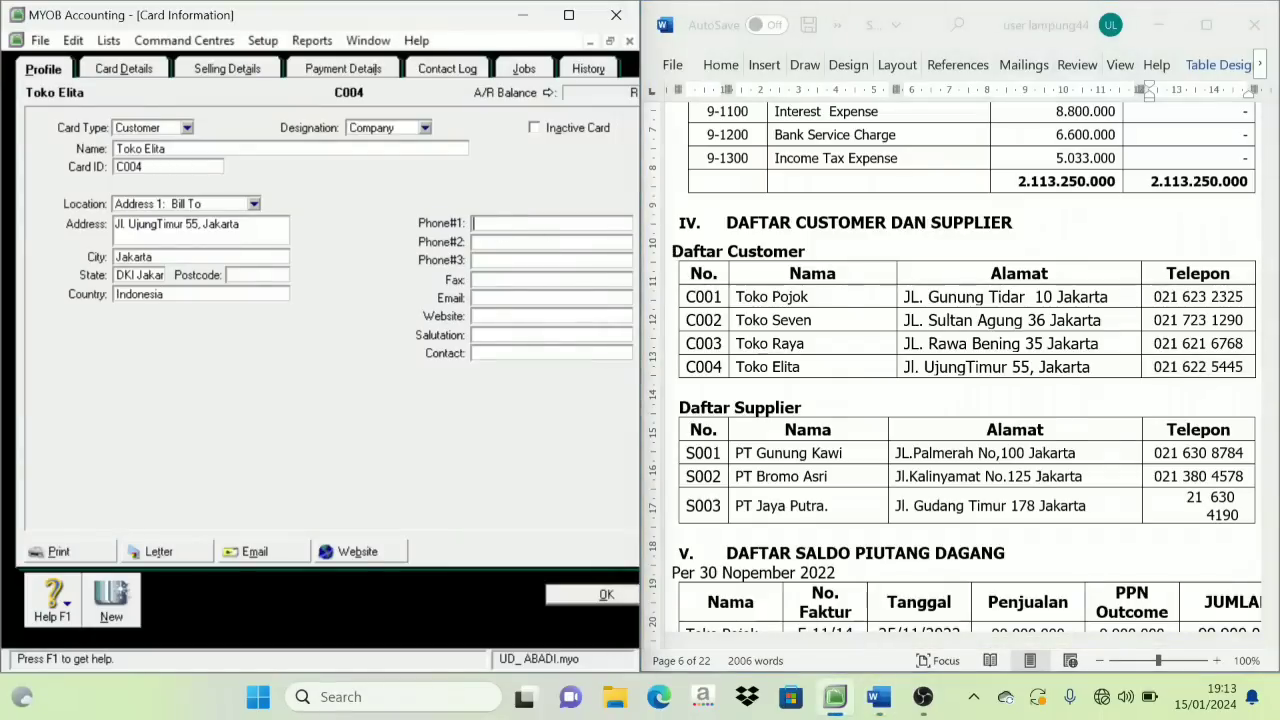
key(ctrl+v)
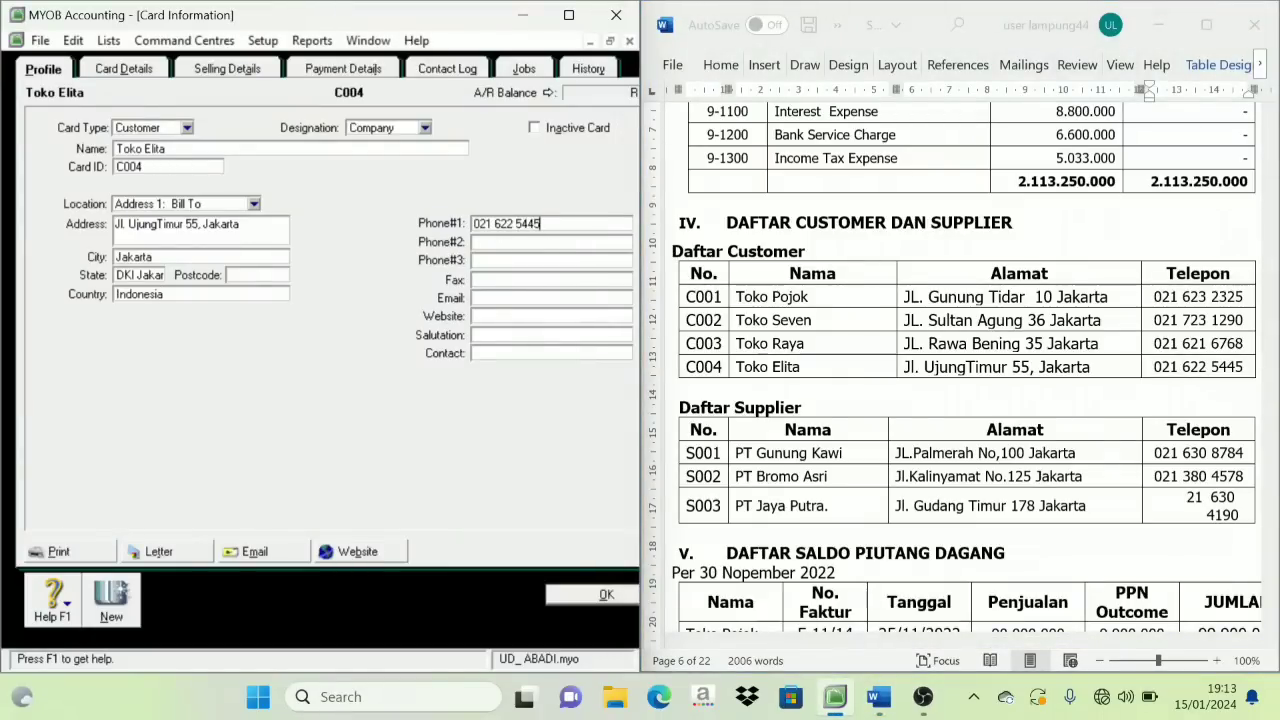
click(601, 597)
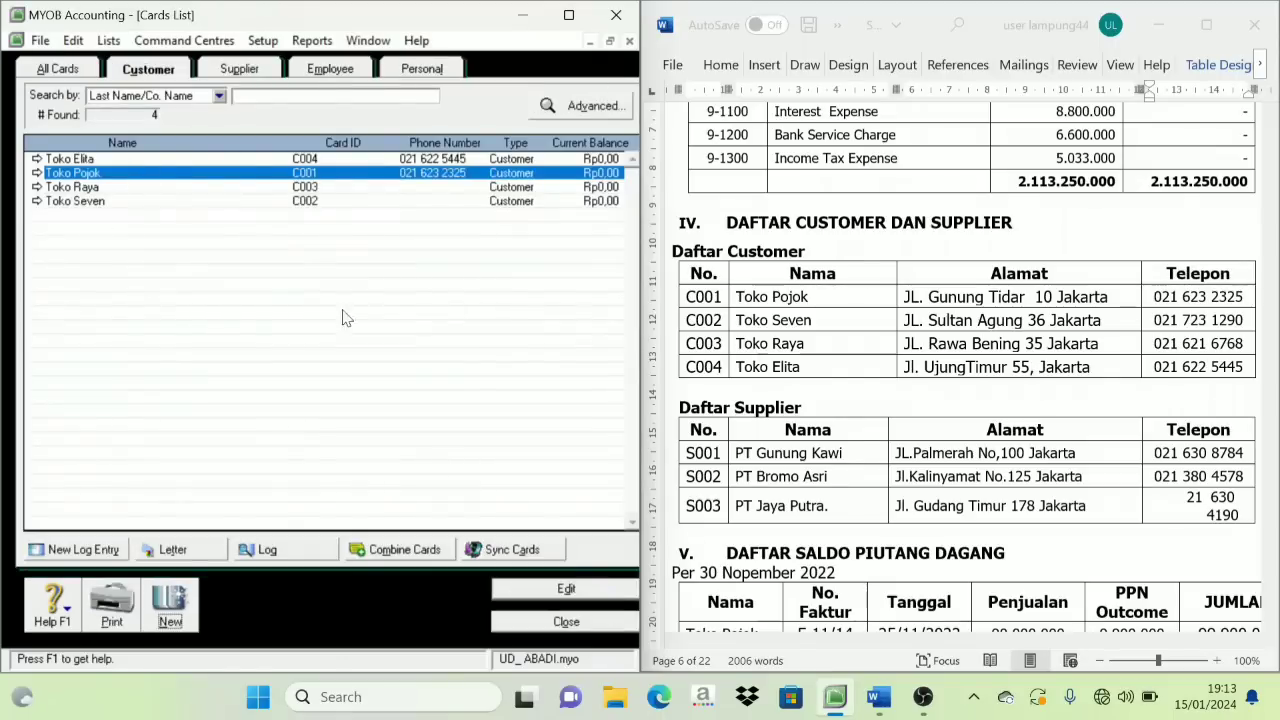
Start a new supplier card in the Cards List and copy the name PT Gunung Kawi from the document's supplier list.
scroll(706, 395, down, 2)
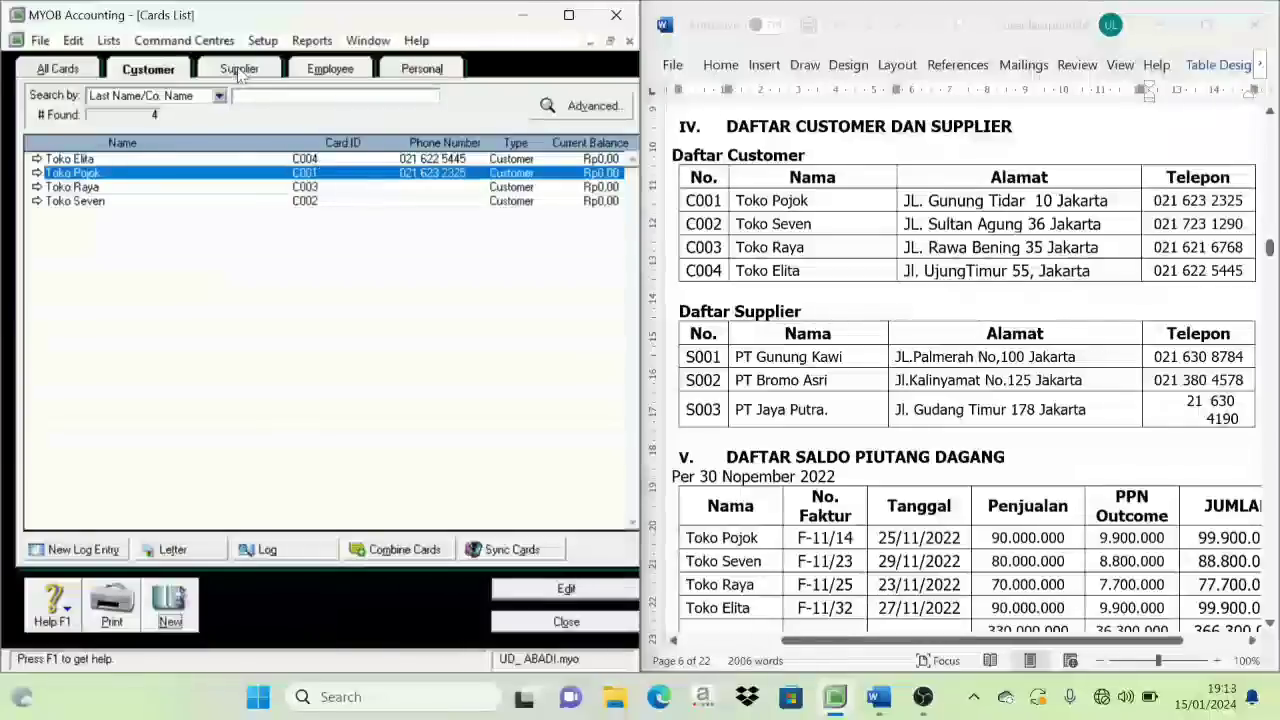
click(239, 70)
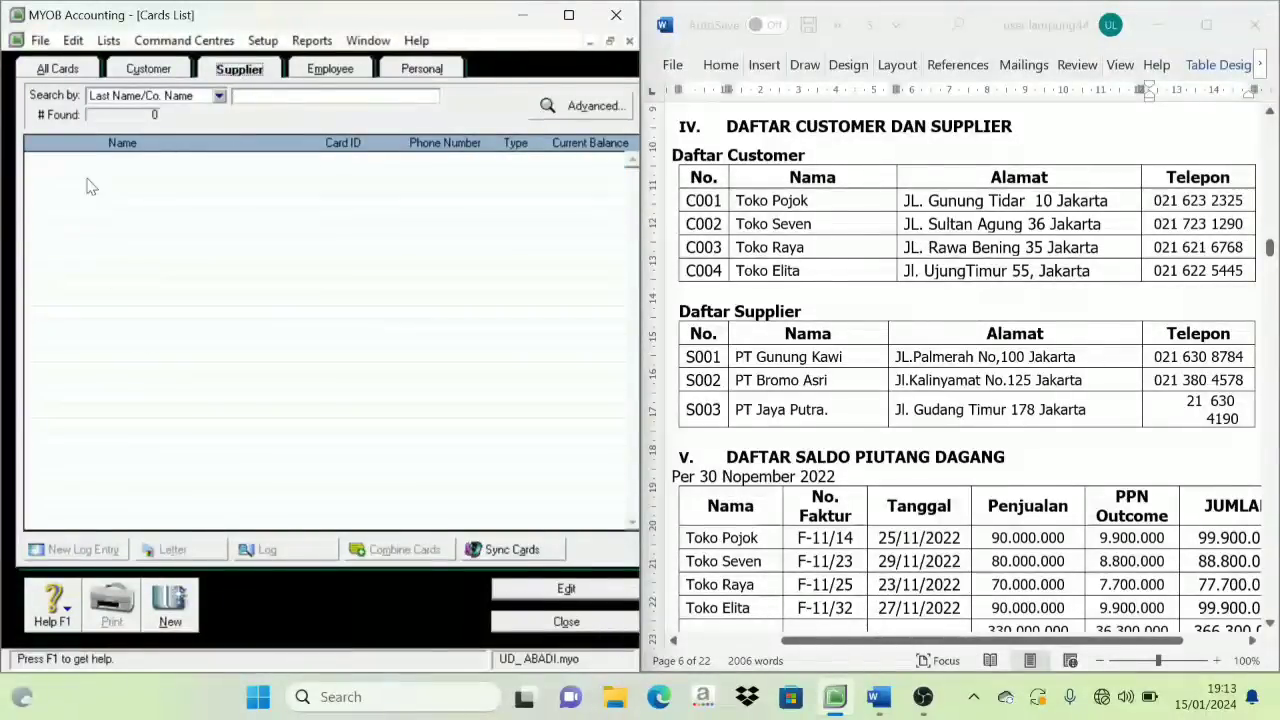
click(172, 621)
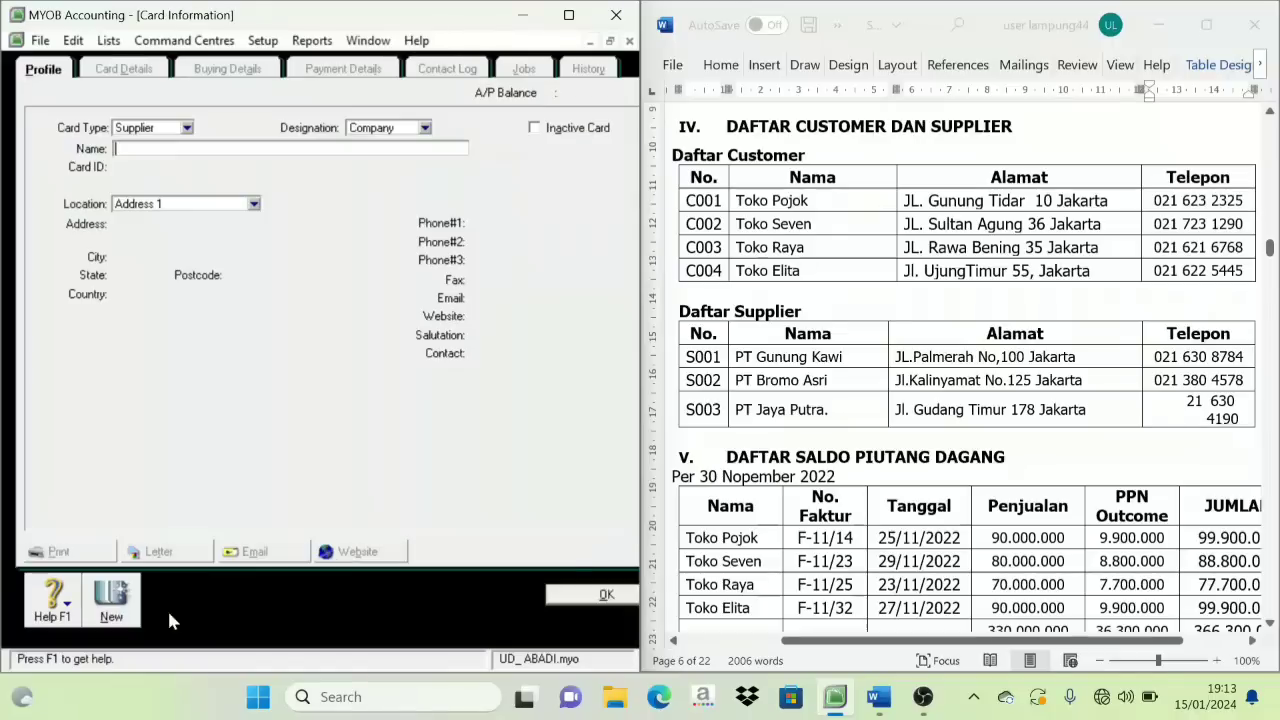
triple_click(790, 367)
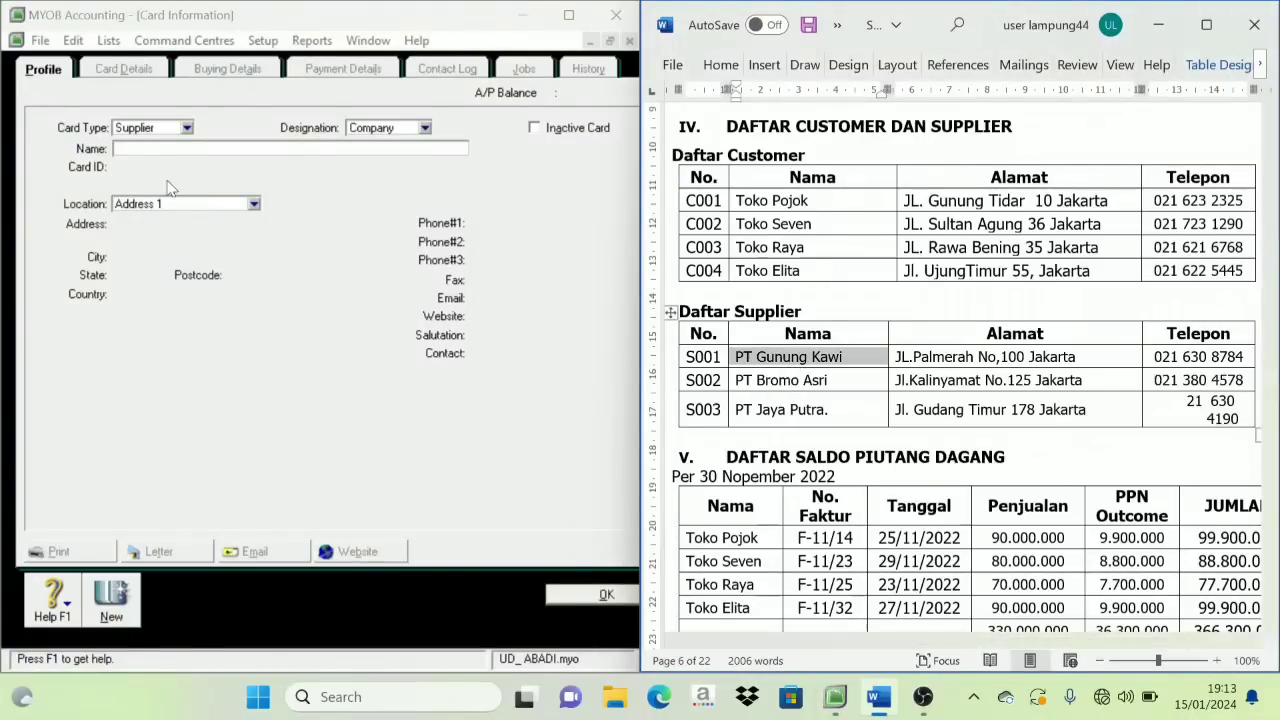
click(144, 149)
key(ctrl+v)
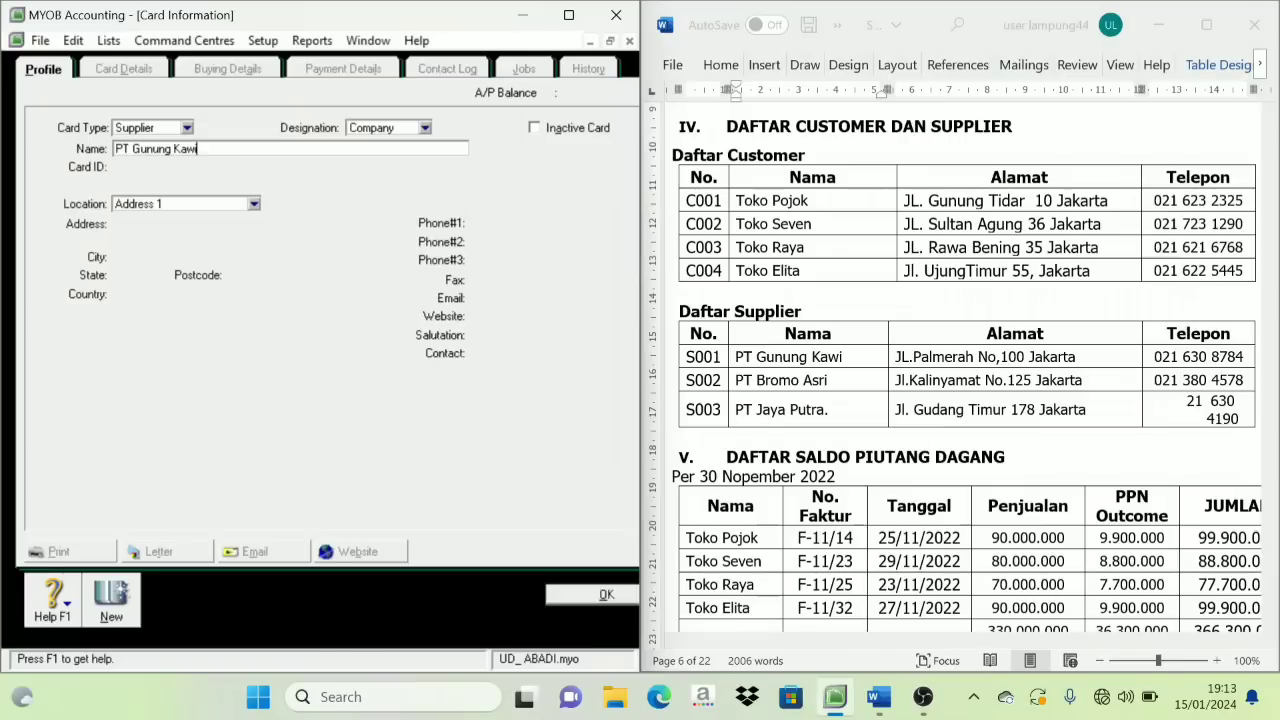
key(Tab)
Copy PT Gunung Kawi's supplier code into the Card ID and its street address into the Address field.
double_click(705, 360)
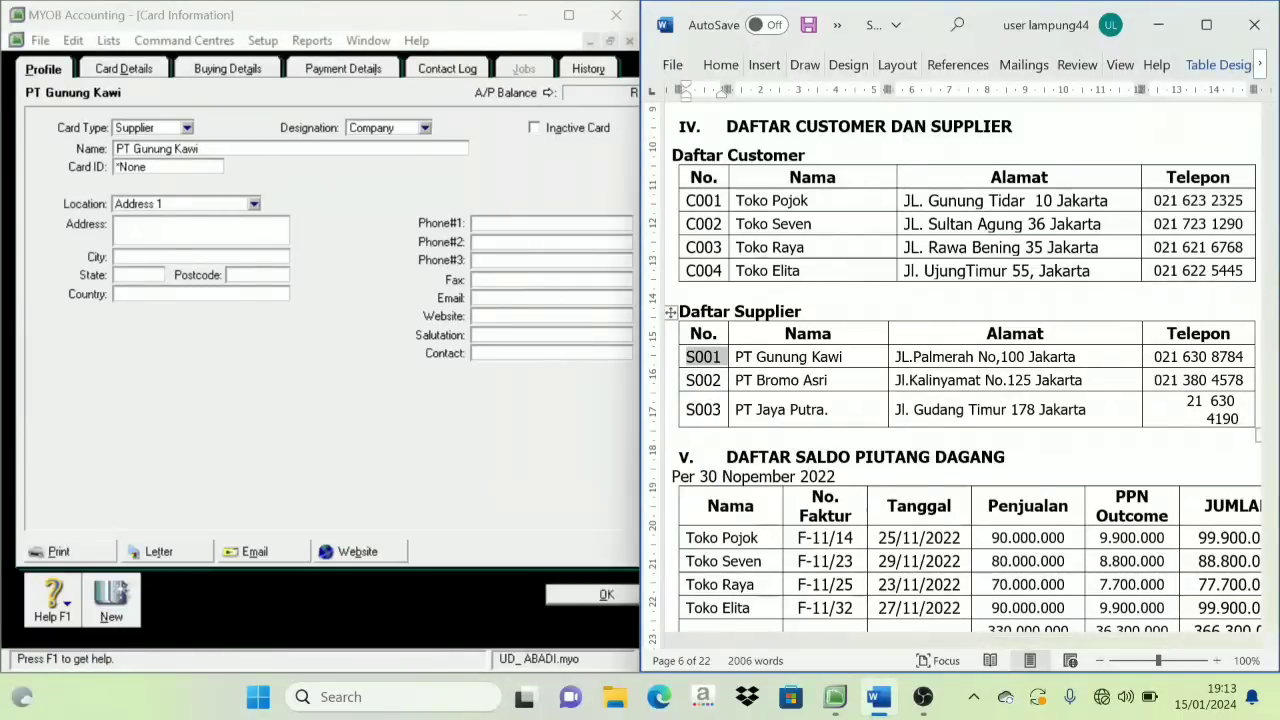
double_click(135, 167)
key(ctrl+v)
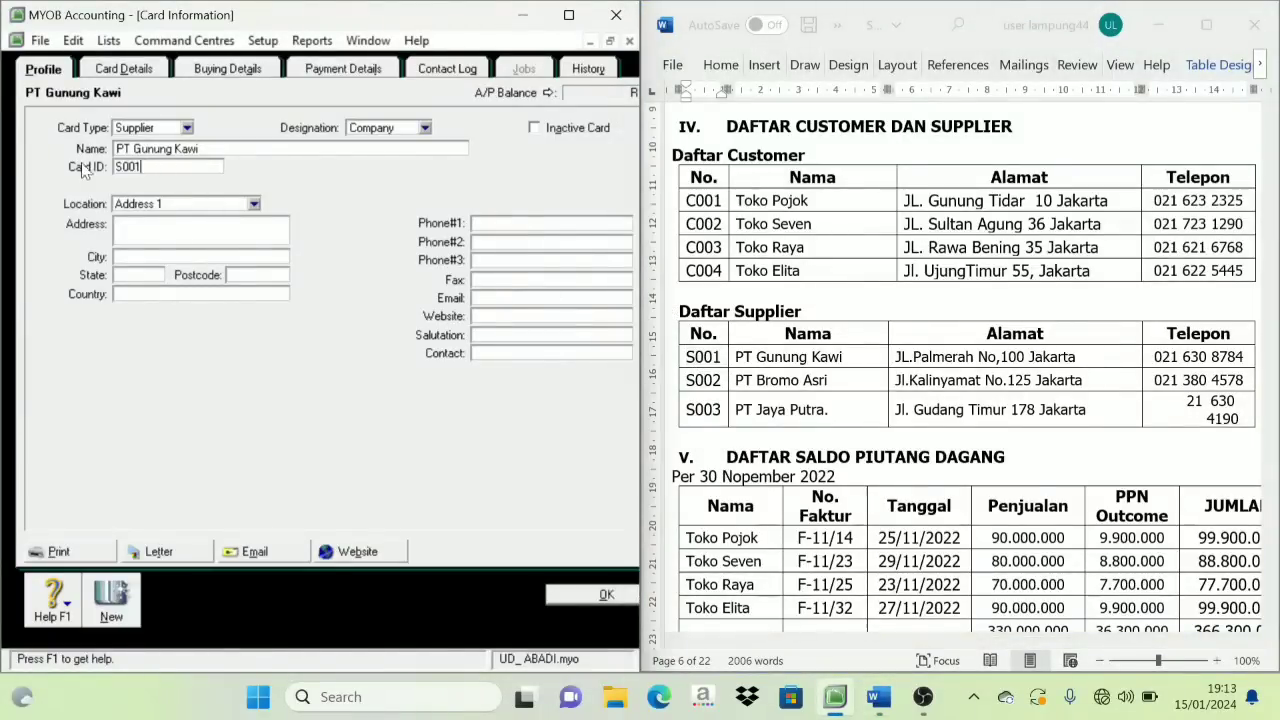
drag(1079, 359, 902, 362)
key(ctrl+c)
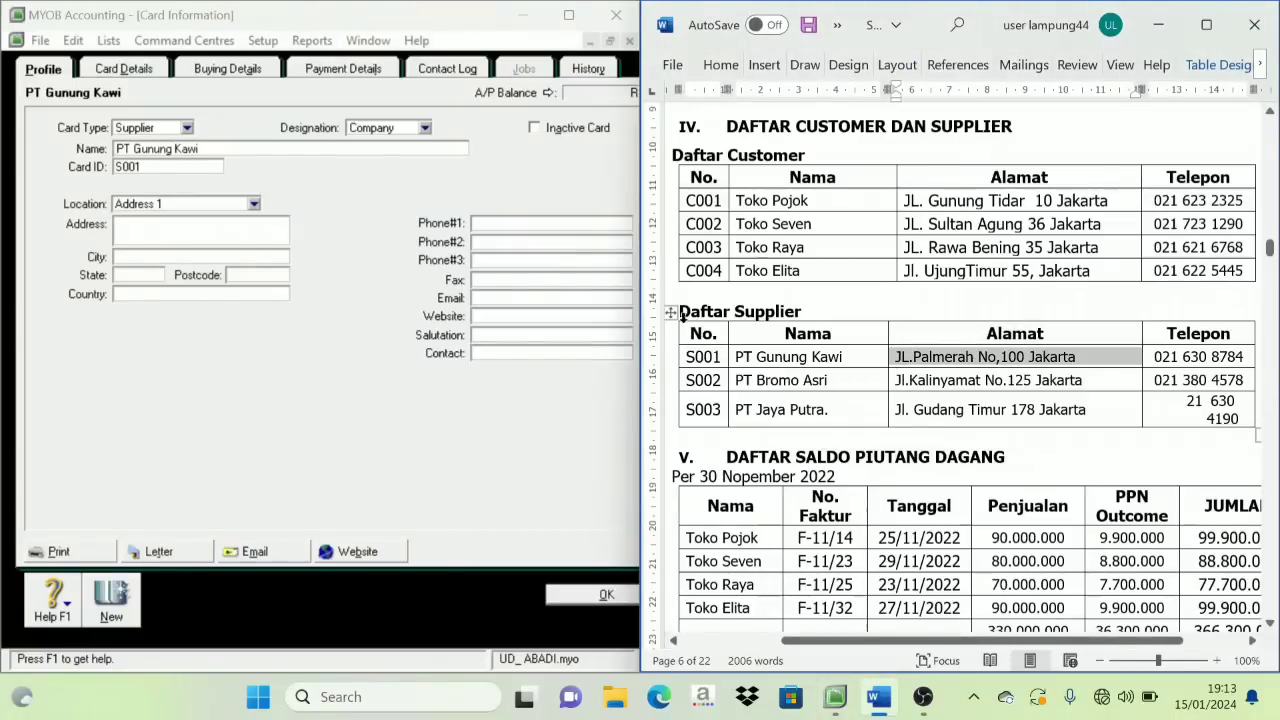
click(205, 230)
key(ctrl+v)
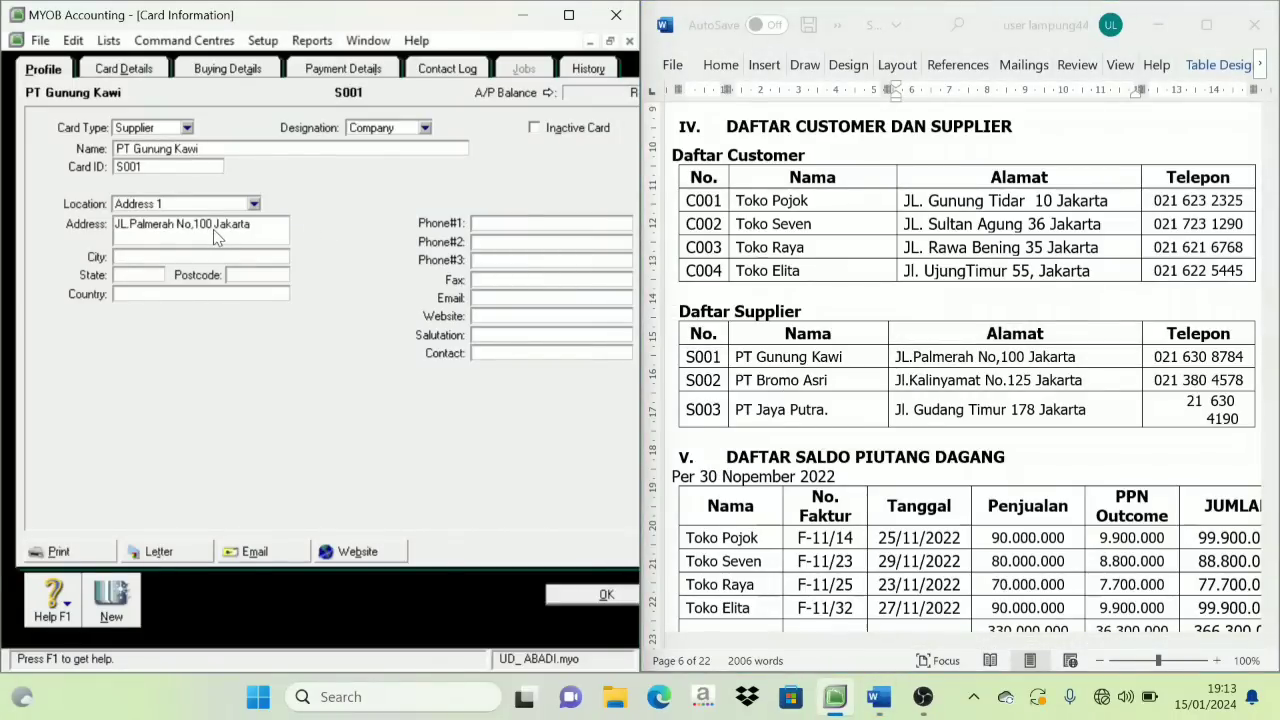
Fill in PT Gunung Kawi's location with city Jakarta, state DKI Jakarta and country Indonesia.
key(Tab)
text(Jakarta)
key(Tab)
text(DKI Jakarta)
key(Tab)
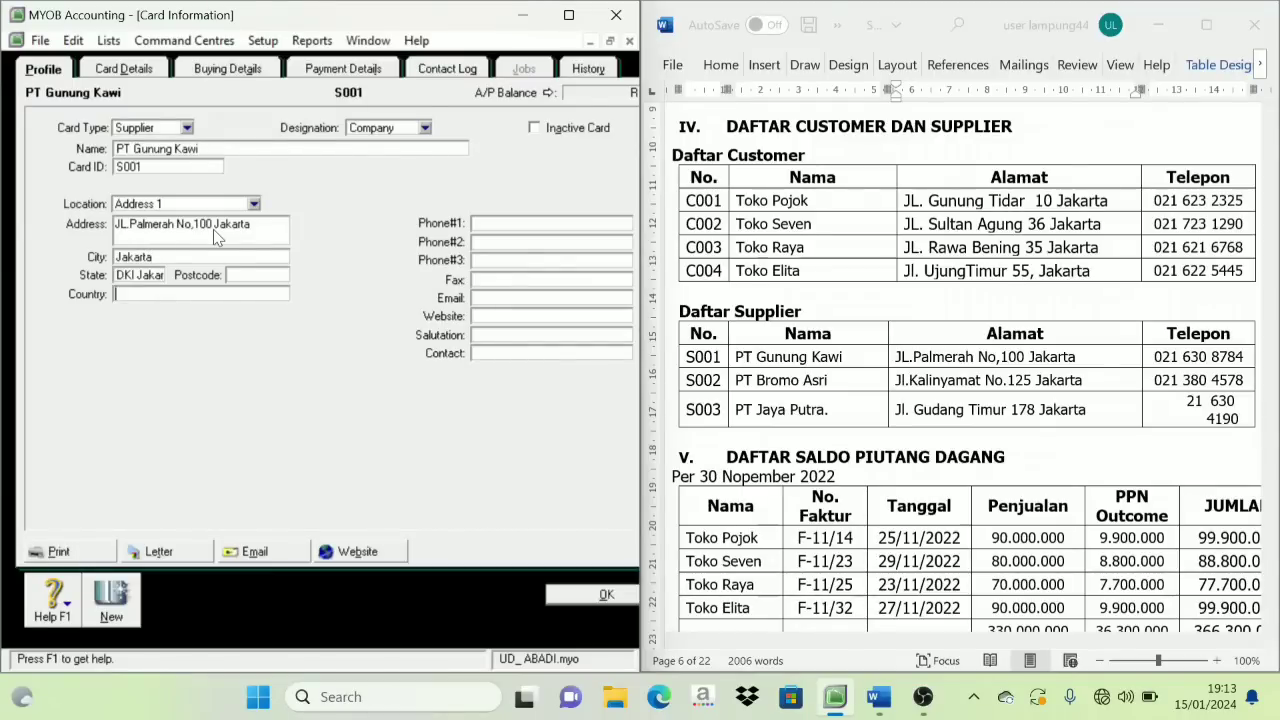
text(Indonesia)
triple_click(1214, 357)
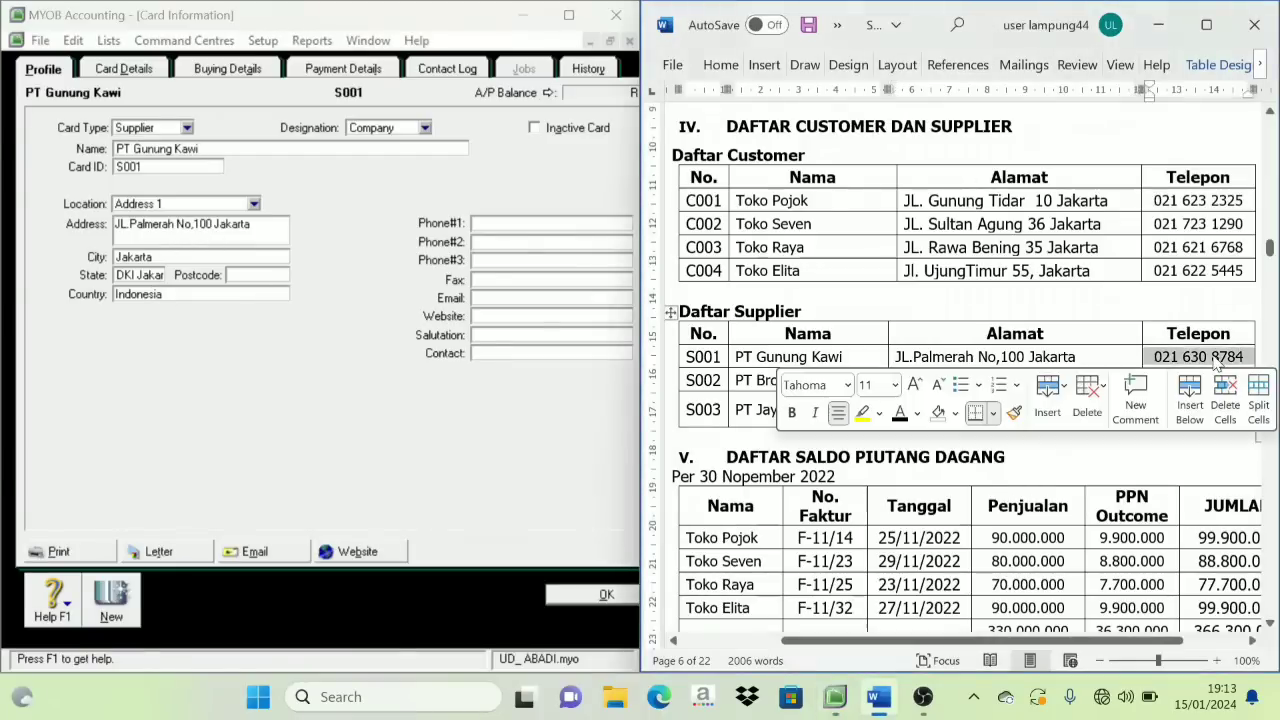
key(ctrl+c)
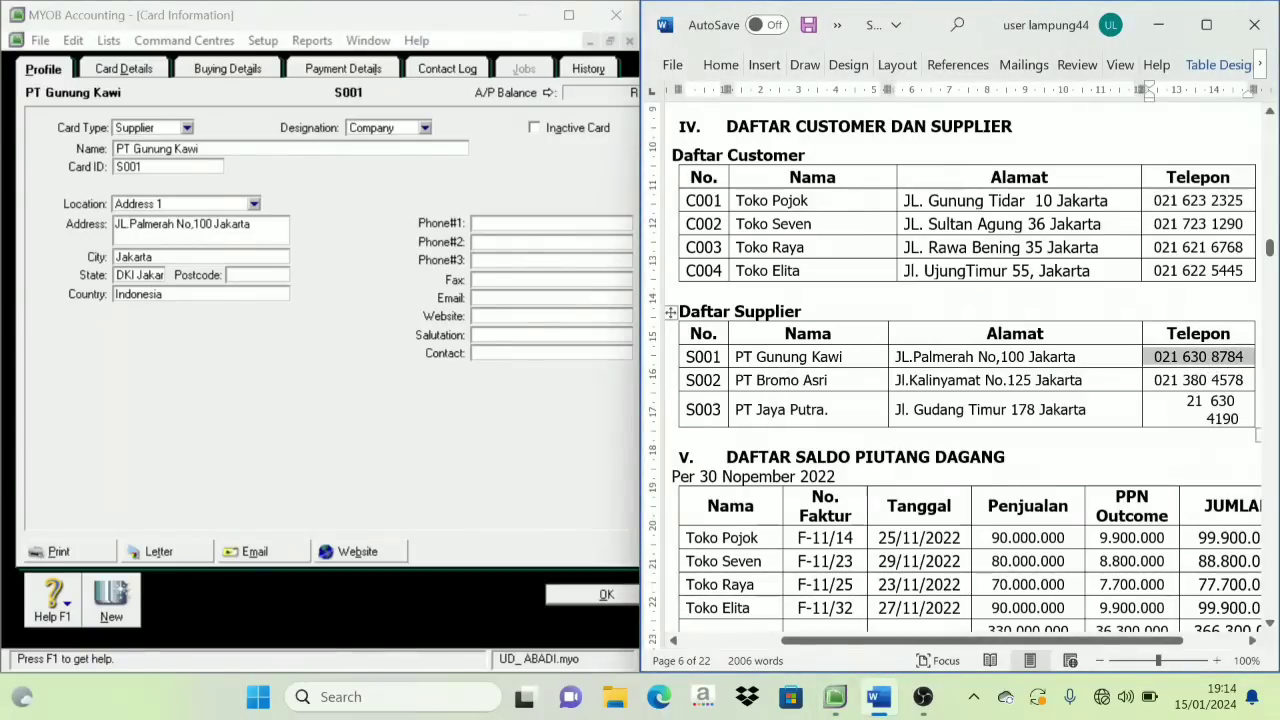
click(498, 232)
key(ctrl+v)
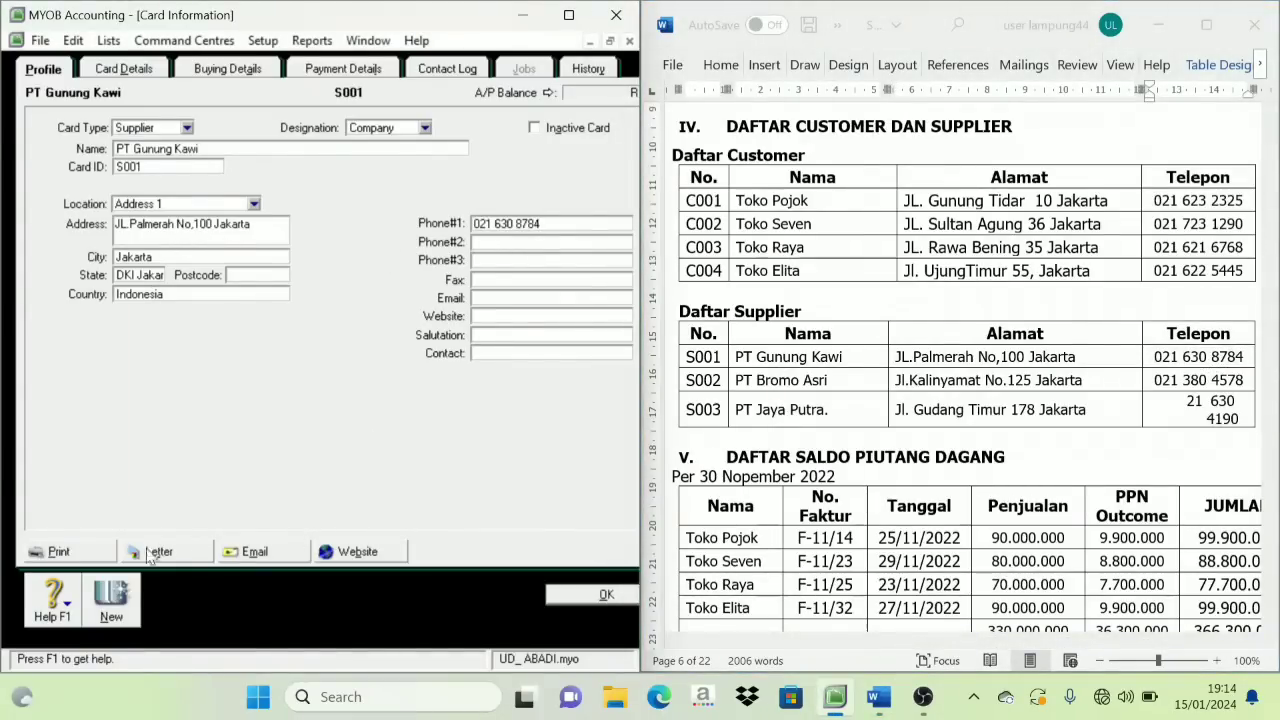
Start another new supplier card and copy the name PT Bromo Asri from the supplier list.
click(116, 592)
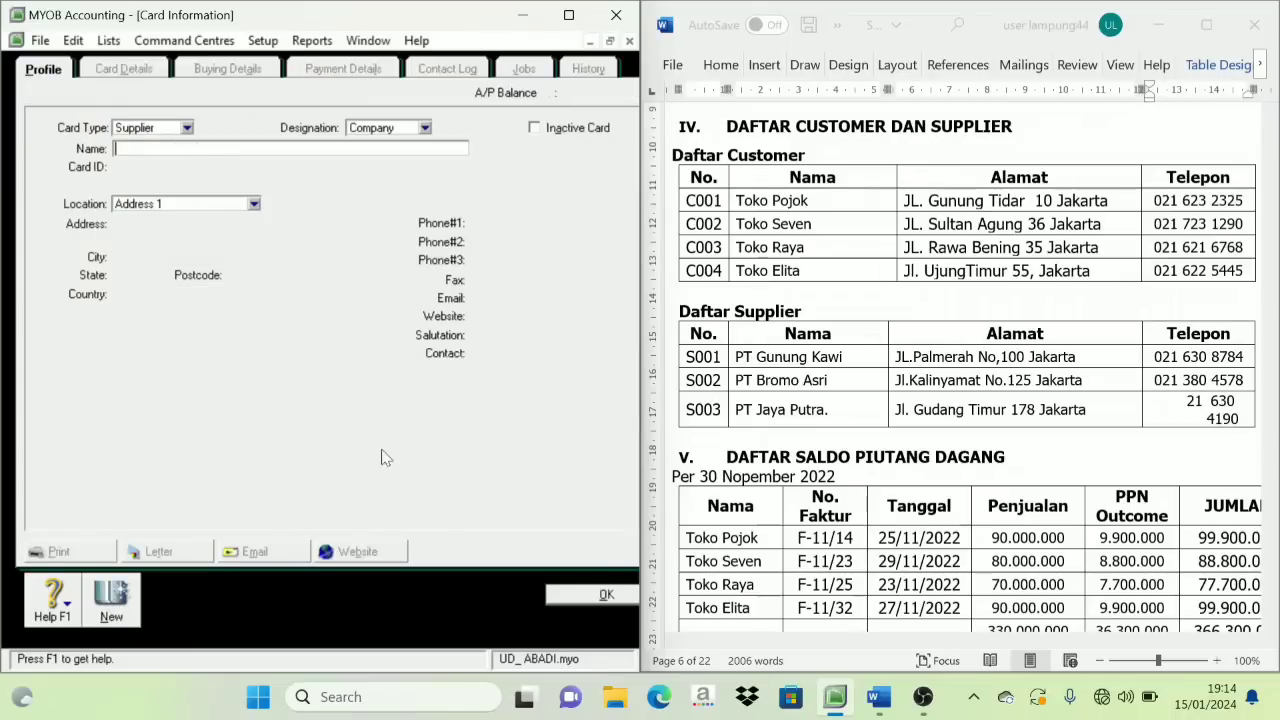
triple_click(797, 390)
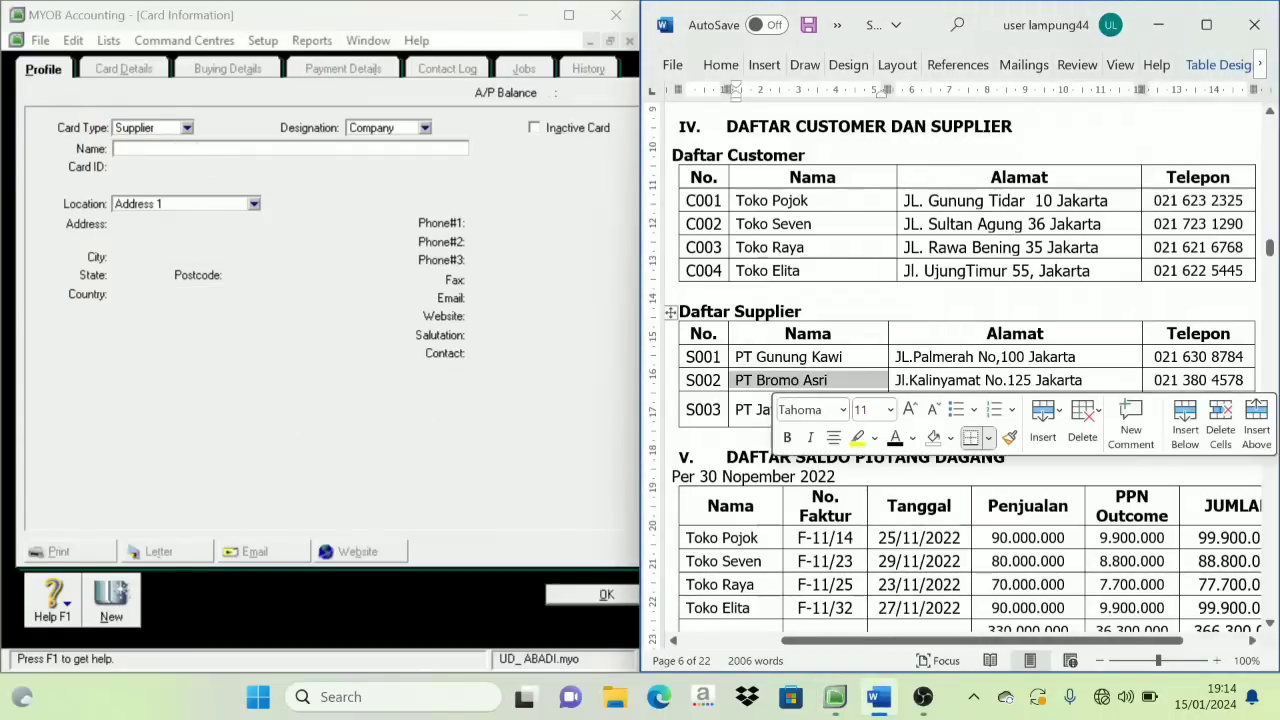
click(331, 217)
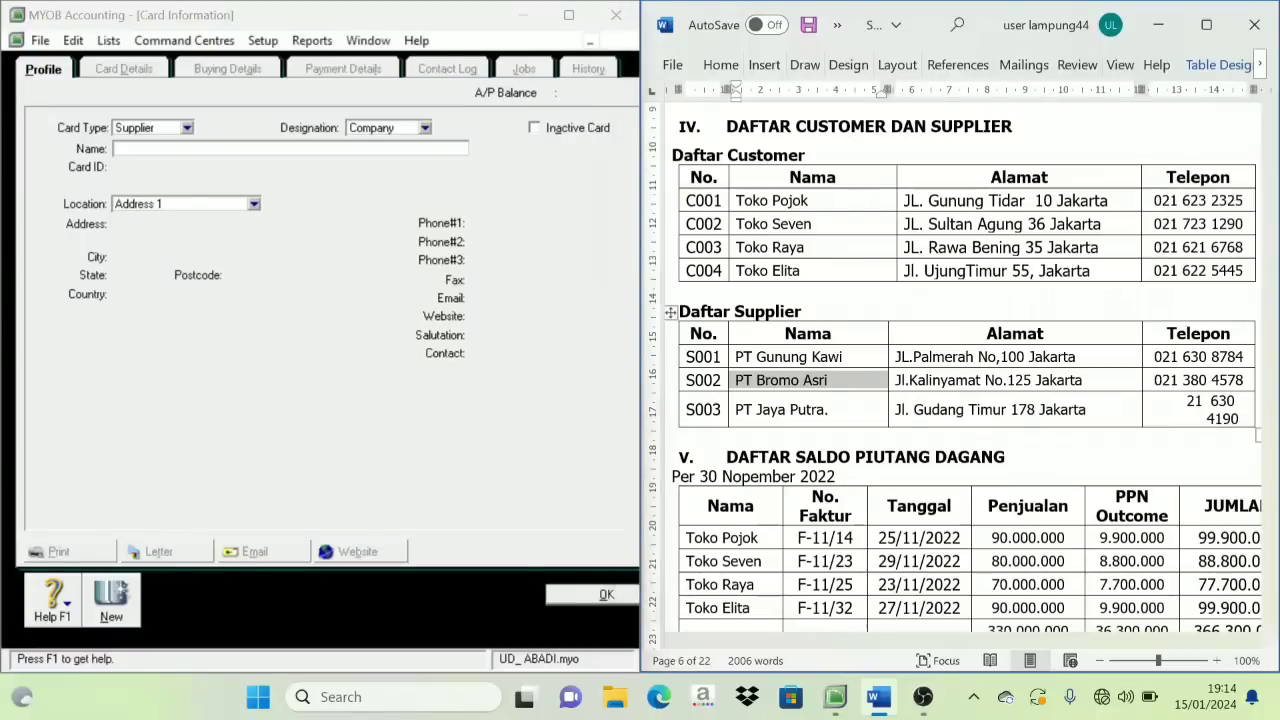
key(ctrl+v)
key(Tab)
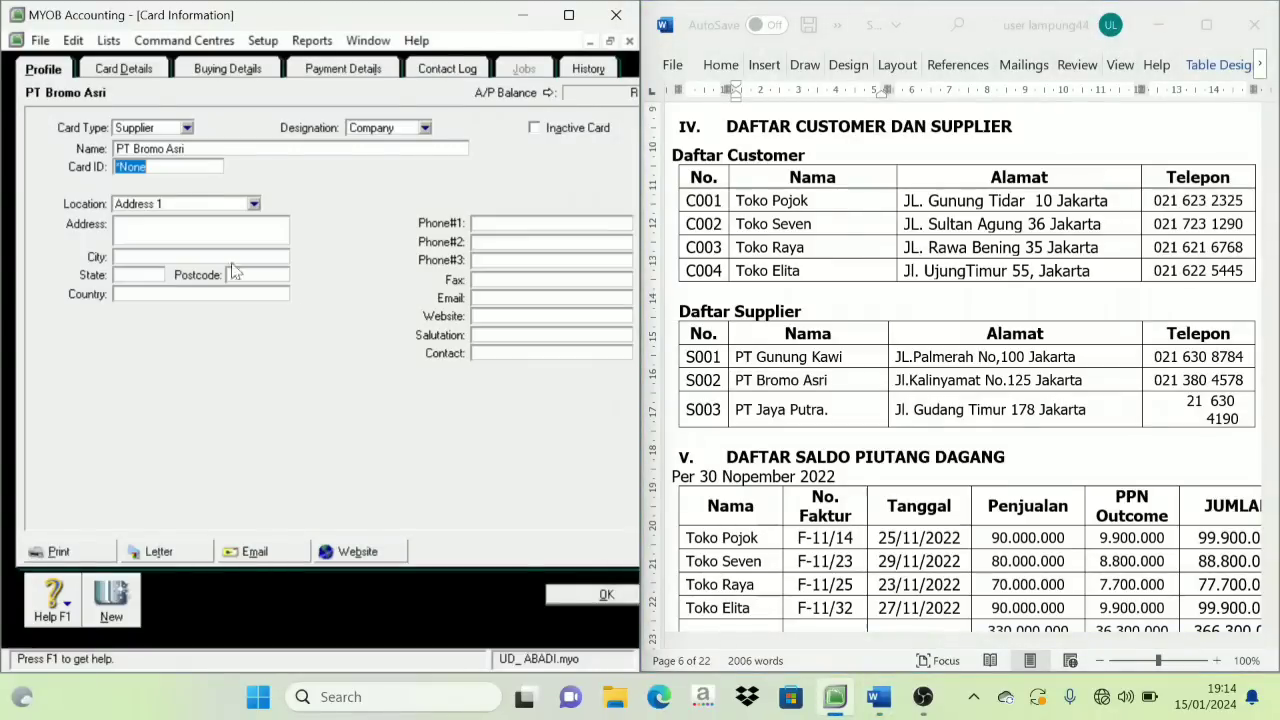
Replace PT Bromo Asri's default Card ID with its supplier code from the document's supplier list.
double_click(703, 382)
key(ctrl+c)
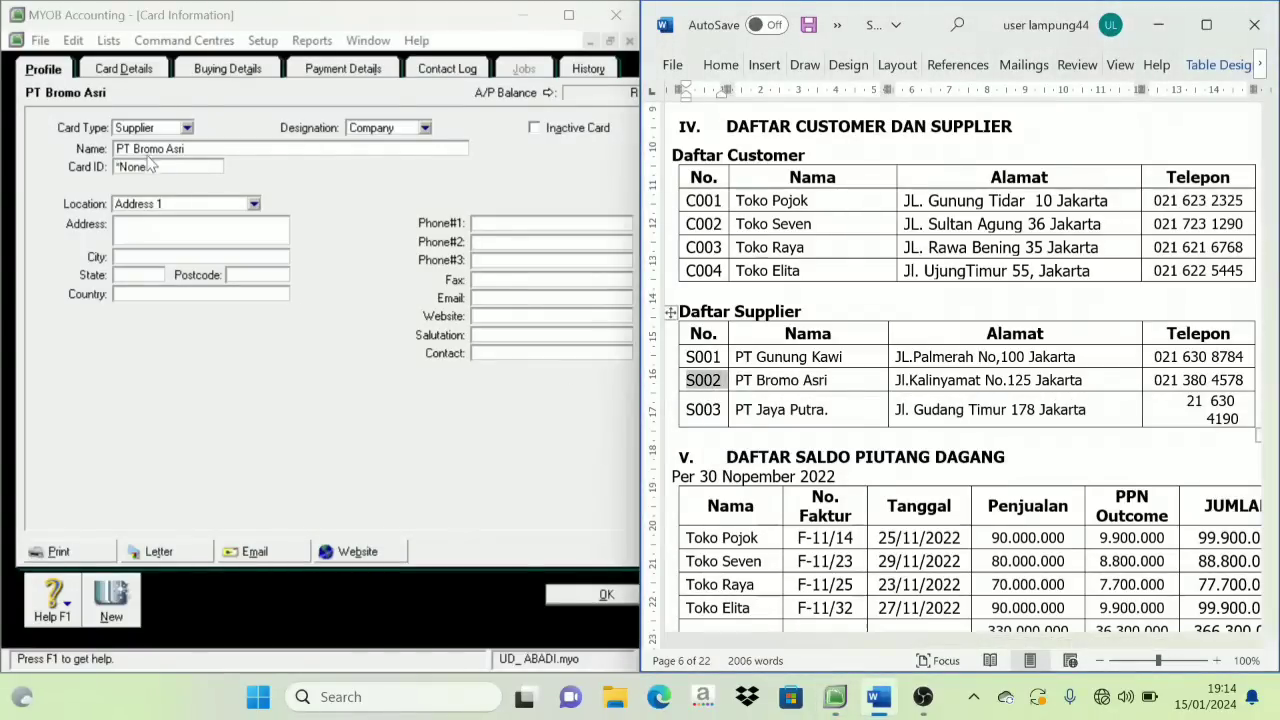
click(87, 170)
key(ctrl+v)
key(Tab)
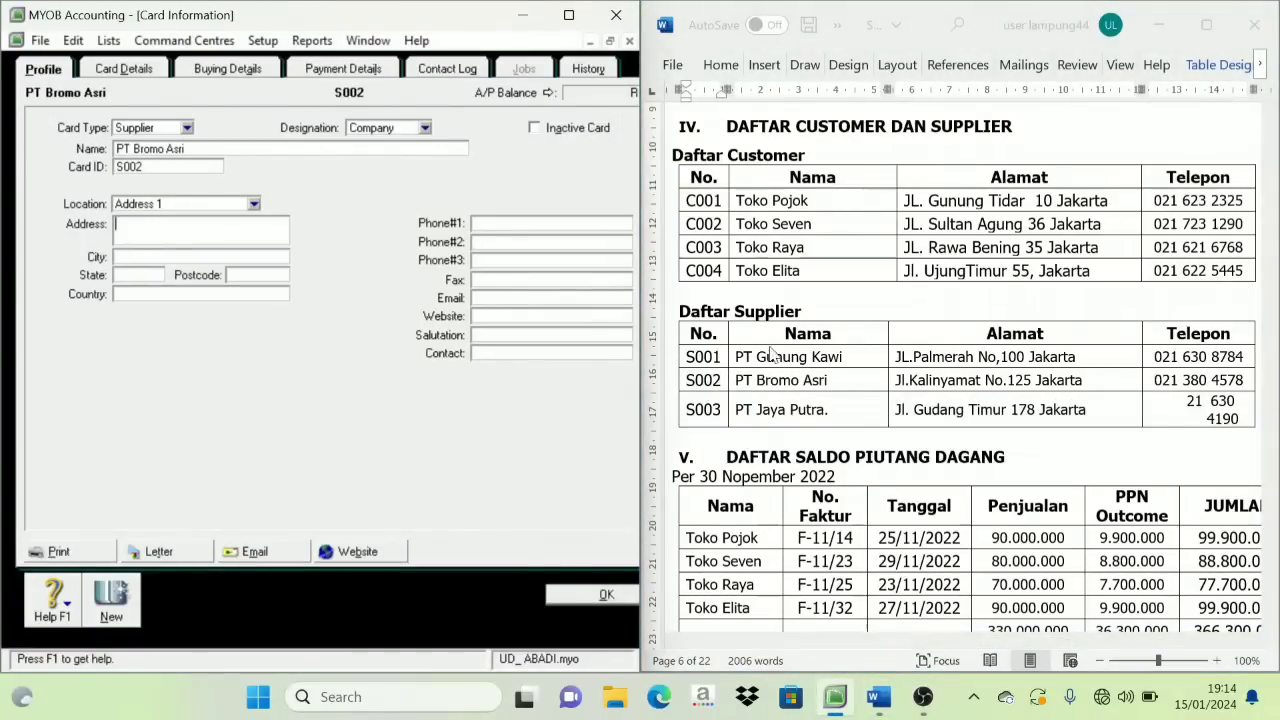
Copy PT Bromo Asri's street address from the supplier list into the card's Address field.
click(1062, 386)
triple_click(1062, 386)
key(ctrl+c)
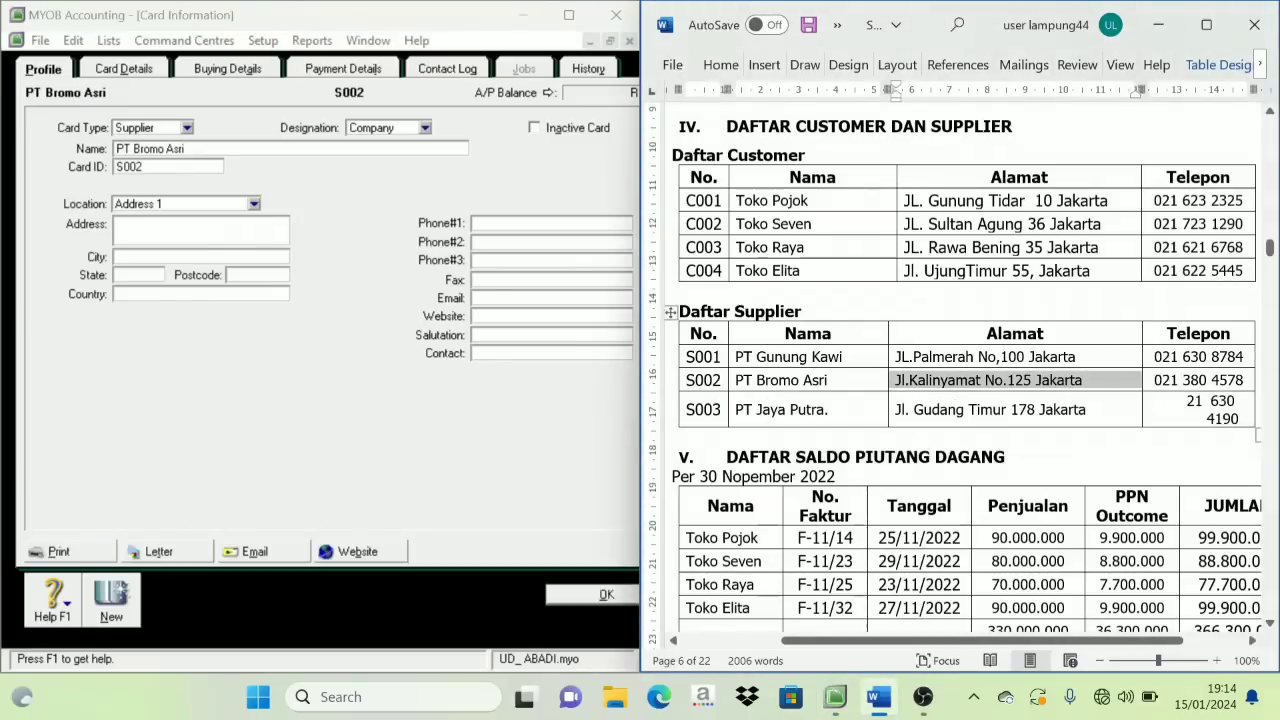
click(150, 228)
key(ctrl+v)
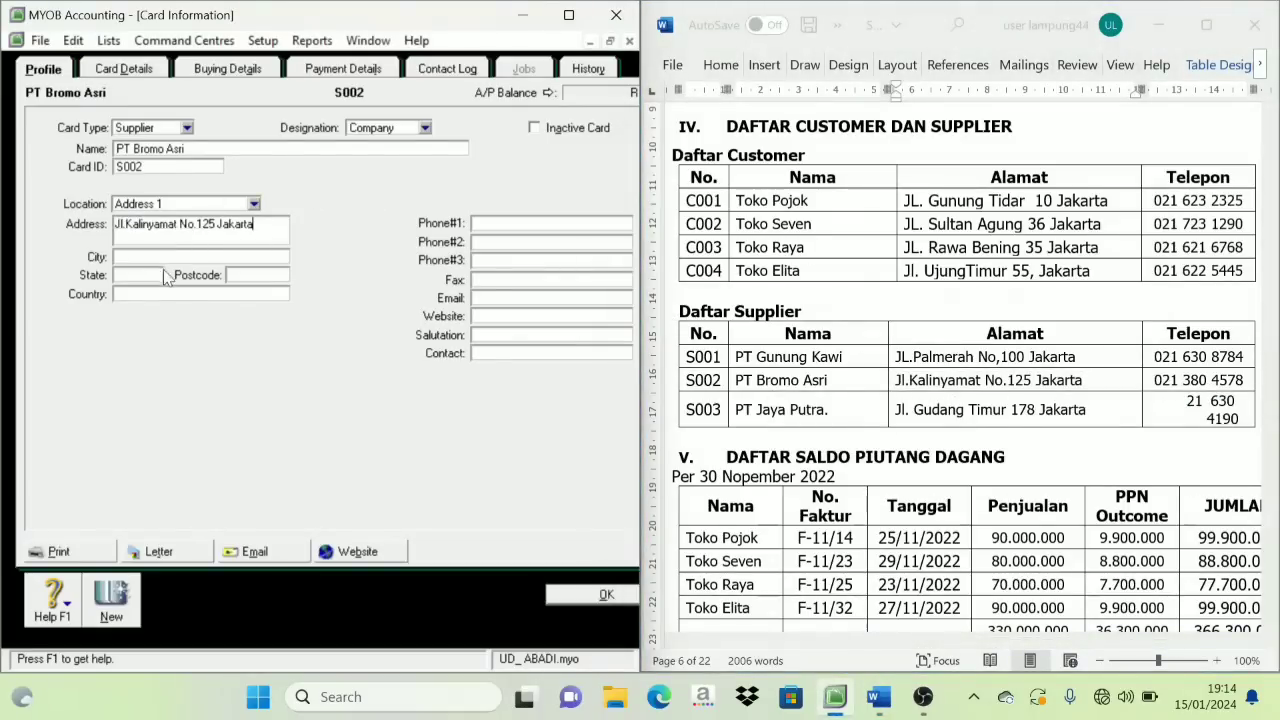
Fill in PT Bromo Asri's location with city Jakarta, state DKI Jakarta and country Indonesia.
key(Tab)
key(Tab)
text(DKI Jaka)
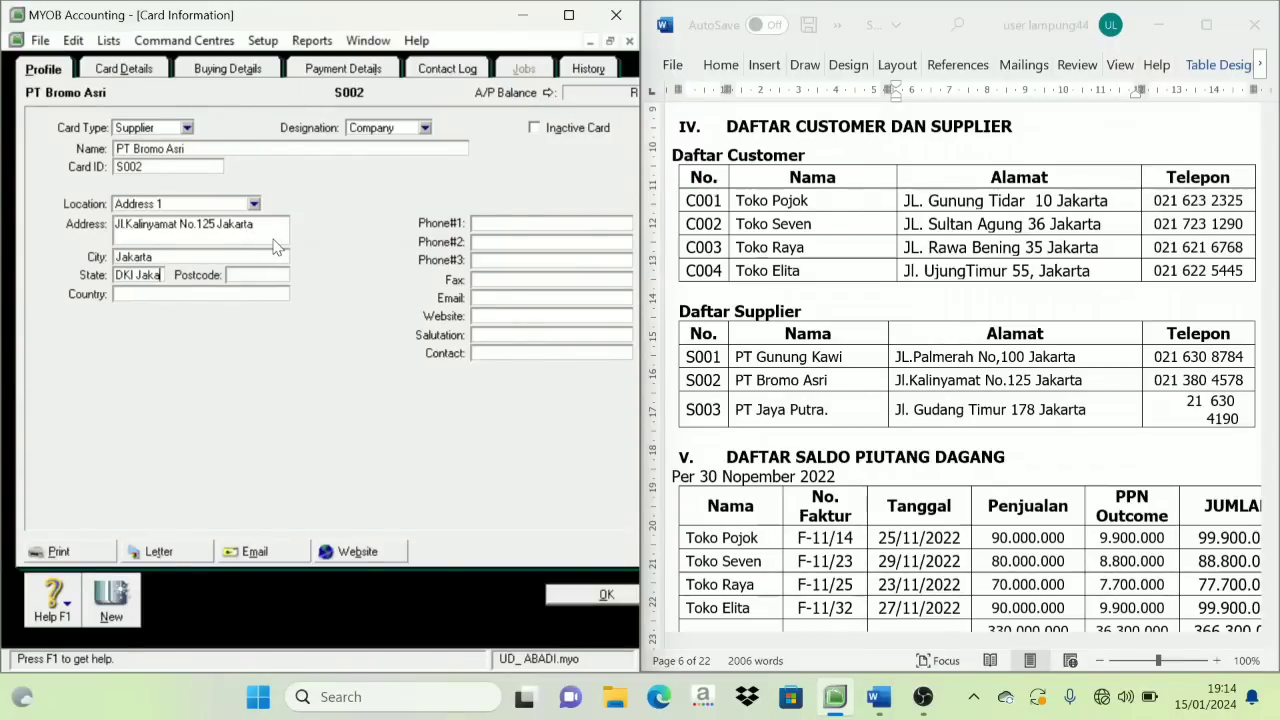
text(rta)
key(Tab)
triple_click(1194, 384)
key(ctrl+c)
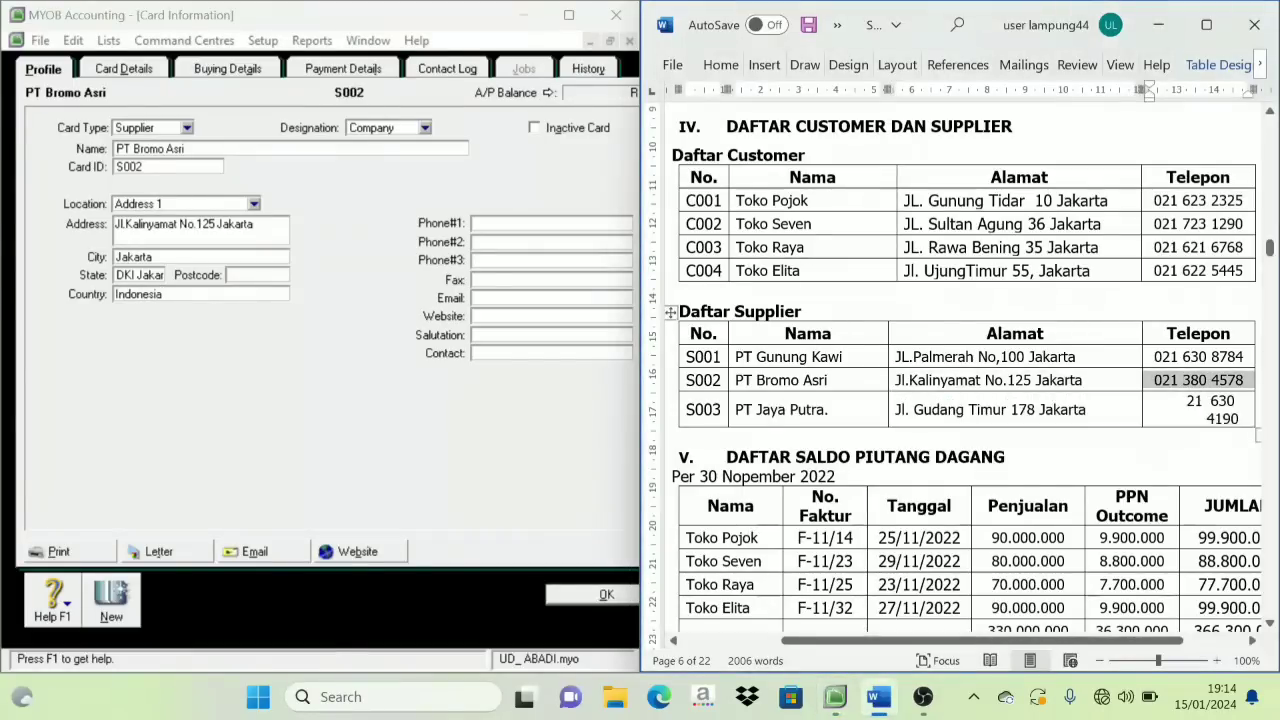
click(492, 224)
key(ctrl+v)
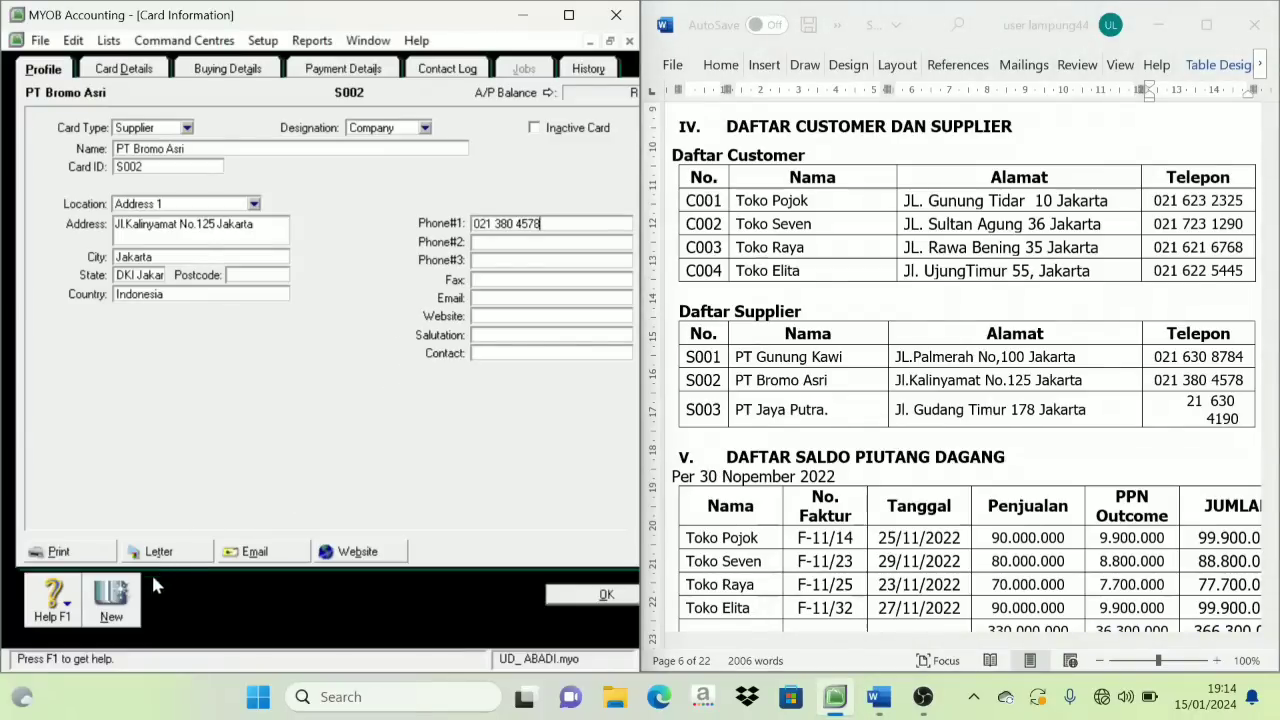
Start a third new supplier card and copy the name PT Jaya Putra. from the supplier list.
click(118, 602)
triple_click(783, 412)
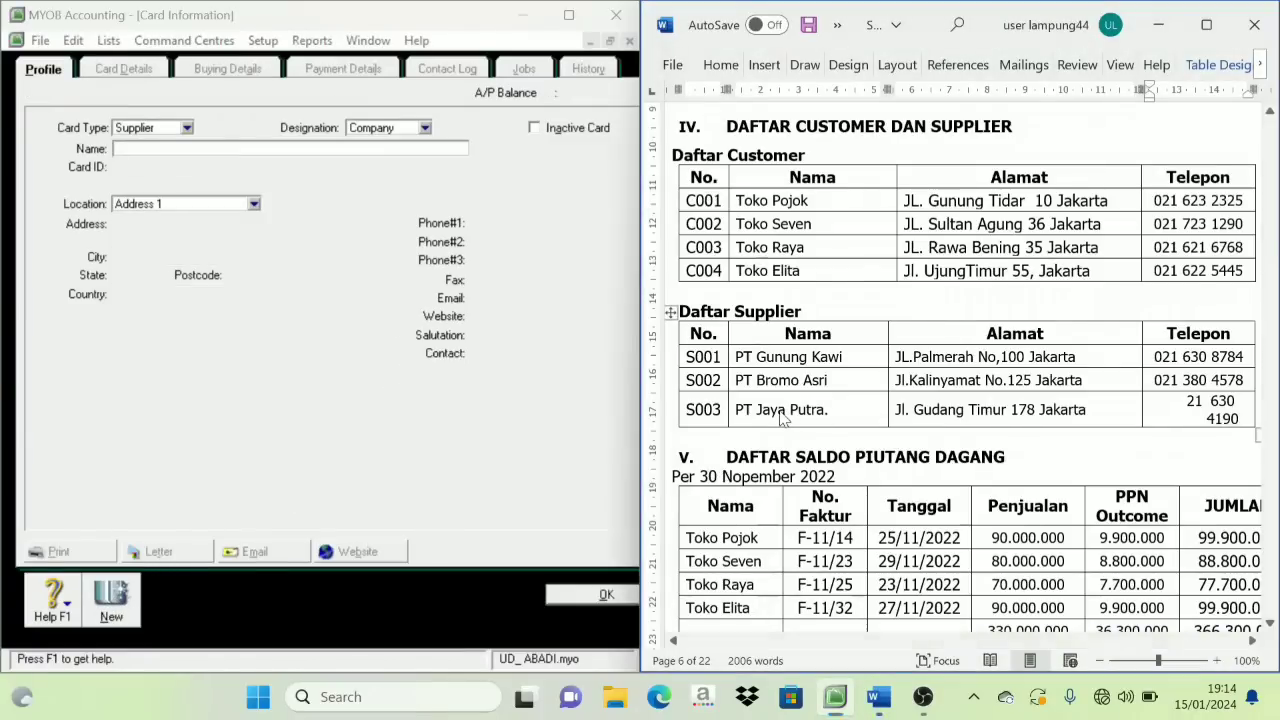
click(161, 156)
key(ctrl+v)
key(Tab)
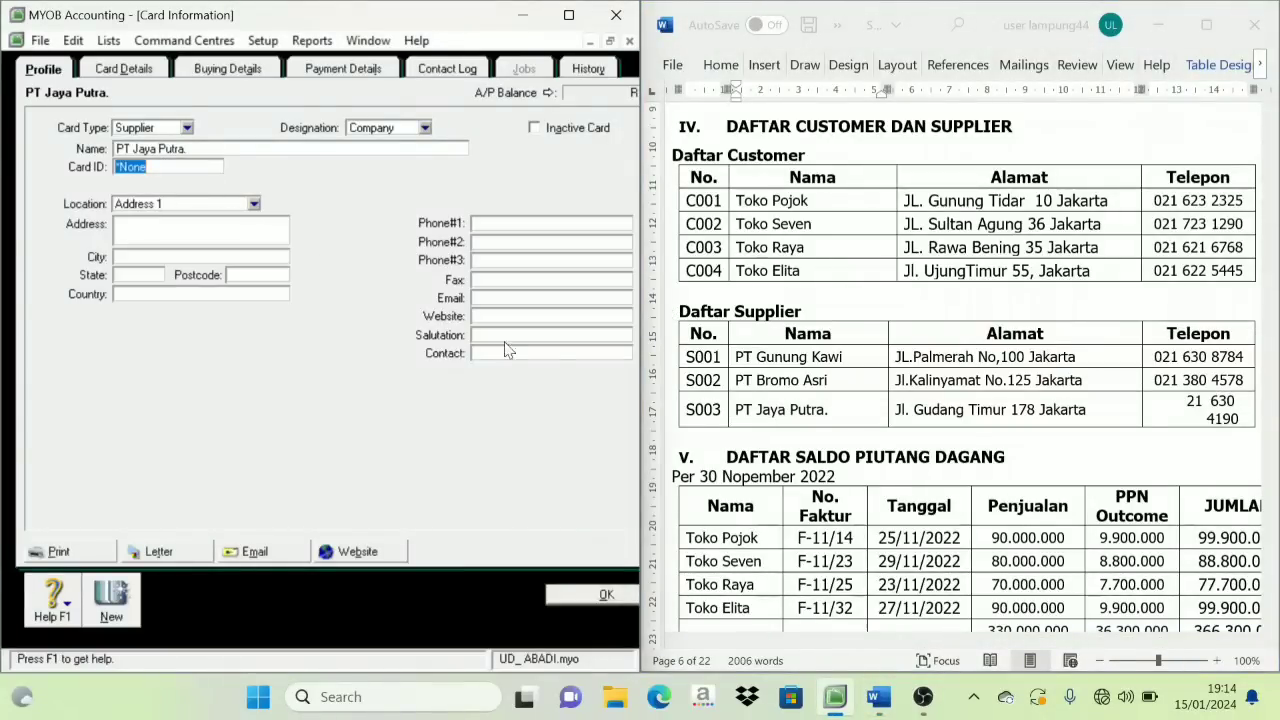
Copy PT Jaya Putra's supplier code into the Card ID and its street address into the Address field.
double_click(705, 412)
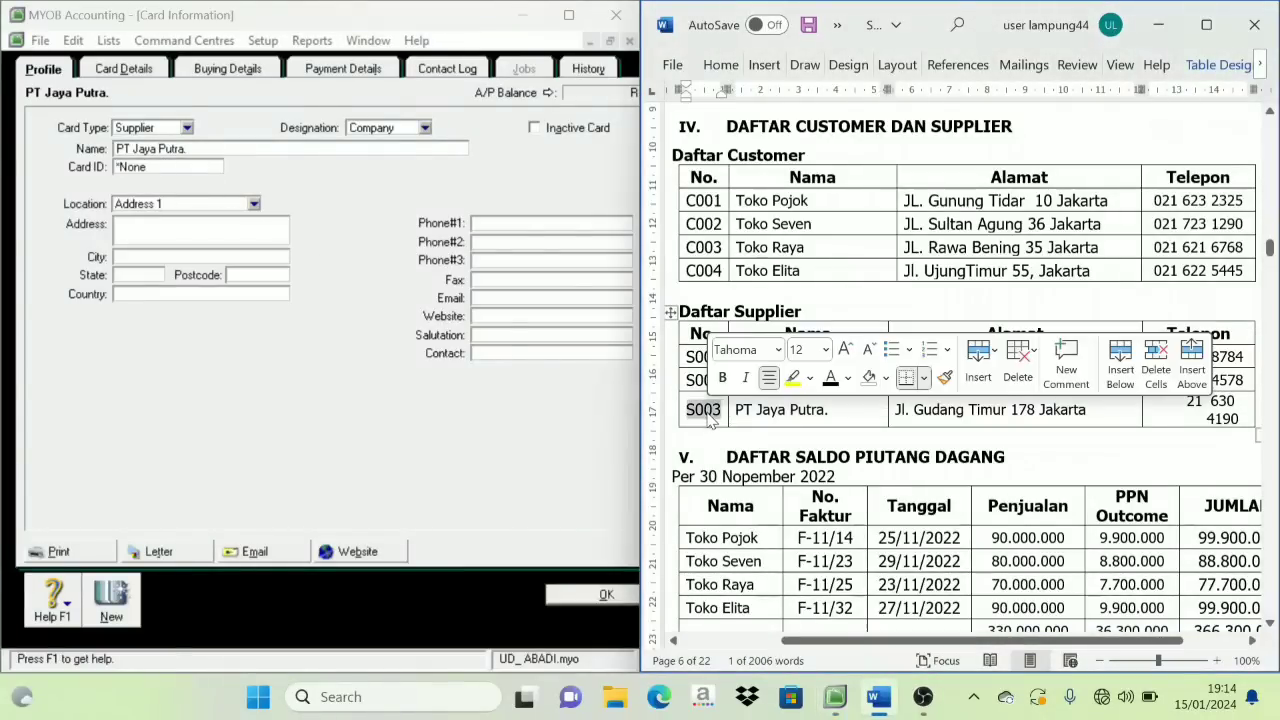
click(172, 190)
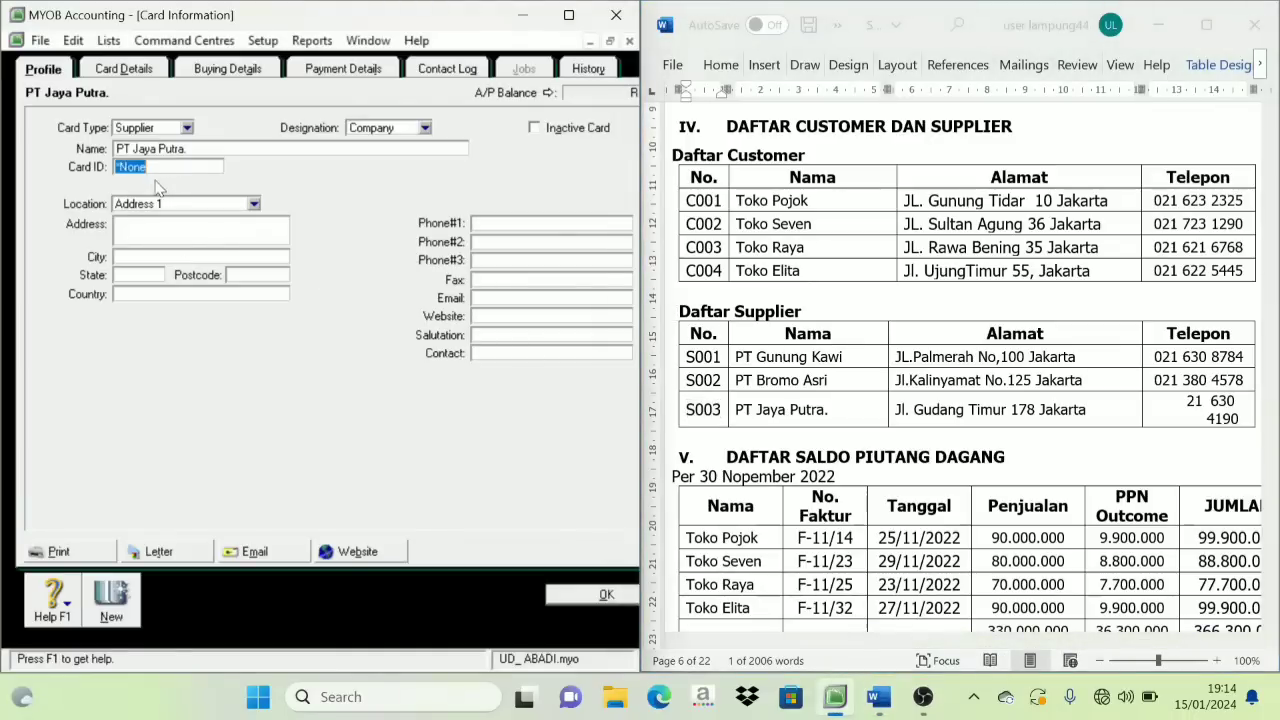
key(ctrl+v)
drag(1097, 420, 1040, 410)
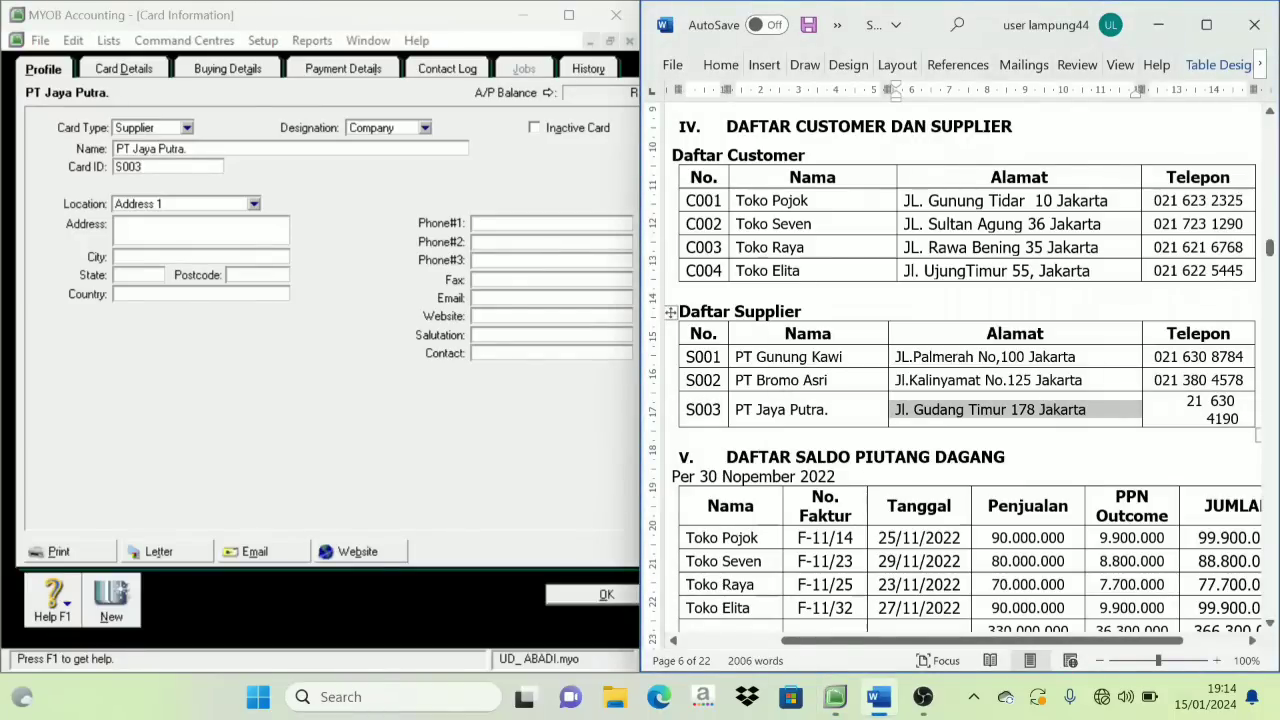
key(ctrl+c)
click(136, 240)
key(ctrl+v)
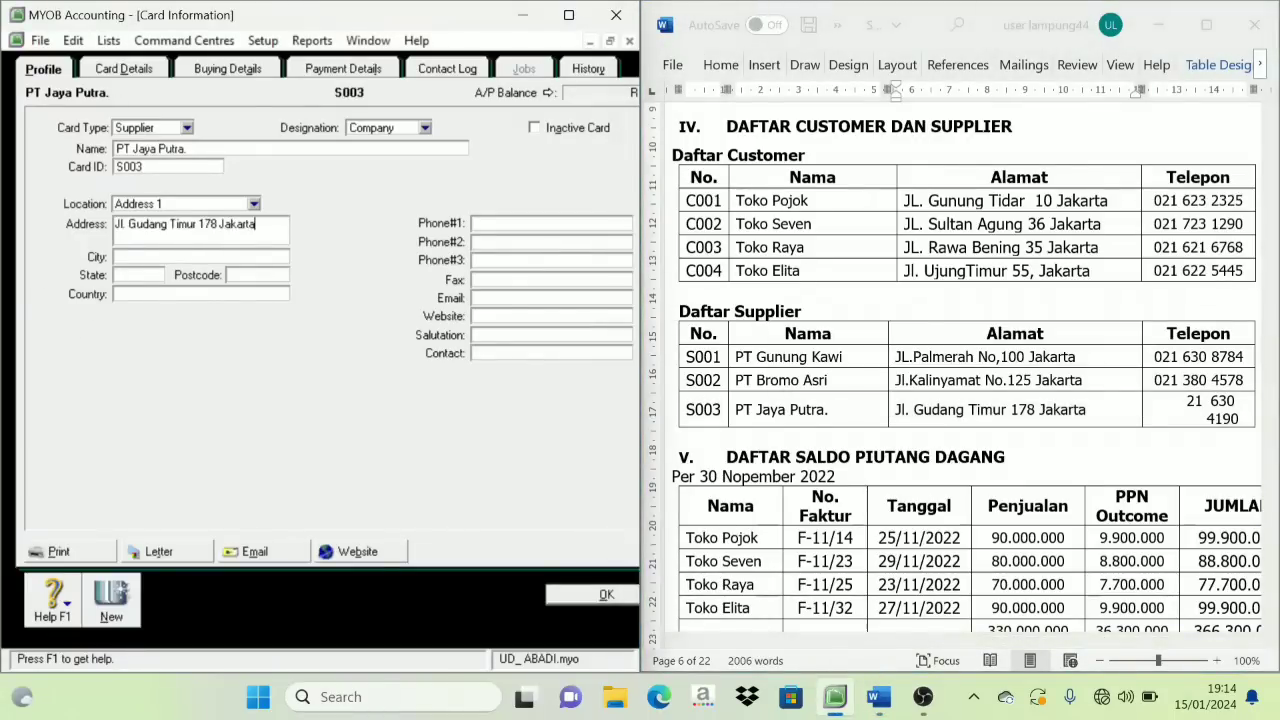
Fill in PT Jaya Putra's location with city Jakarta, state DKI Jakarta and country Indonesia.
click(148, 258)
key(Tab)
text(DKI Jakarta)
key(Tab)
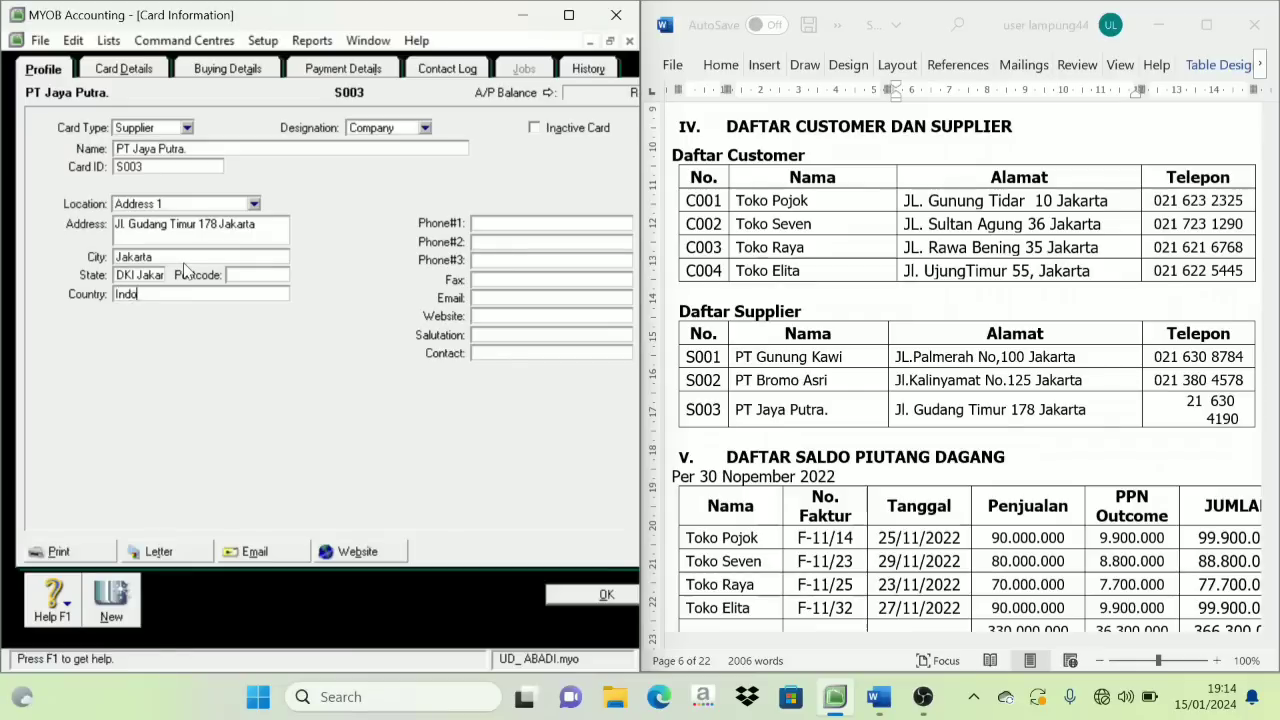
double_click(1220, 403)
triple_click(1218, 411)
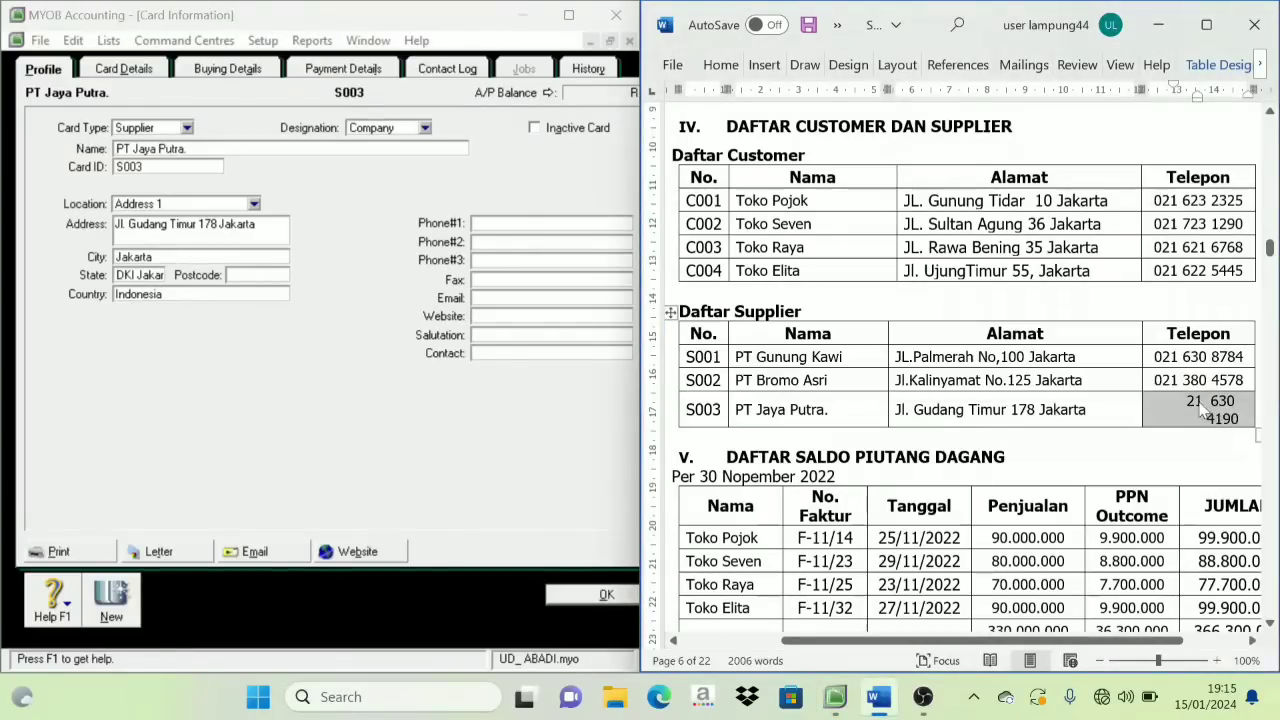
click(508, 226)
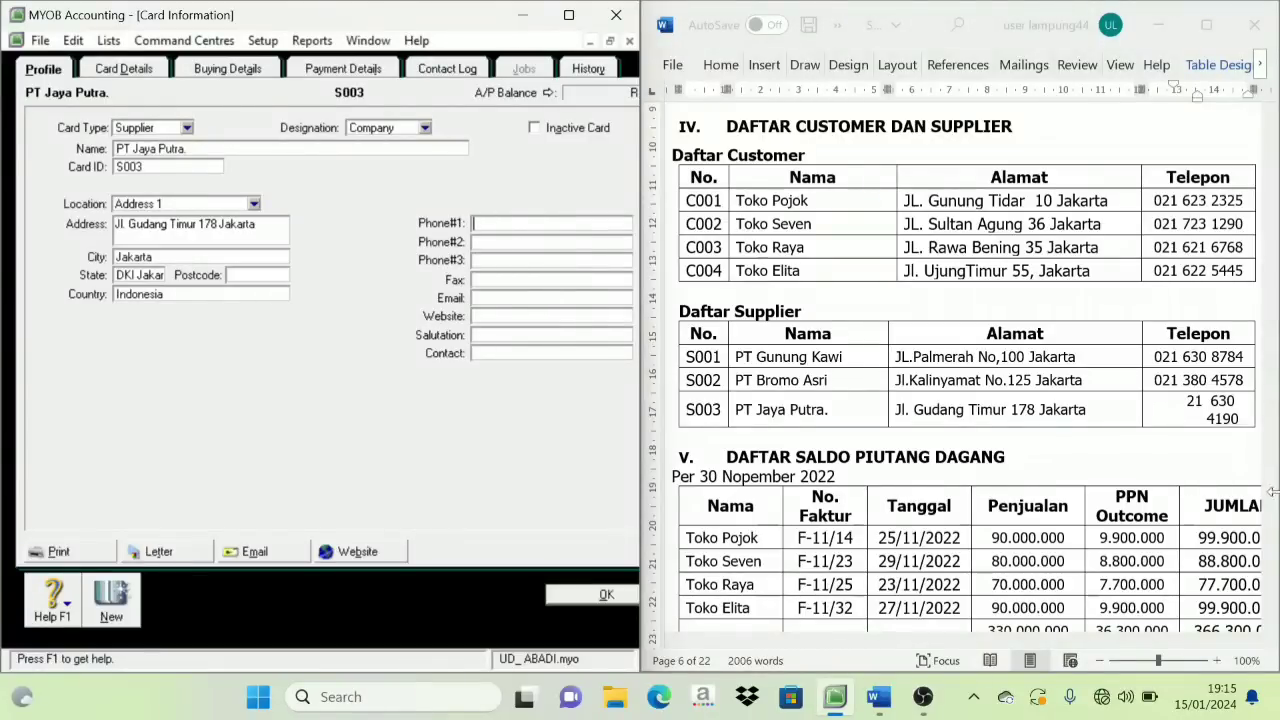
click(1228, 410)
click(1120, 279)
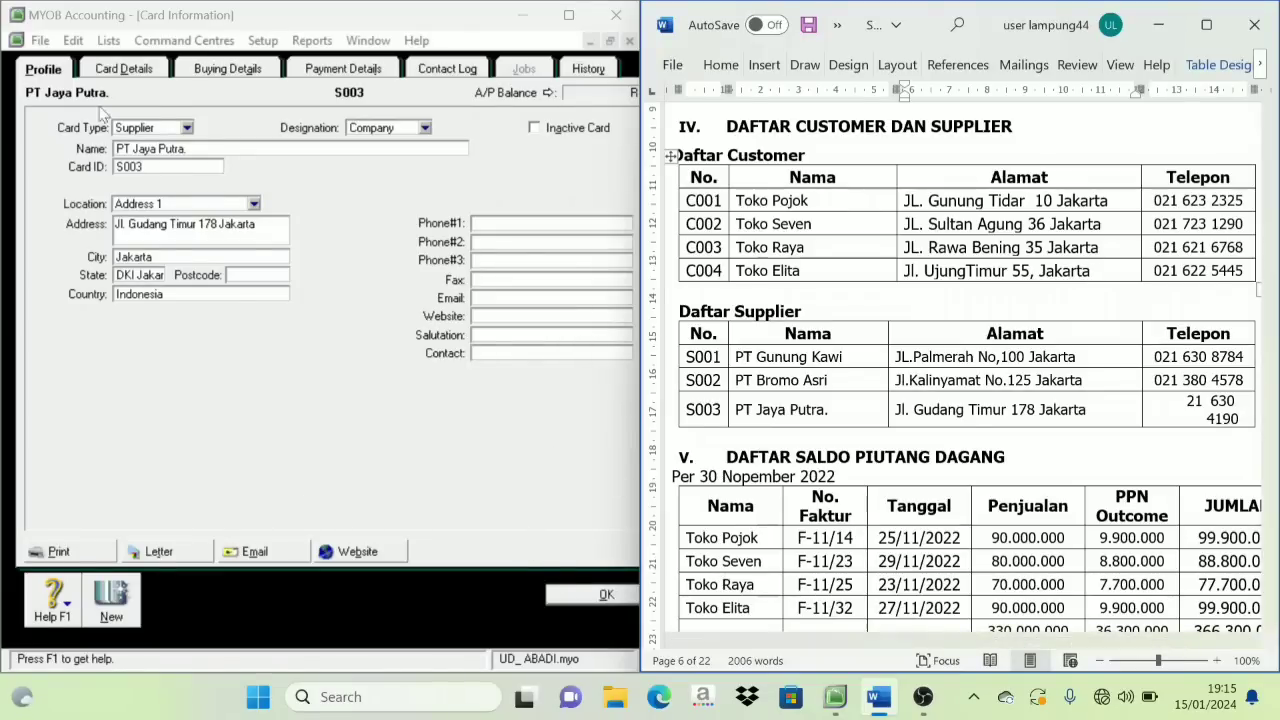
Save the PT Jaya Putra card and show the customer cards in the Cards List.
click(603, 596)
click(148, 70)
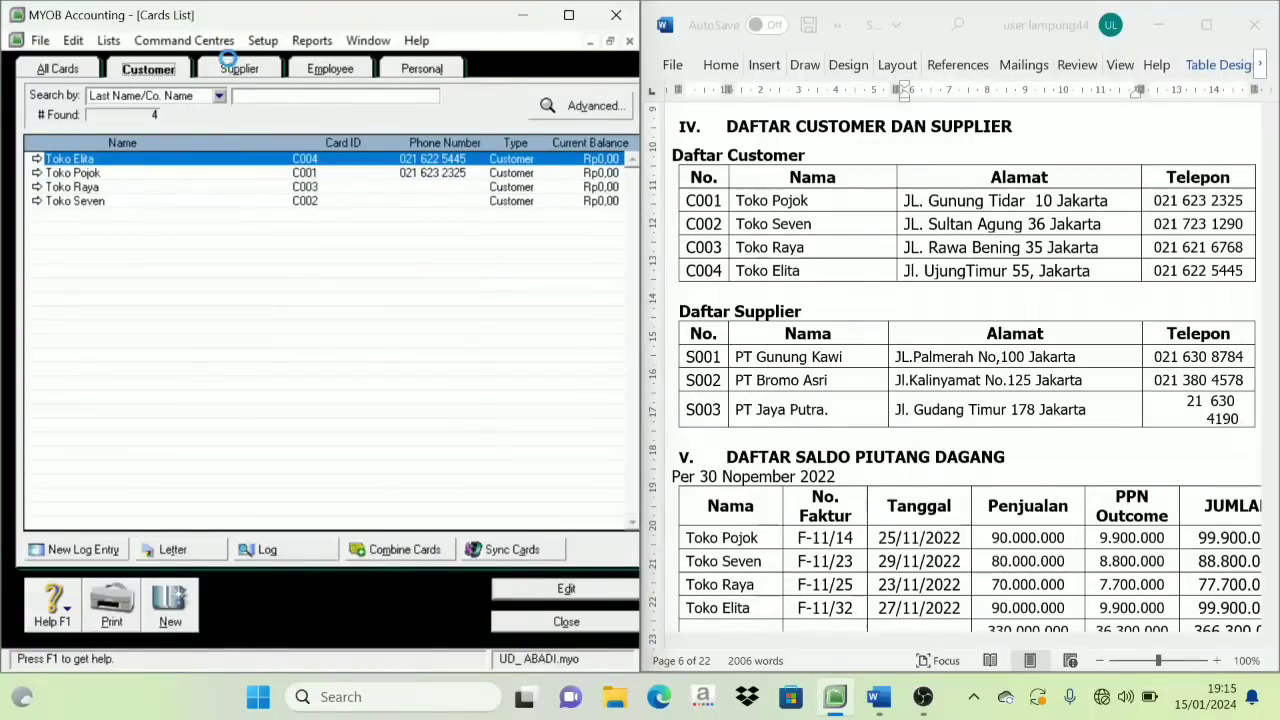
Review the supplier cards in the Cards List, and close the list.
click(230, 66)
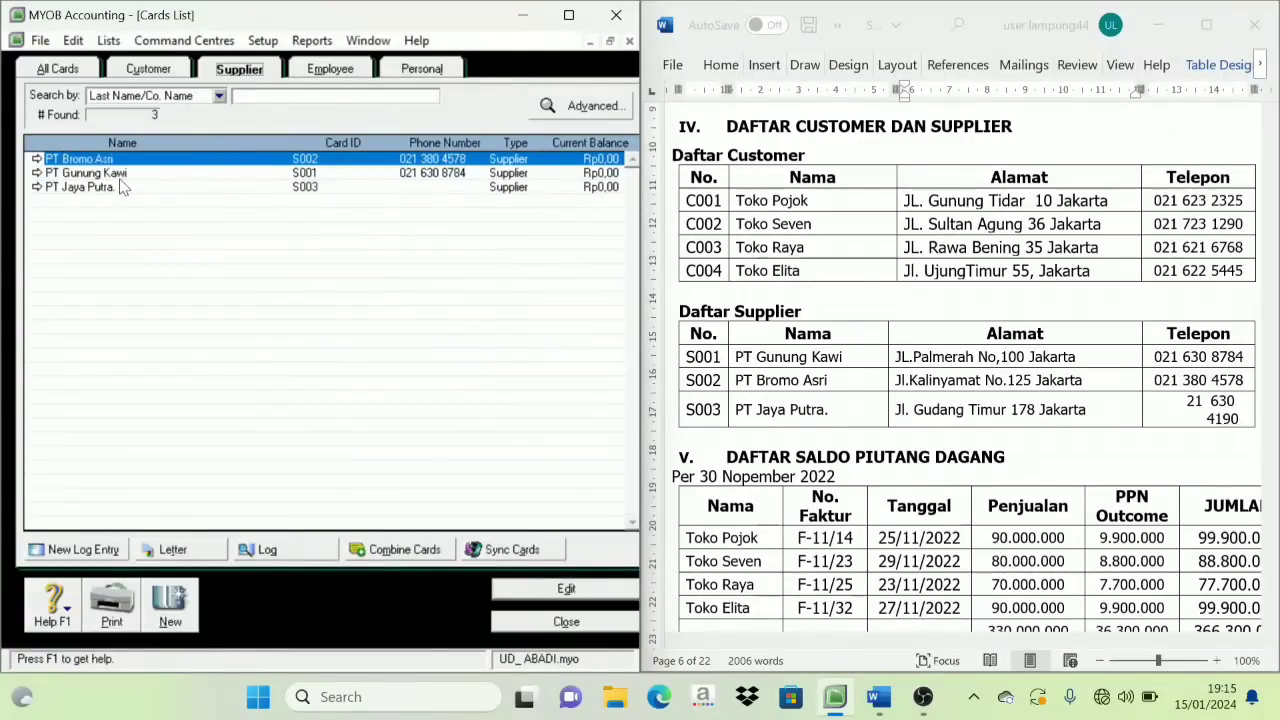
click(580, 623)
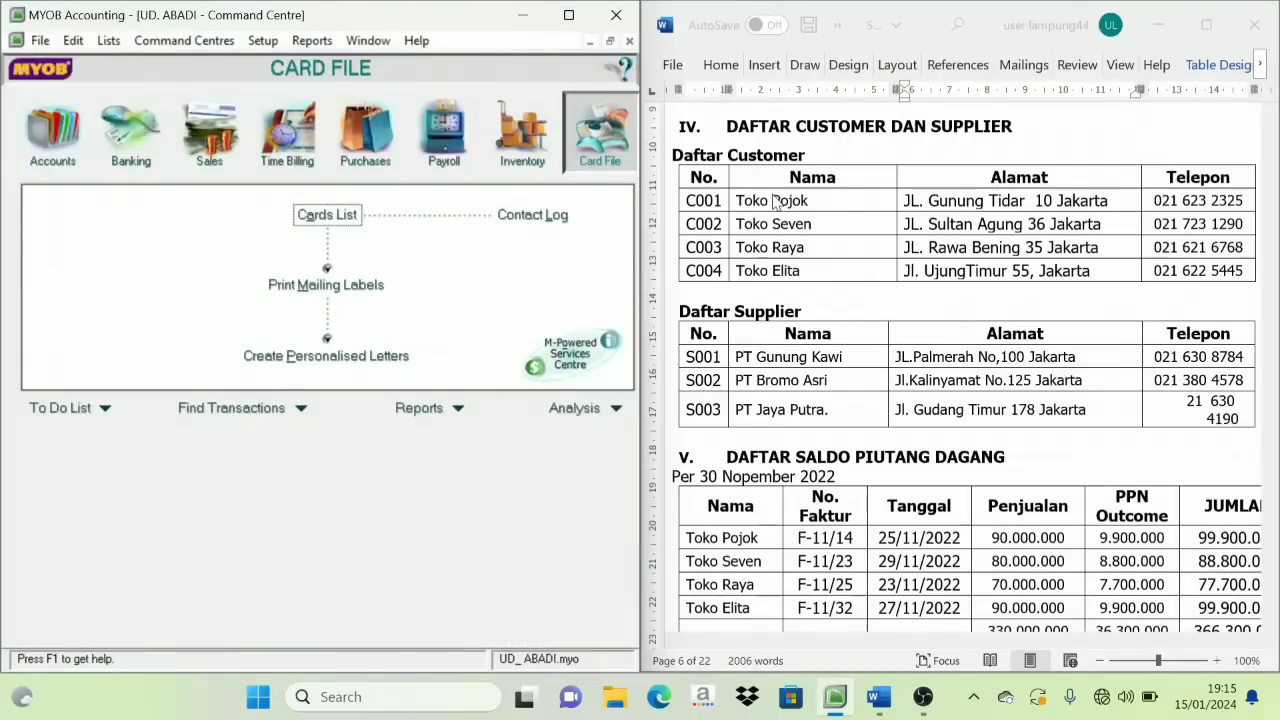
Examine the Daftar Saldo Piutang Dagang and Daftar Saldo Utang Dagang tables in the Word document.
scroll(790, 405, down, 1)
scroll(790, 405, down, 3)
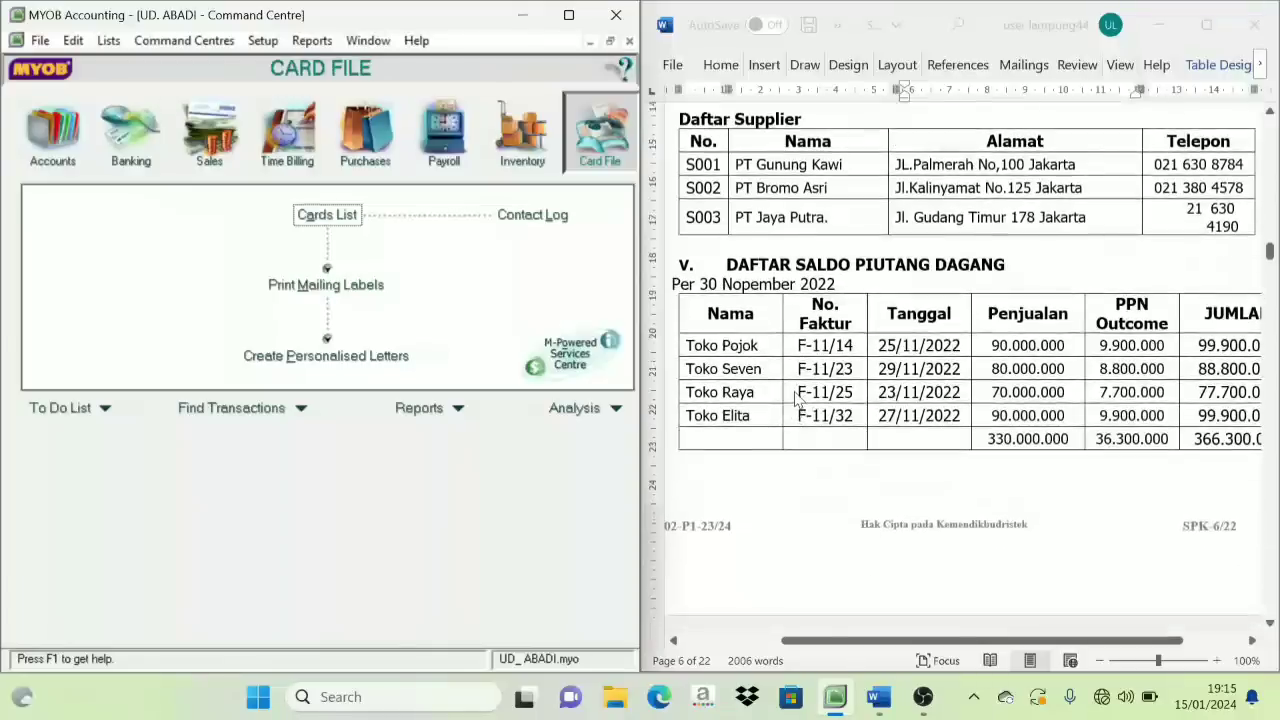
scroll(800, 395, up, 1)
scroll(813, 368, down, 2)
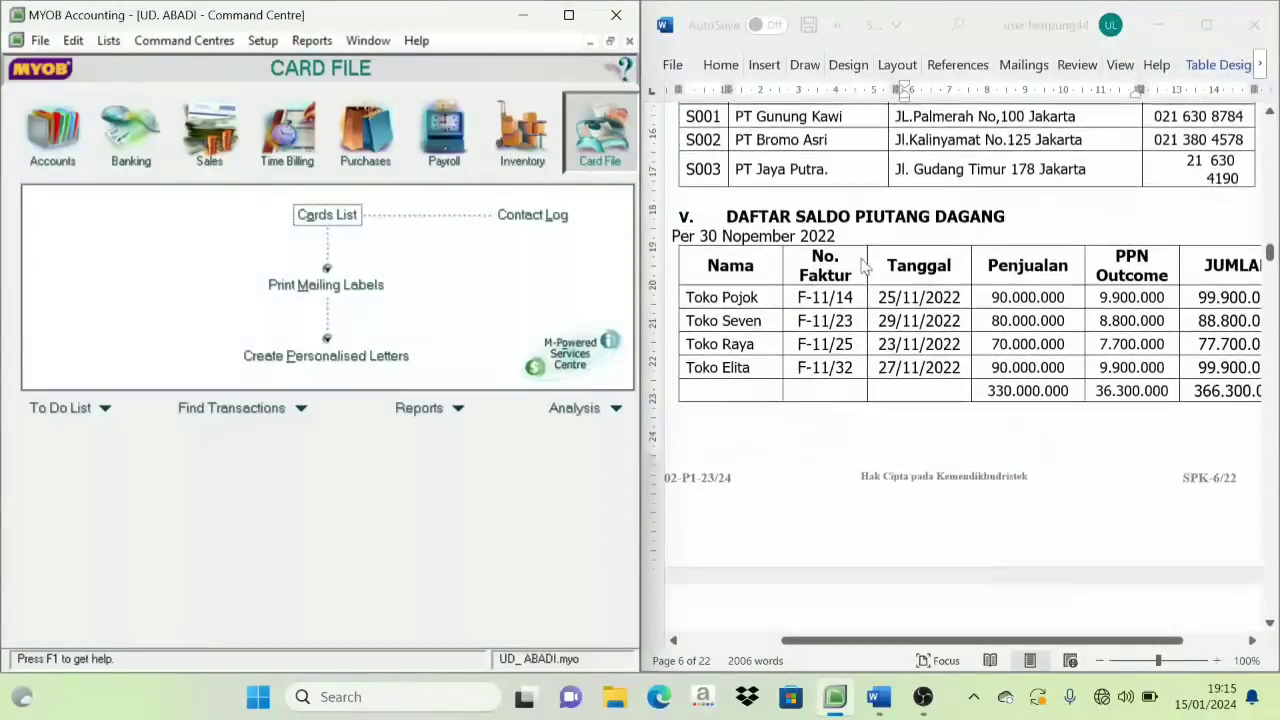
scroll(905, 265, down, 2)
scroll(880, 320, down, 3)
scroll(950, 320, up, 1)
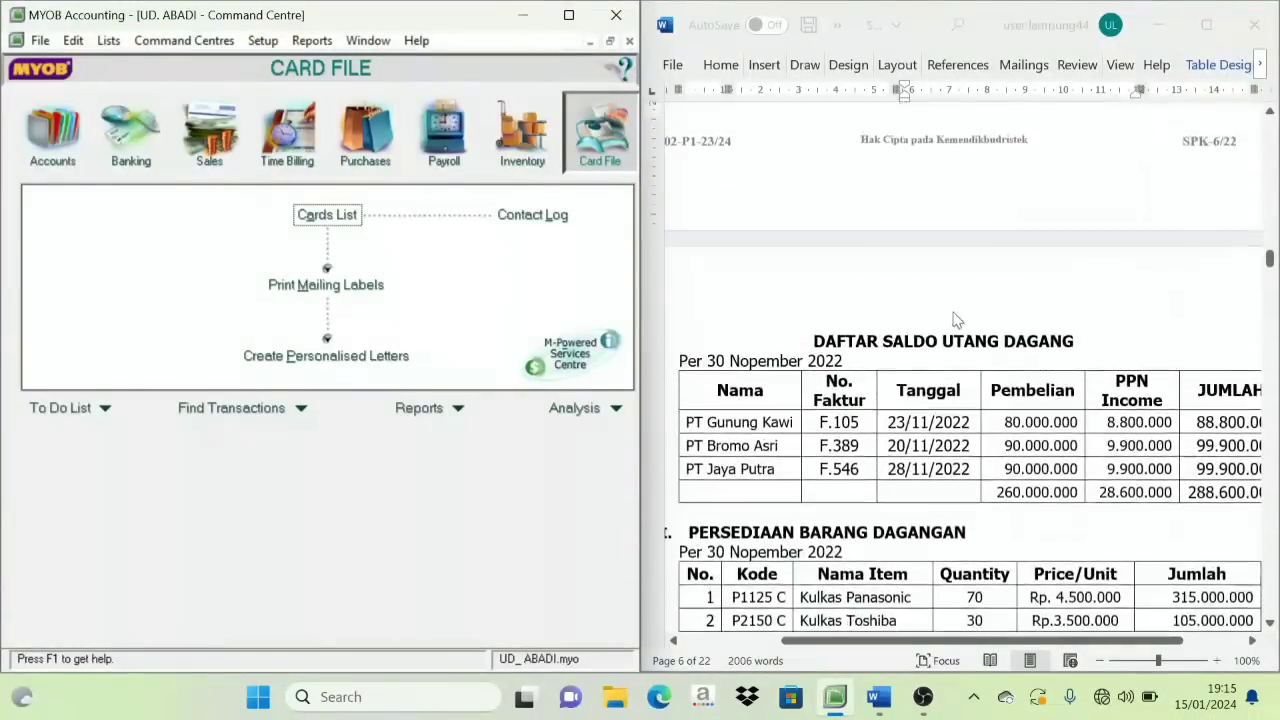
scroll(1020, 363, up, 2)
scroll(885, 300, up, 2)
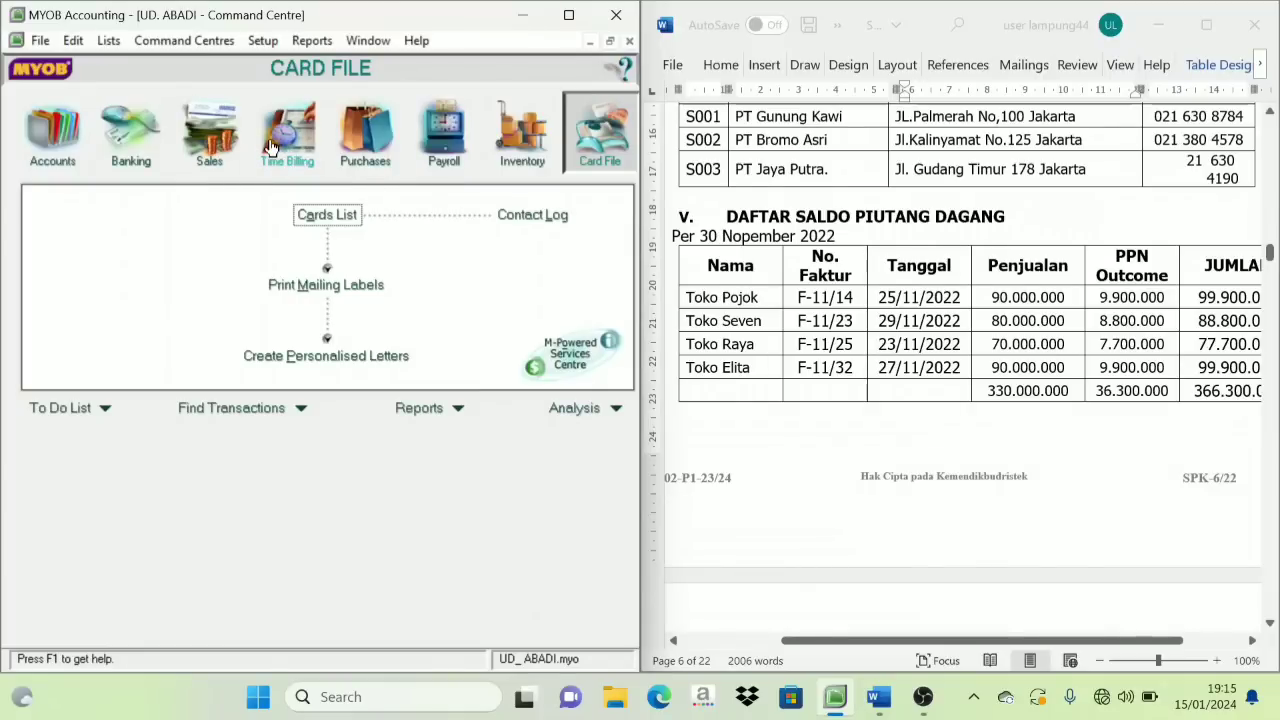
Open the Customer Balances setup for entering the customers' historical sales.
click(262, 42)
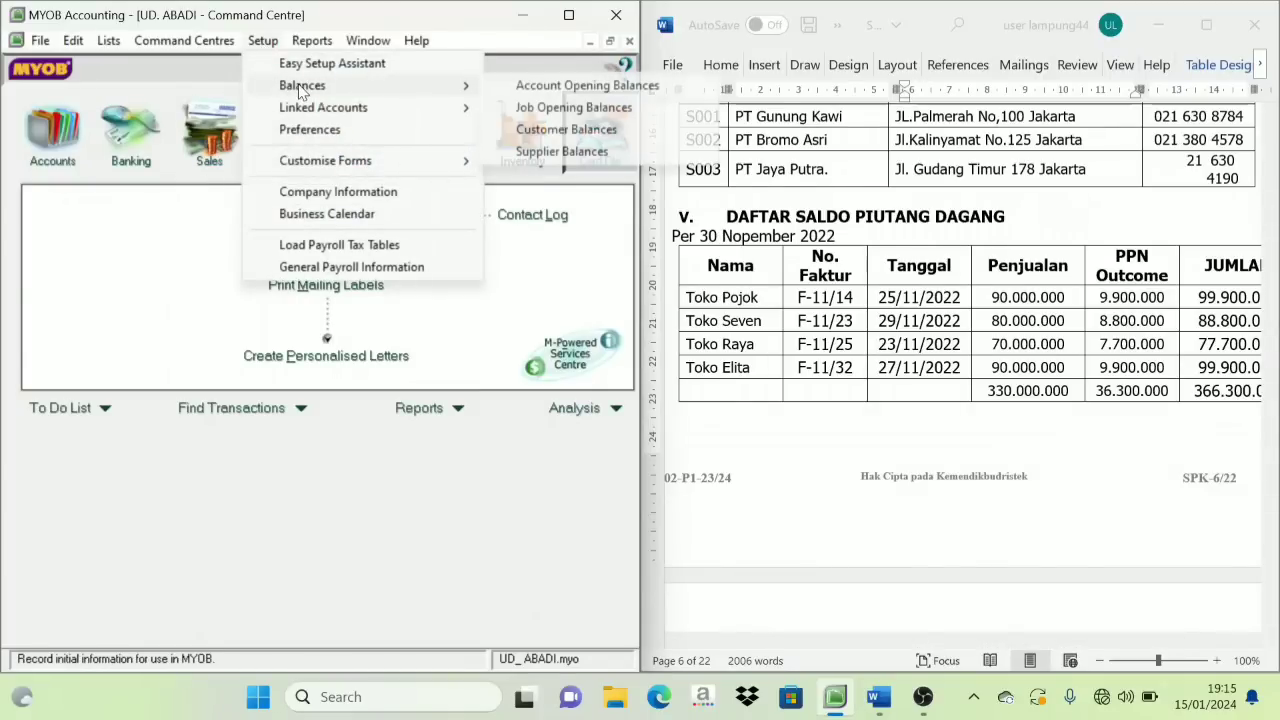
mouse_move(297, 87)
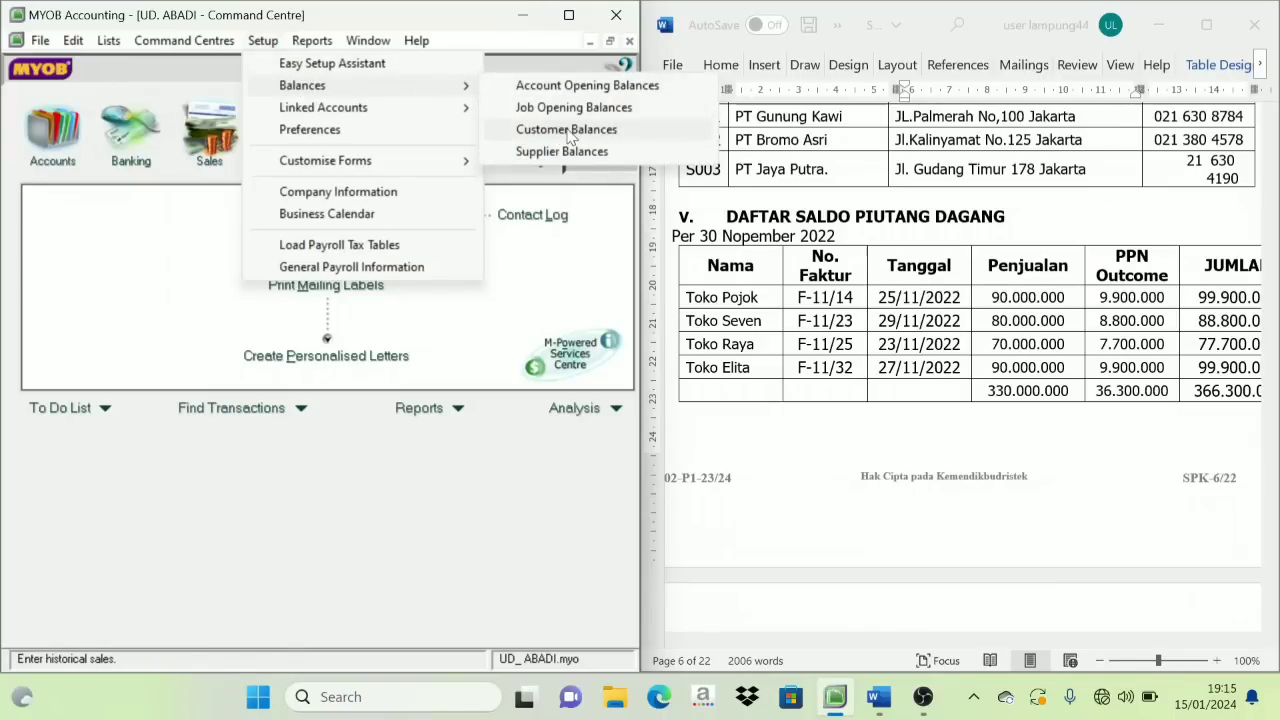
click(265, 42)
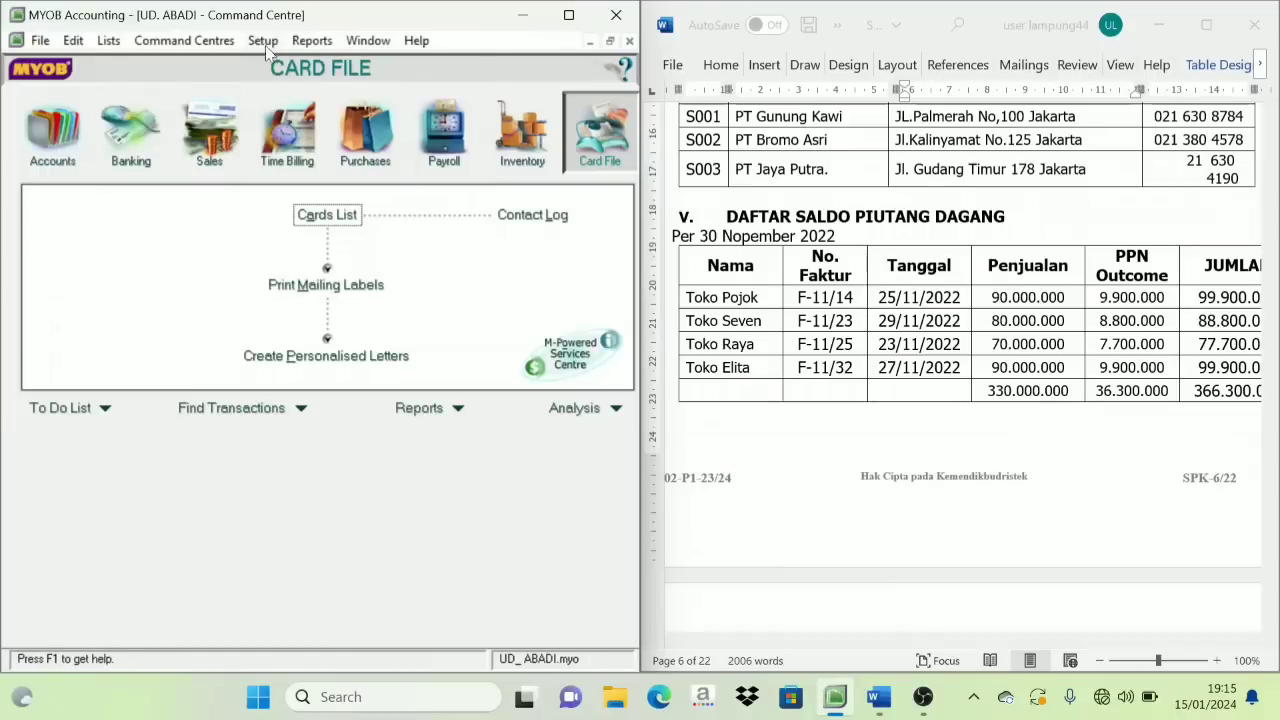
click(264, 42)
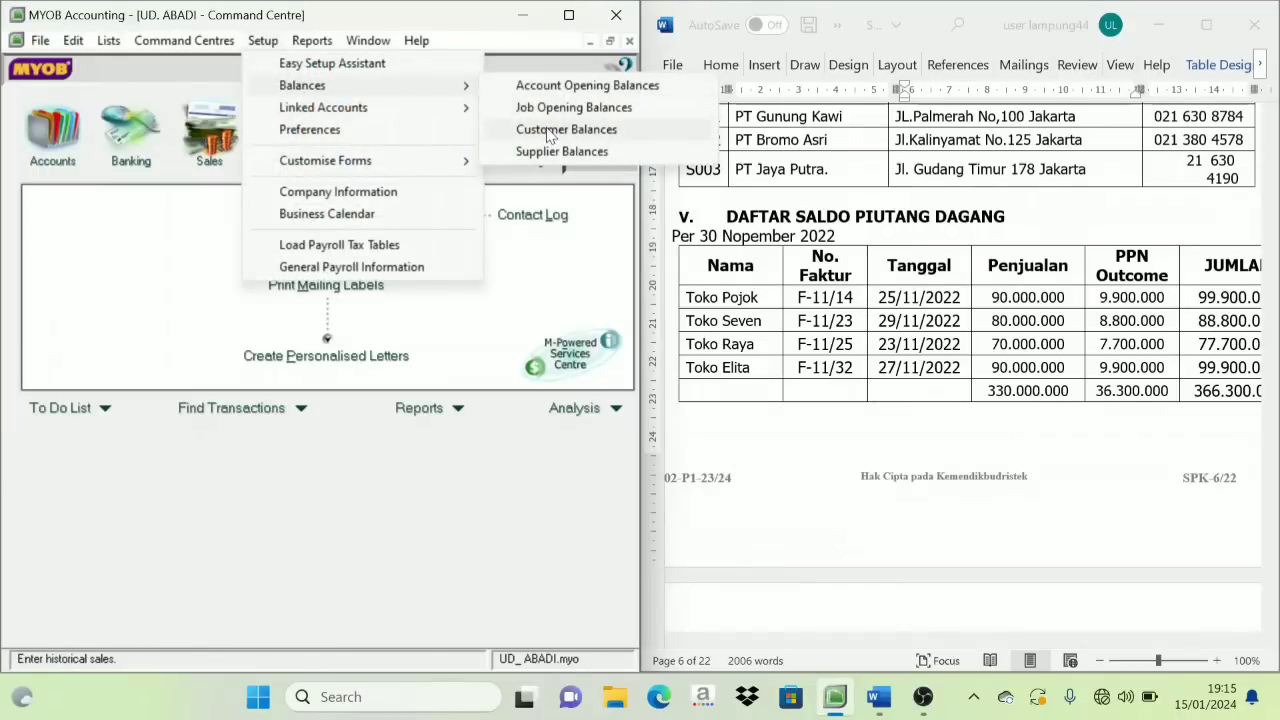
click(549, 130)
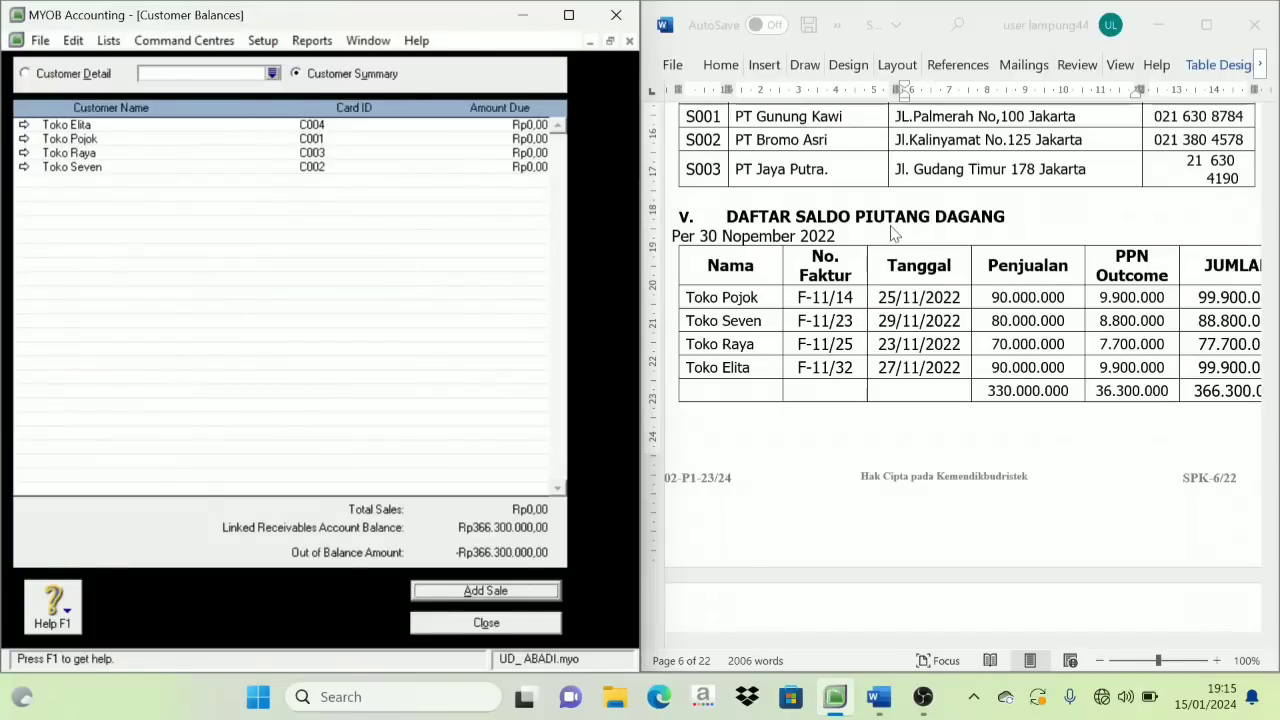
scroll(857, 255, down, 1)
scroll(1112, 255, up, 1)
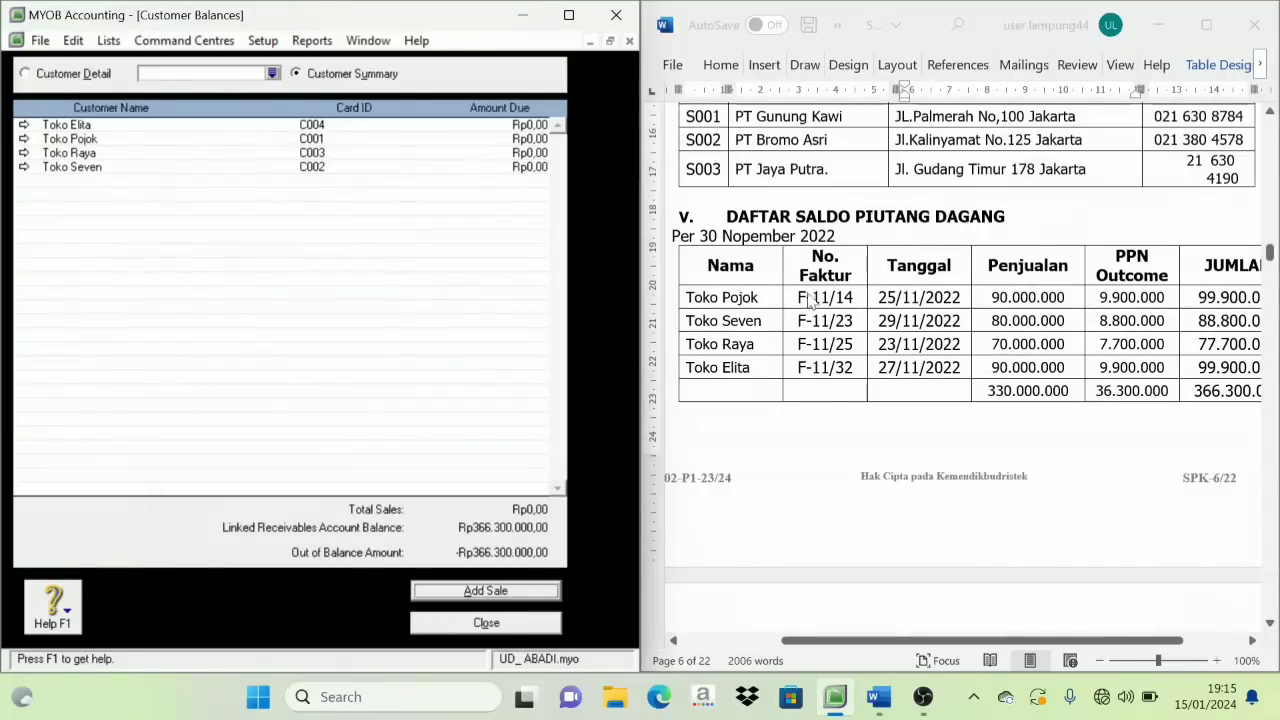
Add a historical sale for Toko Pojok with invoice number F-11/14 and date 25/11/2022.
click(23, 140)
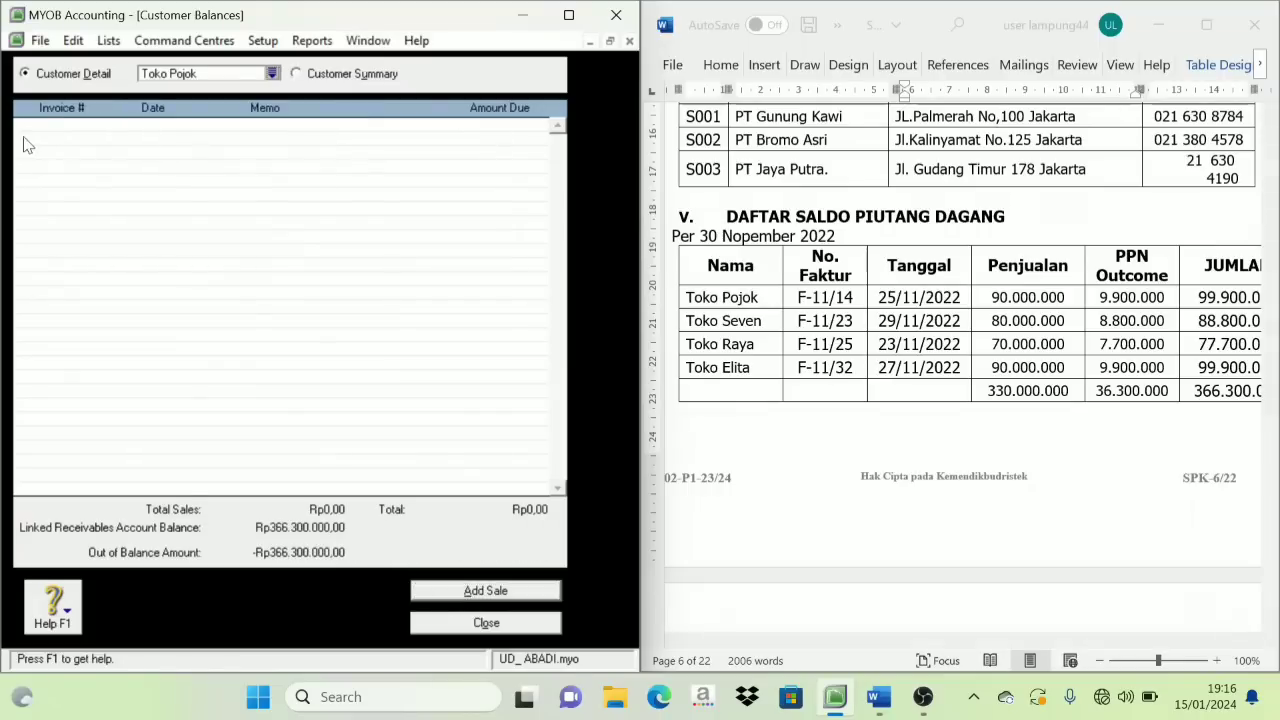
click(486, 591)
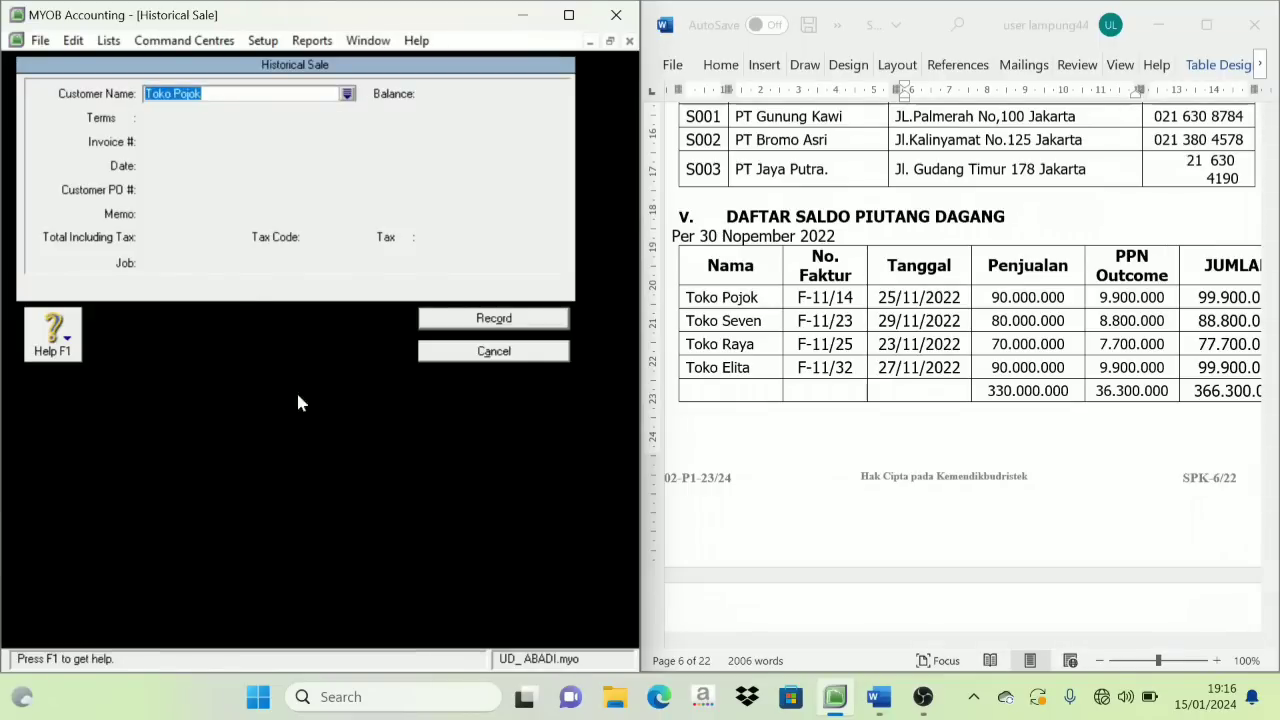
key(Tab)
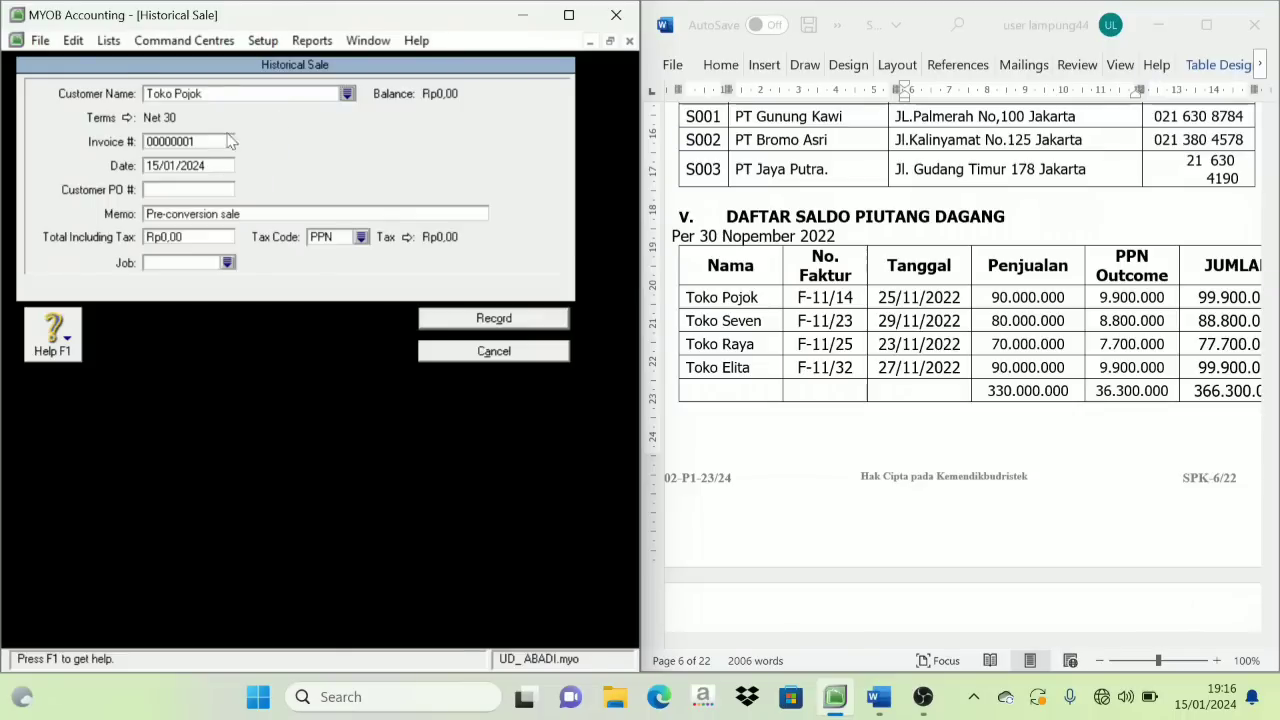
click(166, 146)
key(Caps_Lock)
text(F-11/14)
key(Tab)
text(25)
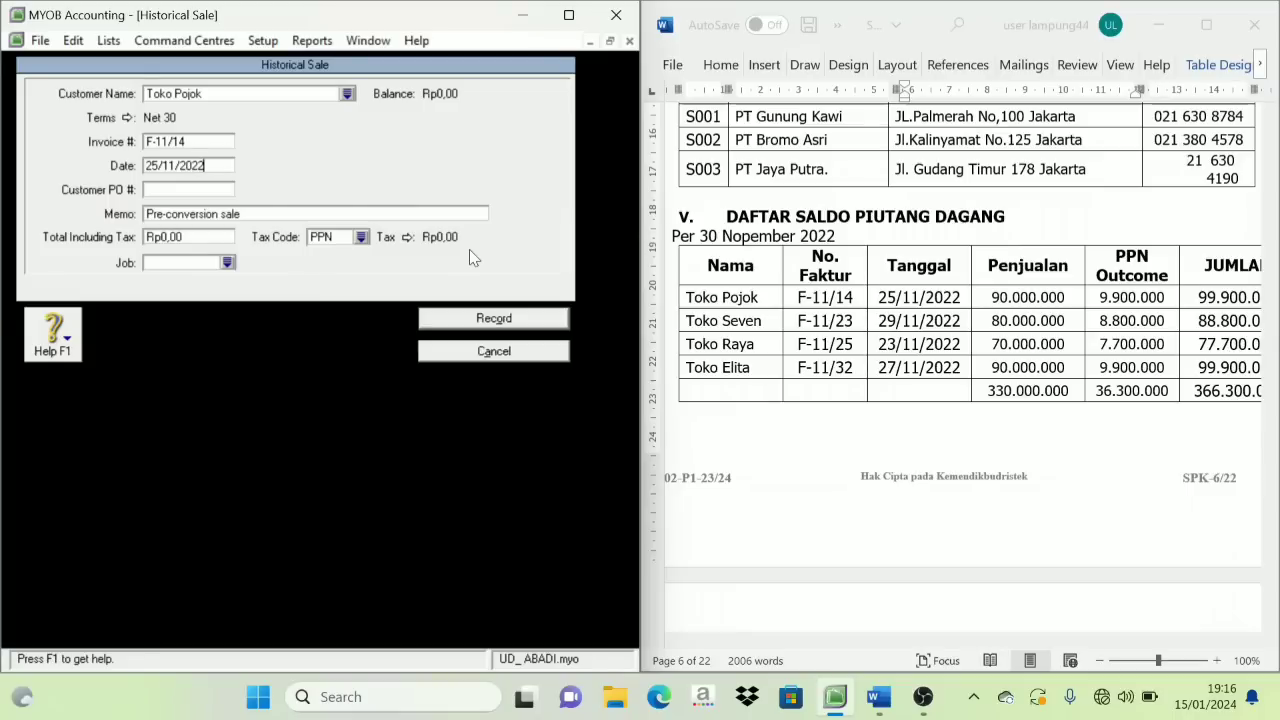
Set the Toko Pojok sale's total including tax to 99.900.000, taken from the JUMLAH column in the Word document.
click(177, 243)
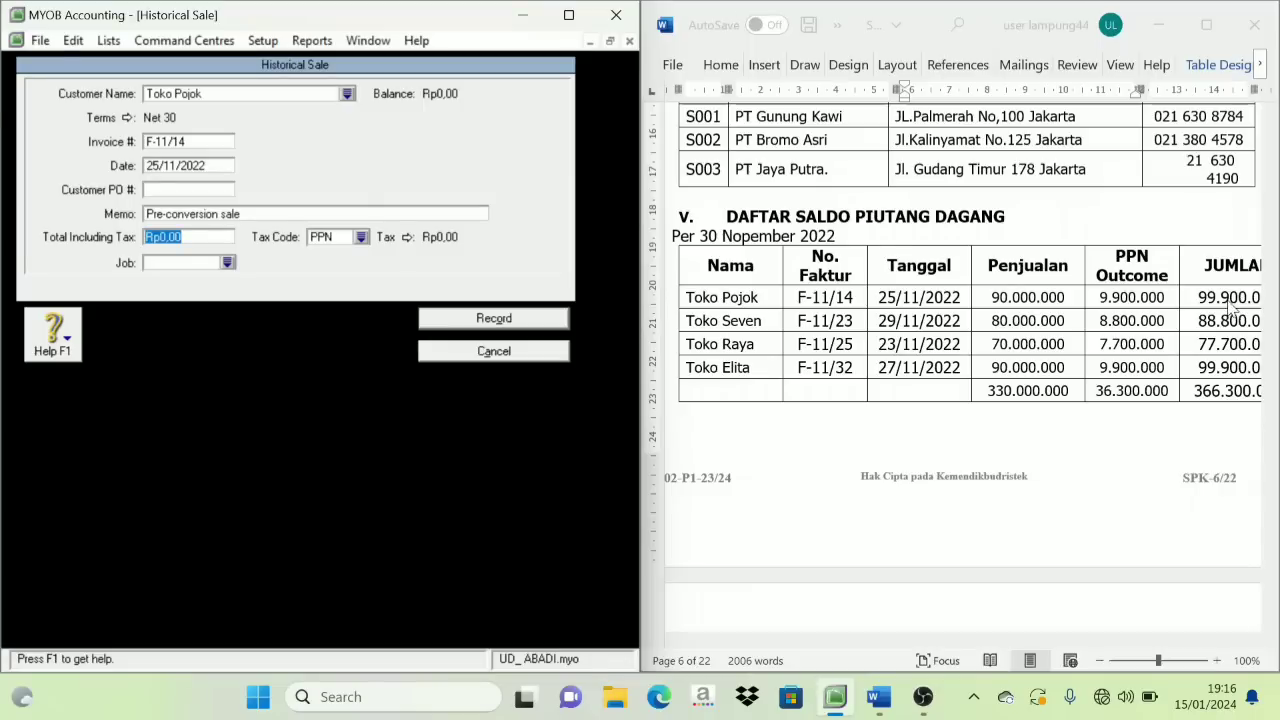
click(1076, 584)
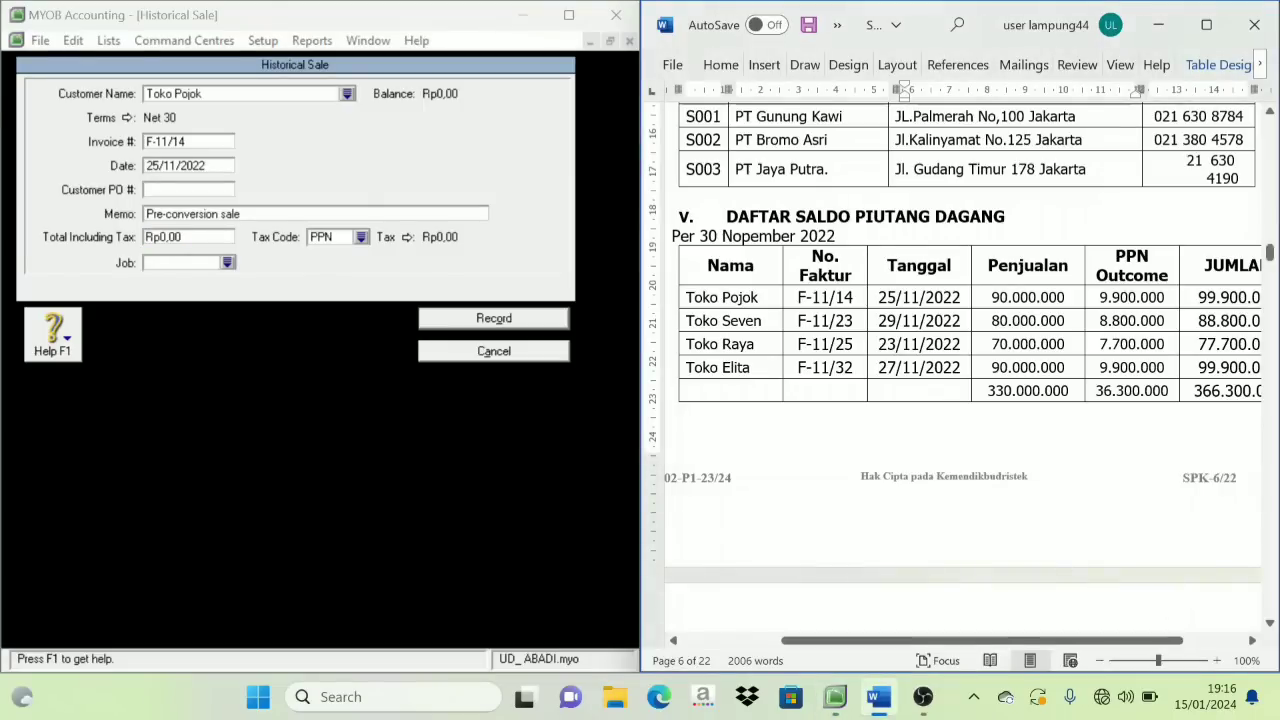
drag(1066, 641, 1083, 641)
click(267, 279)
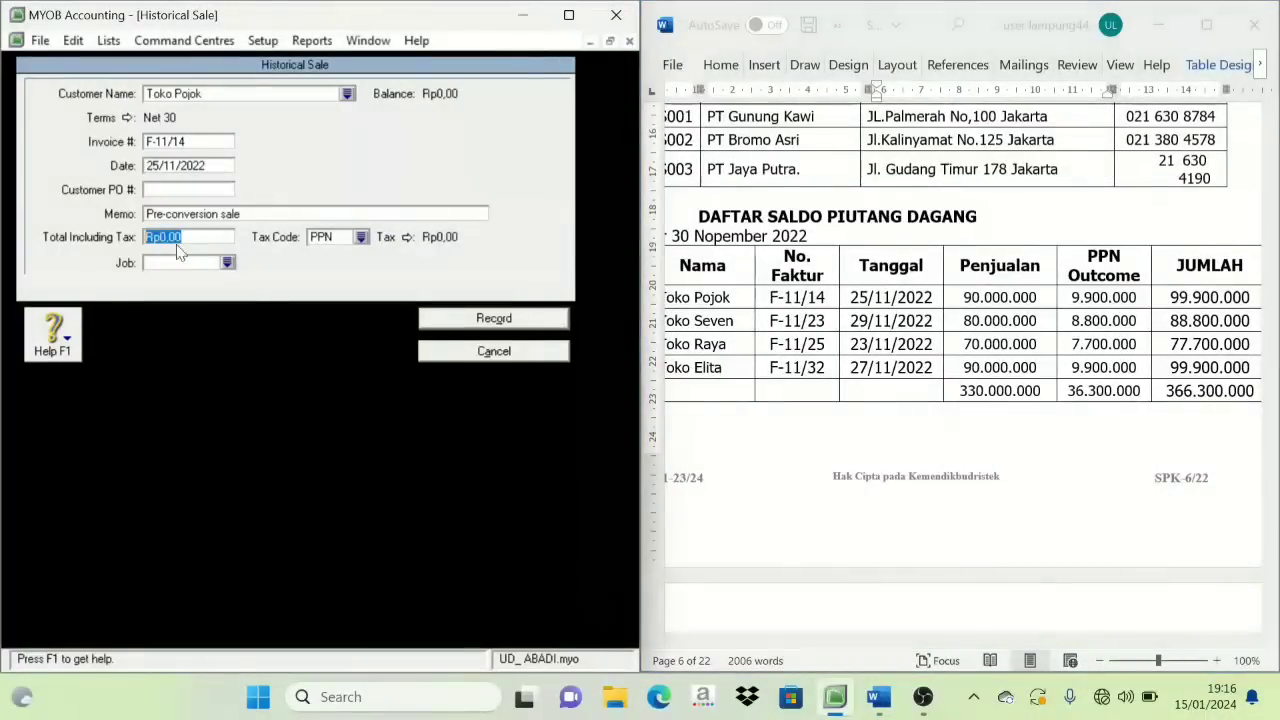
text(99.)
text(900.00)
text(0)
key(Tab)
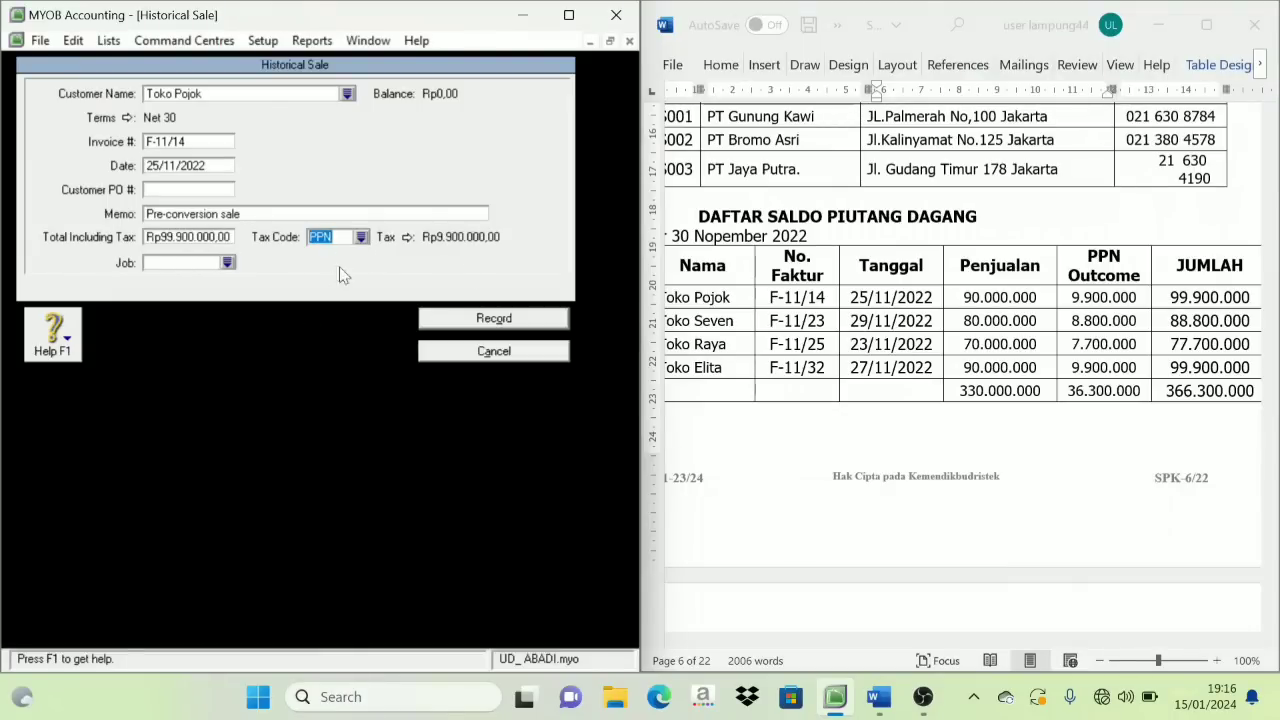
Change the Toko Pojok sale's tax code to N-T and record the historical sale.
click(361, 237)
click(181, 241)
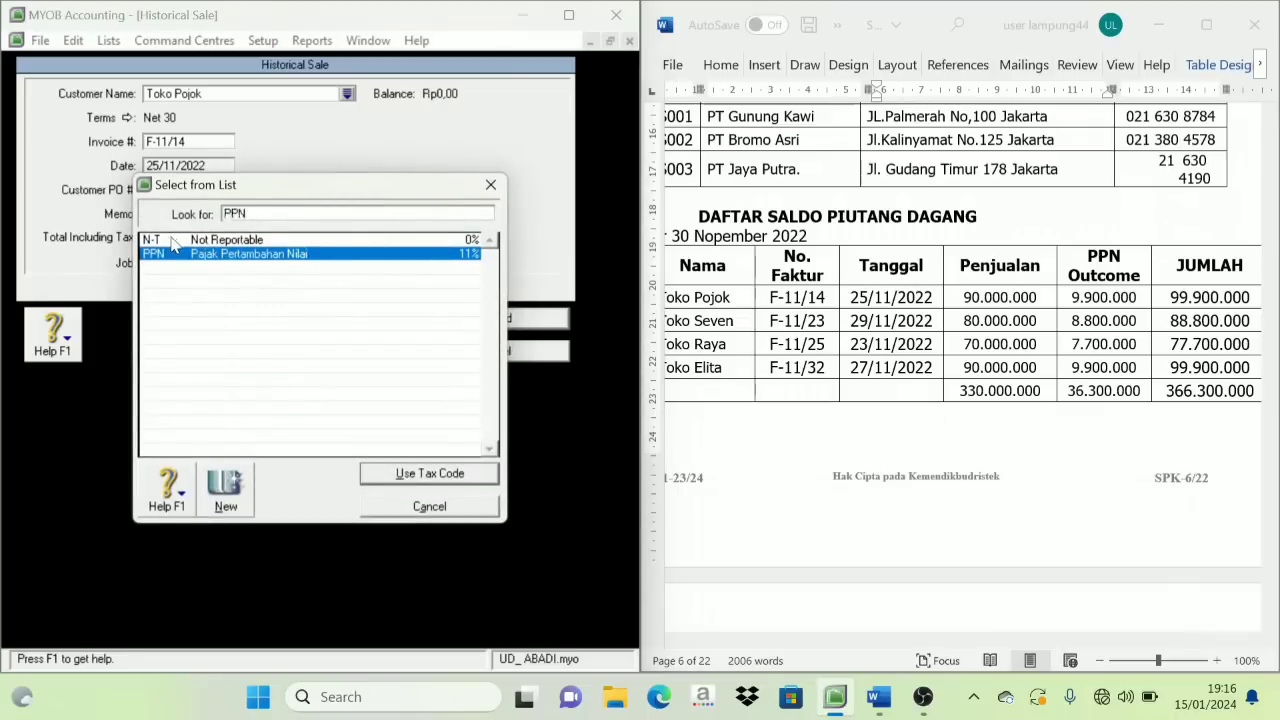
click(422, 474)
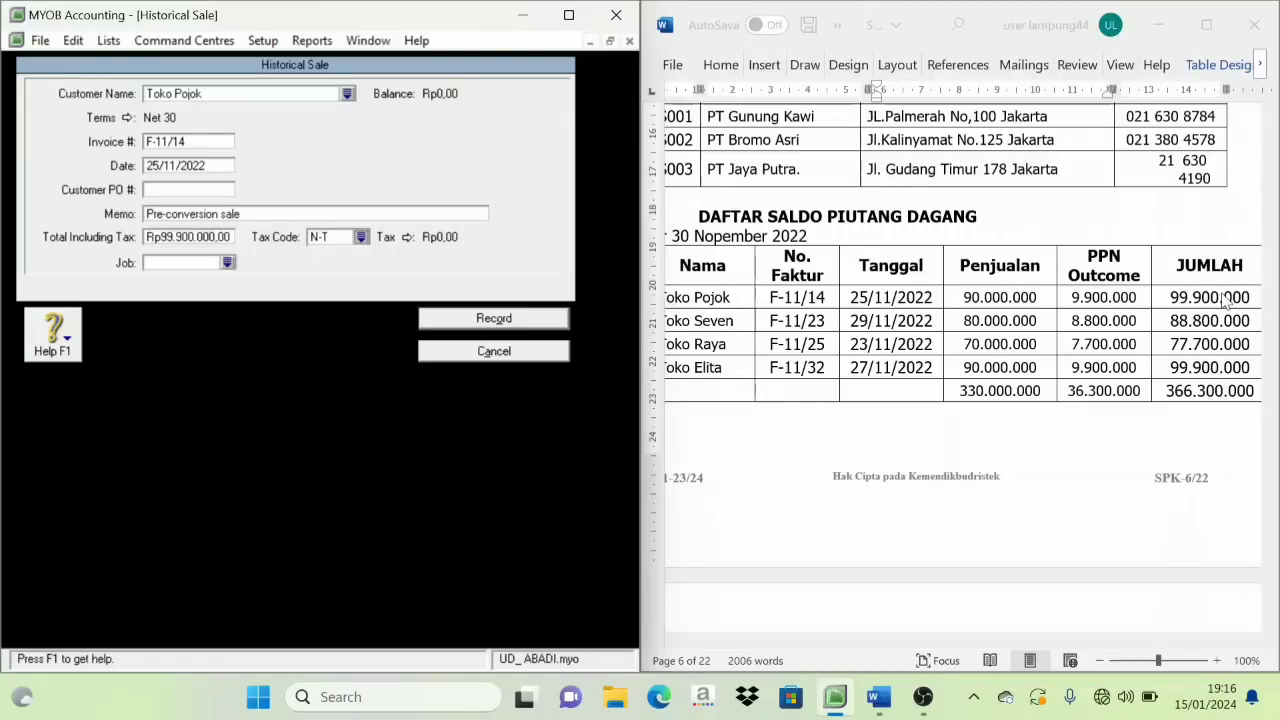
click(492, 328)
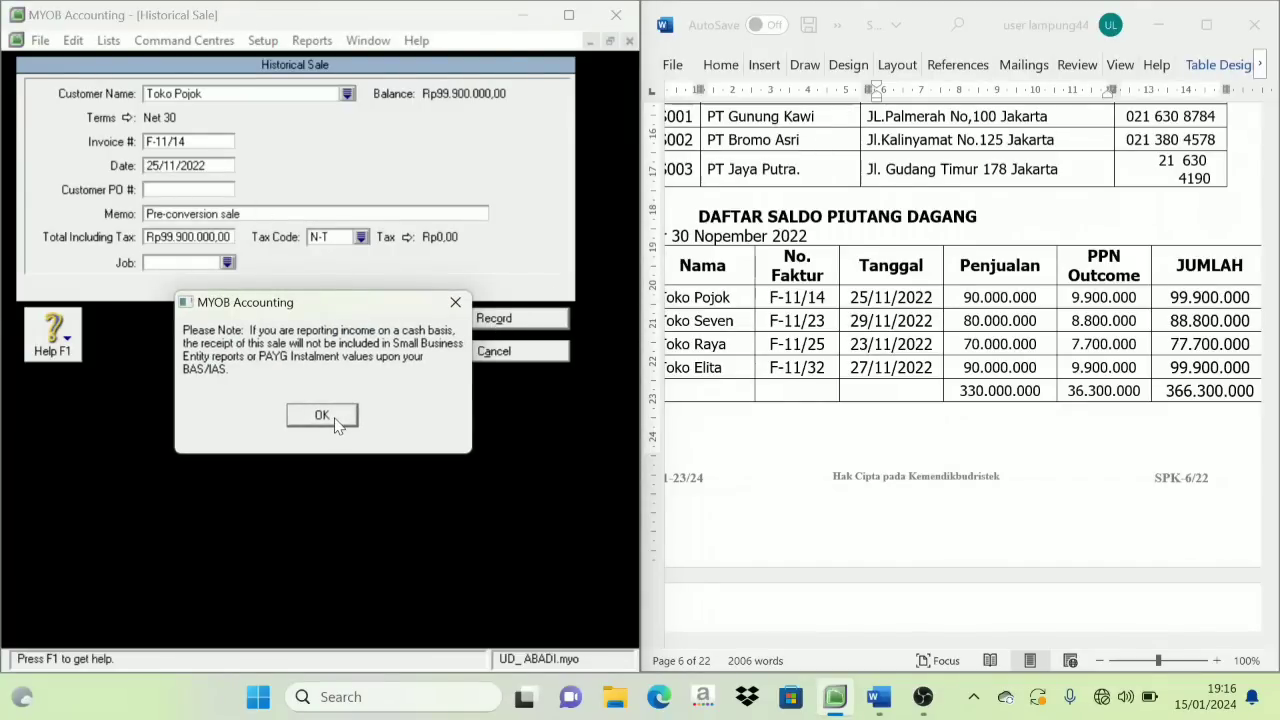
click(322, 415)
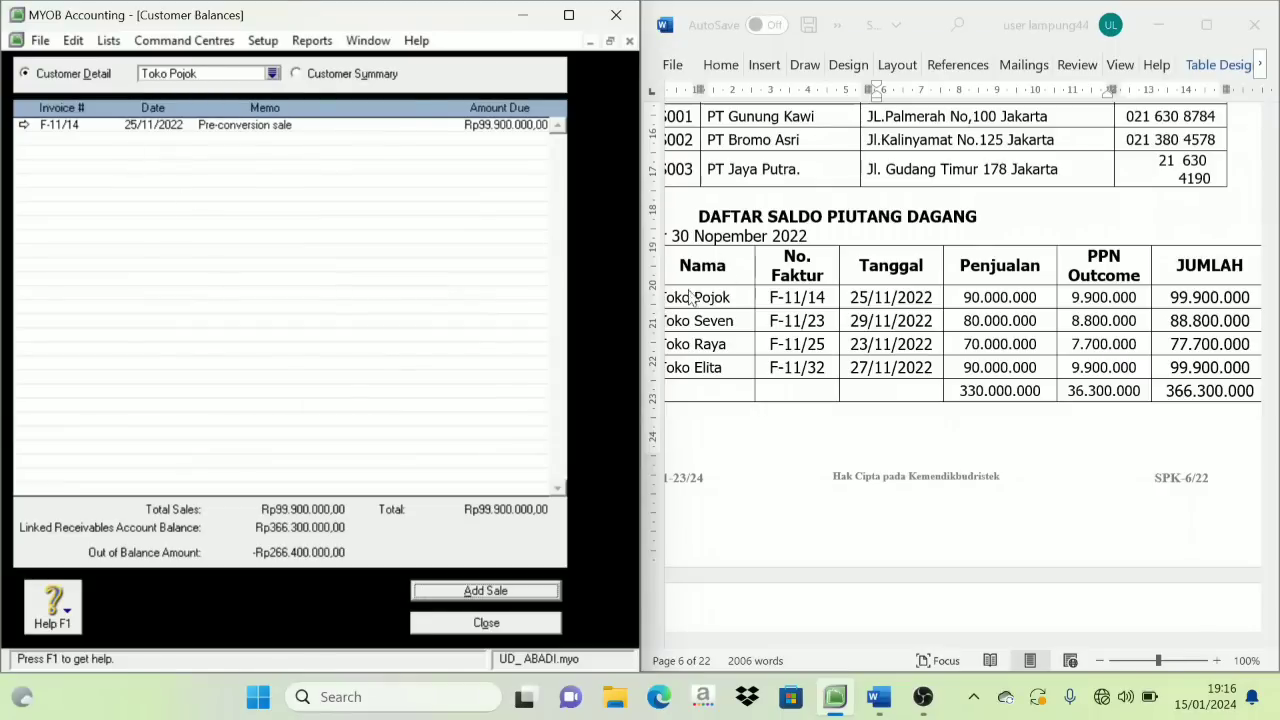
Switch Customer Balances to Toko Seven and start a new historical sale for this customer.
click(996, 597)
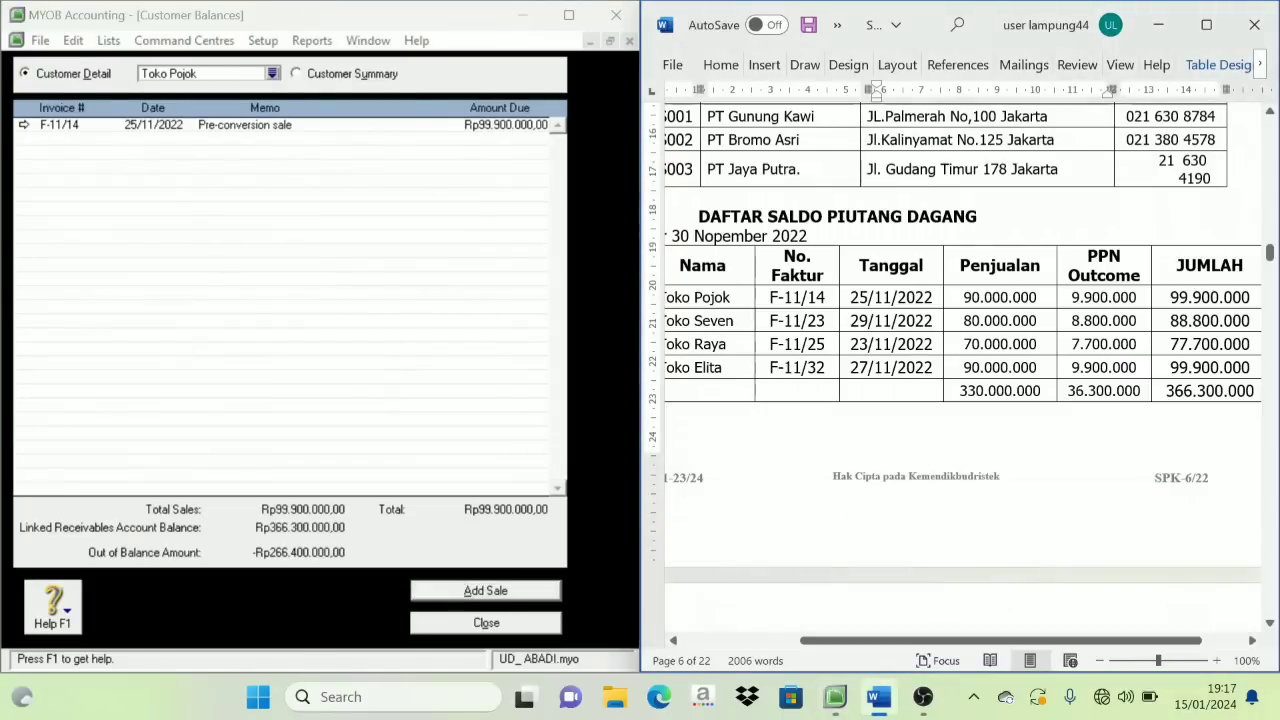
scroll(950, 575, left, 2)
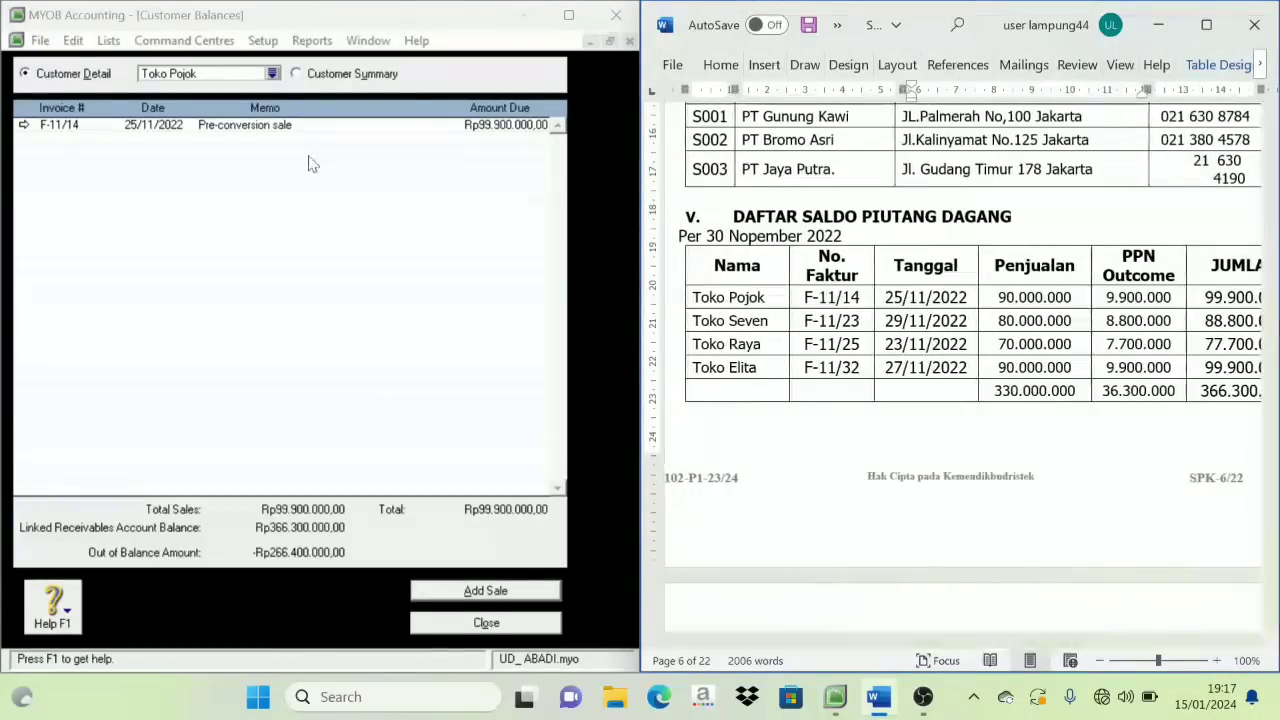
click(272, 74)
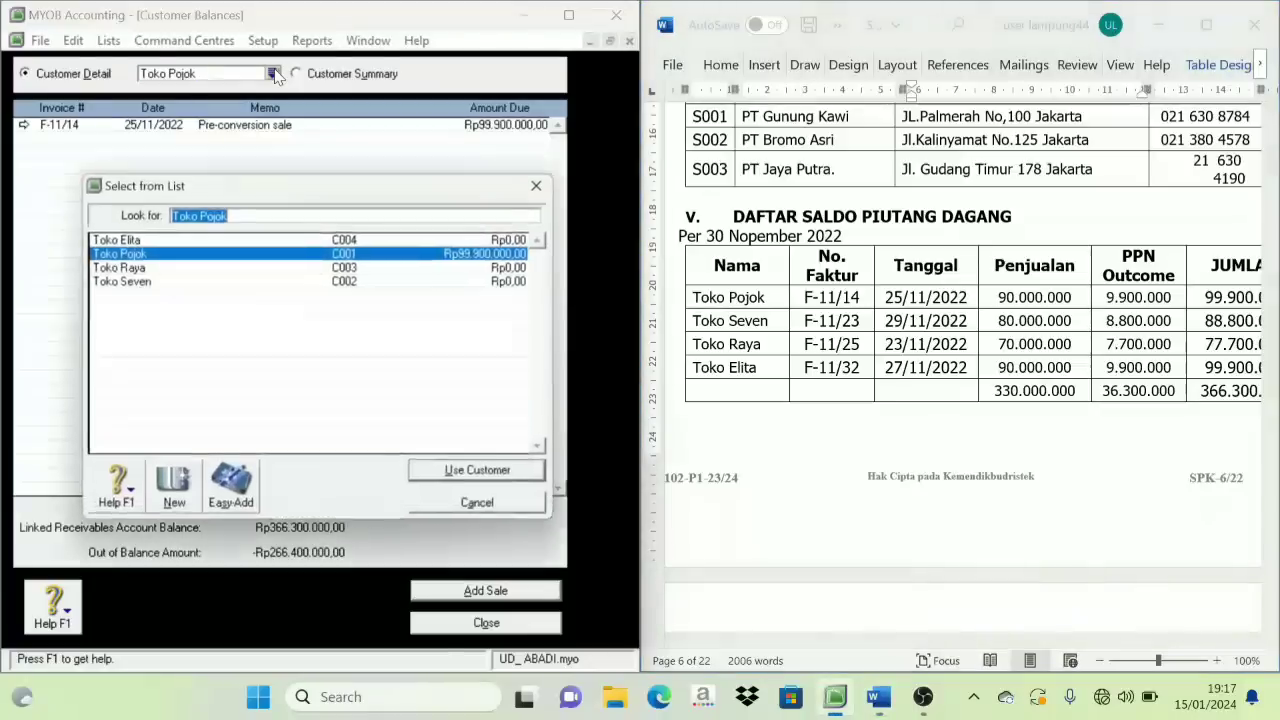
click(155, 282)
click(478, 477)
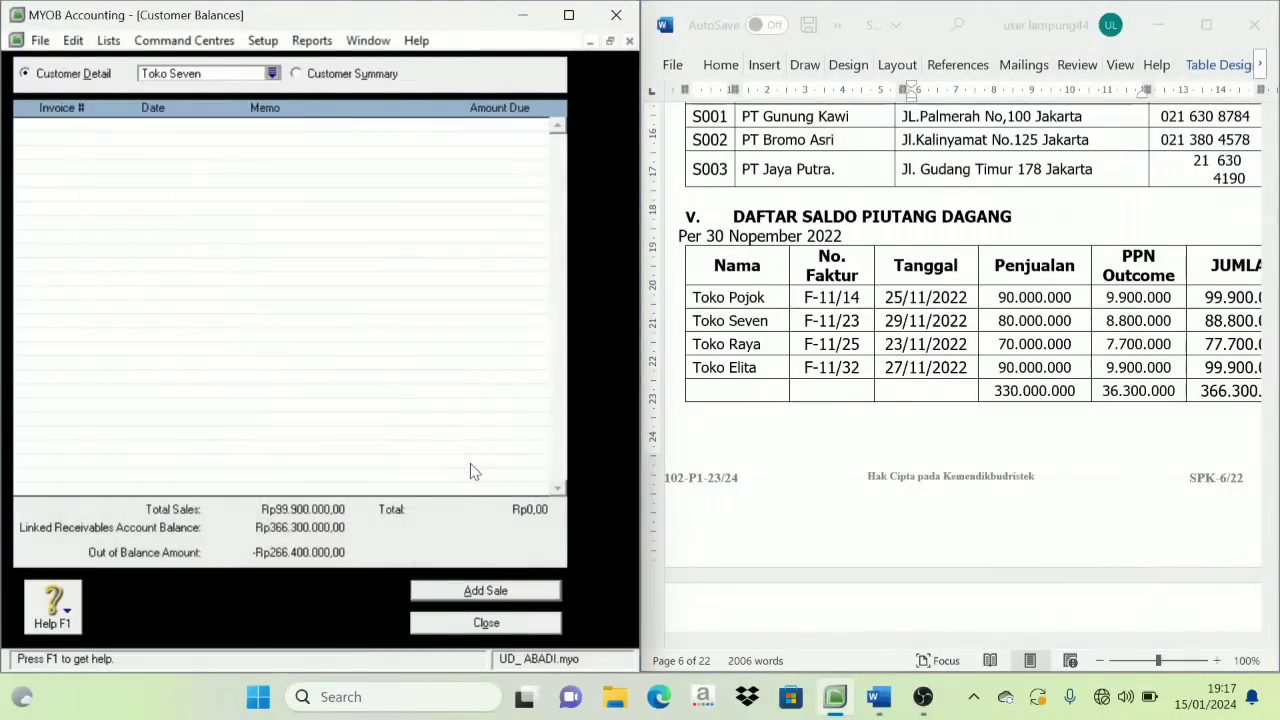
click(490, 592)
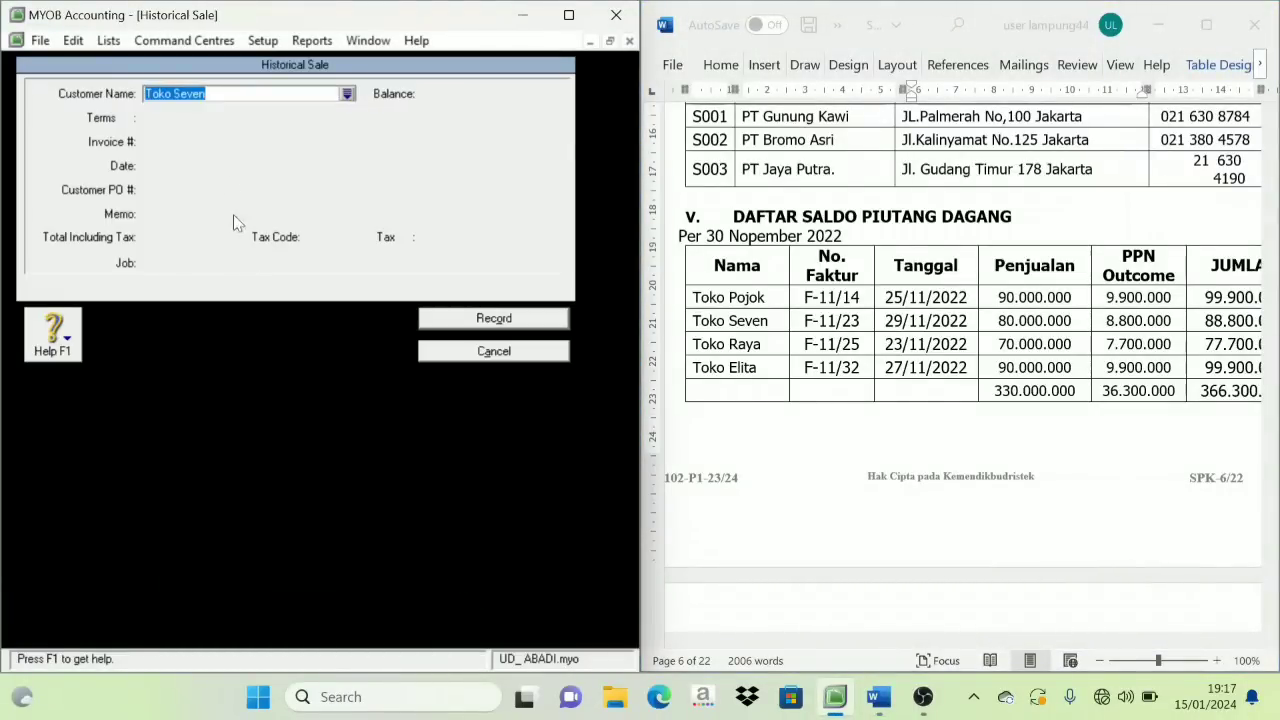
key(Tab)
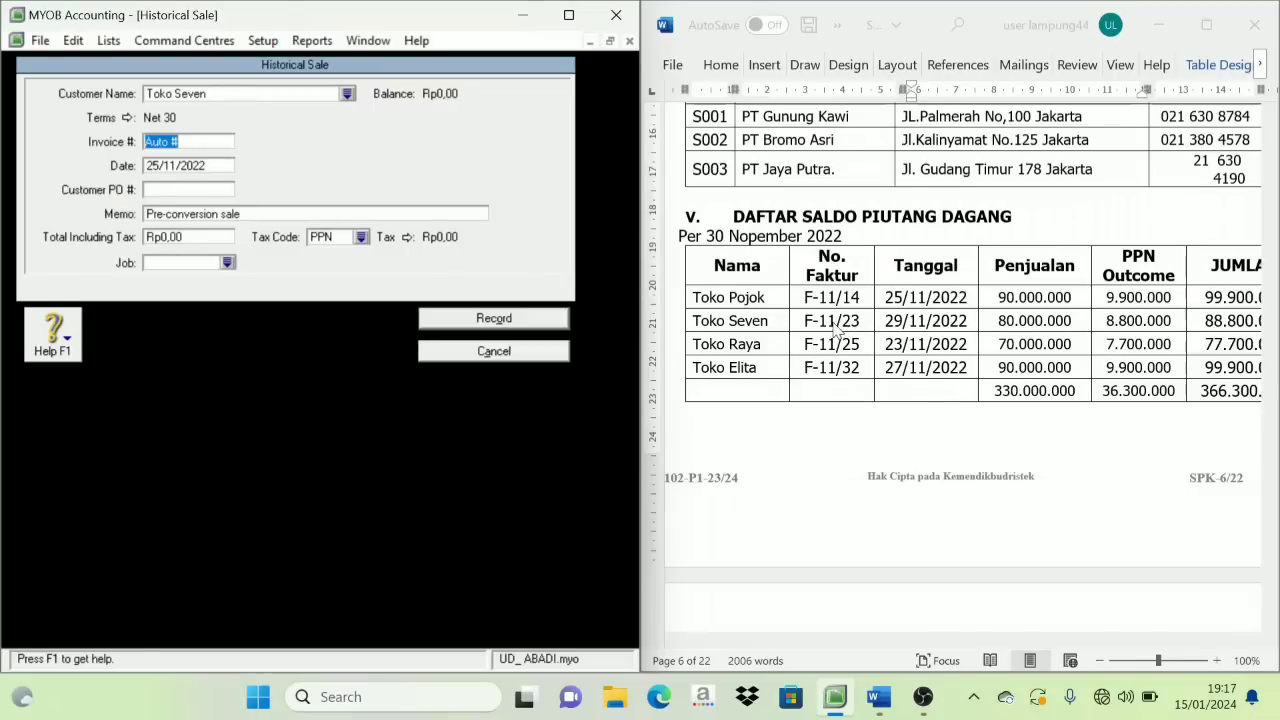
Enter invoice number F-11/23 and date 29/11/2022 for the Toko Seven historical sale.
text(F-11/23)
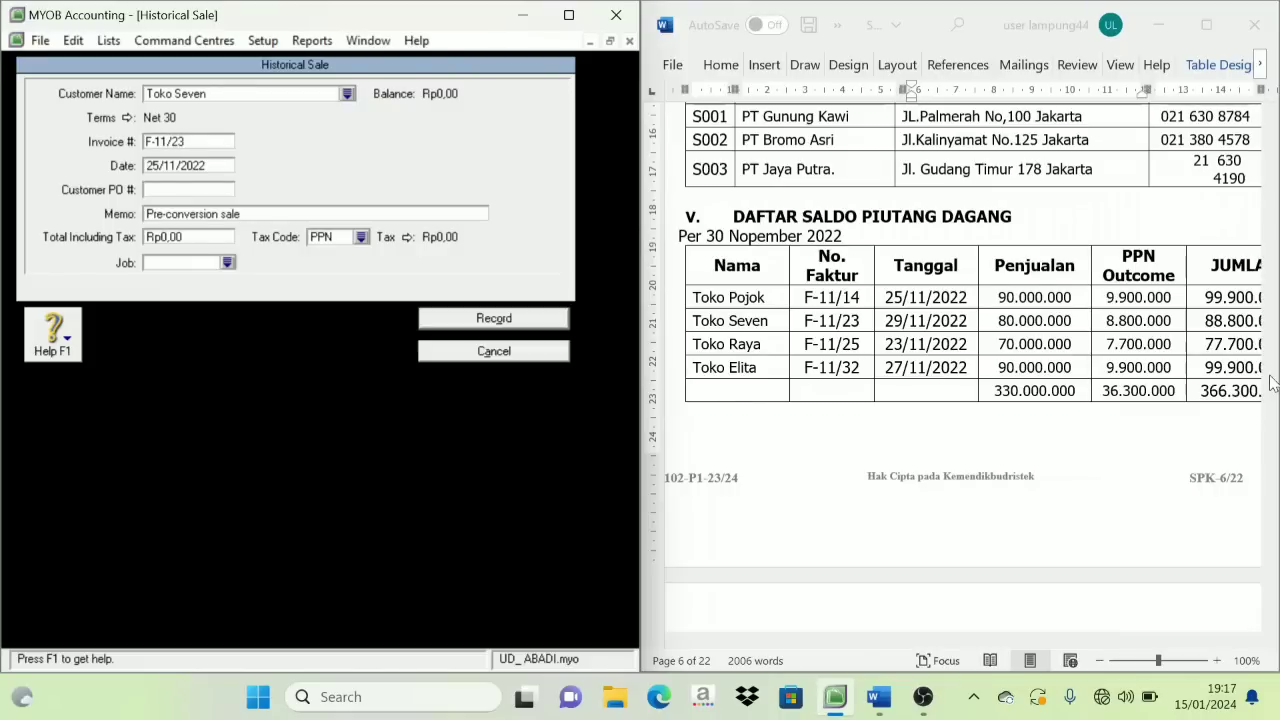
key(Tab)
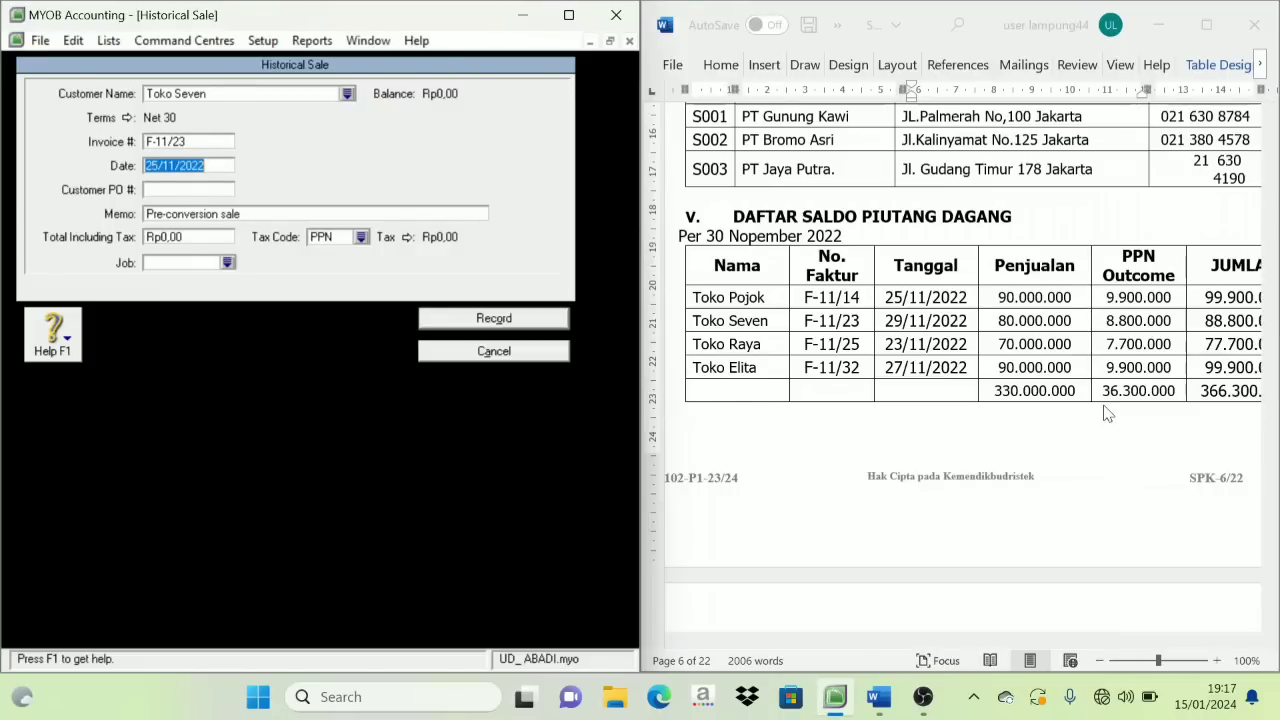
text(29/1)
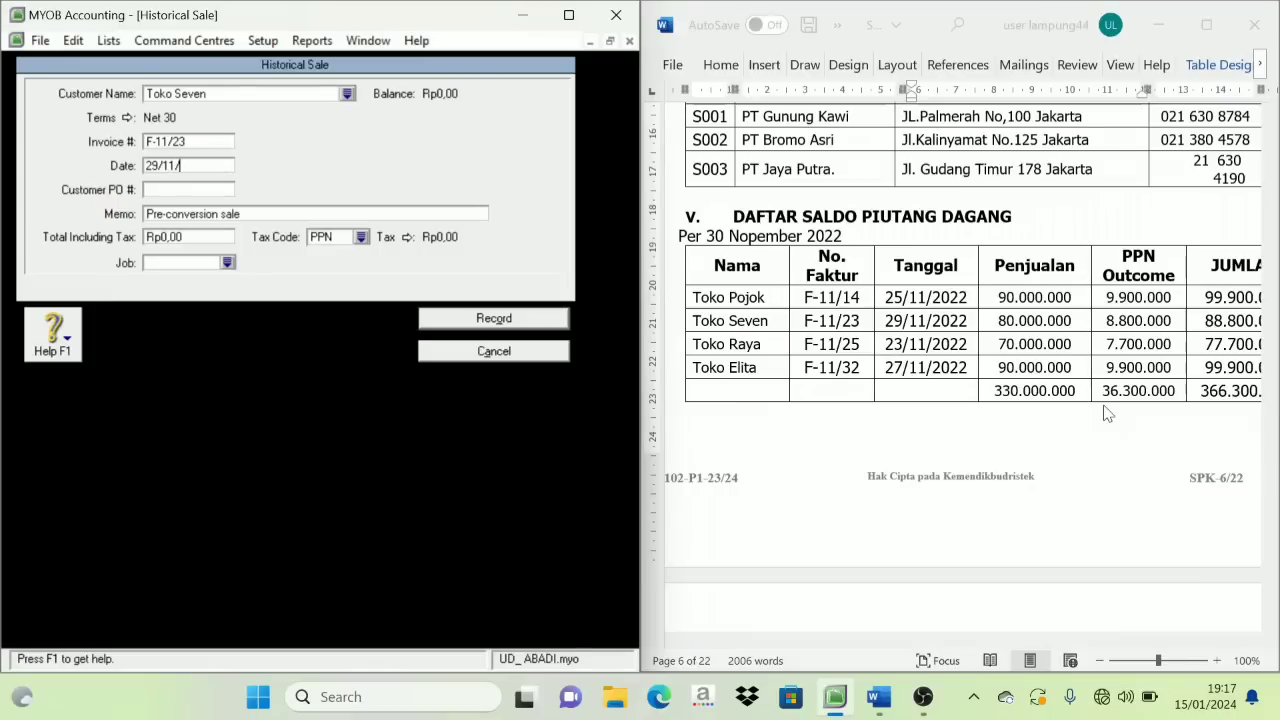
text(1/2022)
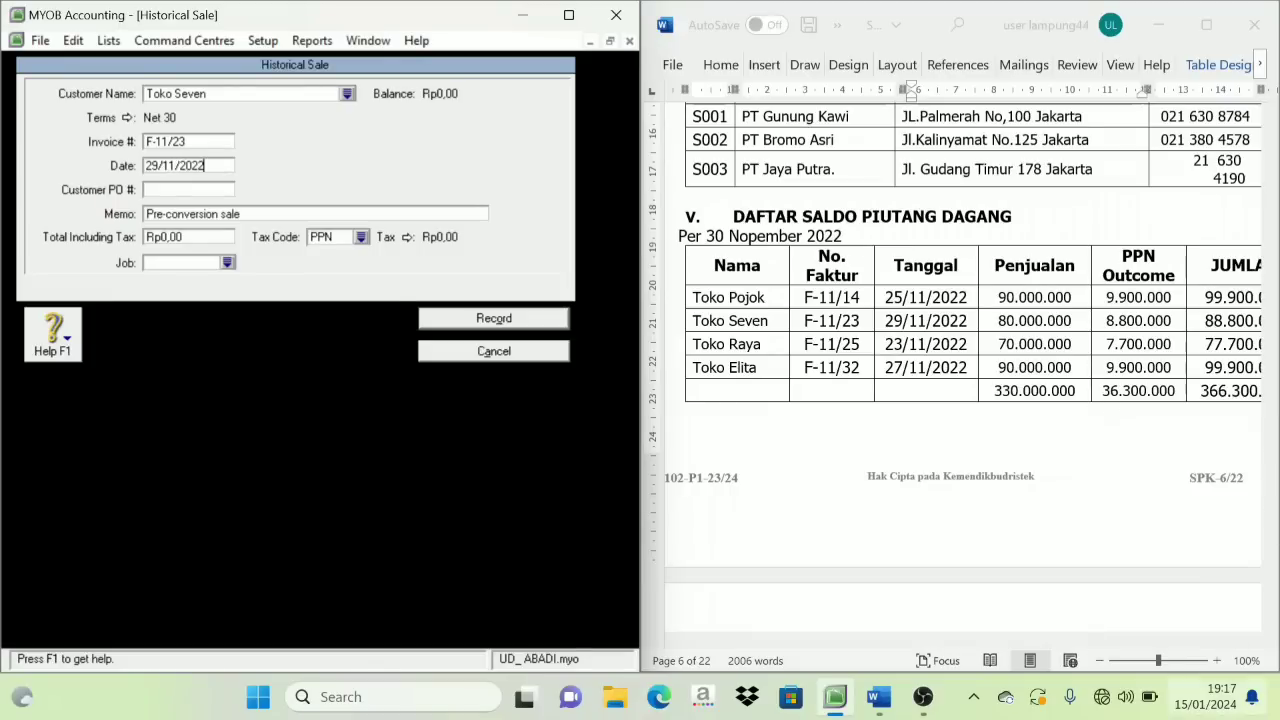
Set the Toko Seven sale's total including tax to 88.800.000, taken from the JUMLAH column in the Word document.
click(1108, 520)
mouse_move(1078, 645)
mouse_down()
mouse_move(1127, 645)
mouse_move(1086, 648)
mouse_up()
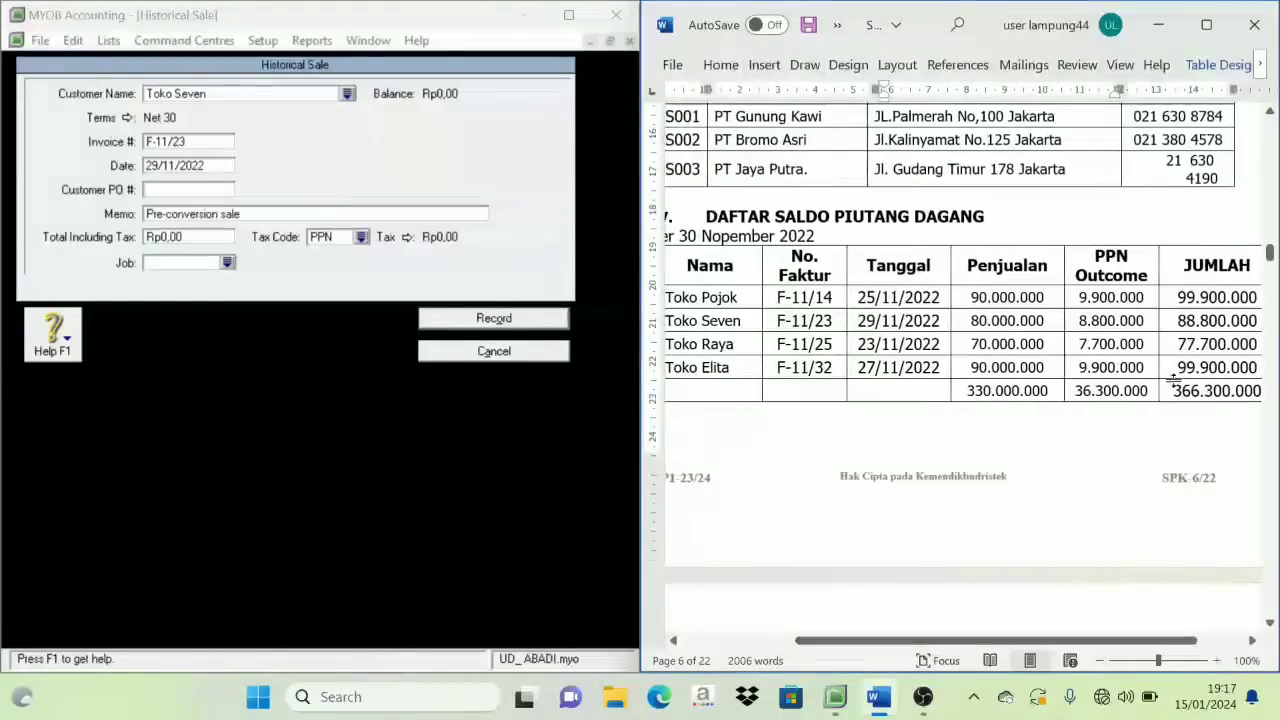
click(179, 245)
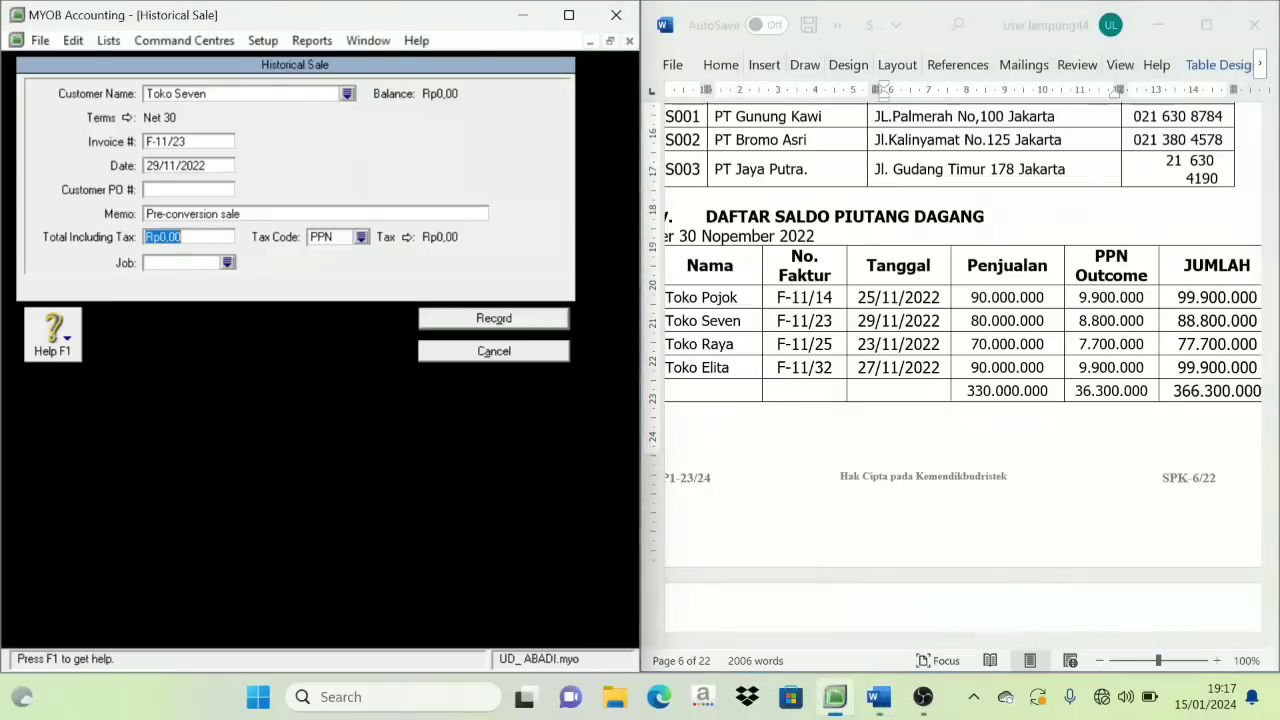
text(88800000)
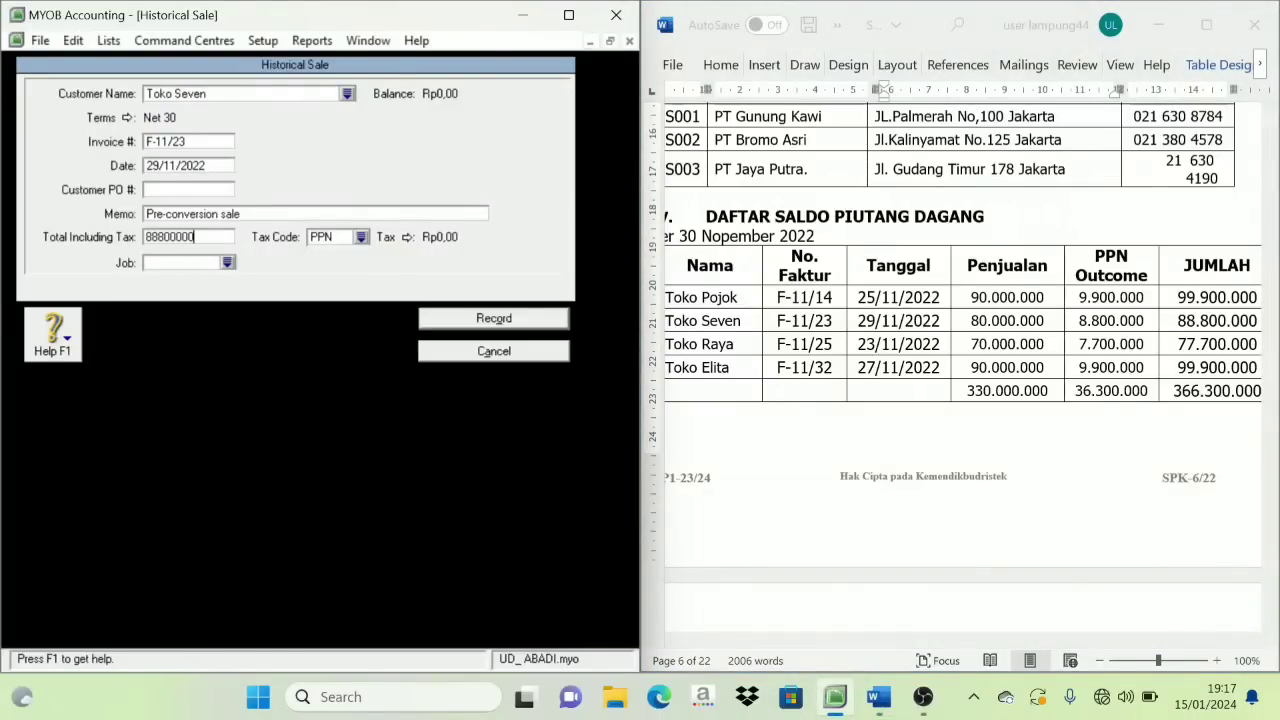
key(Tab)
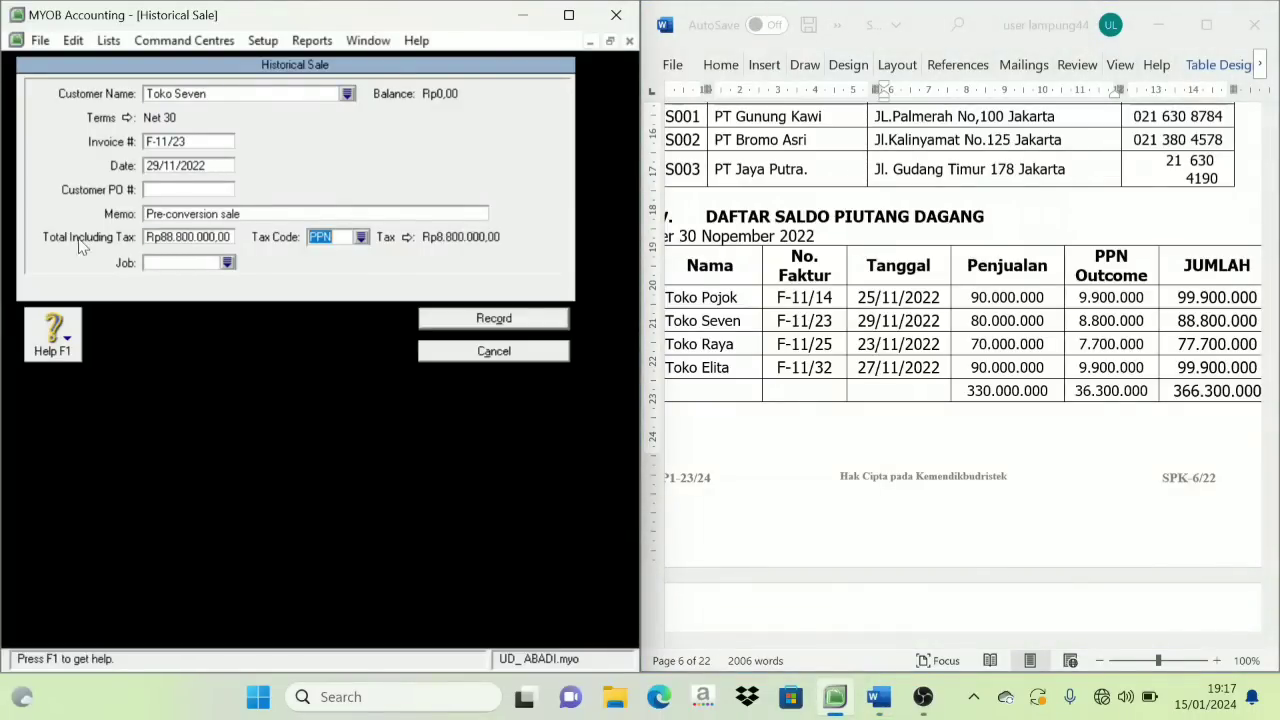
Change the Toko Seven sale's tax code to N-T and record the historical sale.
click(360, 237)
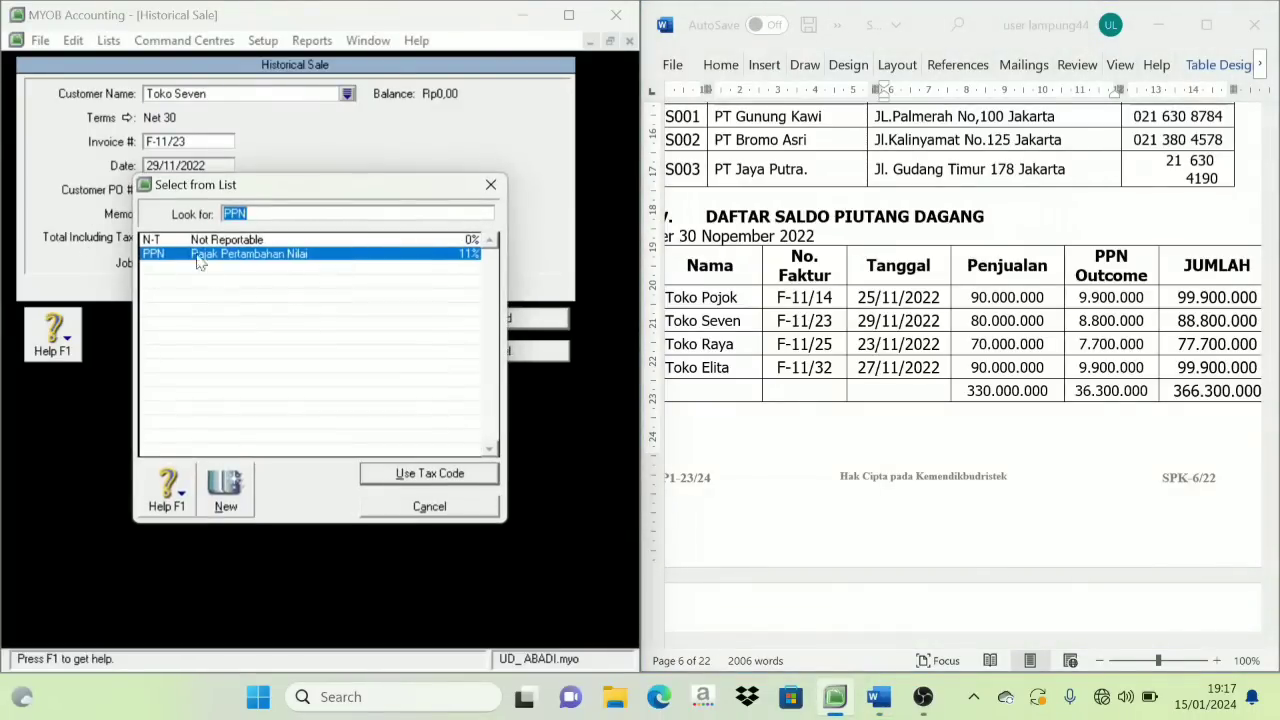
click(178, 243)
click(420, 476)
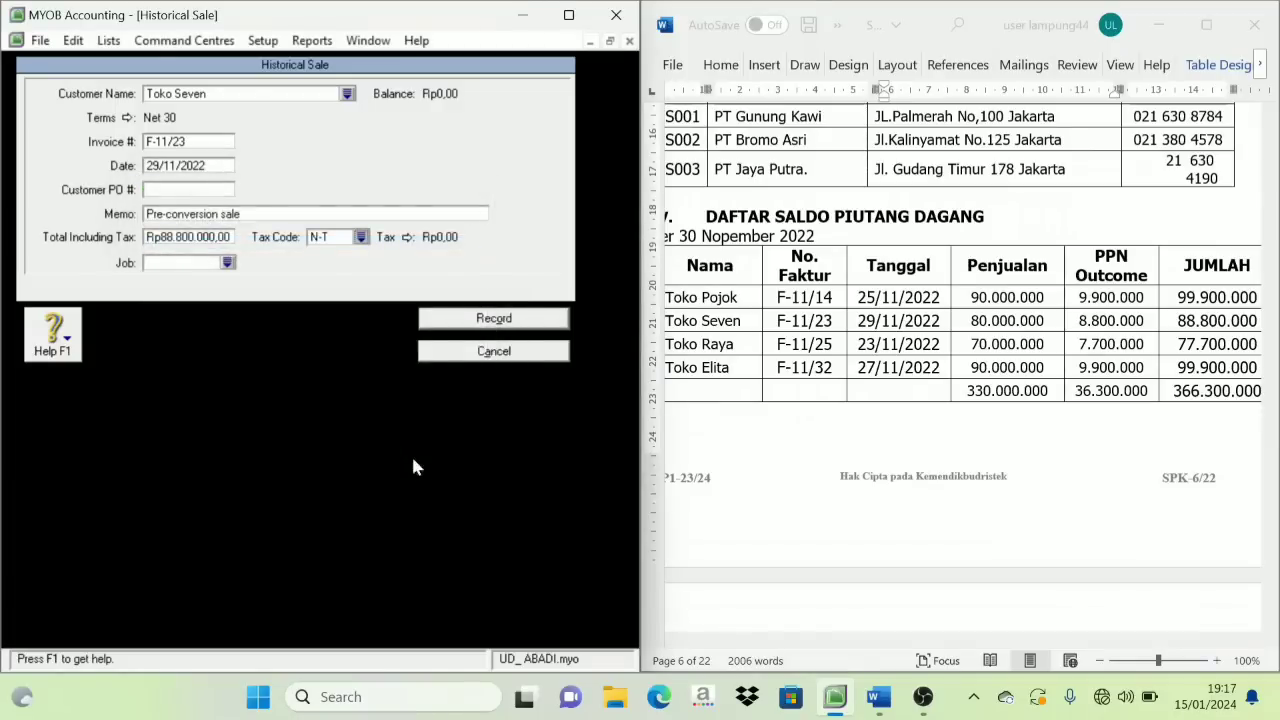
click(493, 320)
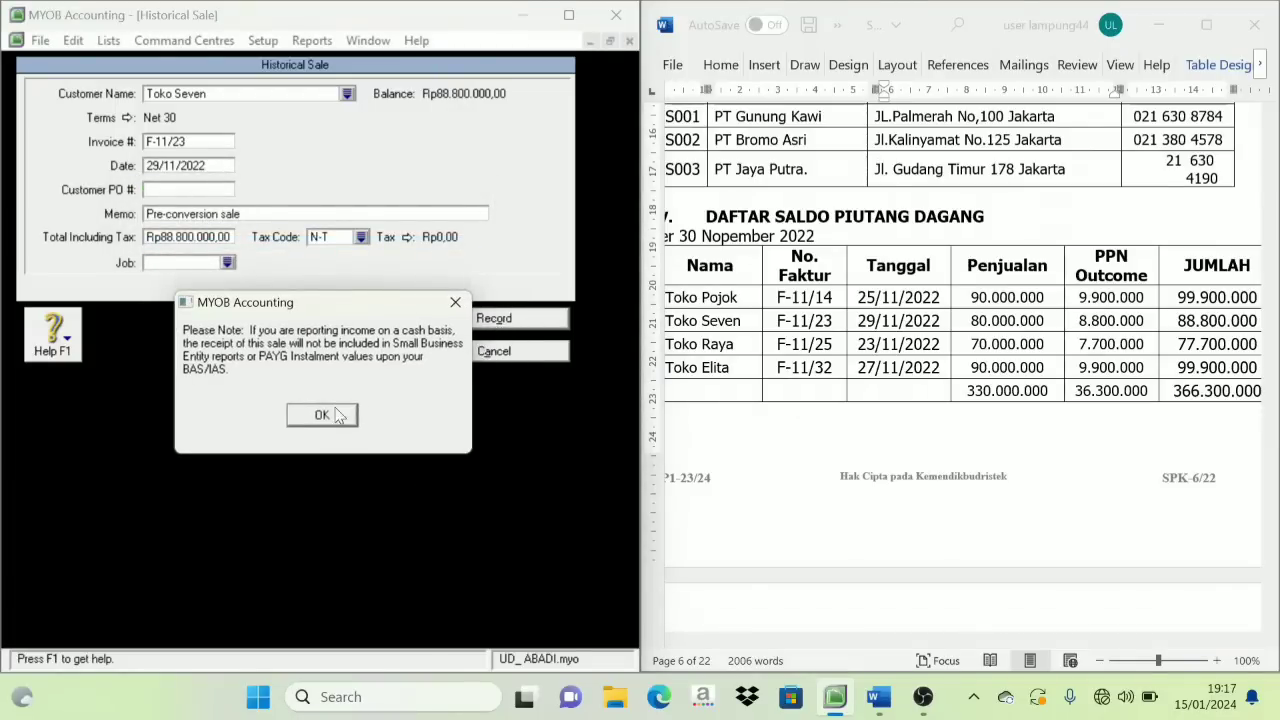
click(330, 418)
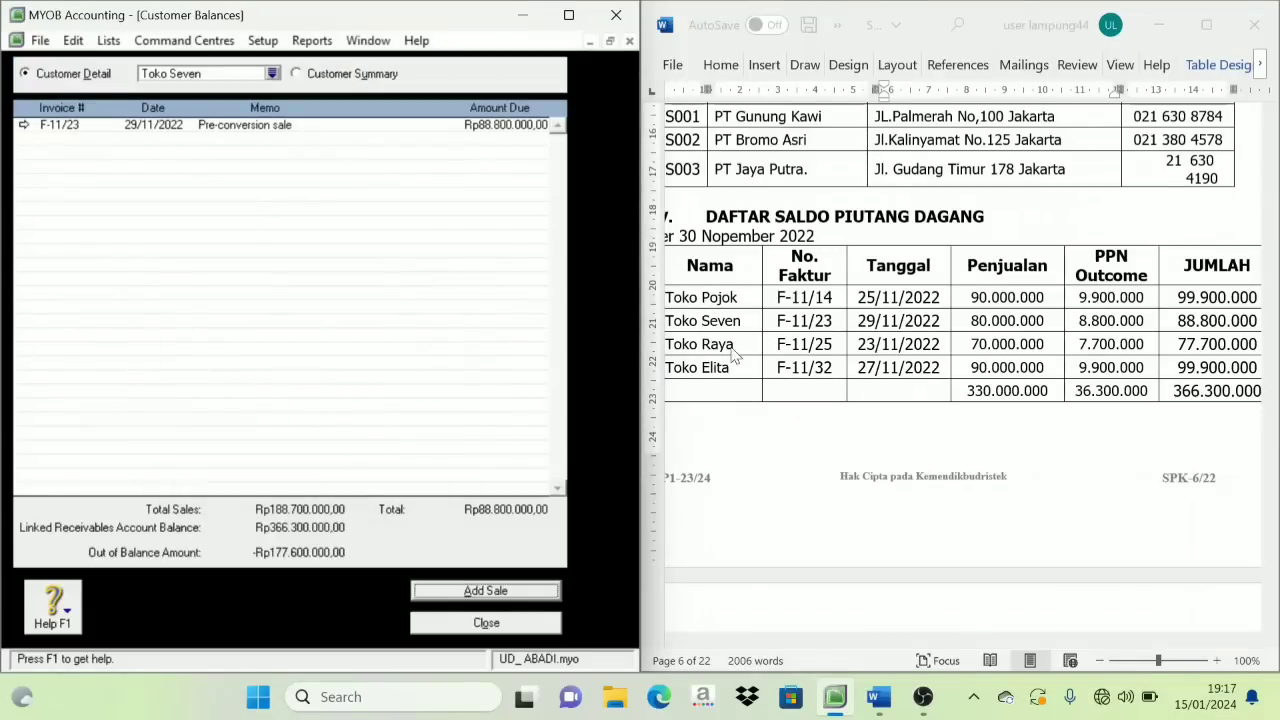
Switch Customer Balances to Toko Raya and start a new historical sale for this customer.
click(271, 74)
click(138, 268)
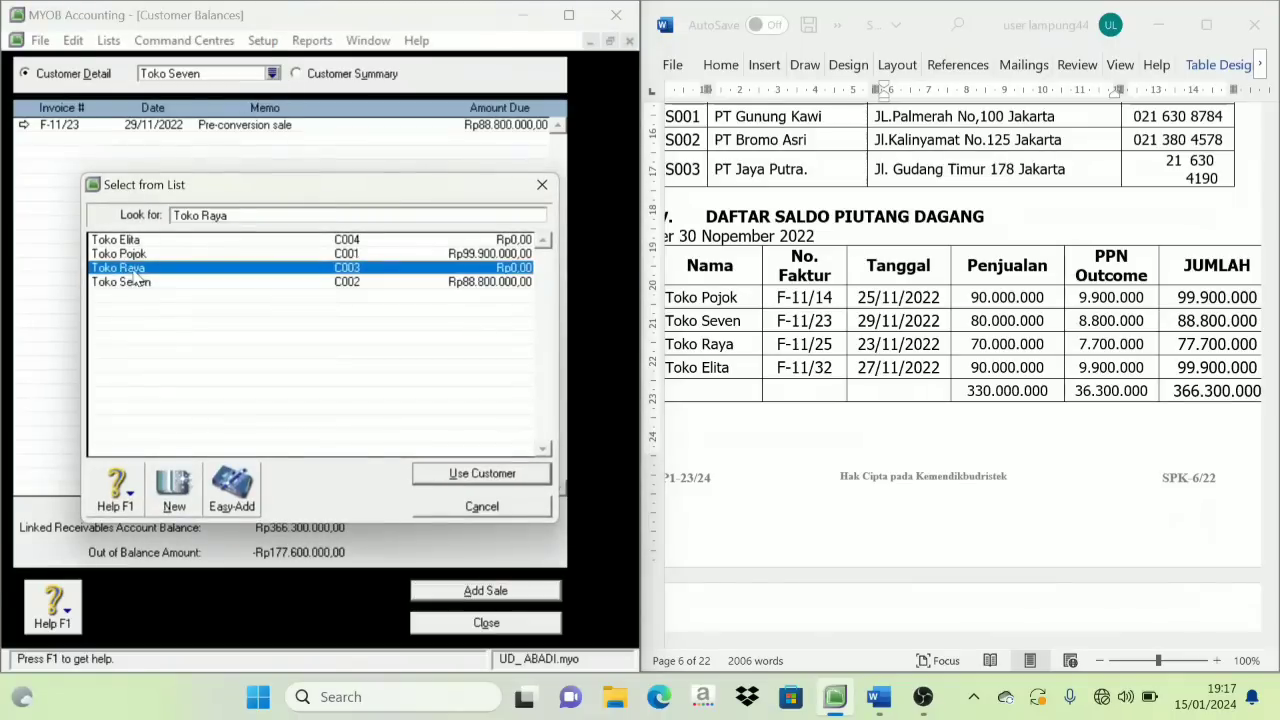
click(476, 474)
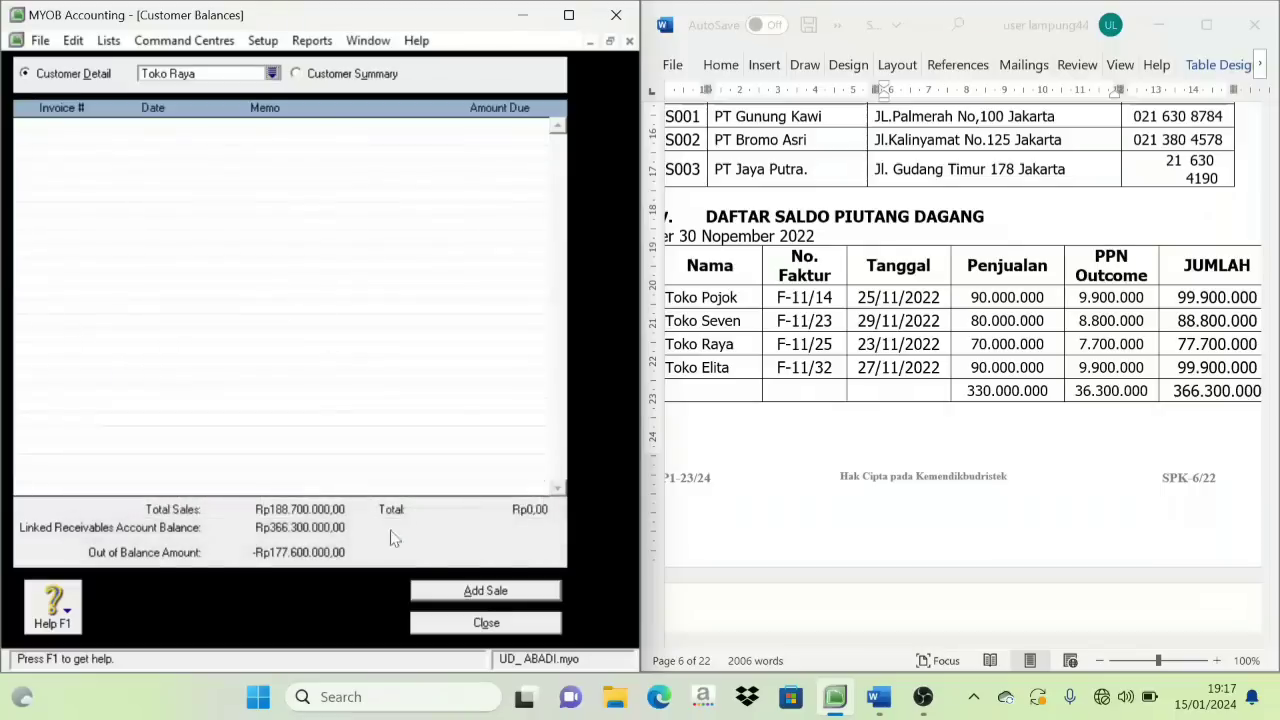
click(493, 592)
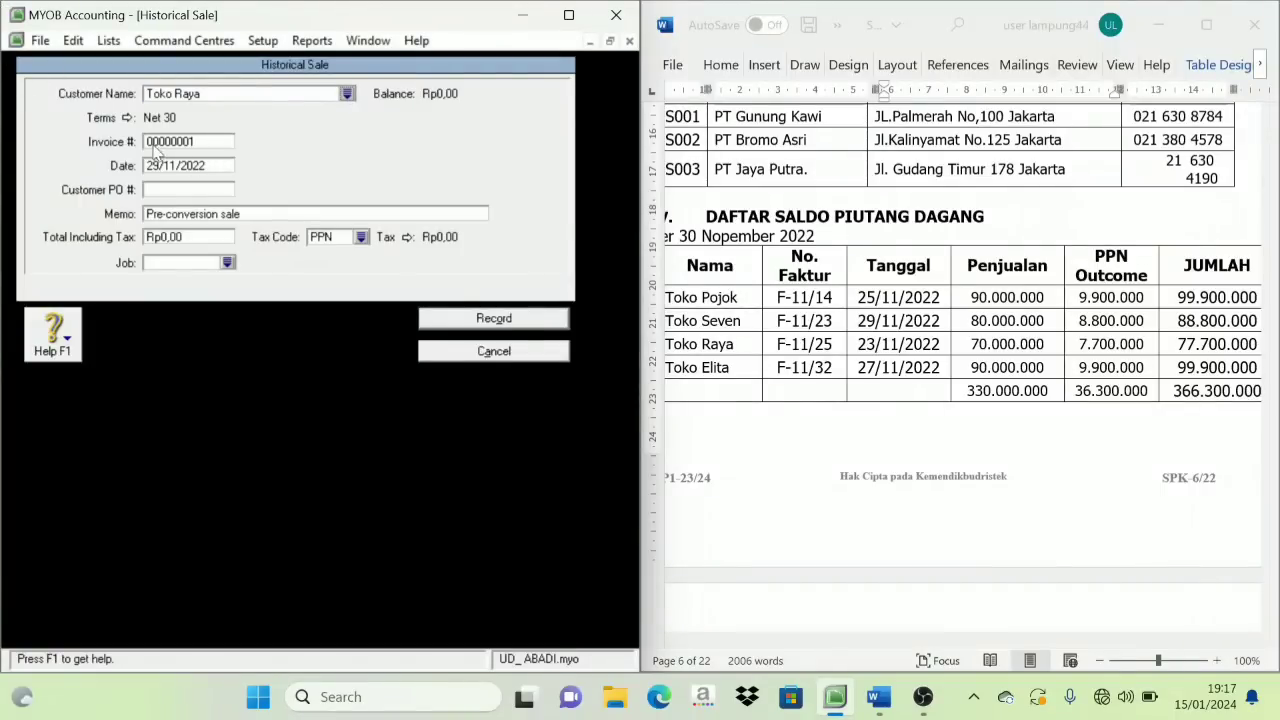
Enter invoice number F-11/25 and date 23/11/2022 for the Toko Raya historical sale.
click(158, 150)
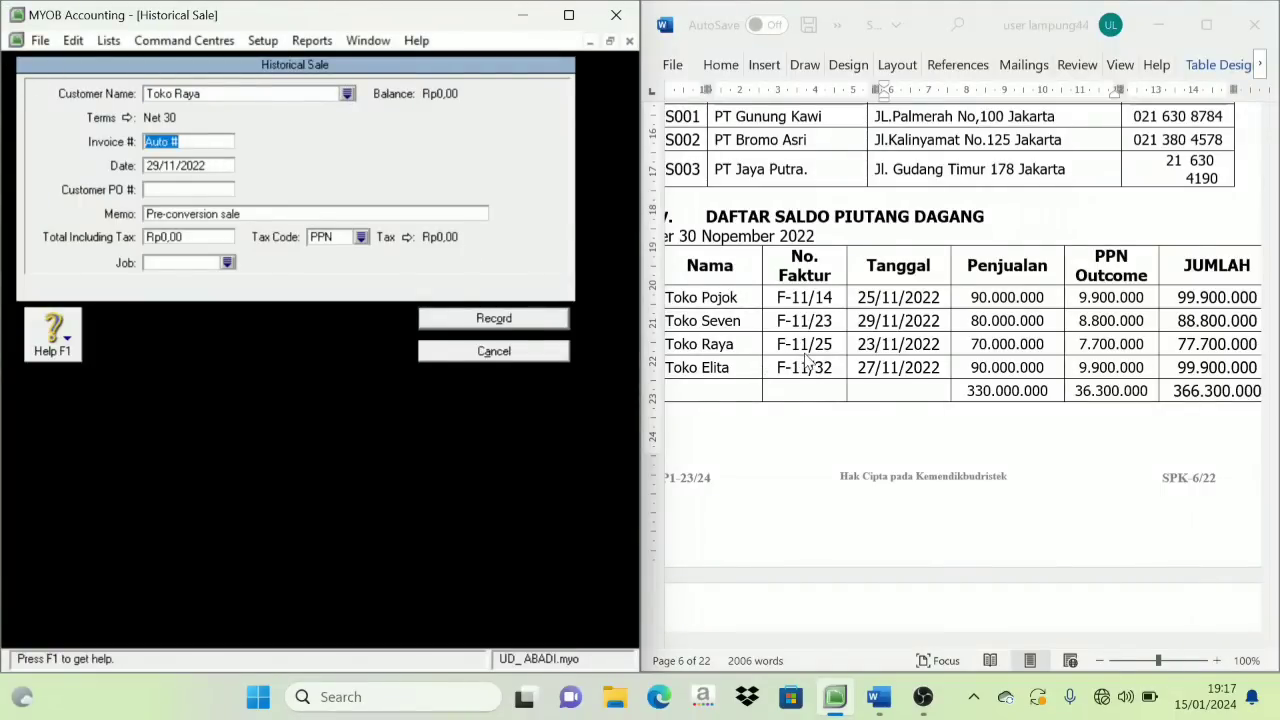
text(F-11/25)
key(Tab)
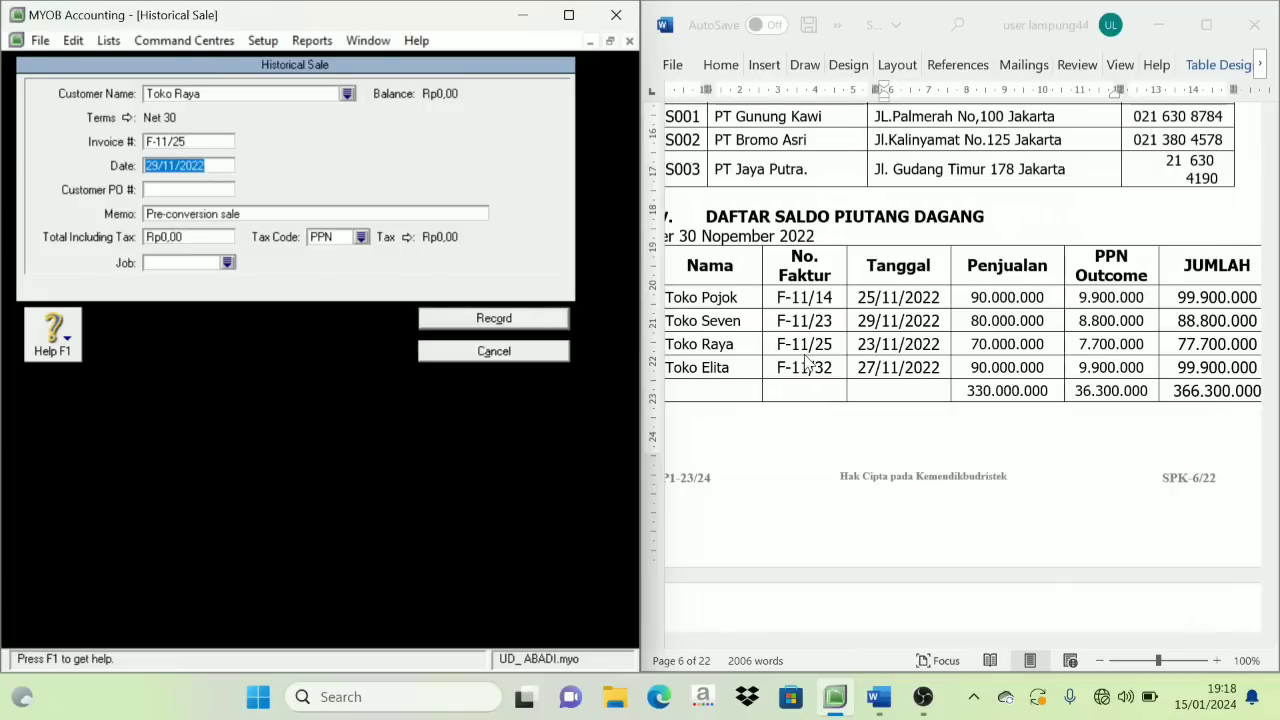
text(23)
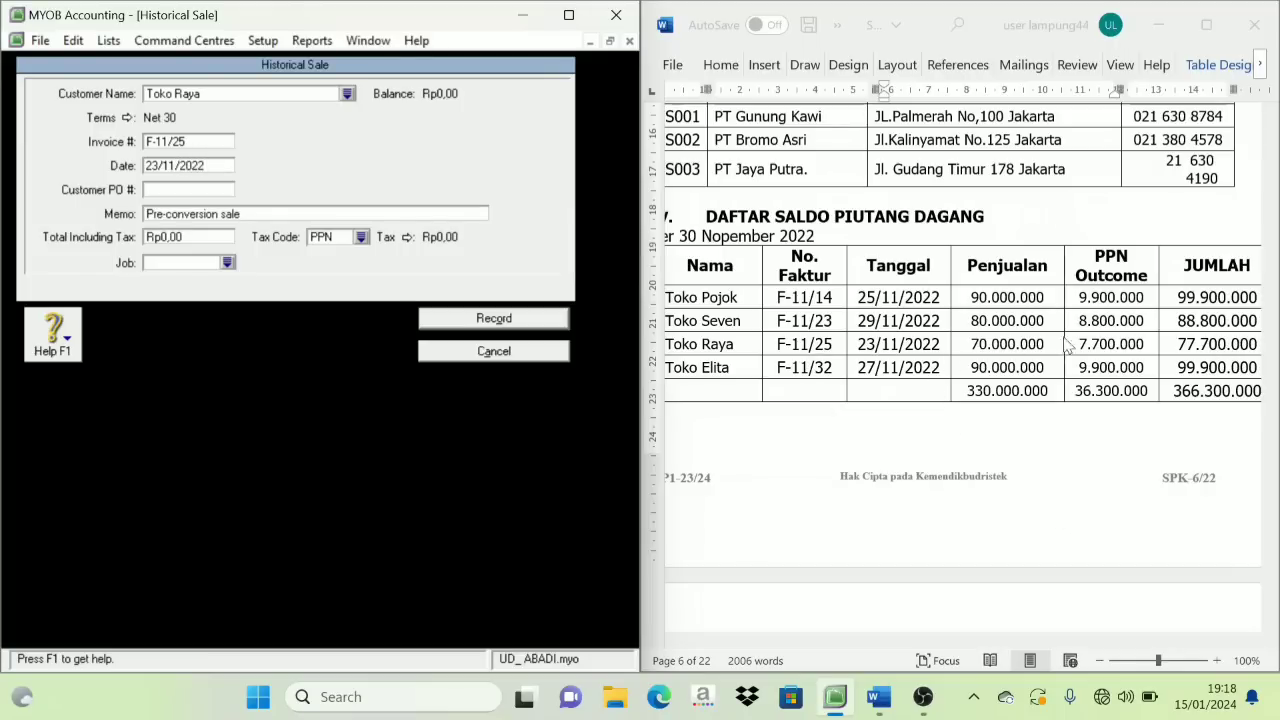
Set the Toko Raya sale's total including tax to 77.700.000.
click(172, 243)
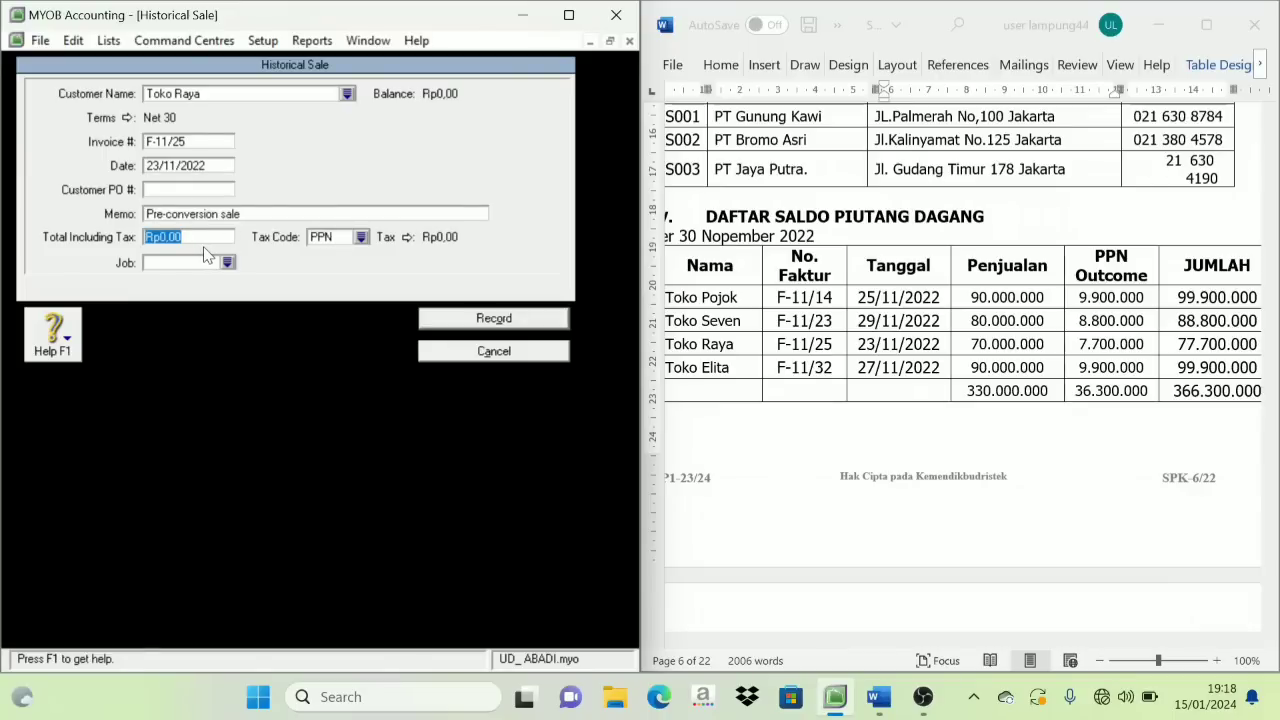
text(7)
text(7.700.000)
key(Tab)
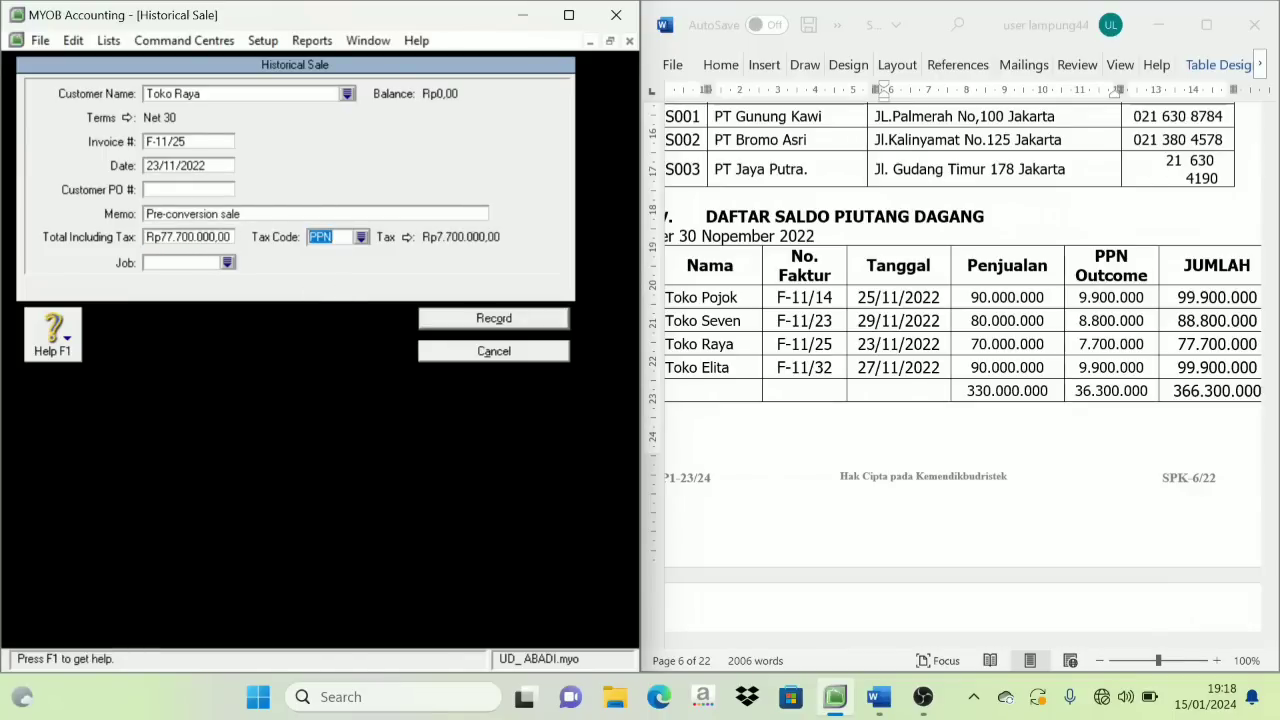
Change the Toko Raya sale's tax code to N-T and record the historical sale.
click(361, 242)
click(161, 244)
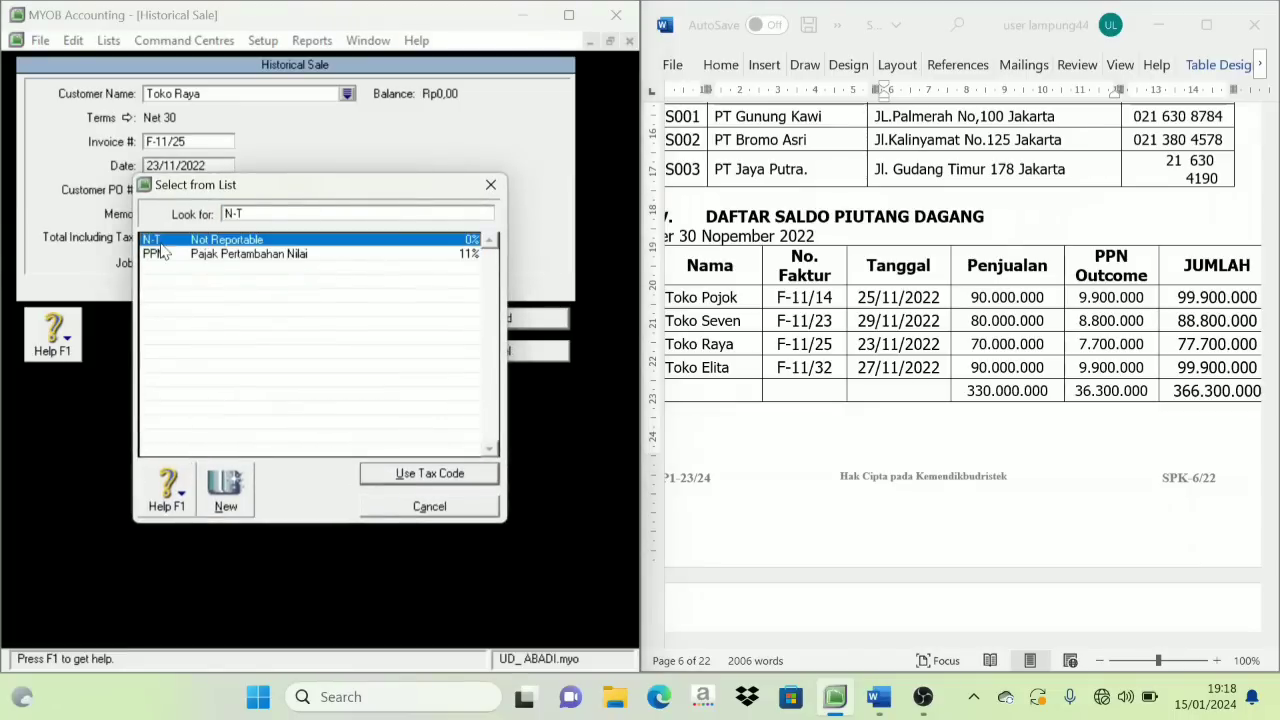
click(398, 475)
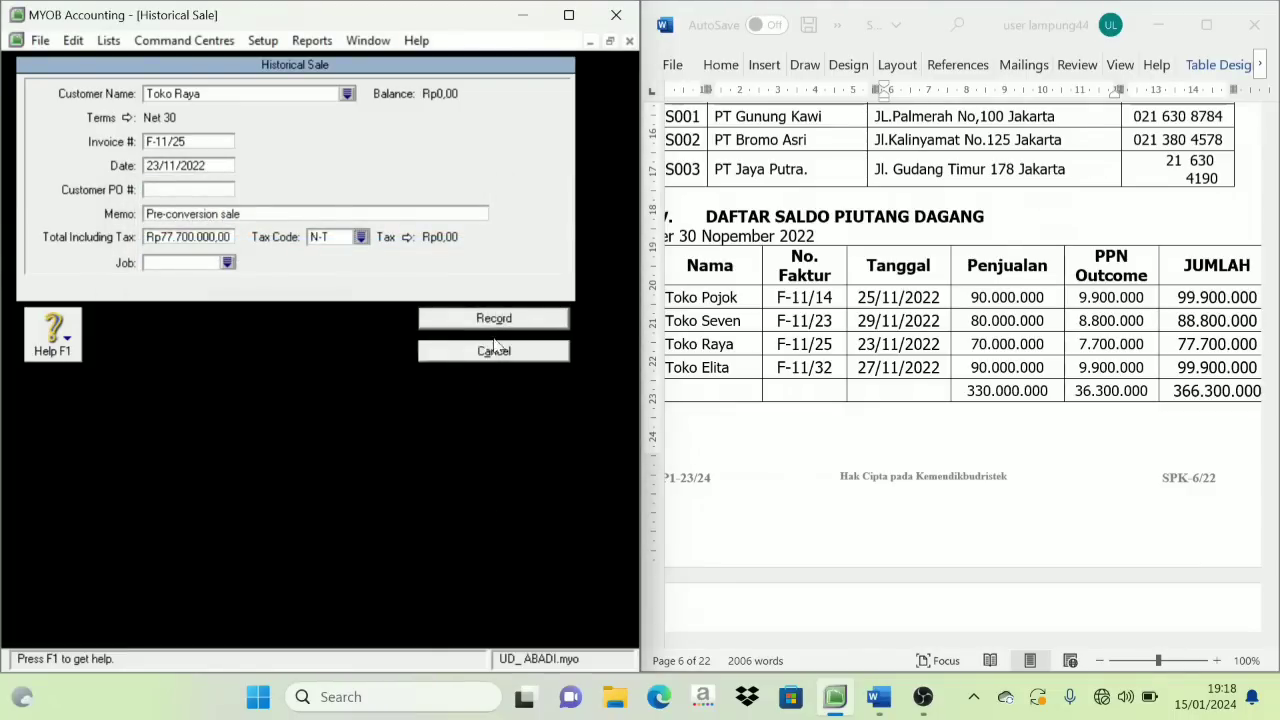
click(497, 324)
click(318, 410)
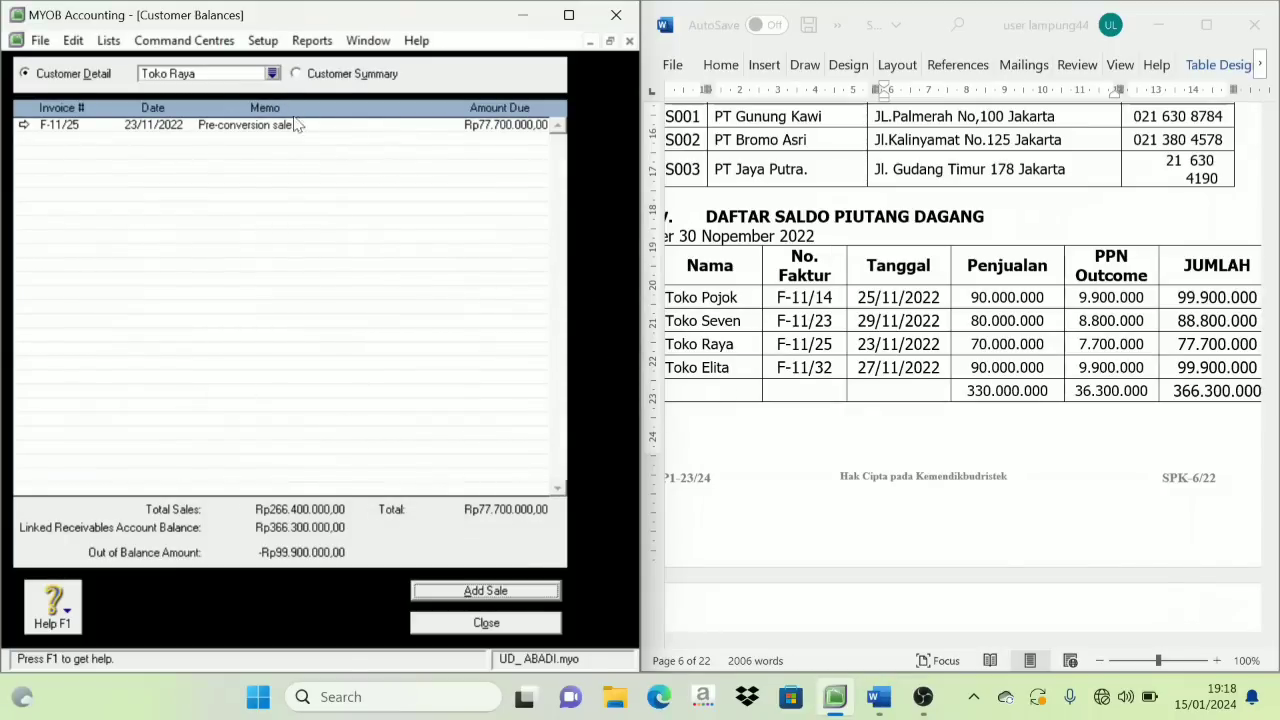
Switch Customer Balances to Toko Elita and start a new historical sale for this customer.
click(274, 75)
click(126, 240)
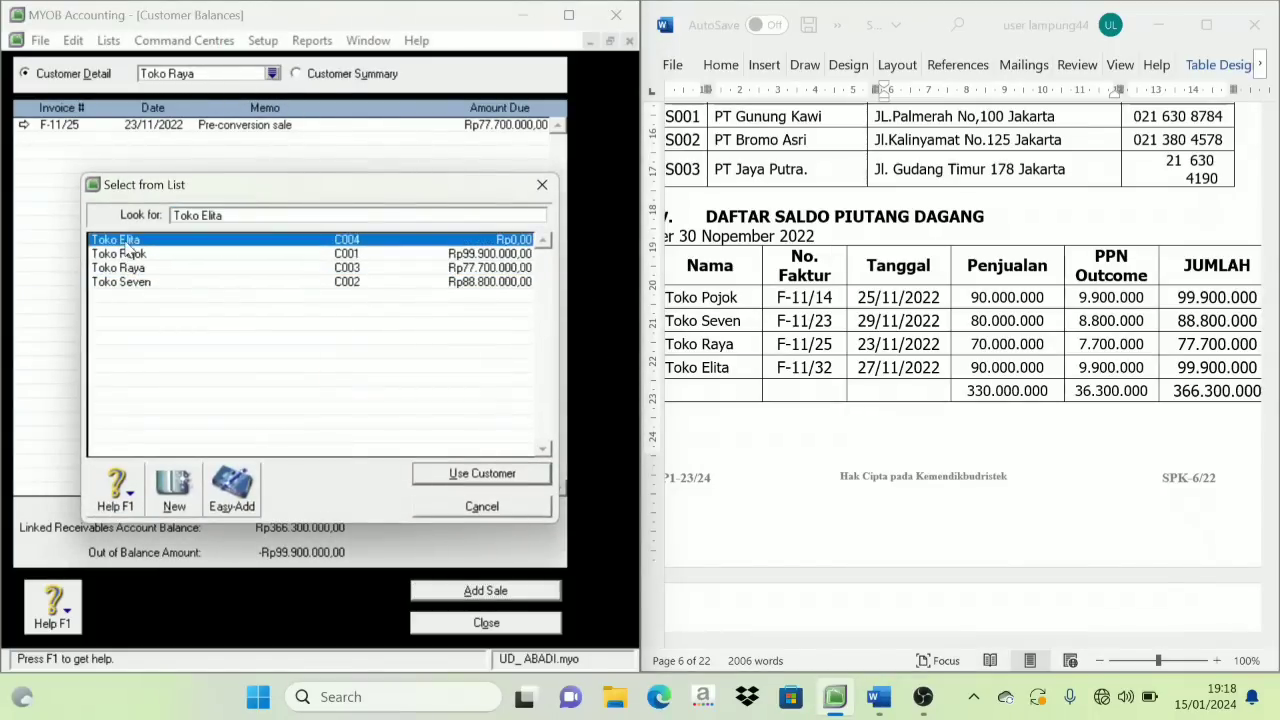
click(481, 474)
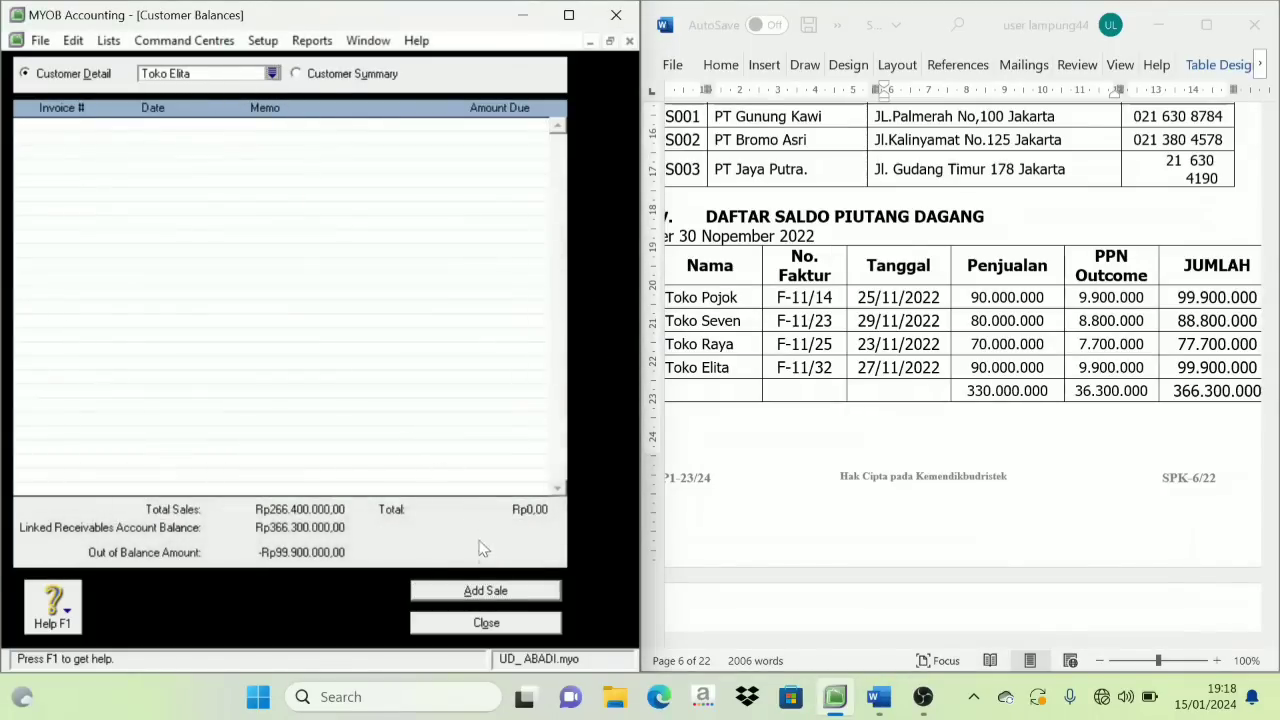
click(494, 594)
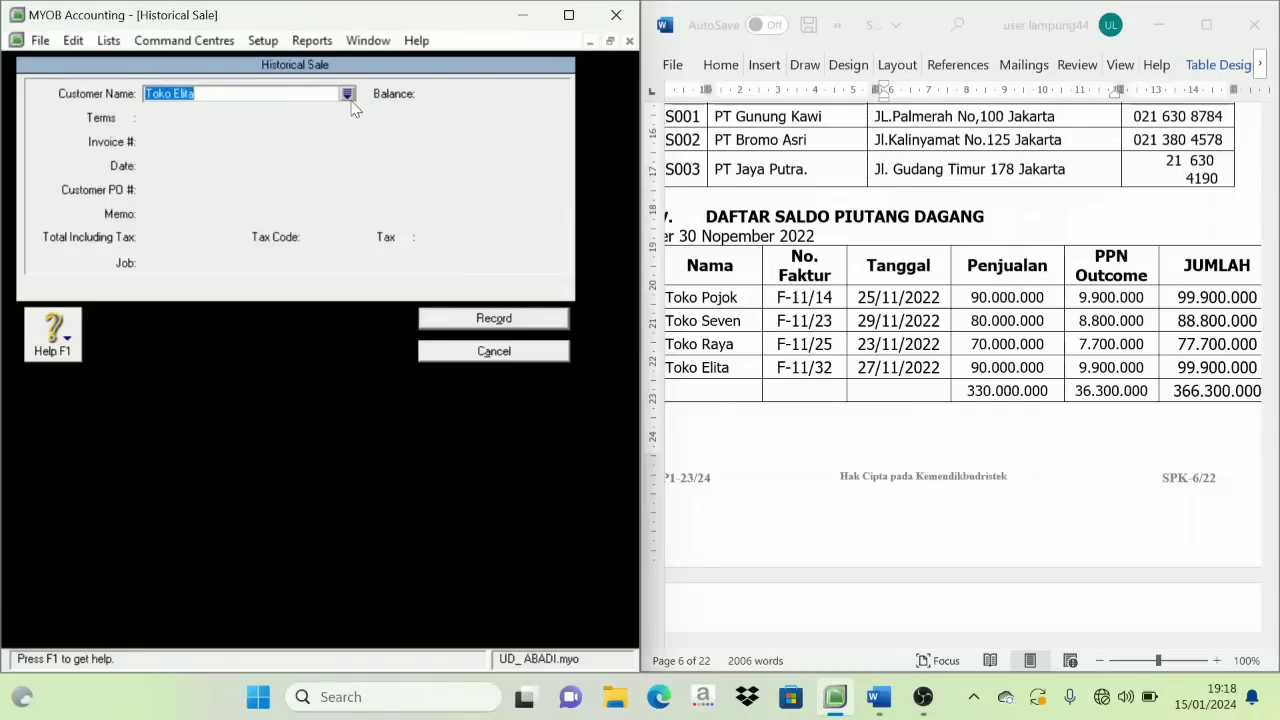
Enter invoice number F-11/32 and date 27/11/2022 for the Toko Elita historical sale.
double_click(172, 143)
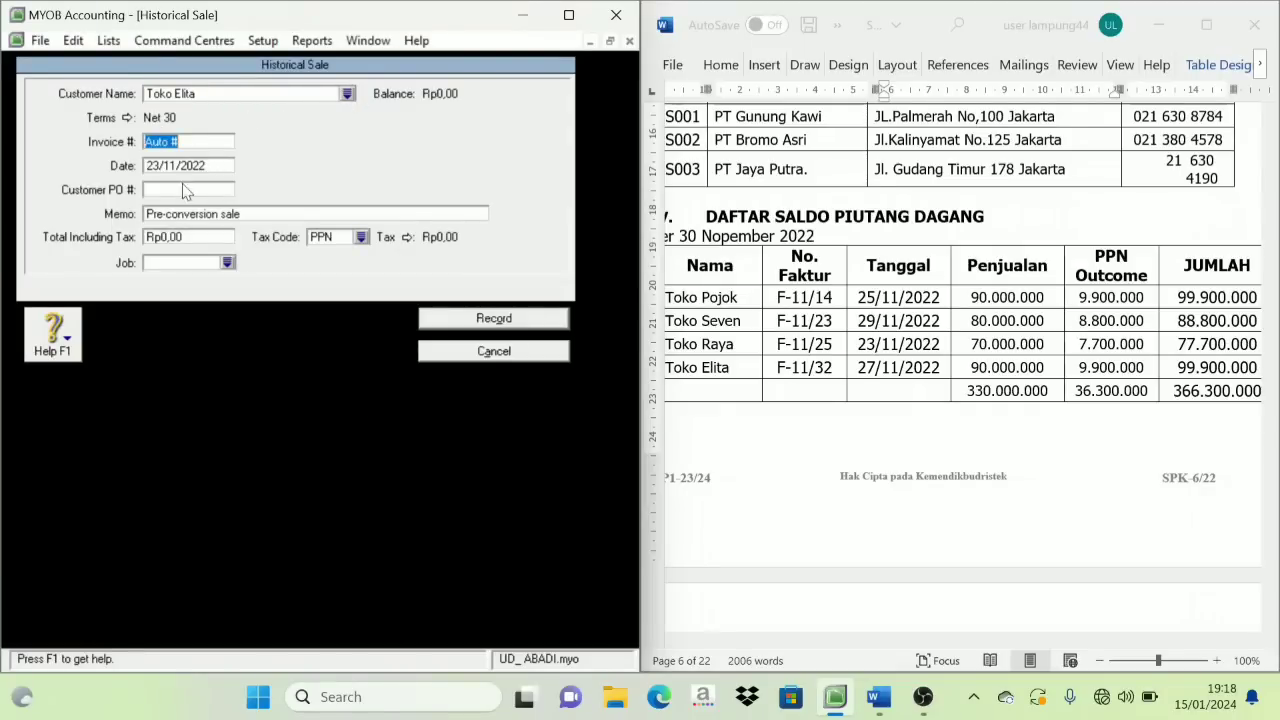
text(F-11/32)
key(Tab)
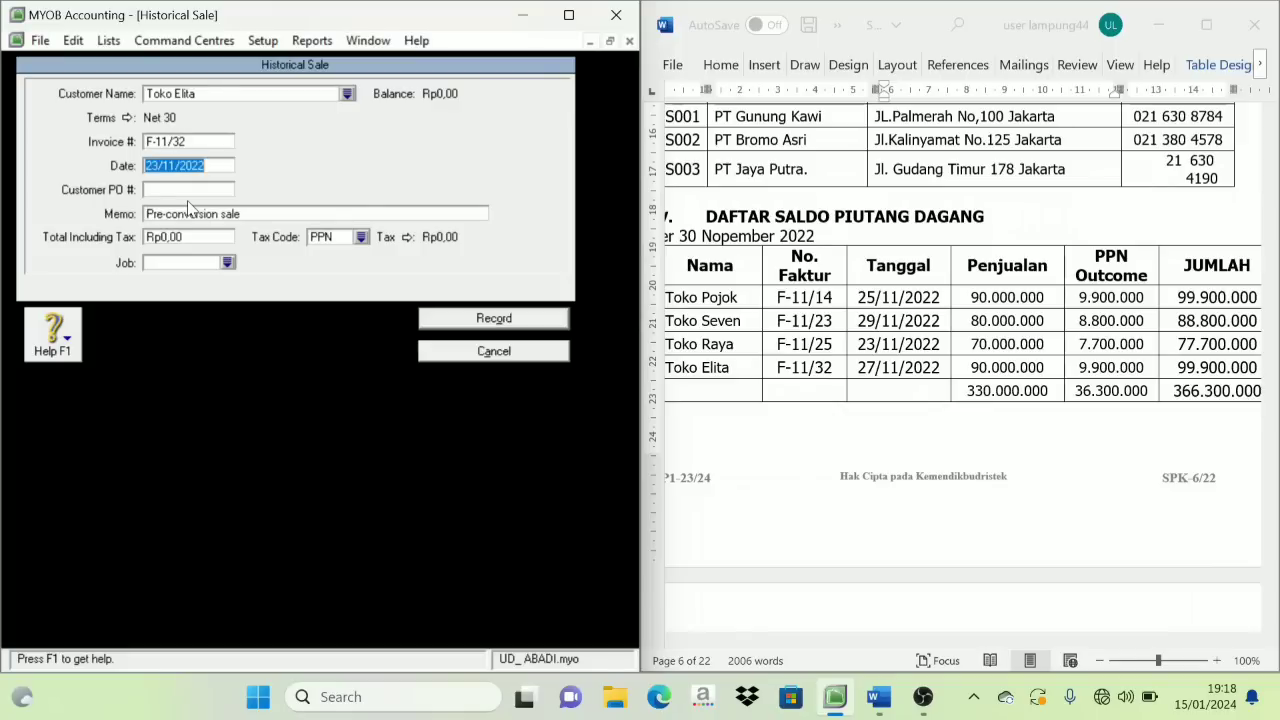
text(27/11)
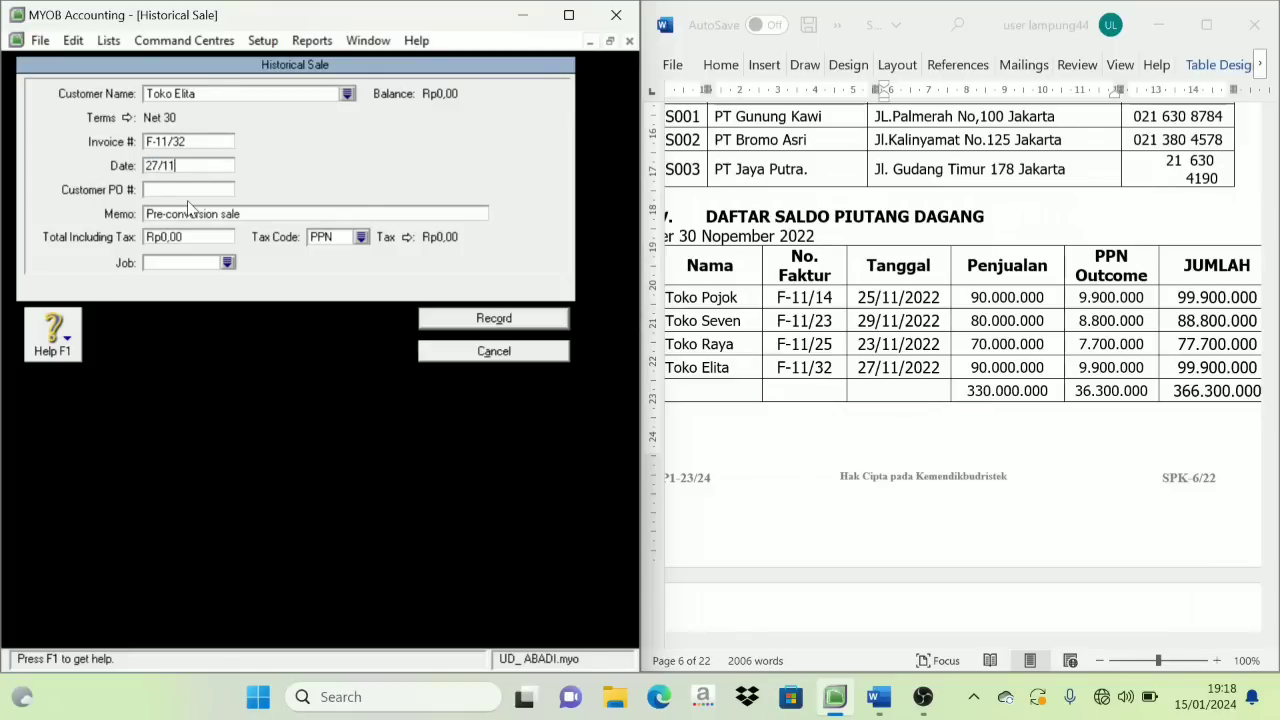
text(/2022)
Set the Toko Elita sale's total including tax to 99.900.000.
click(189, 241)
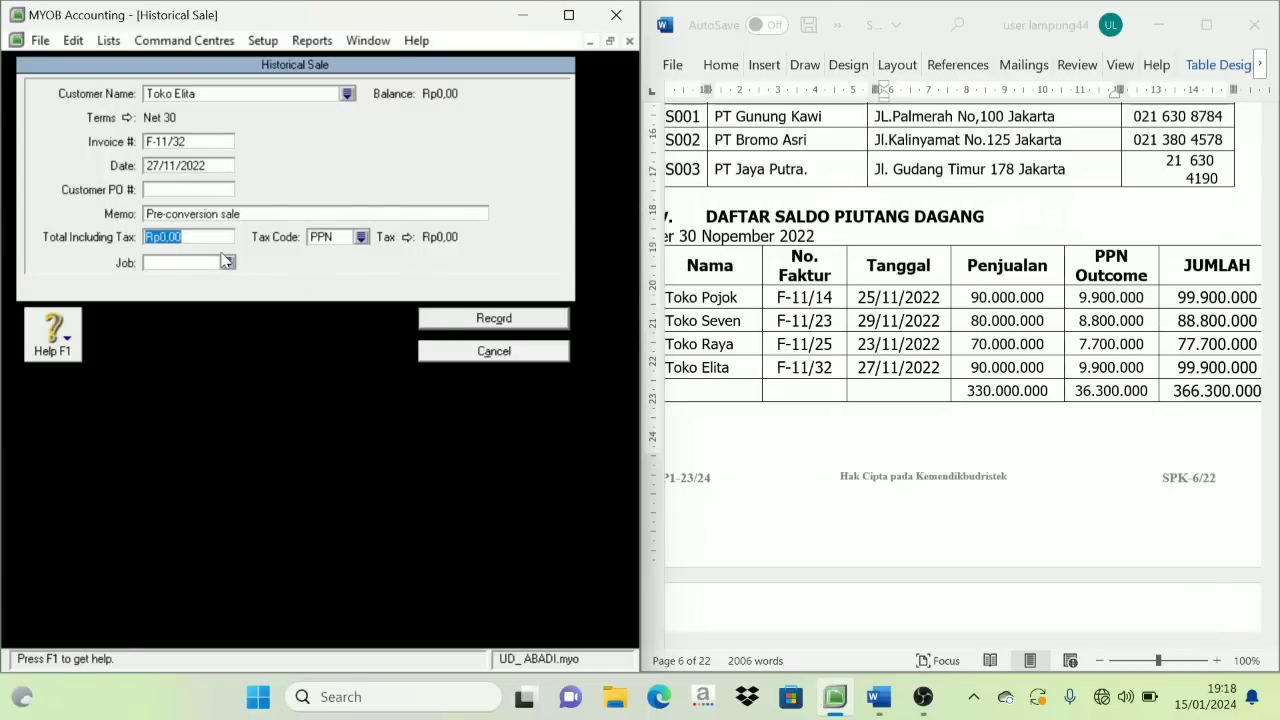
text(99.900.000)
key(Tab)
Change the Toko Elita sale's tax code to N-T and record the historical sale.
click(361, 240)
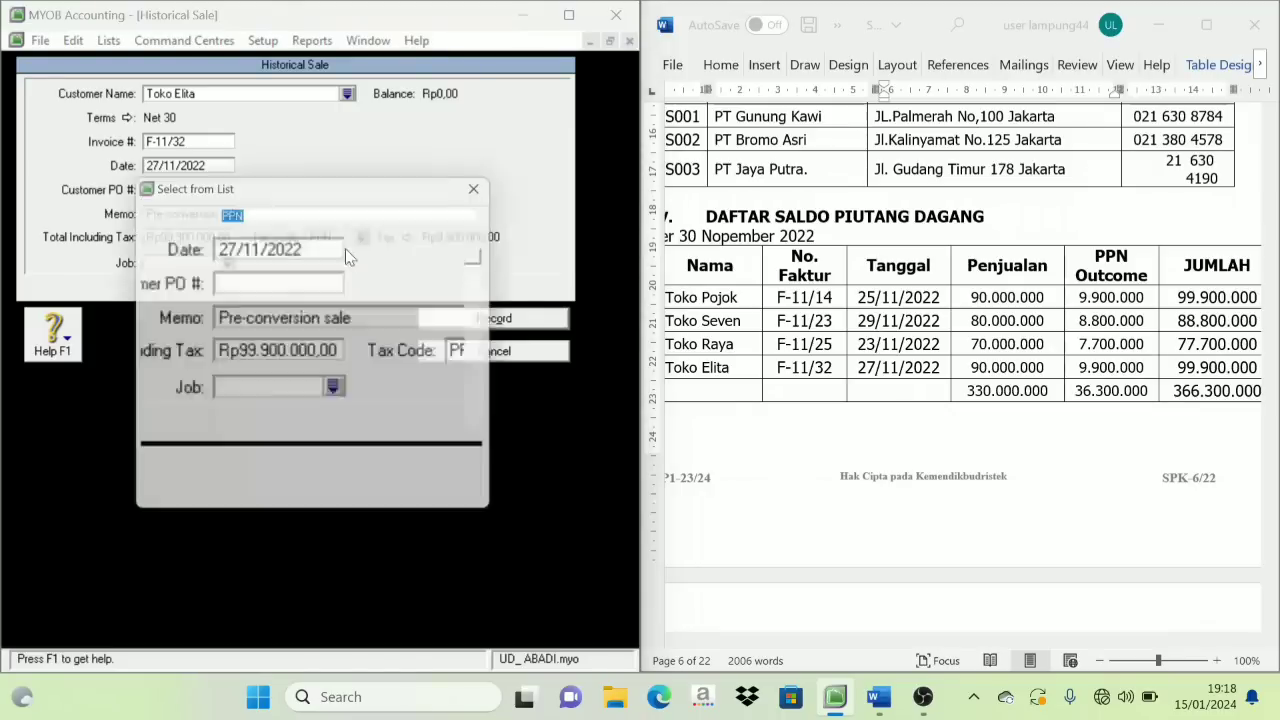
click(178, 241)
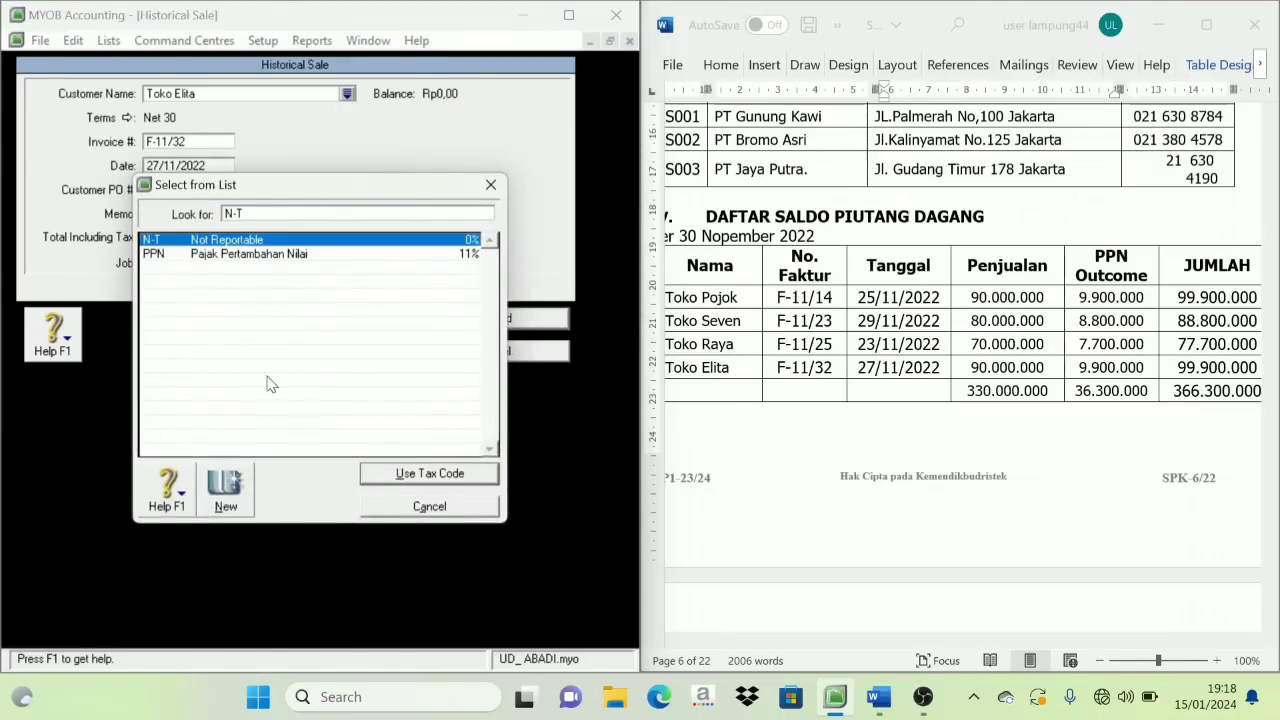
click(376, 473)
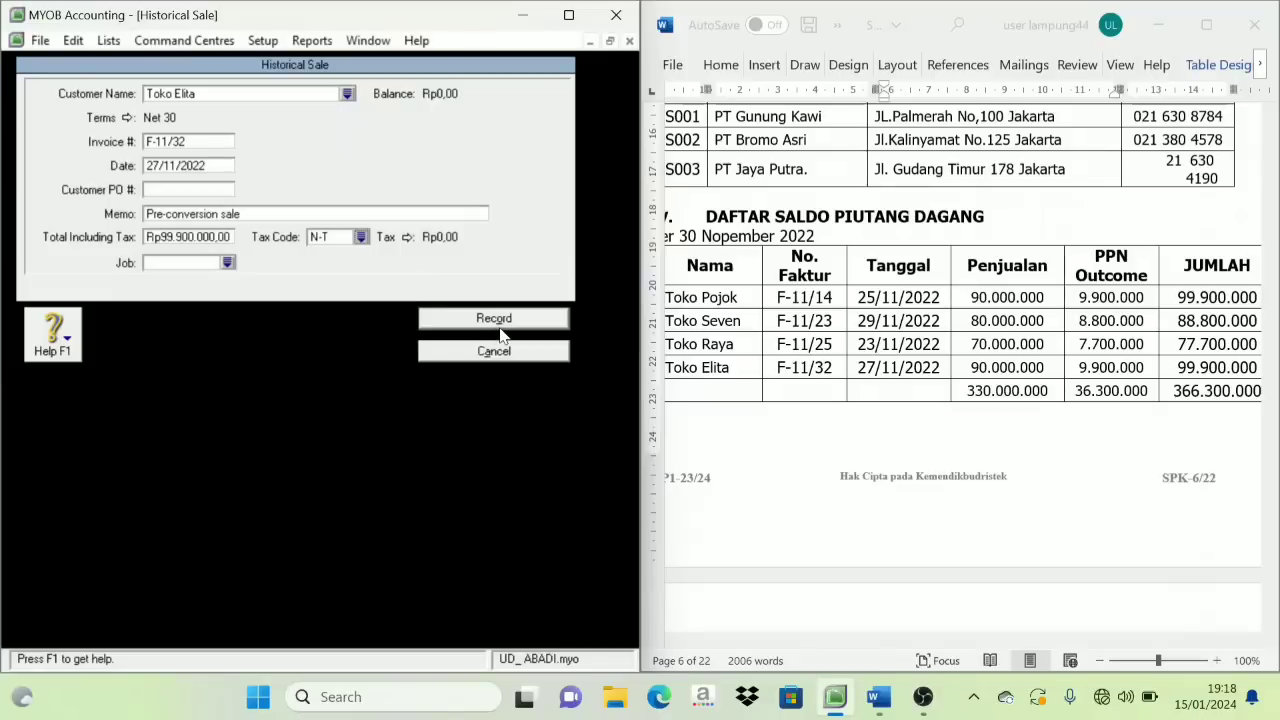
click(494, 320)
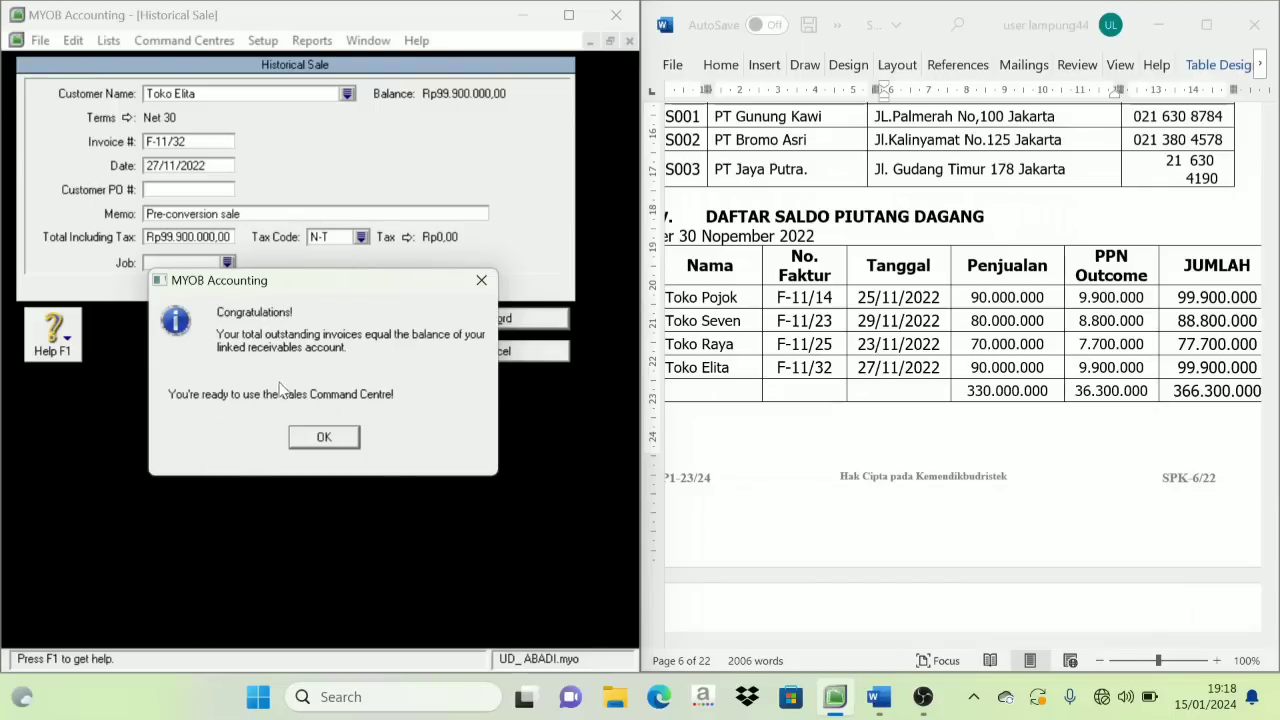
click(324, 437)
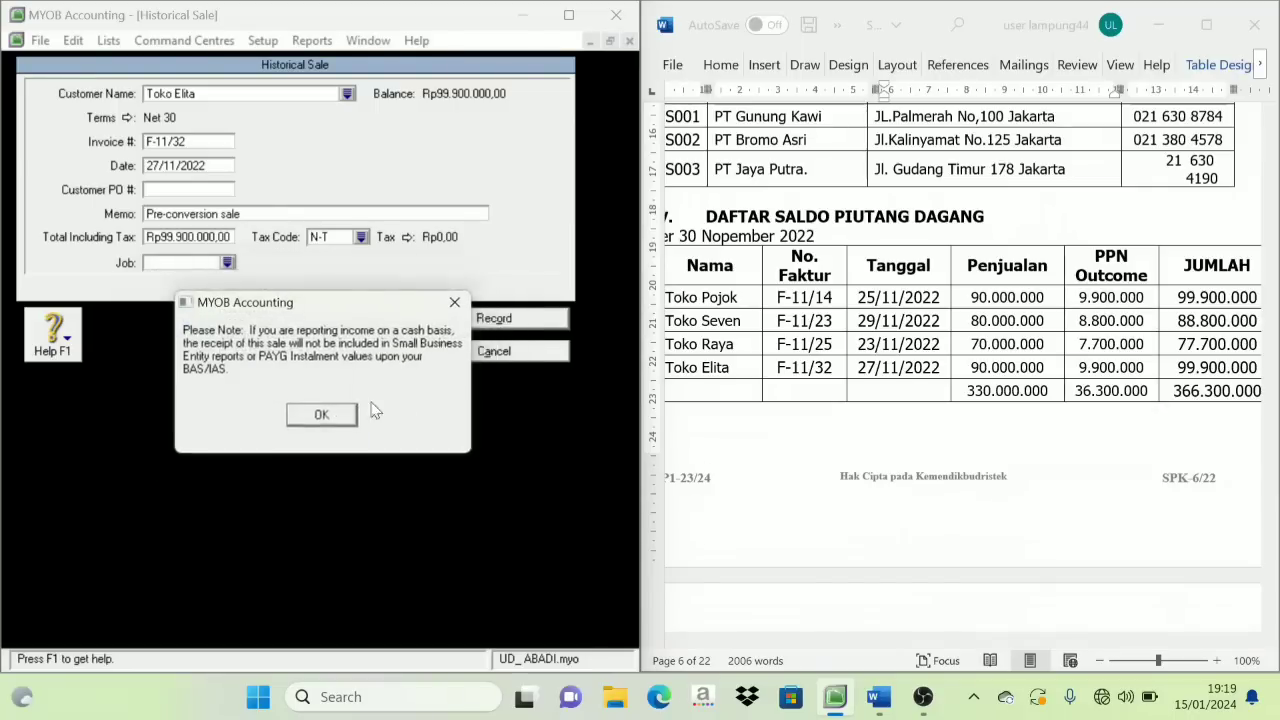
click(320, 412)
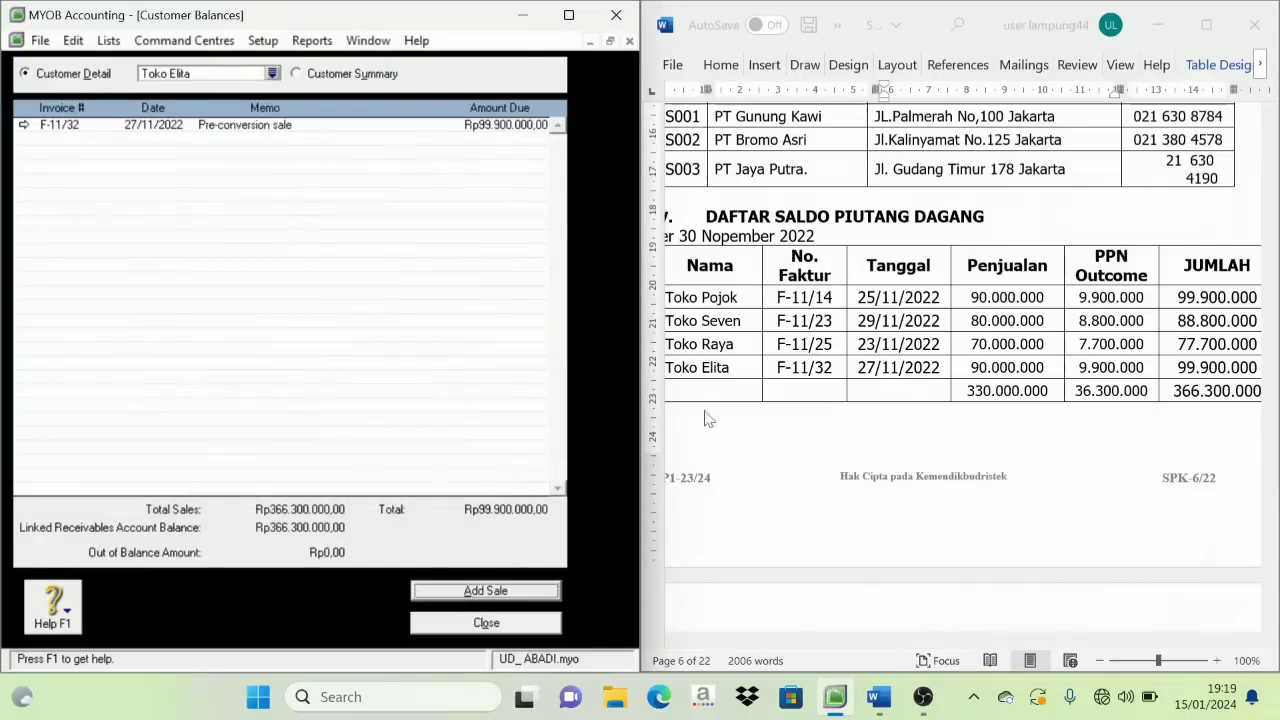
Close Customer Balances and find the supplier payables table DAFTAR SALDO UTANG DAGANG in the Word document.
click(490, 623)
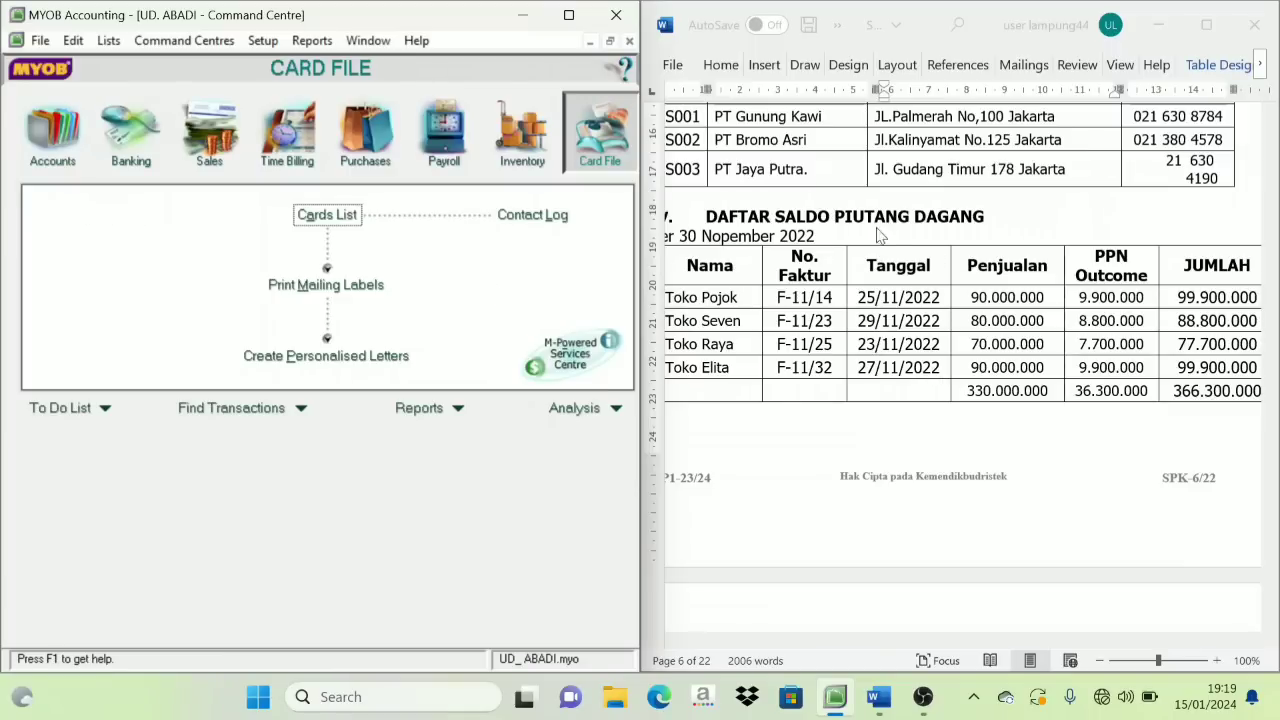
scroll(878, 234, down, 5)
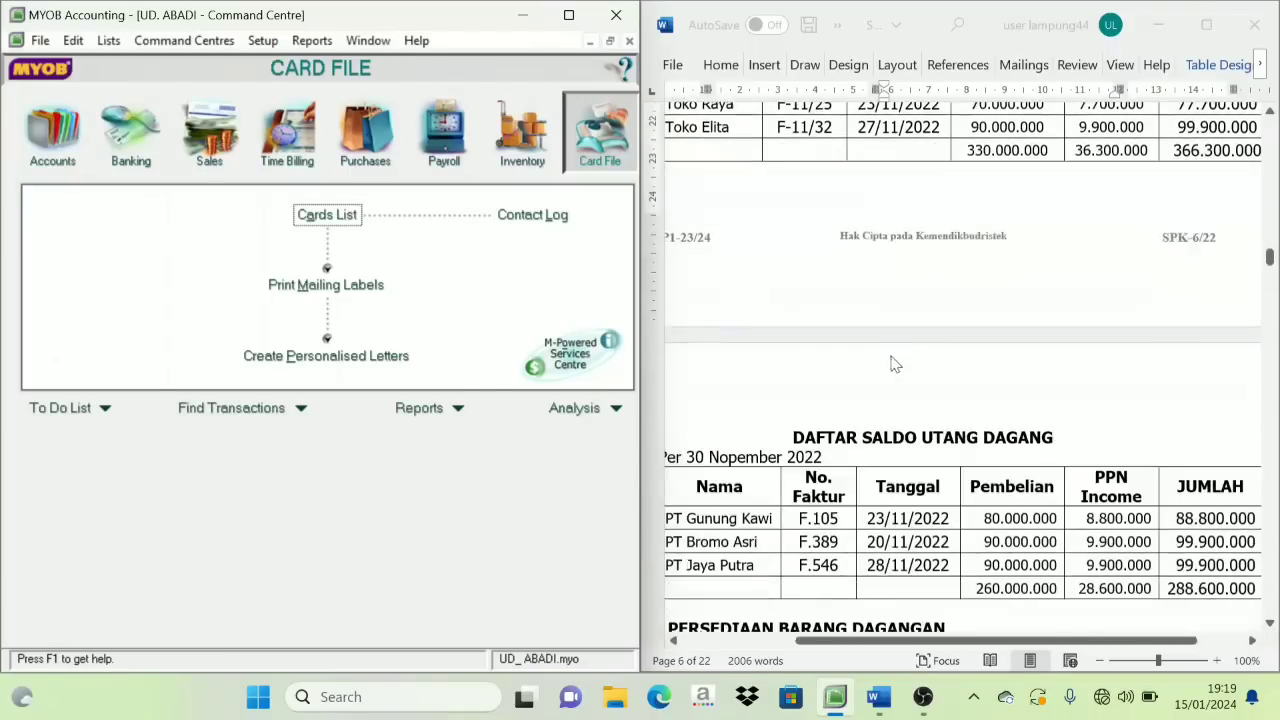
scroll(895, 364, down, 4)
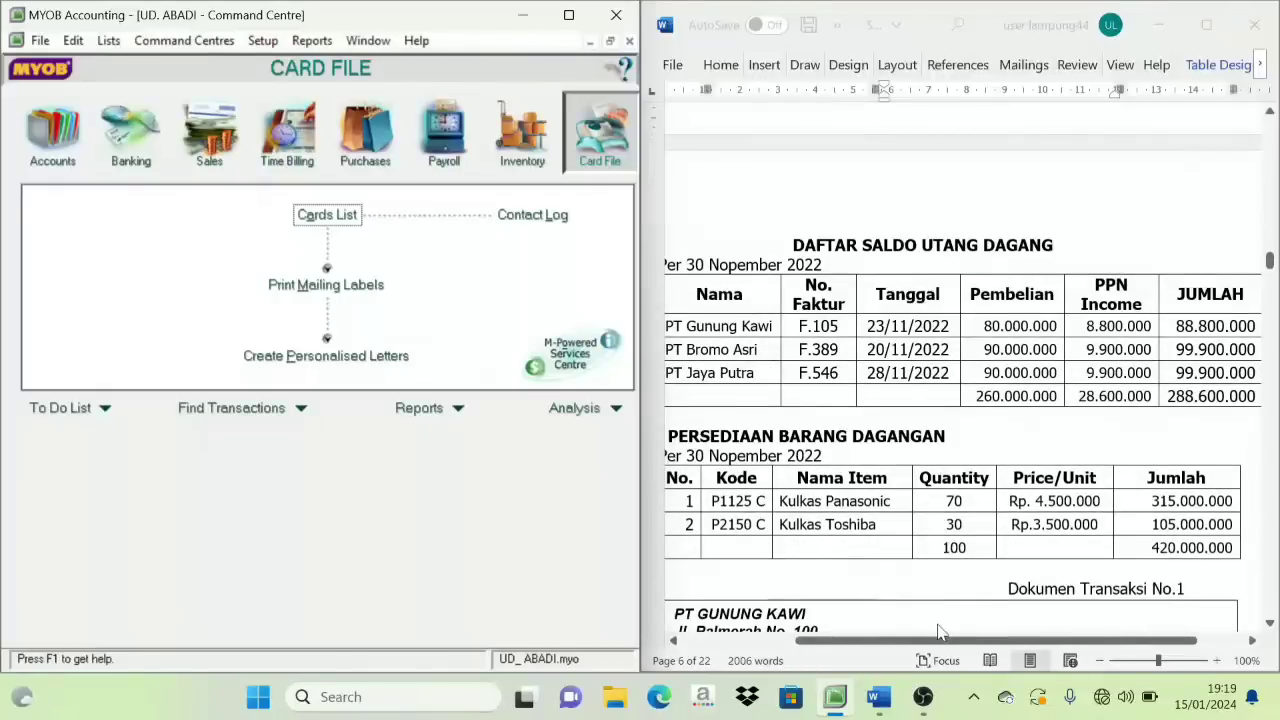
Open Supplier Balances from the setup options and start a historical purchase for PT Gunung Kawi.
drag(934, 640, 908, 640)
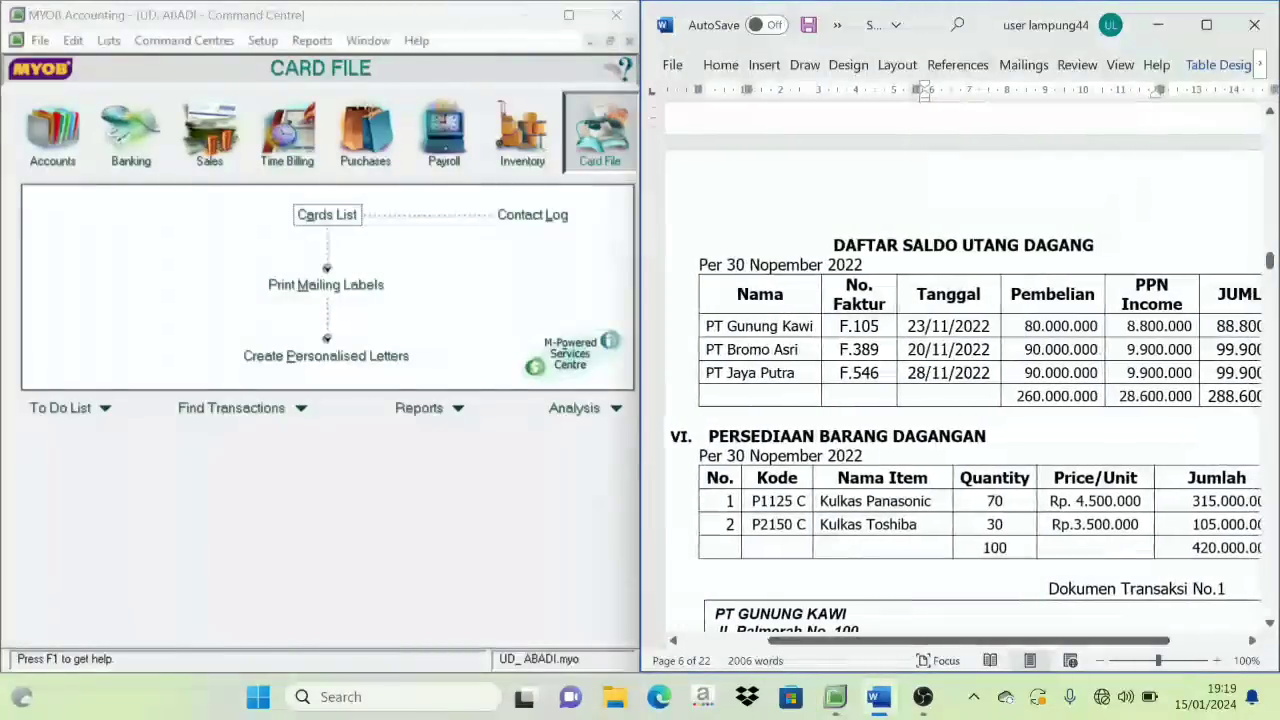
click(208, 260)
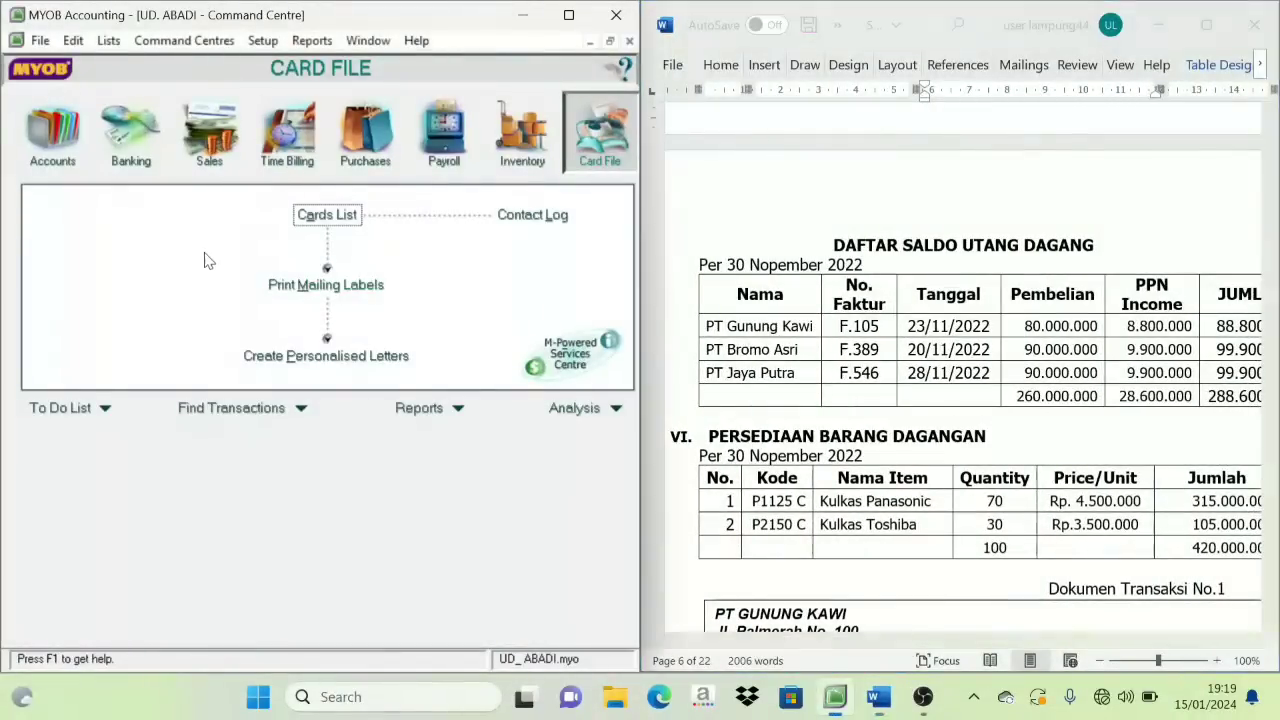
click(260, 42)
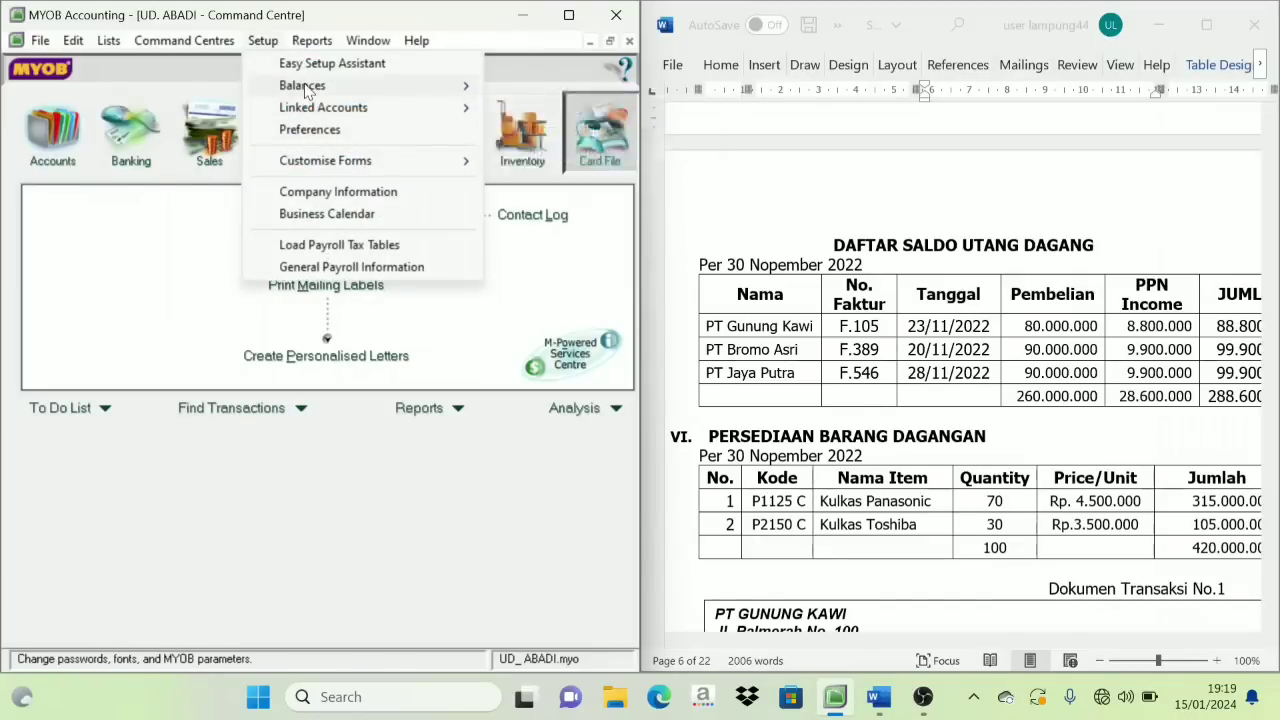
mouse_move(307, 88)
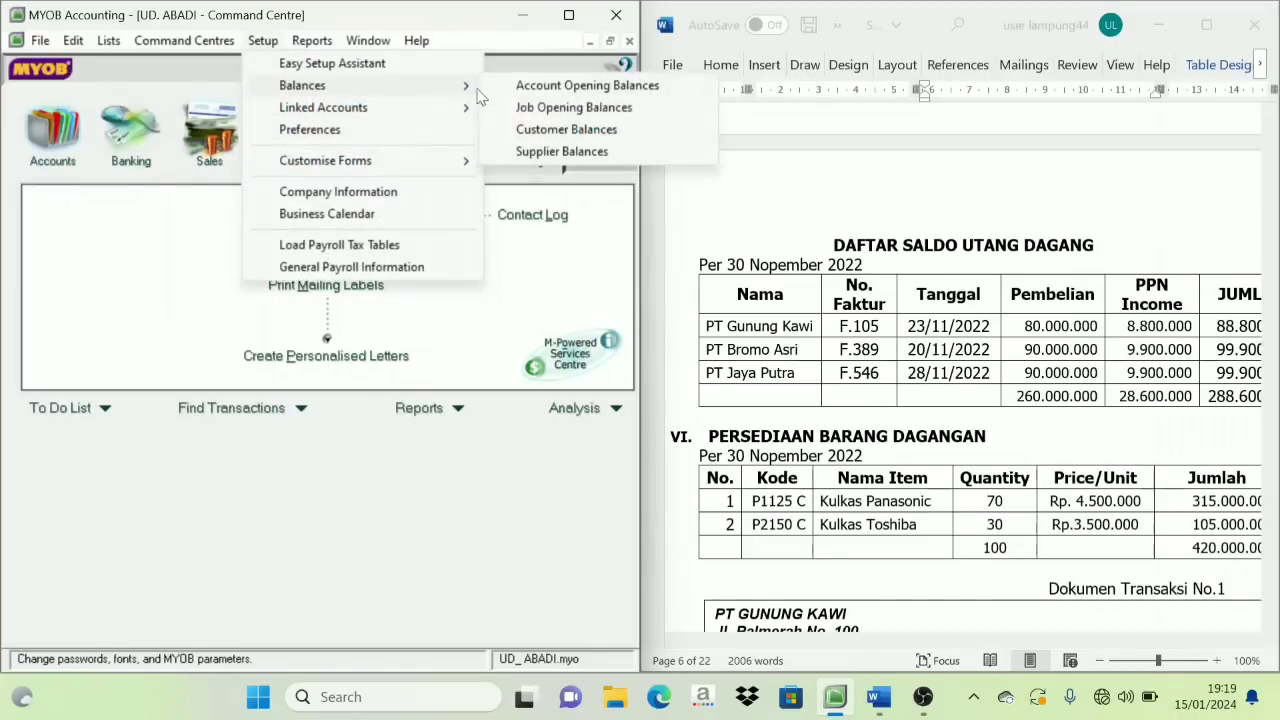
click(575, 151)
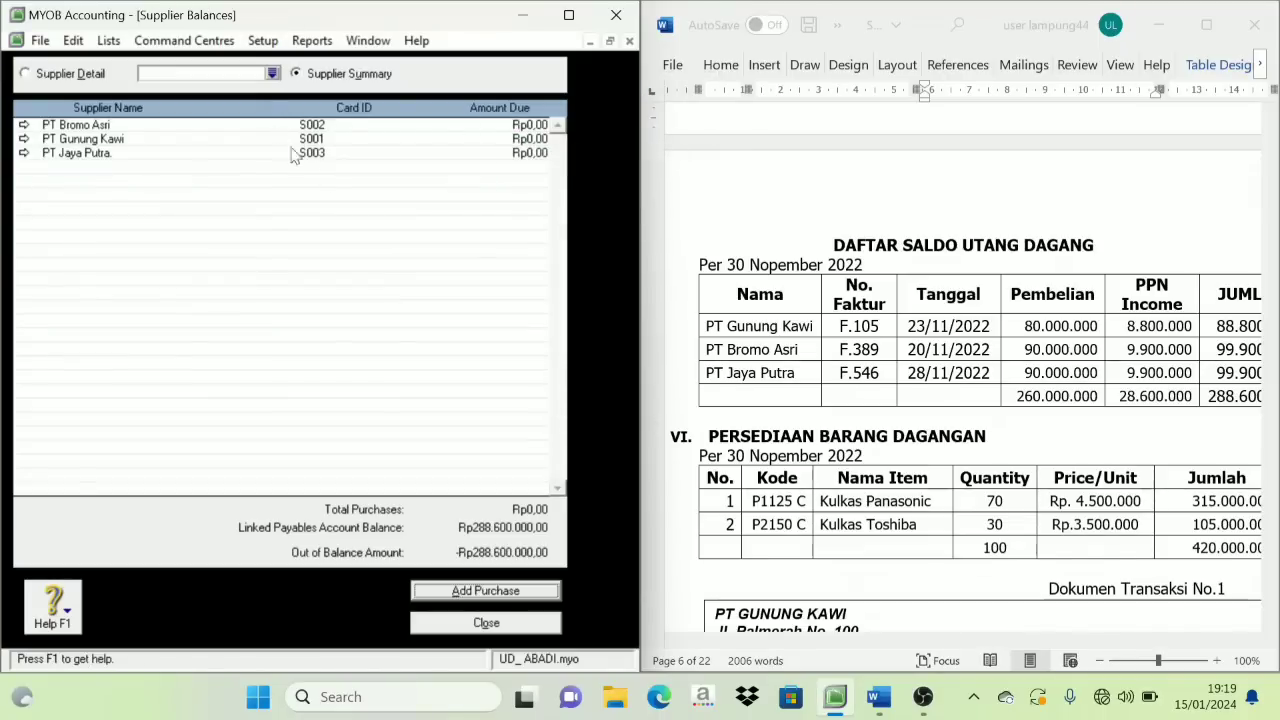
scroll(858, 452, down, 1)
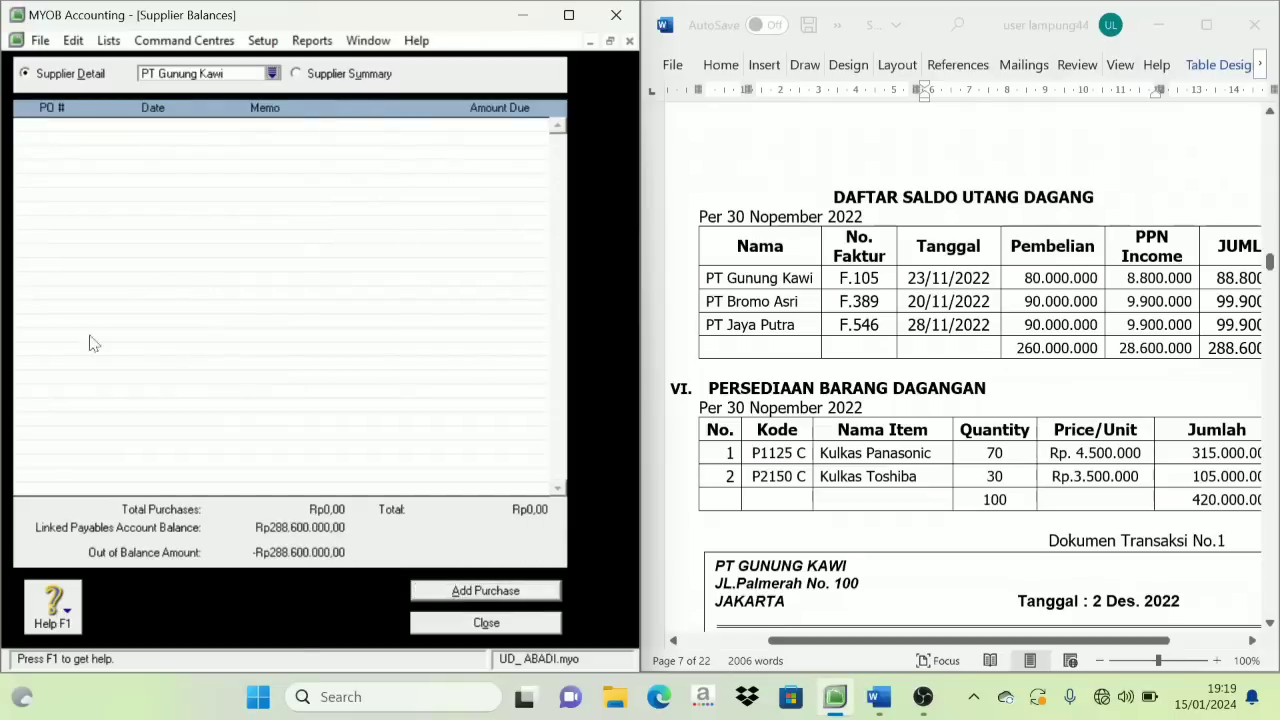
click(500, 592)
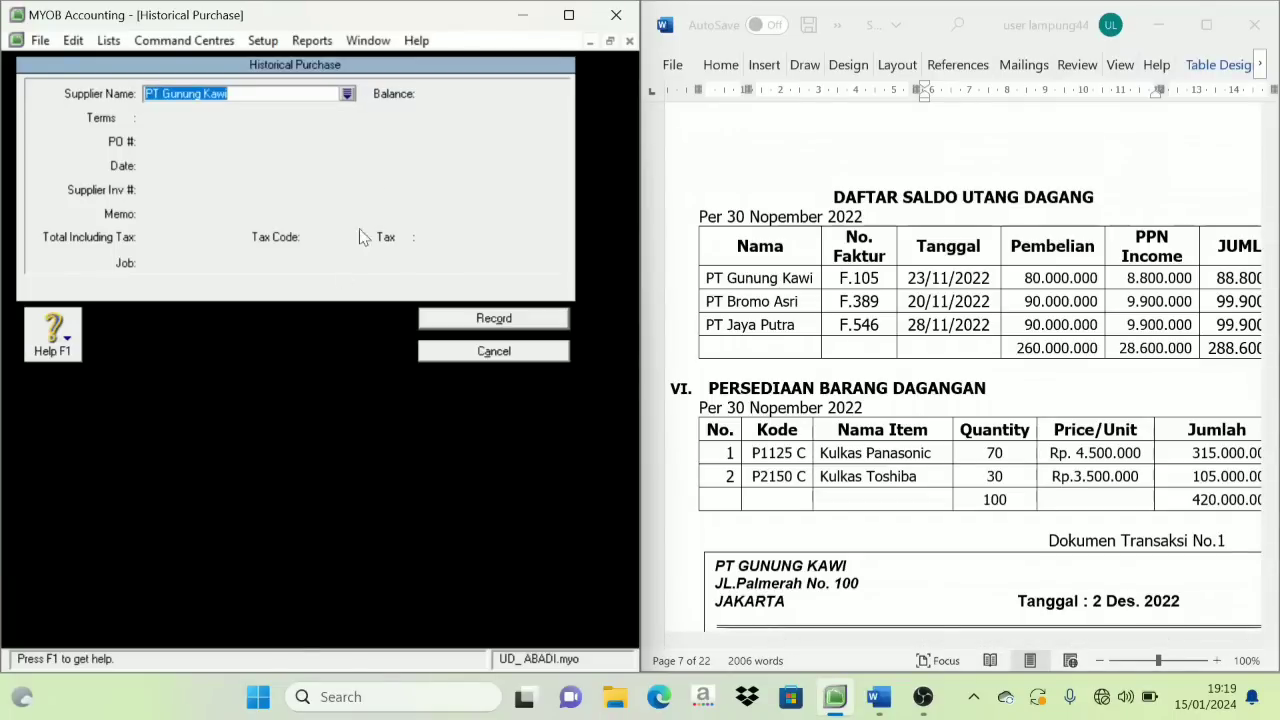
key(Tab)
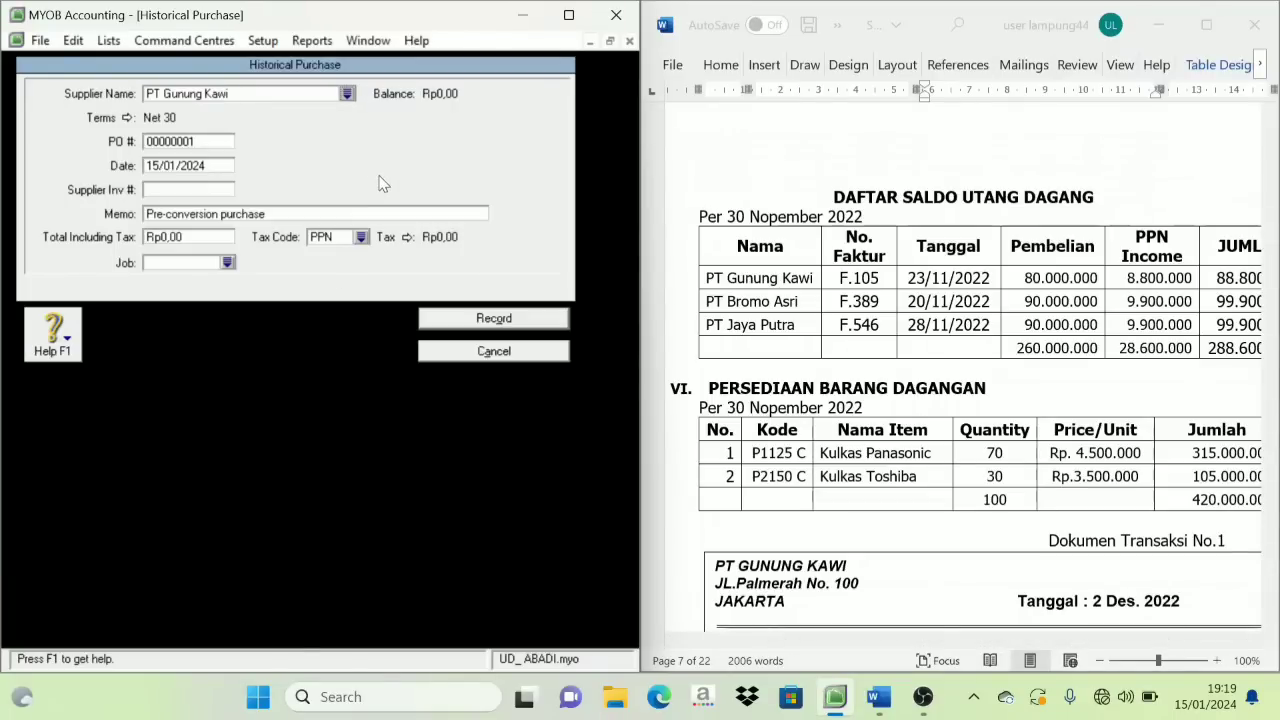
Enter PO number F.105 and date 23/11/2022 for the PT Gunung Kawi historical purchase.
click(175, 143)
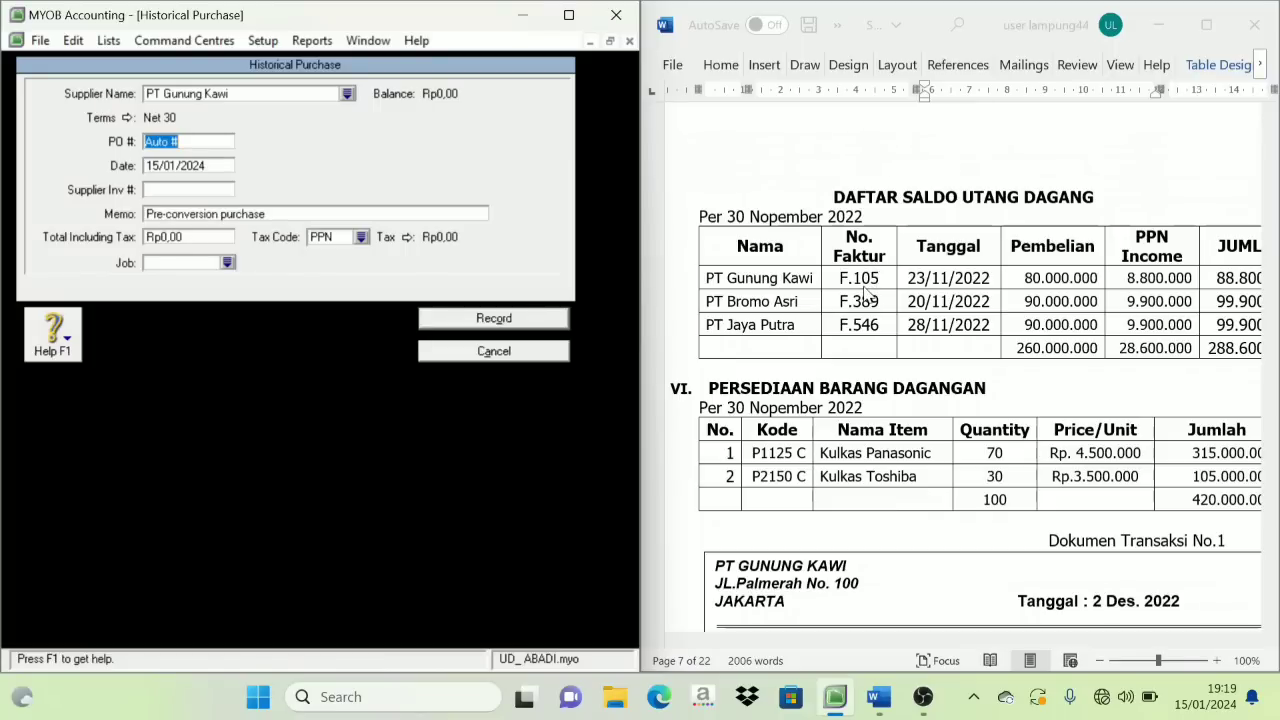
text(F.105)
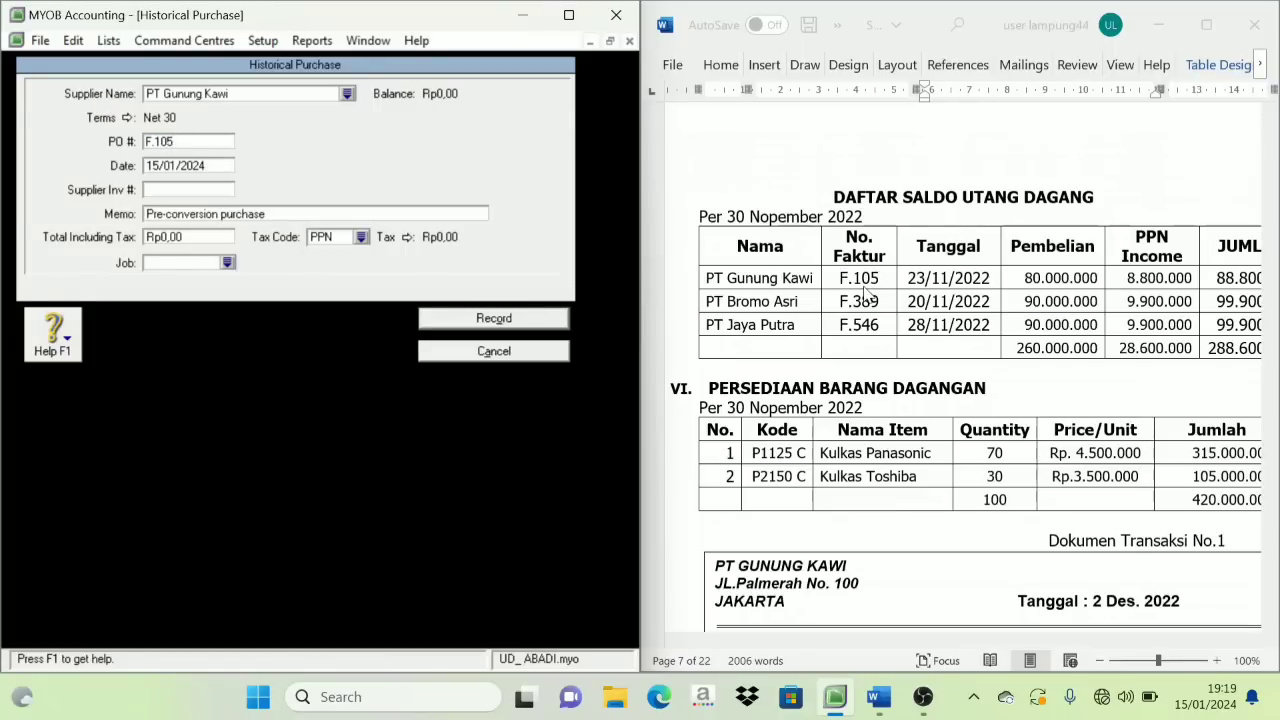
key(Tab)
text(23)
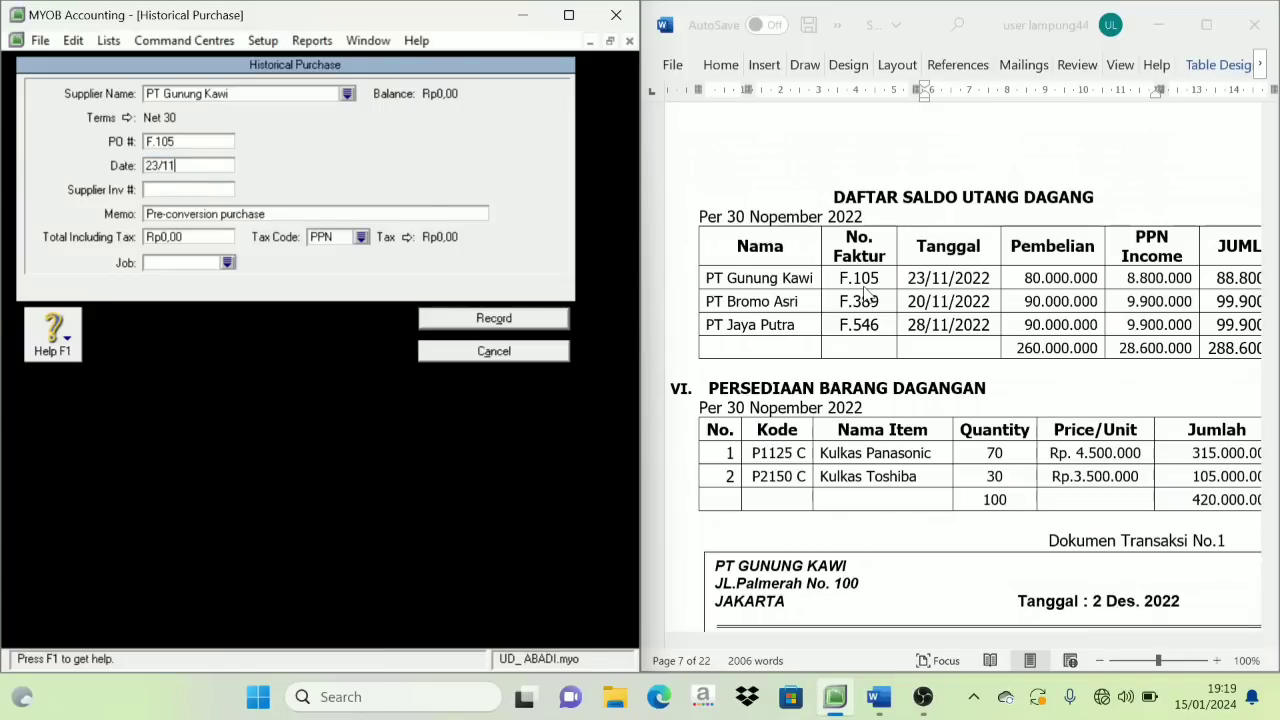
text(/11/2022)
Set the PT Gunung Kawi purchase's total including tax to 88.800.000, taken from the JUMLAH column of the Word table.
click(963, 616)
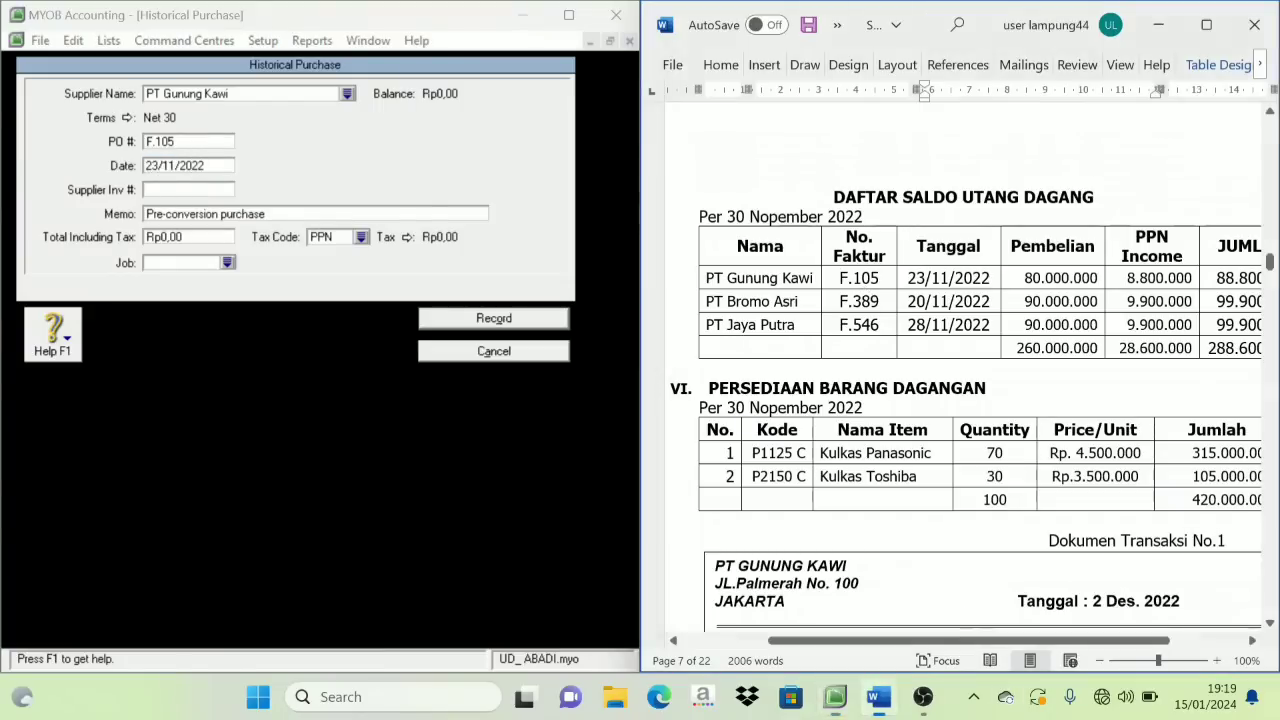
drag(960, 641, 998, 645)
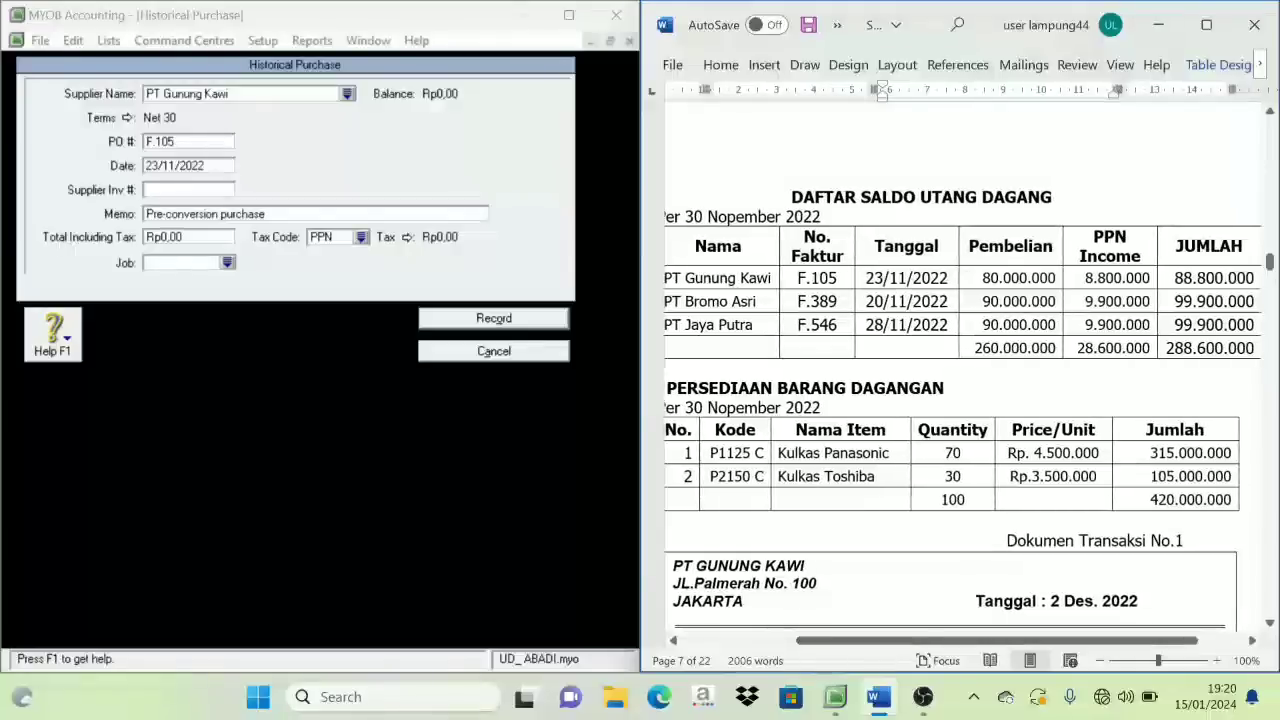
click(160, 242)
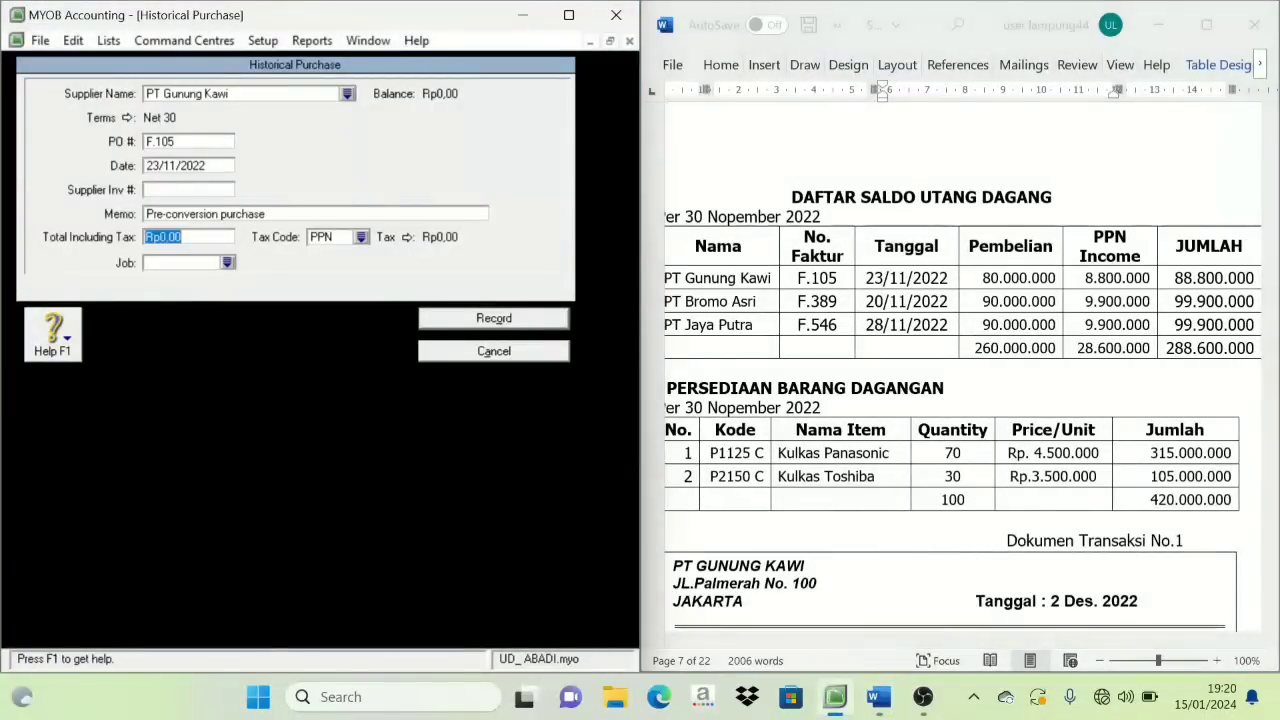
text(88.)
text(800.00)
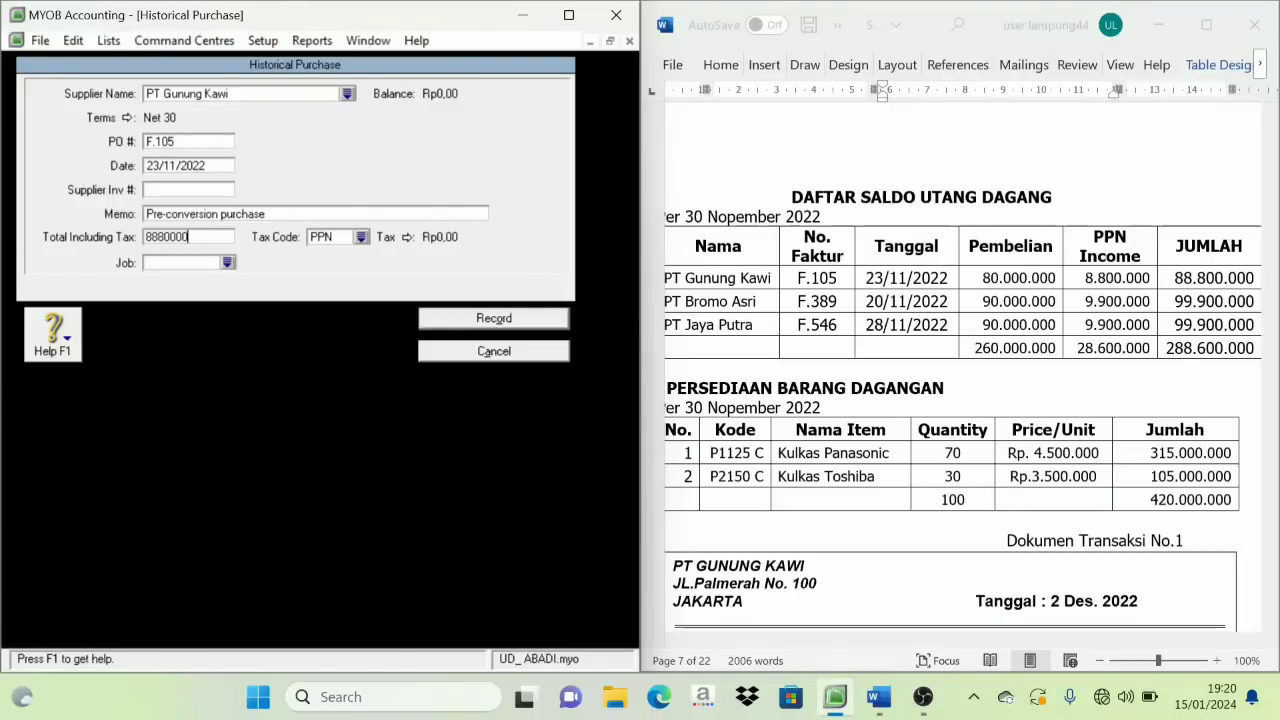
text(0)
key(Tab)
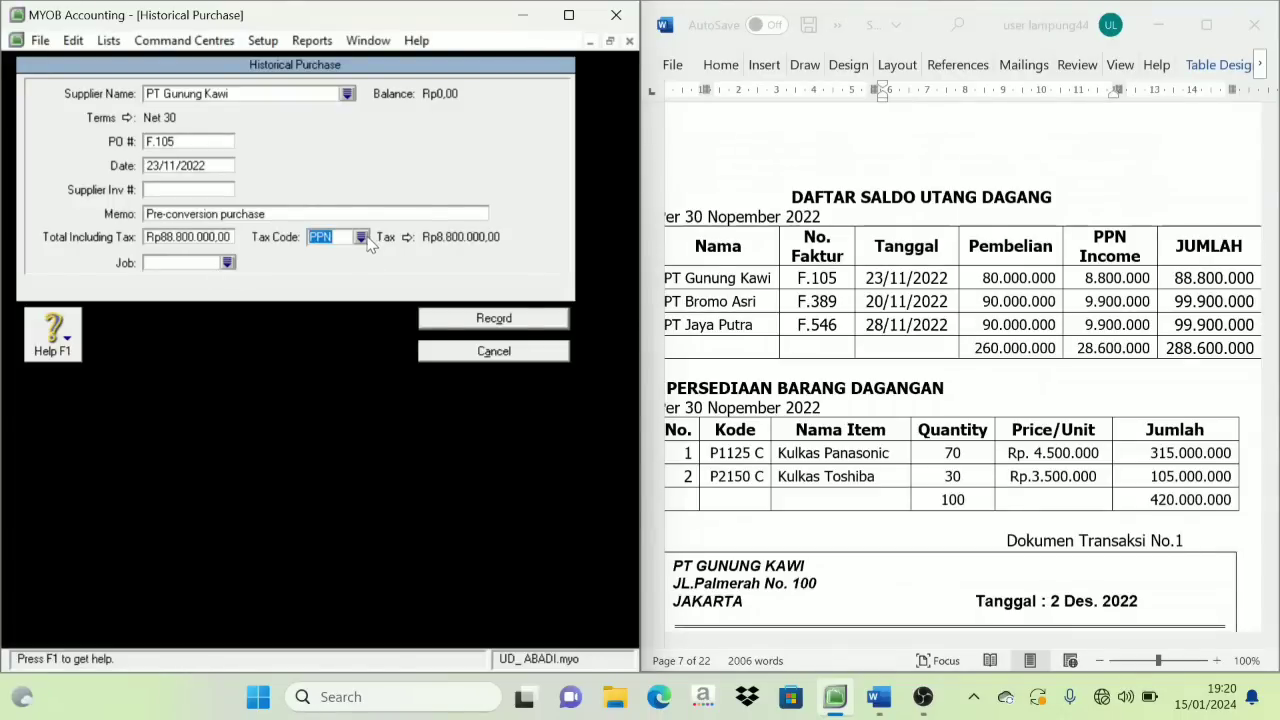
Change the PT Gunung Kawi purchase's tax code to N-T and record the historical purchase.
click(363, 238)
click(182, 241)
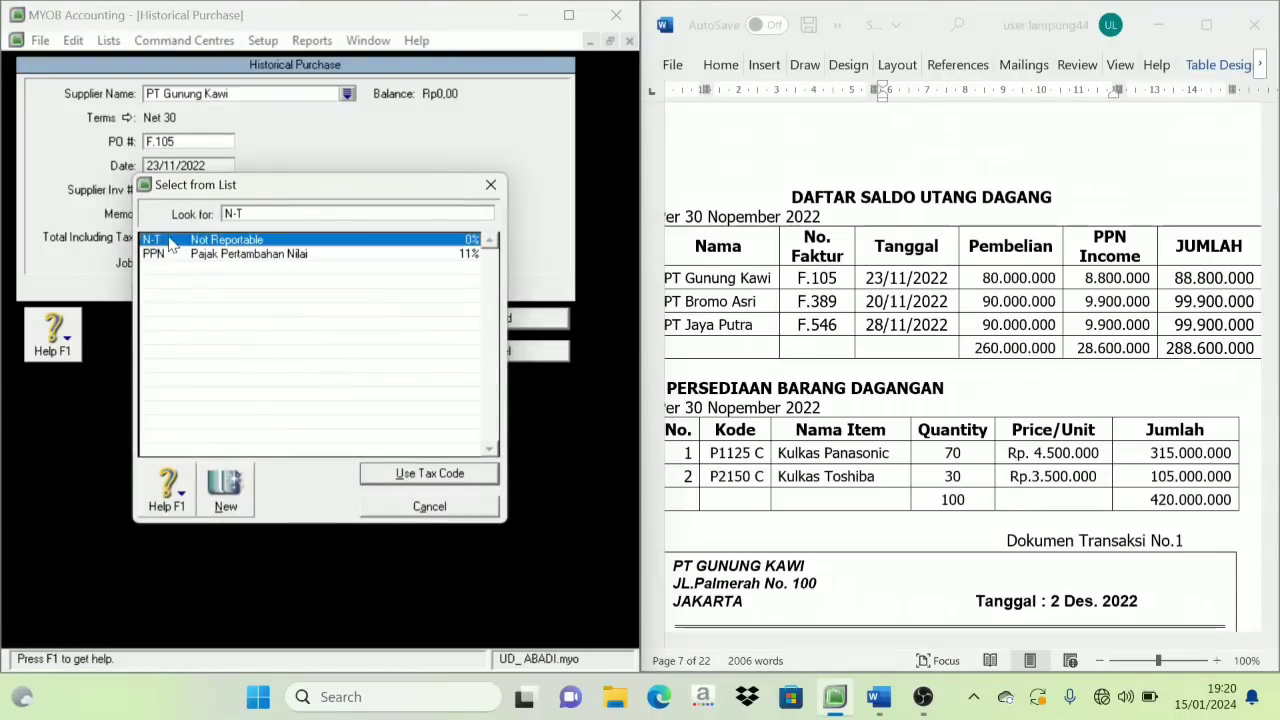
click(430, 474)
click(493, 319)
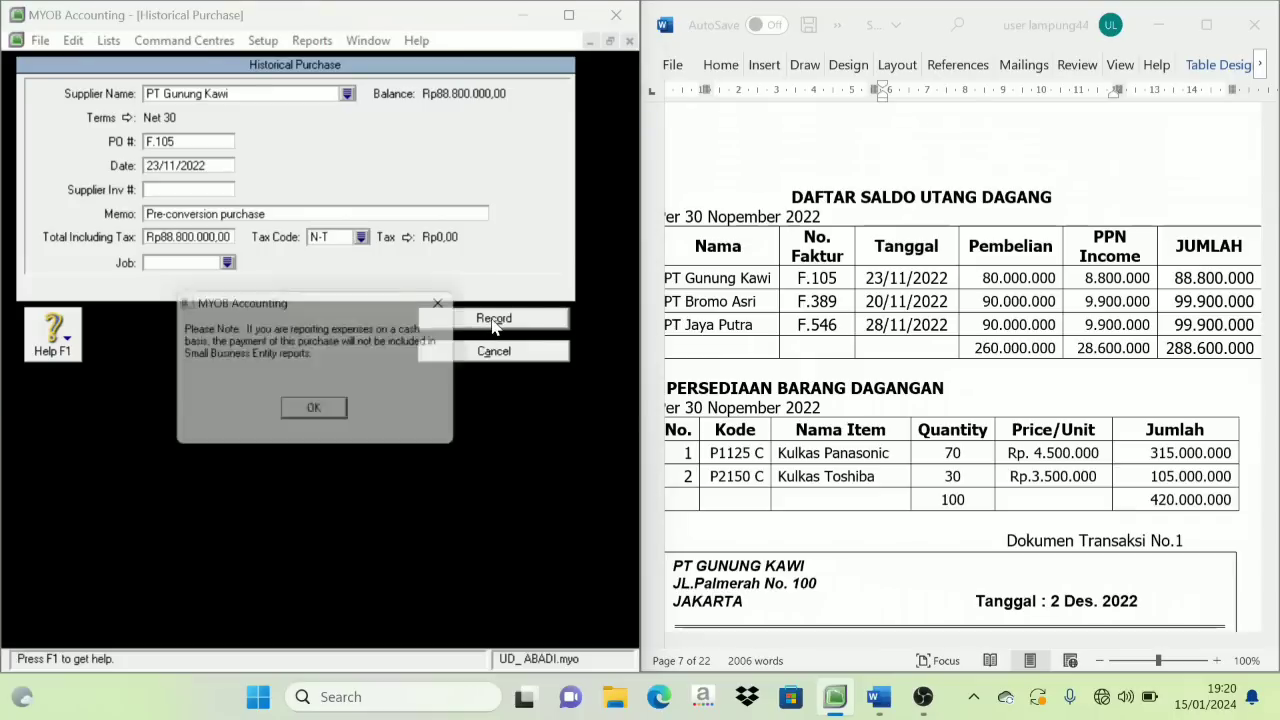
click(320, 418)
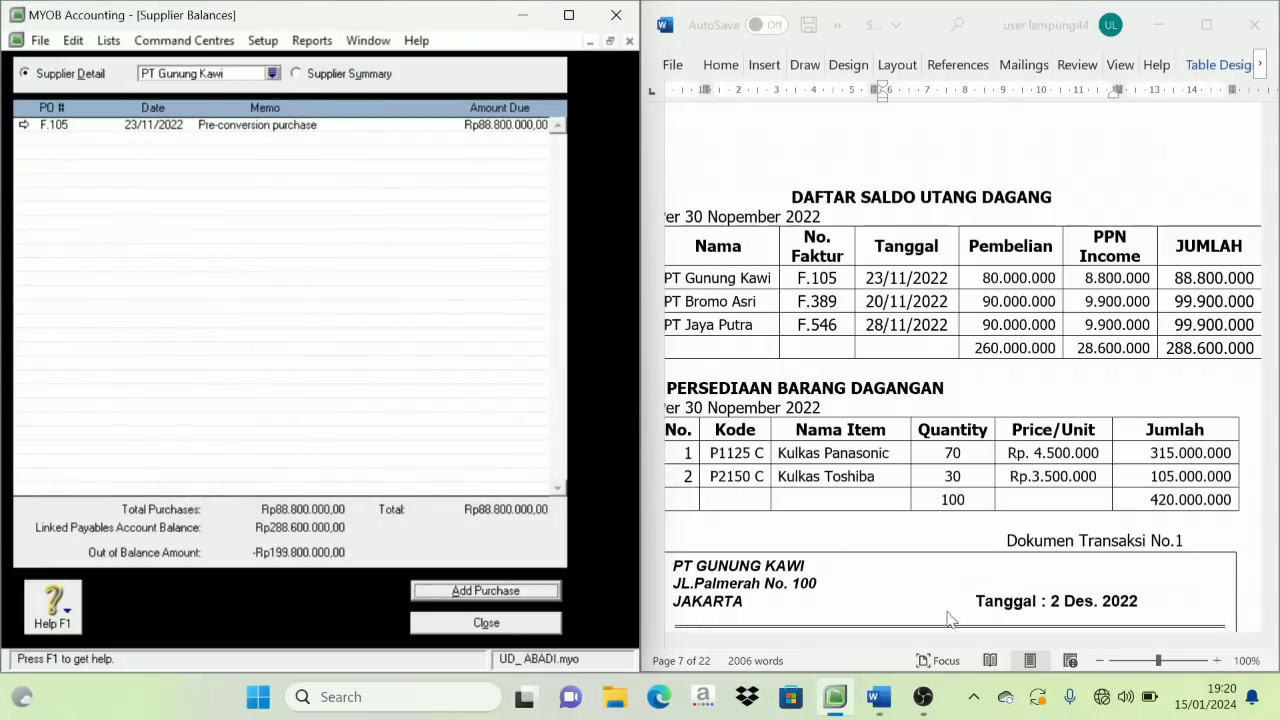
Switch the supplier detail to PT Bromo Asri and start a historical purchase for it.
click(856, 552)
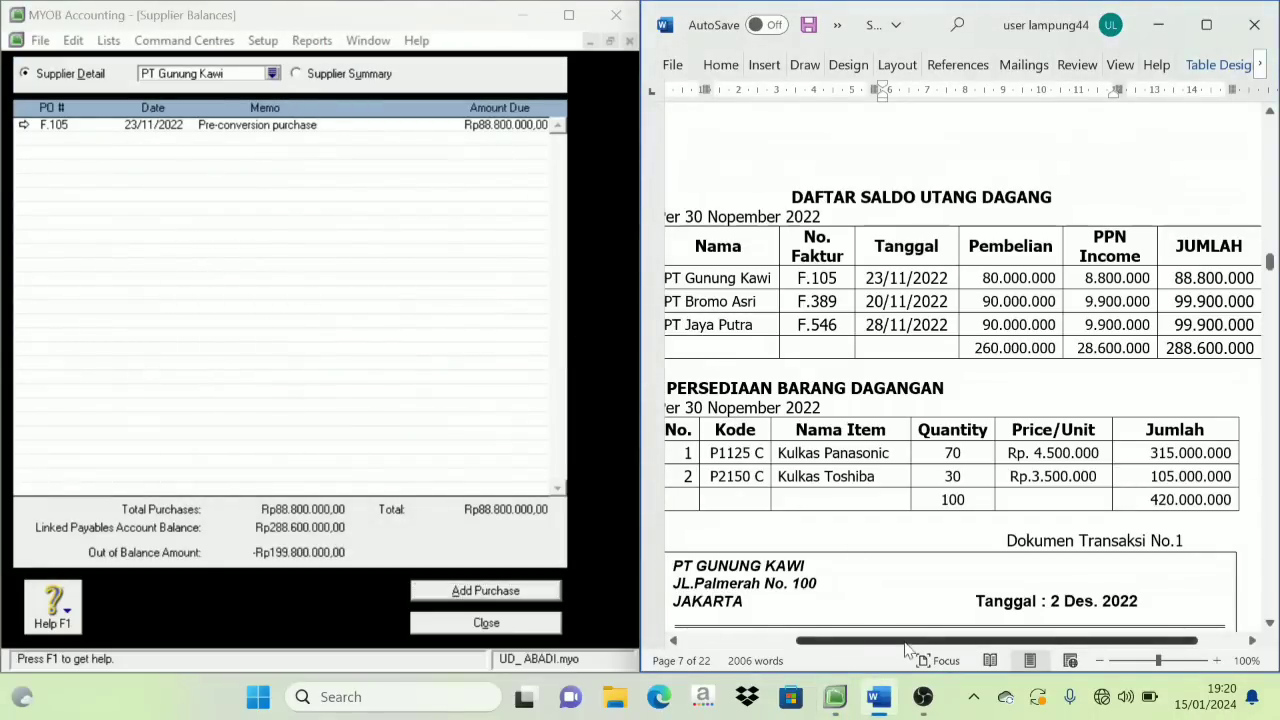
drag(909, 643, 884, 643)
click(272, 74)
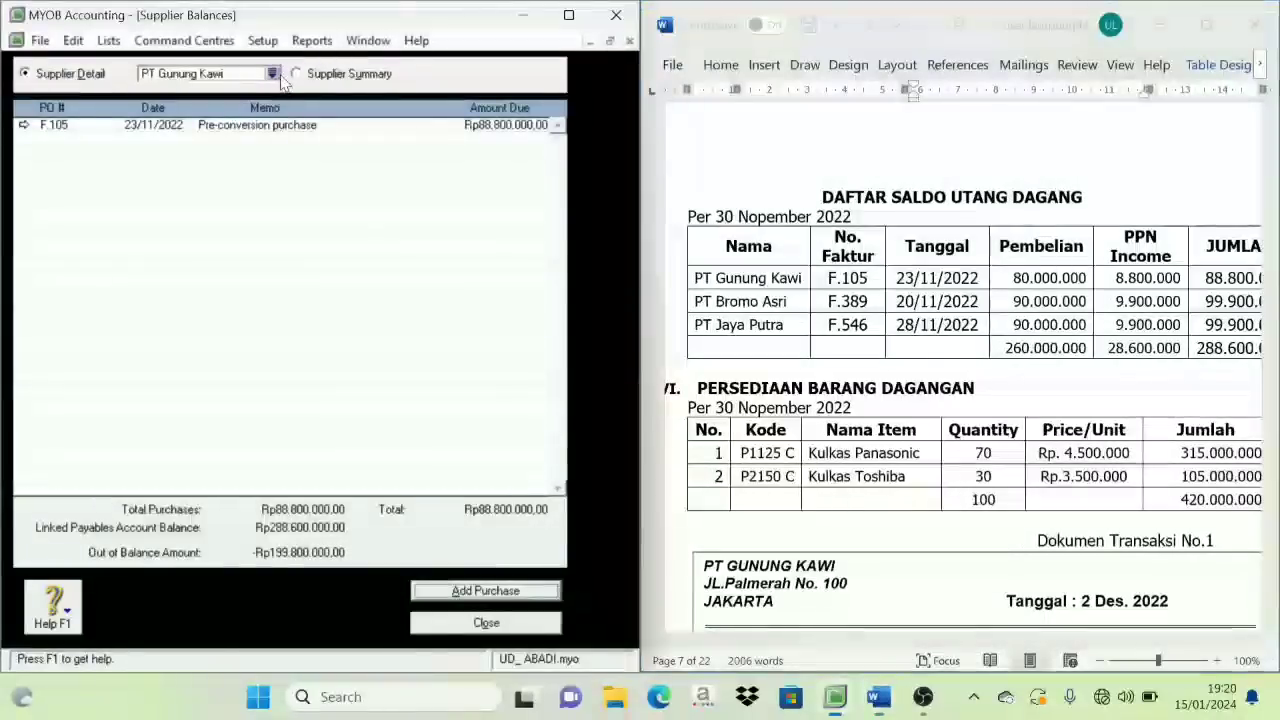
click(272, 74)
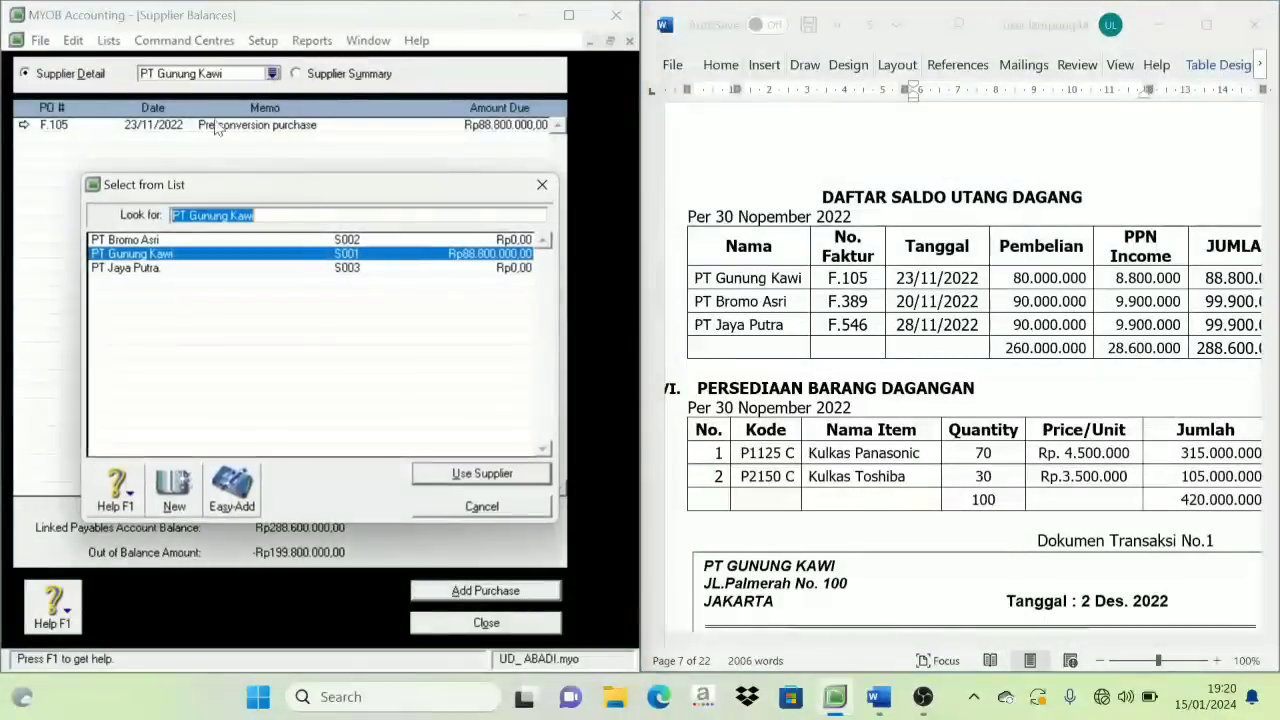
click(150, 240)
click(482, 474)
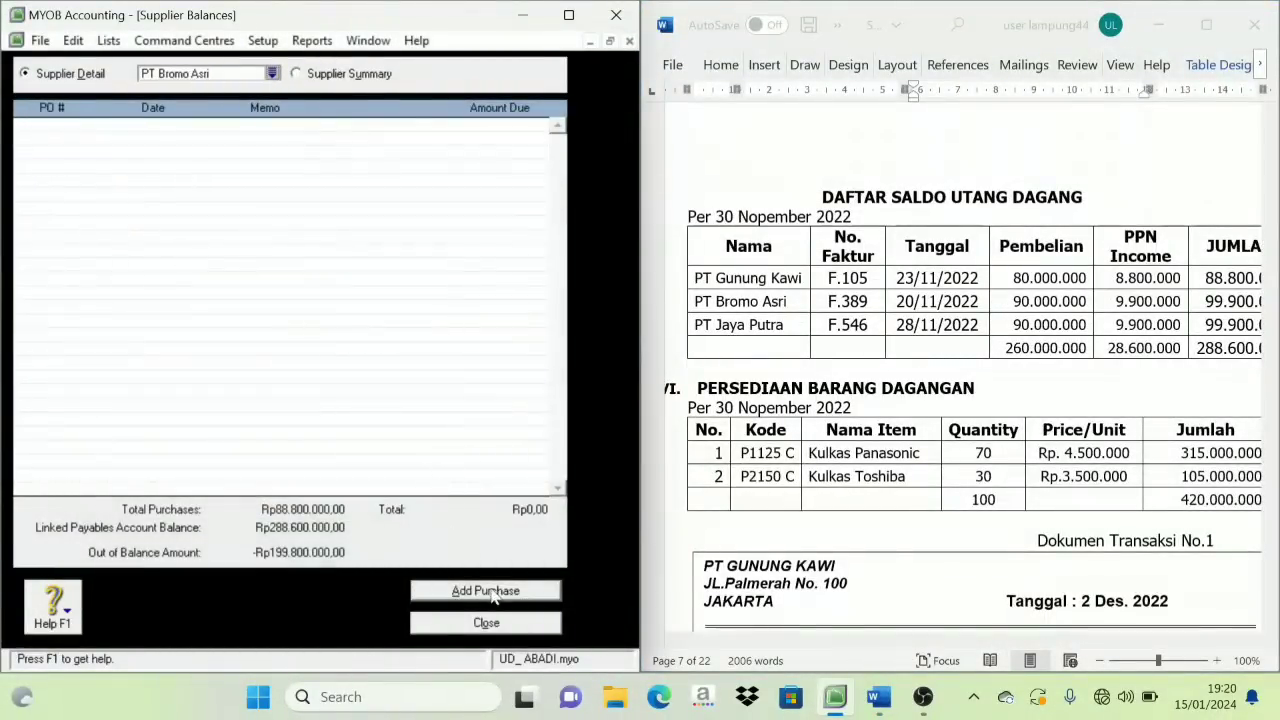
click(485, 591)
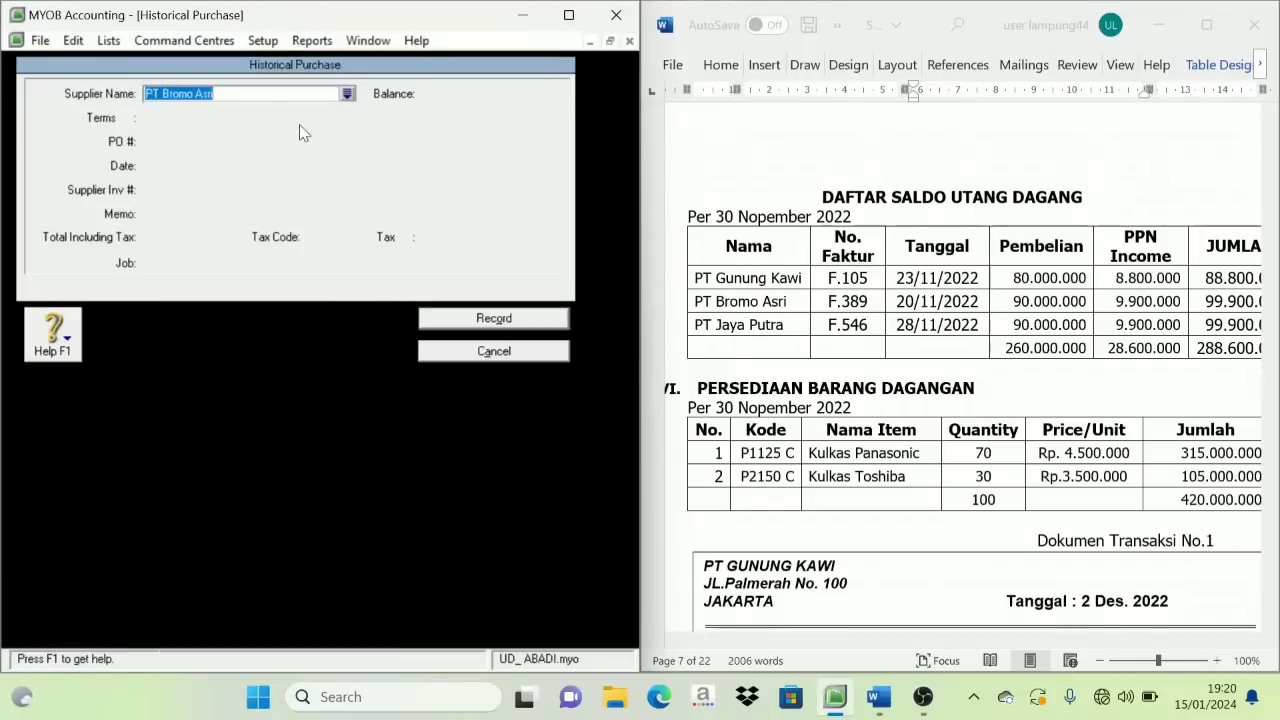
Enter PO number F.389 and date 20/11/2022 for the PT Bromo Asri historical purchase.
click(163, 145)
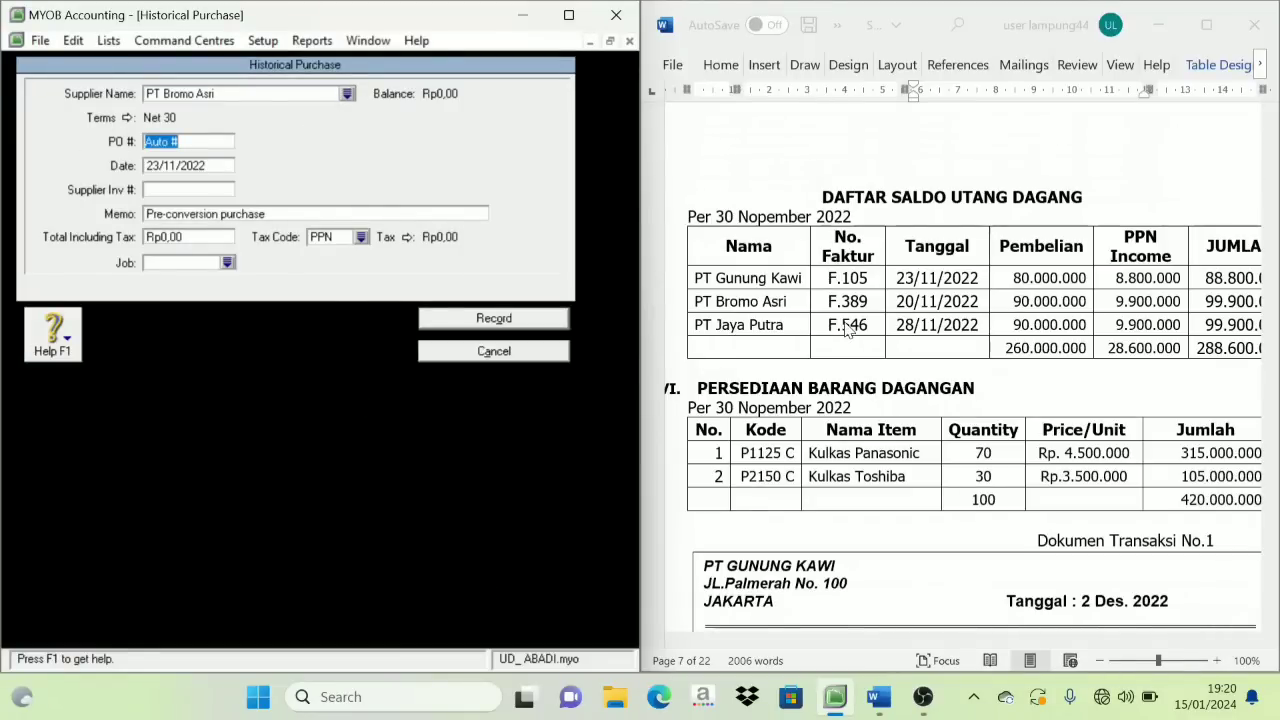
text(F.389)
key(Tab)
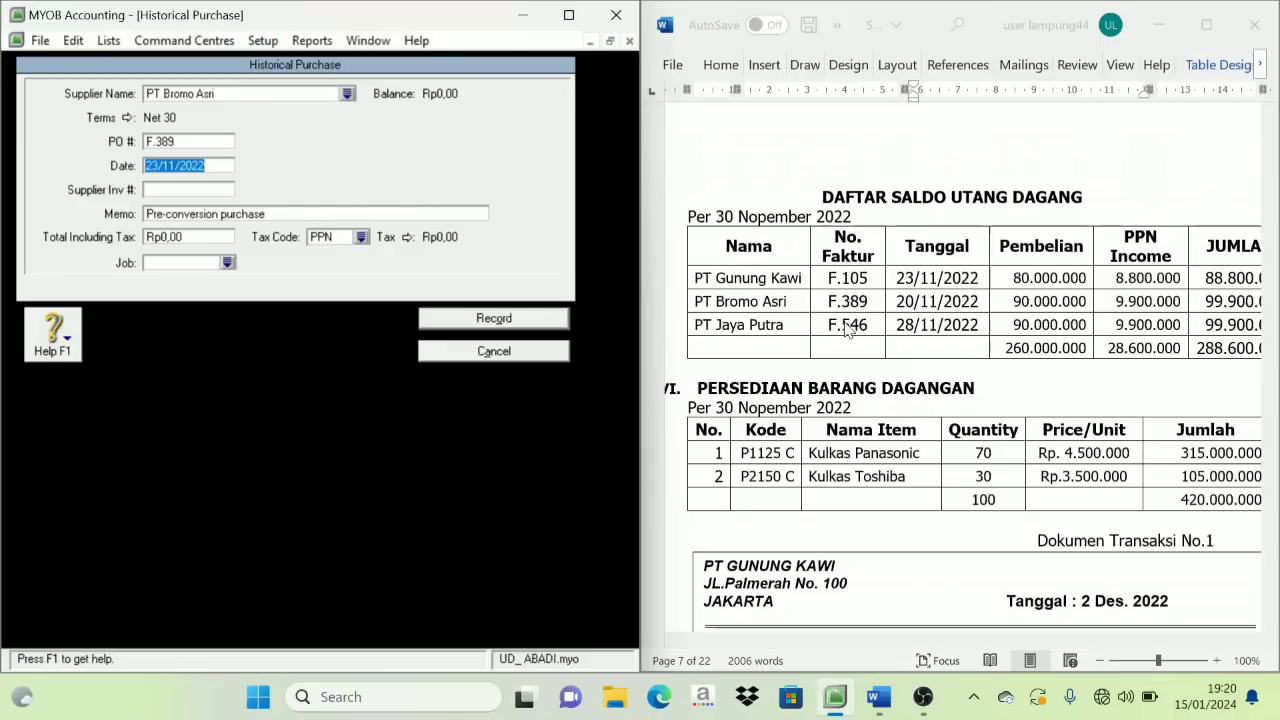
text(20/11/)
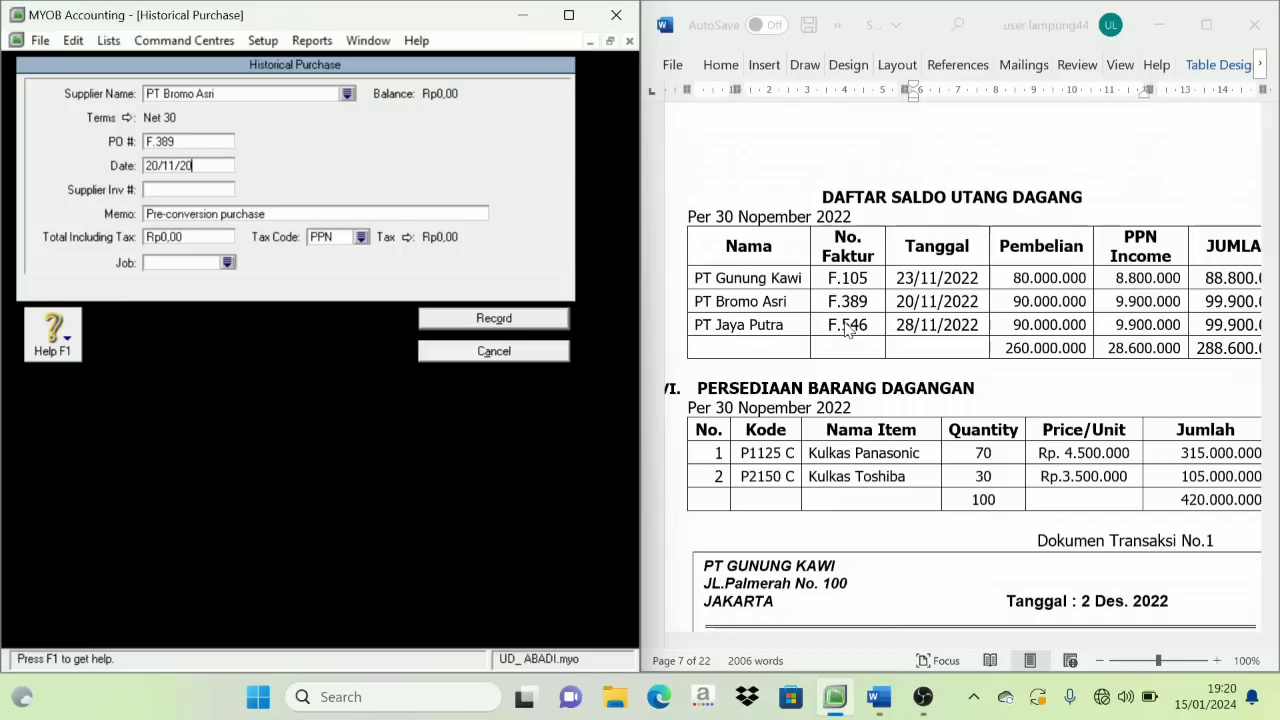
key(Tab)
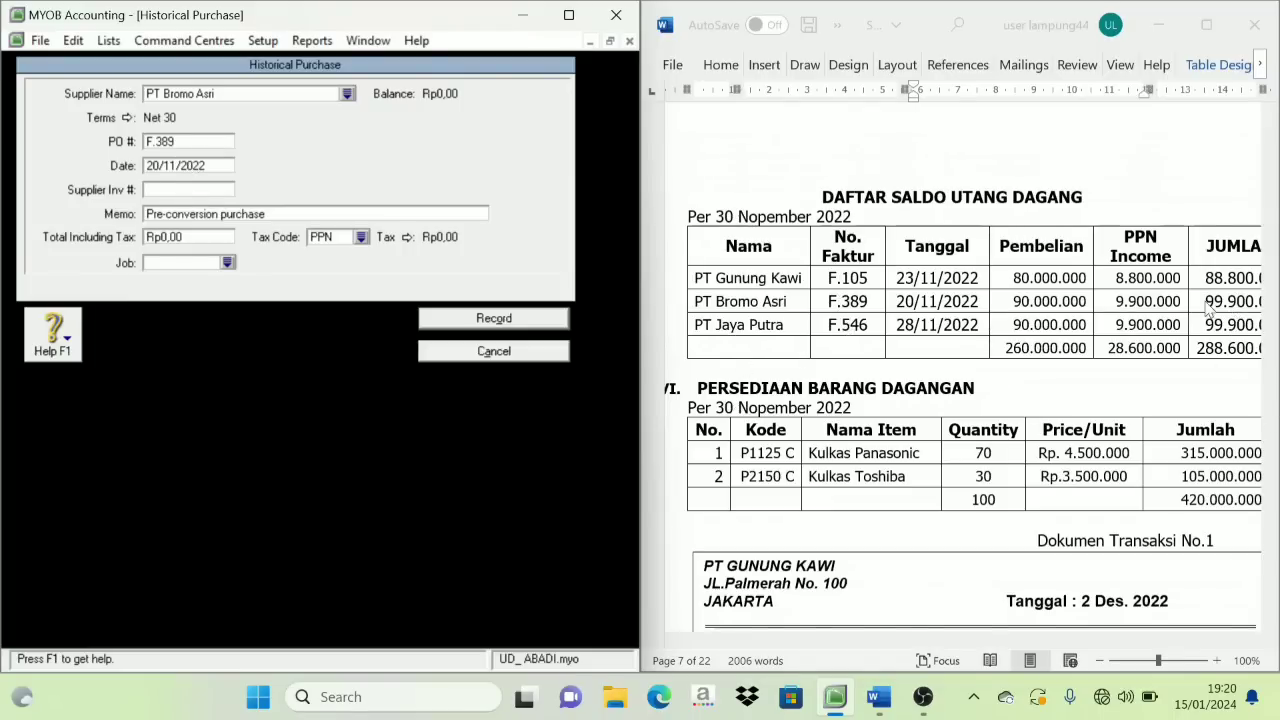
Set the PT Bromo Asri purchase's total including tax to 99.900.000.
click(162, 237)
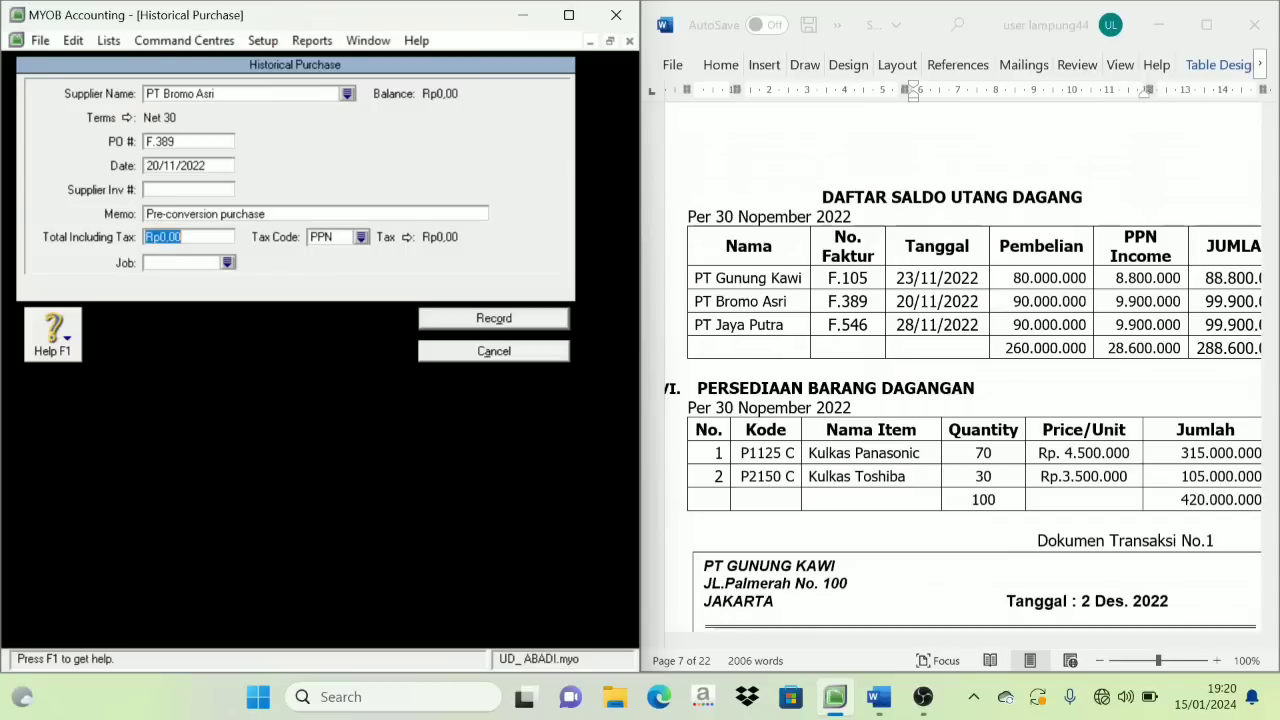
text(99900000)
key(Tab)
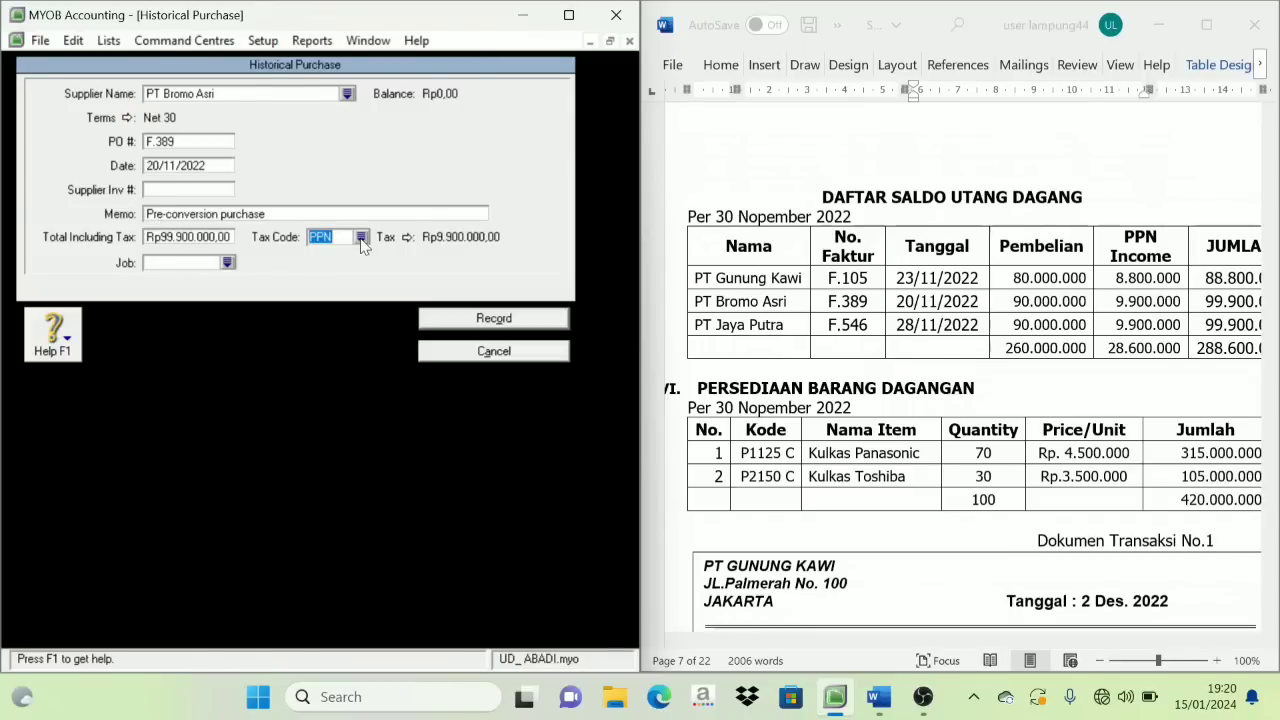
Change the PT Bromo Asri purchase's tax code to N-T and record the historical purchase.
click(361, 237)
click(224, 241)
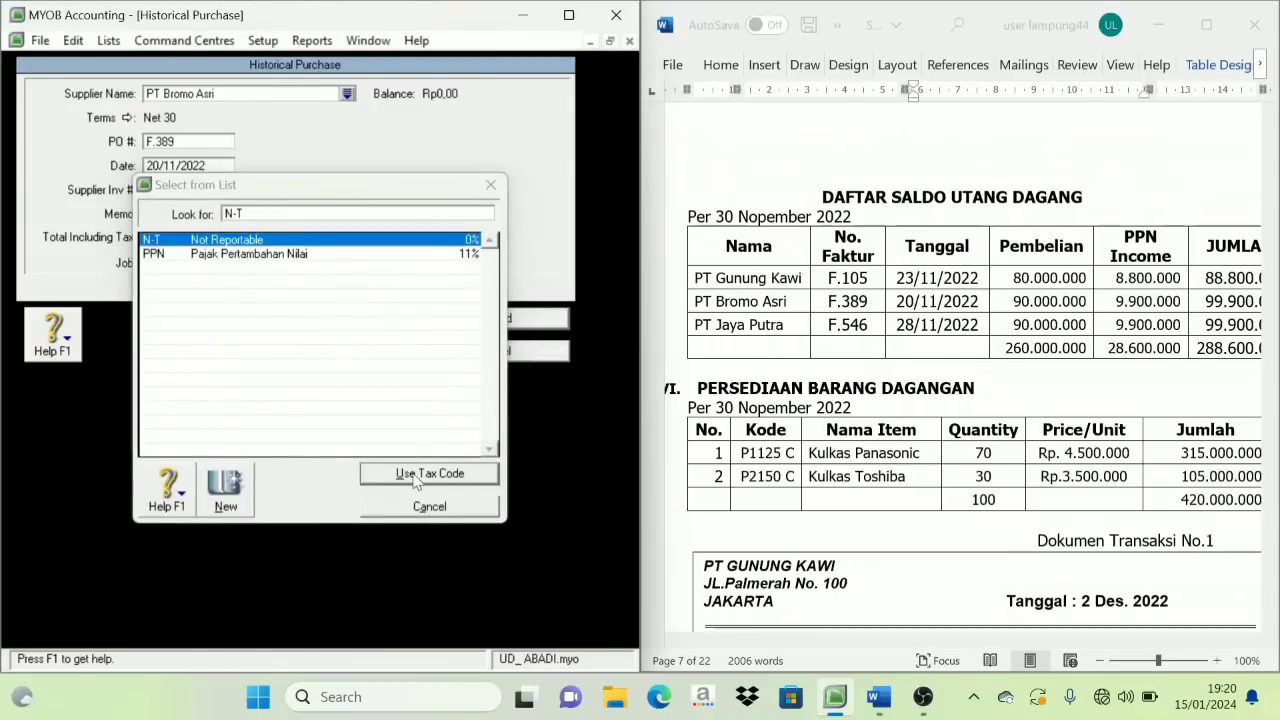
click(418, 472)
click(494, 319)
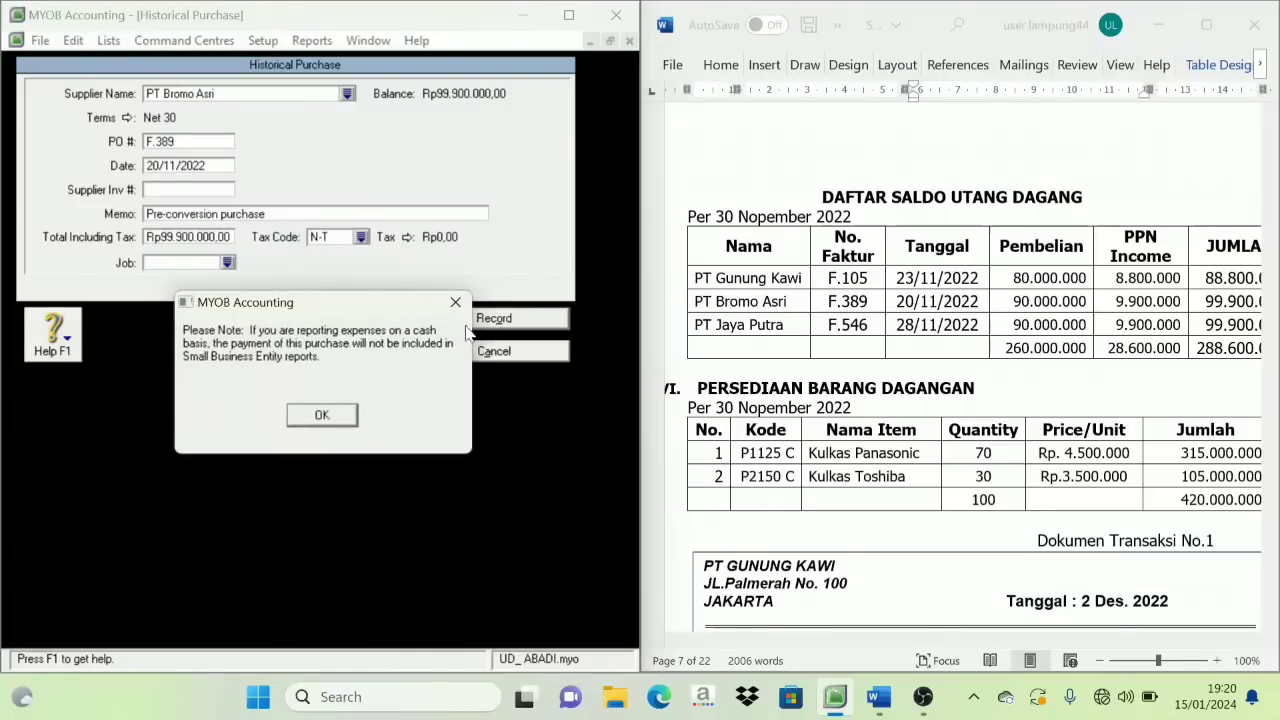
click(322, 417)
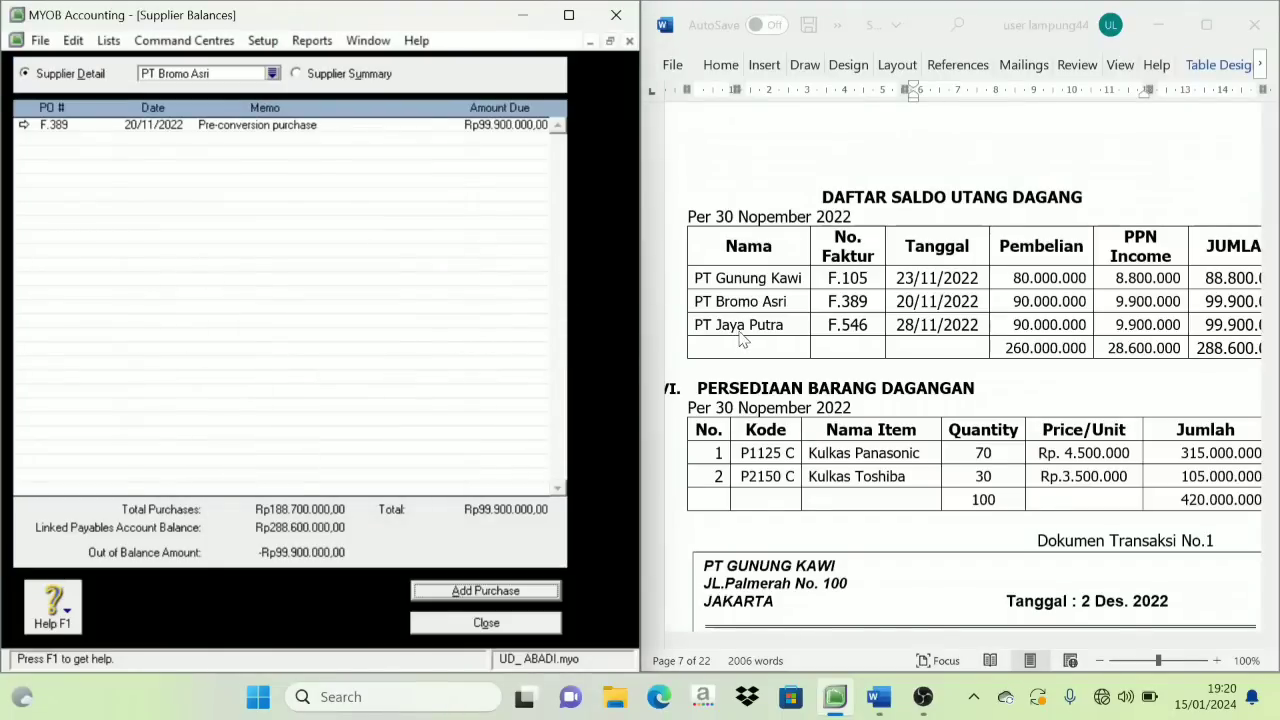
Switch the supplier detail to PT Jaya Putra and start a historical purchase for it.
click(272, 73)
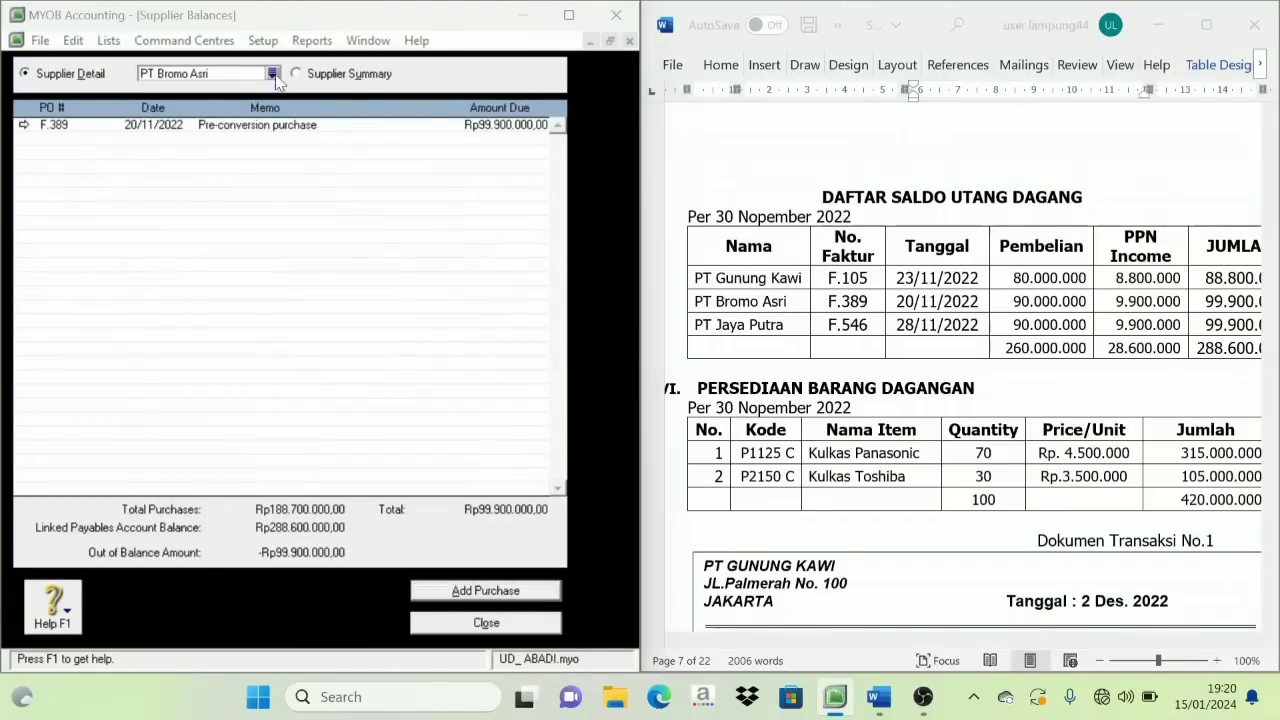
click(141, 270)
click(481, 473)
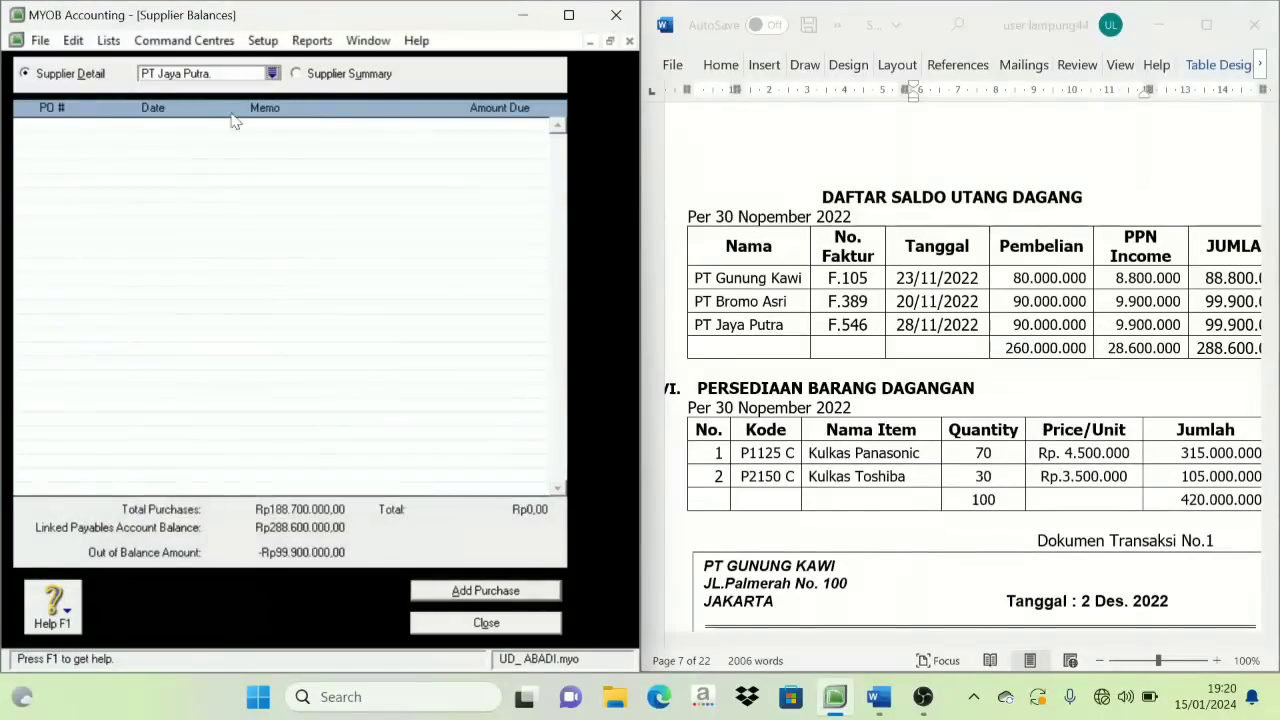
click(500, 591)
key(Tab)
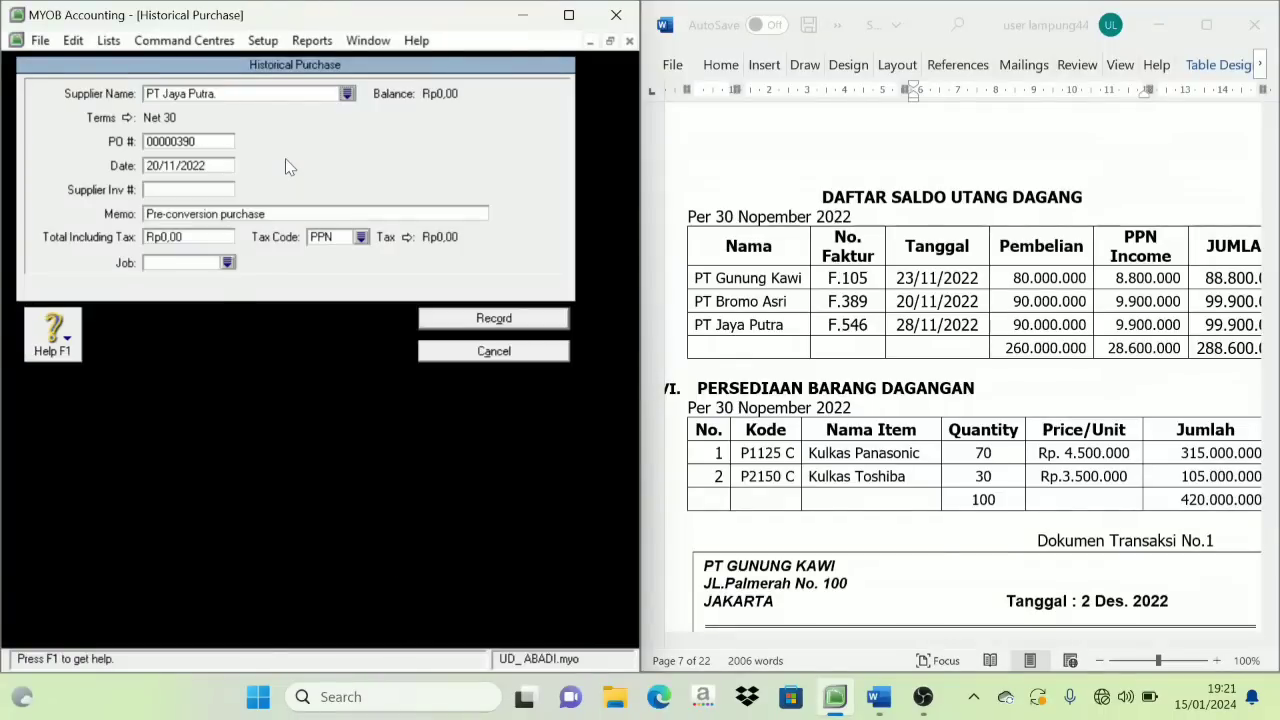
Enter PO number F.546 and date 28/11/2022 for the PT Jaya Putra historical purchase.
click(176, 146)
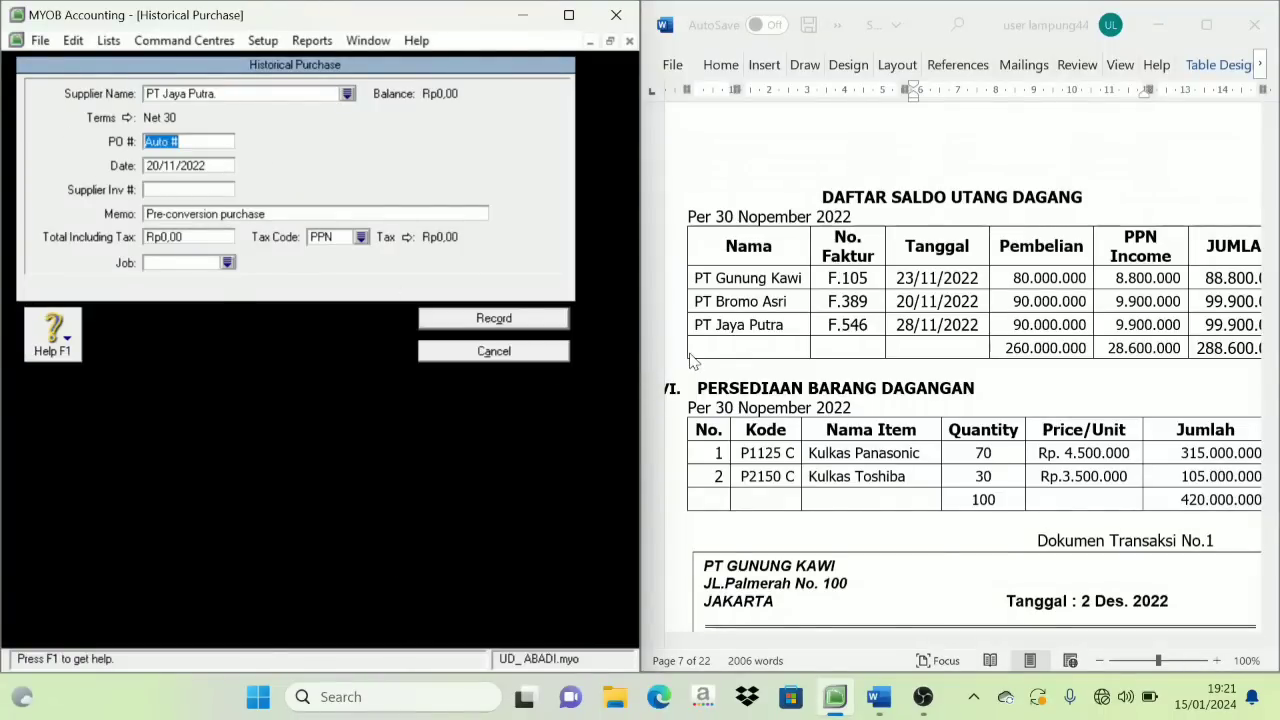
text(F.546)
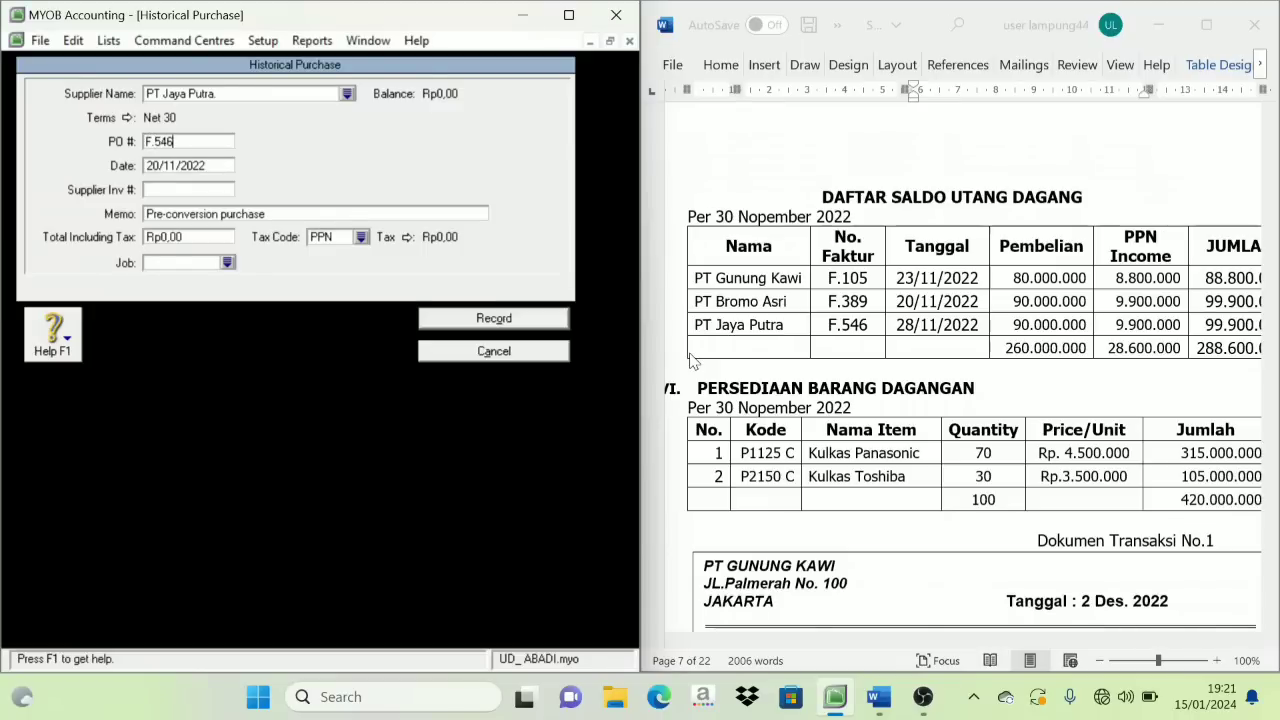
key(Tab)
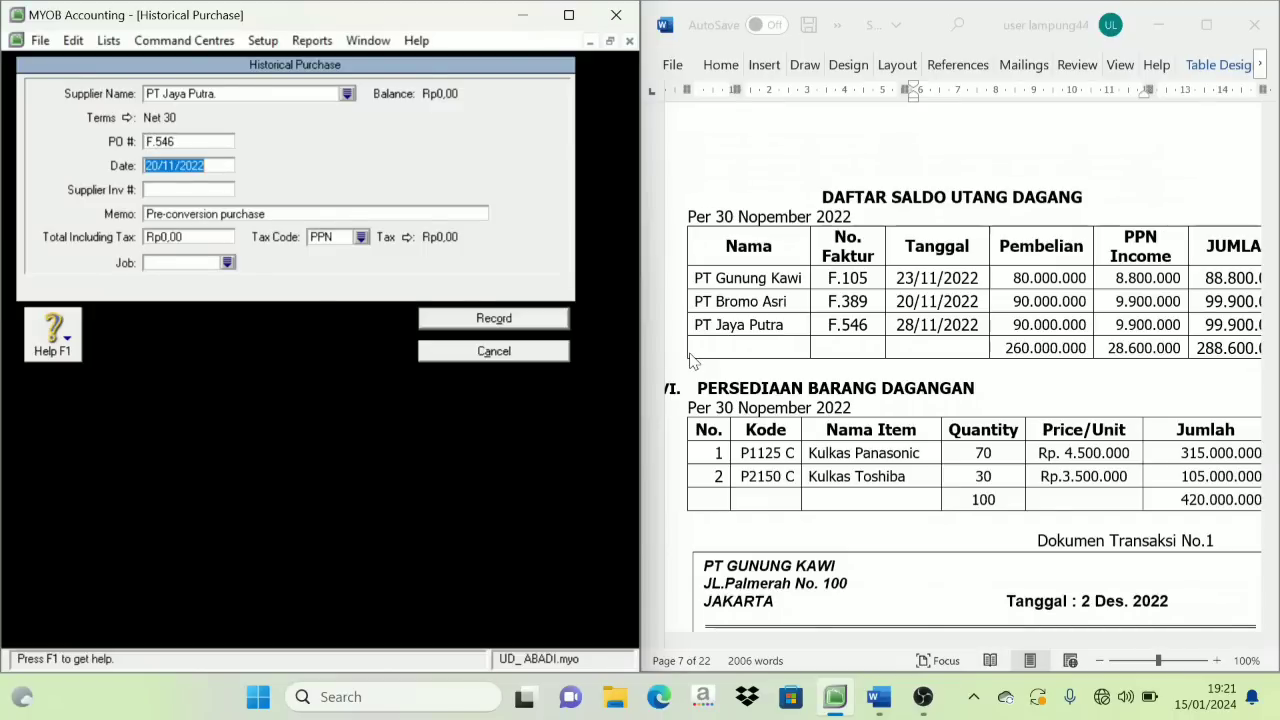
text(28/11)
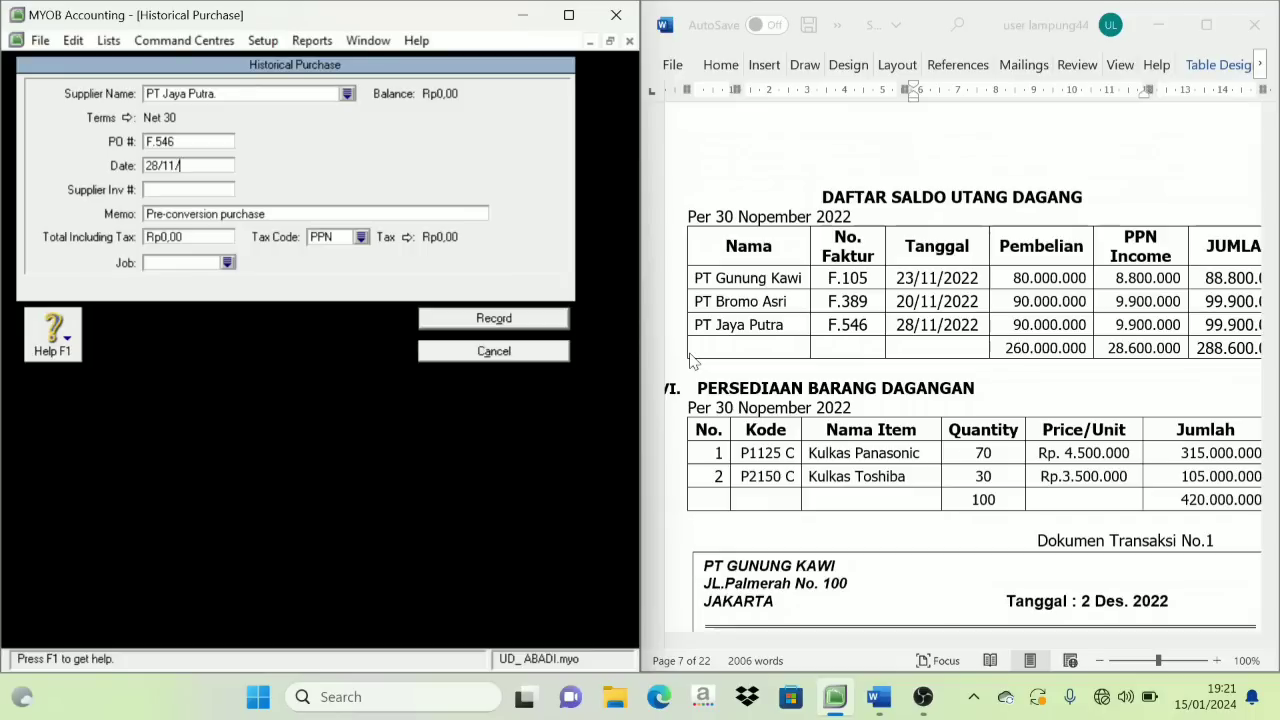
text(/2022)
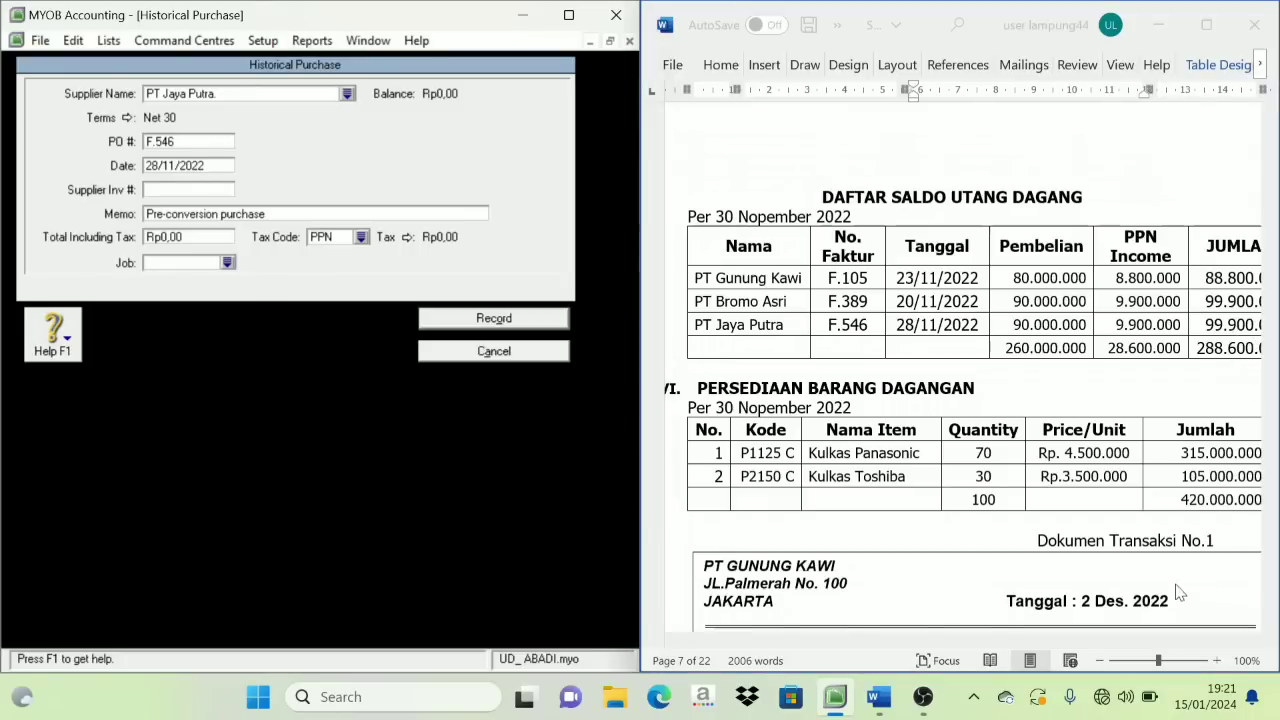
Set the PT Jaya Putra purchase's total including tax to 99.900.000, as listed in the document's payables table.
click(1130, 645)
drag(1130, 645, 1190, 647)
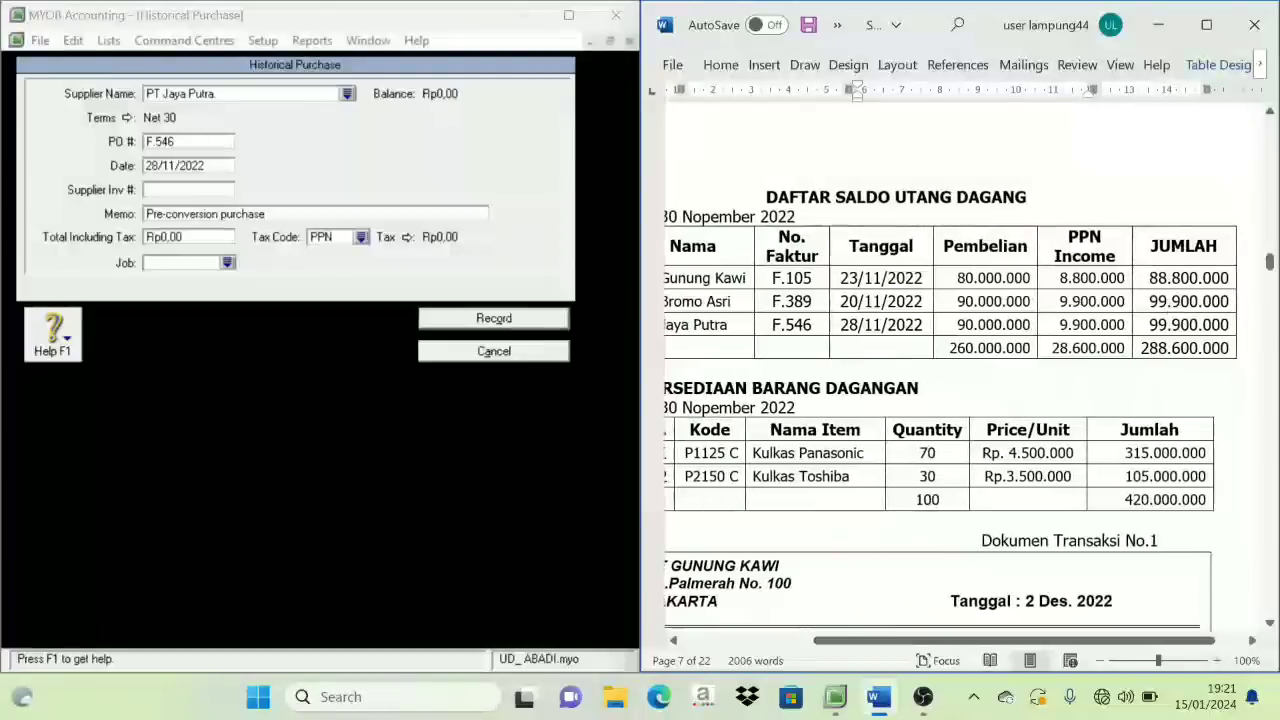
click(155, 240)
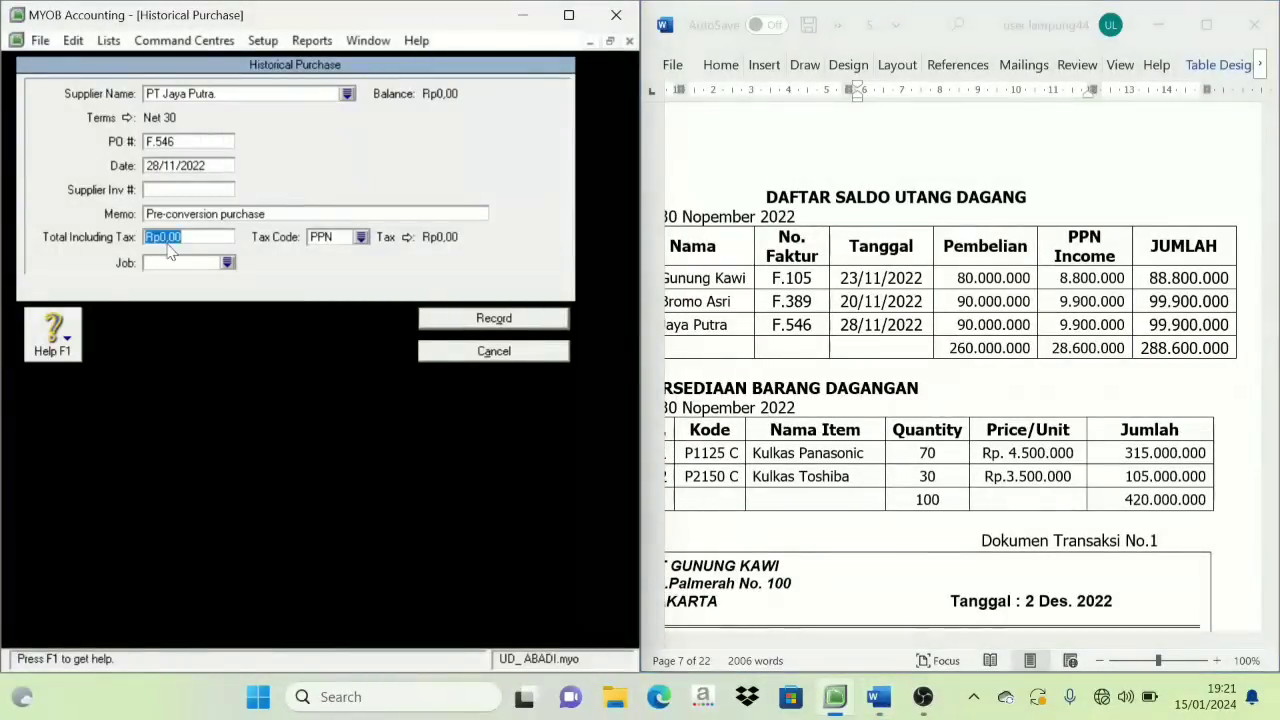
text(999000)
key(Tab)
Change the PT Jaya Putra purchase's tax code to N-T, record the purchase and close the supplier balances.
click(364, 239)
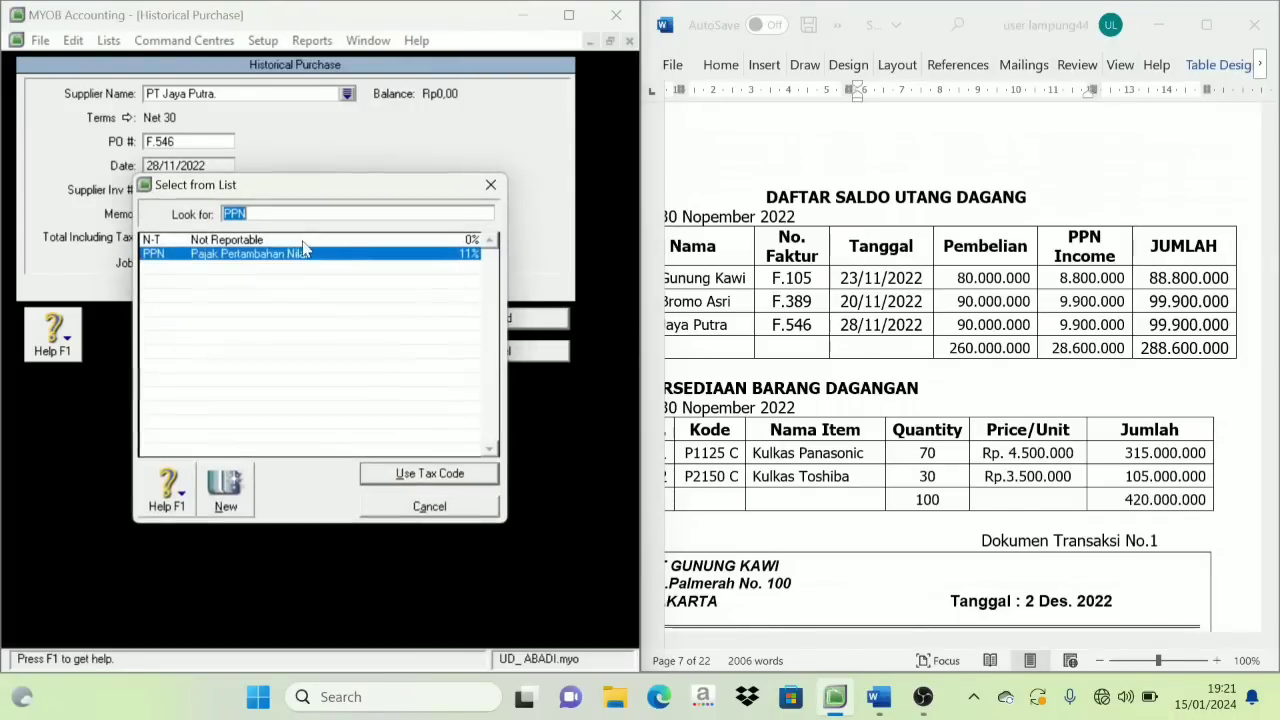
click(300, 240)
click(429, 476)
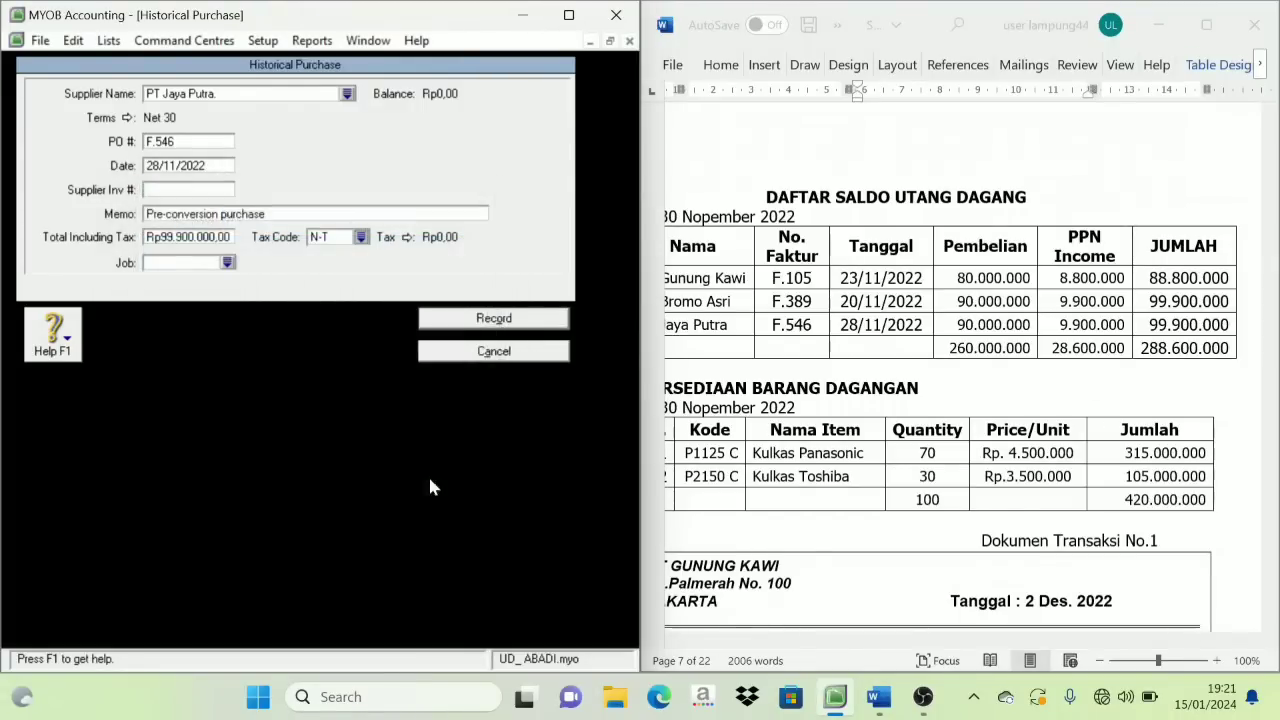
click(491, 322)
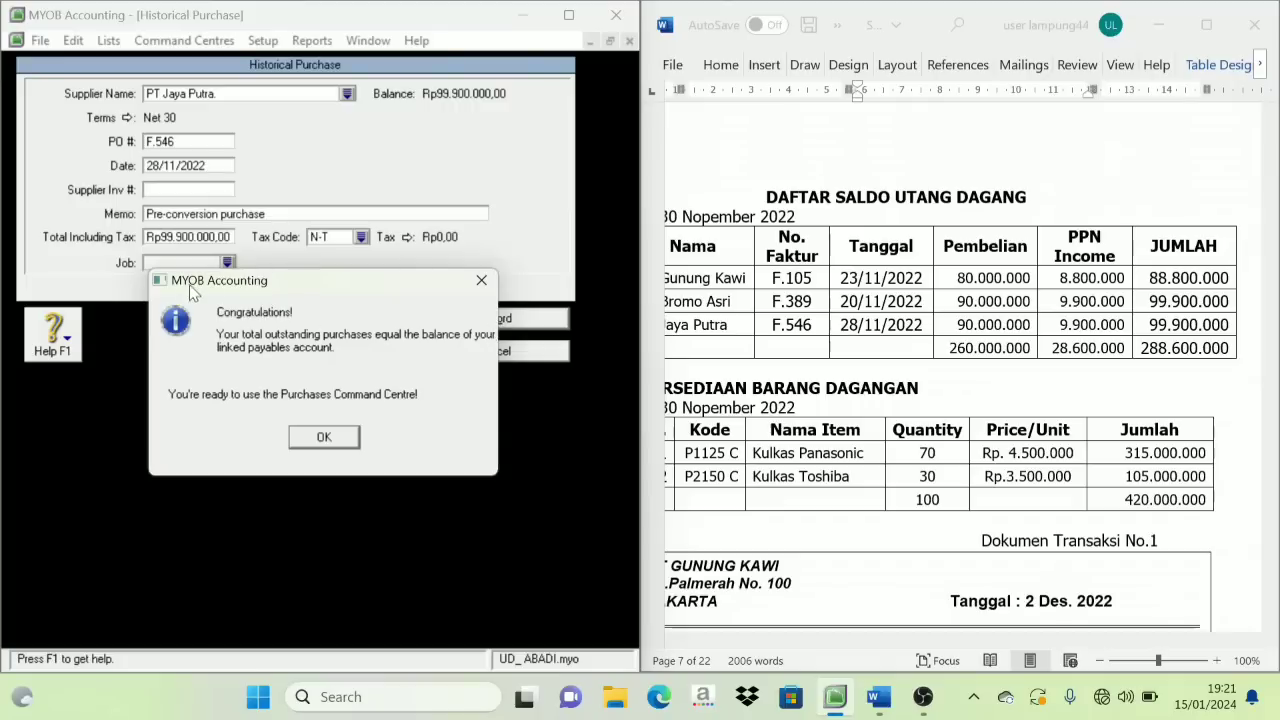
click(324, 437)
click(321, 416)
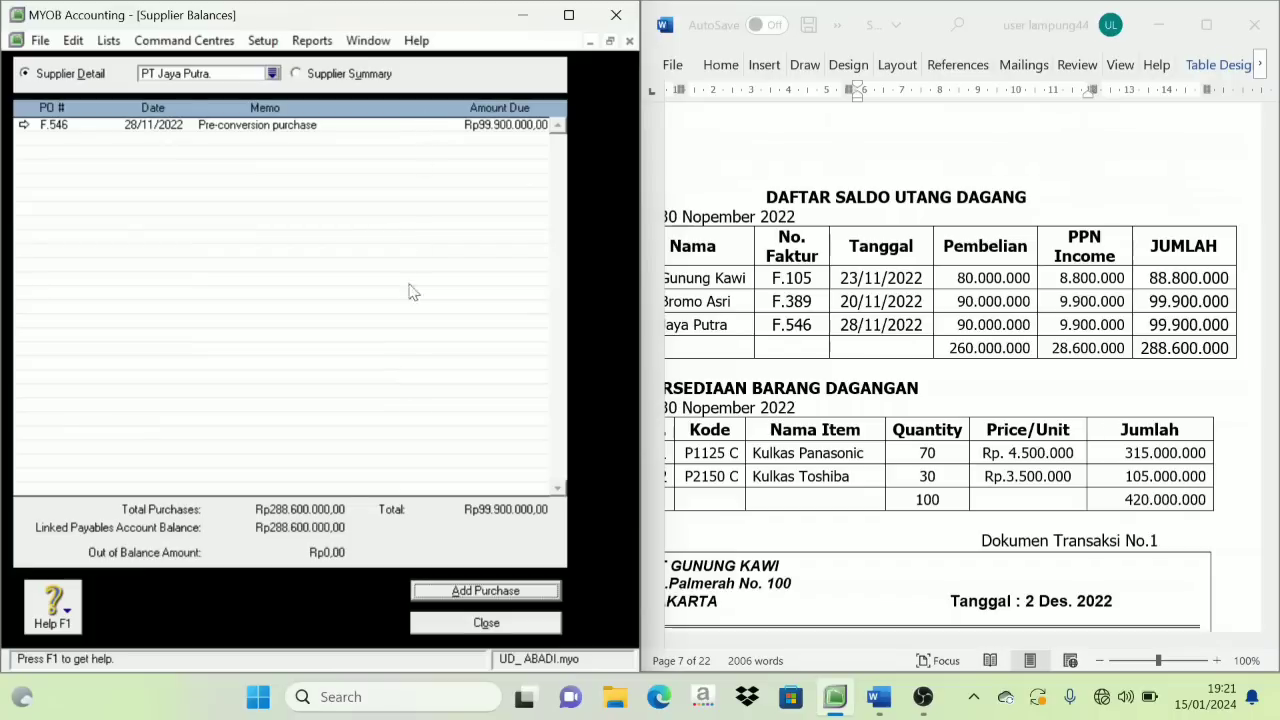
click(488, 623)
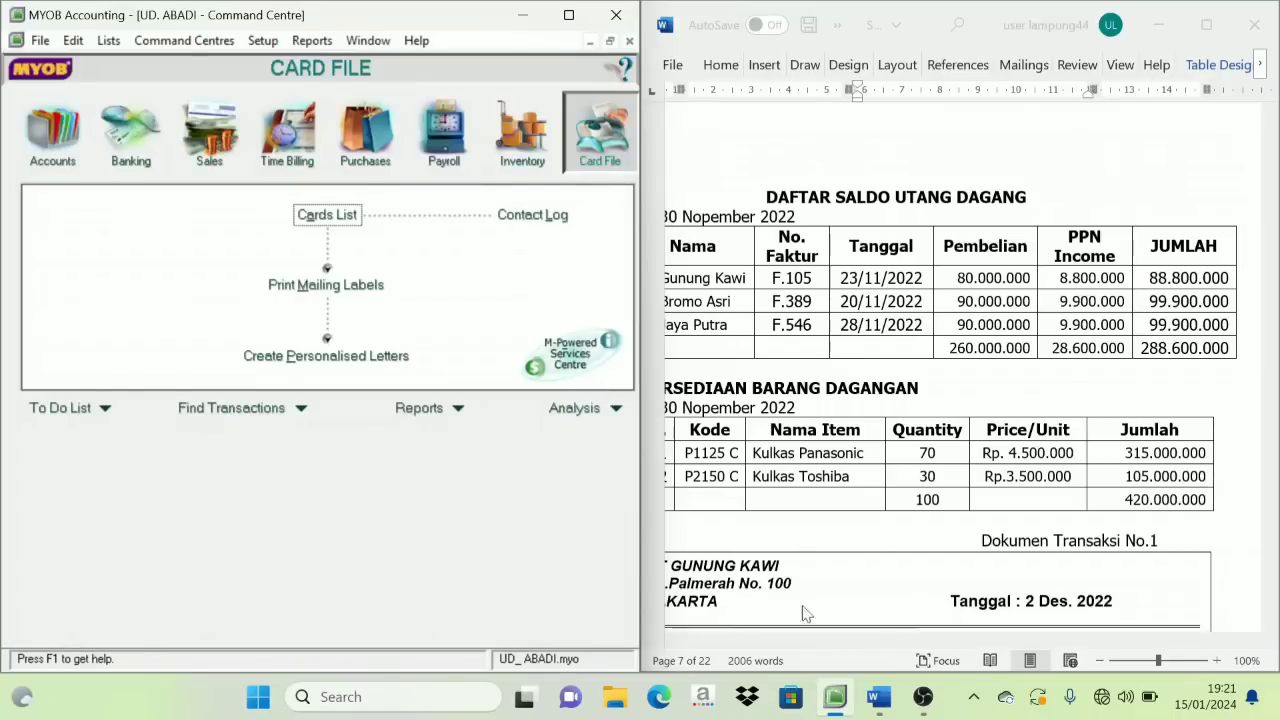
Open the inventory items list and start a new item for the document's Persediaan Barang Dagangan table.
scroll(766, 469, up, 1)
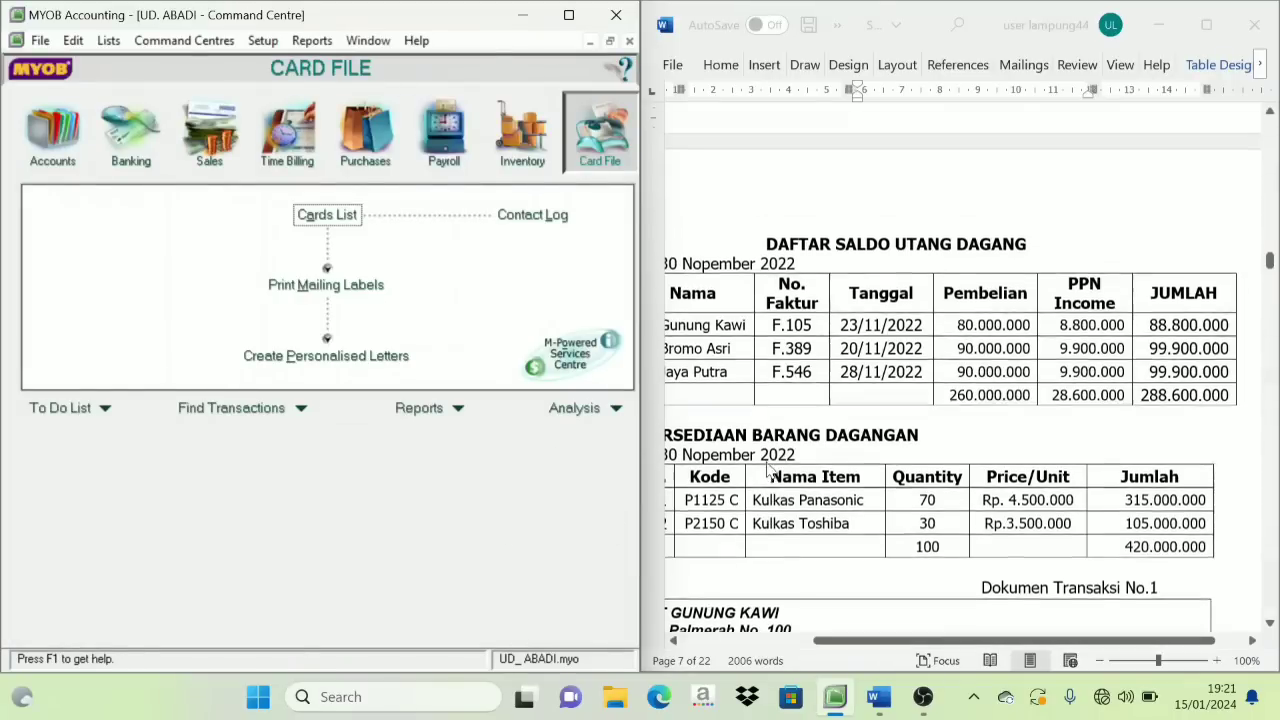
scroll(766, 470, down, 2)
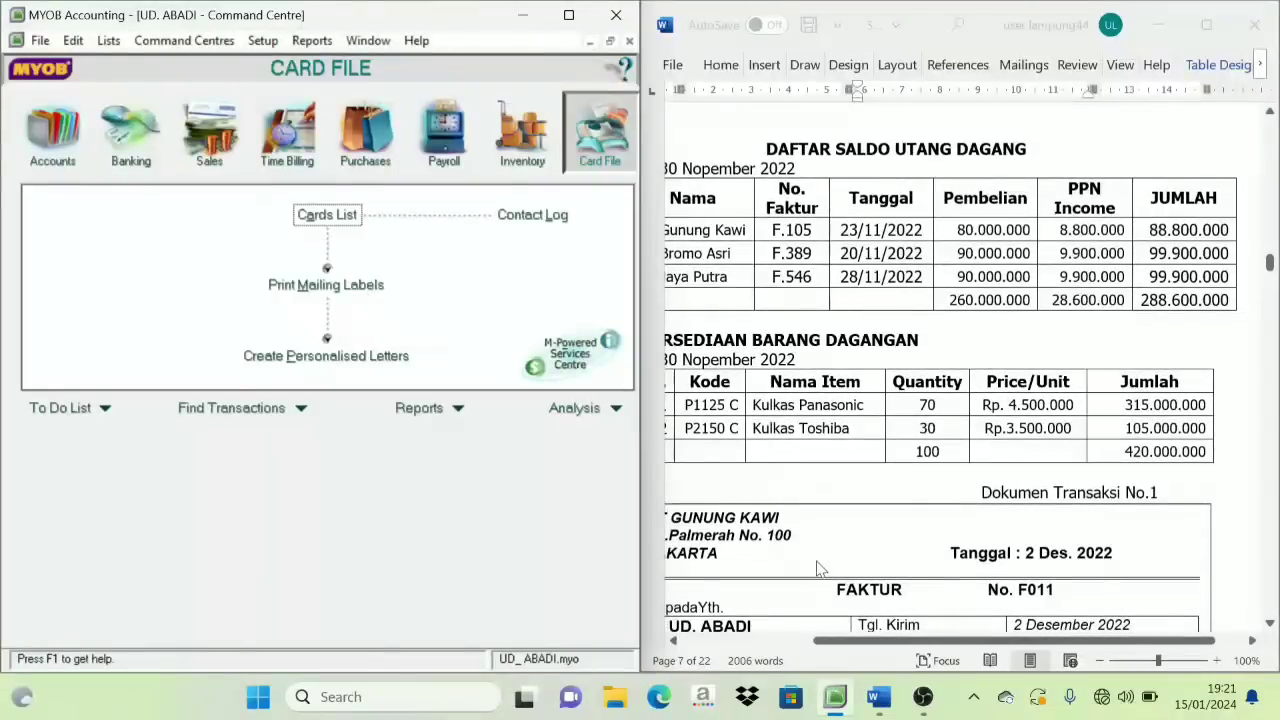
click(933, 643)
drag(933, 643, 878, 643)
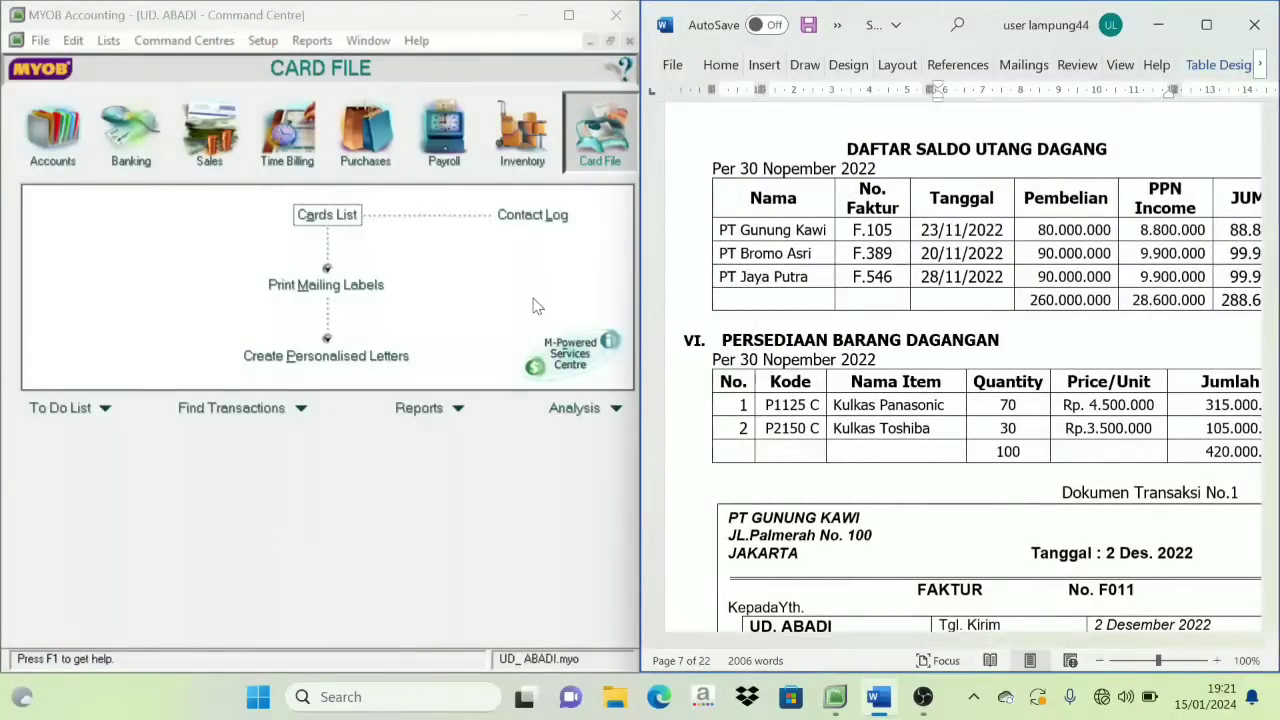
click(522, 145)
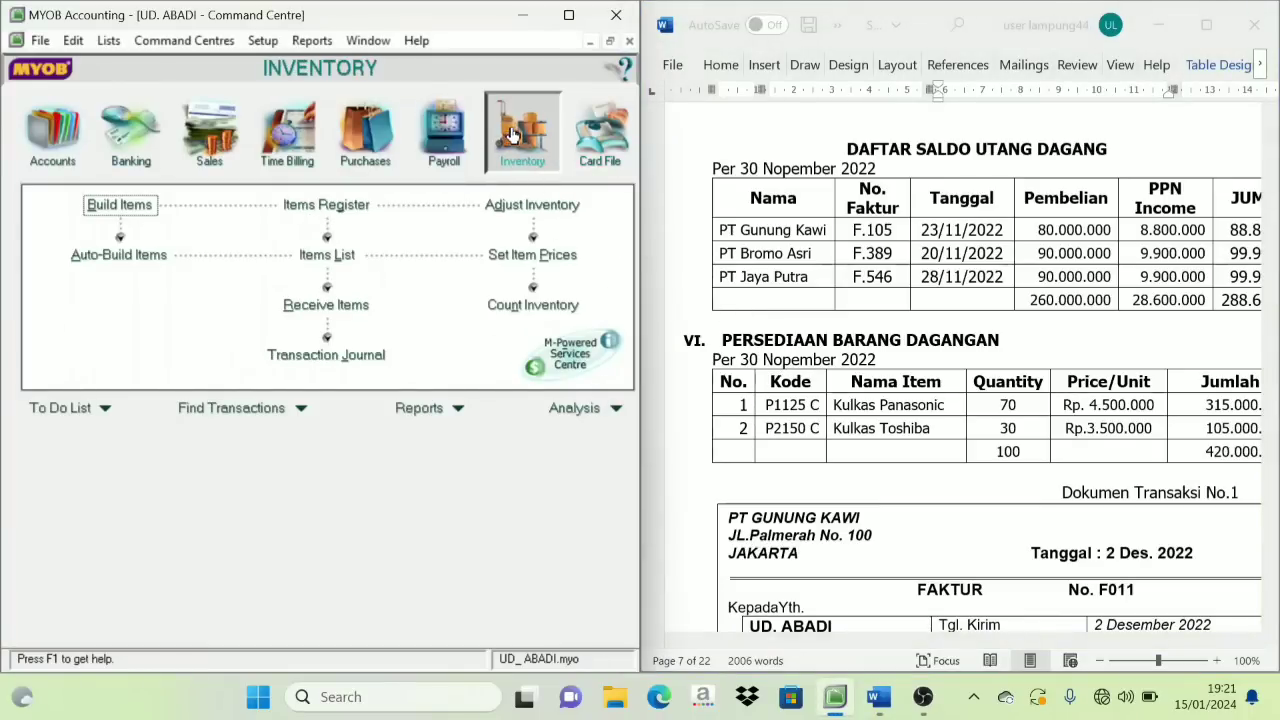
click(331, 256)
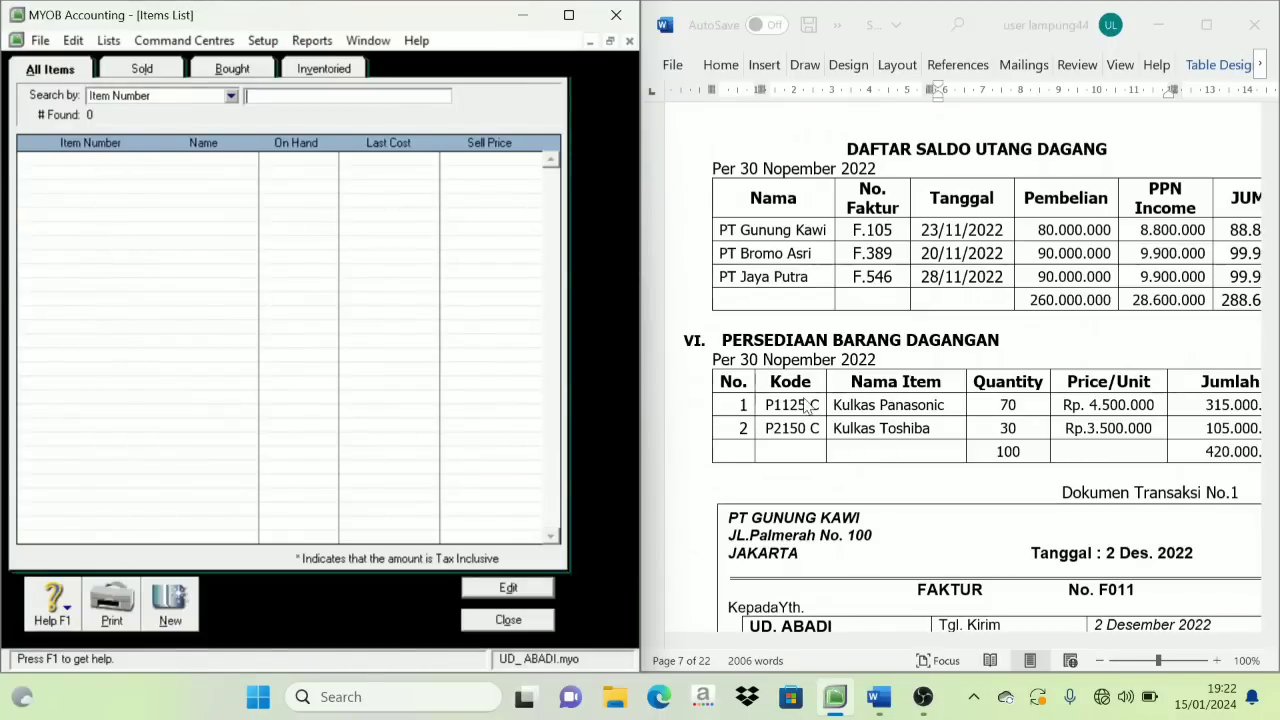
click(170, 605)
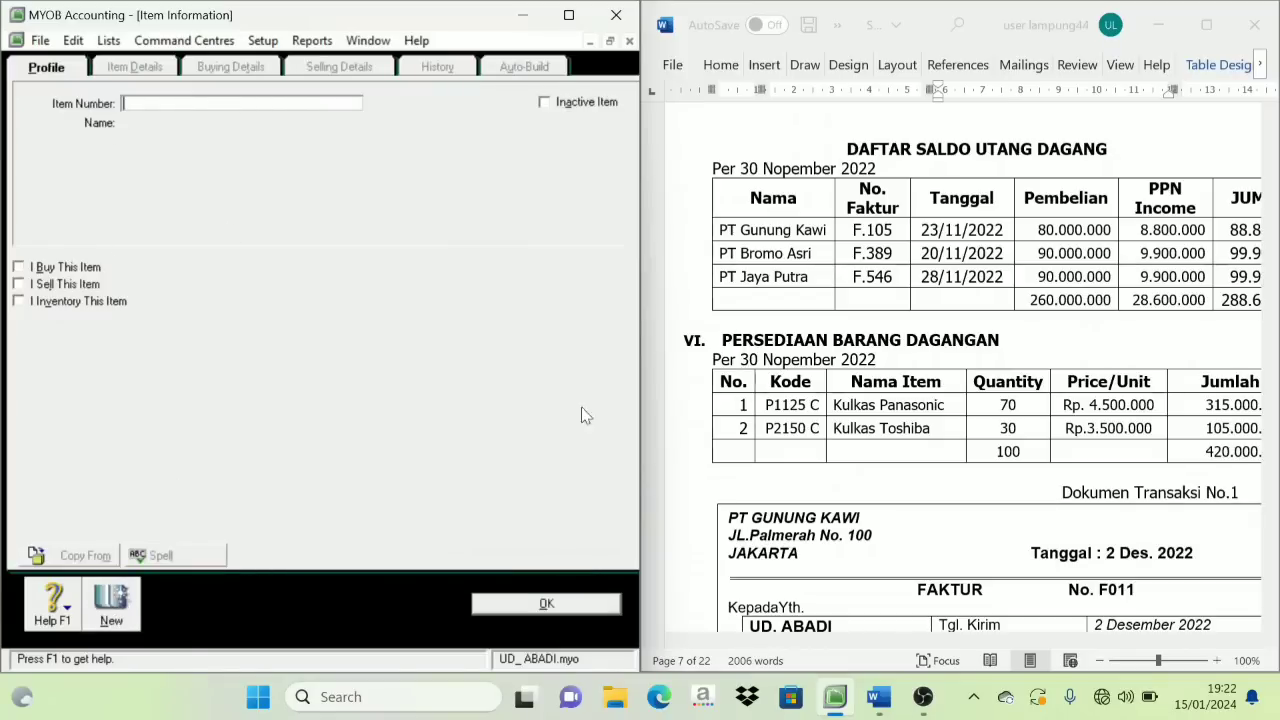
Copy the code P1125 C from the document's inventory table into the new item's number.
click(792, 410)
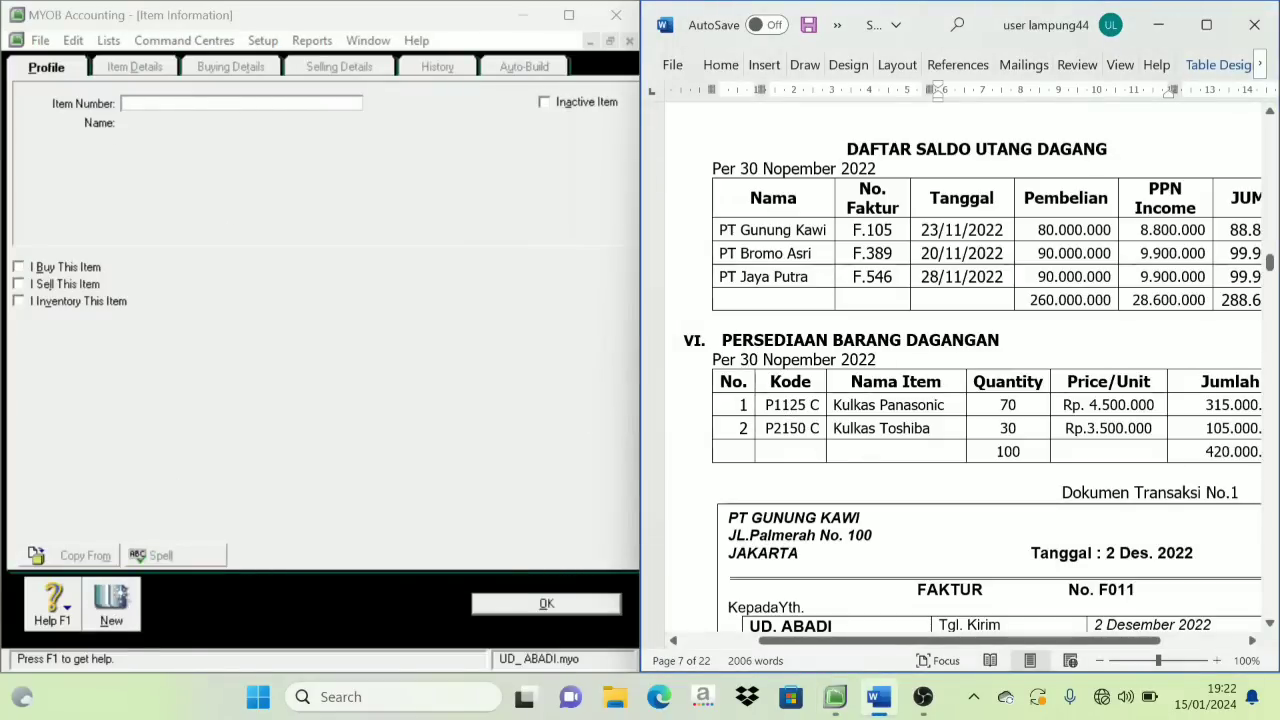
triple_click(790, 411)
key(ctrl+c)
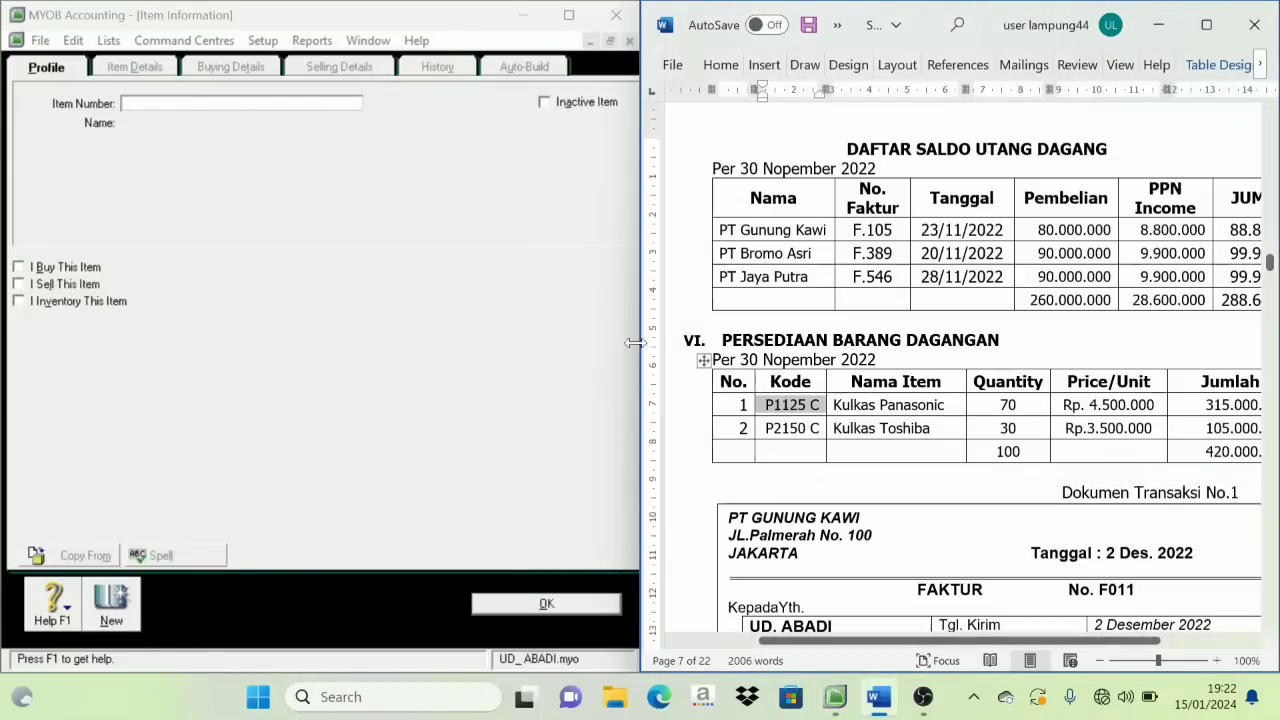
click(160, 103)
key(ctrl+v)
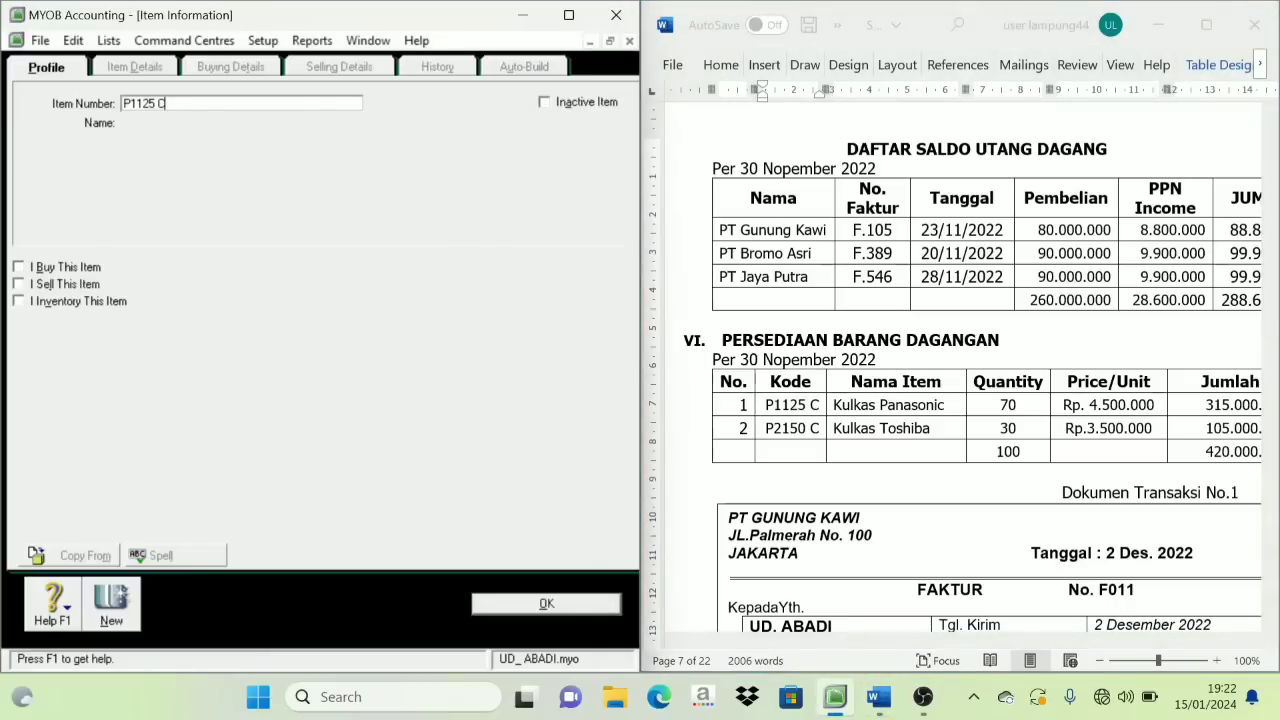
key(Tab)
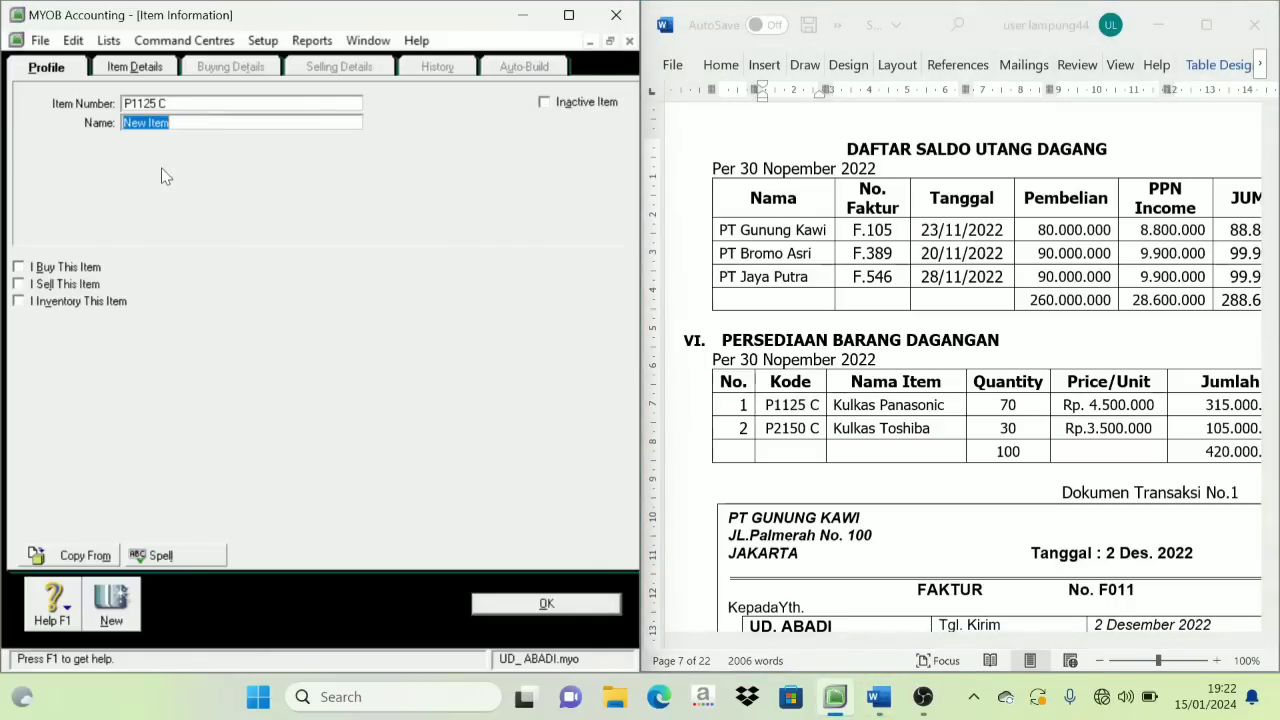
Name the new item Kulkas Panasonic, using the item name from the document's inventory table.
click(885, 415)
triple_click(885, 410)
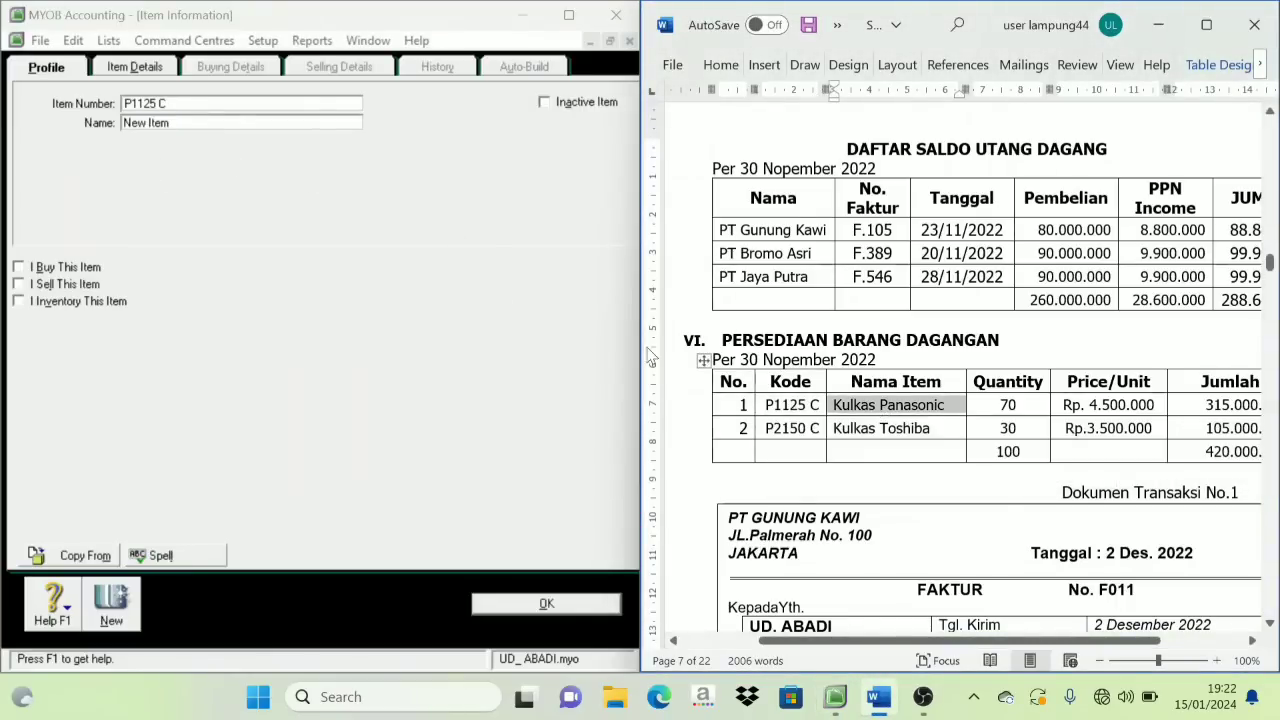
drag(182, 124, 103, 129)
key(ctrl+v)
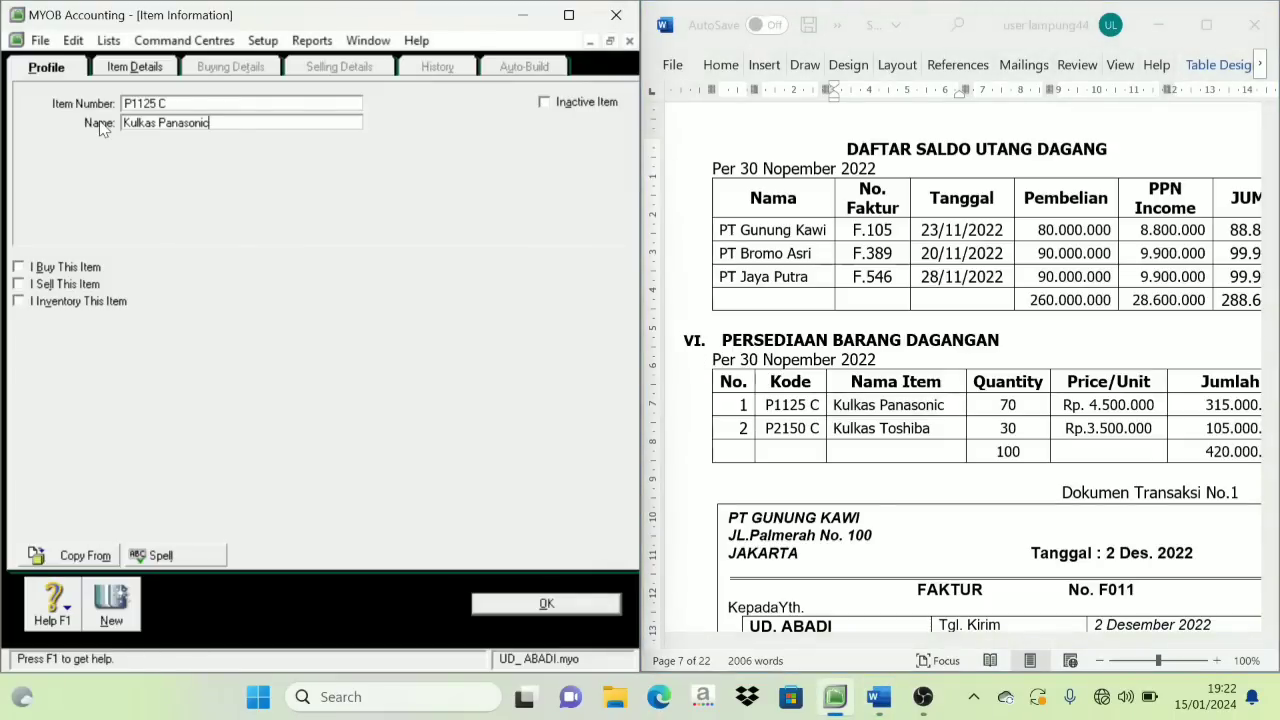
Mark the Kulkas Panasonic item as bought, sold and inventoried.
click(19, 268)
click(19, 284)
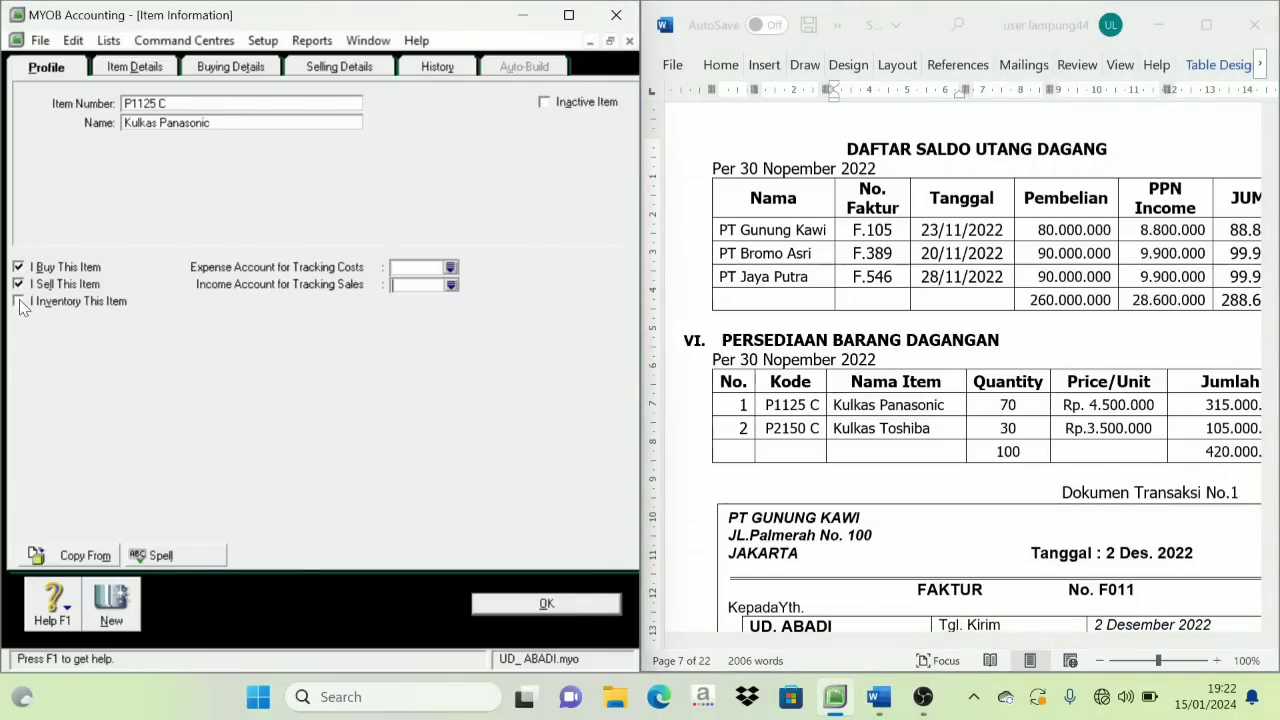
click(19, 301)
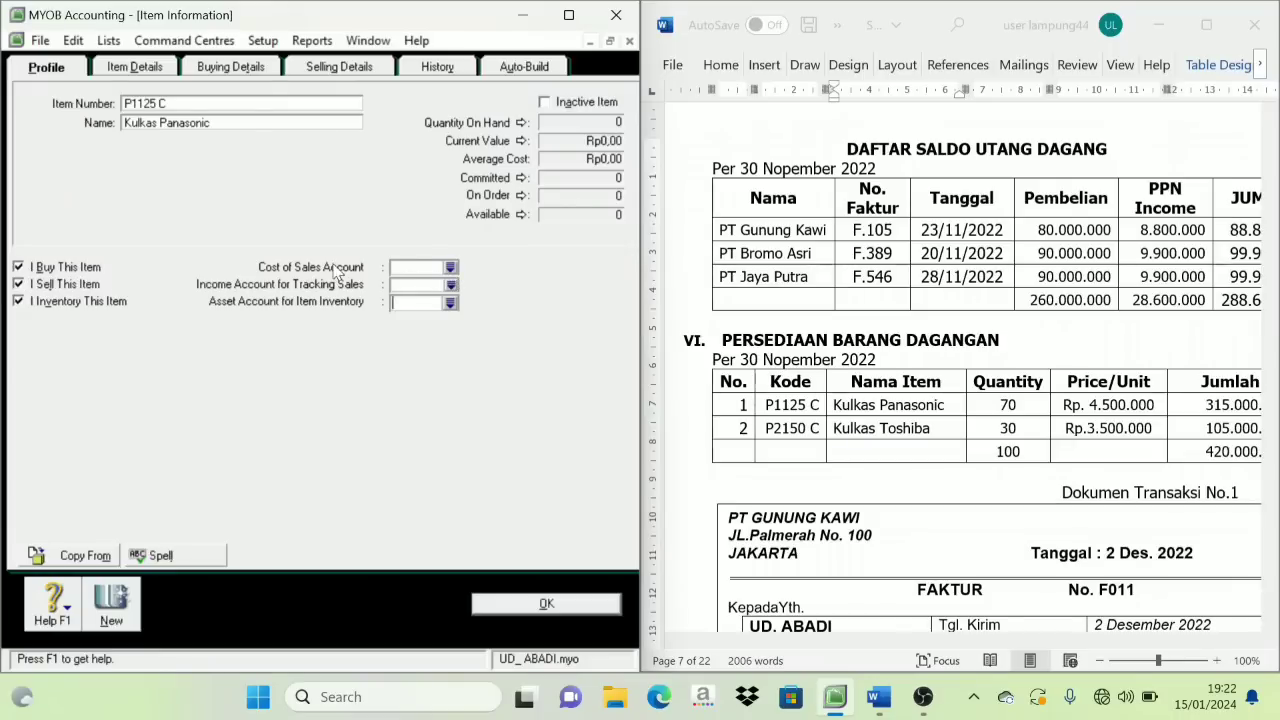
Assign Kulkas Panasonic the cost of sales account 5-1100 Cost of goods Sold and the income account 4-1100 Sales.
click(450, 269)
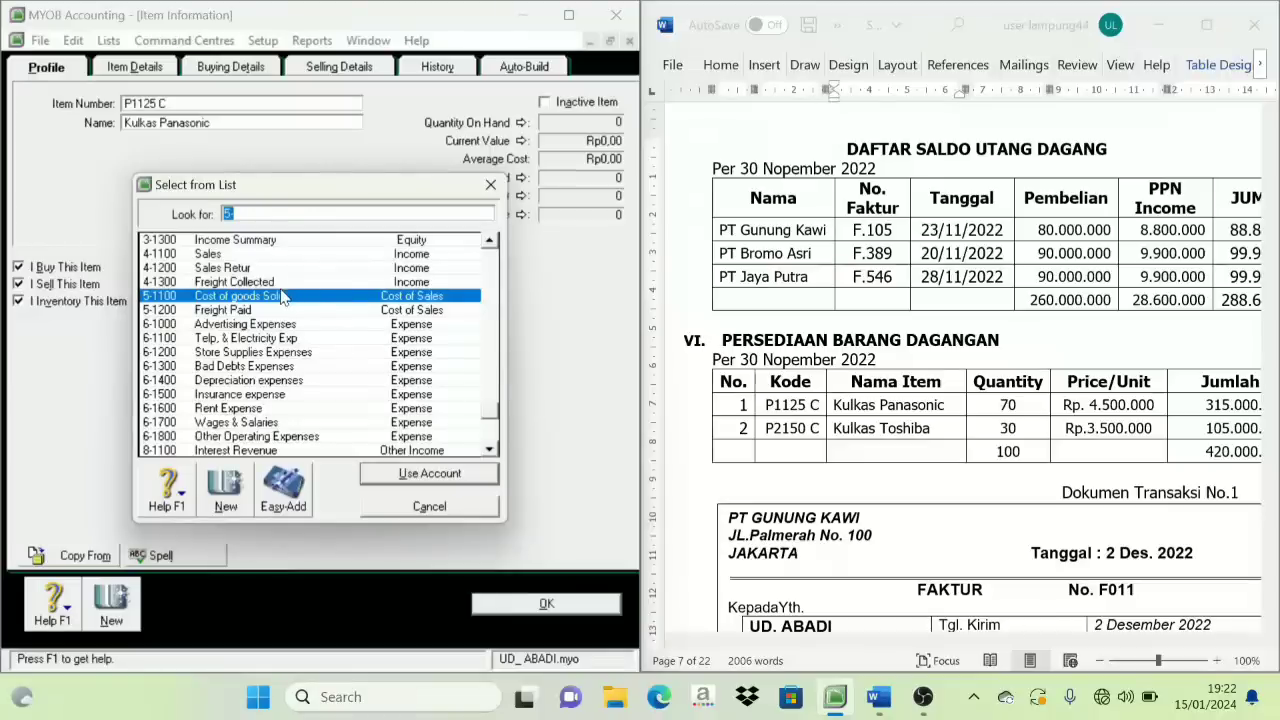
click(243, 300)
click(420, 473)
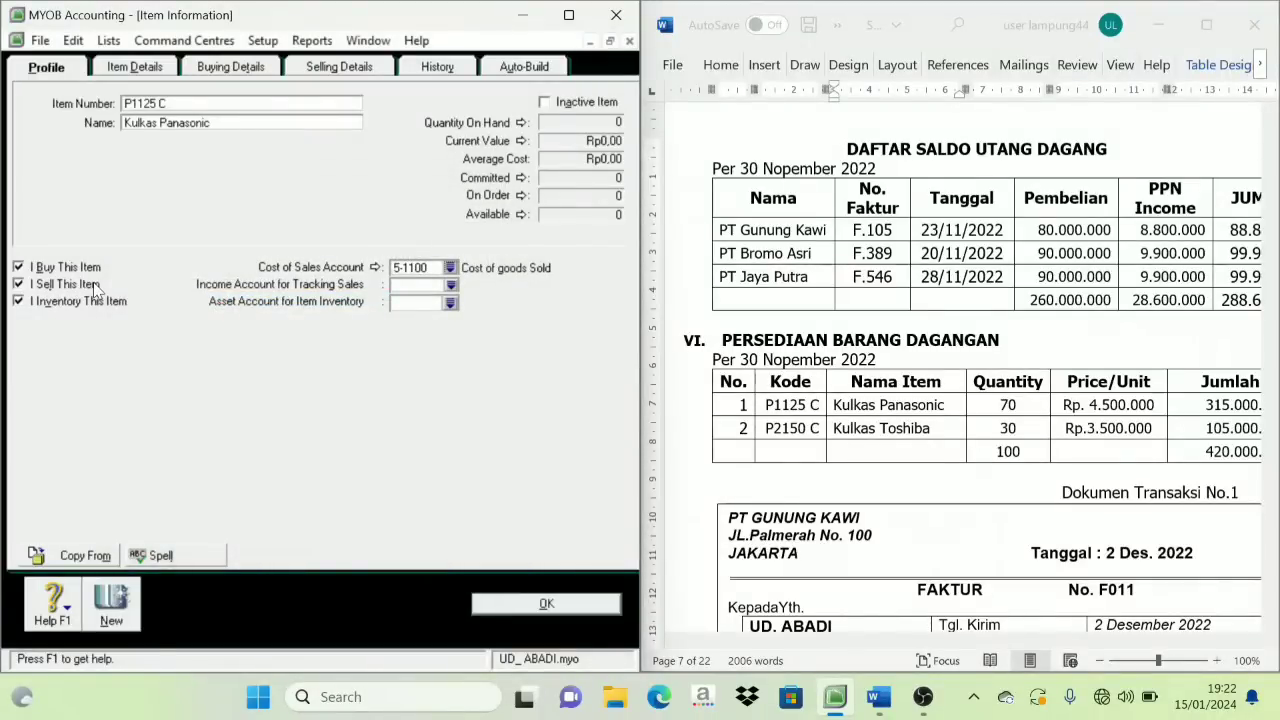
click(451, 286)
click(228, 297)
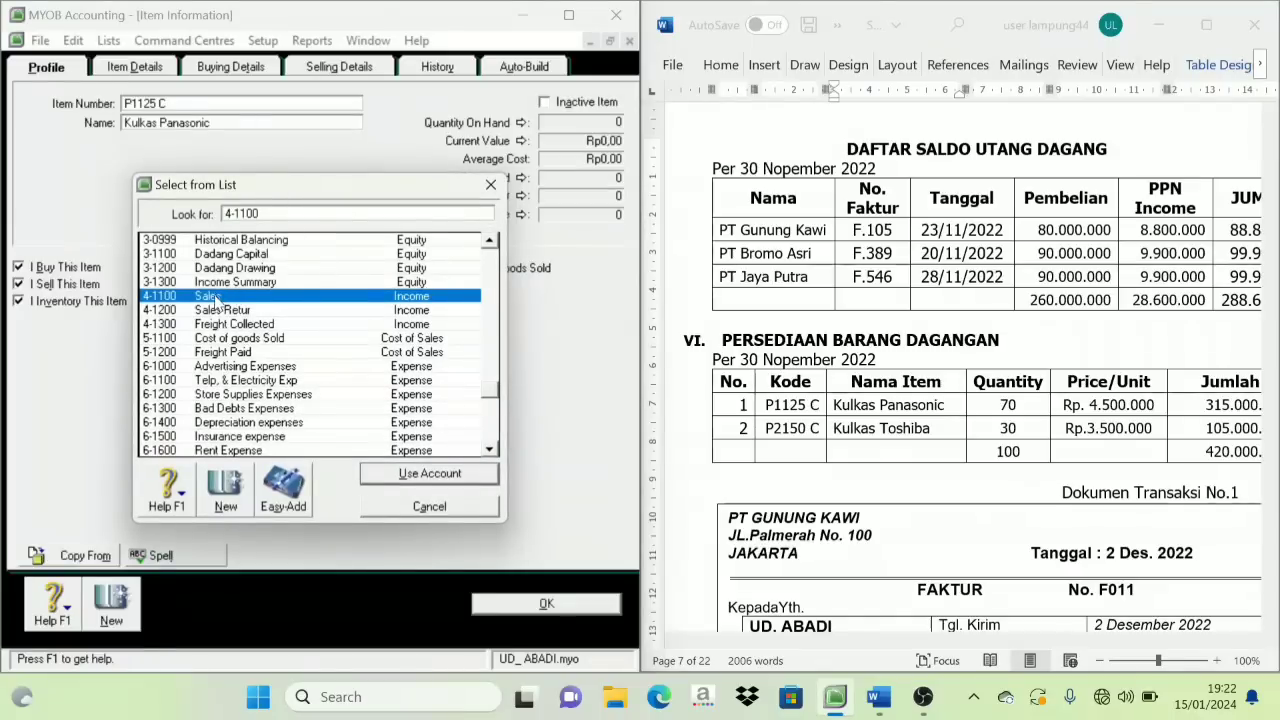
click(432, 474)
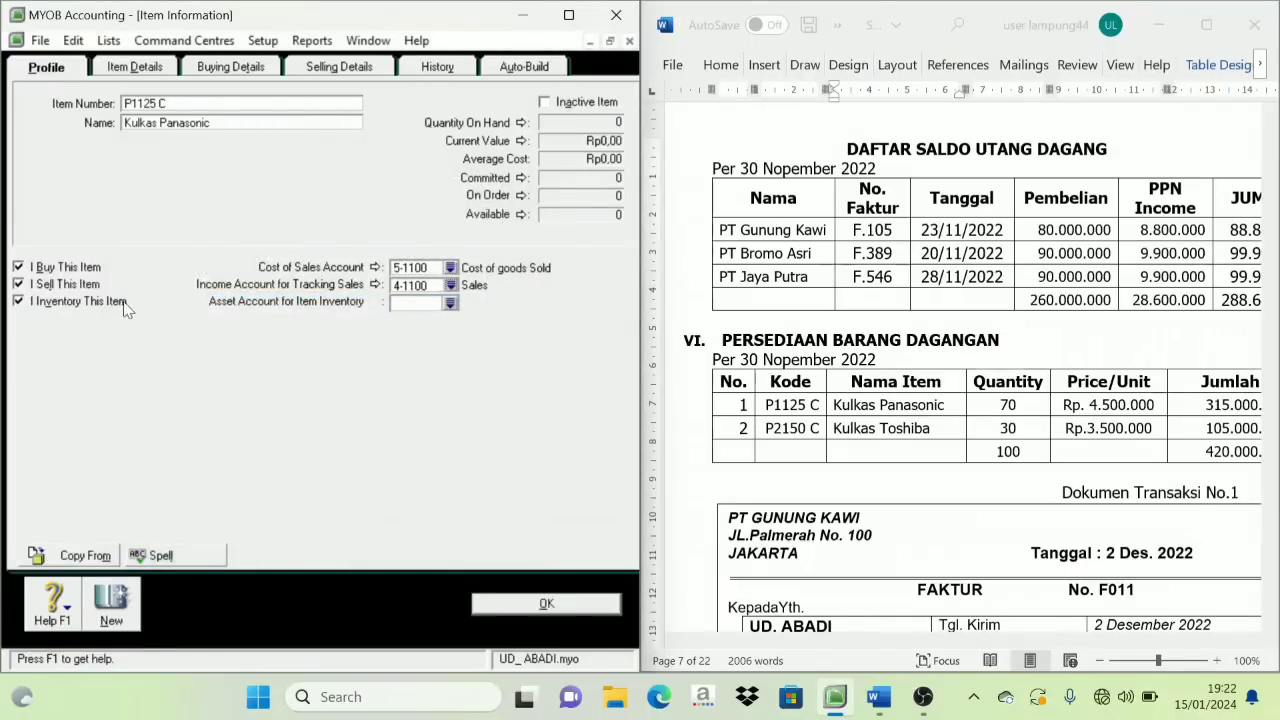
Set the Kulkas Panasonic item's inventory asset account to 1-1500 Merchandise Inventory.
click(451, 304)
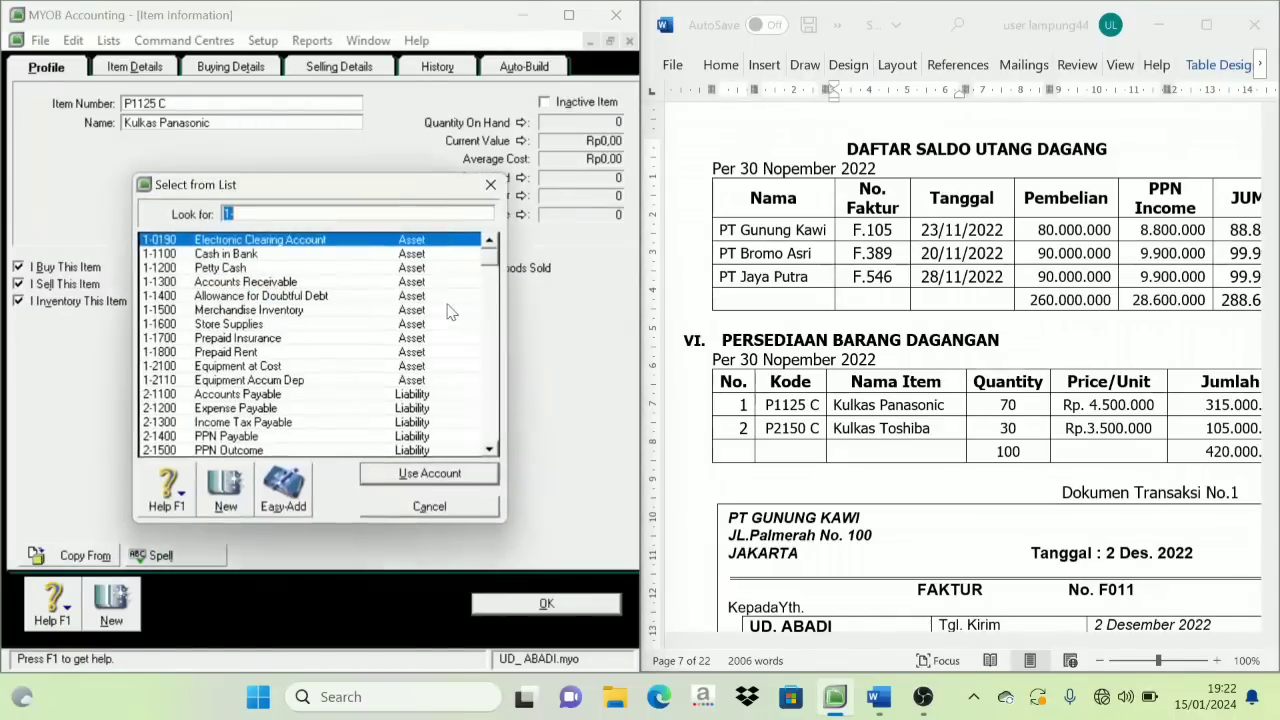
click(256, 311)
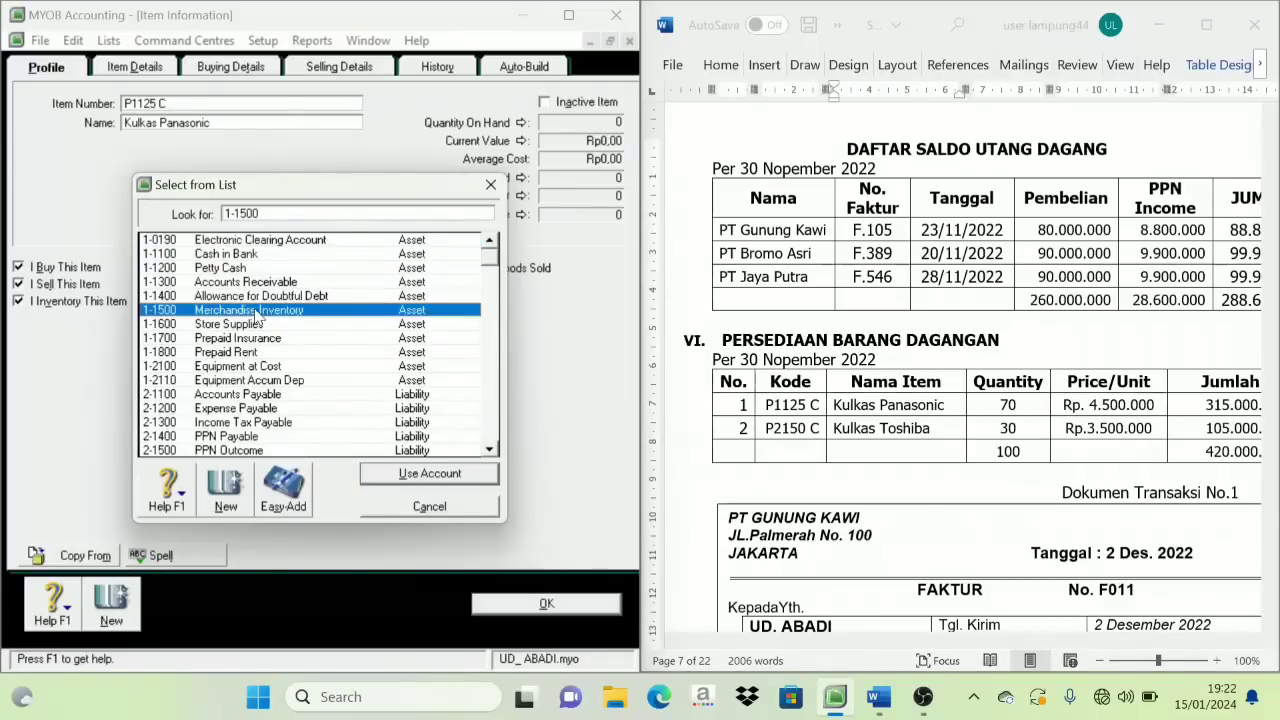
click(440, 473)
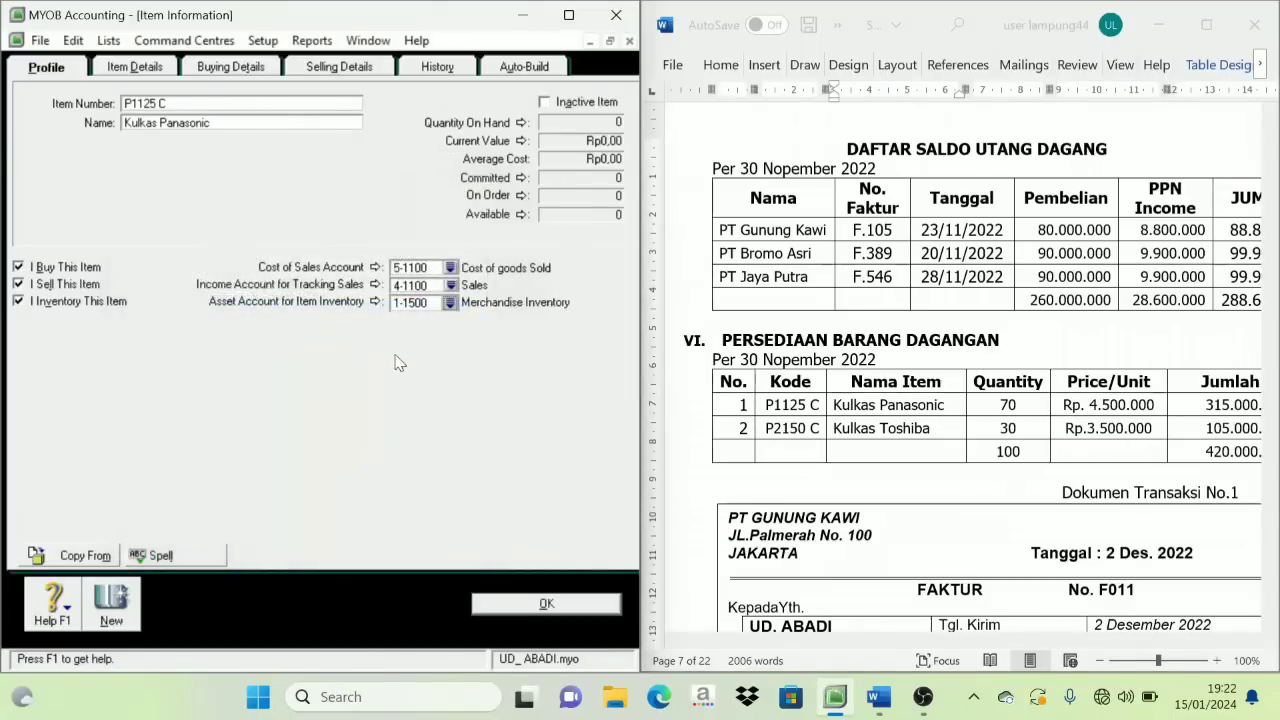
Try to save the Kulkas Panasonic item, ignoring all spelling suggestions for its name.
click(548, 605)
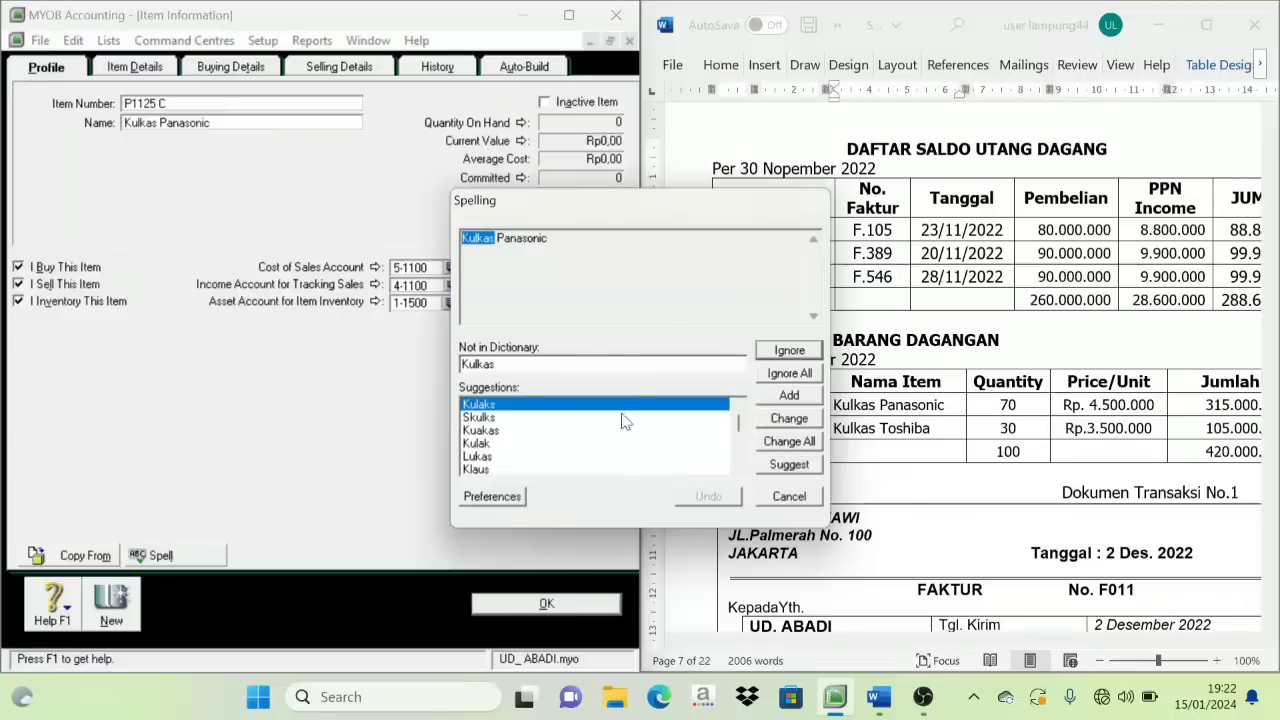
click(808, 375)
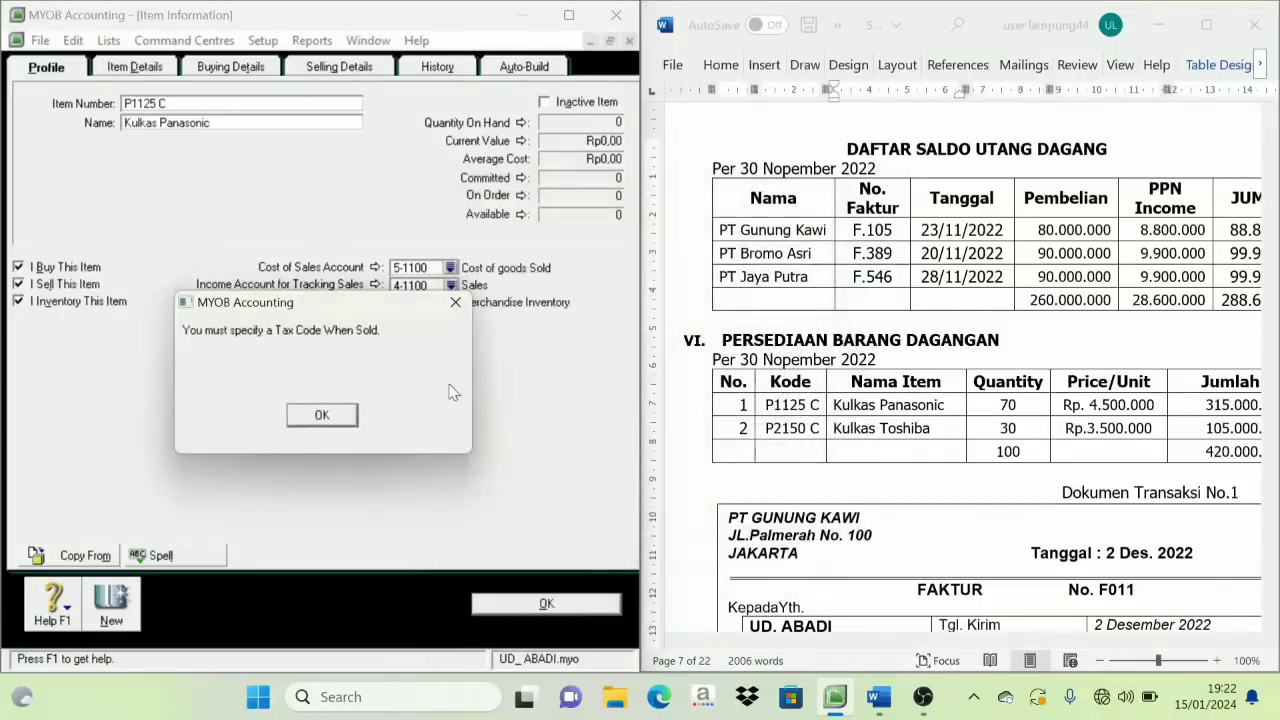
click(321, 414)
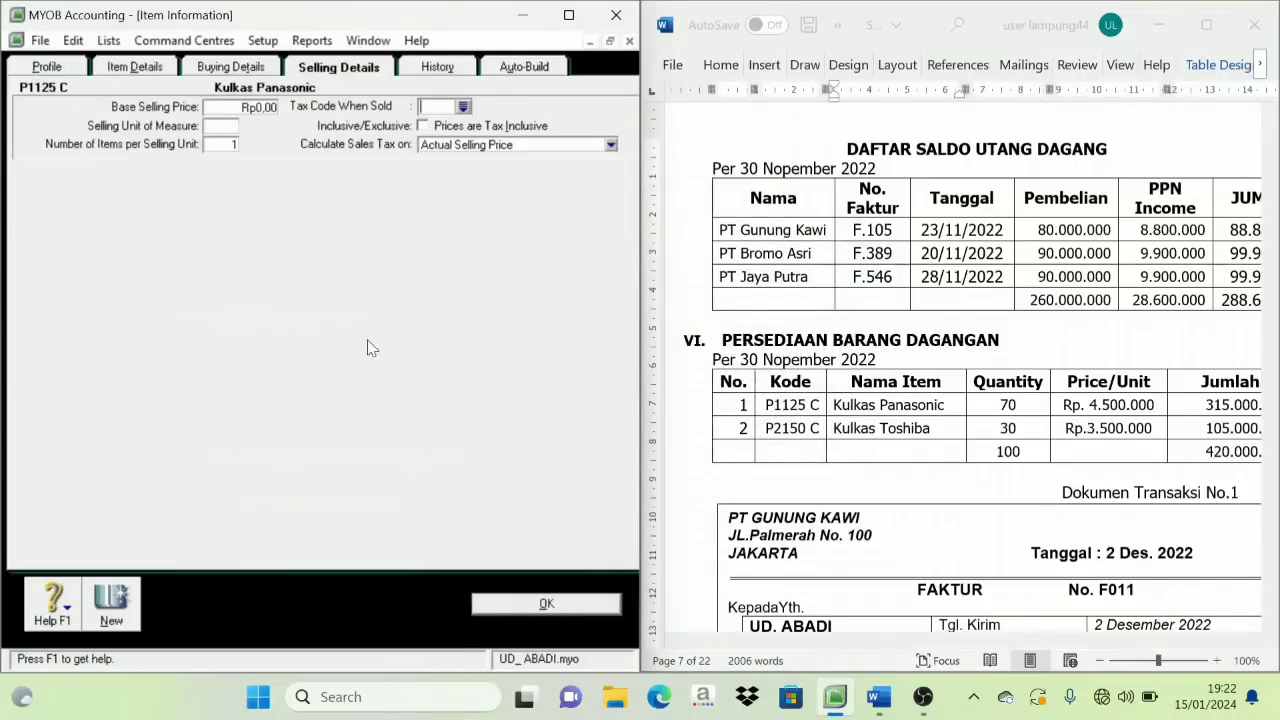
click(140, 74)
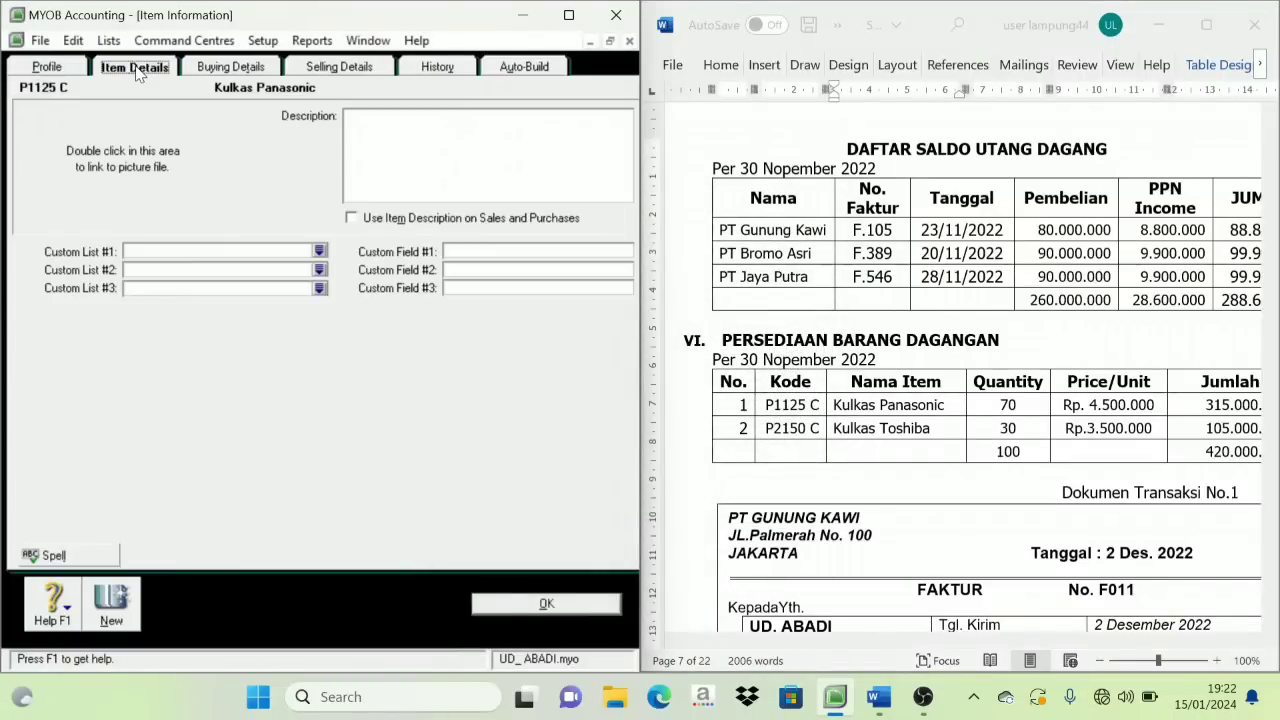
click(80, 70)
click(104, 68)
click(65, 72)
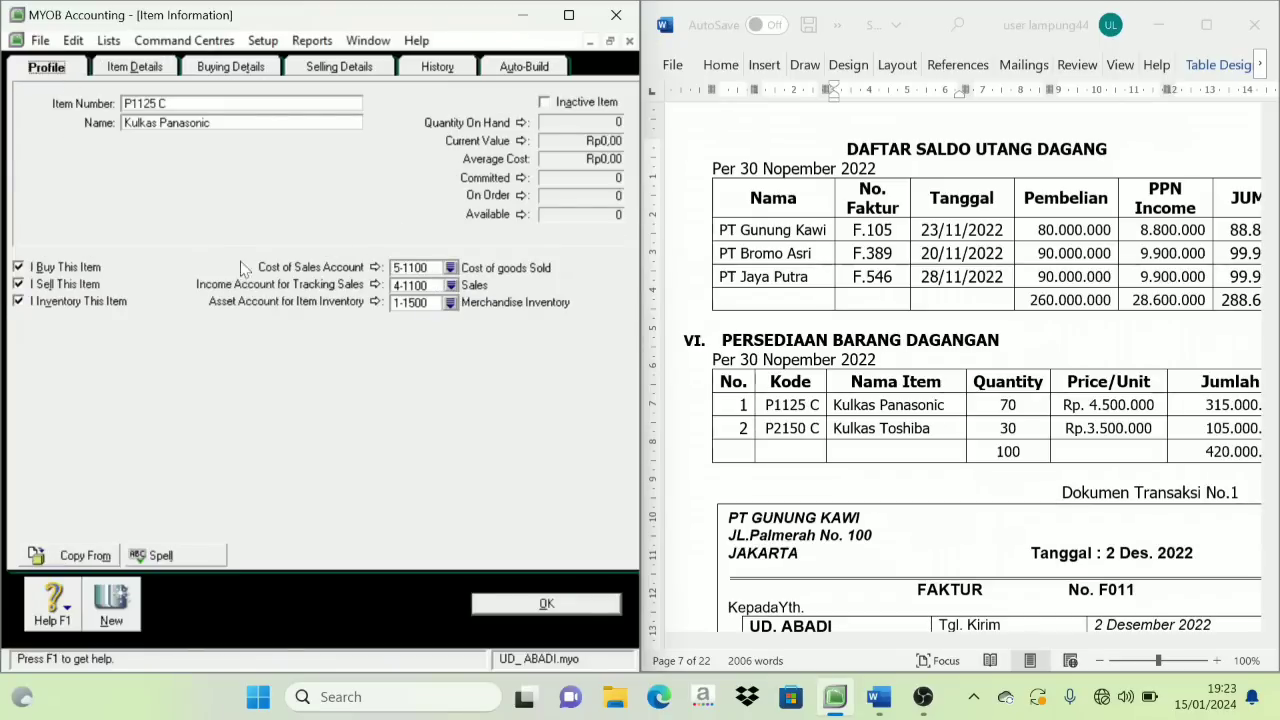
click(153, 70)
click(226, 70)
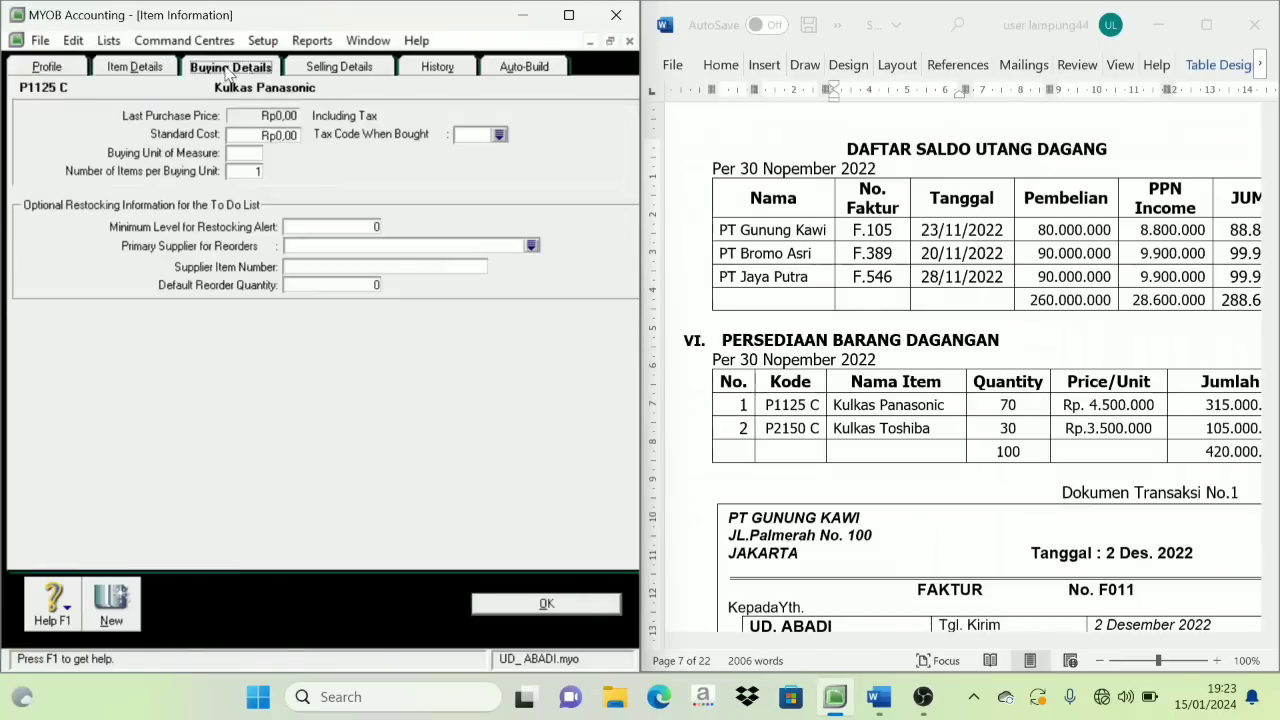
click(66, 70)
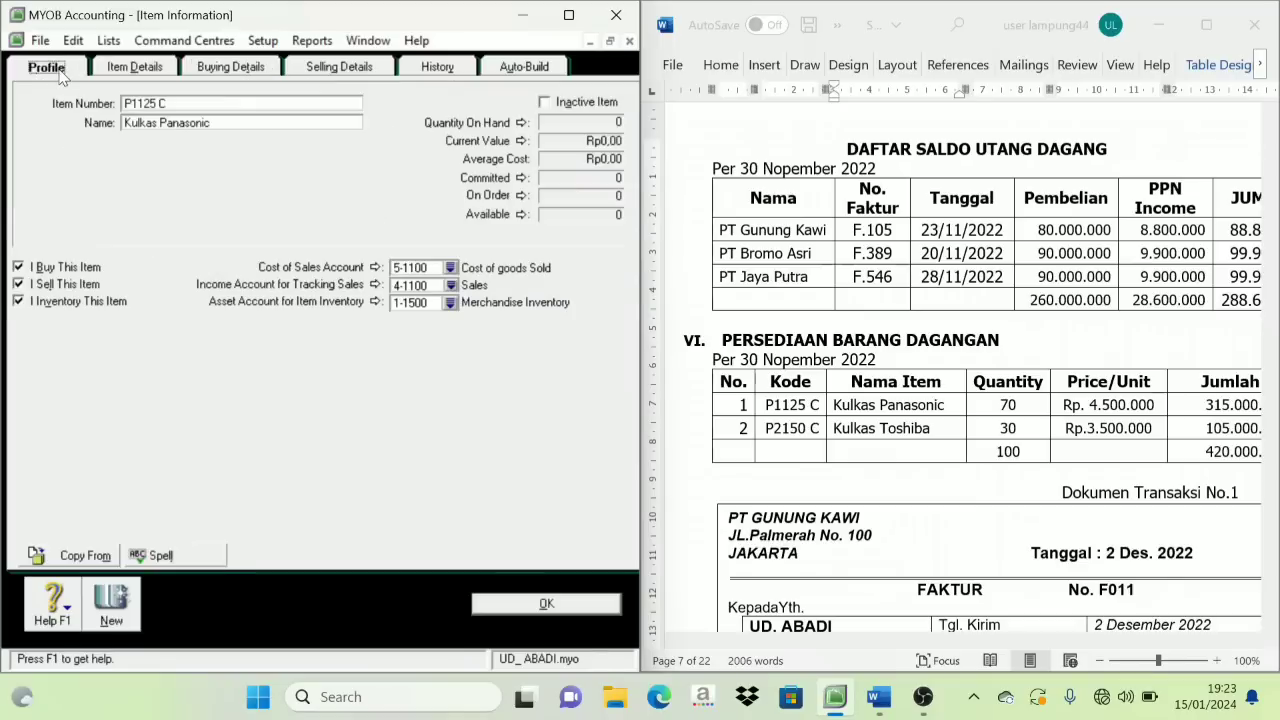
In the Kulkas Panasonic buying details, set the unit of measure to UNIT and the tax code when bought to PPN.
click(237, 72)
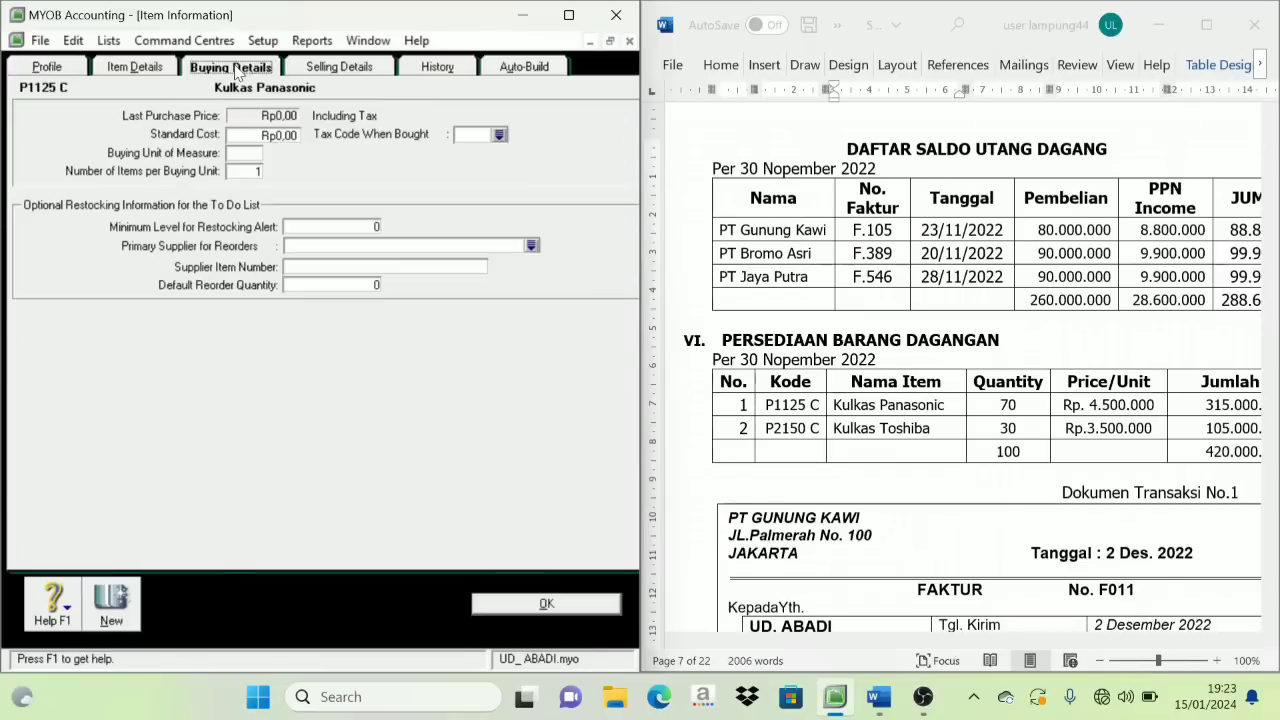
click(249, 157)
click(499, 135)
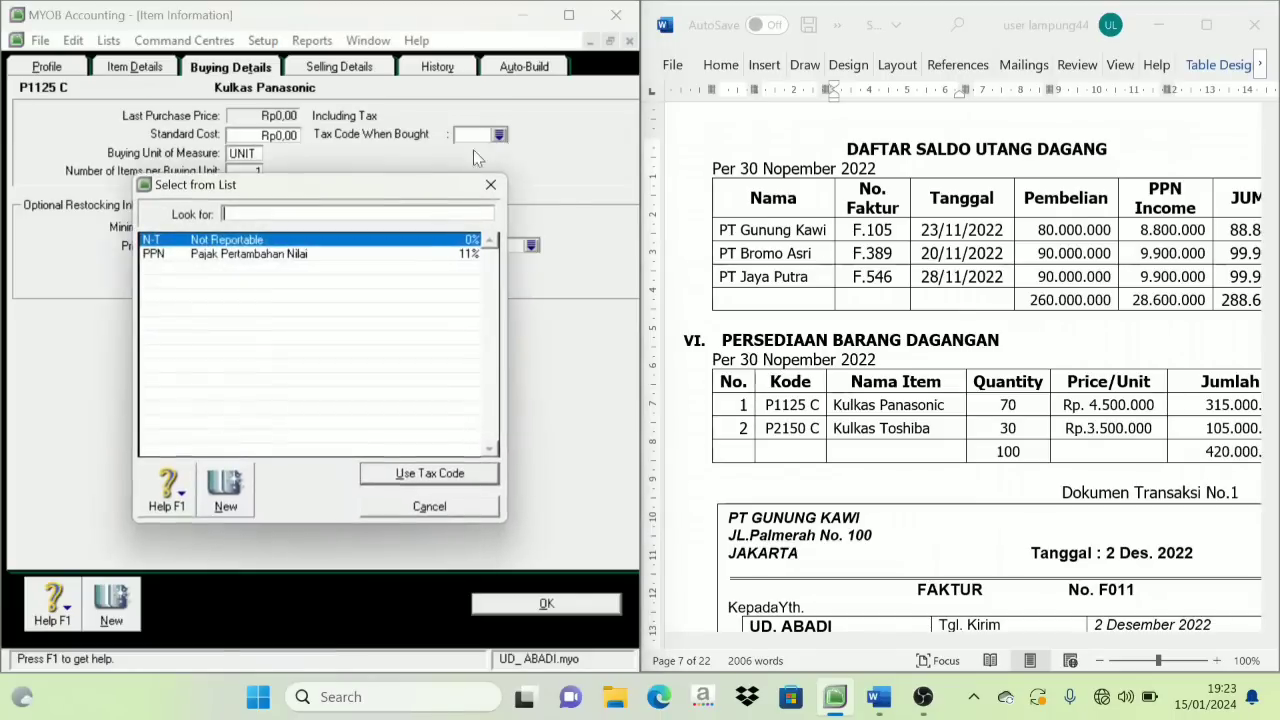
click(180, 256)
click(440, 474)
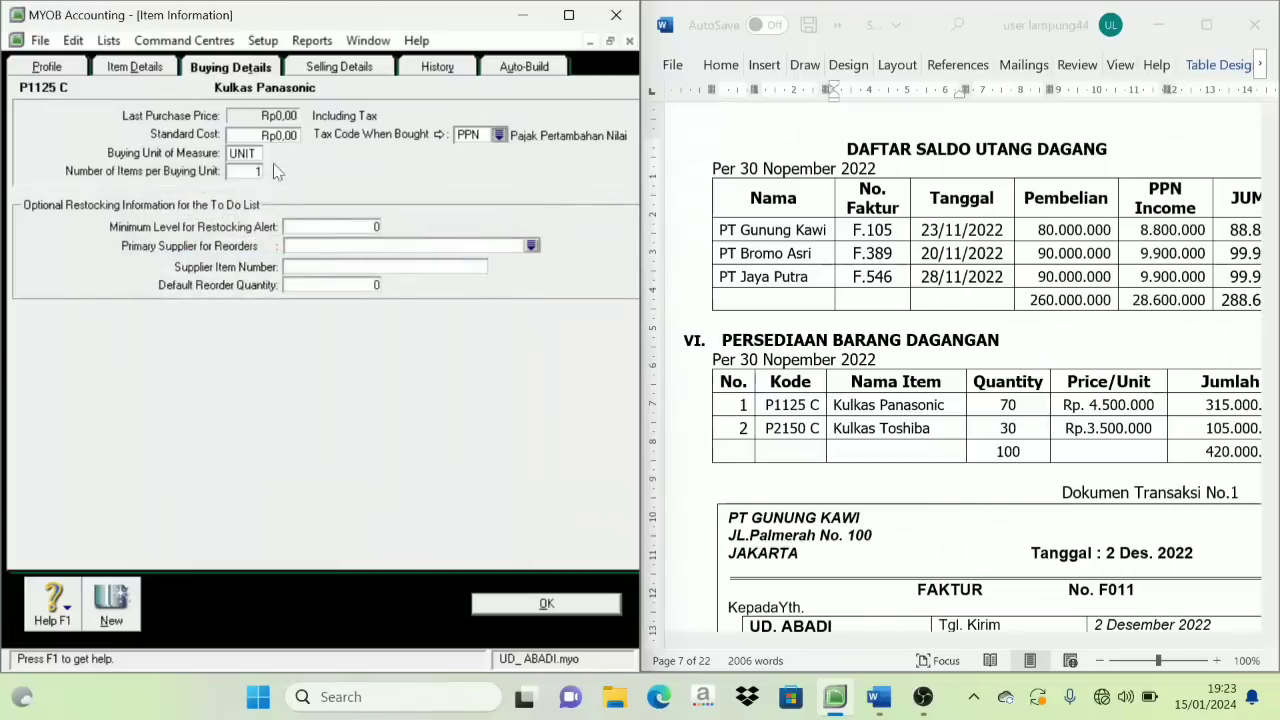
Set the selling unit of measure to UNIT and the tax code when sold to PPN, and save the item ignoring spelling suggestions.
click(357, 68)
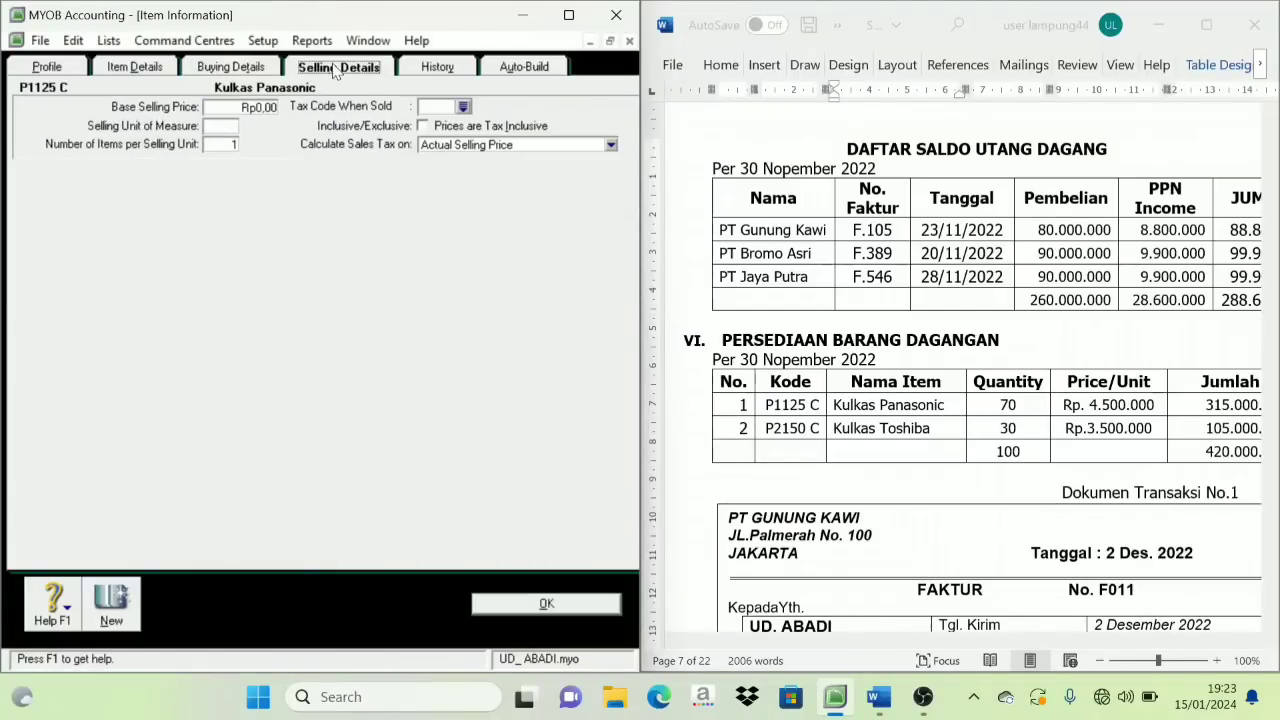
click(215, 126)
text(UNIT)
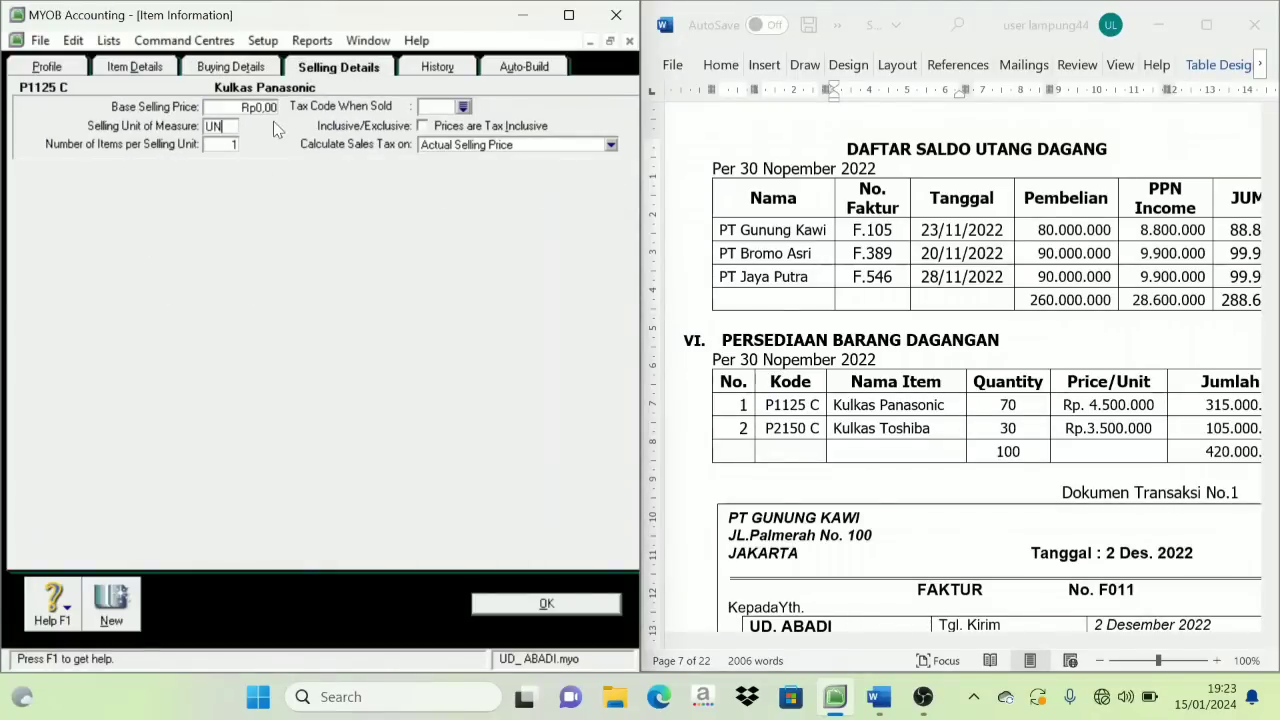
click(464, 106)
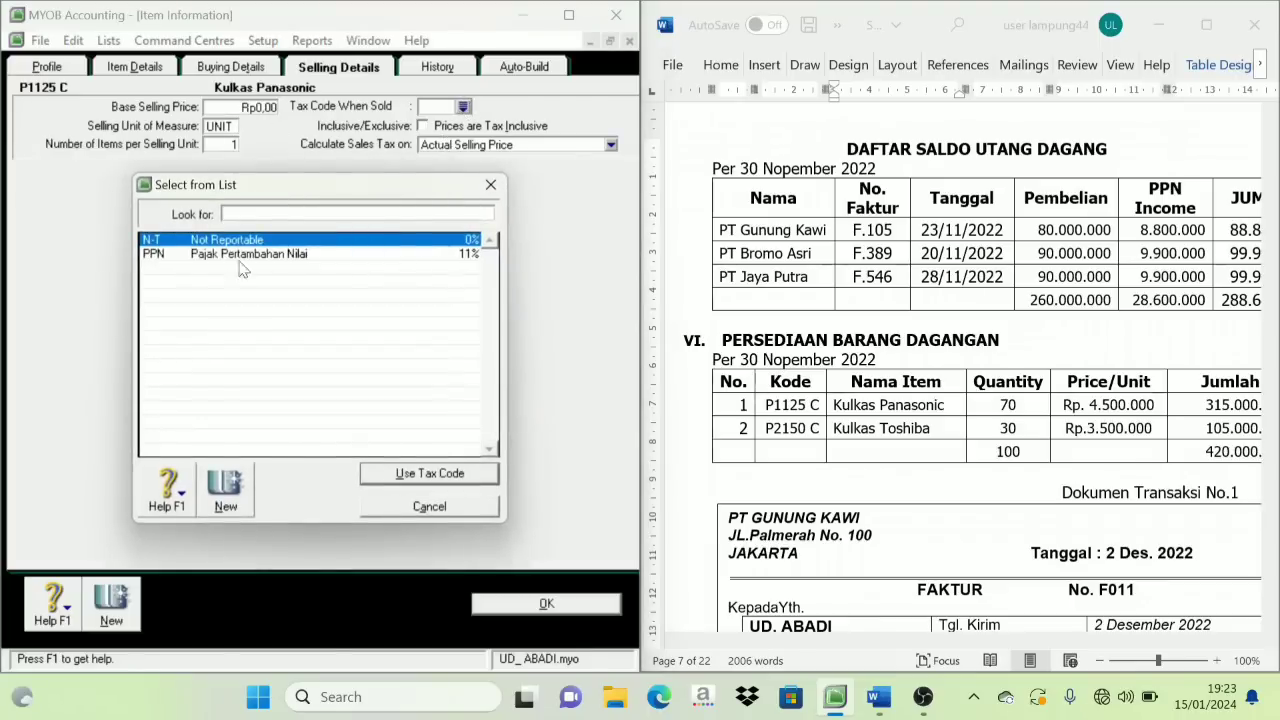
text(PPN)
click(416, 477)
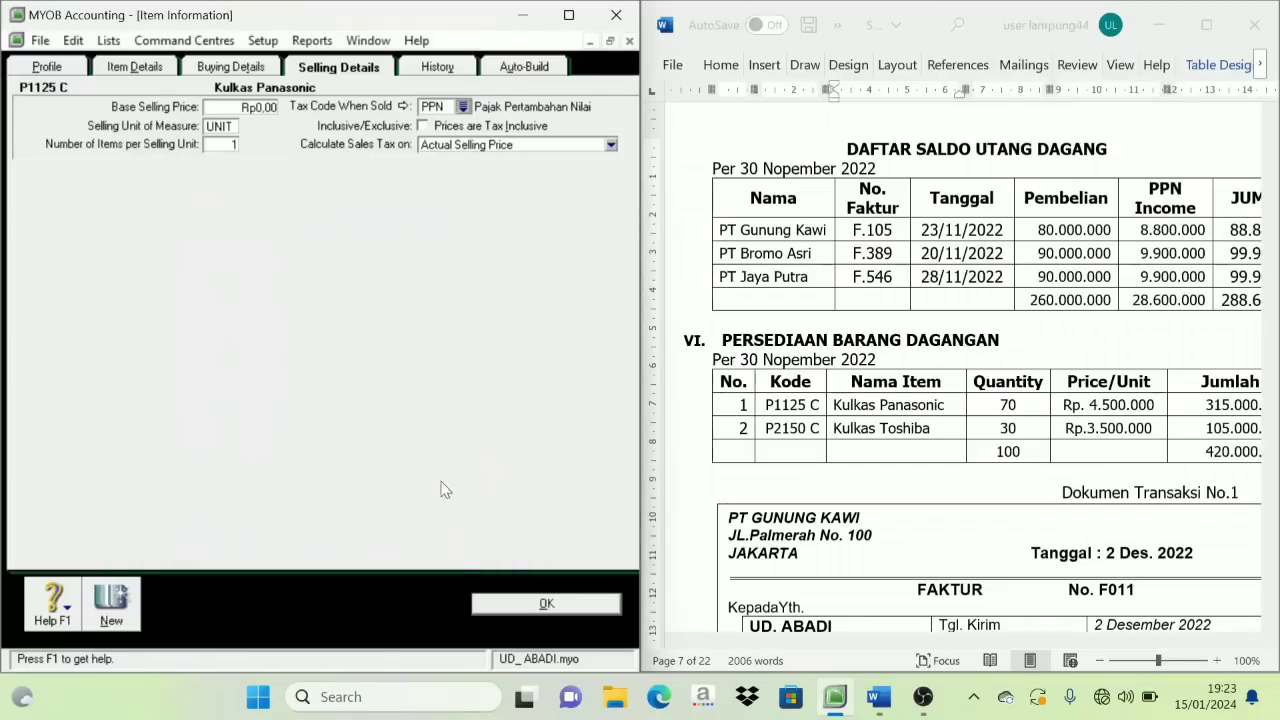
click(527, 610)
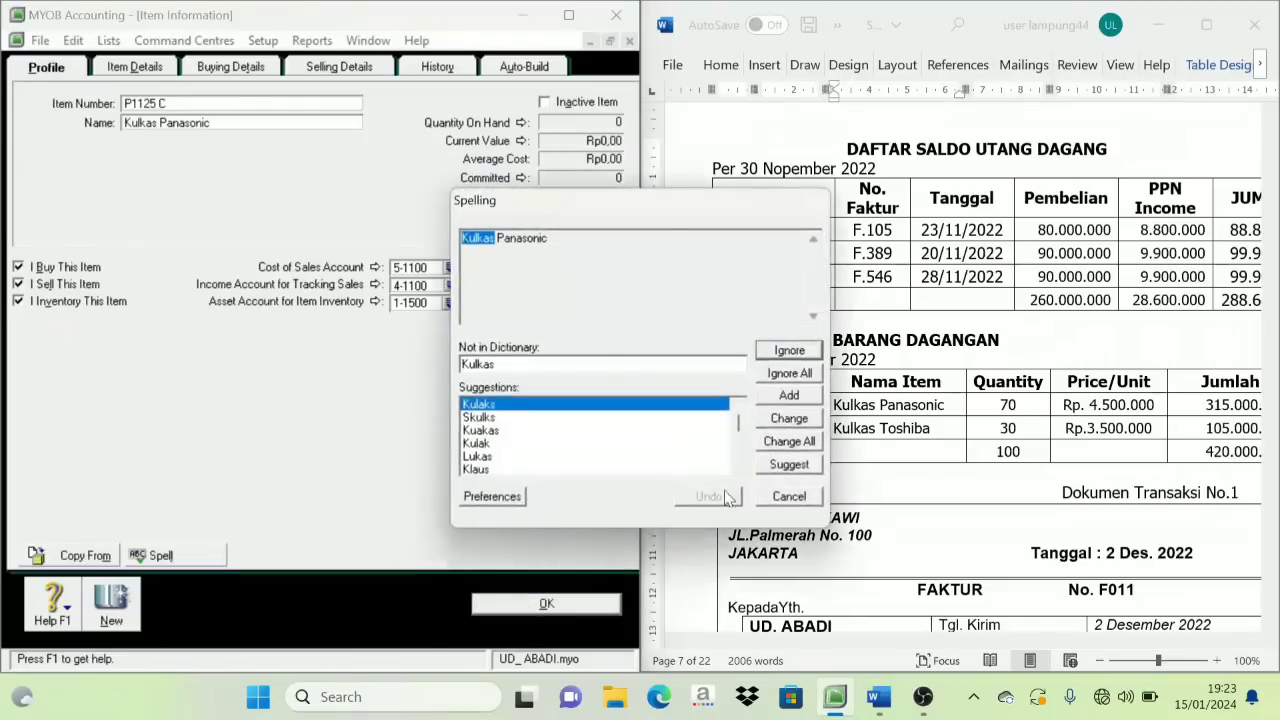
click(780, 370)
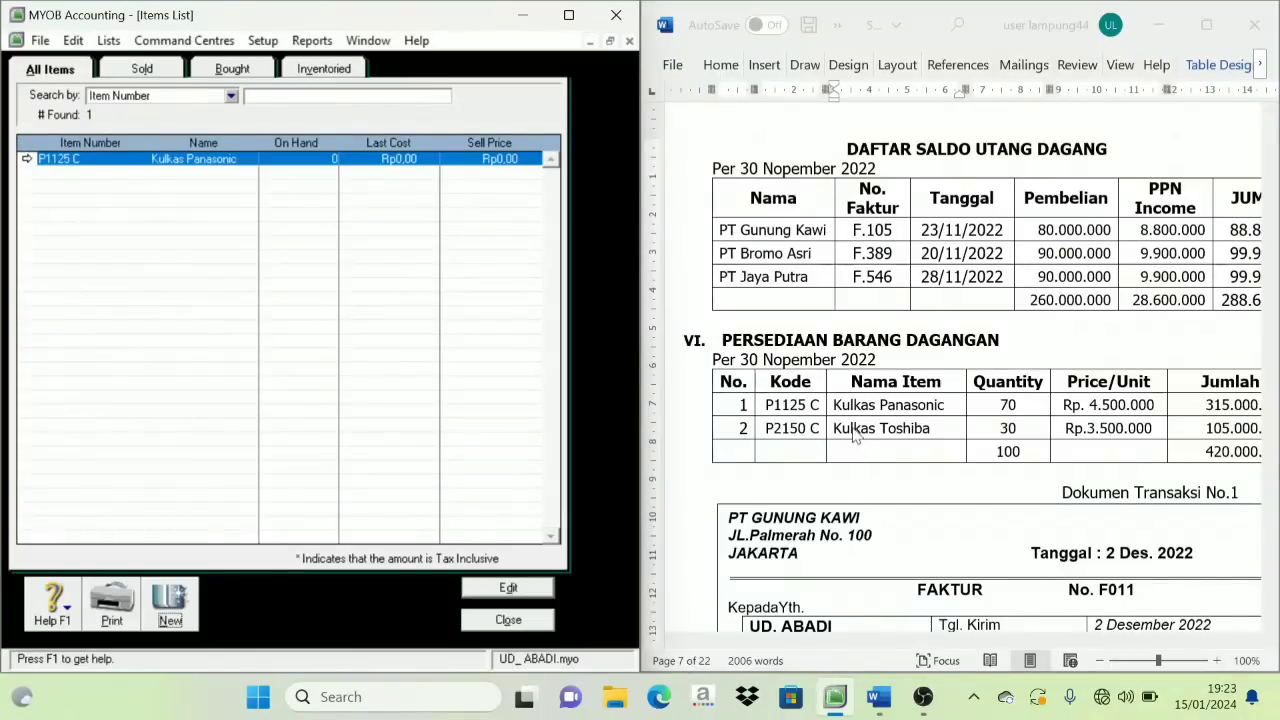
Start a second item and copy the code P2150 C from the document's inventory table into its item number.
click(172, 615)
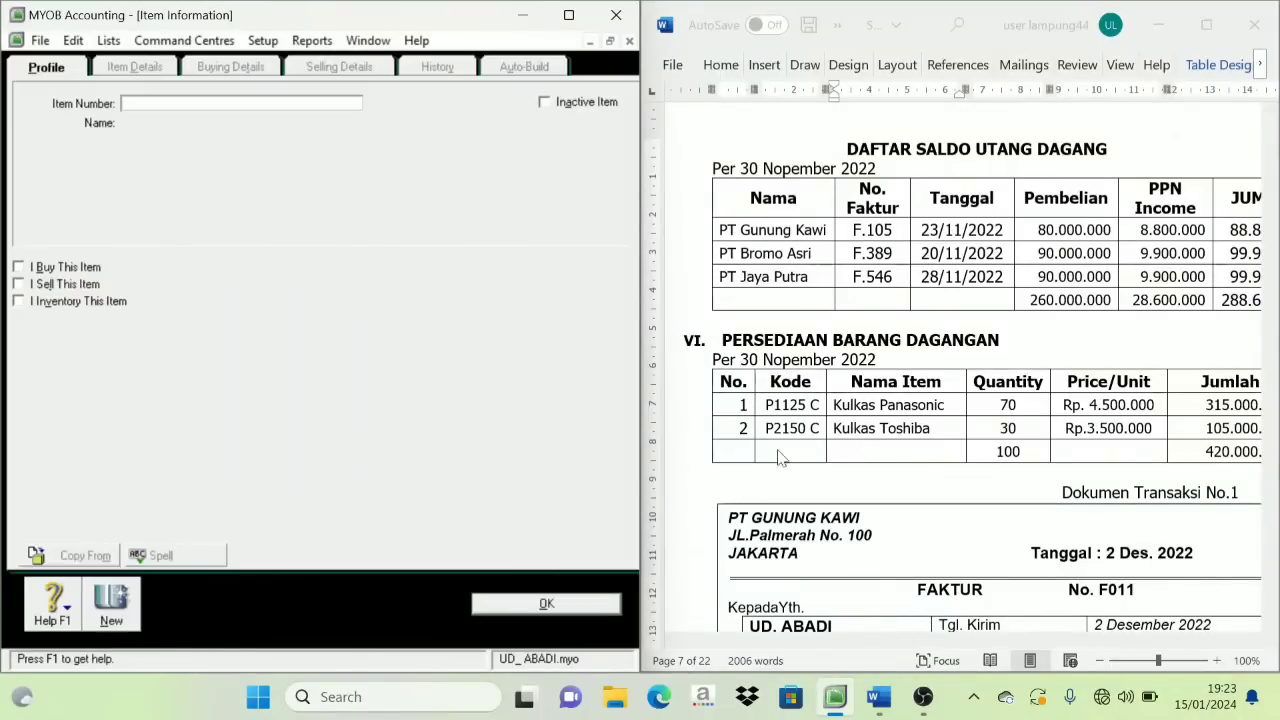
triple_click(798, 431)
key(ctrl+c)
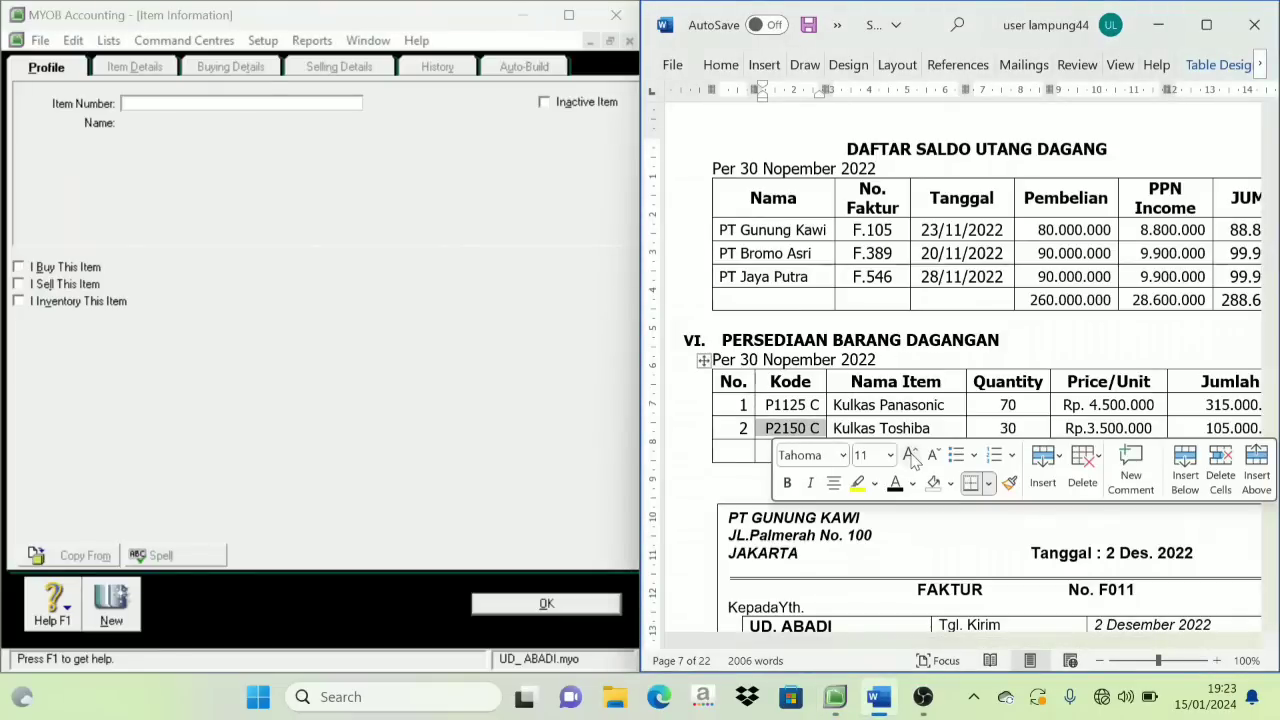
click(112, 126)
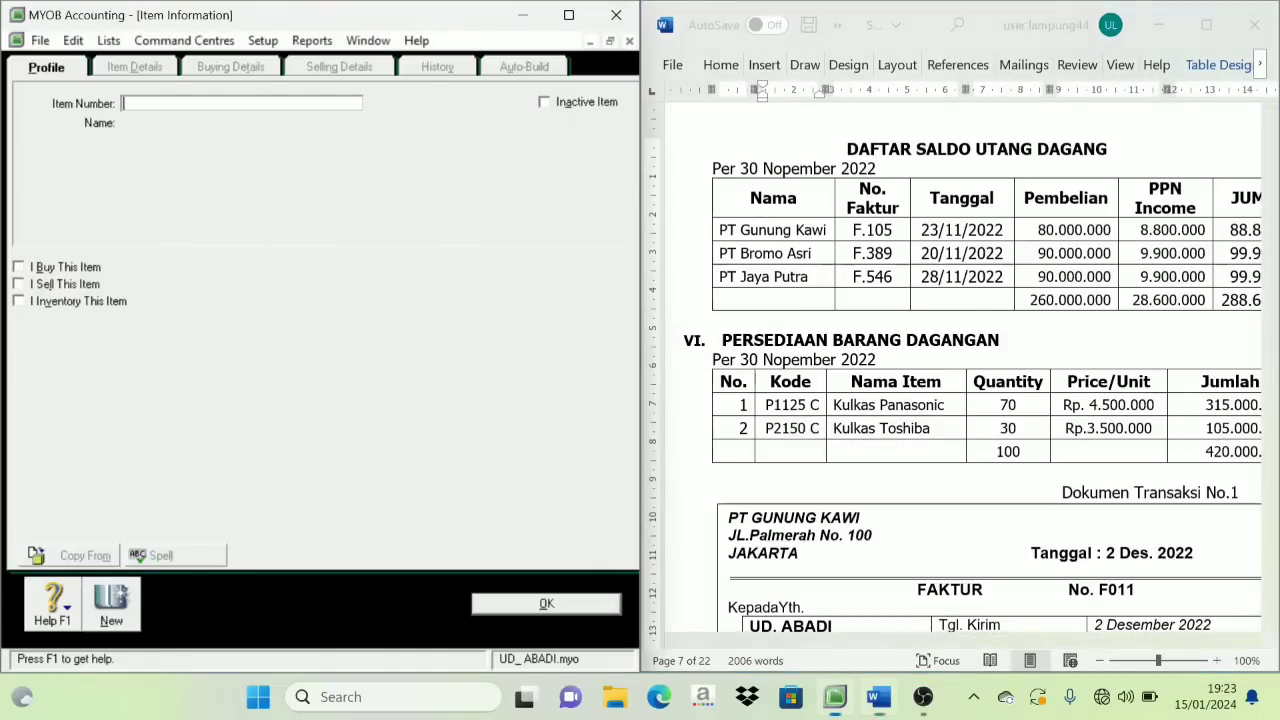
key(ctrl+v)
key(Tab)
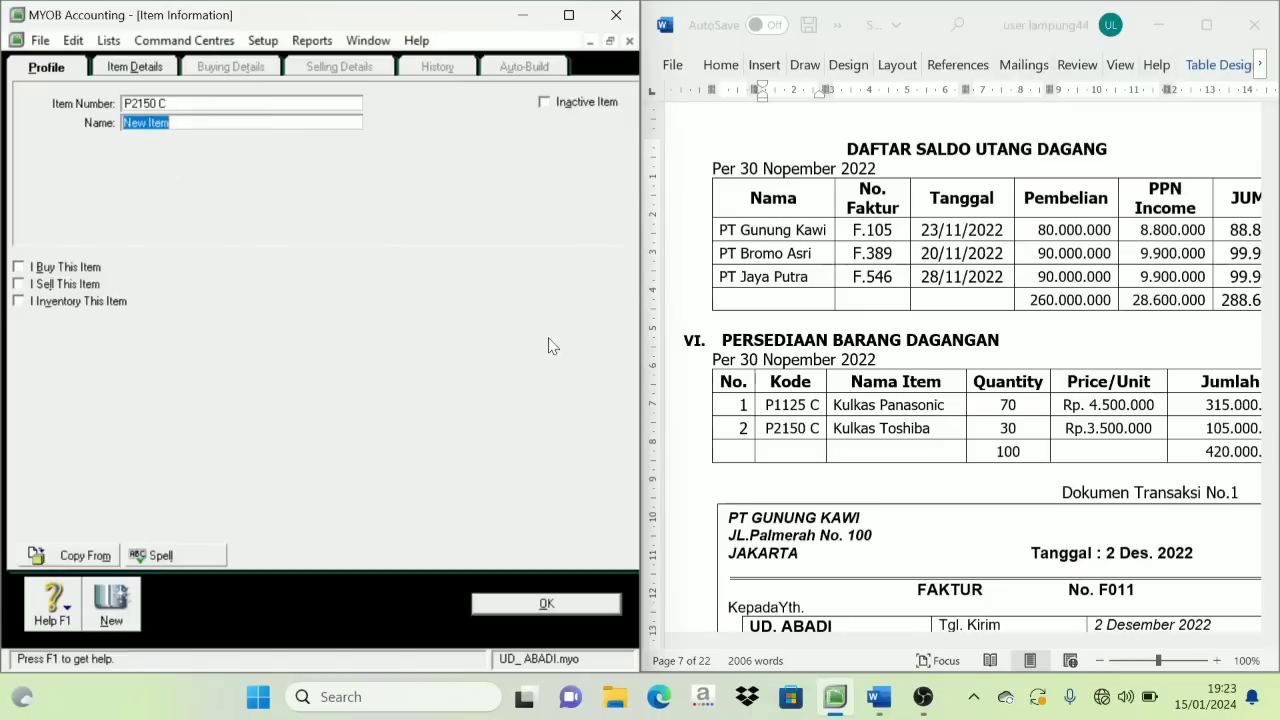
Name the new item Kulkas Toshiba, copying the item name from the document's inventory table.
triple_click(866, 430)
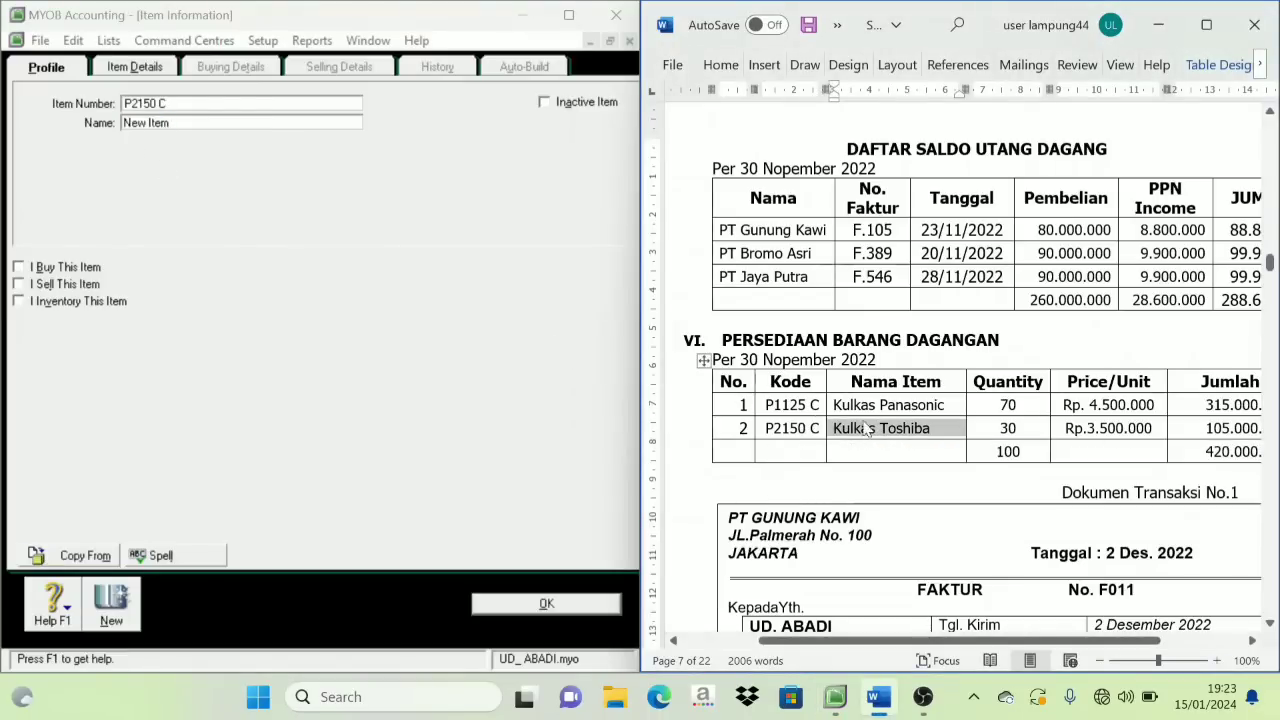
key(ctrl+c)
click(74, 123)
key(ctrl+v)
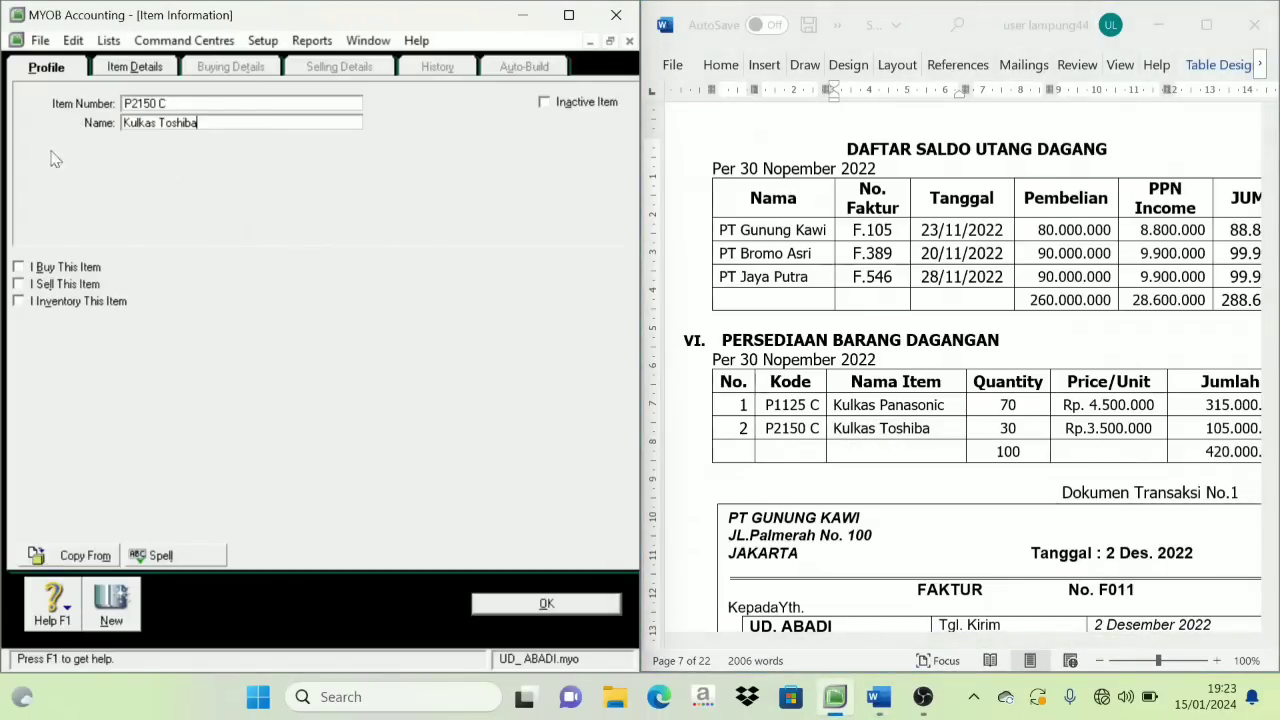
Mark the Kulkas Toshiba item as bought, sold and inventoried.
click(18, 267)
click(18, 284)
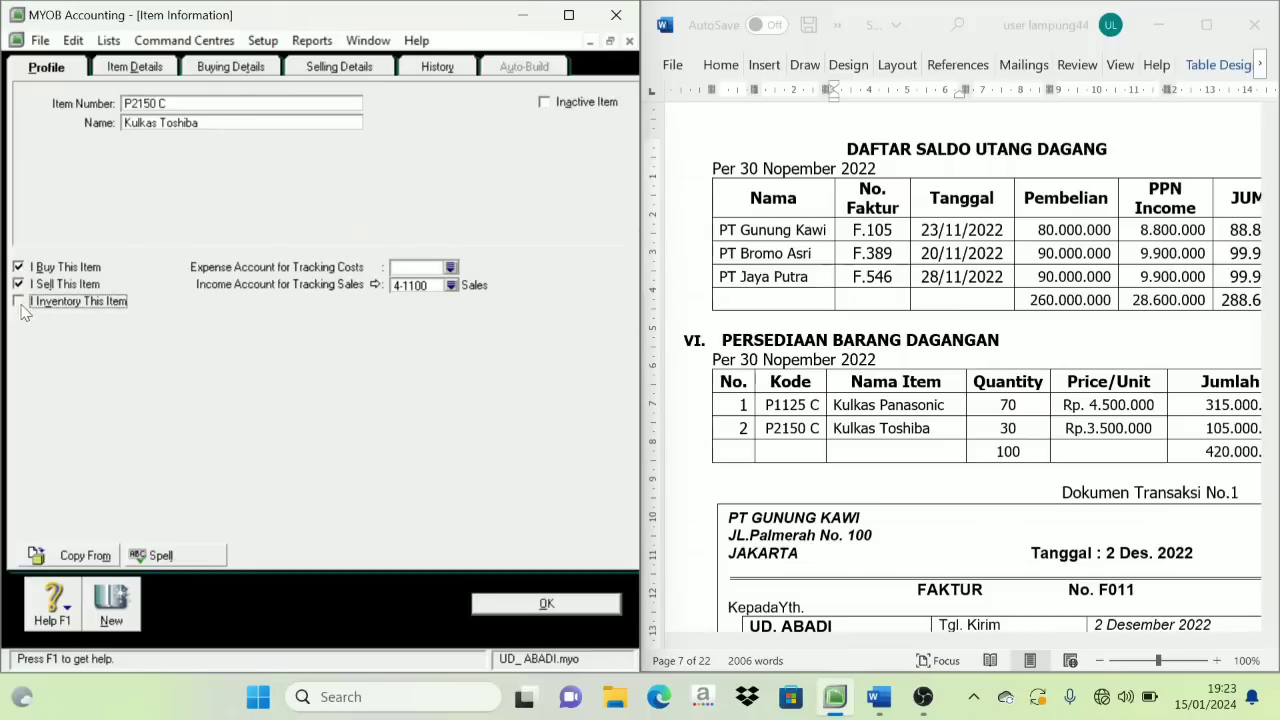
click(19, 302)
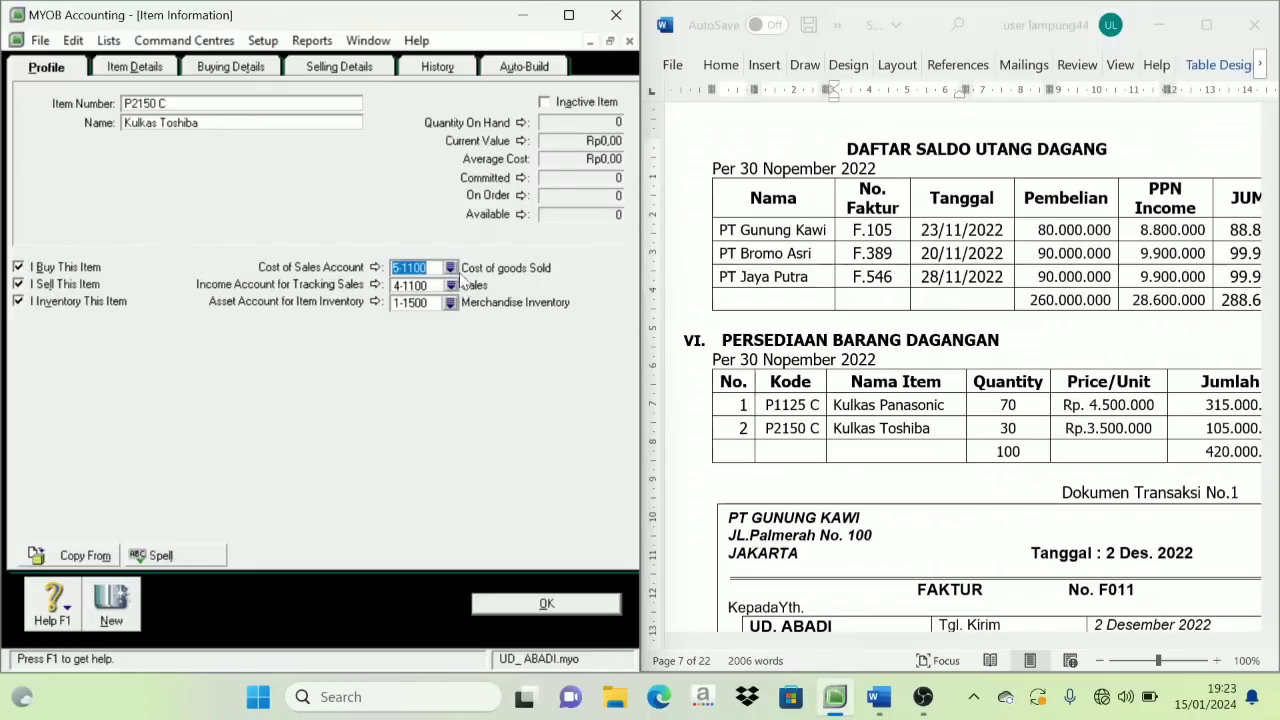
Check the Kulkas Toshiba buying and selling details and save the item, ignoring all spelling suggestions.
click(232, 70)
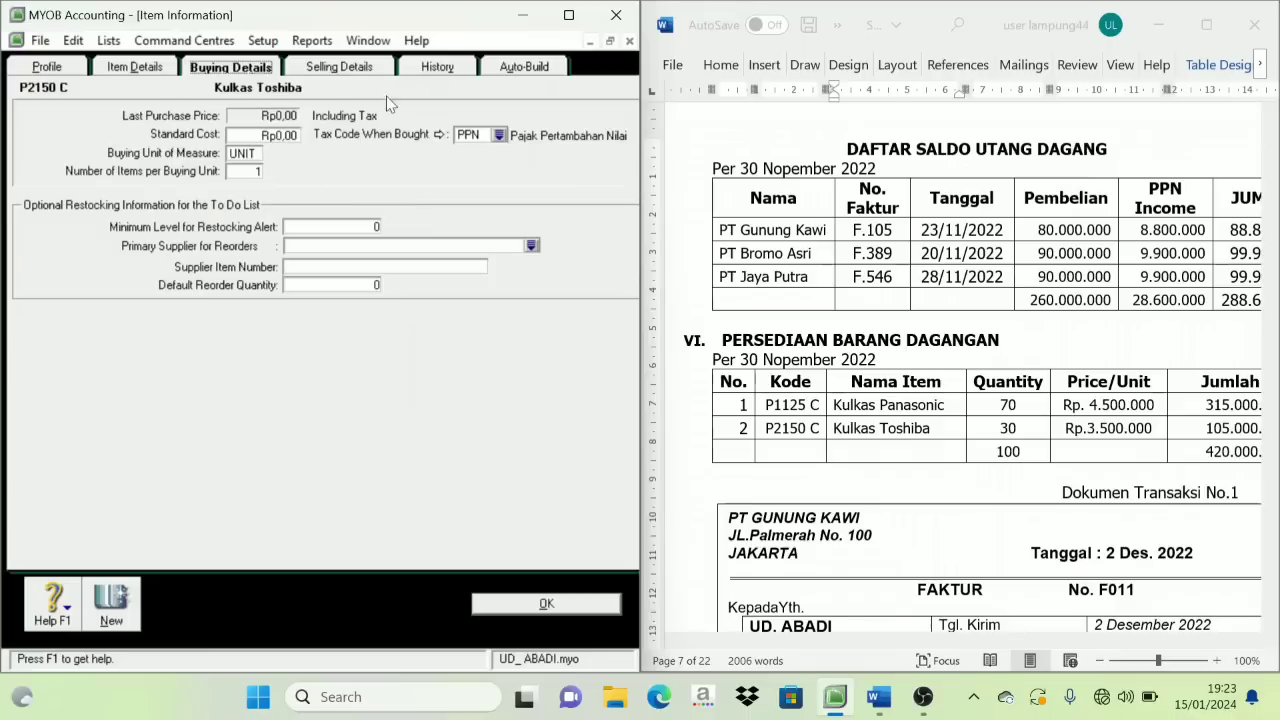
click(346, 68)
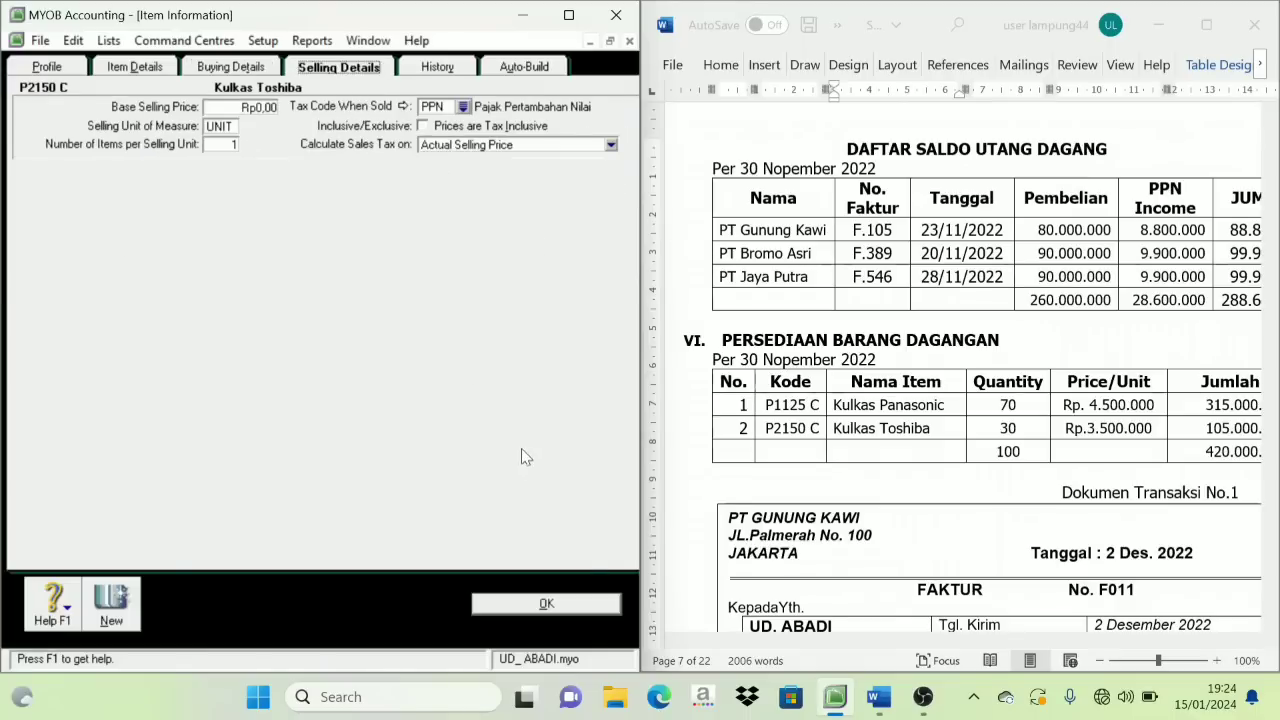
click(580, 610)
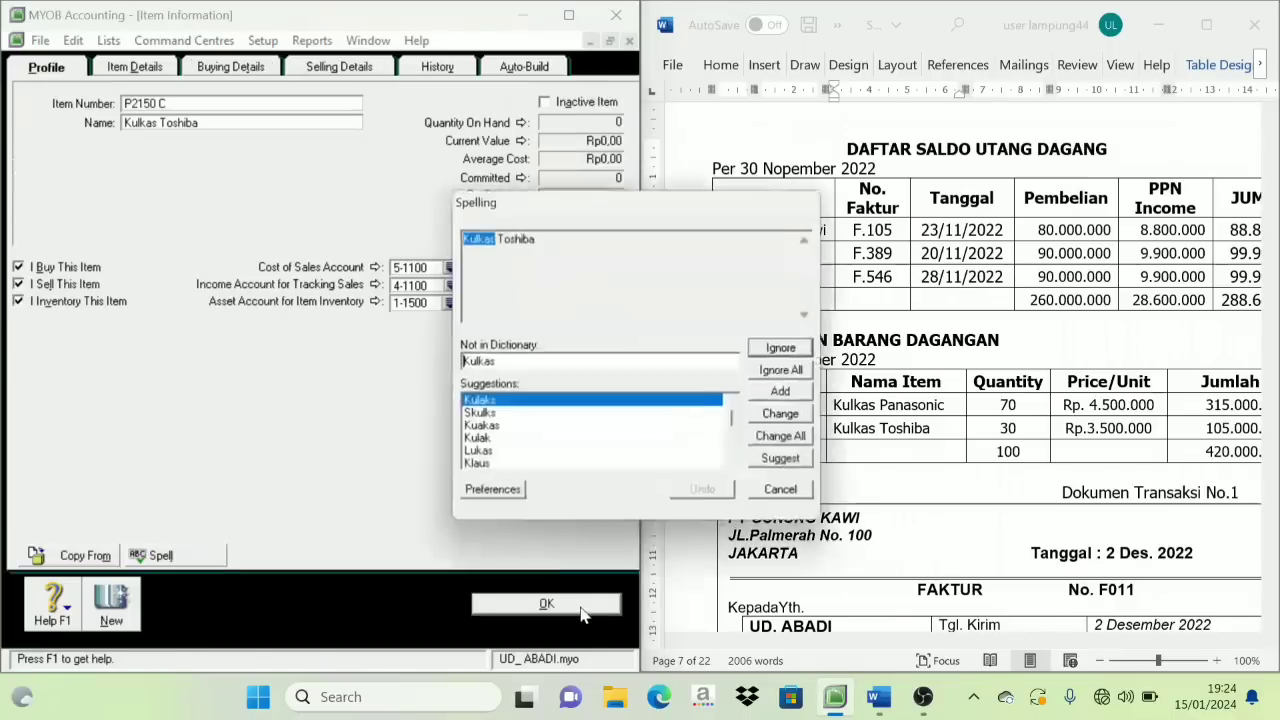
click(790, 370)
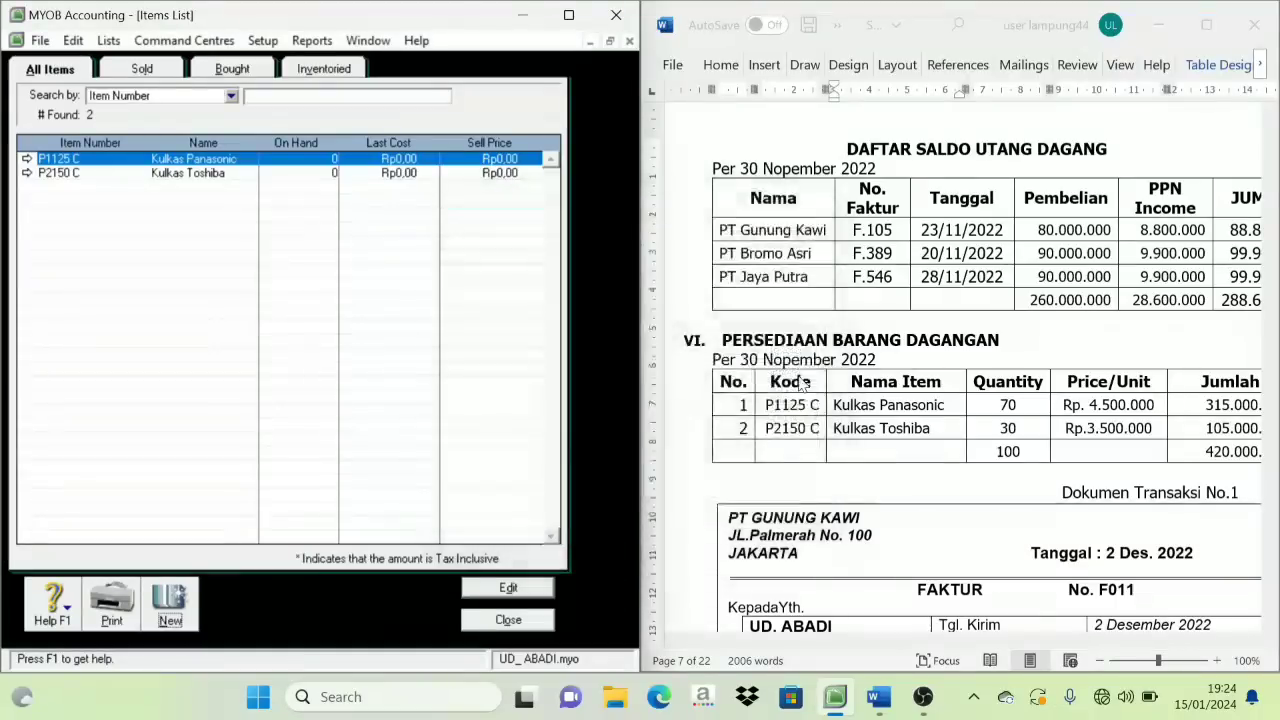
Close the items list and start an inventory count with 70 counted for Kulkas Panasonic and 30 for Kulkas Toshiba.
click(505, 621)
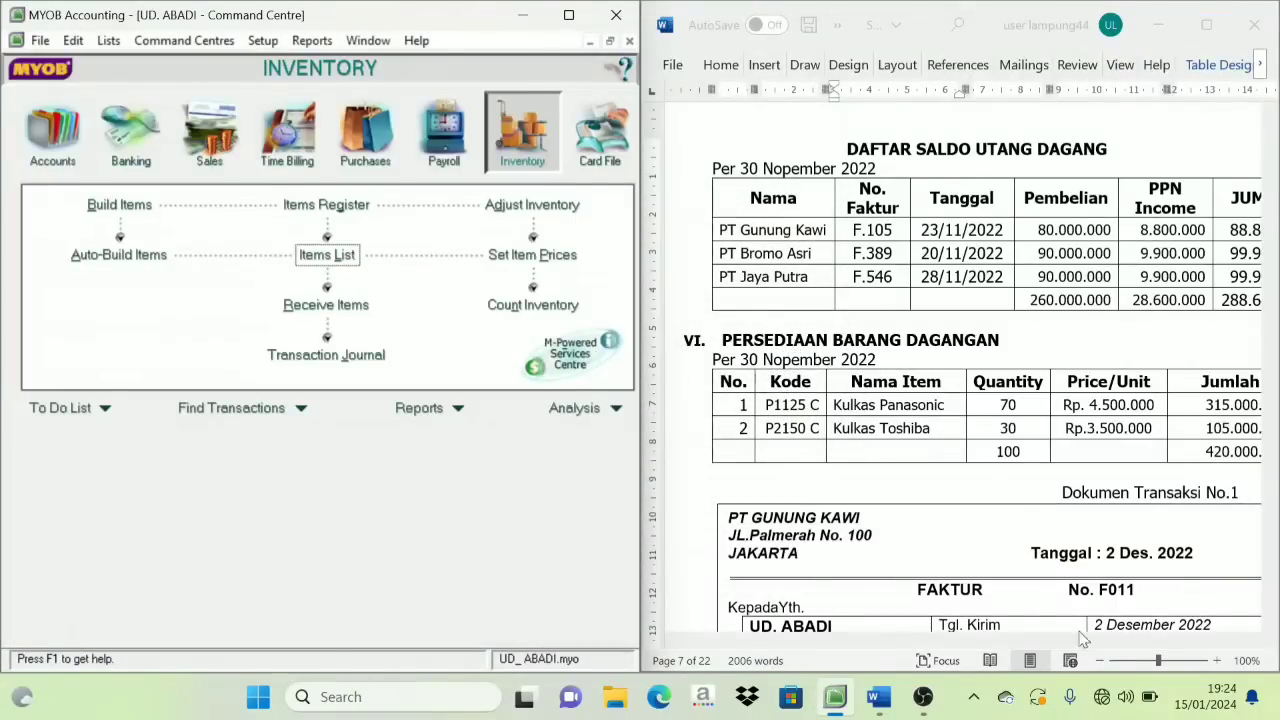
drag(895, 637, 952, 638)
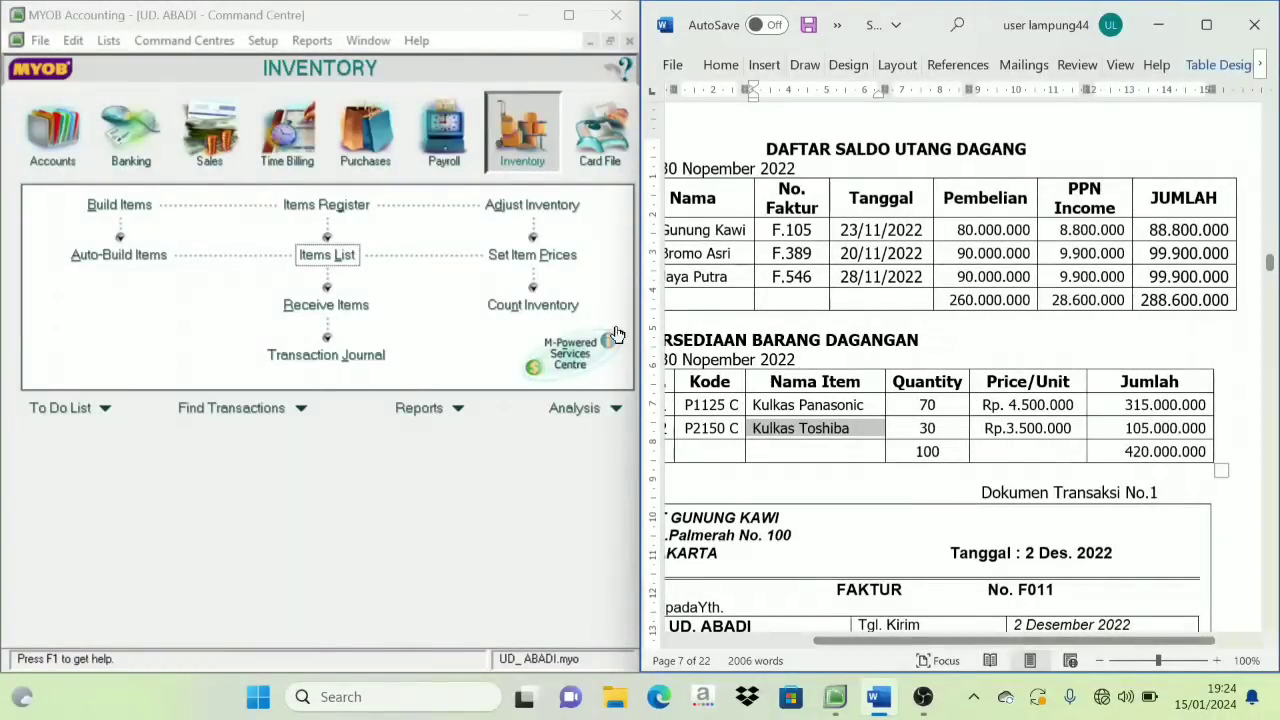
click(920, 405)
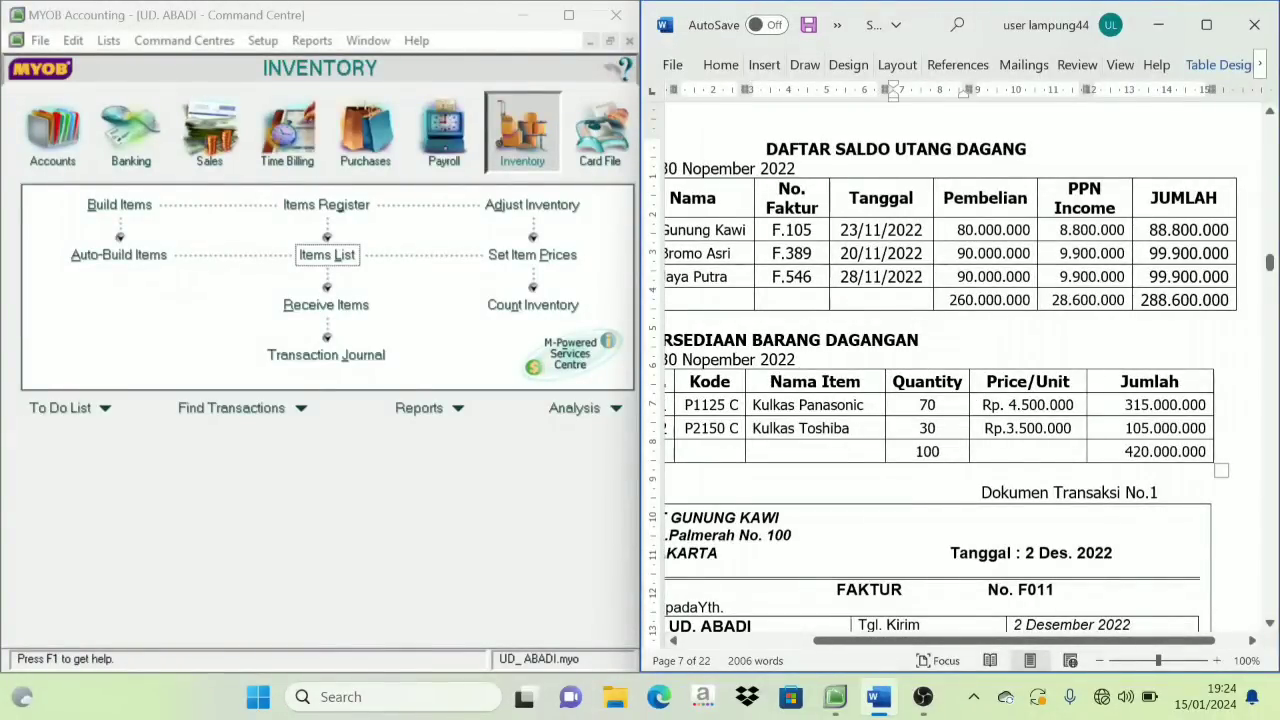
click(540, 312)
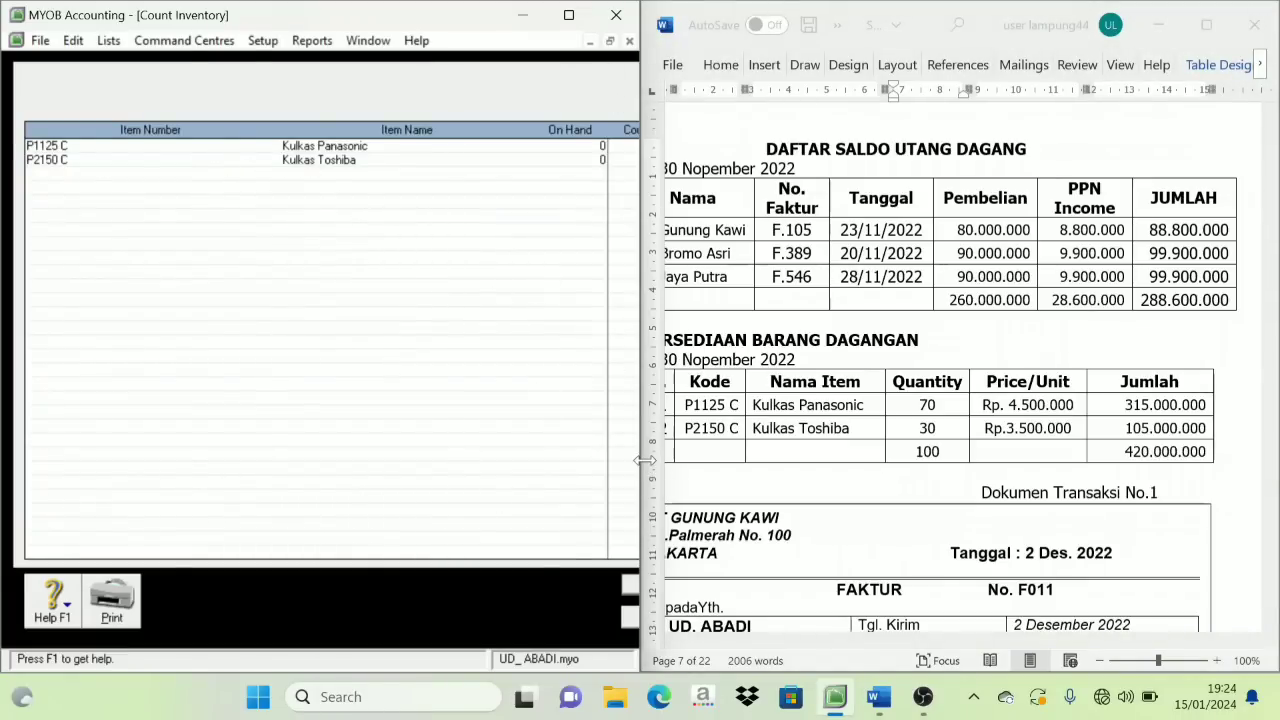
drag(645, 460, 783, 481)
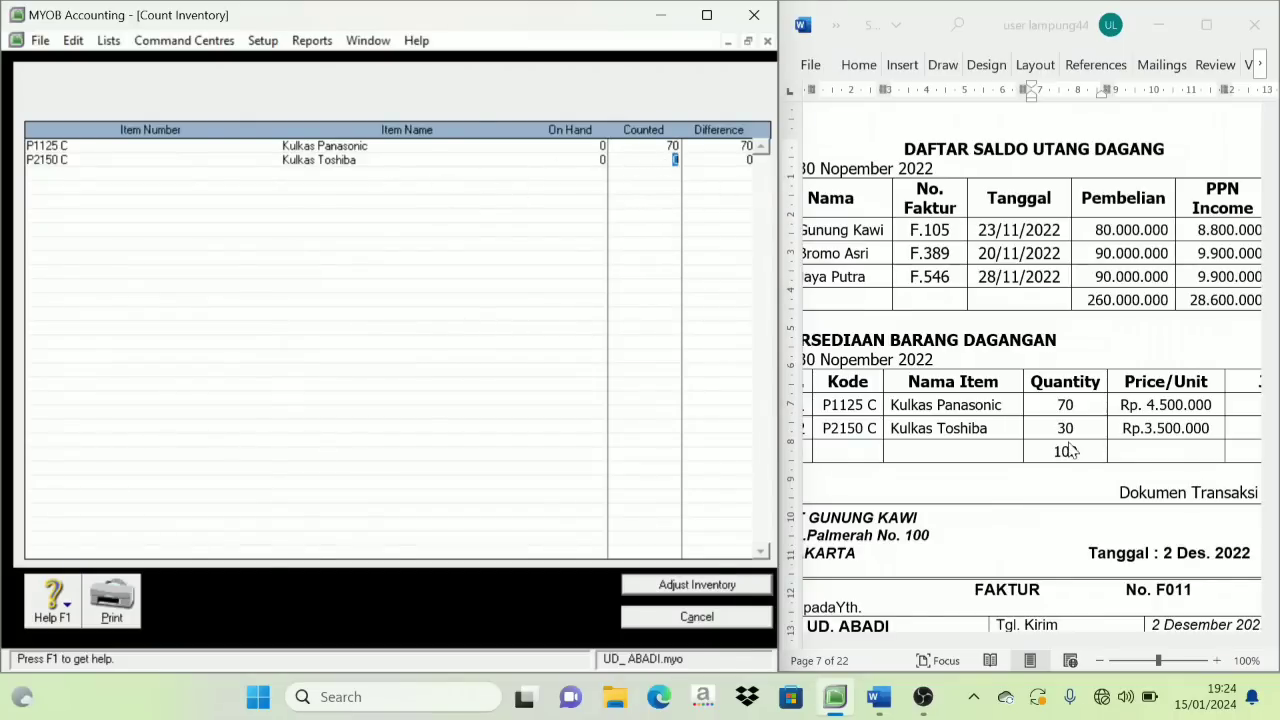
text(0)
mouse_move(779, 405)
mouse_down()
mouse_move(848, 403)
mouse_move(767, 398)
mouse_up()
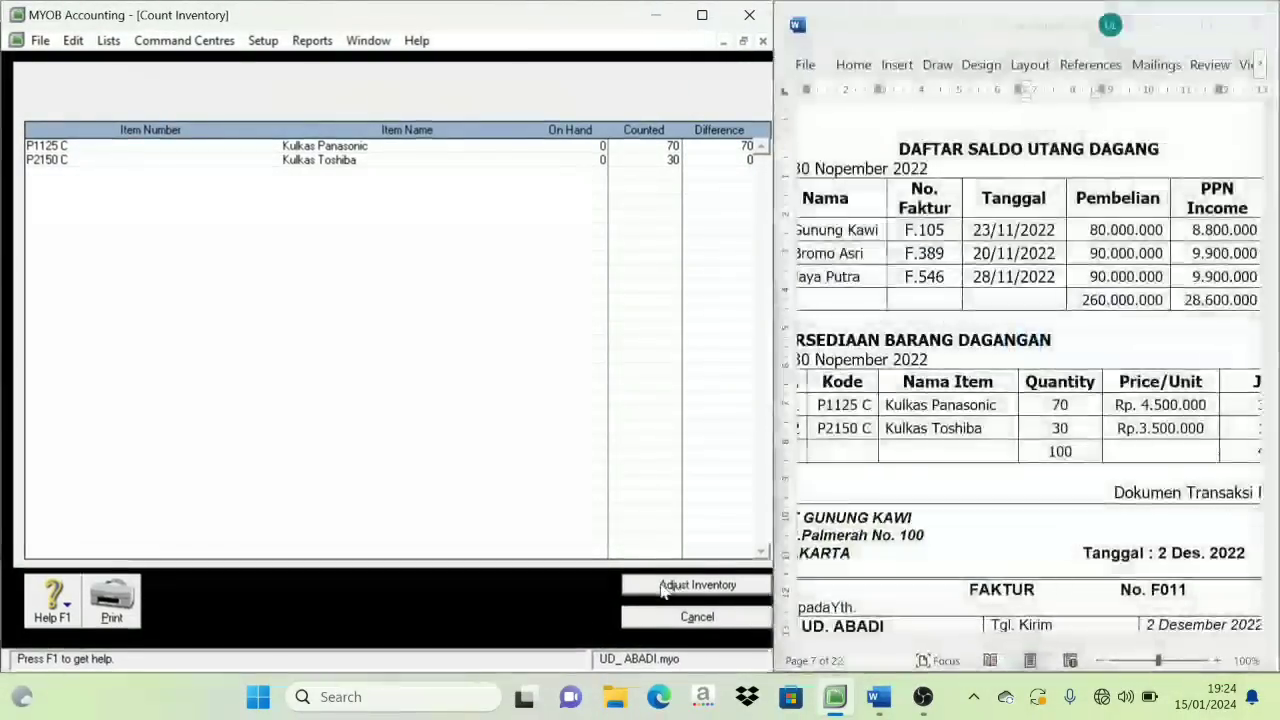
Adjust the inventory from the count using default adjustment account 1-1500 Merchandise Inventory, treating the quantities as opening balances.
click(683, 588)
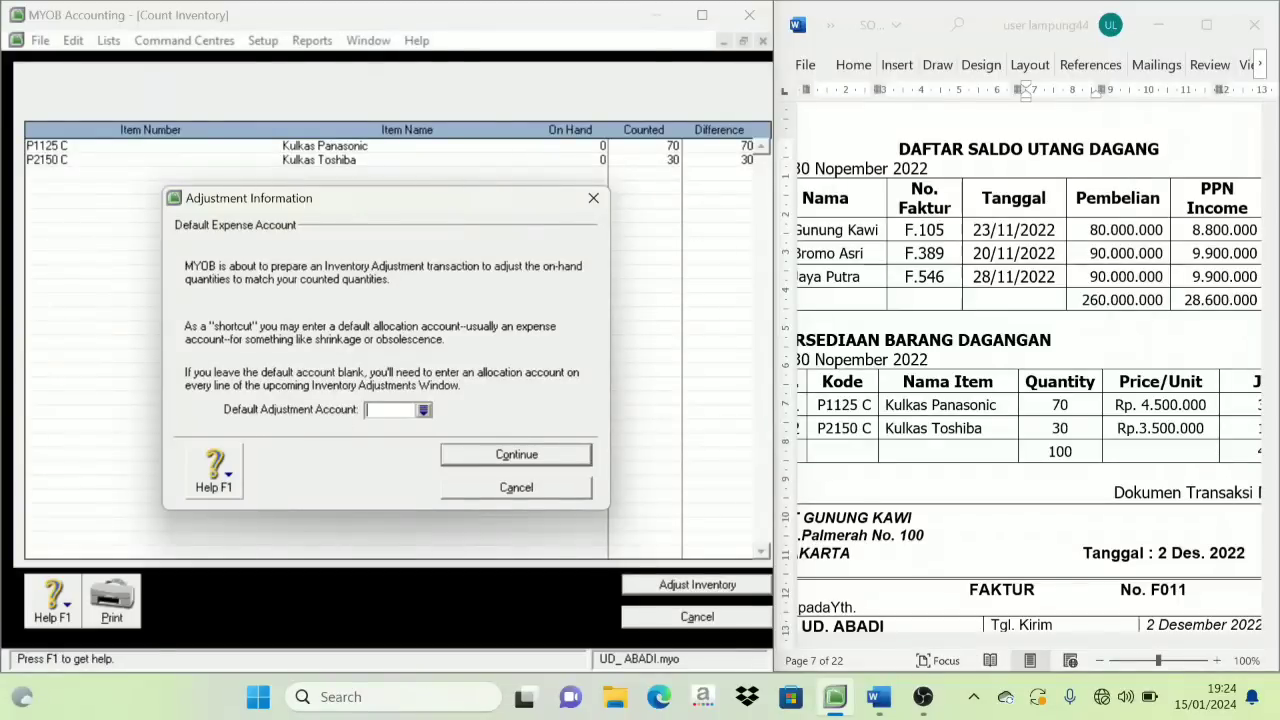
click(424, 411)
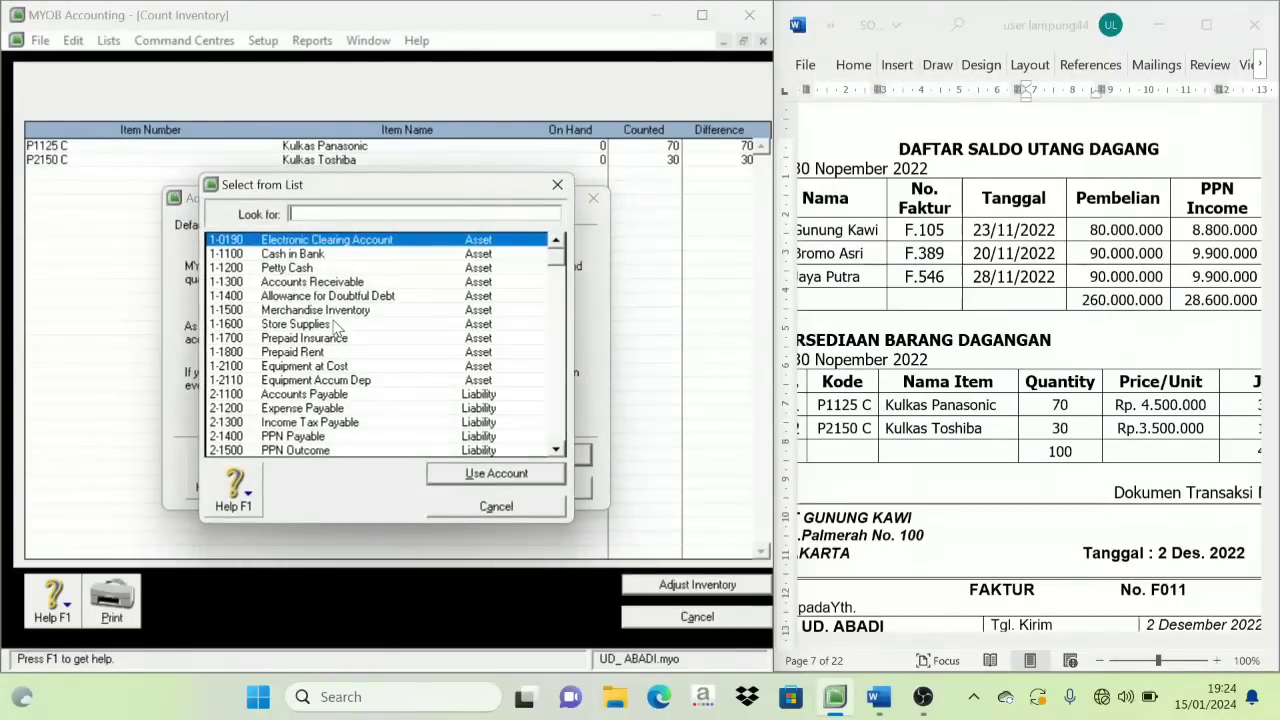
click(341, 311)
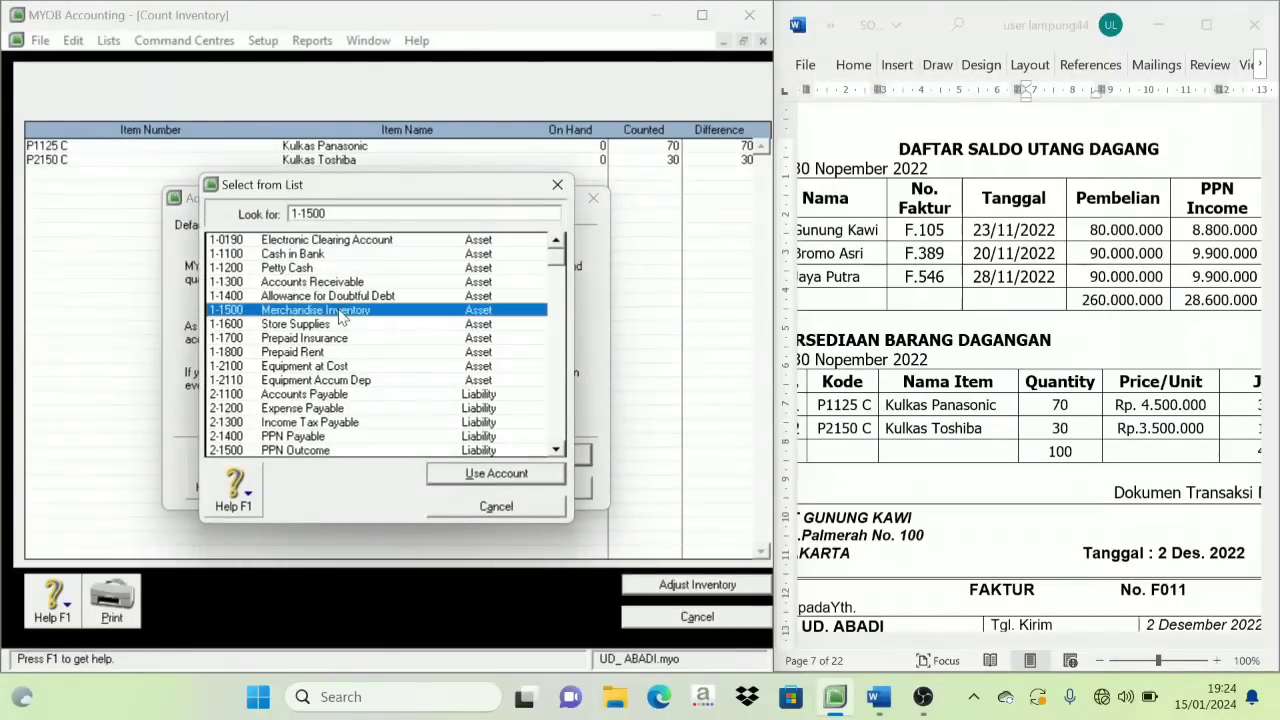
click(496, 474)
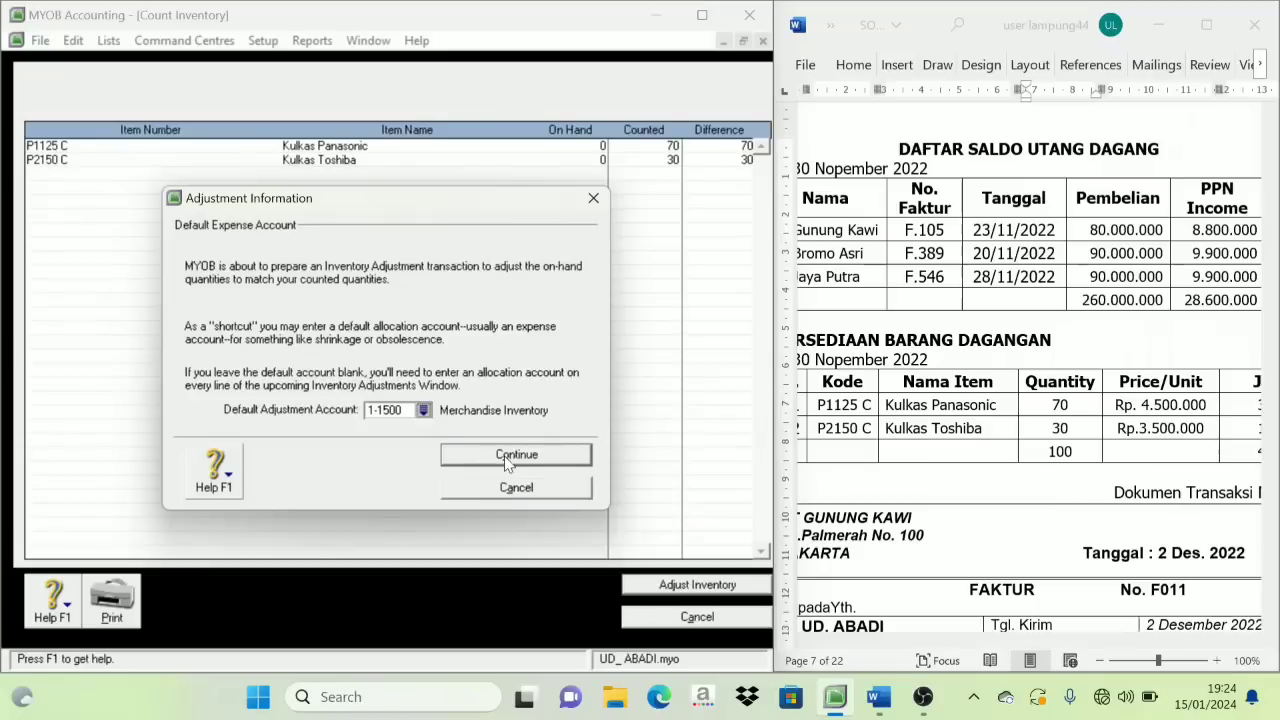
click(525, 462)
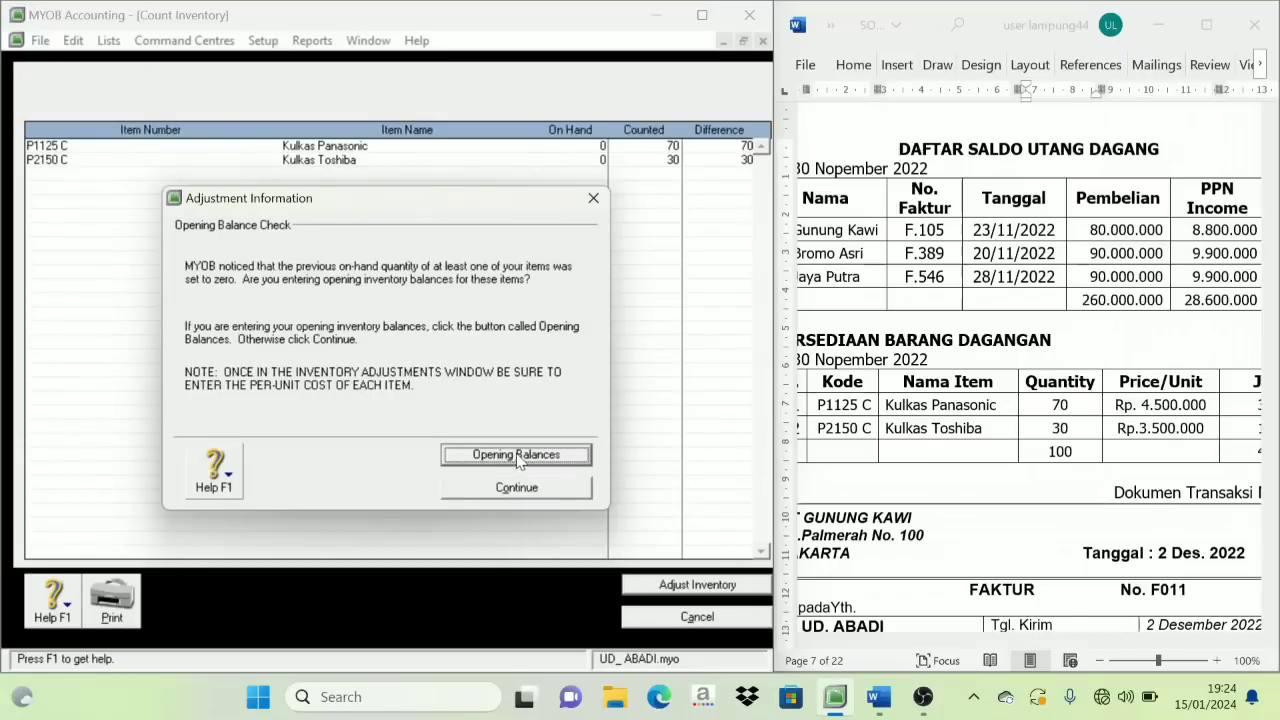
click(516, 455)
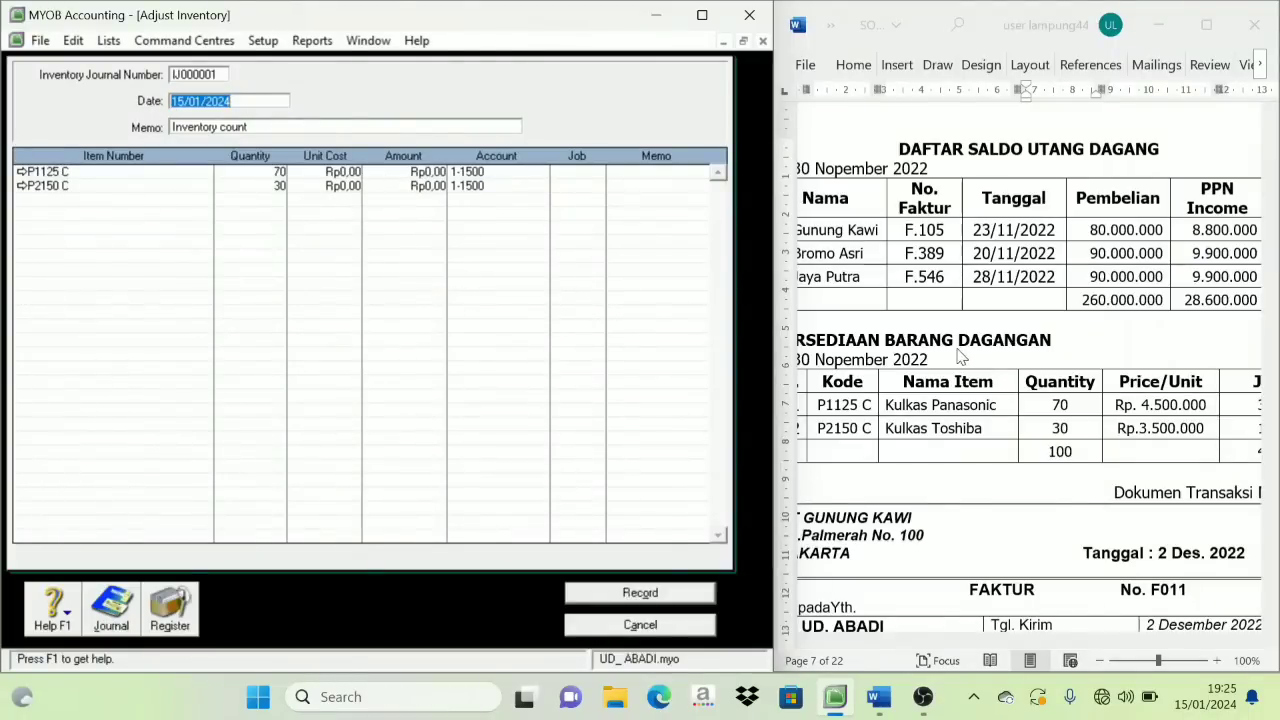
Date the inventory adjustment 1/12/2022 and set its memo to Saldo Persediaan Barang.
text(1)
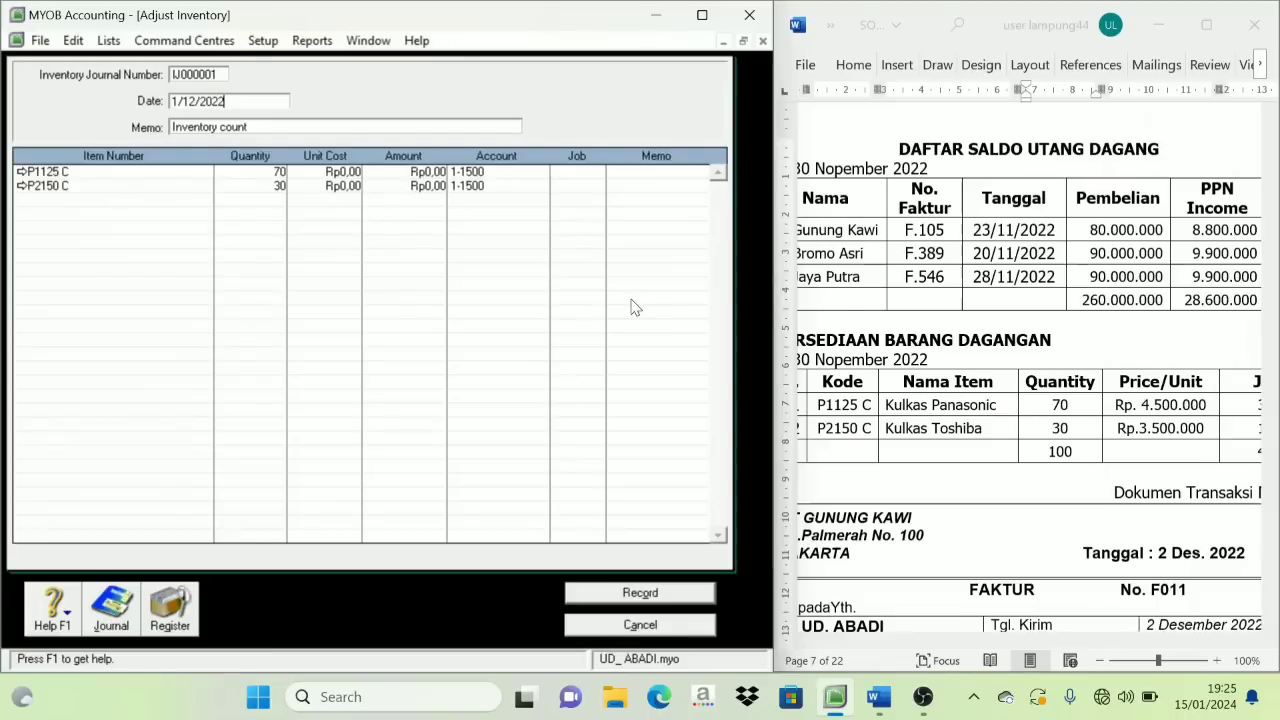
click(208, 128)
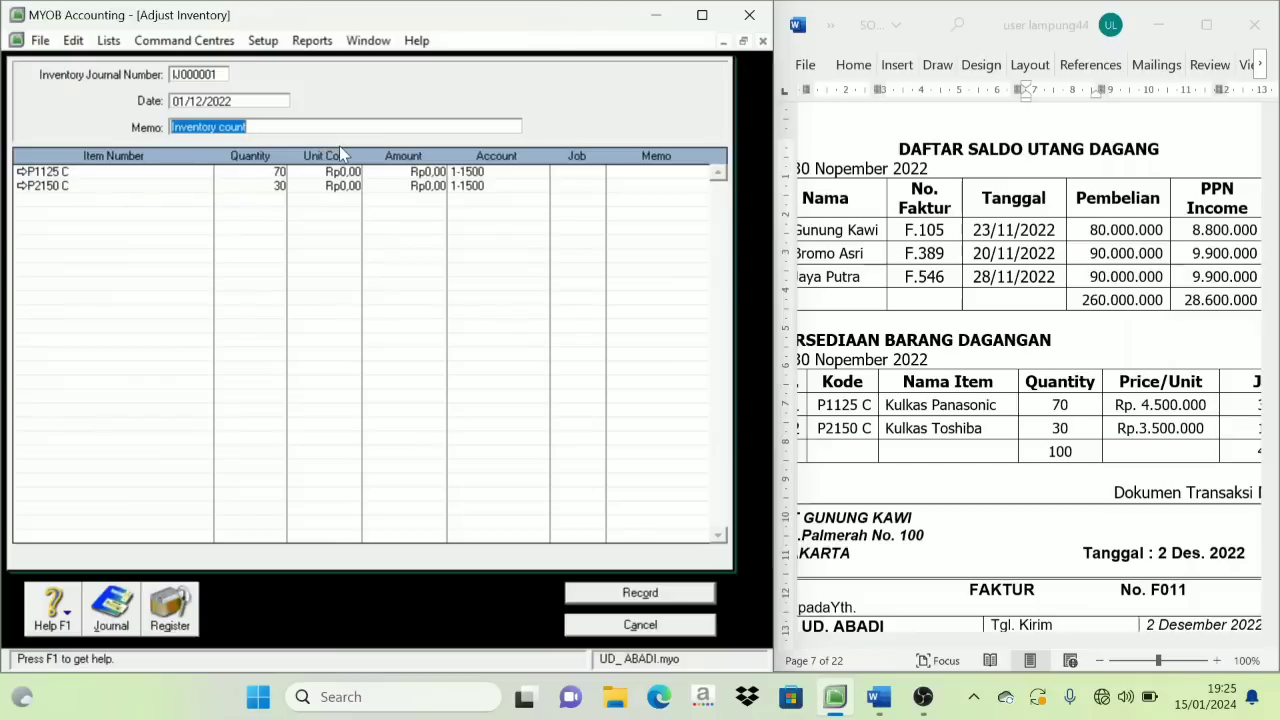
text(pER)
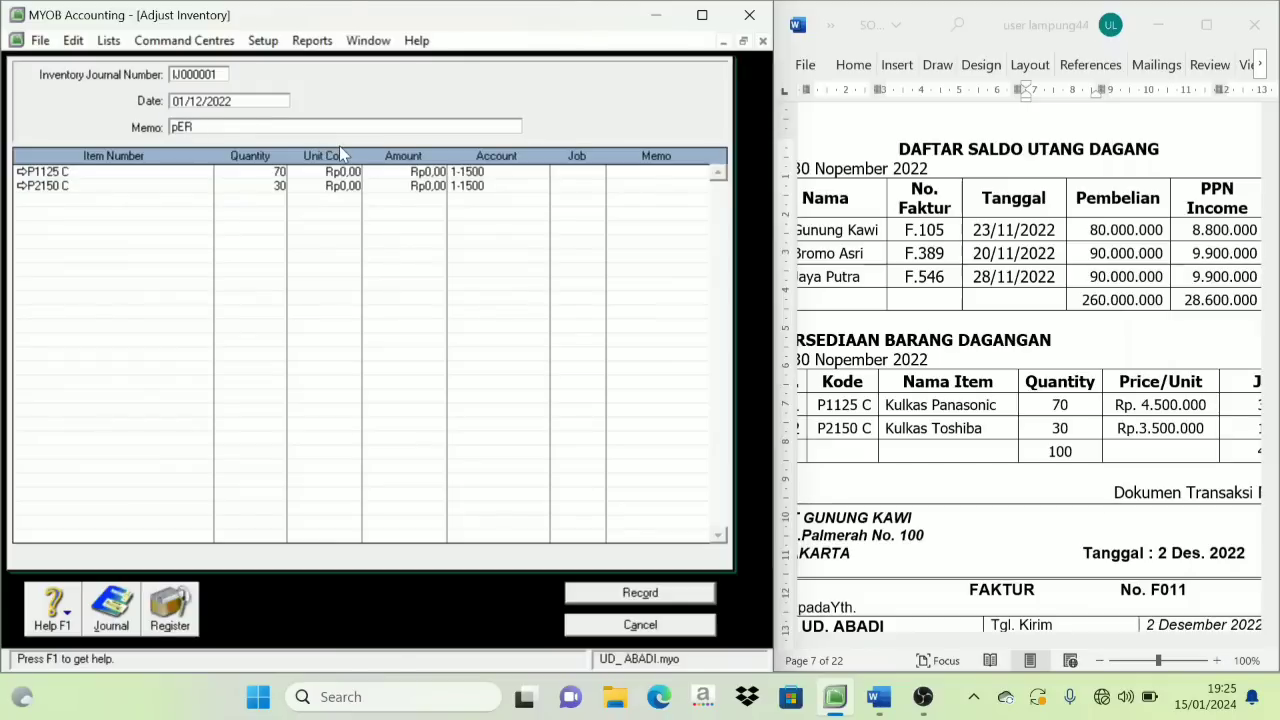
key(BackSpace)
key(BackSpace)
key(Caps_Lock)
key(BackSpace)
text(Persedi)
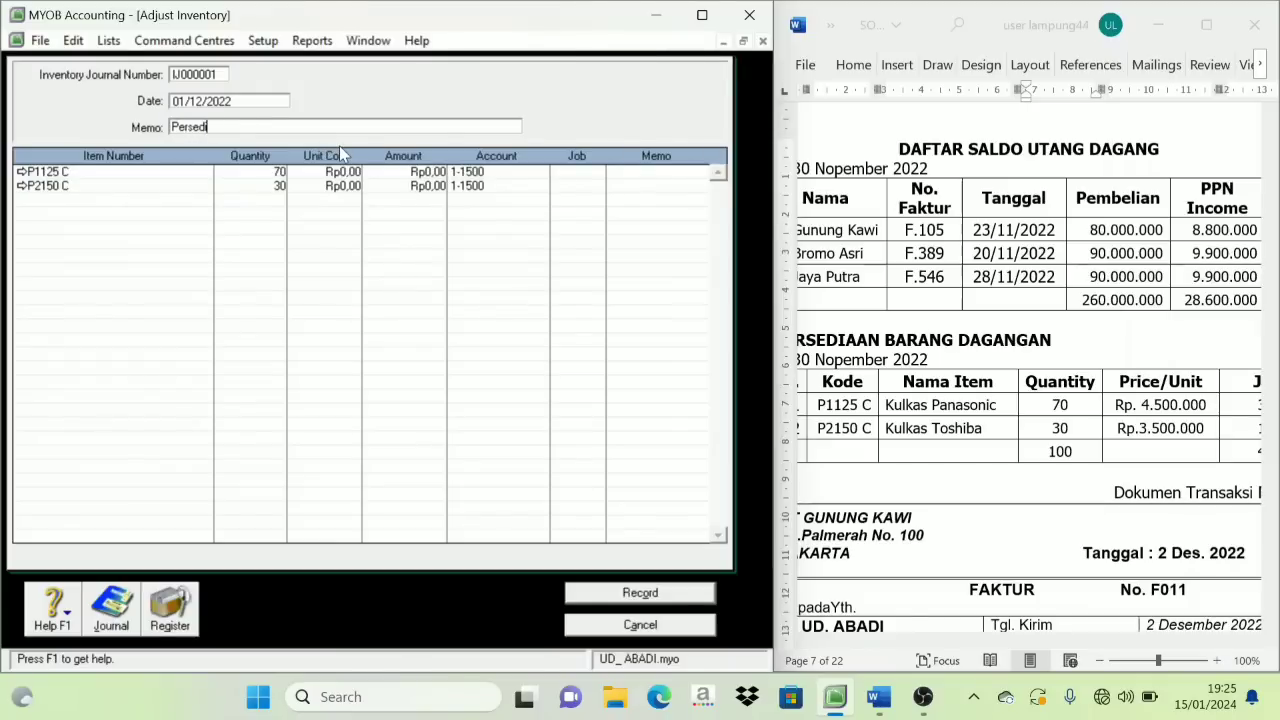
key(BackSpace)
key(BackSpace)
key(BackSpace)
key(BackSpace)
key(BackSpace)
key(BackSpace)
key(BackSpace)
text(Saldo Persediaan Barang)
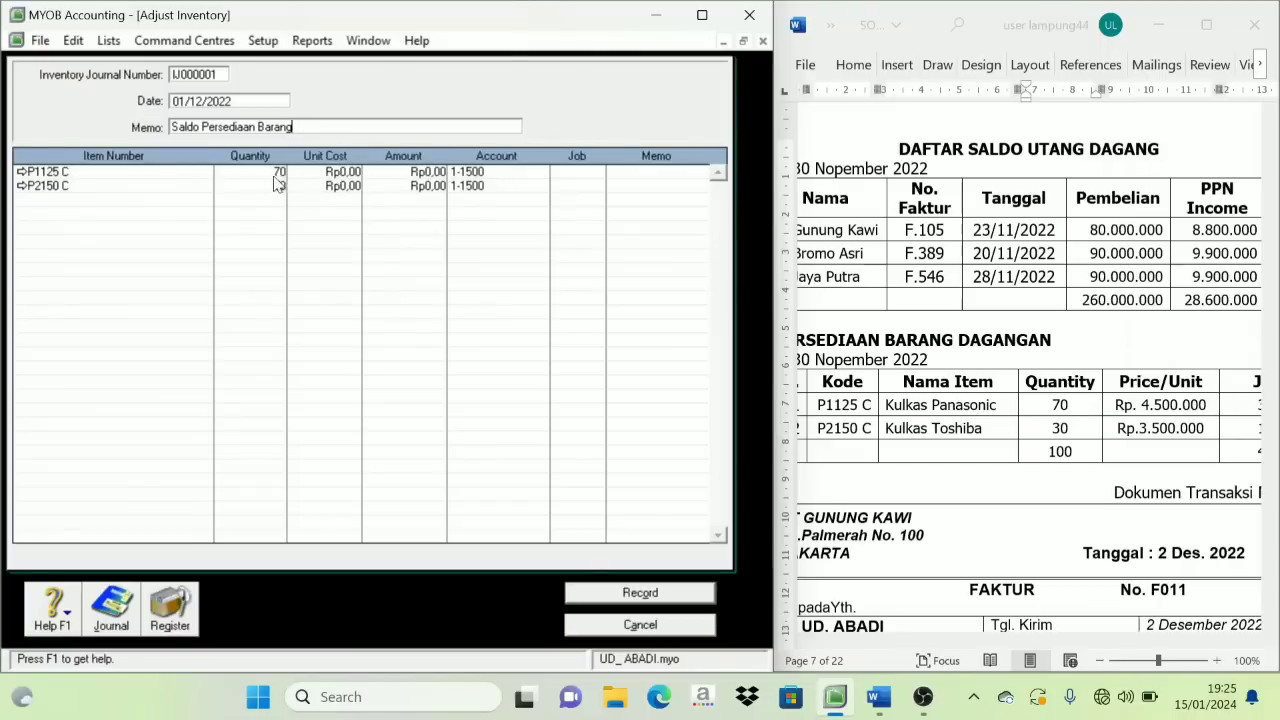
Set the unit cost of item P1125 C to 4500000 in the inventory adjustment.
click(341, 176)
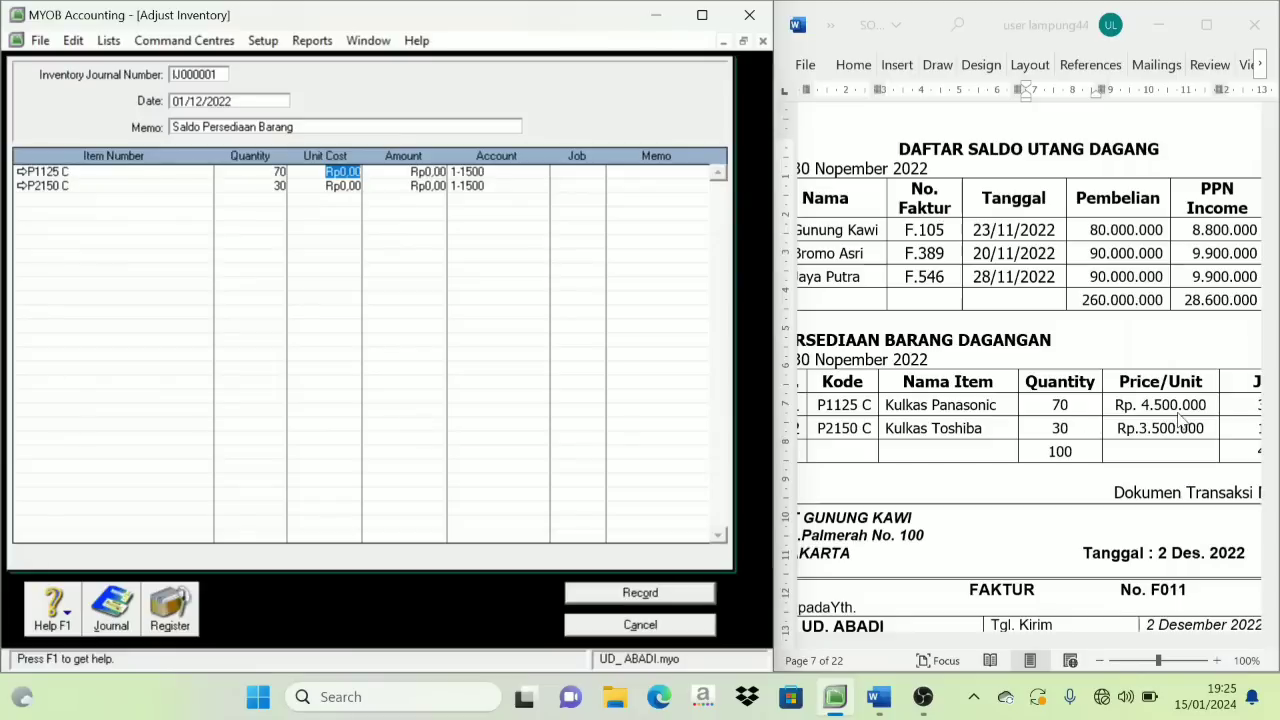
text(45000)
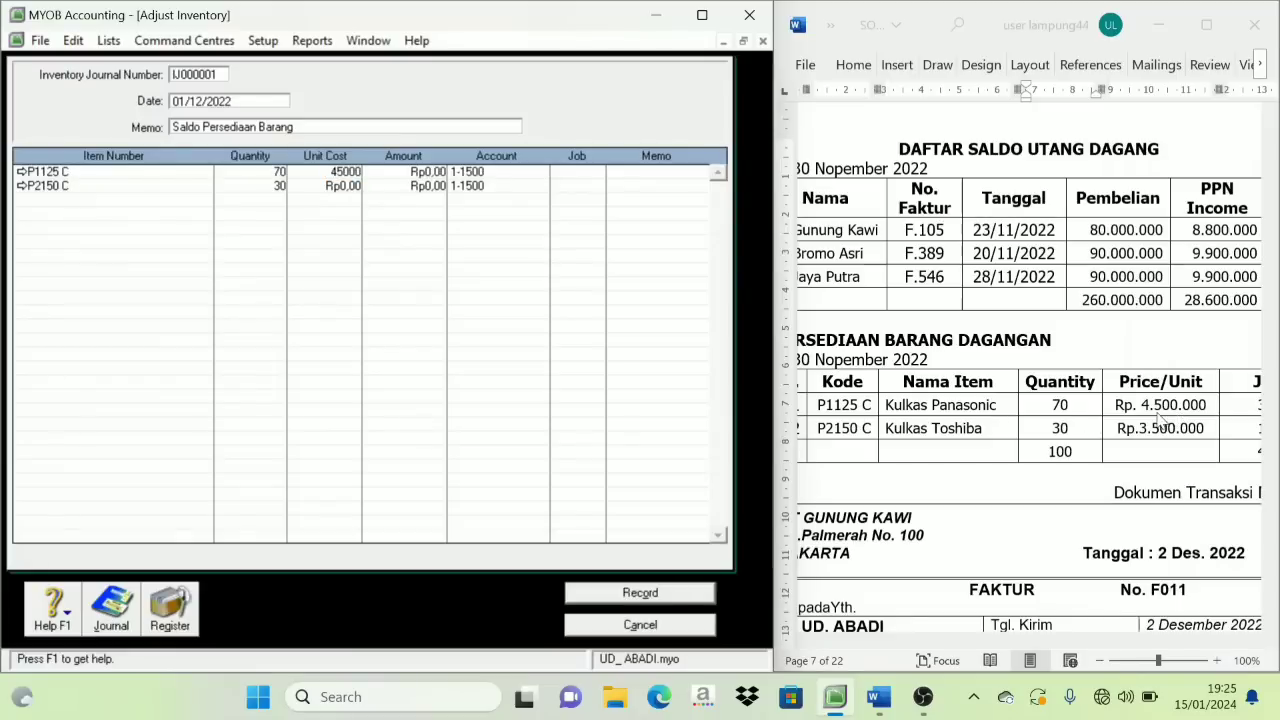
text(00)
Set the unit cost of item P2150 C to 3500000 and record the inventory adjustment.
click(333, 190)
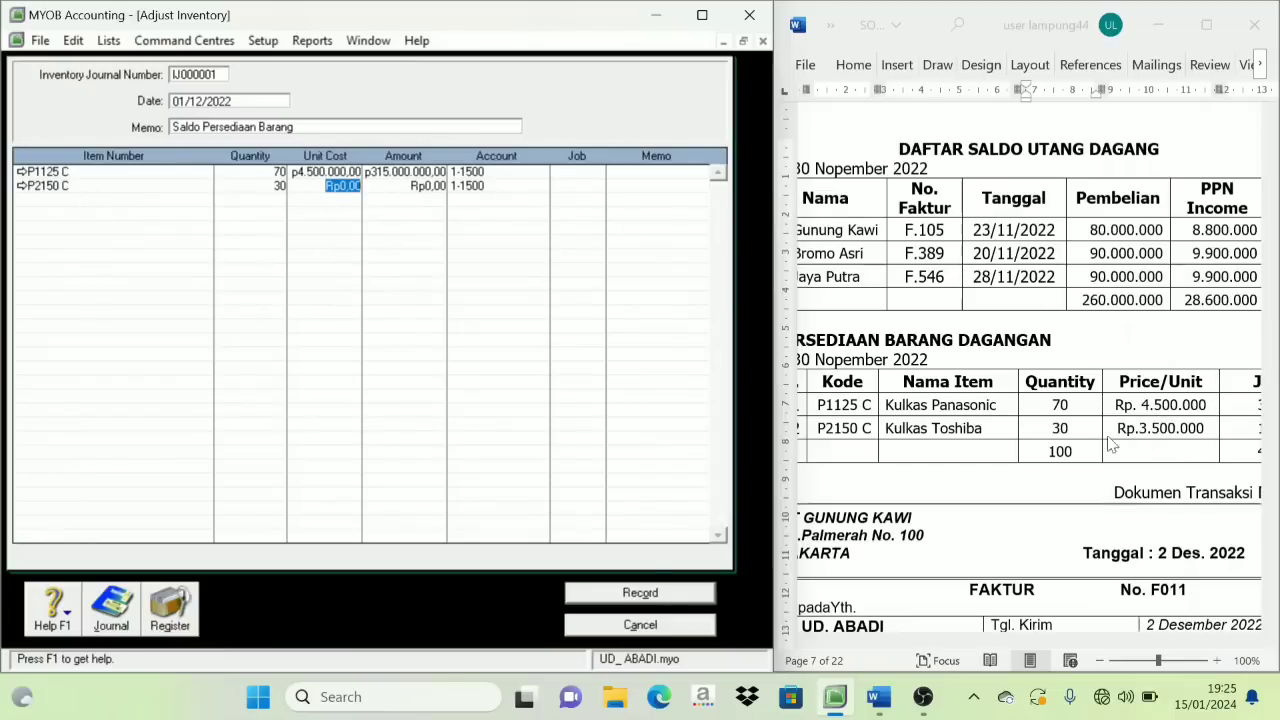
click(952, 443)
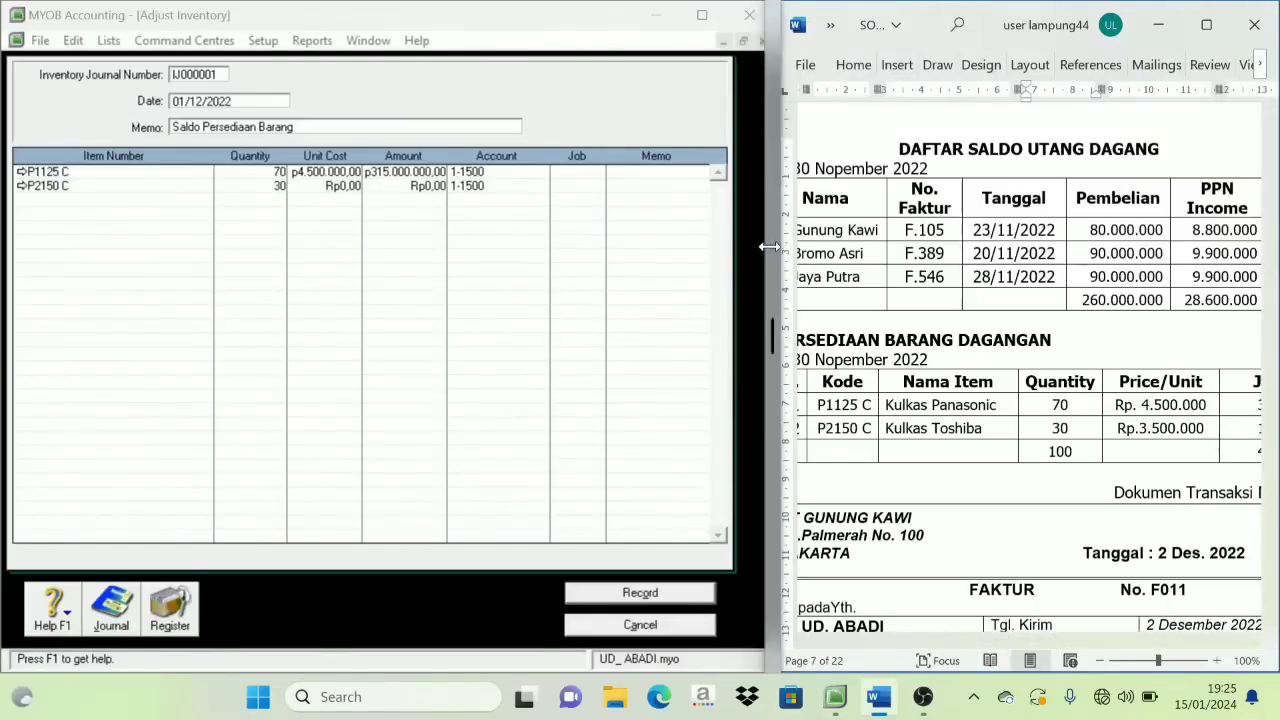
drag(783, 245, 706, 258)
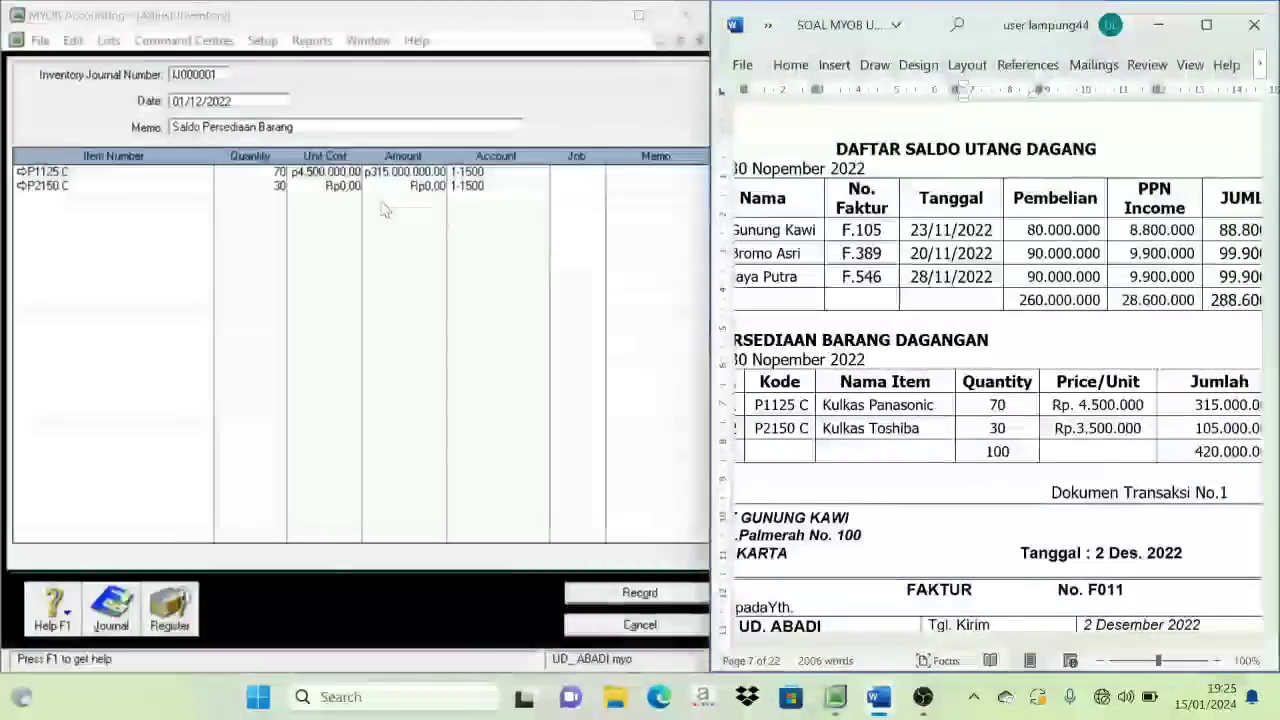
click(328, 186)
drag(326, 186, 362, 186)
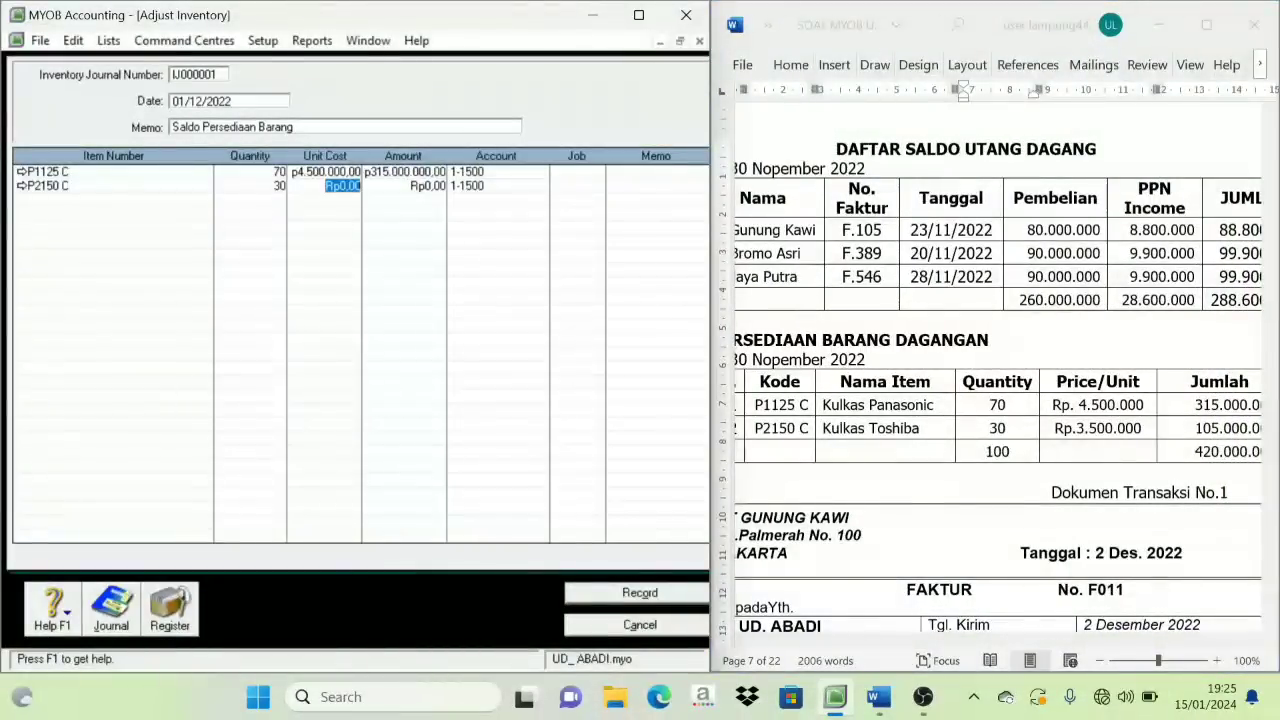
text(3.500.00)
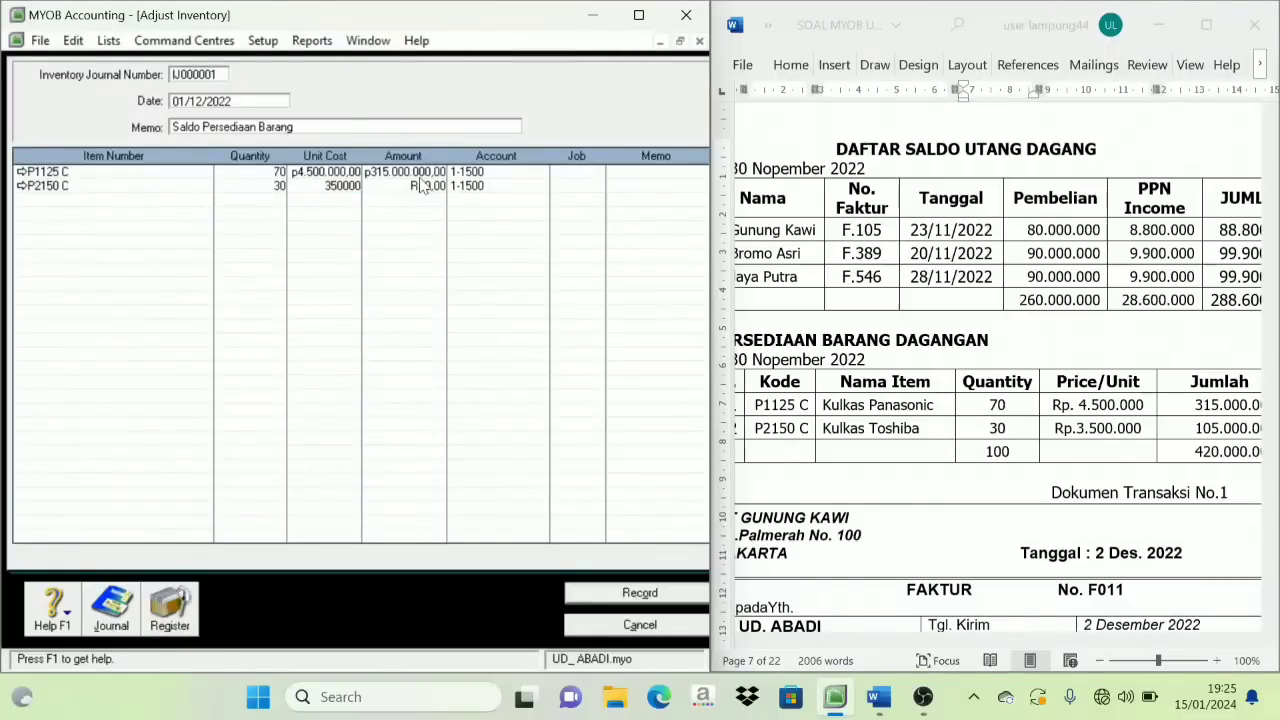
text(0)
key(Tab)
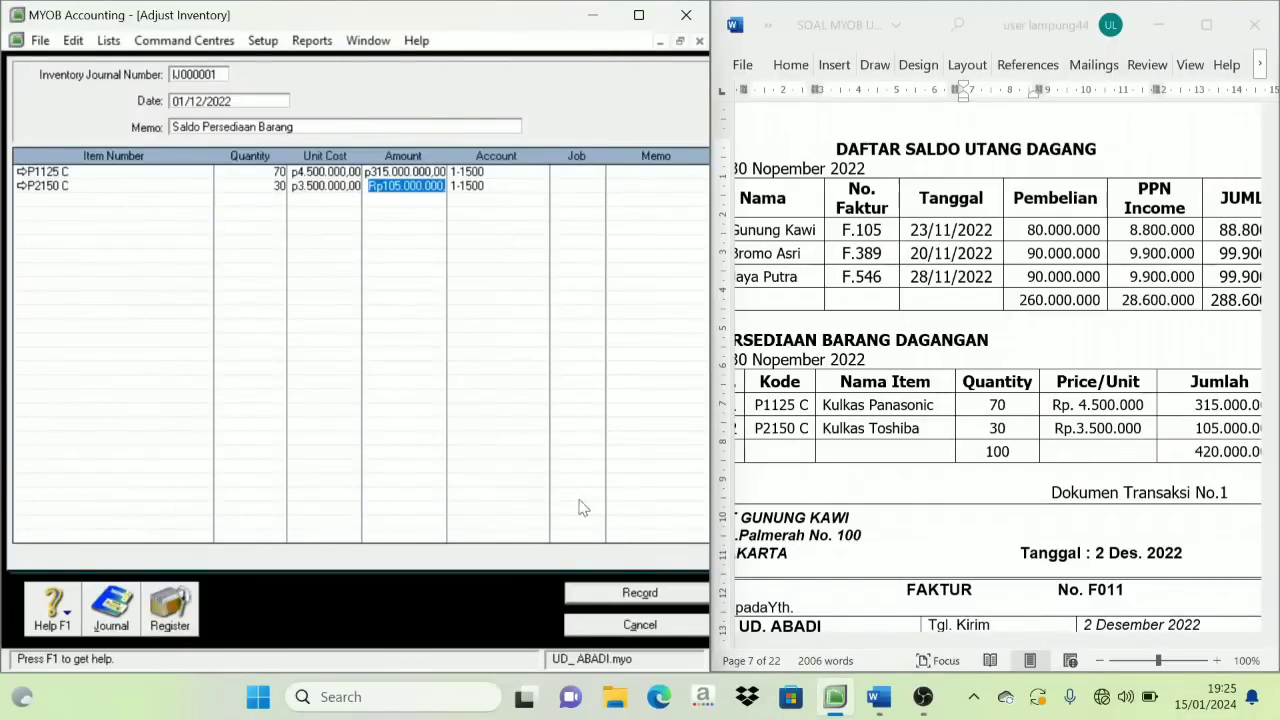
click(648, 598)
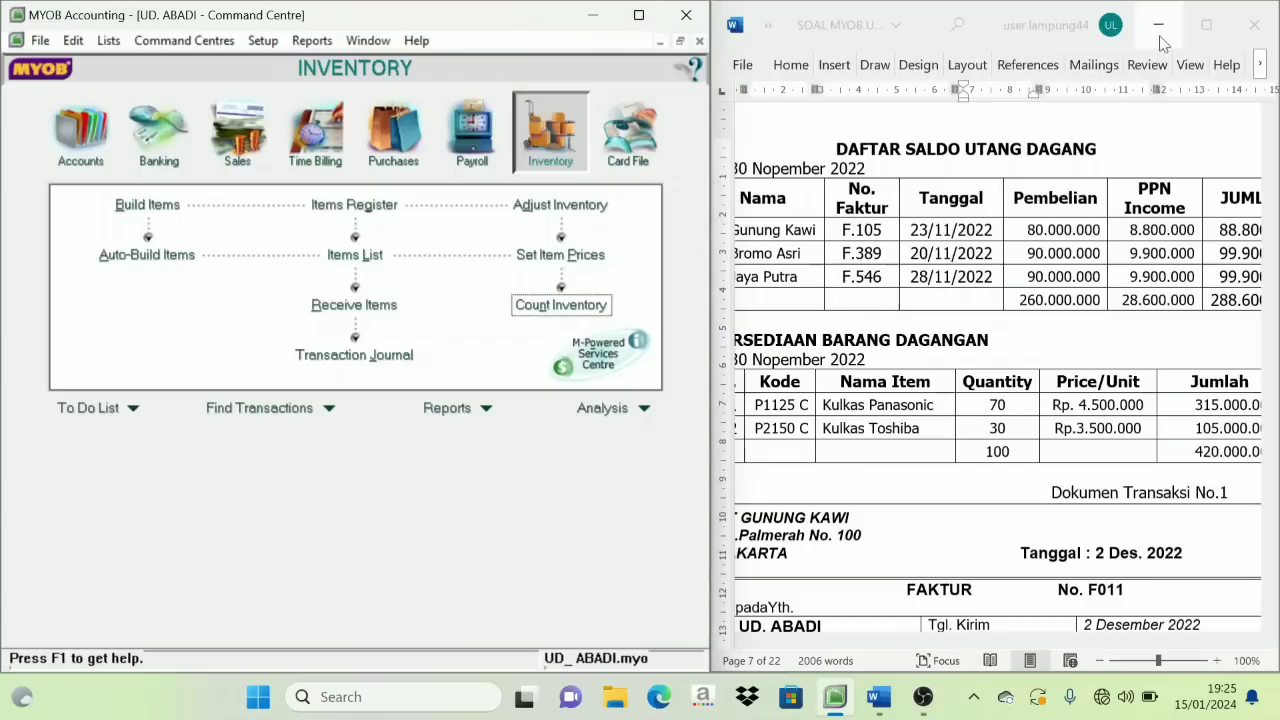
Review the Word document's customer, supplier, receivable, payable and inventory tables in full-size view, and return to MYOB.
click(639, 16)
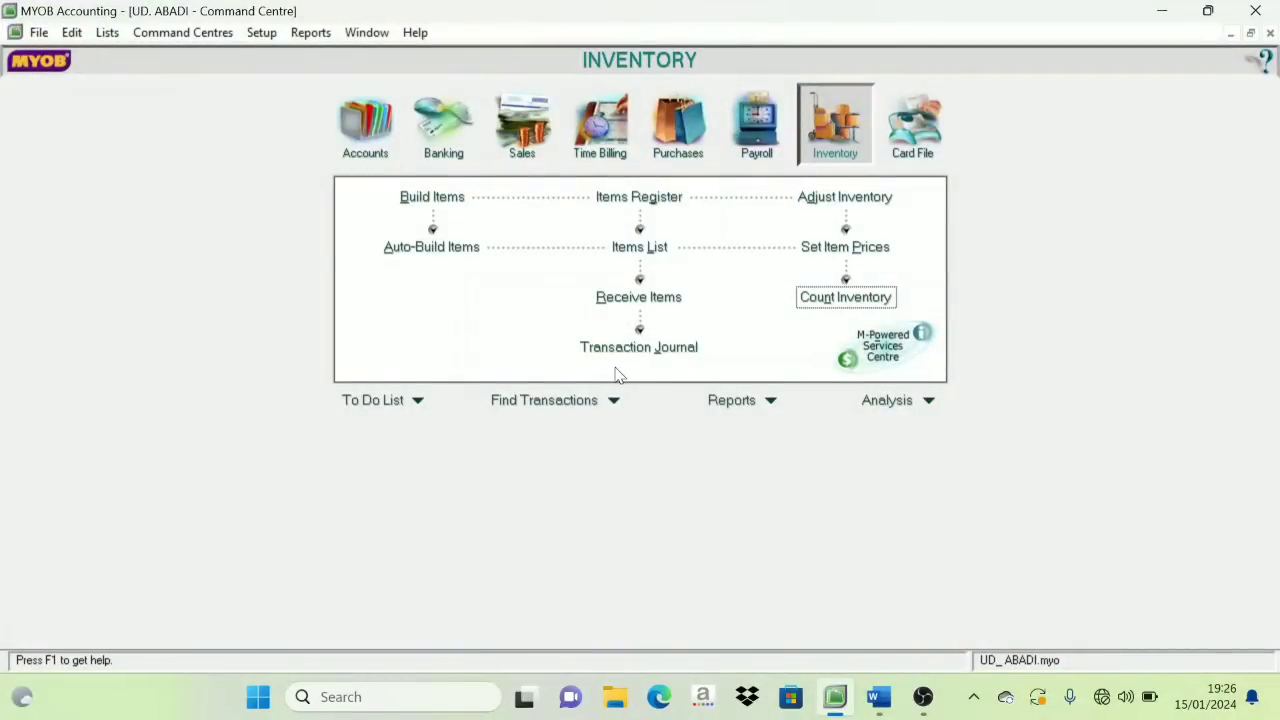
mouse_move(840, 710)
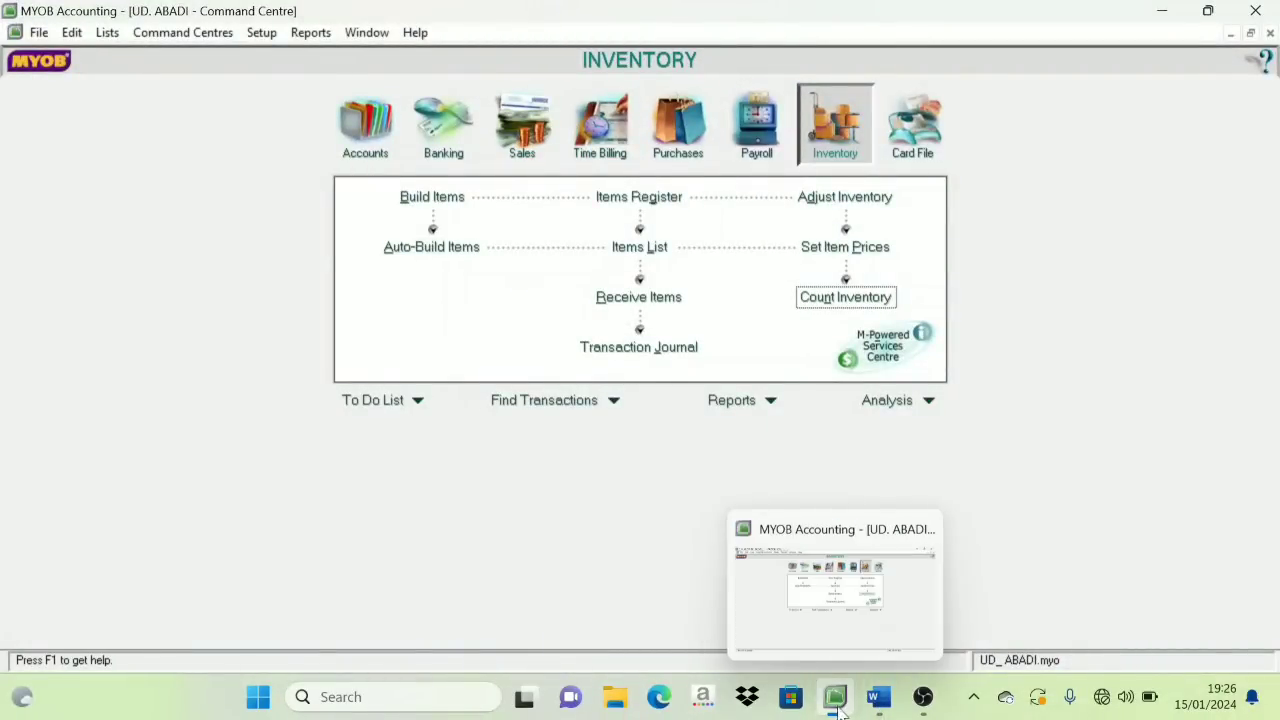
click(879, 697)
click(1208, 16)
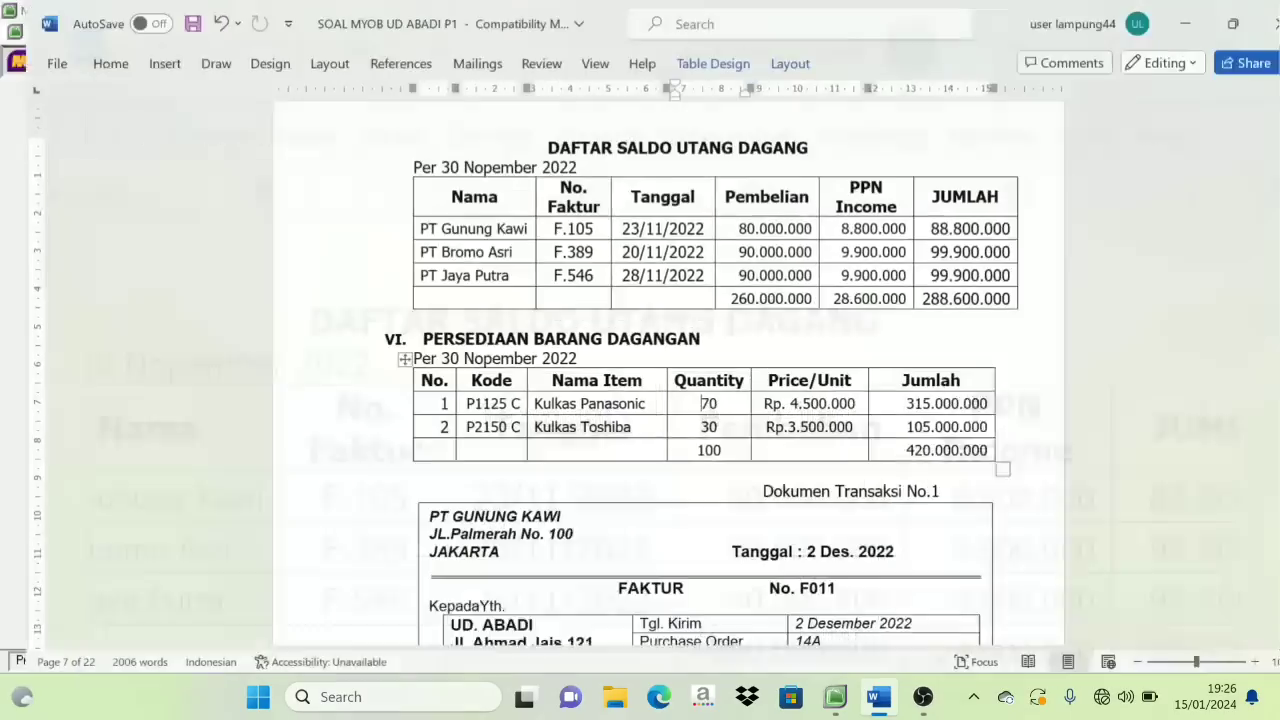
scroll(437, 198, up, 10)
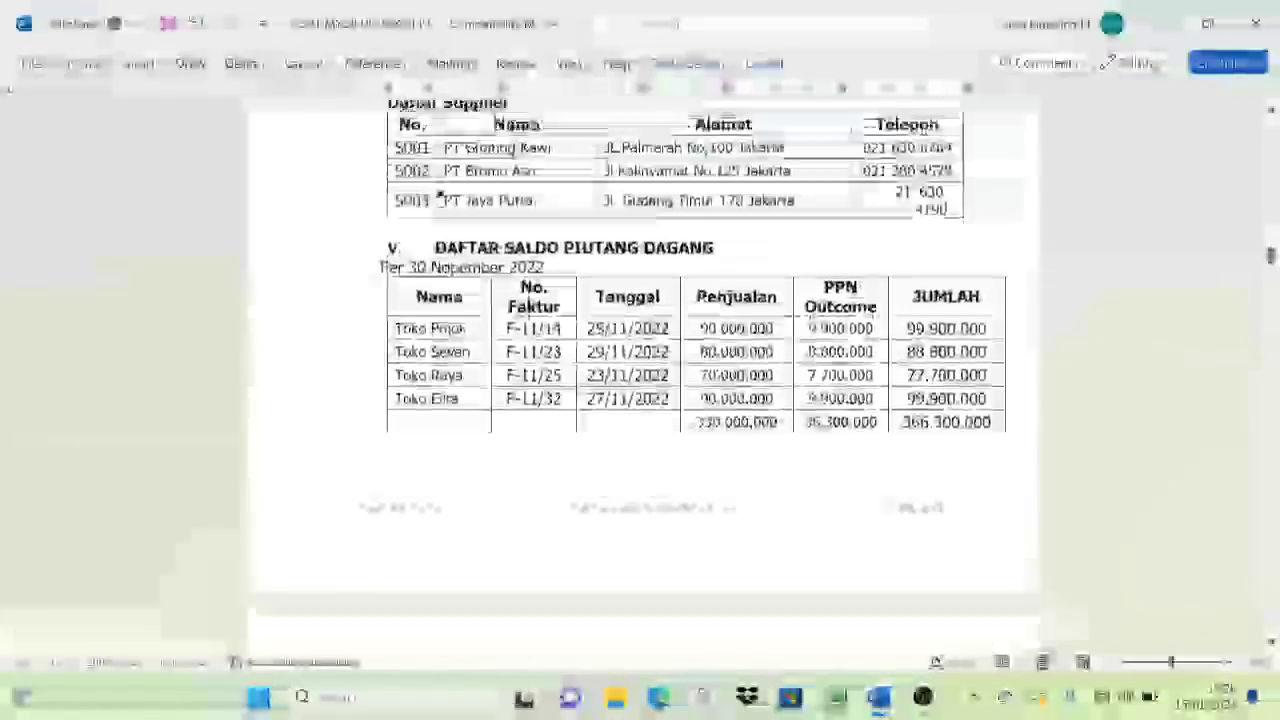
scroll(437, 198, down, 5)
scroll(437, 198, up, 10)
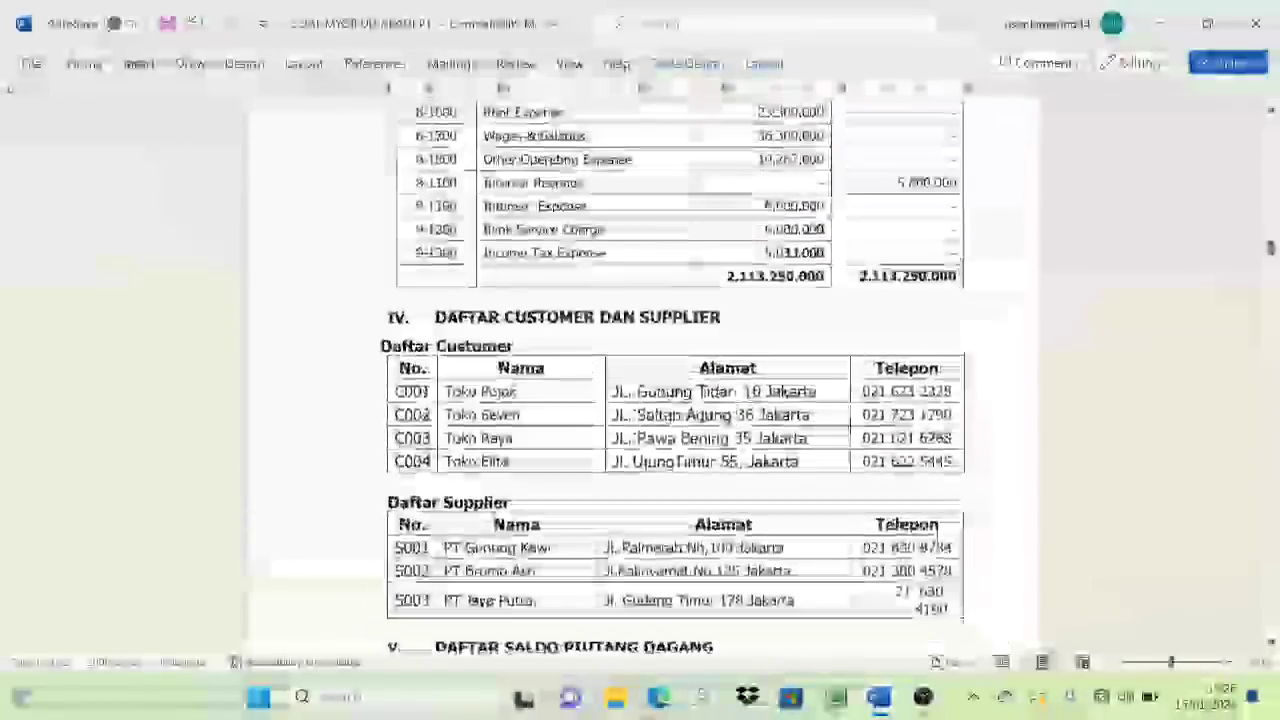
scroll(437, 198, down, 10)
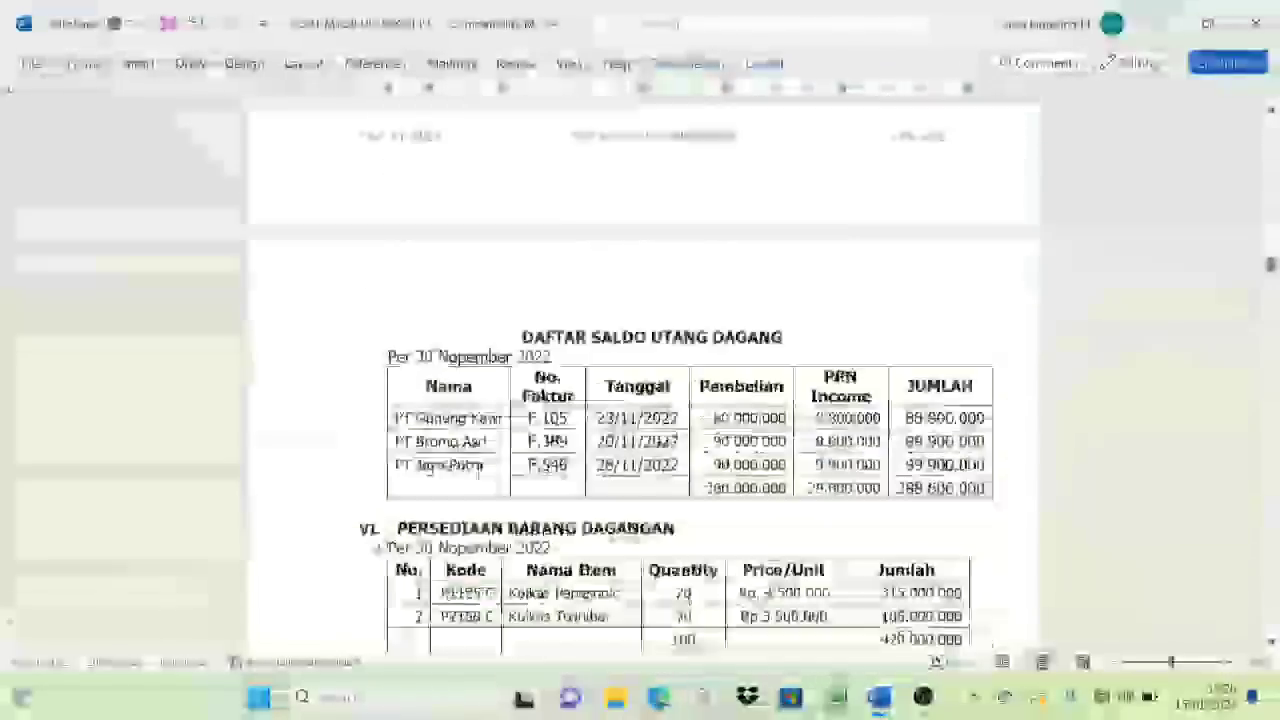
scroll(640, 380, down, 5)
scroll(640, 380, up, 4)
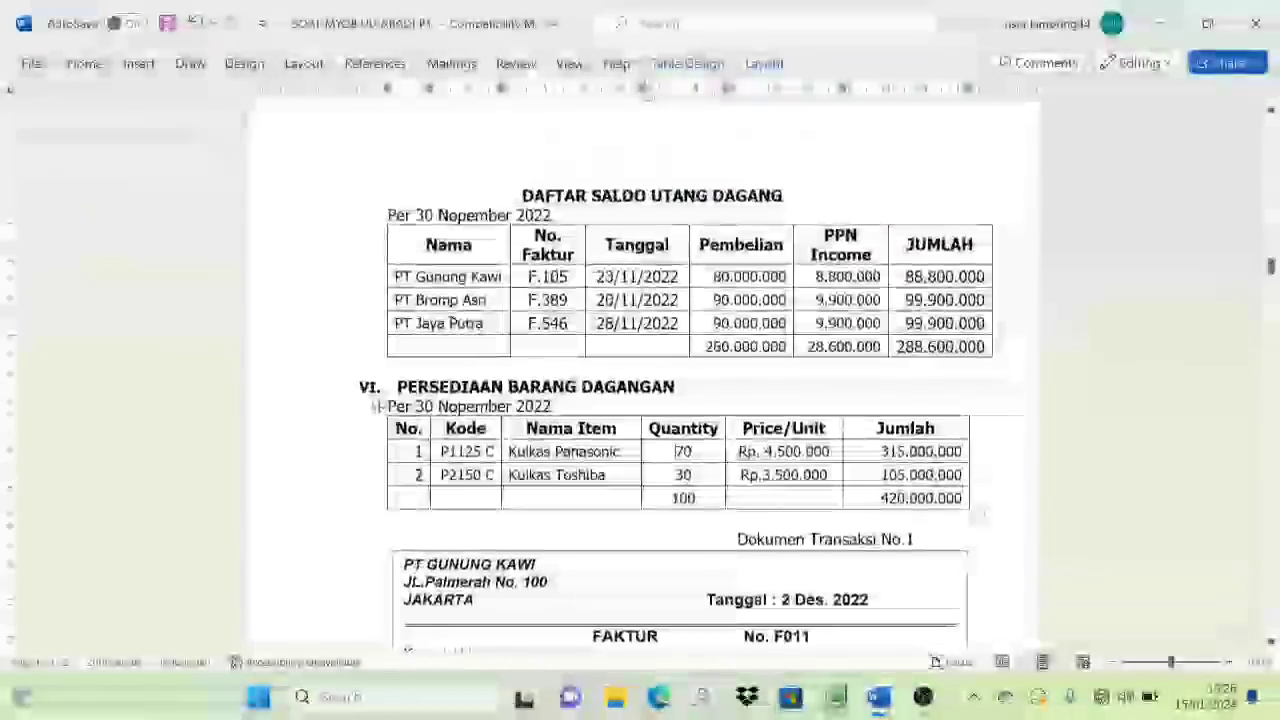
scroll(640, 380, down, 3)
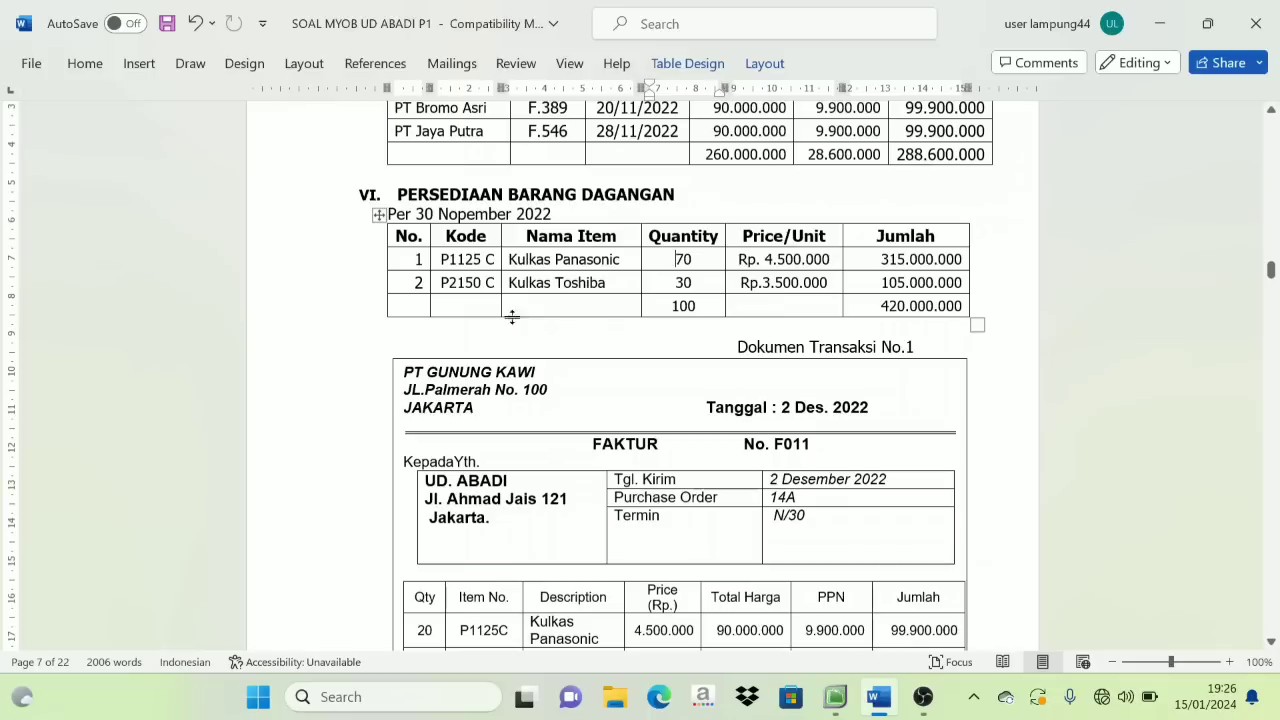
click(557, 330)
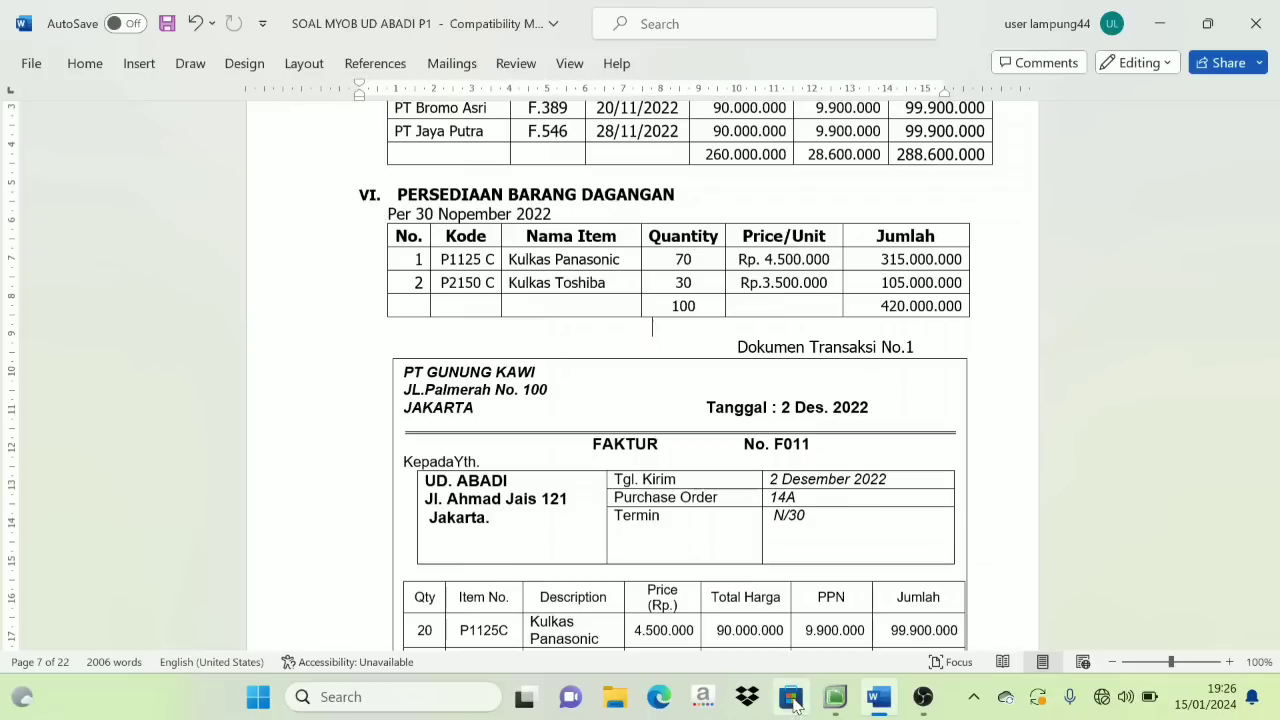
click(835, 703)
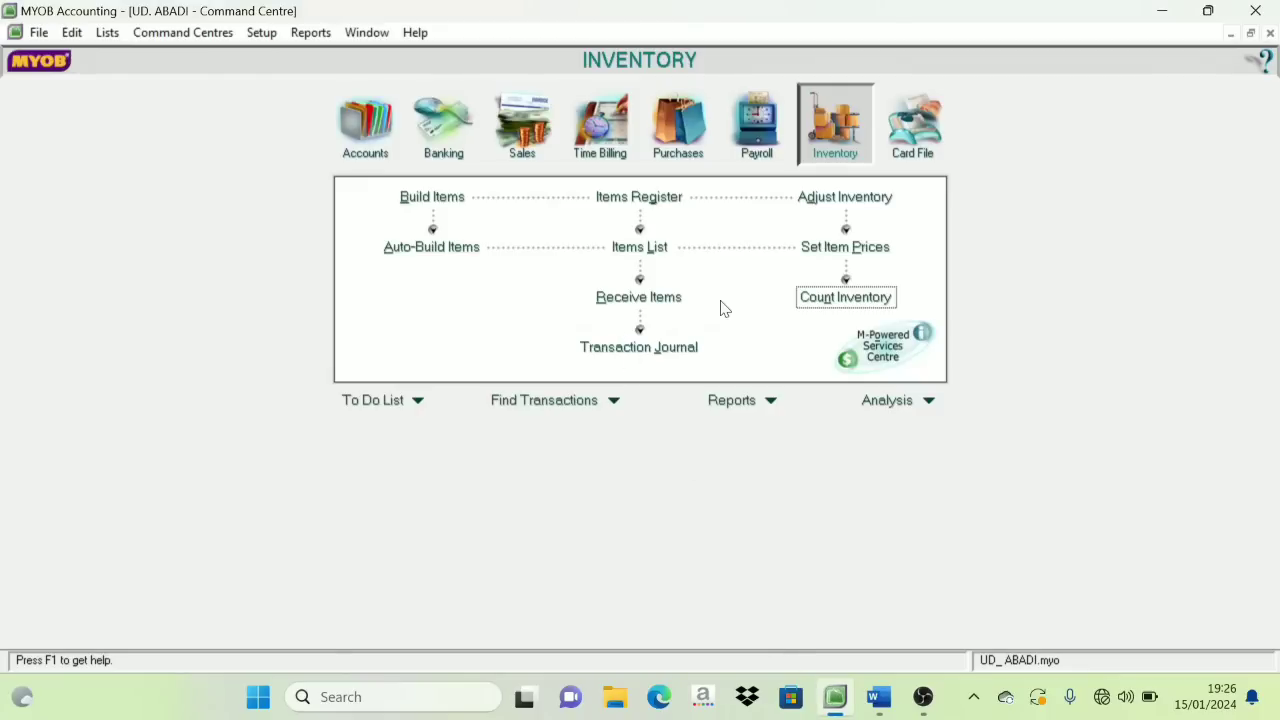